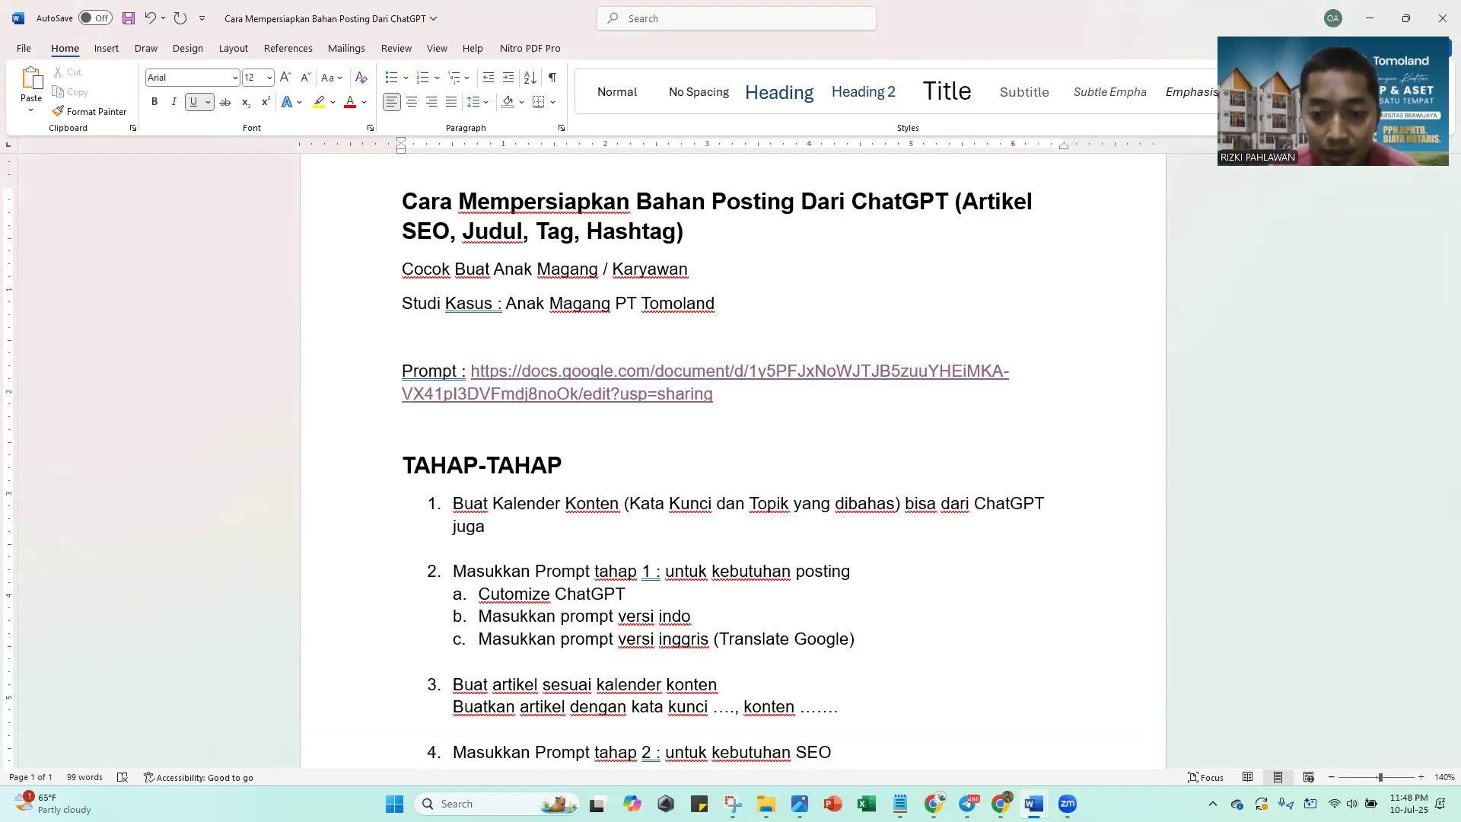
Switch to Chrome and open the Google Docs prompt document at the "Prompt Tahap 1 : Untuk Bahan Posting" section
mouse_move(1046, 795)
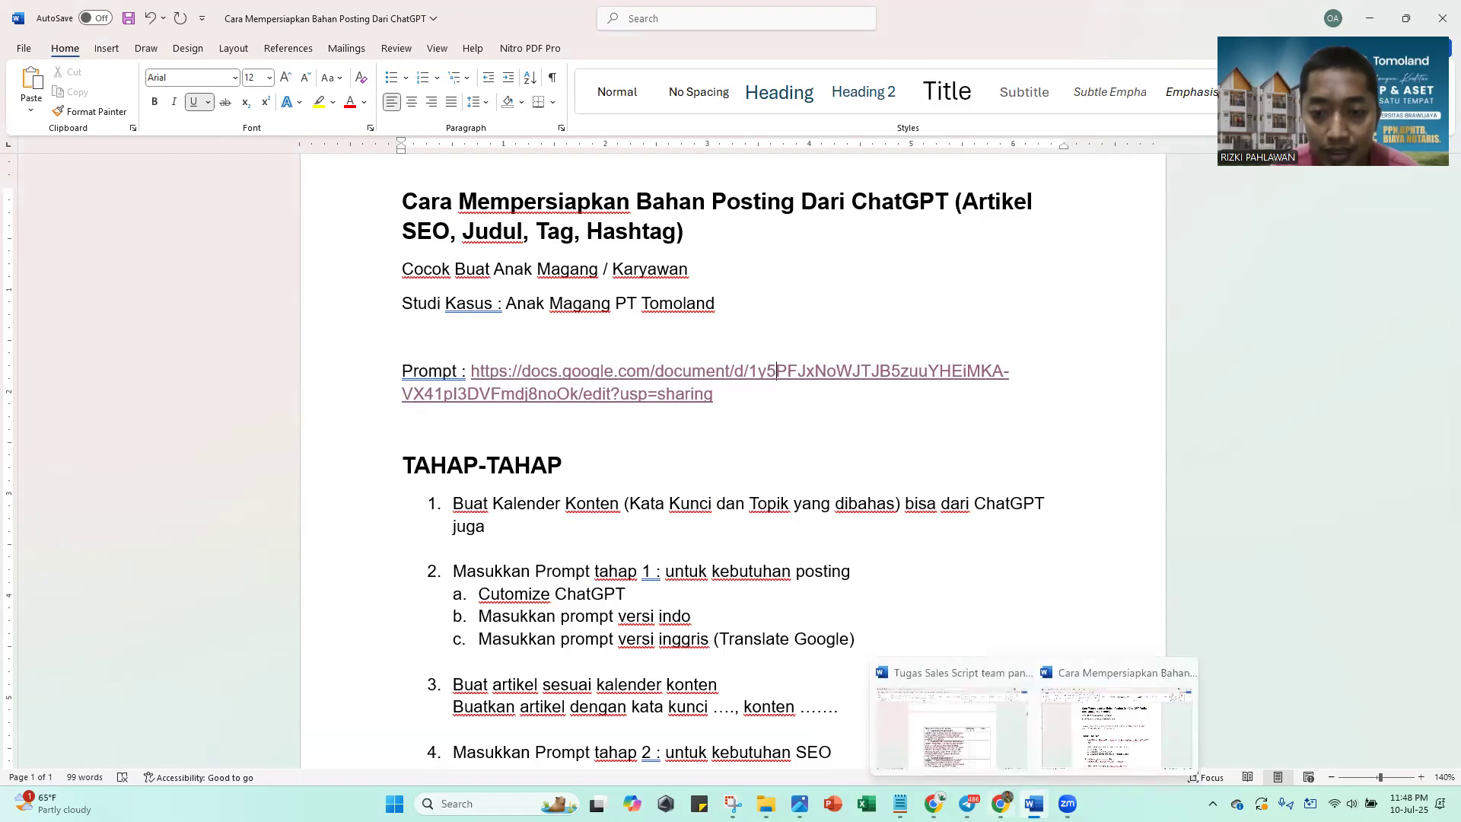
click(1002, 803)
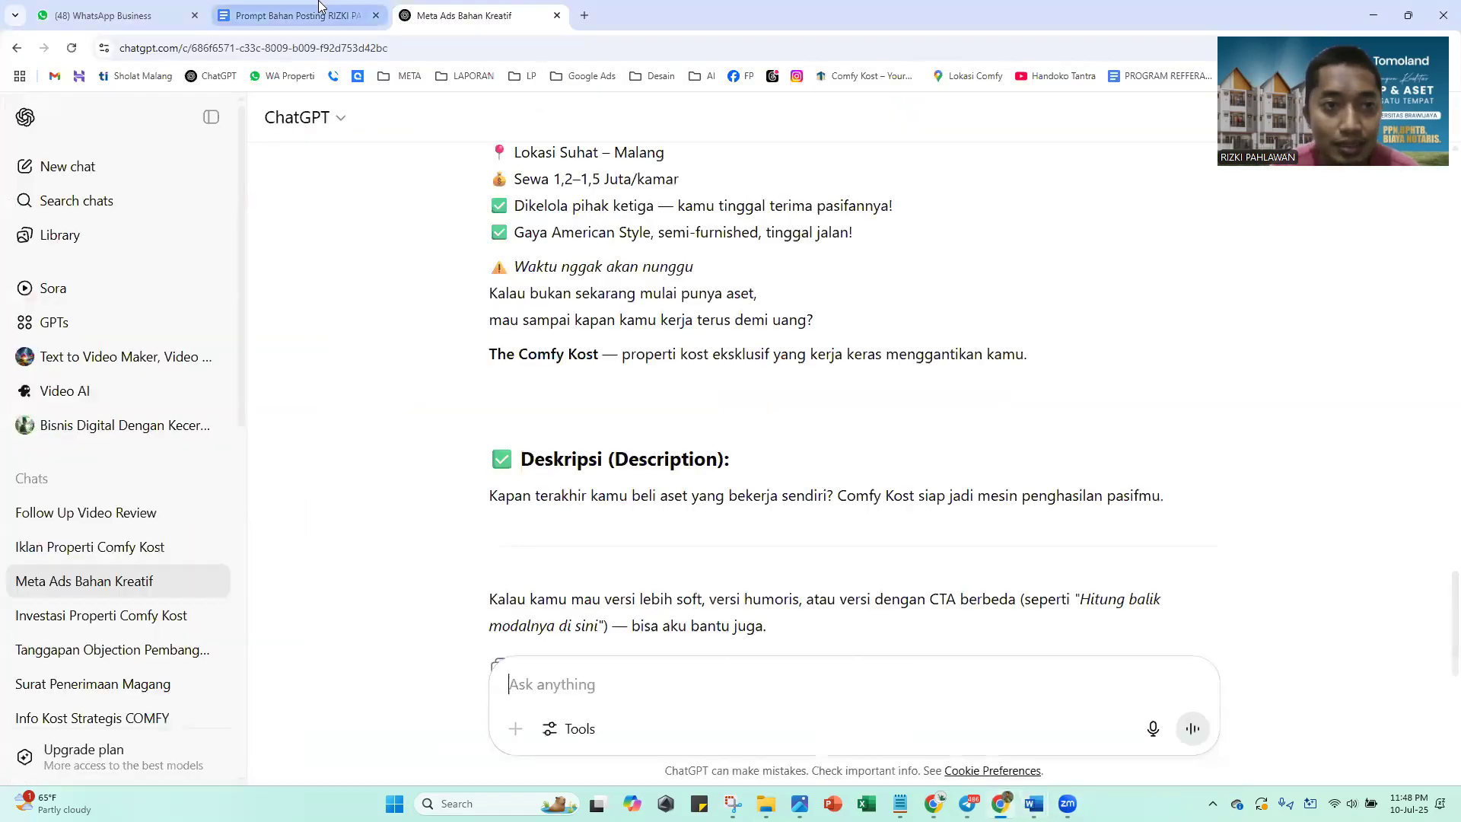
click(296, 15)
scroll(1440, 274, down, 1)
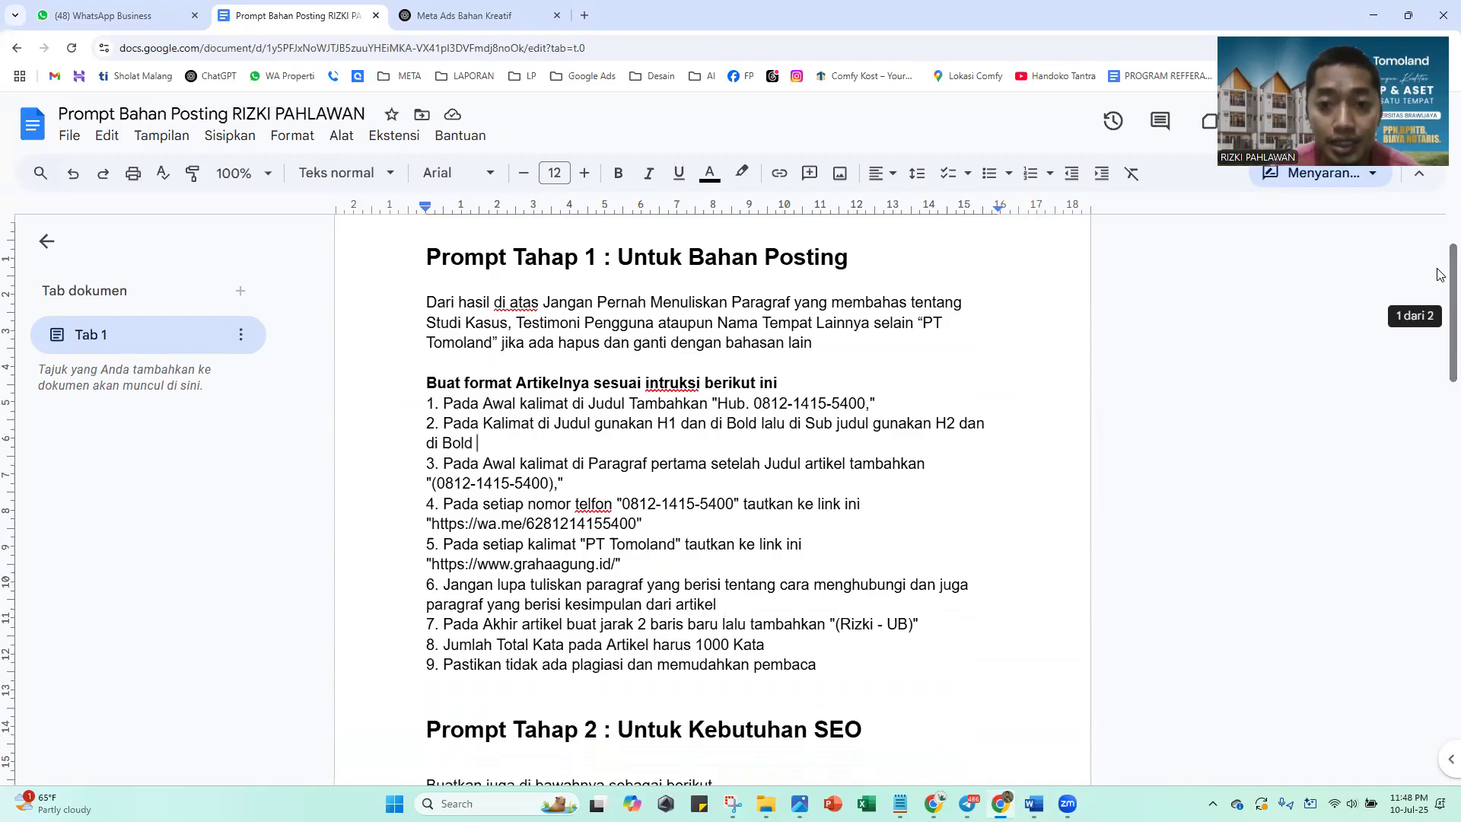
Examine the "PT Tomoland" exception in the opening paragraph and the contact phone number in title rule 1
click(921, 320)
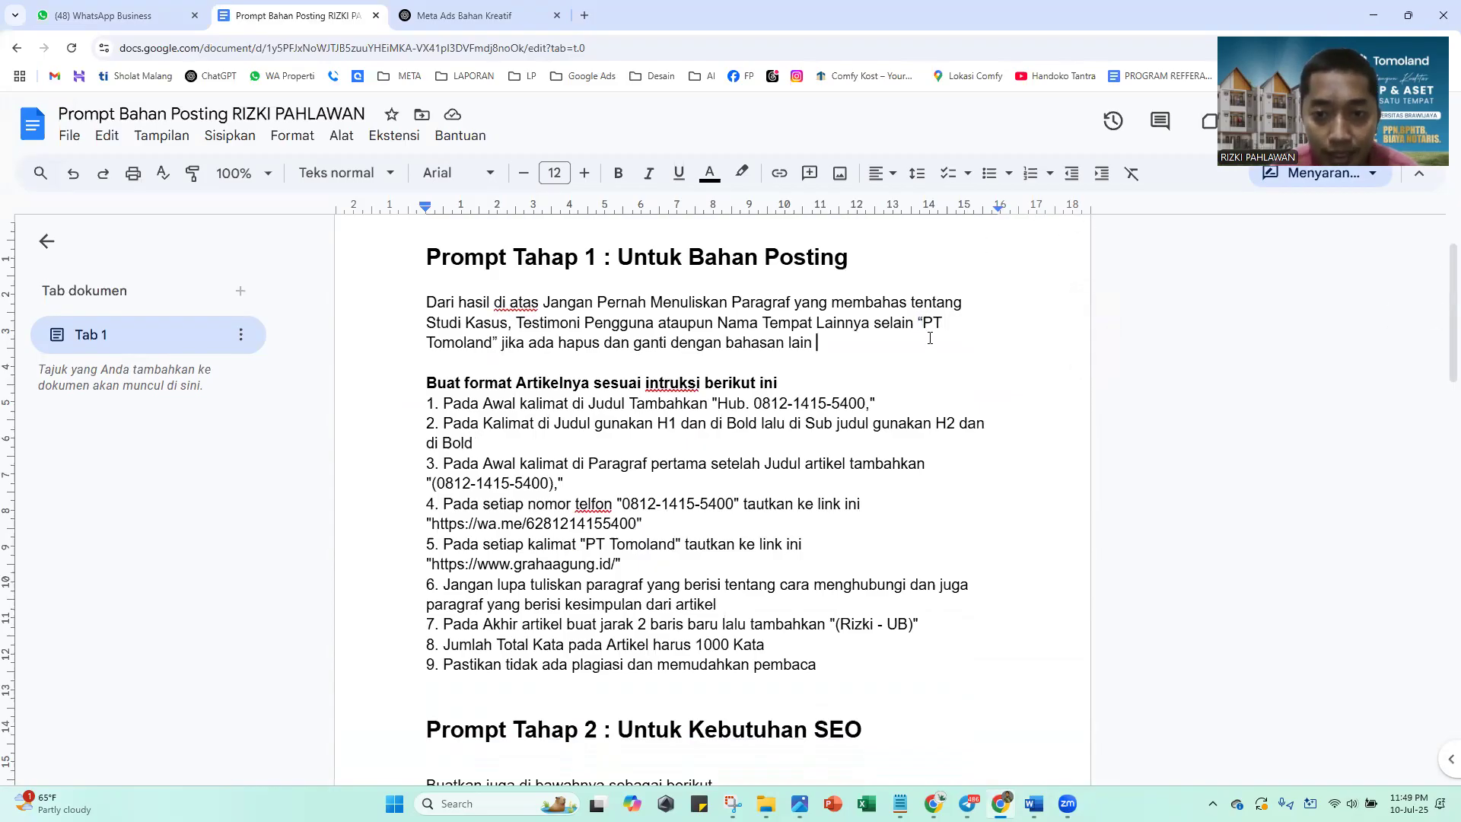
drag(913, 323, 705, 324)
mouse_move(481, 340)
mouse_down()
mouse_move(466, 324)
mouse_move(498, 345)
mouse_up()
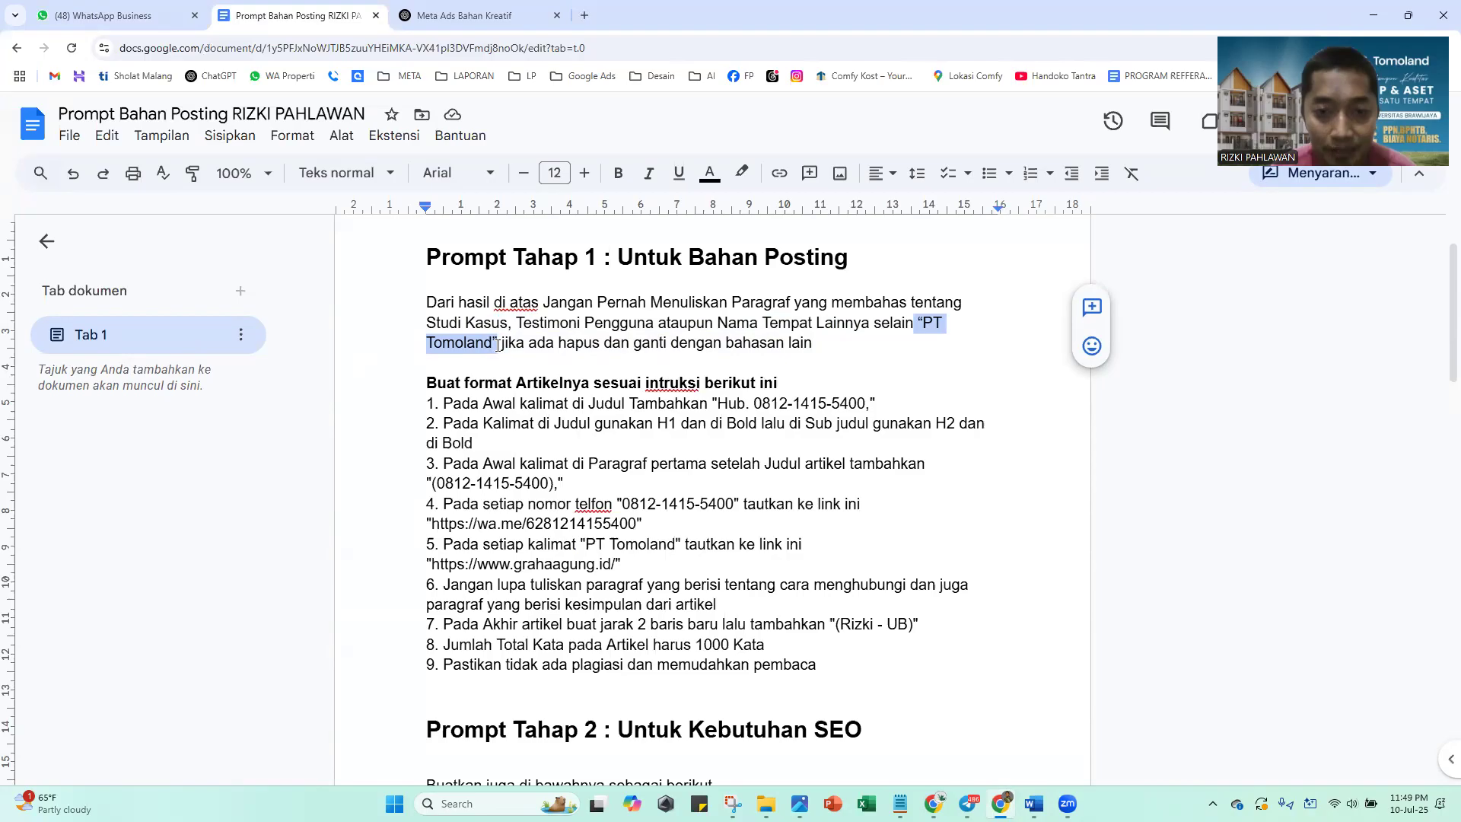
click(741, 486)
drag(716, 404, 877, 404)
click(920, 322)
drag(920, 323, 511, 355)
Examine the phone and website link rules in items 4 and 5 and the closing signature in item 7
drag(622, 532, 625, 502)
click(618, 495)
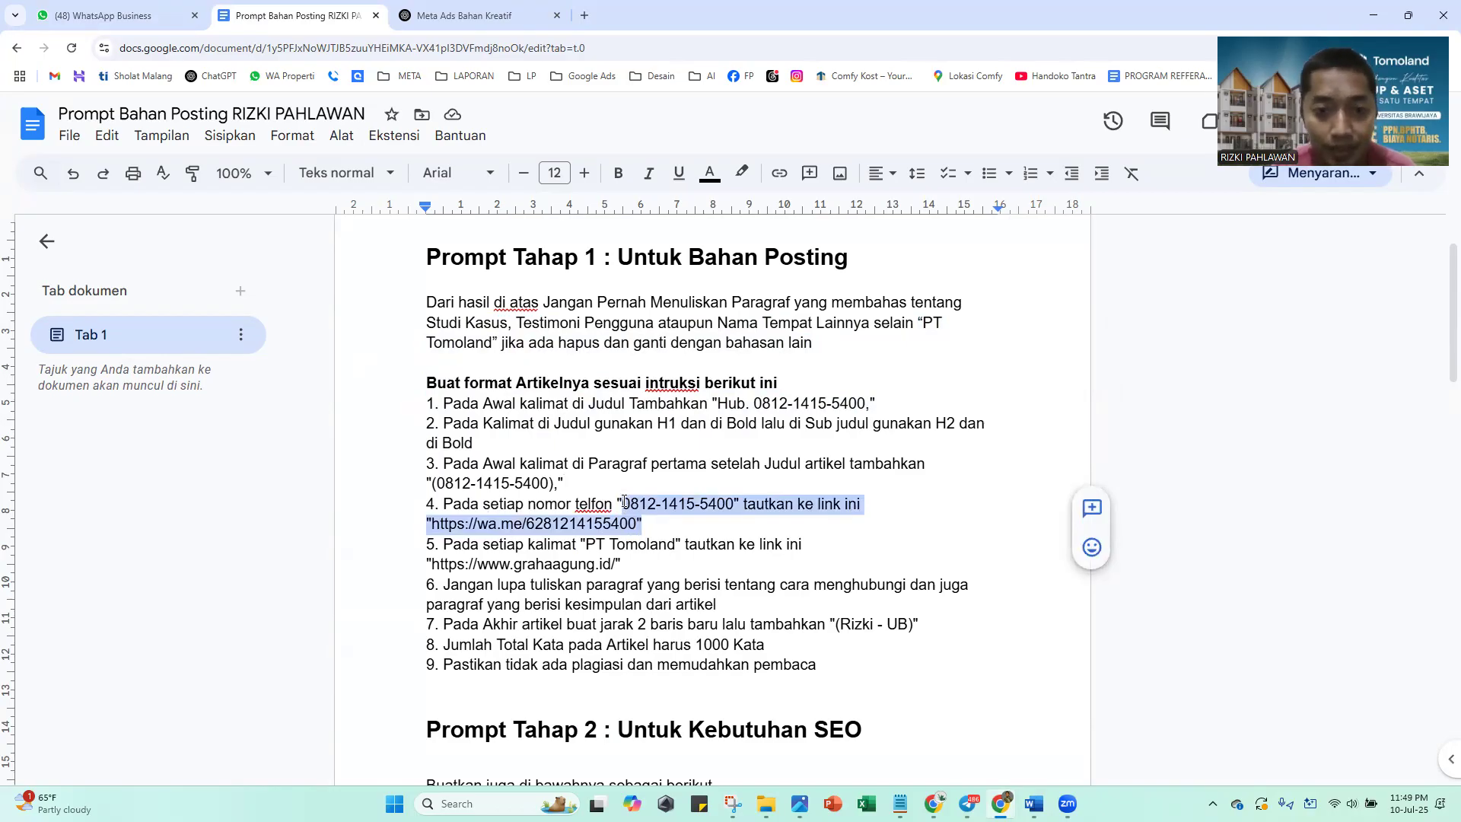
click(606, 542)
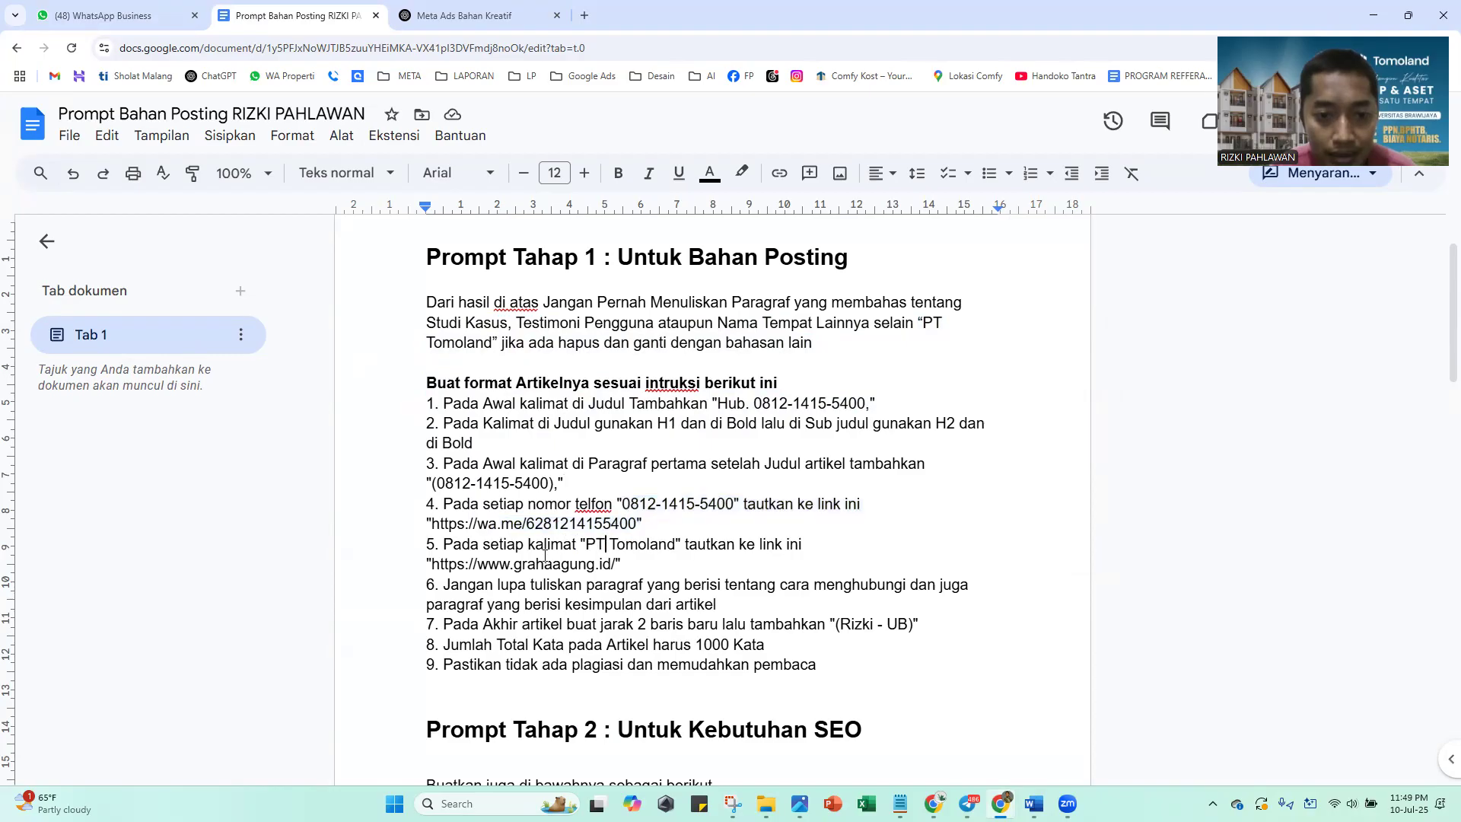
drag(585, 545, 421, 566)
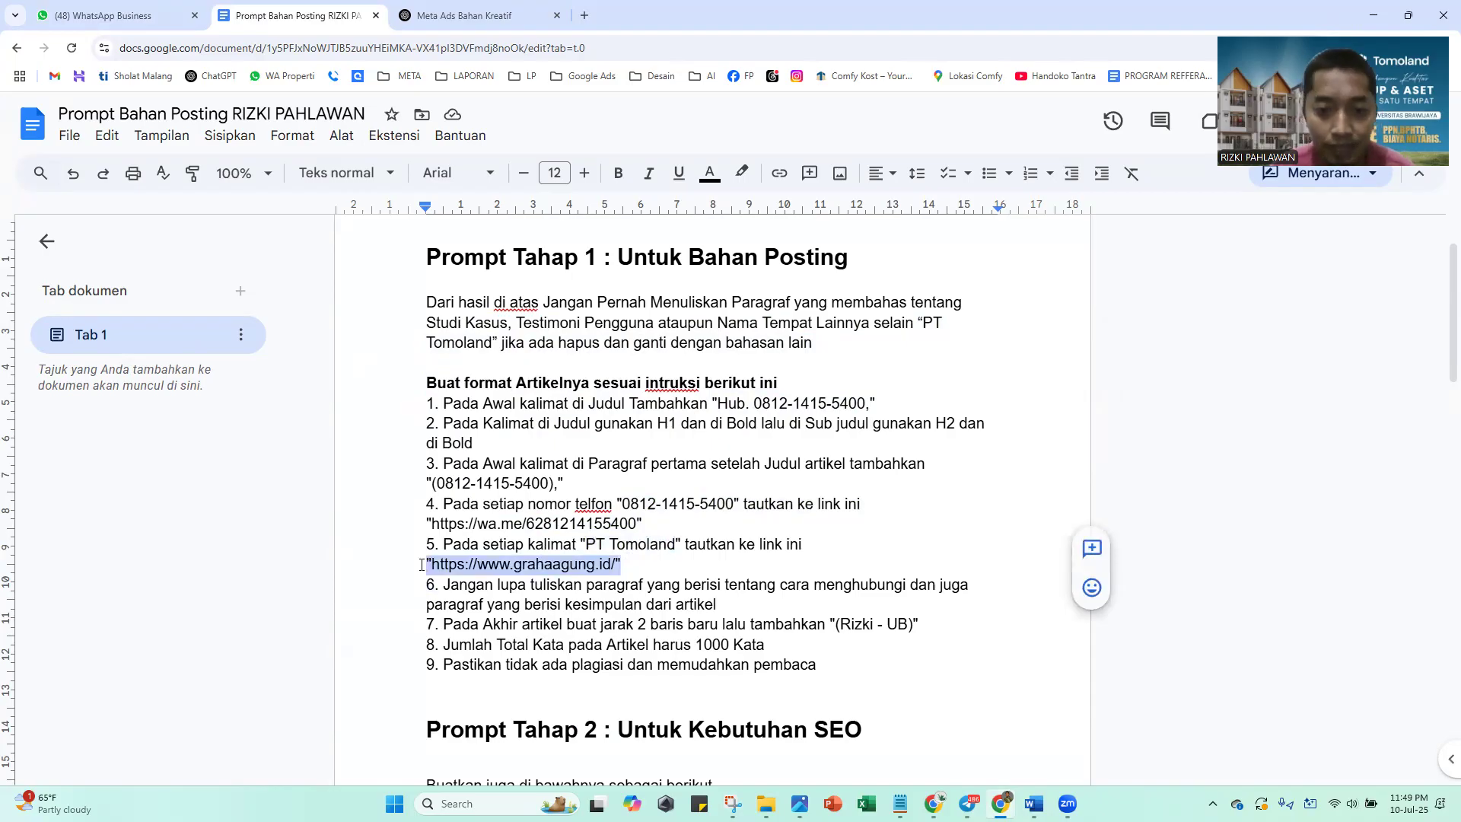
click(670, 645)
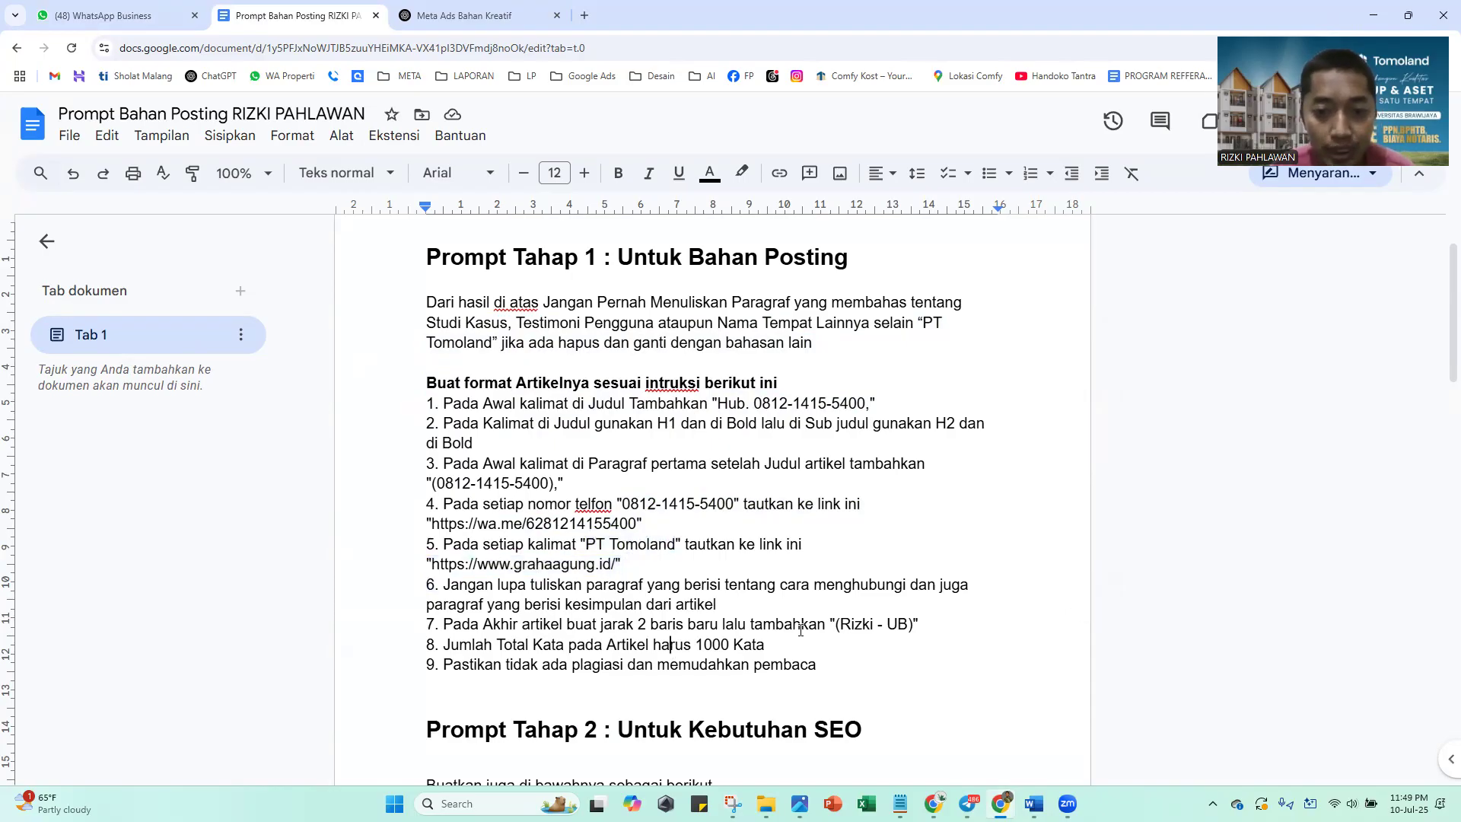
drag(914, 625, 838, 624)
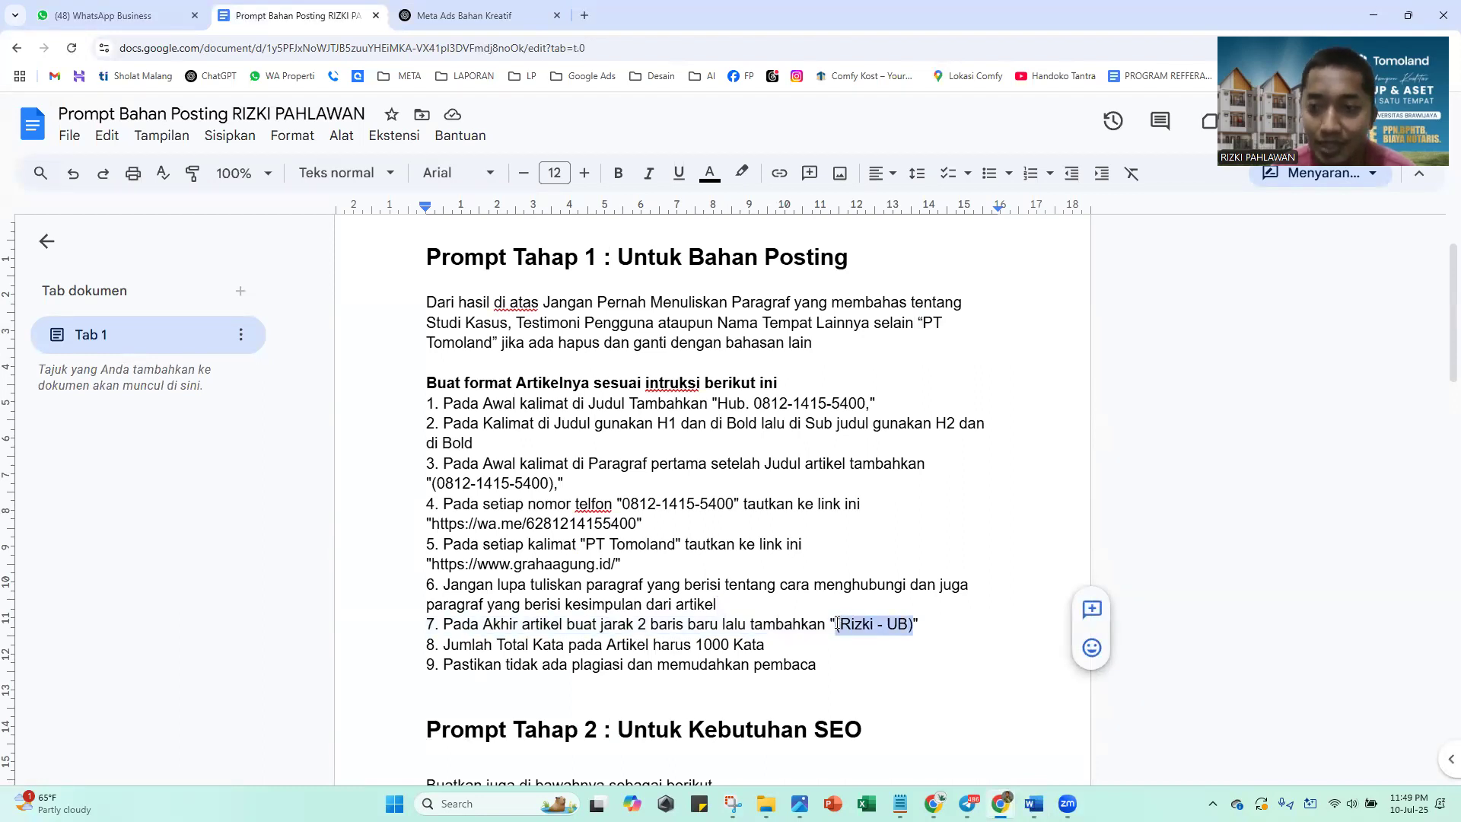
click(837, 624)
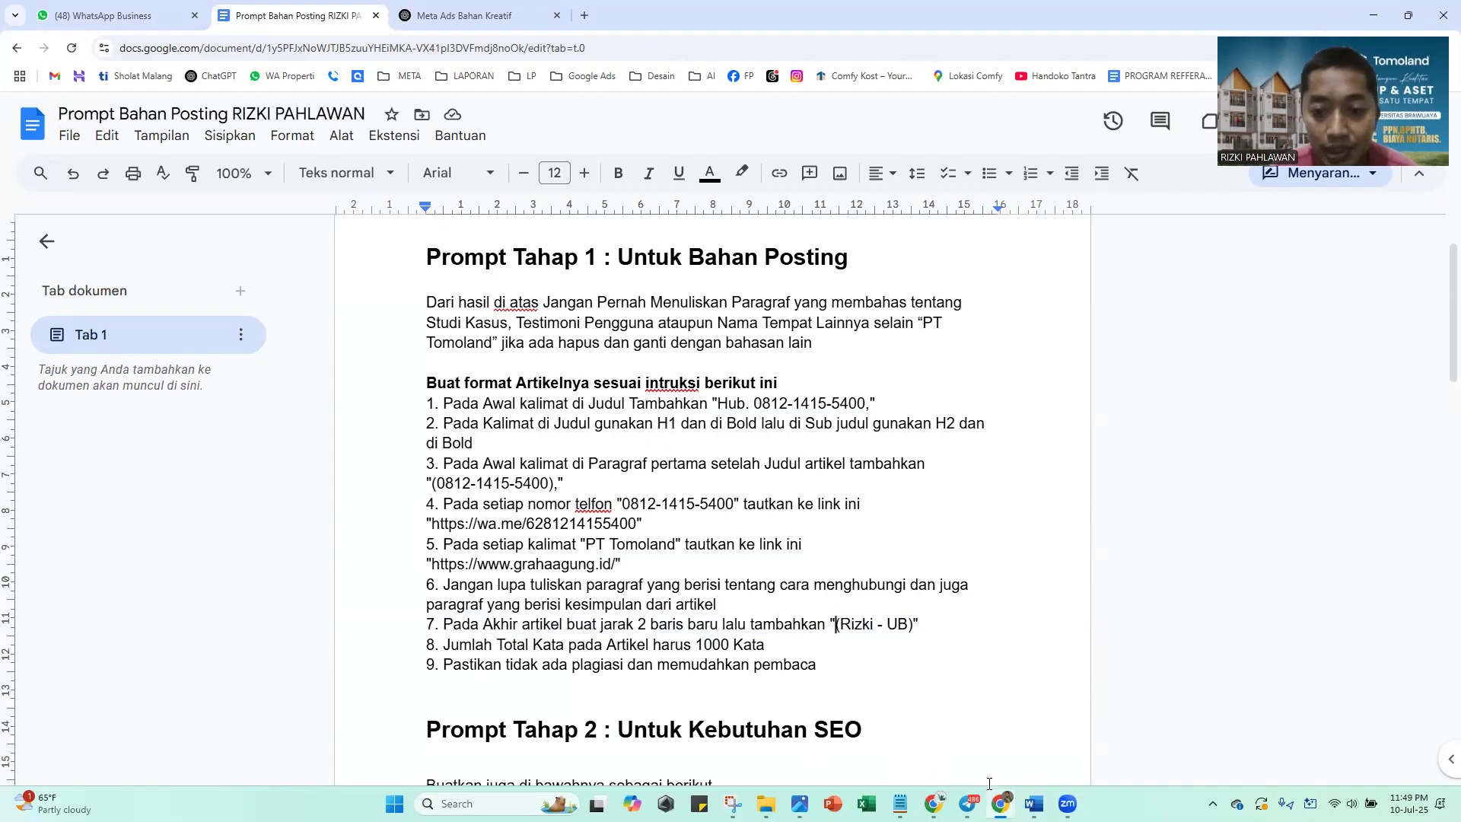
Switch back to the Word outline and examine the prompt link and step 1 about creating the content calendar
mouse_move(1034, 803)
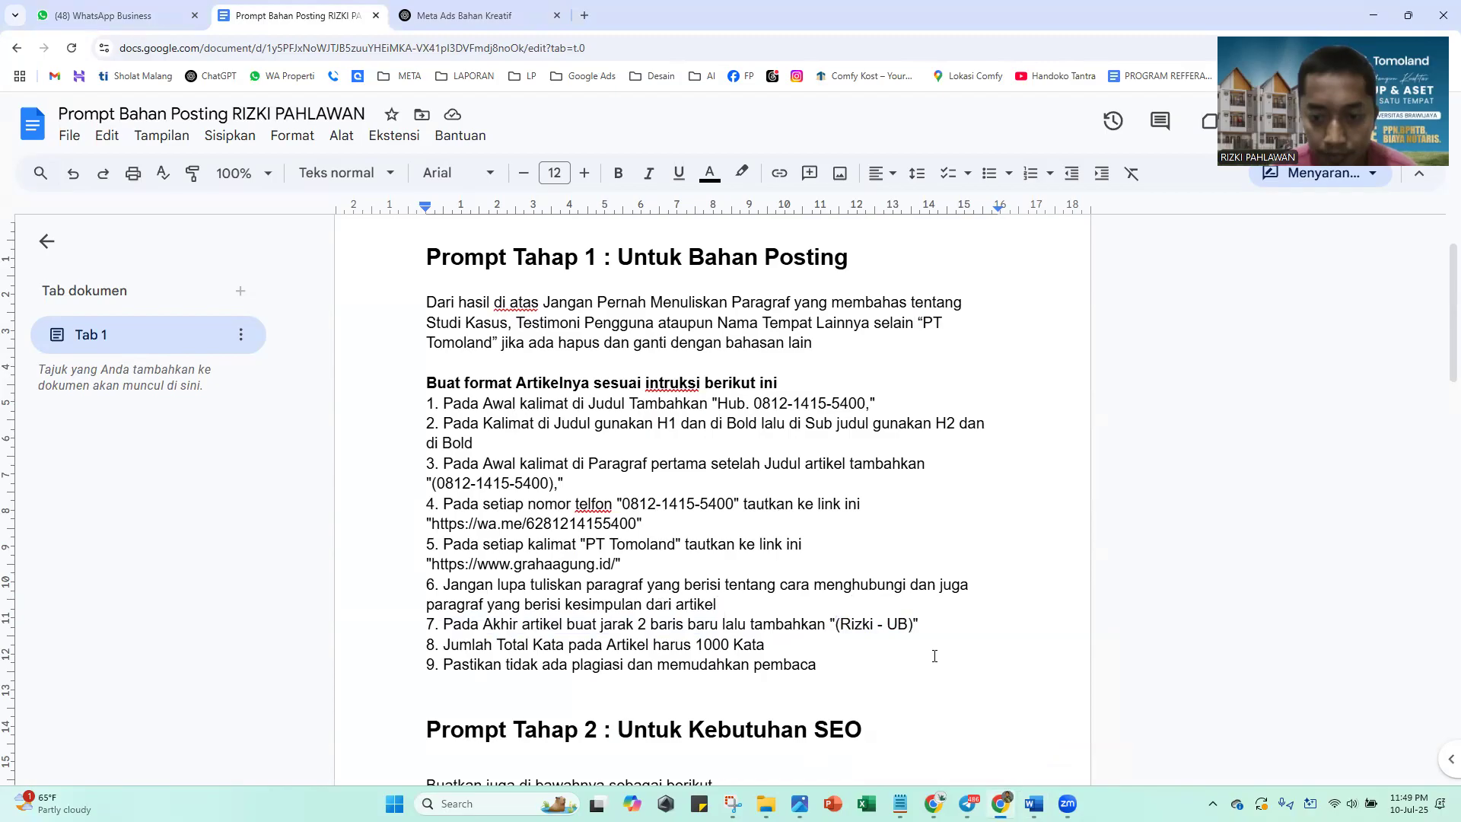
key(alt+Tab)
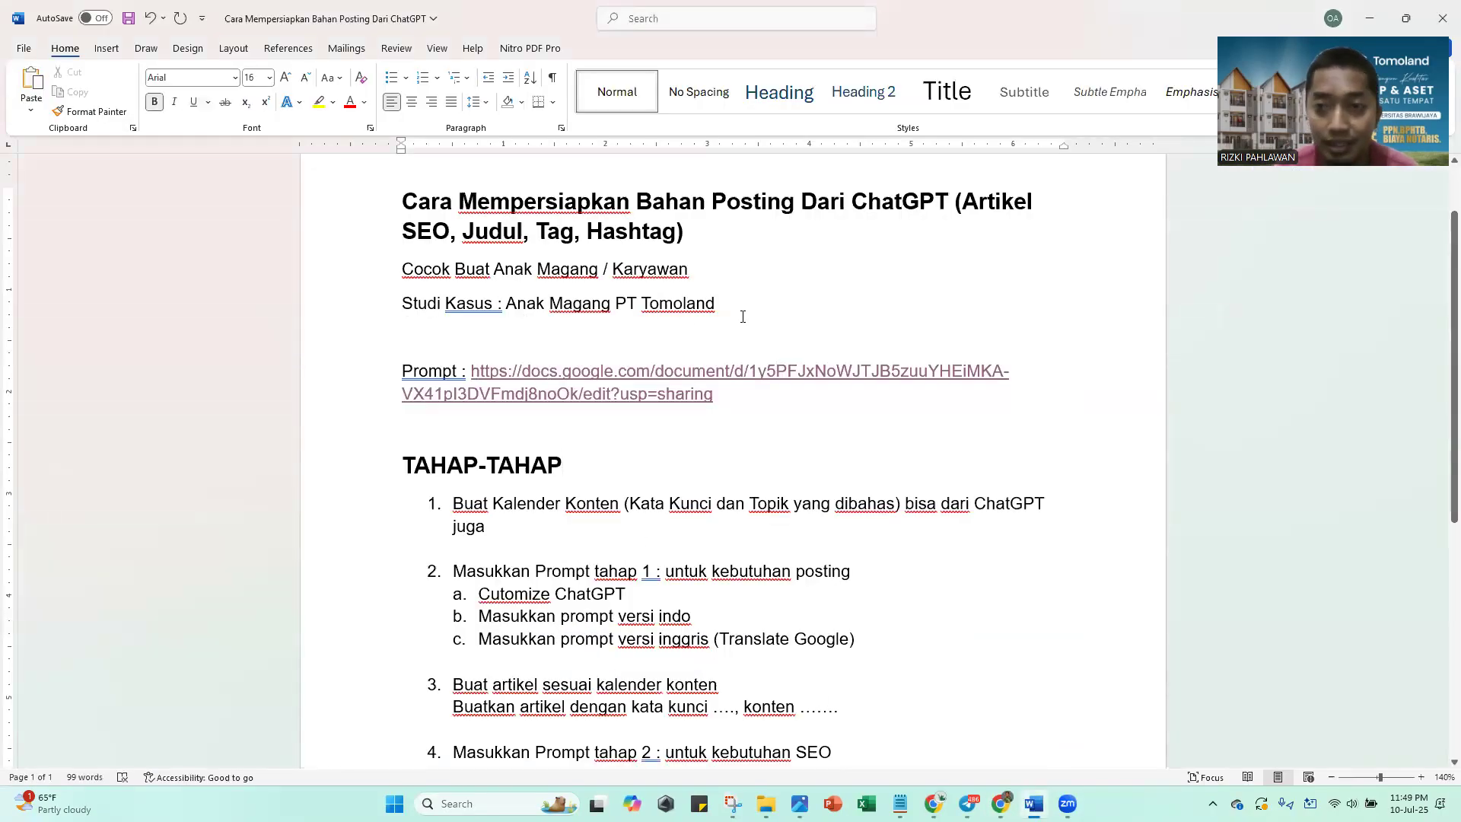
drag(780, 395, 534, 368)
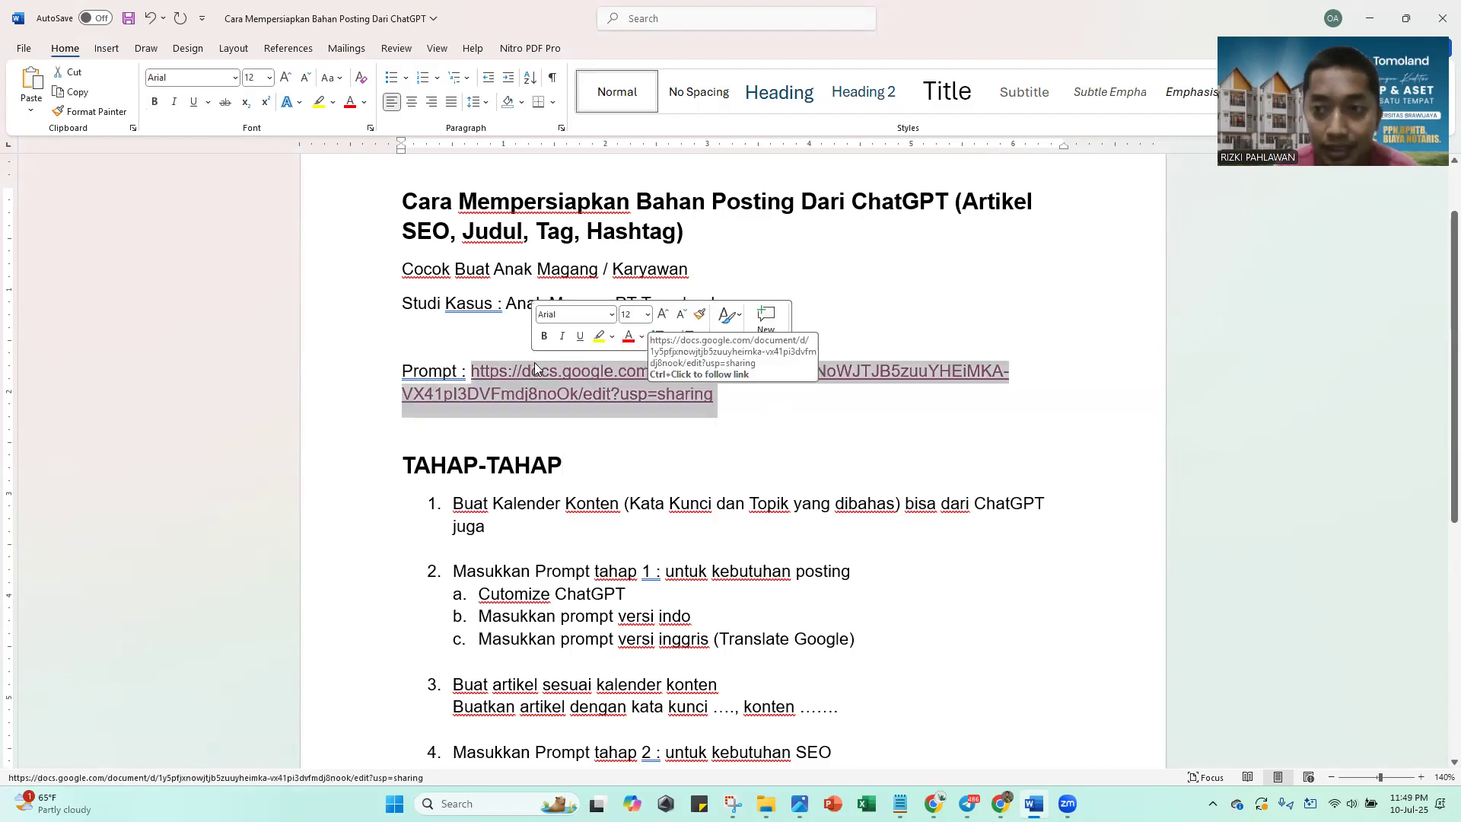
click(590, 483)
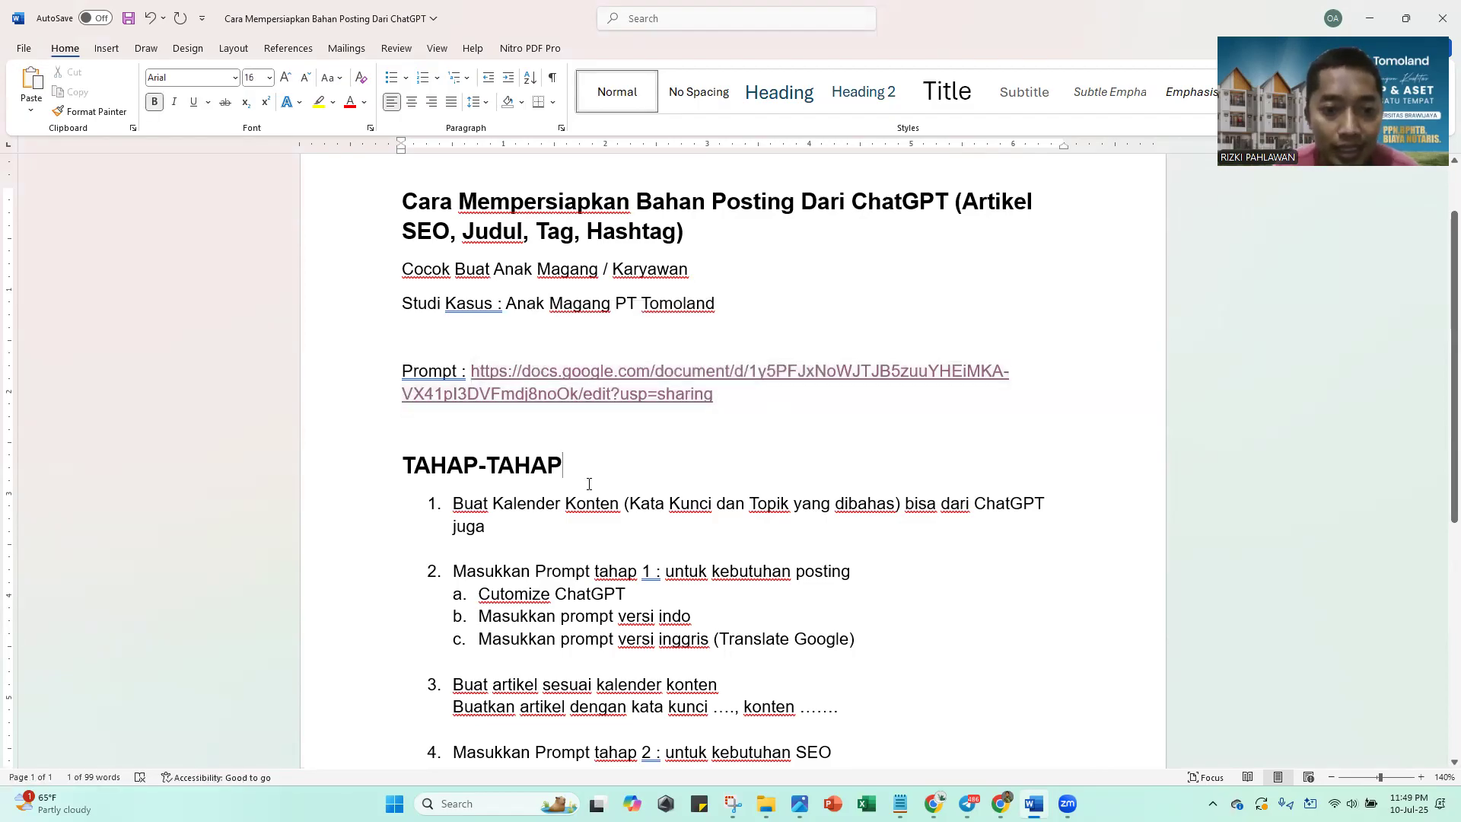
drag(496, 523, 437, 505)
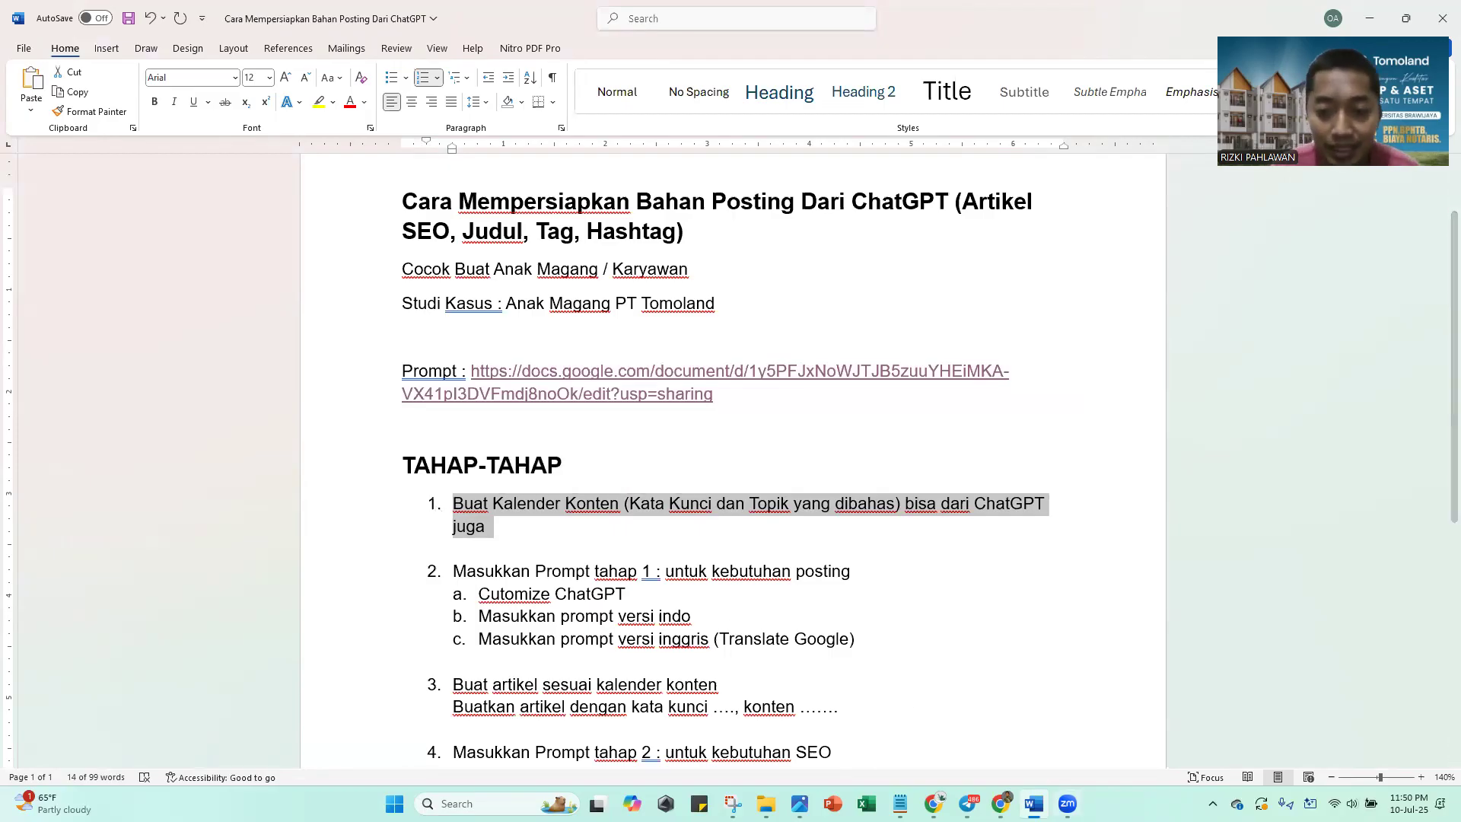
Switch to ChatGPT in Chrome and start a new chat
key(alt+Tab)
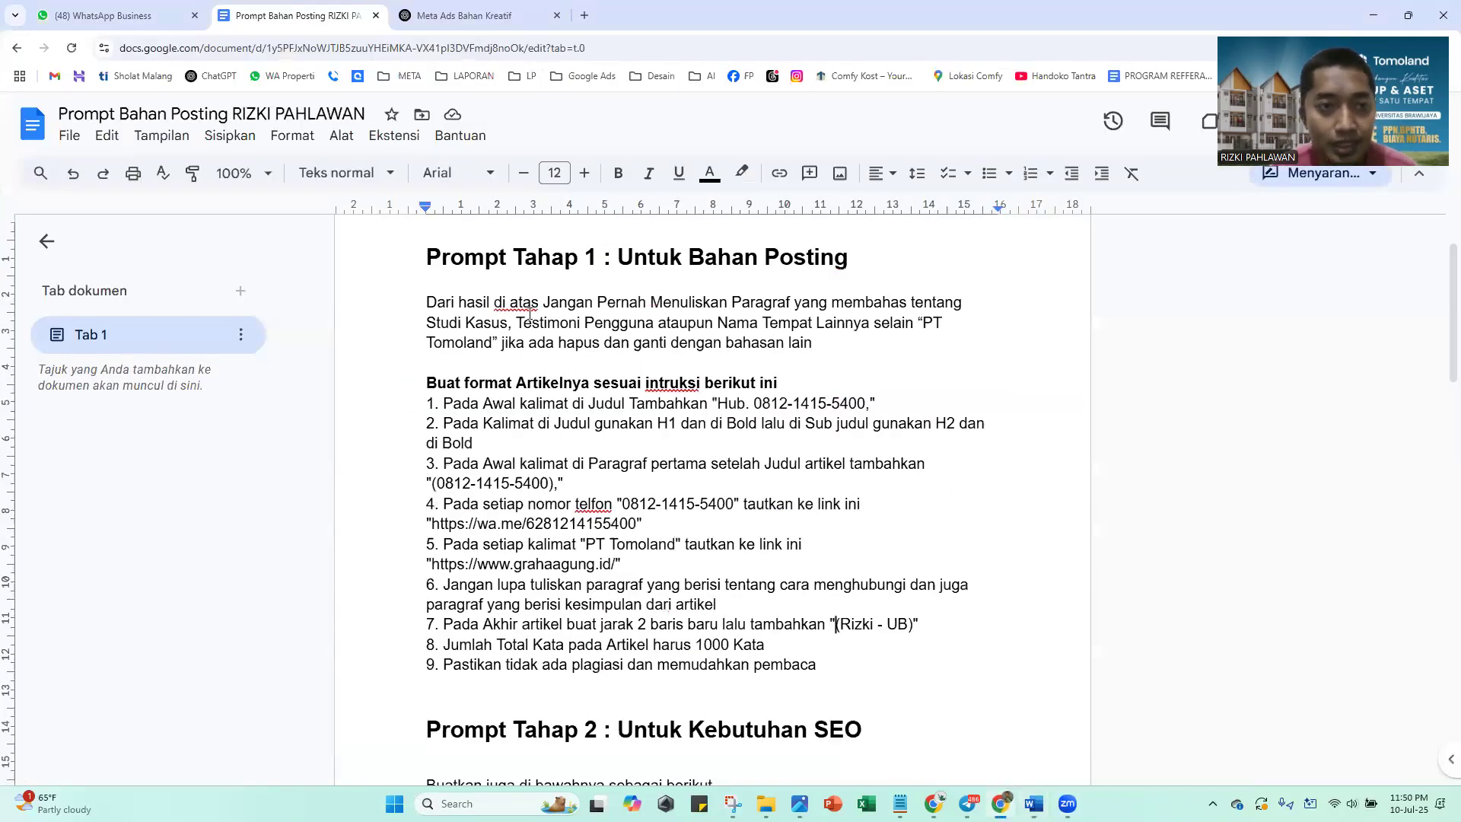
click(464, 15)
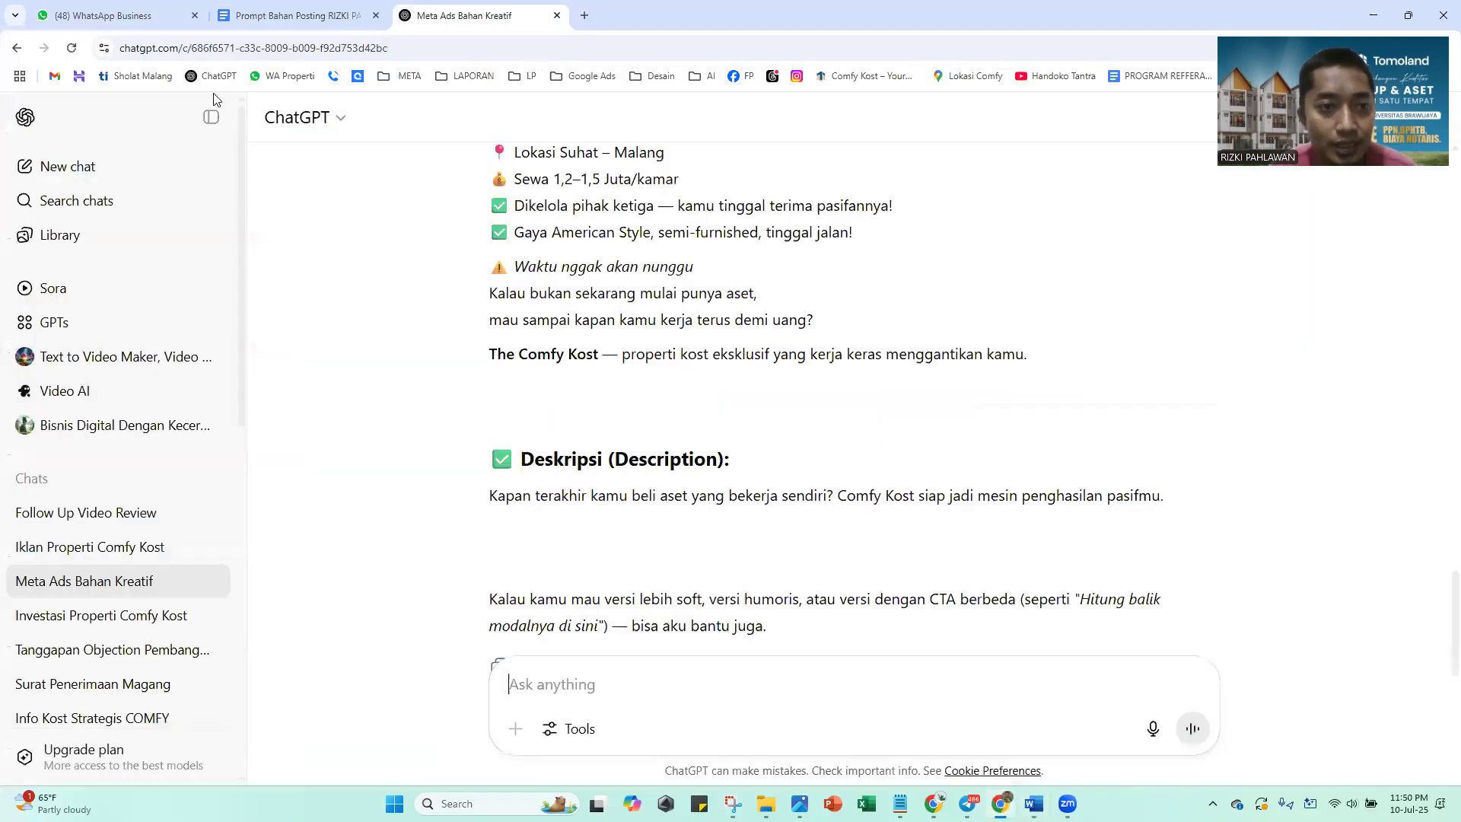
click(80, 166)
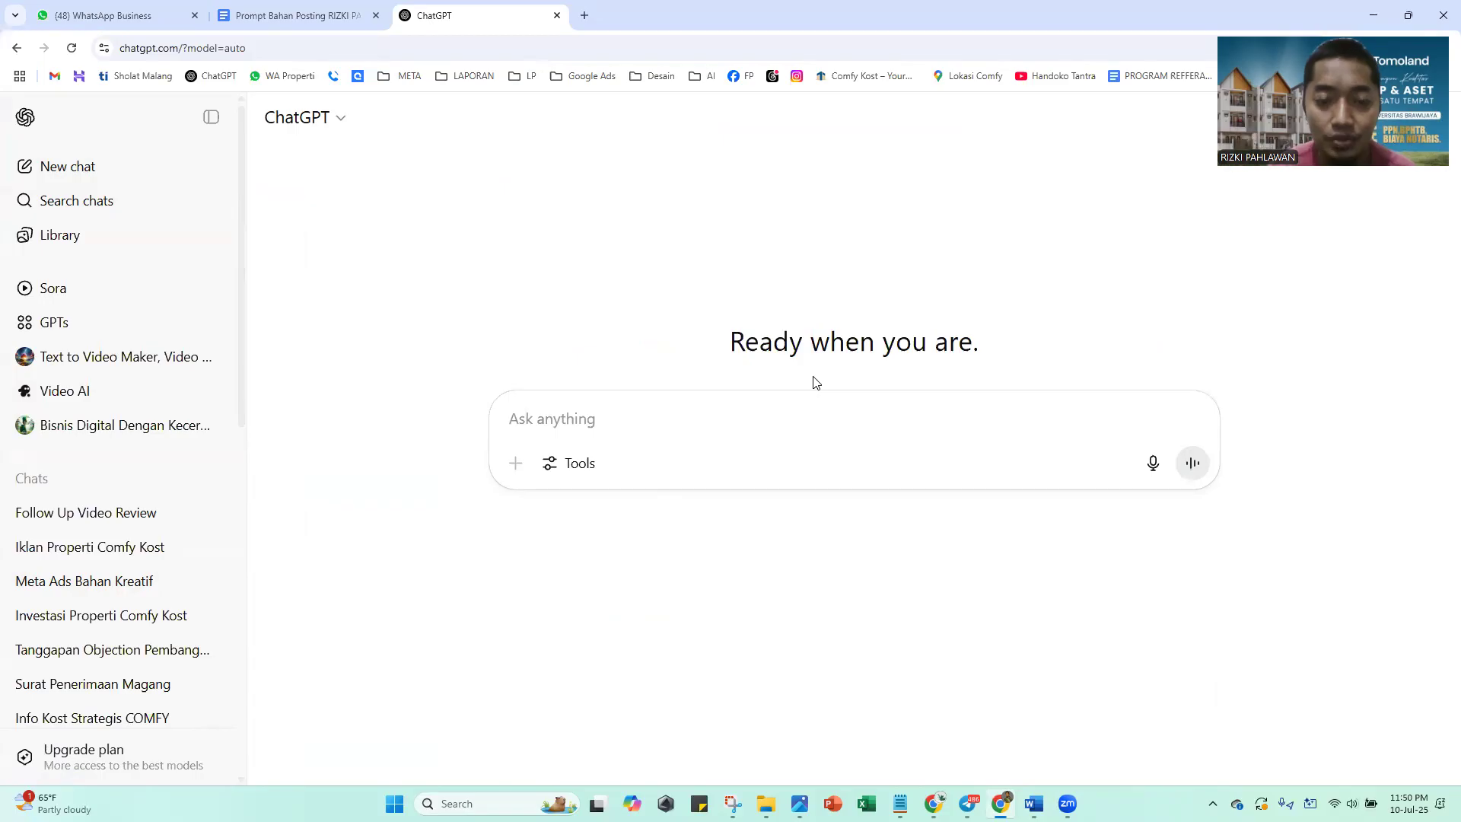
Send the prompt "buatkan 10 kata kunci yang banyak diketikkan di google untuk JUAL RUMAH KOST MALANG"
text(bu)
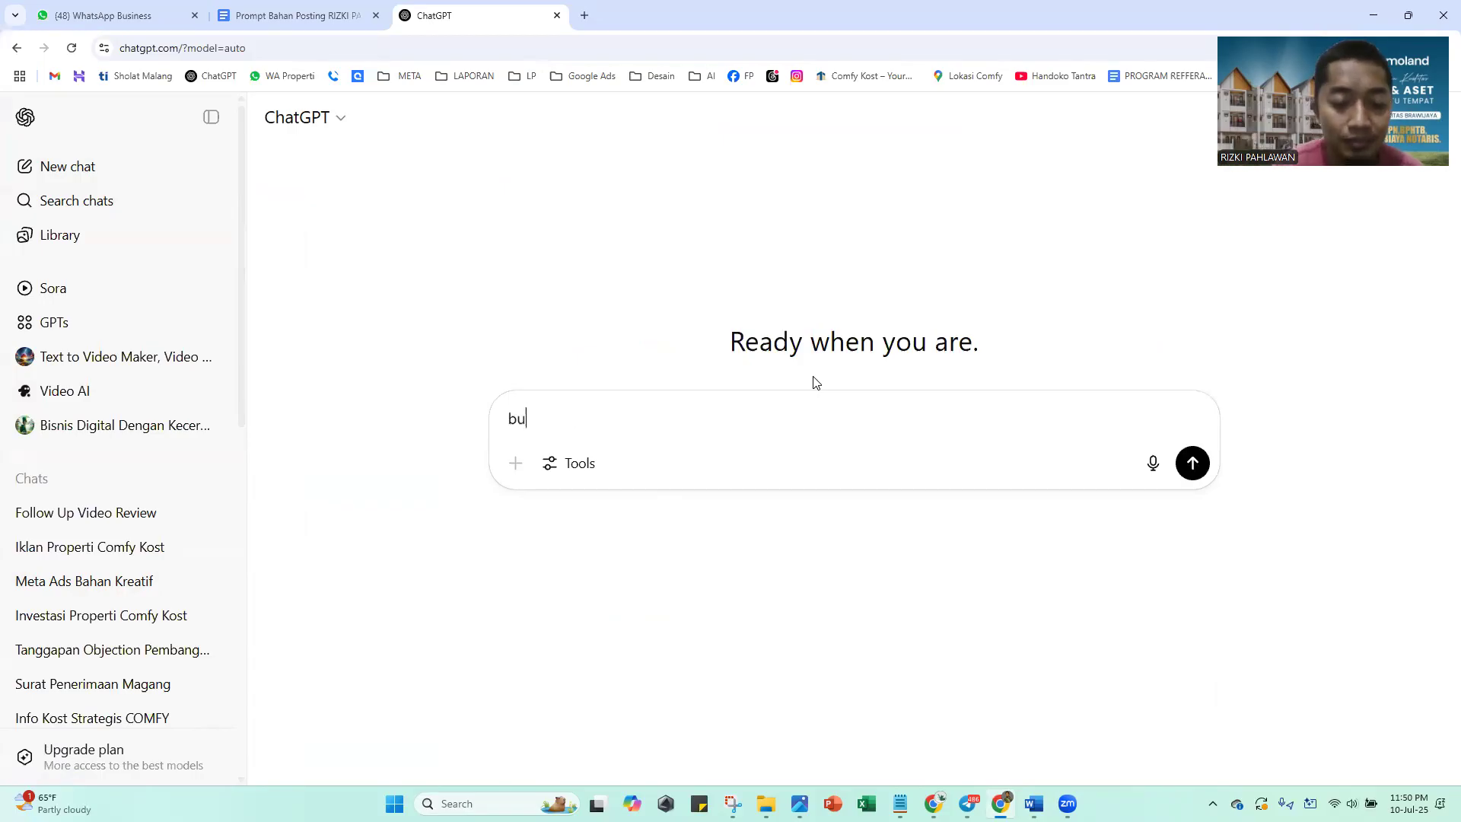
text(uatk)
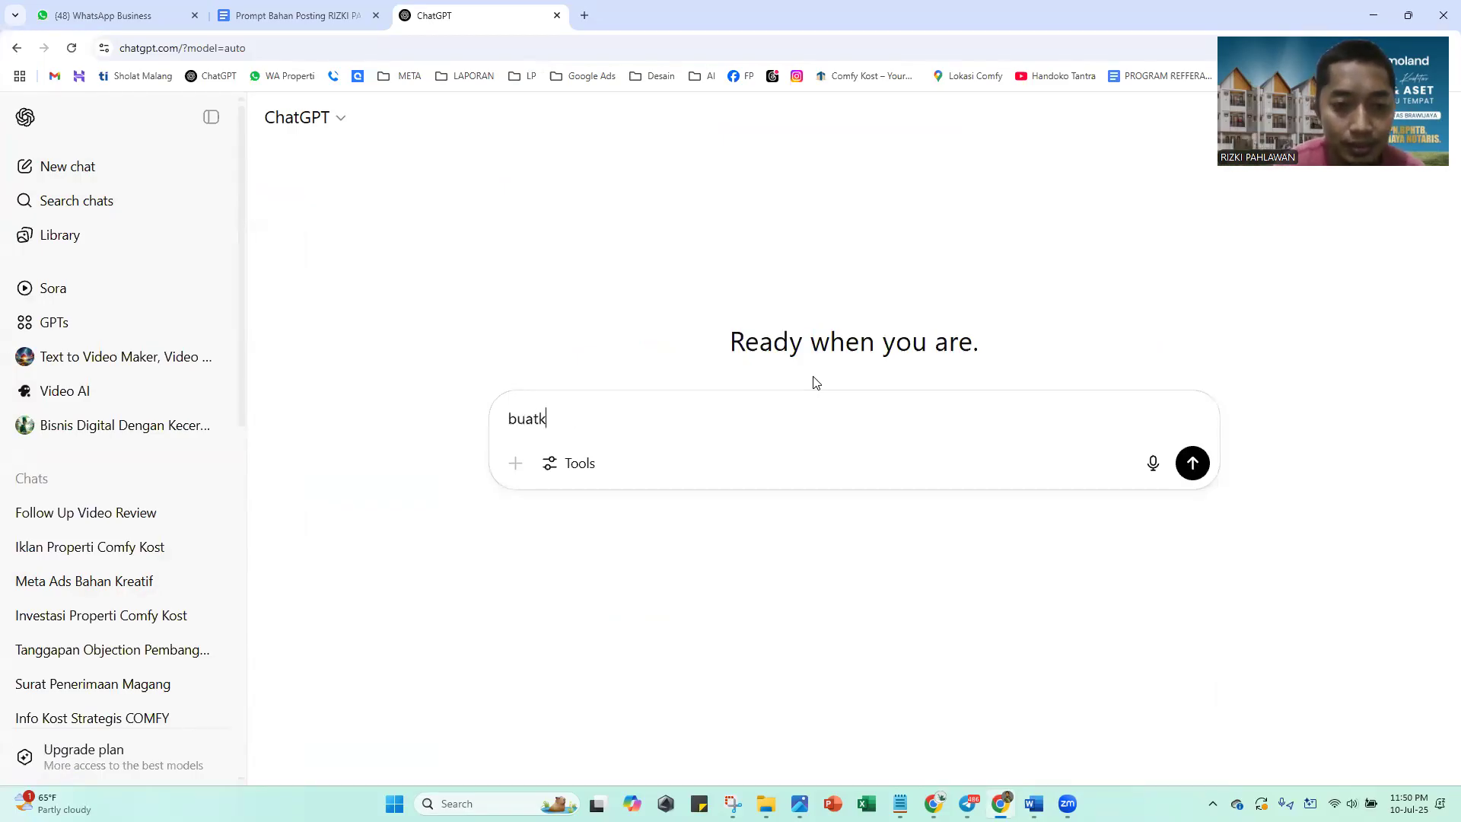
text(an 10)
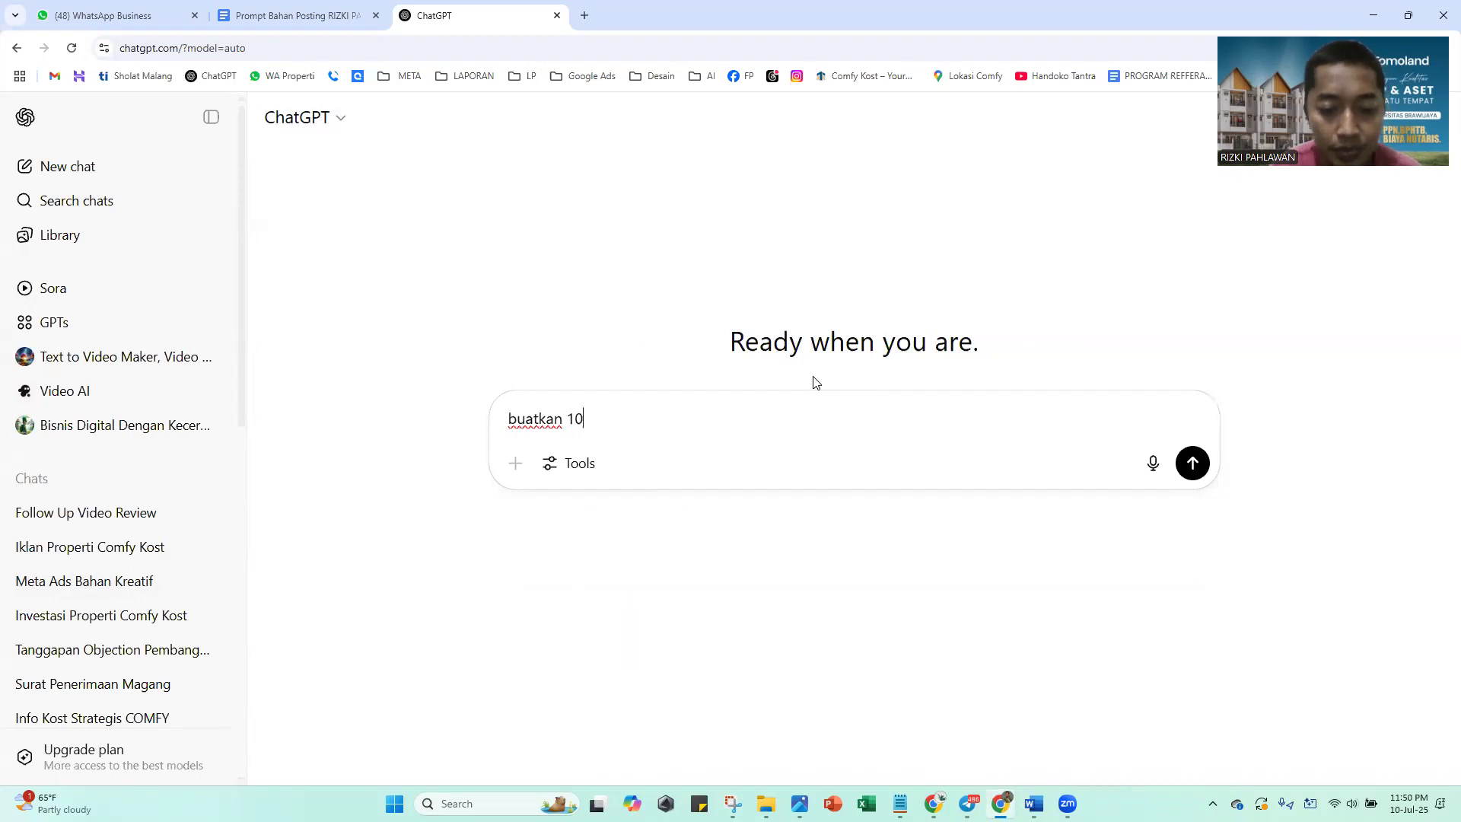
text( kata kunci yang banyak diketikkan di googlw)
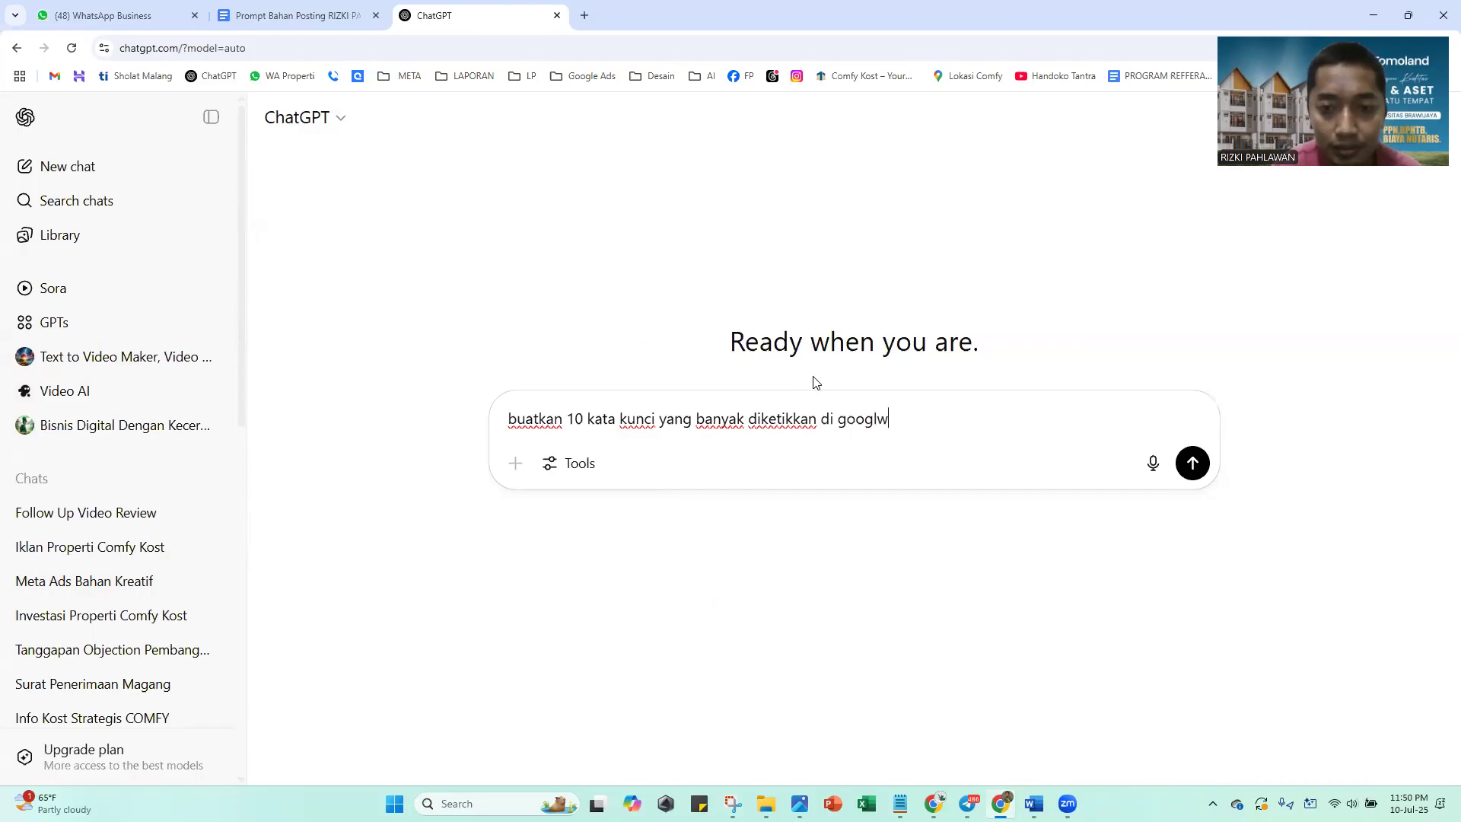
key(BackSpace)
text(e un)
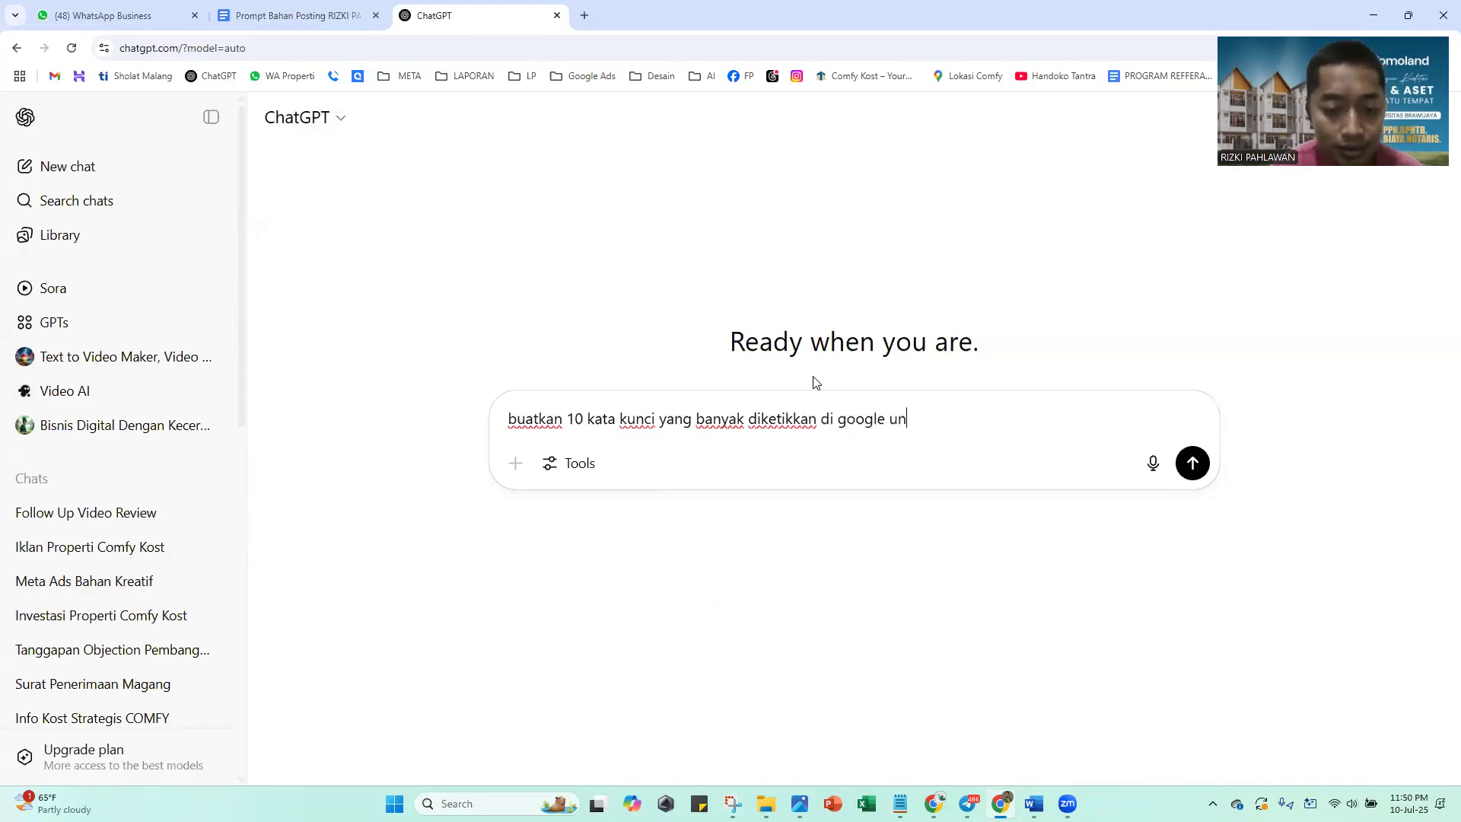
text(tuk JUAL )
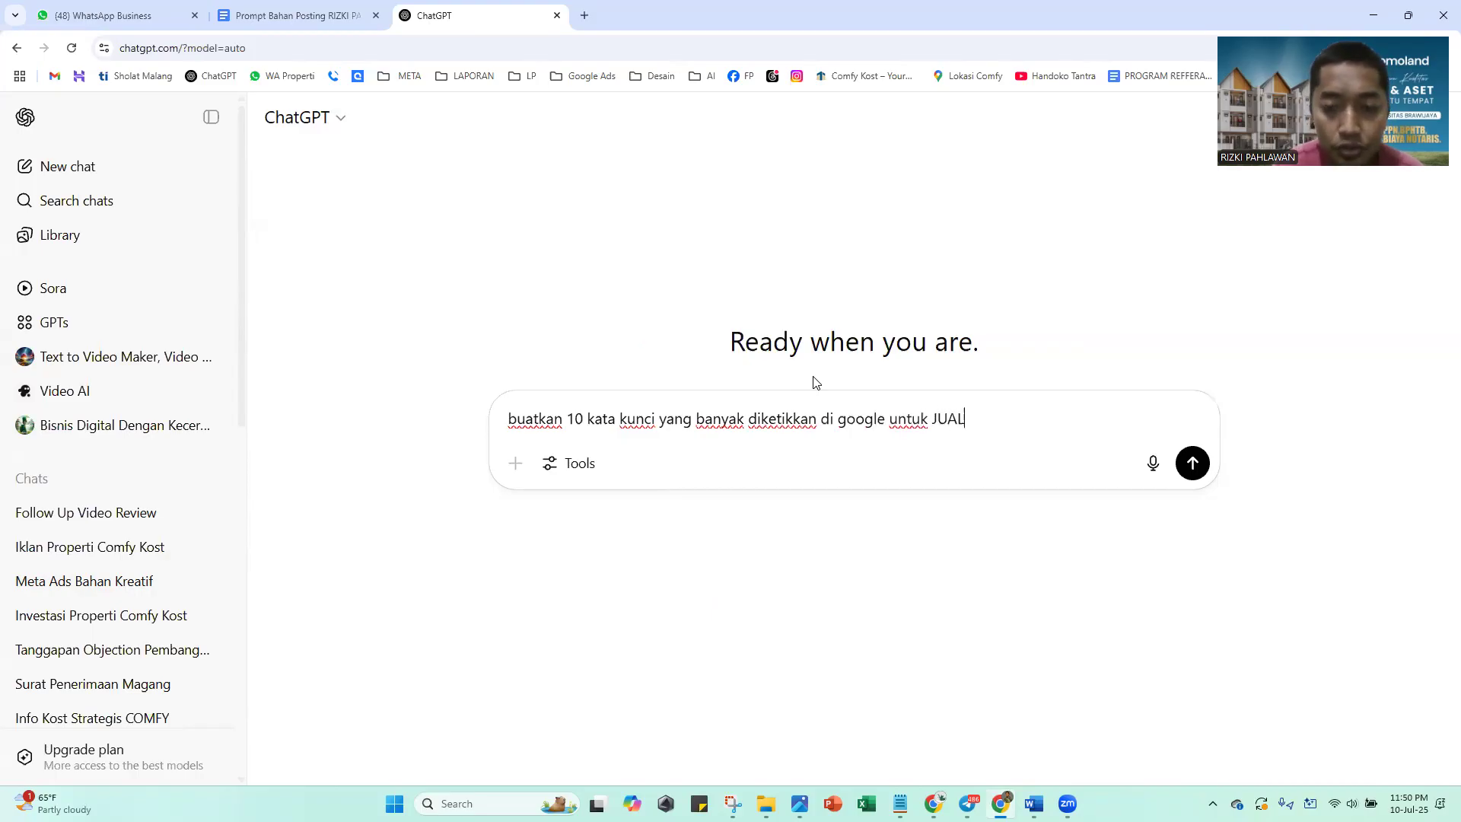
text(RUMAH KO)
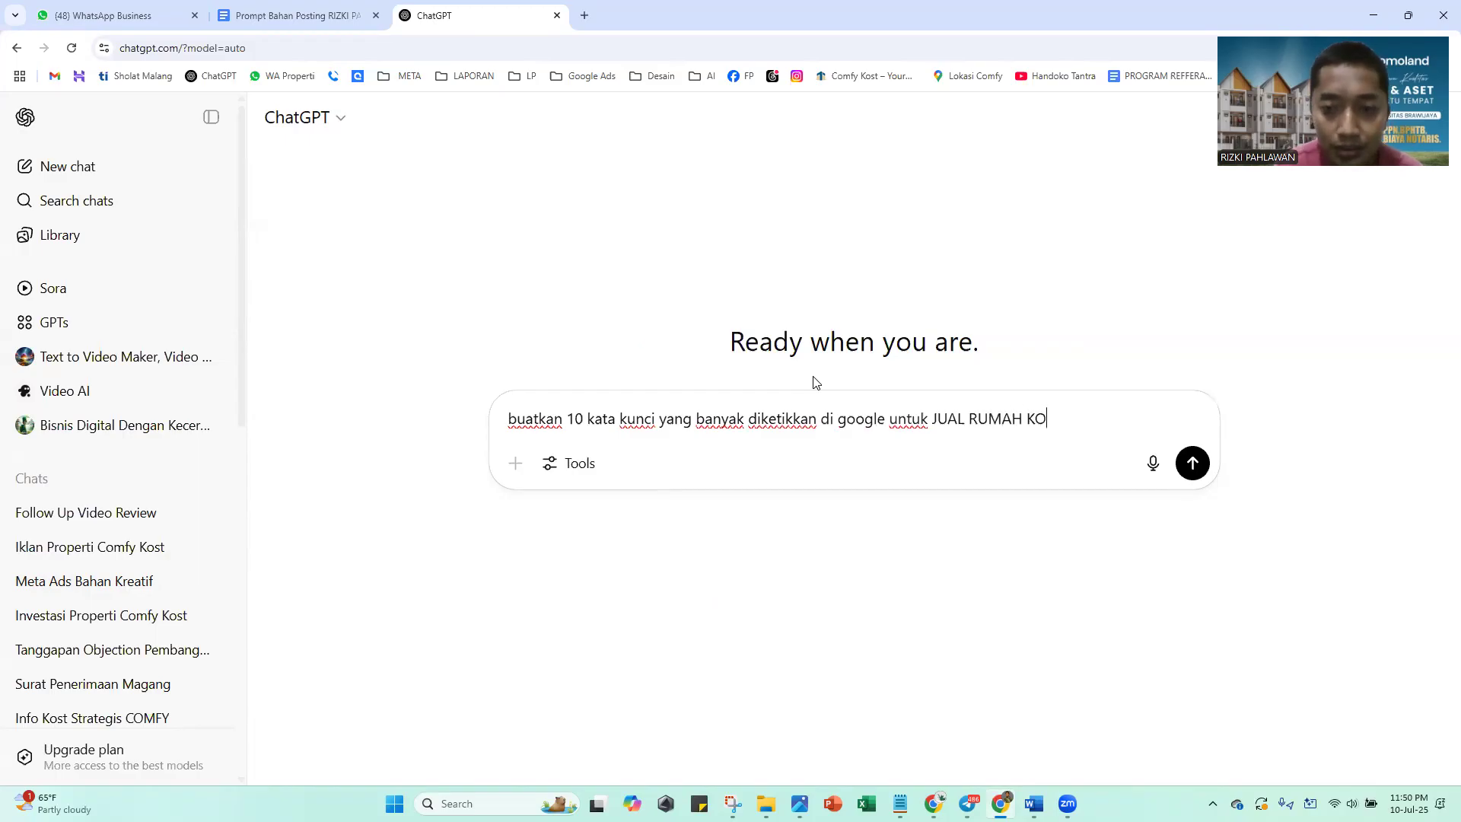
text(ST MALANG)
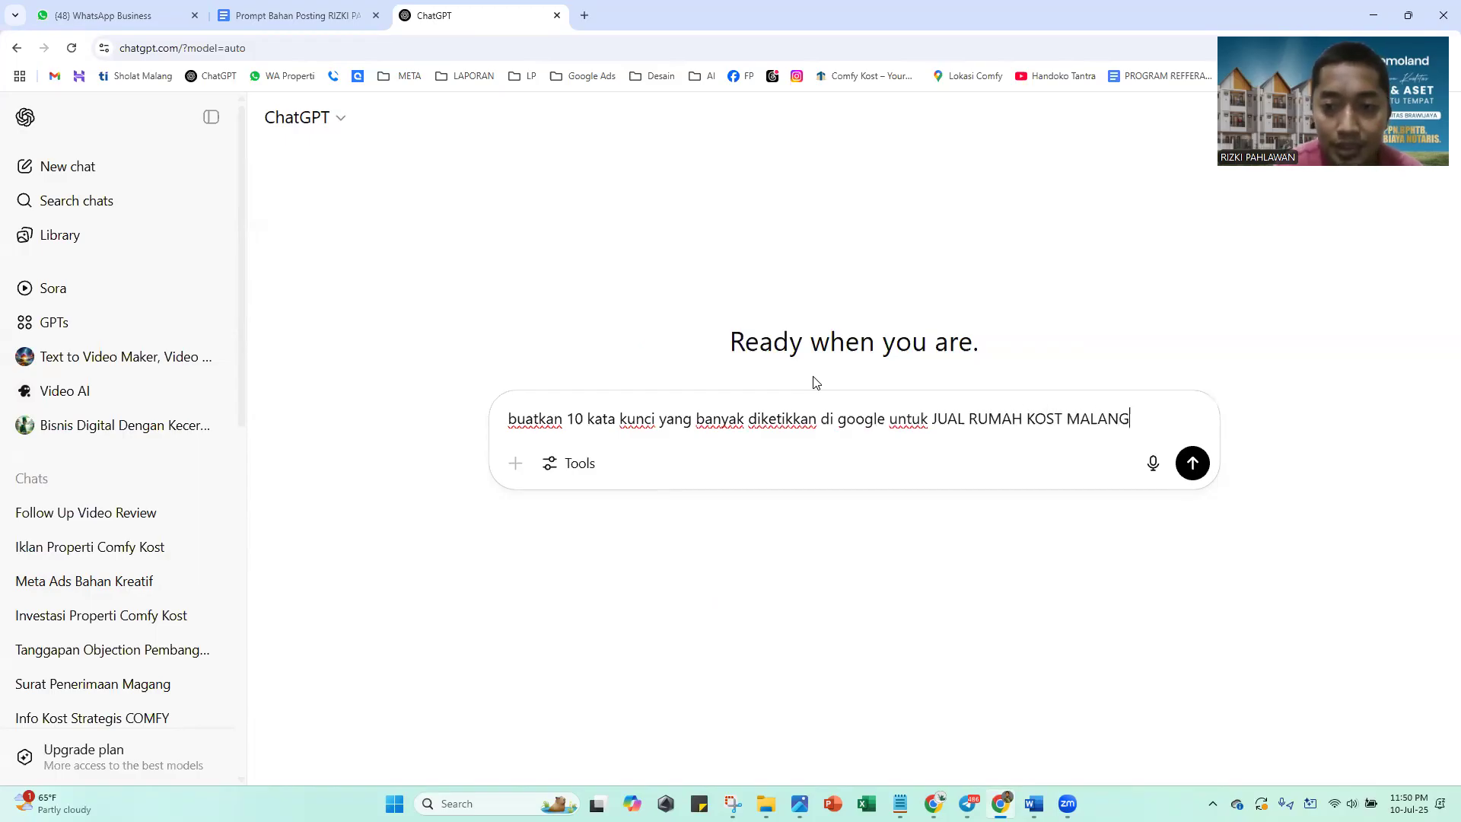
key(Return)
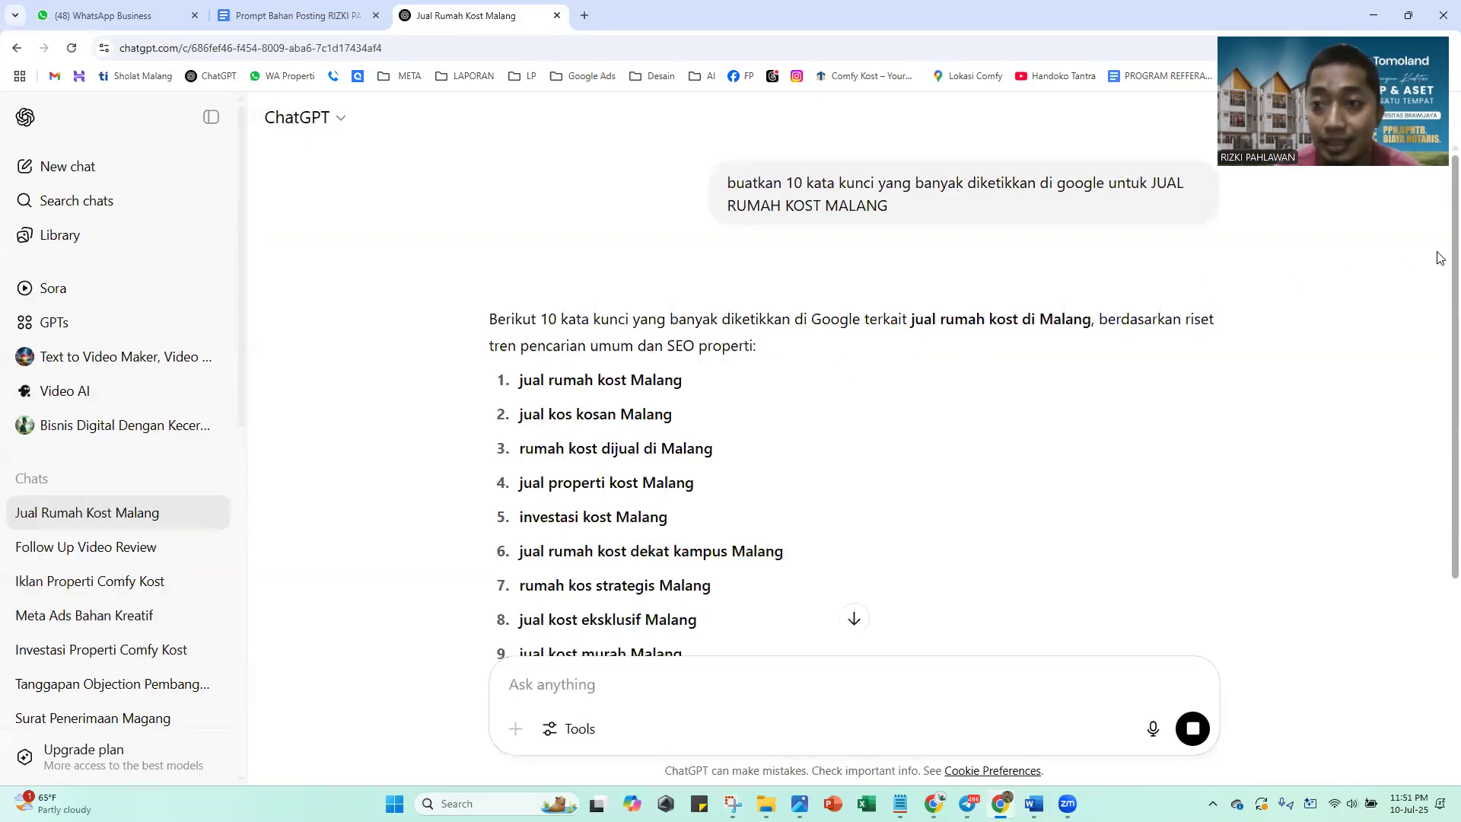
Examine the ten suggested boarding house keywords and the long-tail keyword examples in the reply
scroll(1440, 257, down, 4)
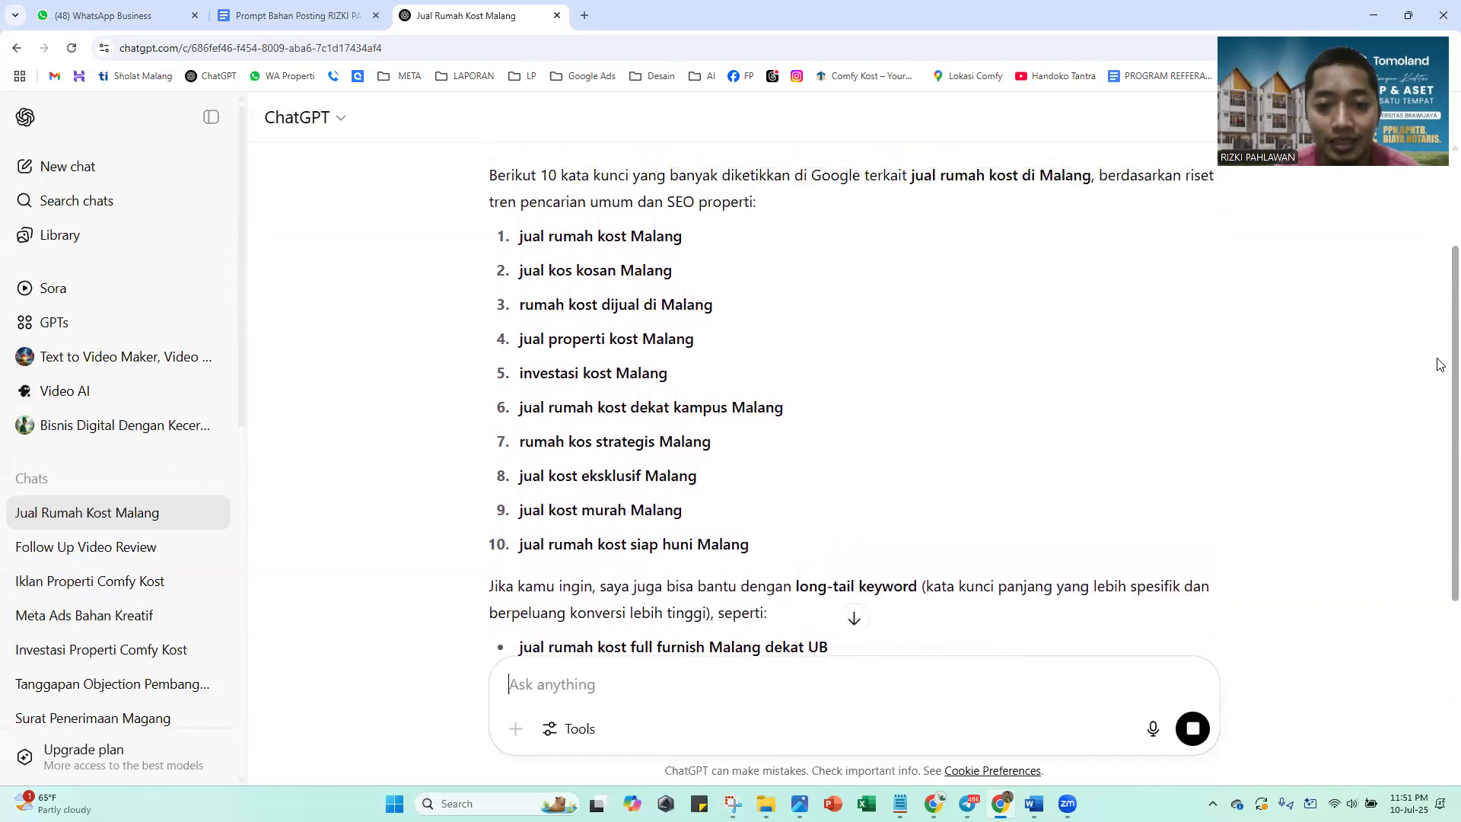
scroll(1440, 274, up, 2)
scroll(1441, 274, down, 2)
scroll(1440, 395, up, 1)
scroll(1440, 395, up, 2)
scroll(1438, 286, down, 5)
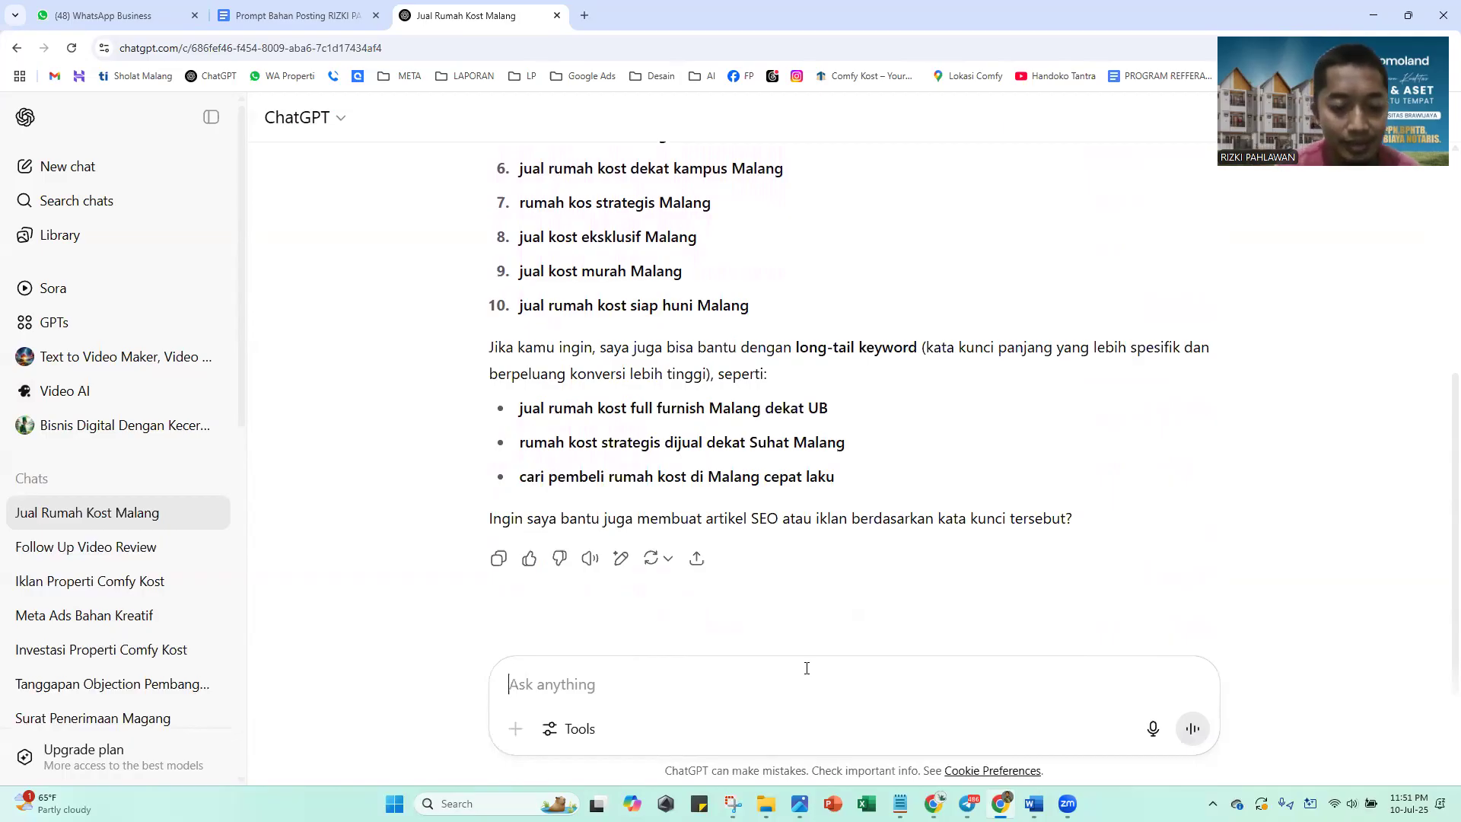
Write the follow-up prompt text "dari data tersebut di atas buatkan kalender konten dalam bentuk tabel yang berisi :" without sending it
text(dari d)
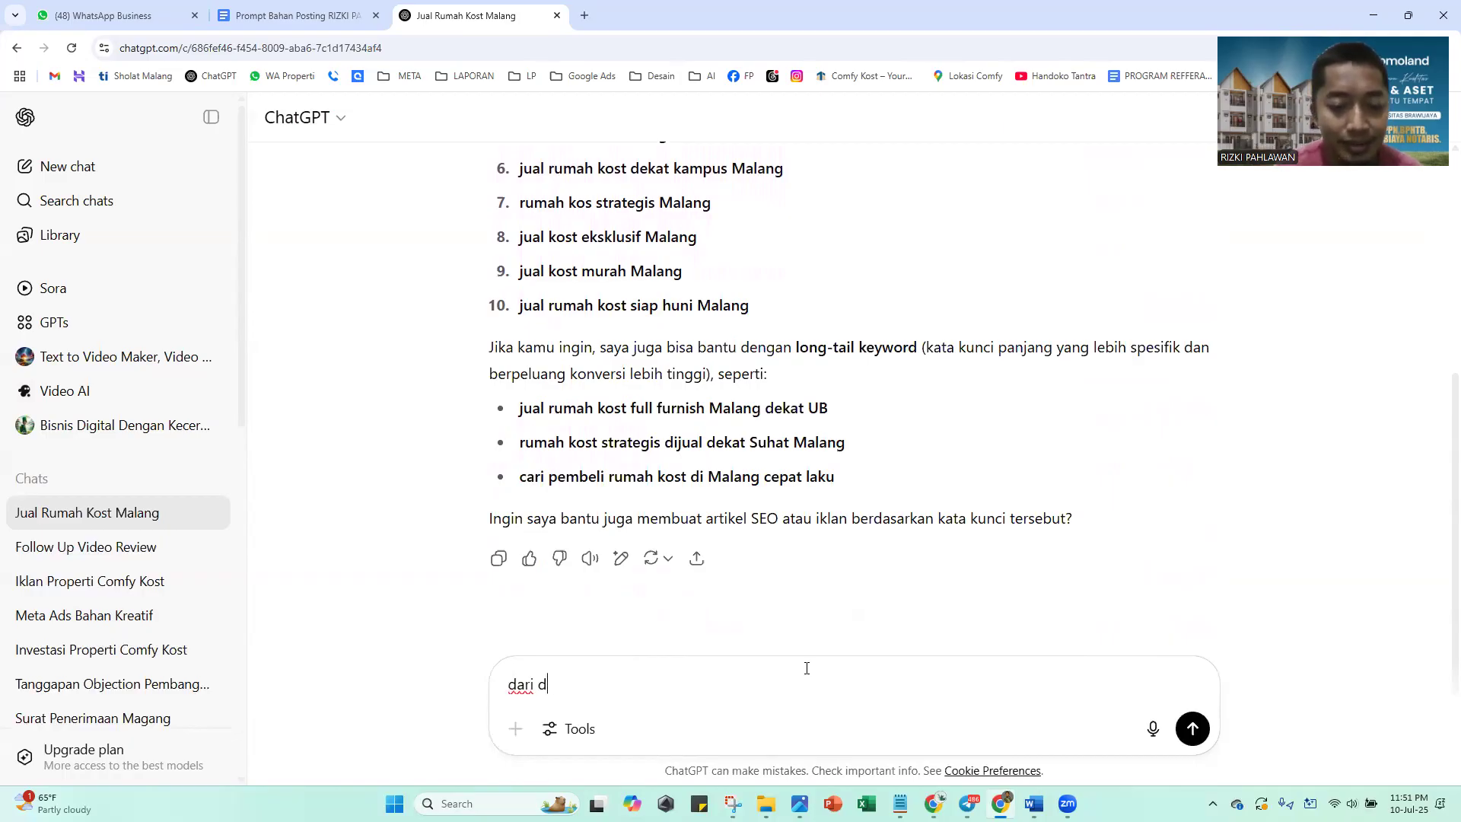
text(ata terse)
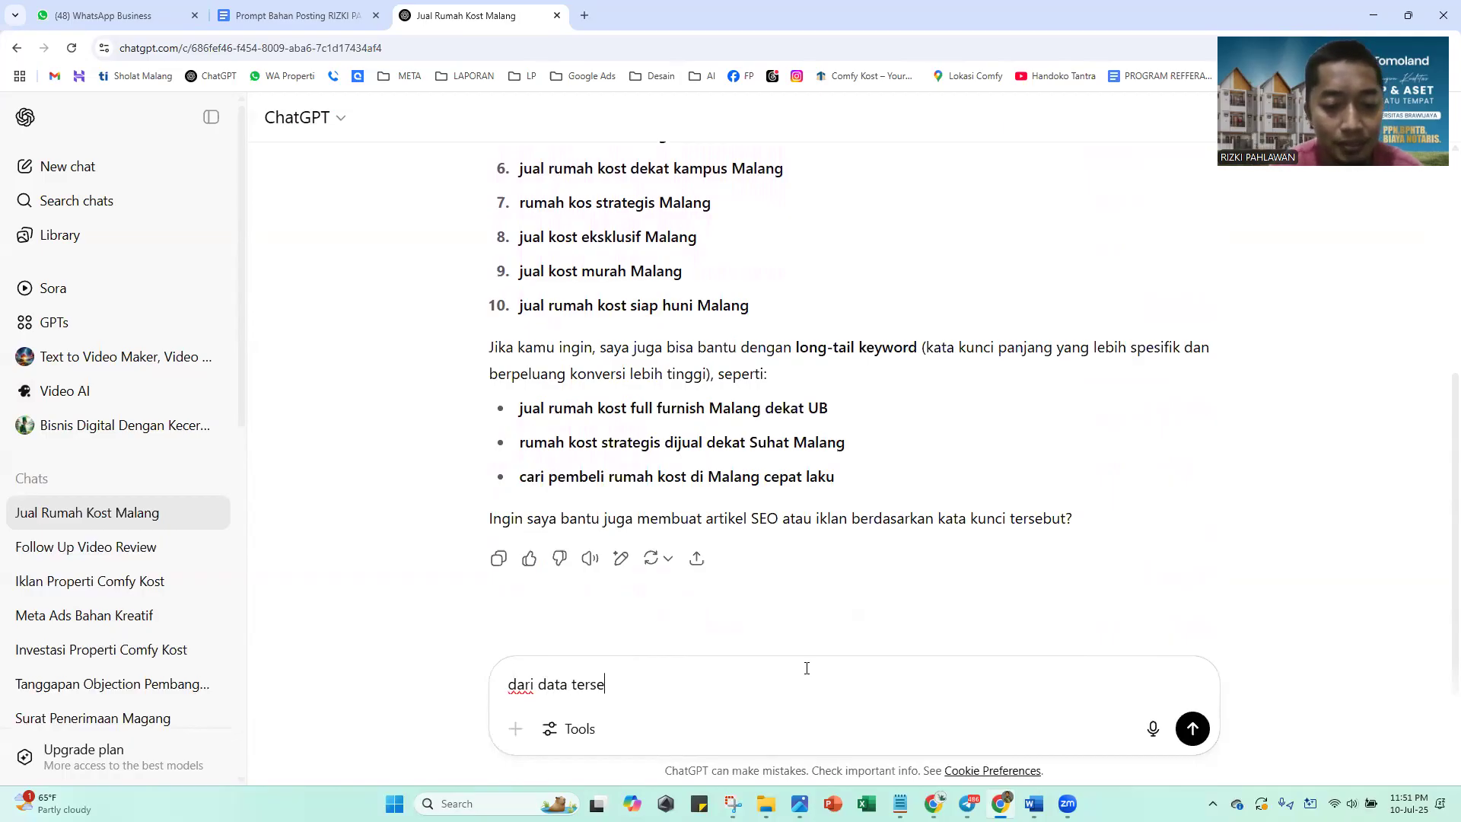
text(but d)
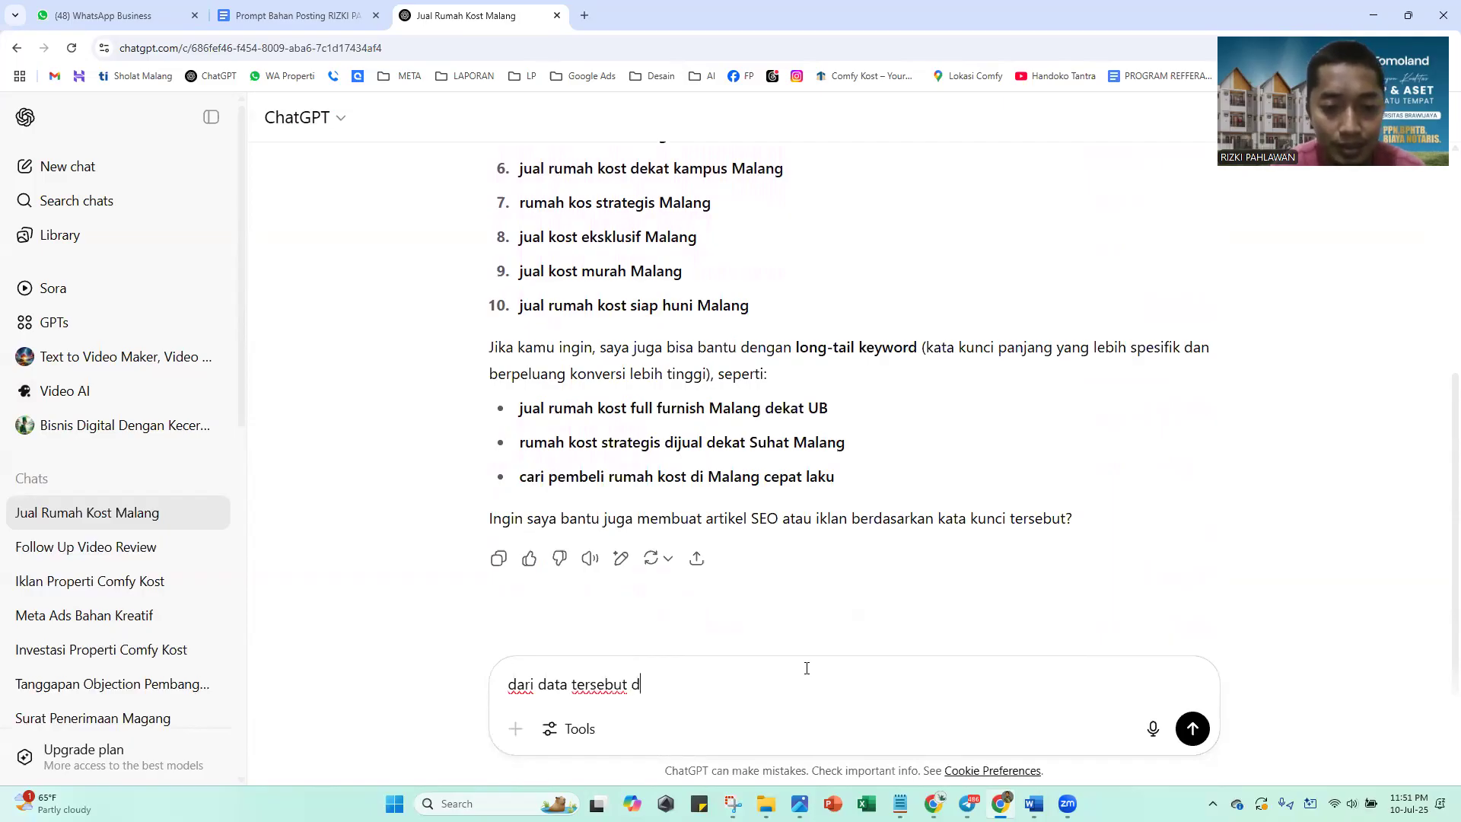
text(i atas)
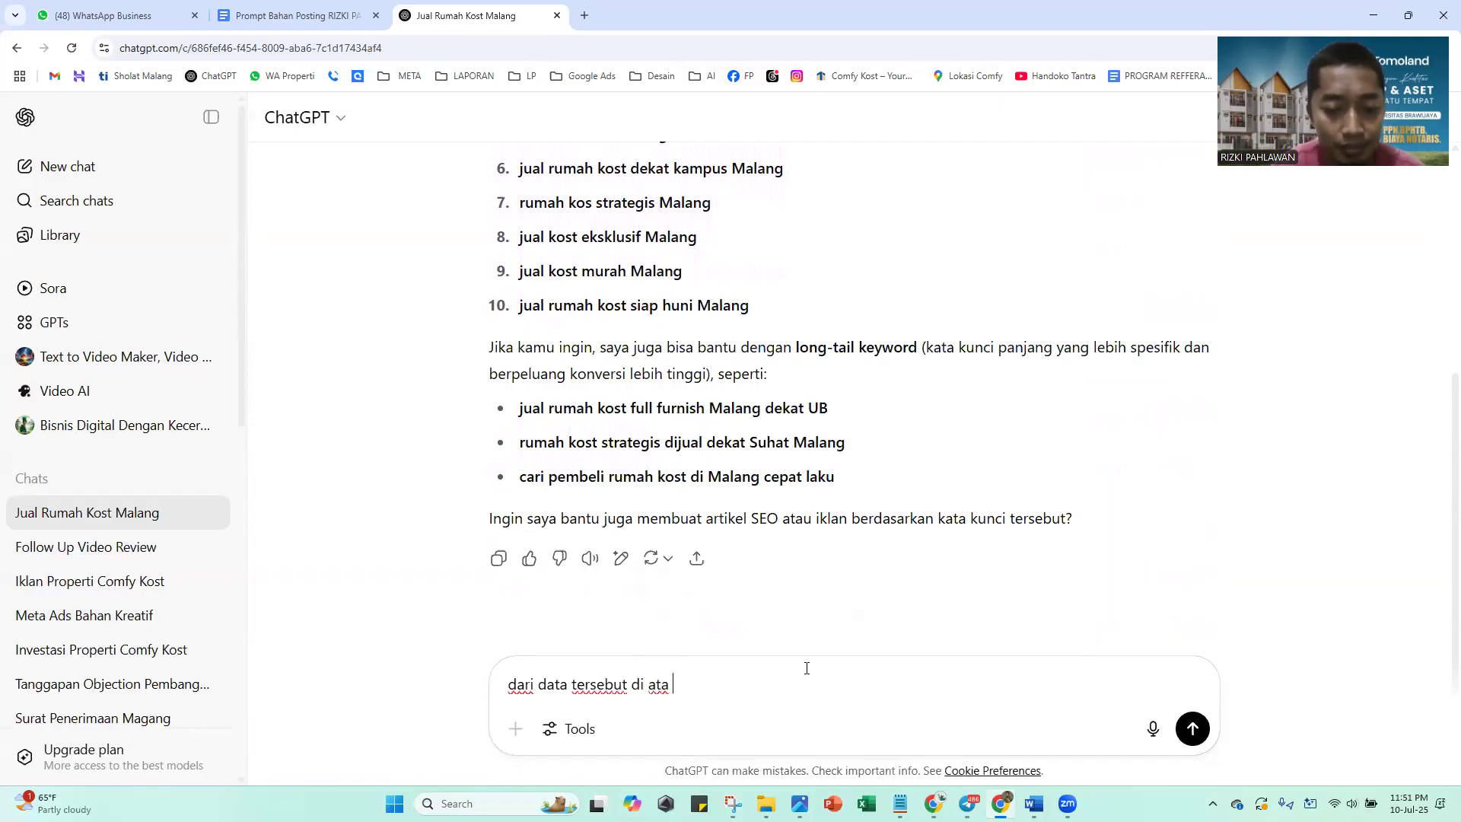
text(tkan kalender konten dalam be)
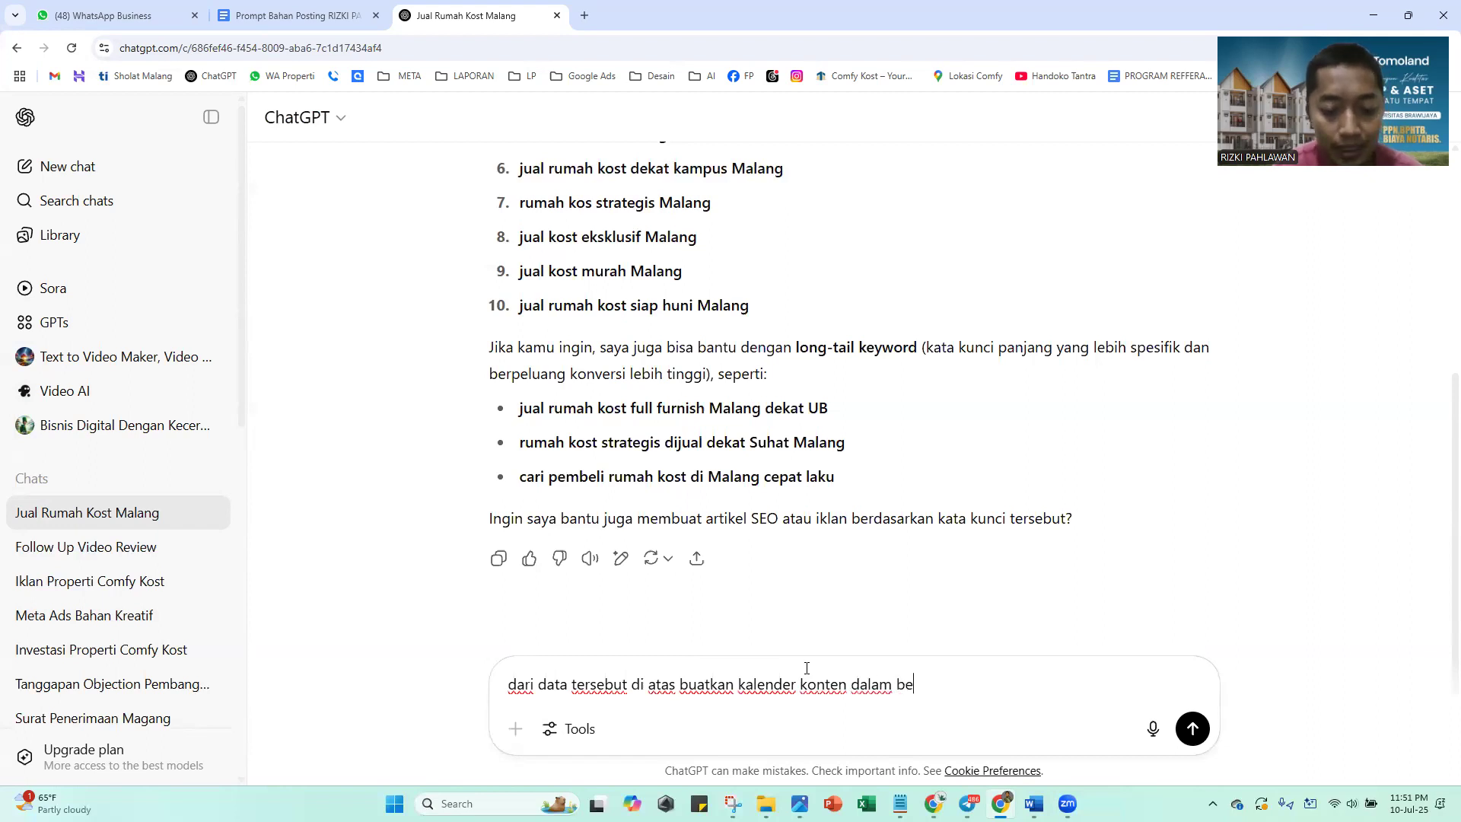
text(ntuk tab)
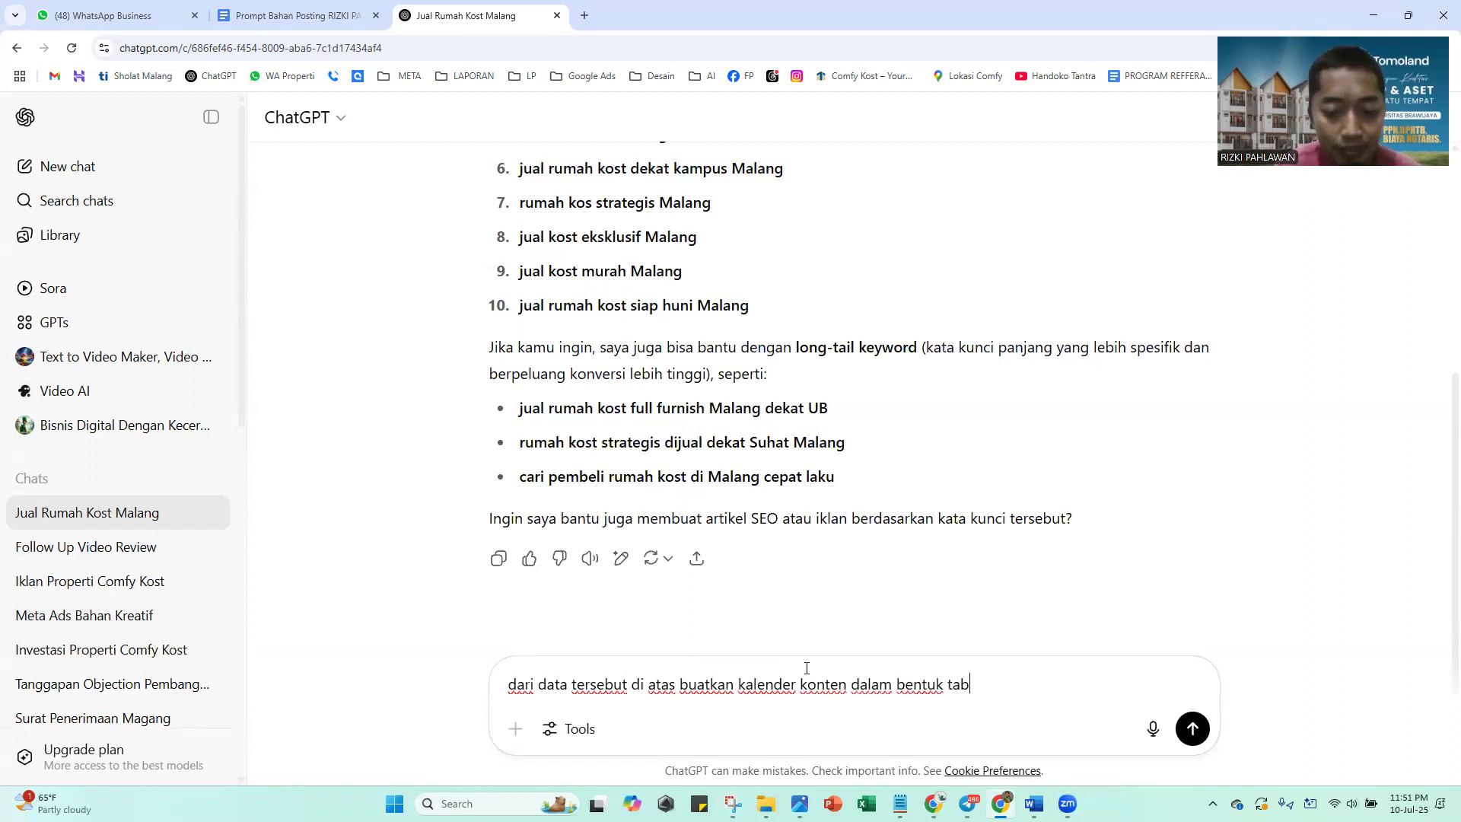
text(el yang berisi :)
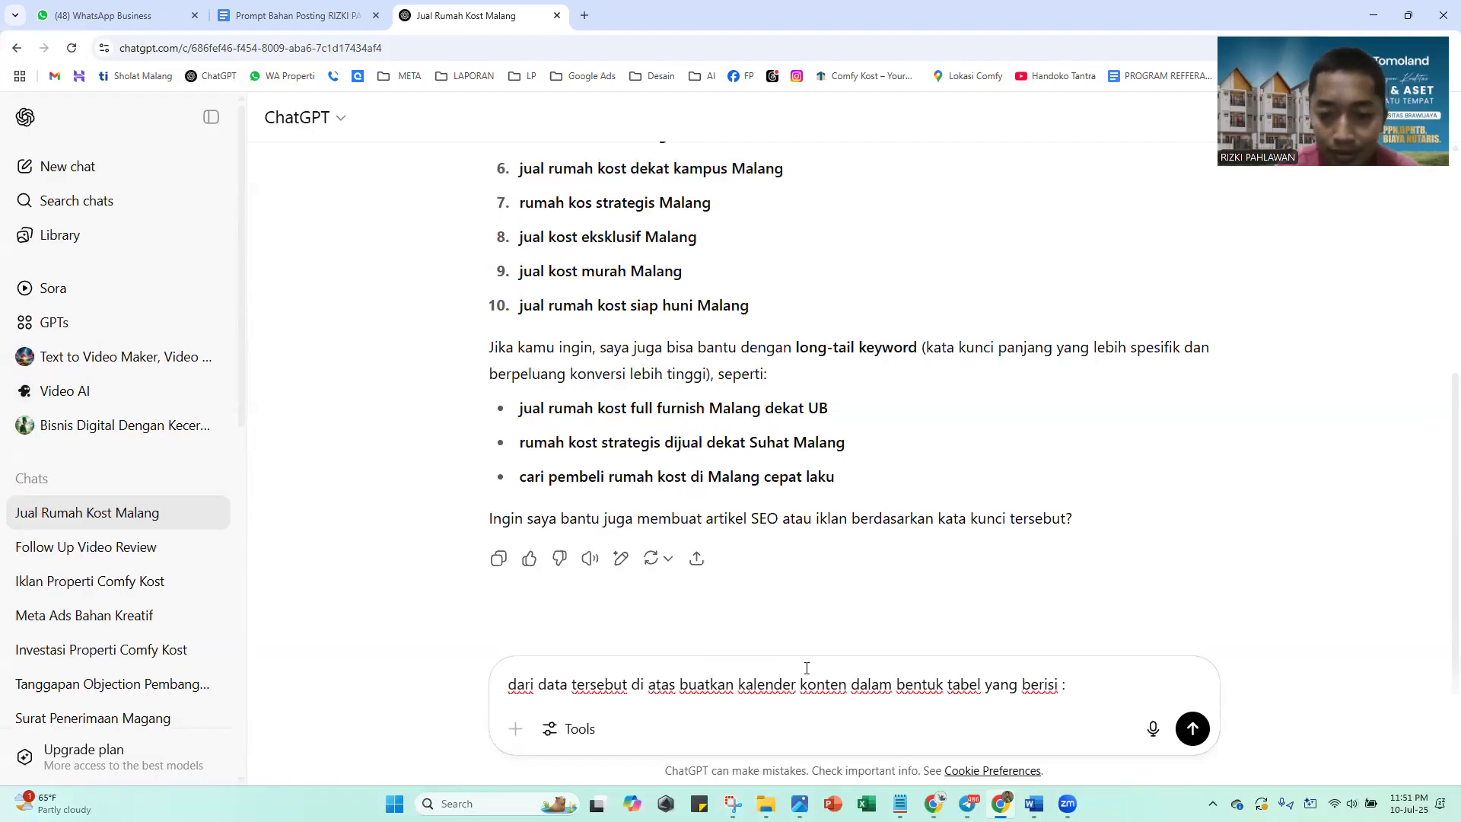
Extend the unsent prompt with the table columns "no, kata kunci, topik pembahasan, CTA :"
text(noi)
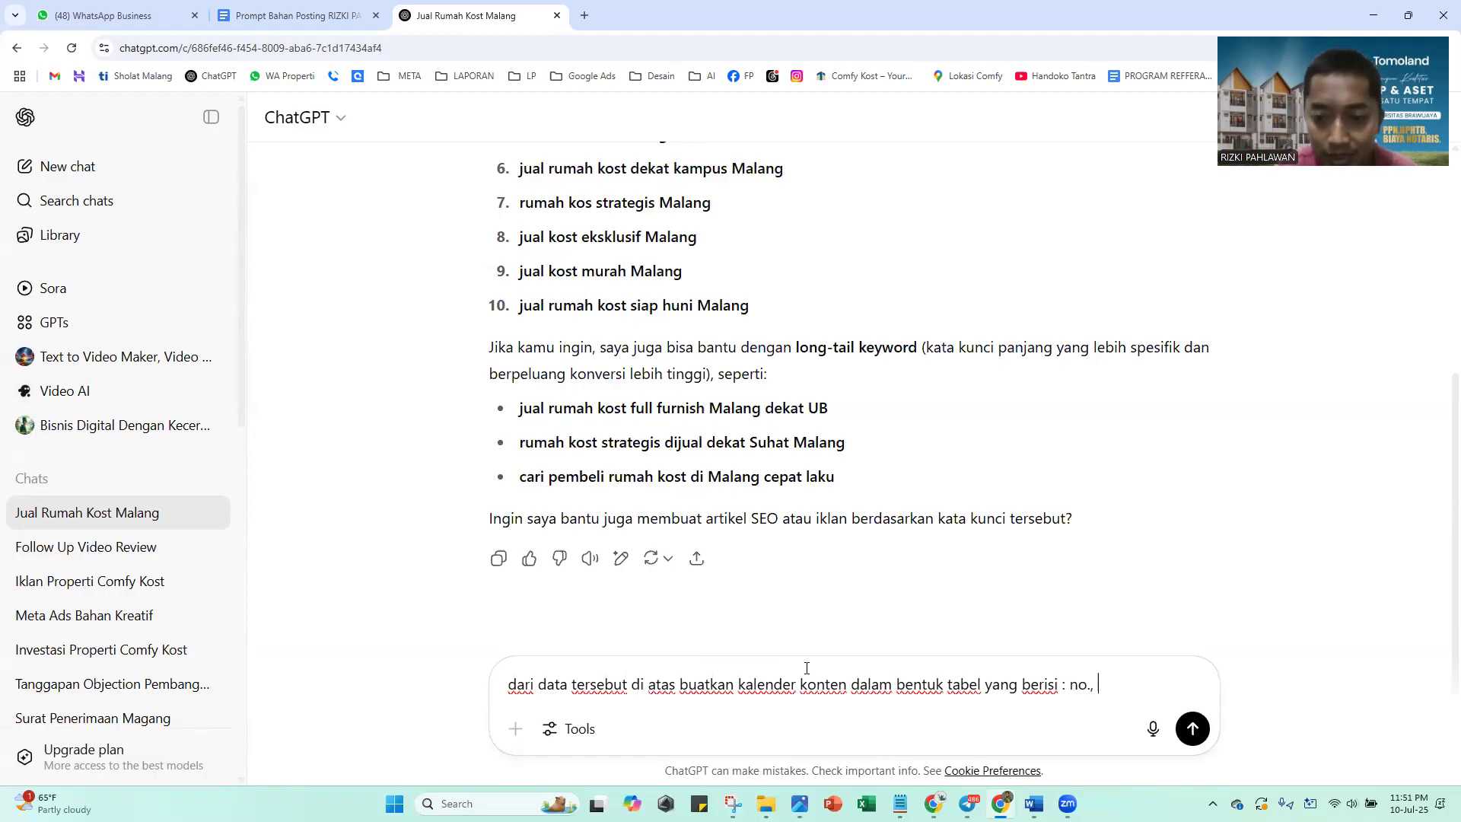
text( kata kun)
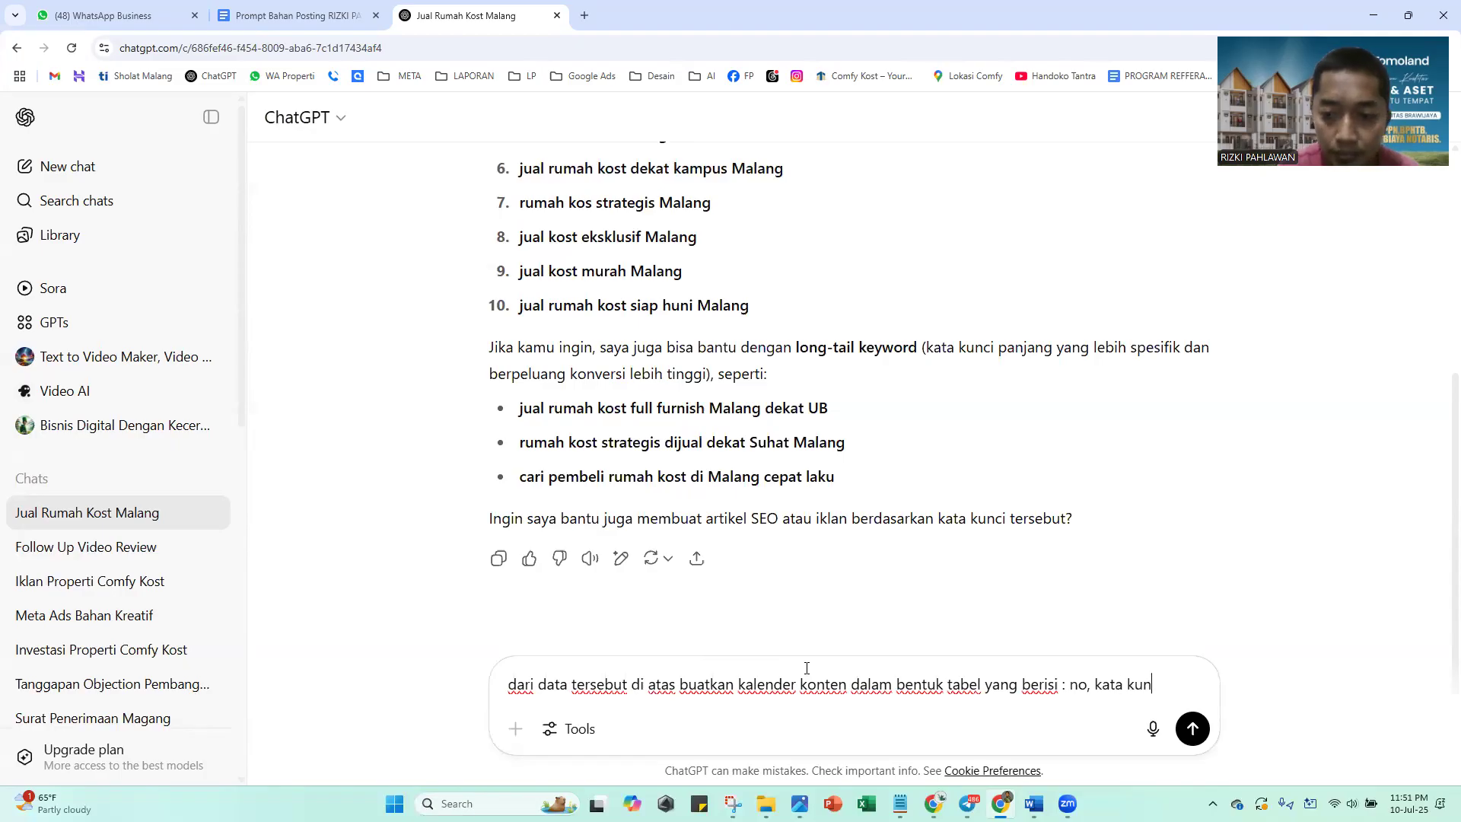
text(ci, tang)
key(BackSpace)
key(BackSpace)
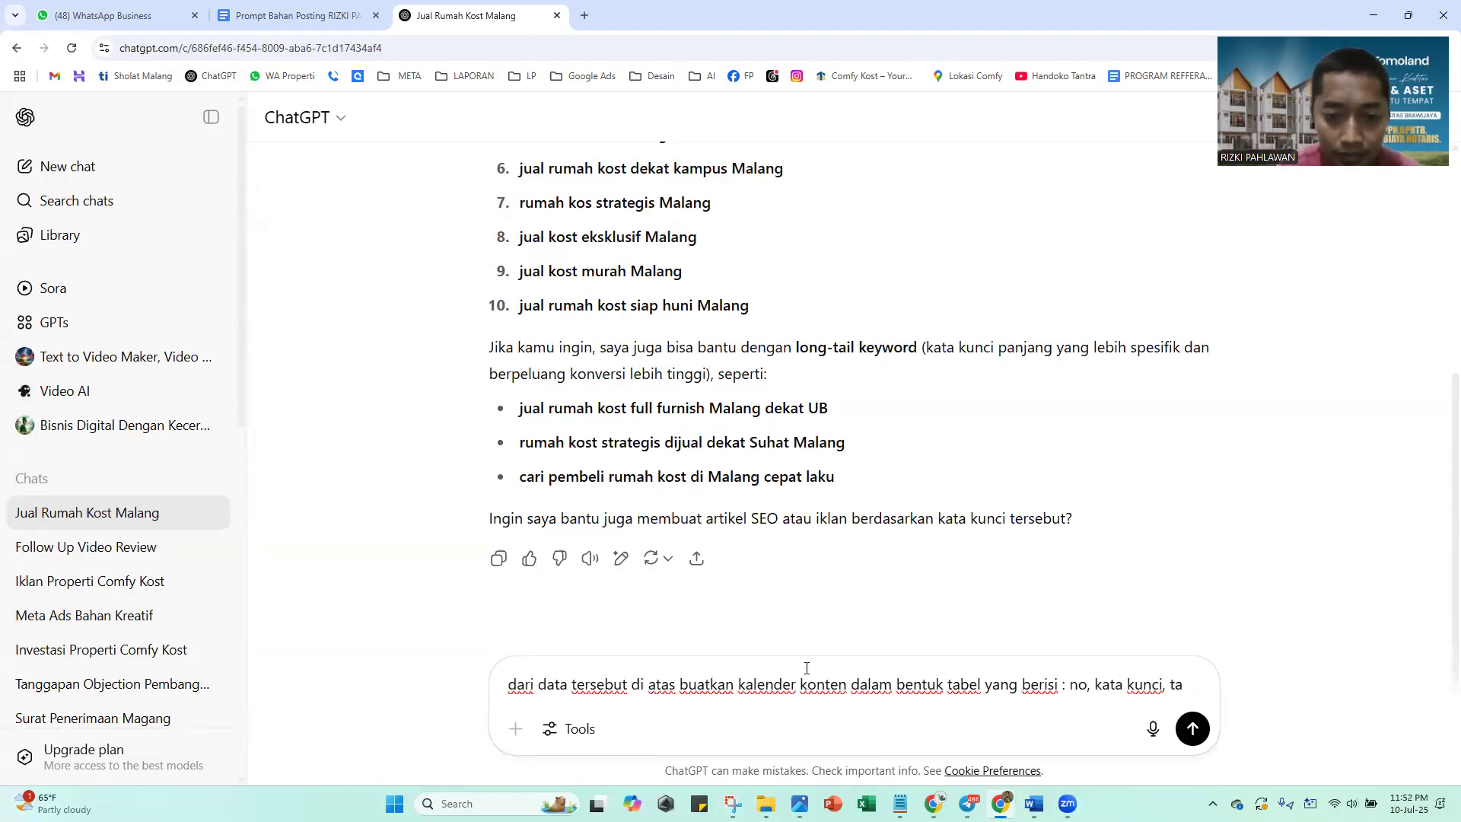
text(op)
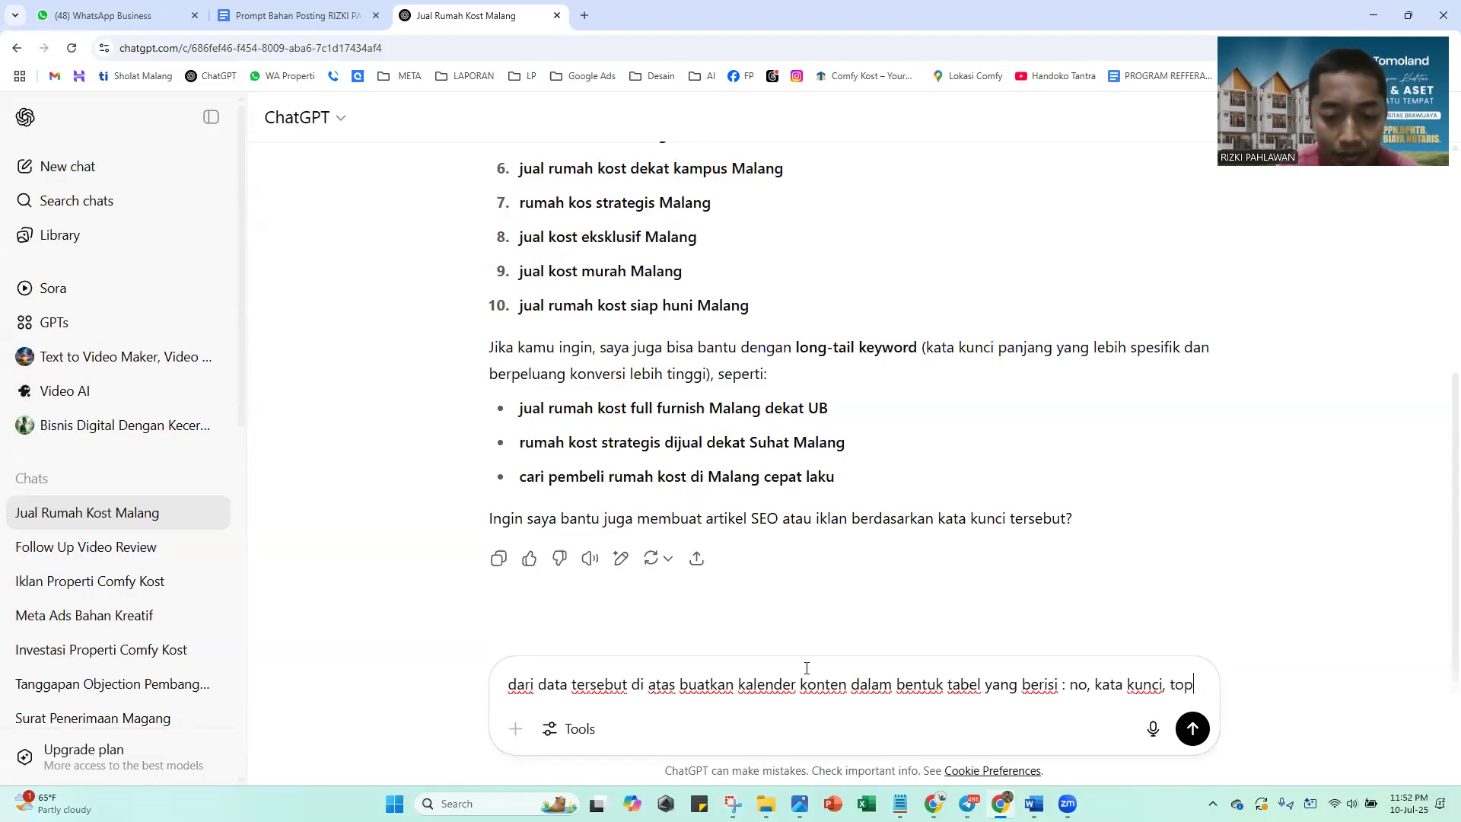
text(ik pembahasamn)
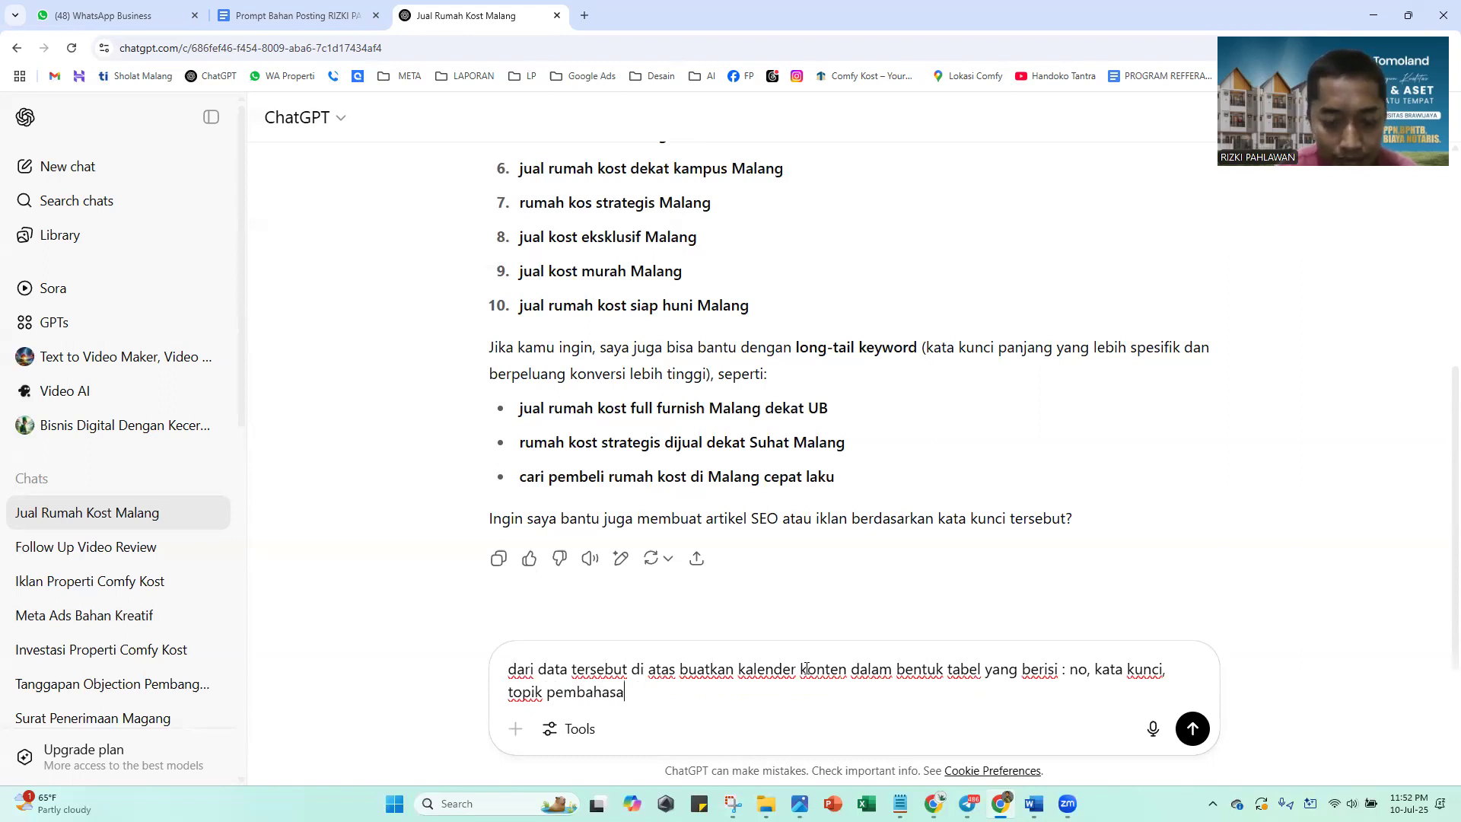
key(BackSpace)
key(BackSpace)
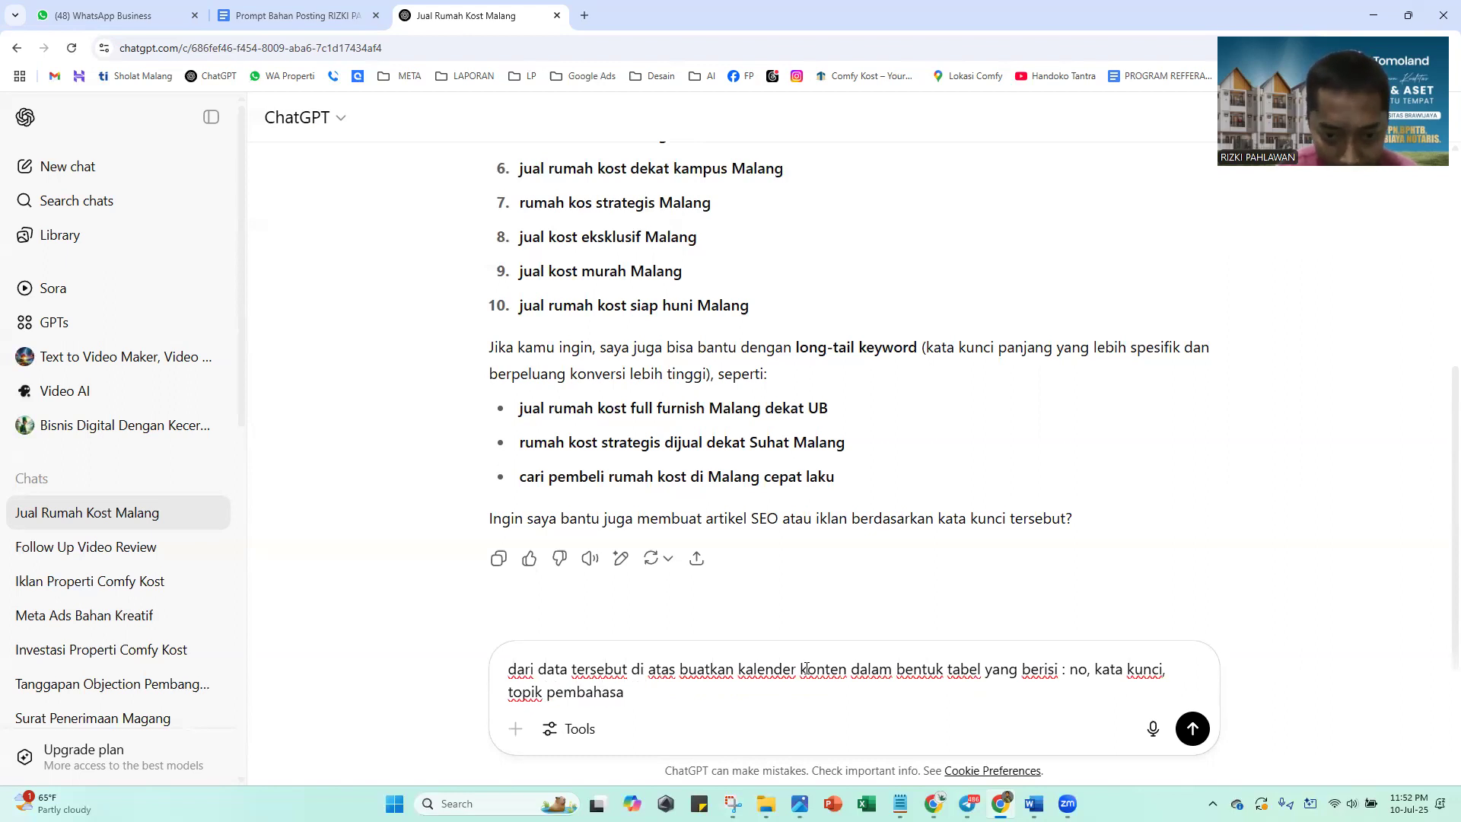
text(n, C)
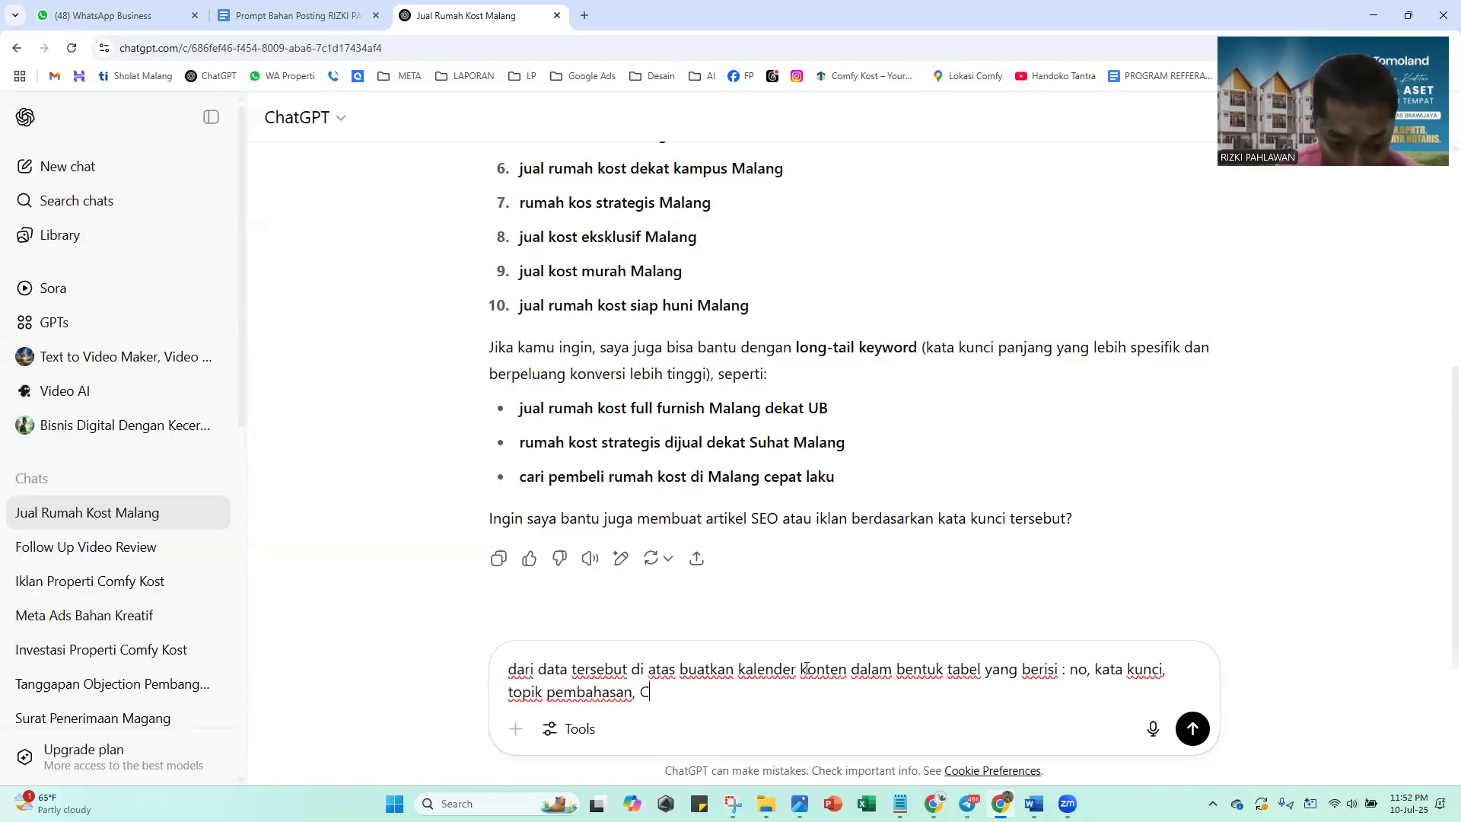
text(TA :)
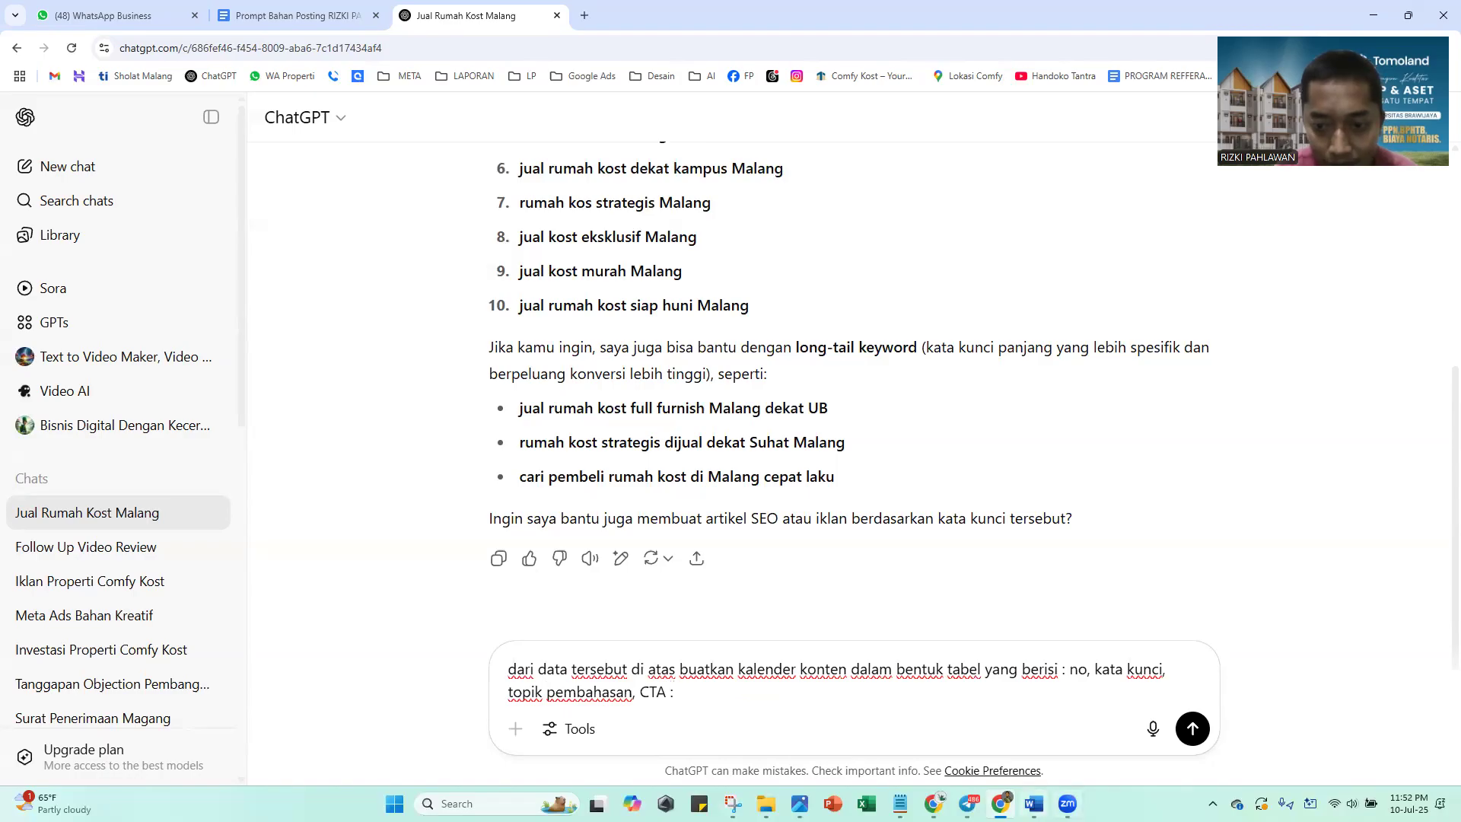
Copy the contact phone number from the title rule in the Google Docs prompt document and paste it after "CTA :" in the ChatGPT prompt
click(1046, 774)
click(671, 598)
click(1001, 804)
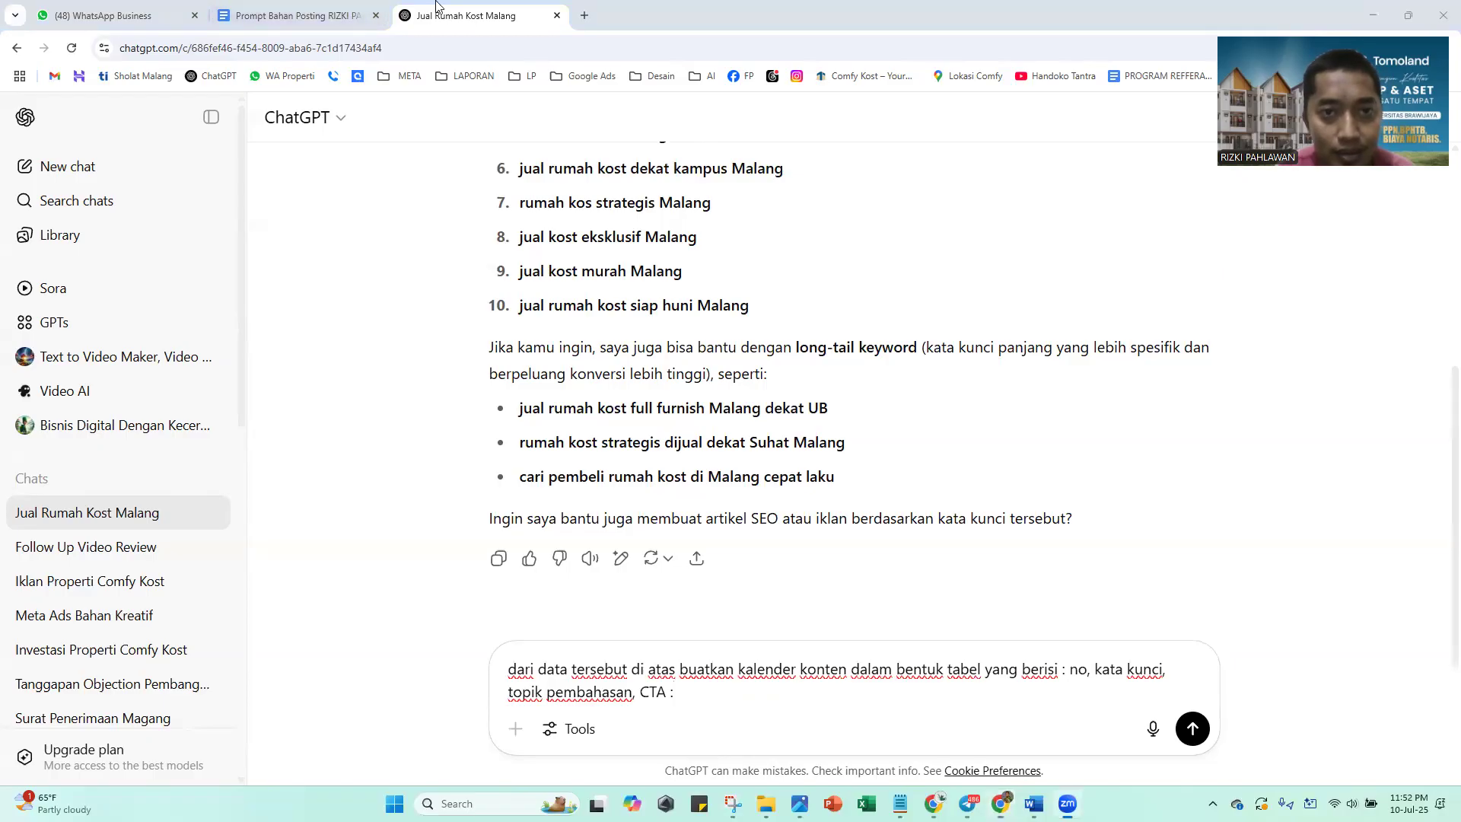
drag(190, 11, 257, 6)
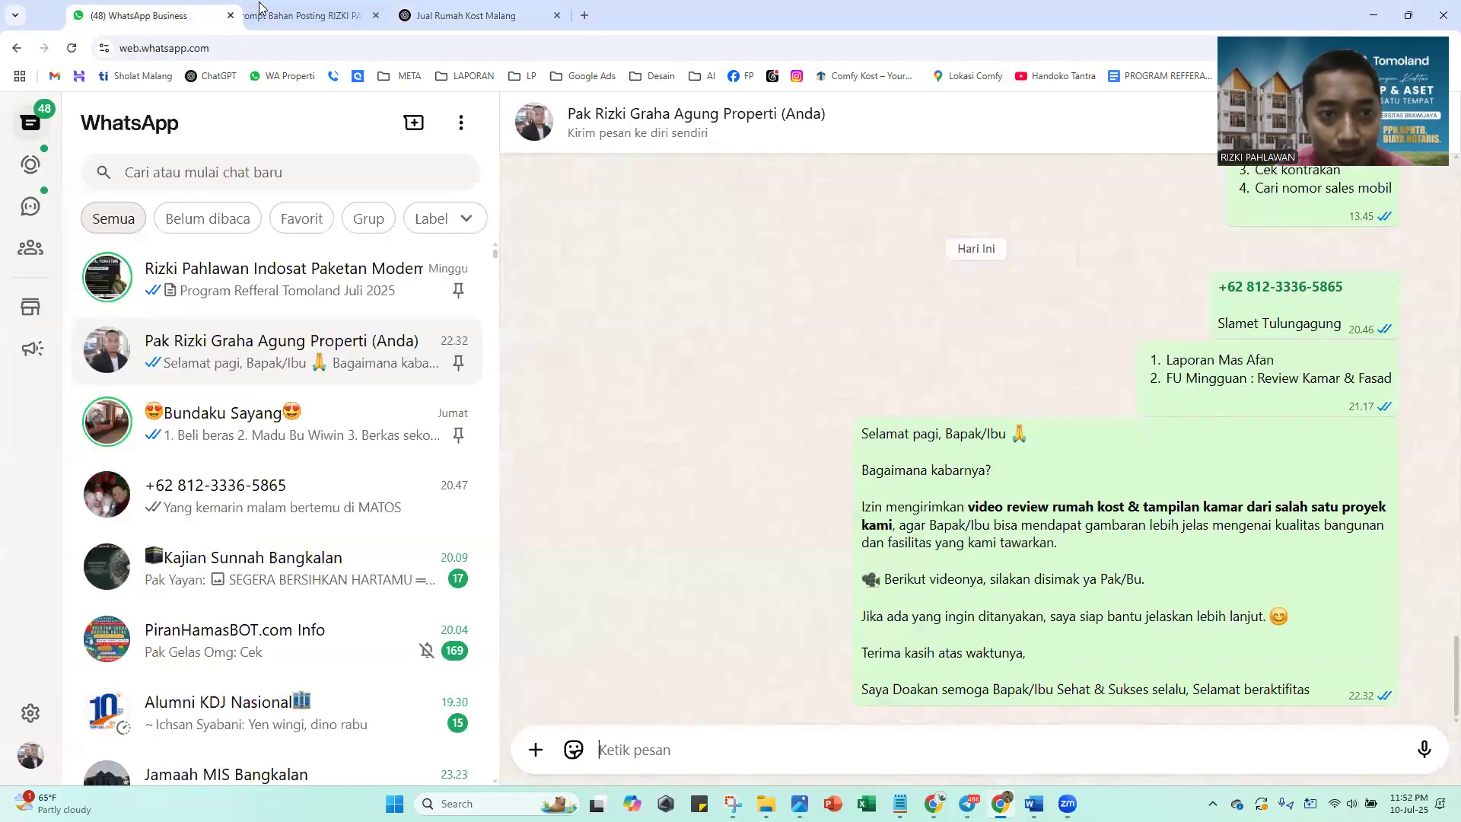
click(259, 9)
drag(753, 403, 869, 404)
key(ctrl+Tab)
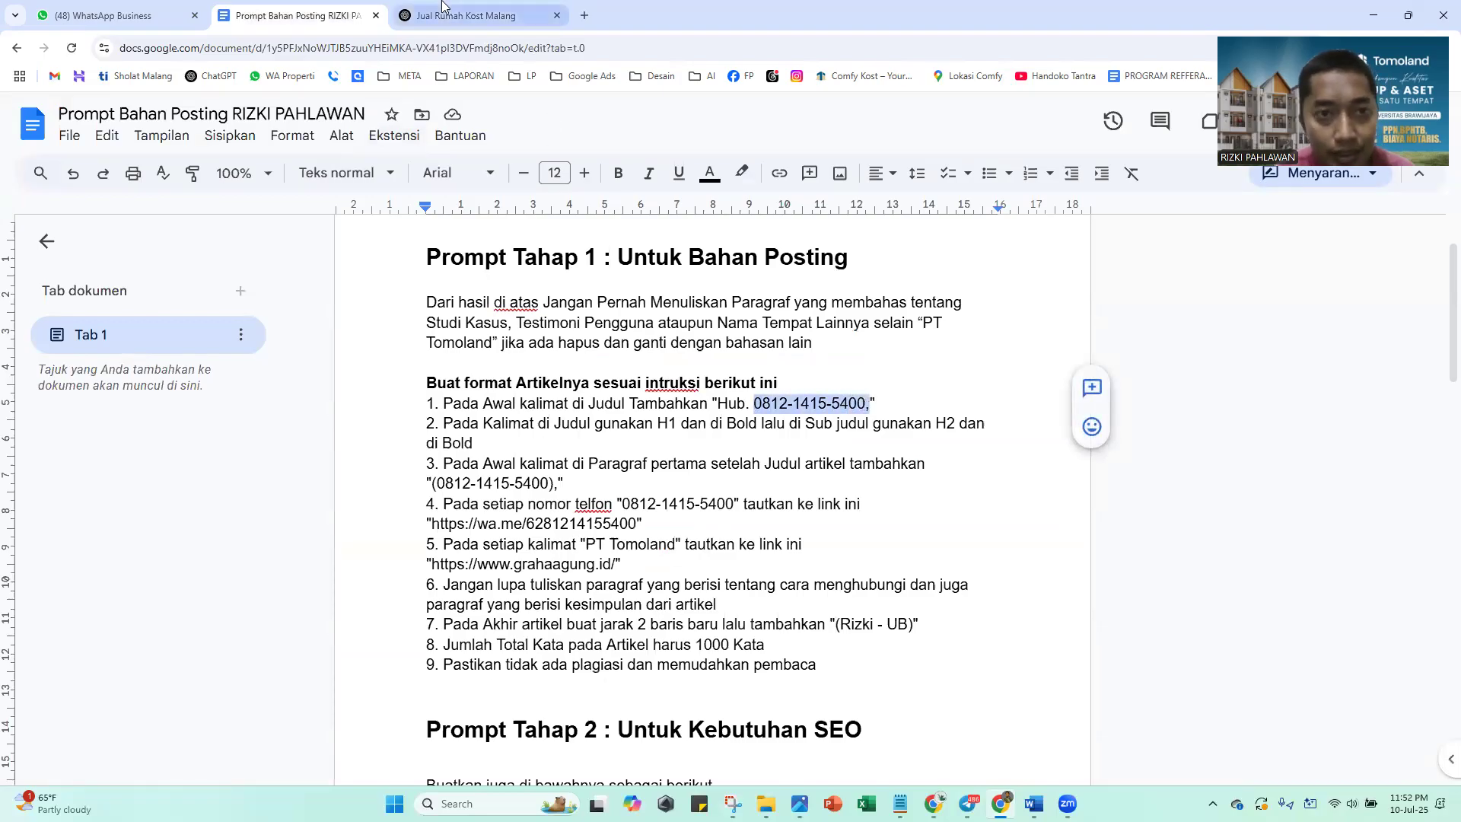
key(ctrl+v)
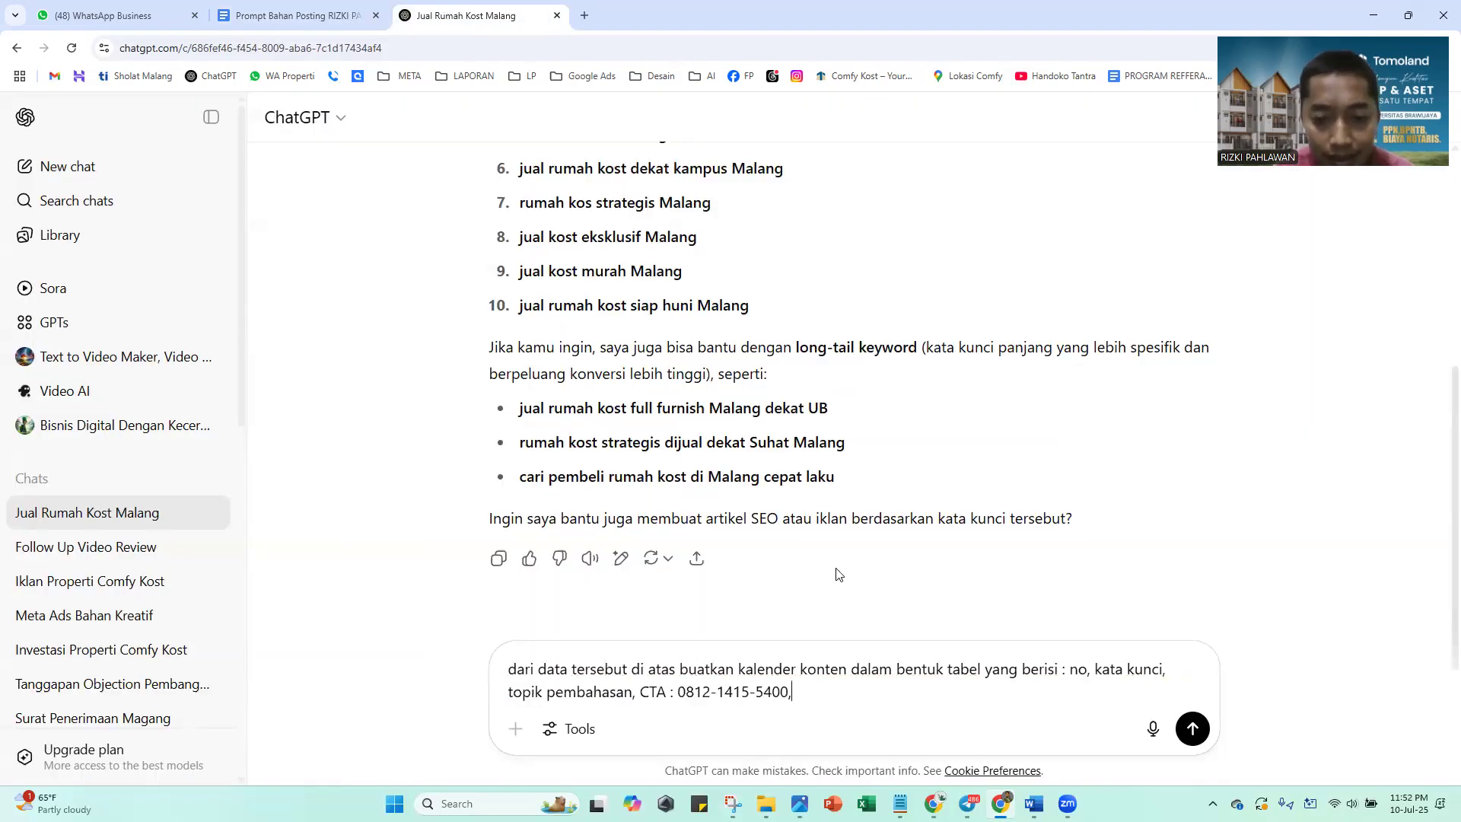
Insert "untuk 30 hari" after "kalender konten" in the prompt and send it
drag(926, 673, 987, 674)
click(965, 673)
click(1087, 672)
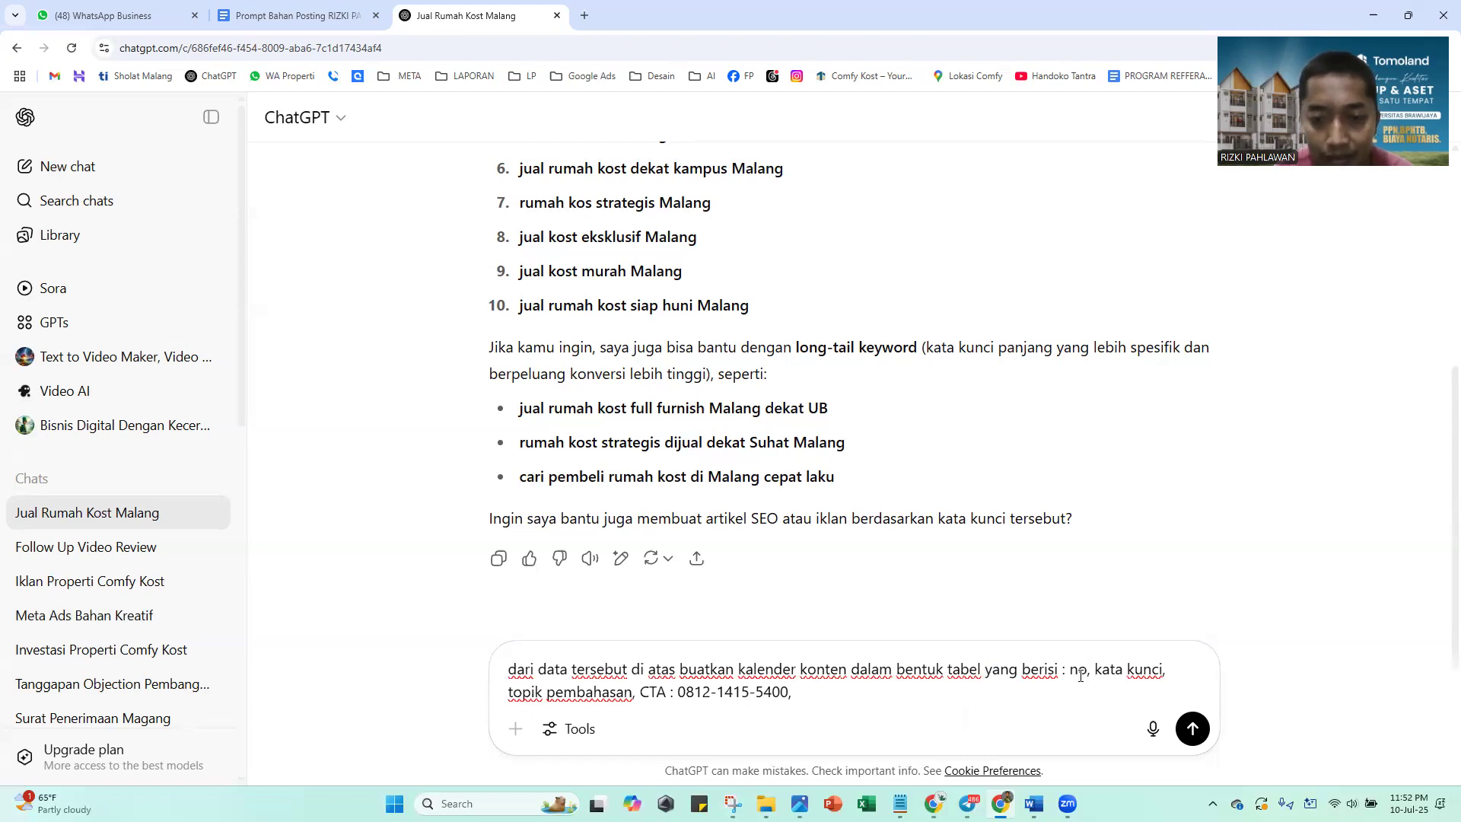
click(852, 671)
text(untuk )
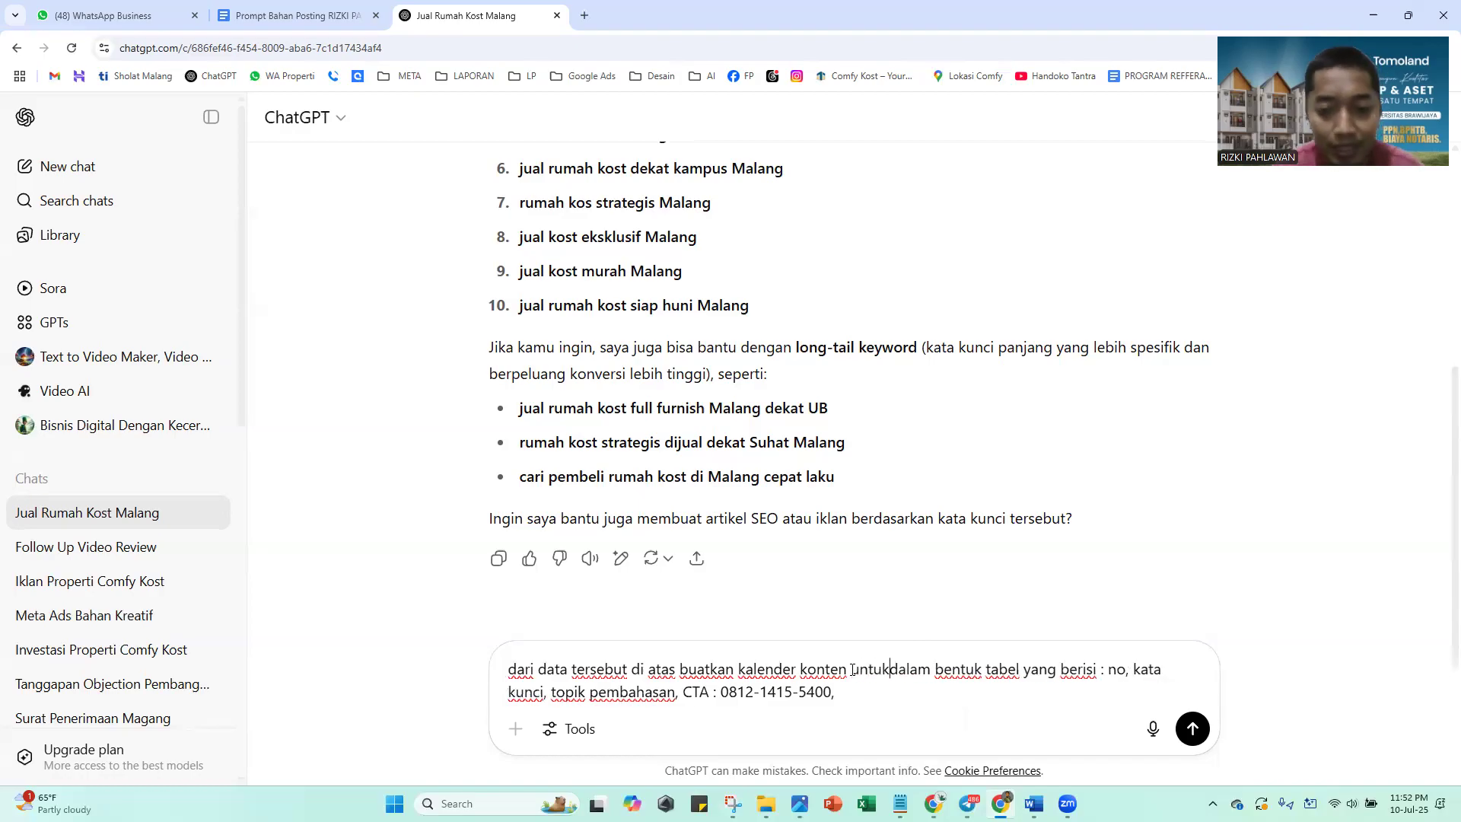
text(30 hari)
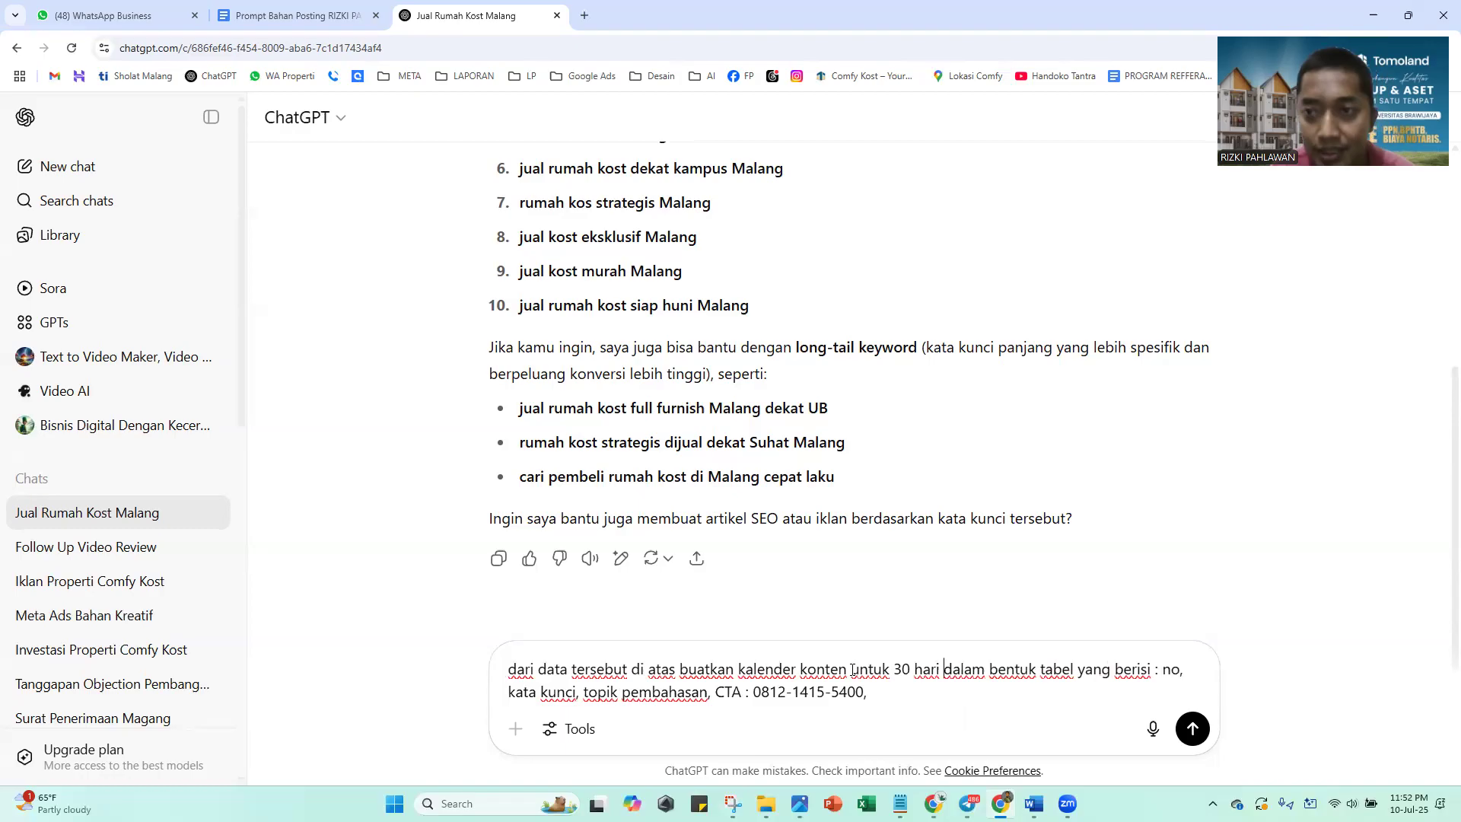
key(Return)
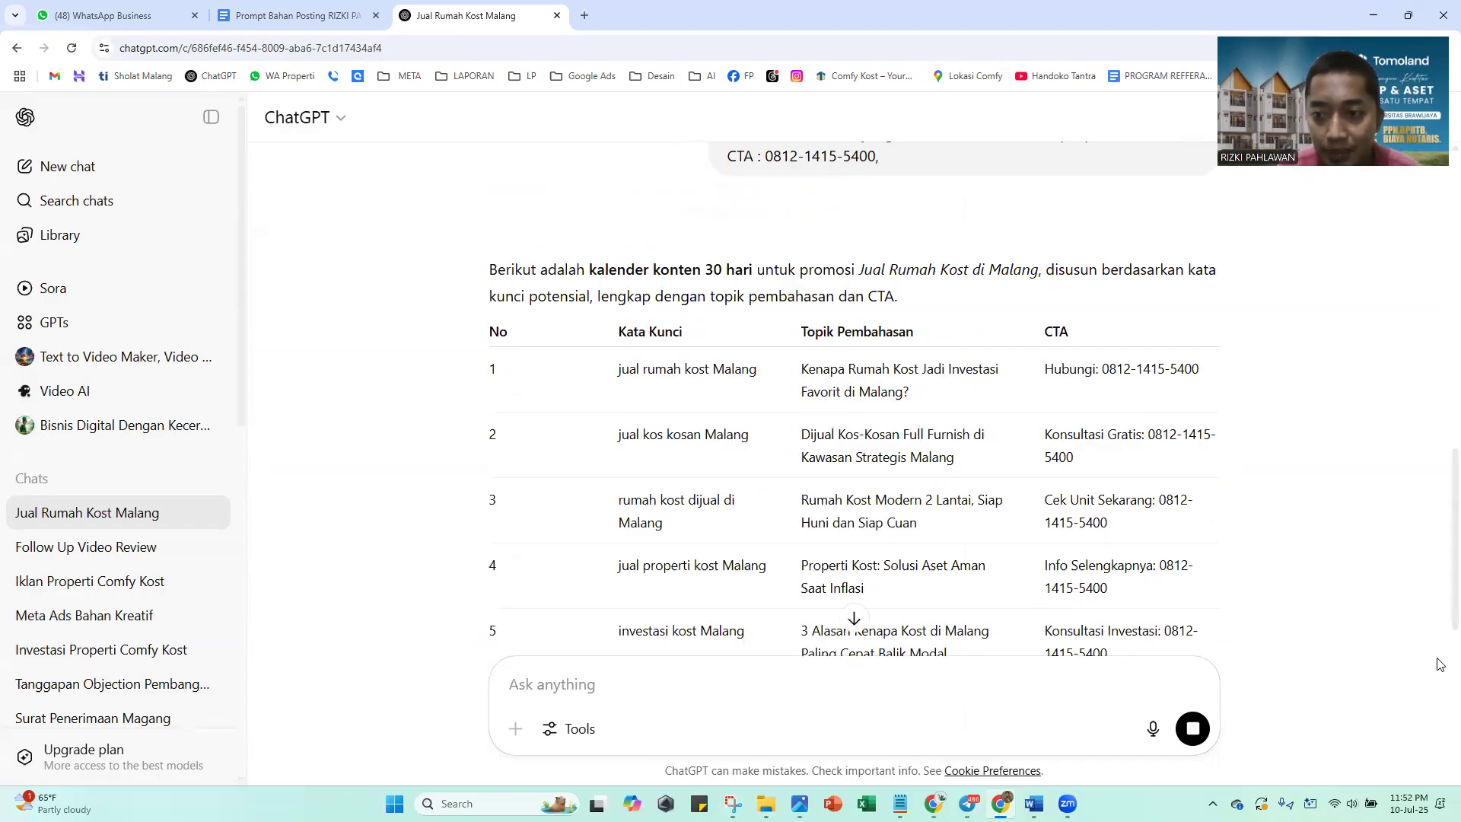
Examine the generated content calendar table through day 30, including its keywords, discussion topics and CTAs
drag(1437, 519, 1441, 816)
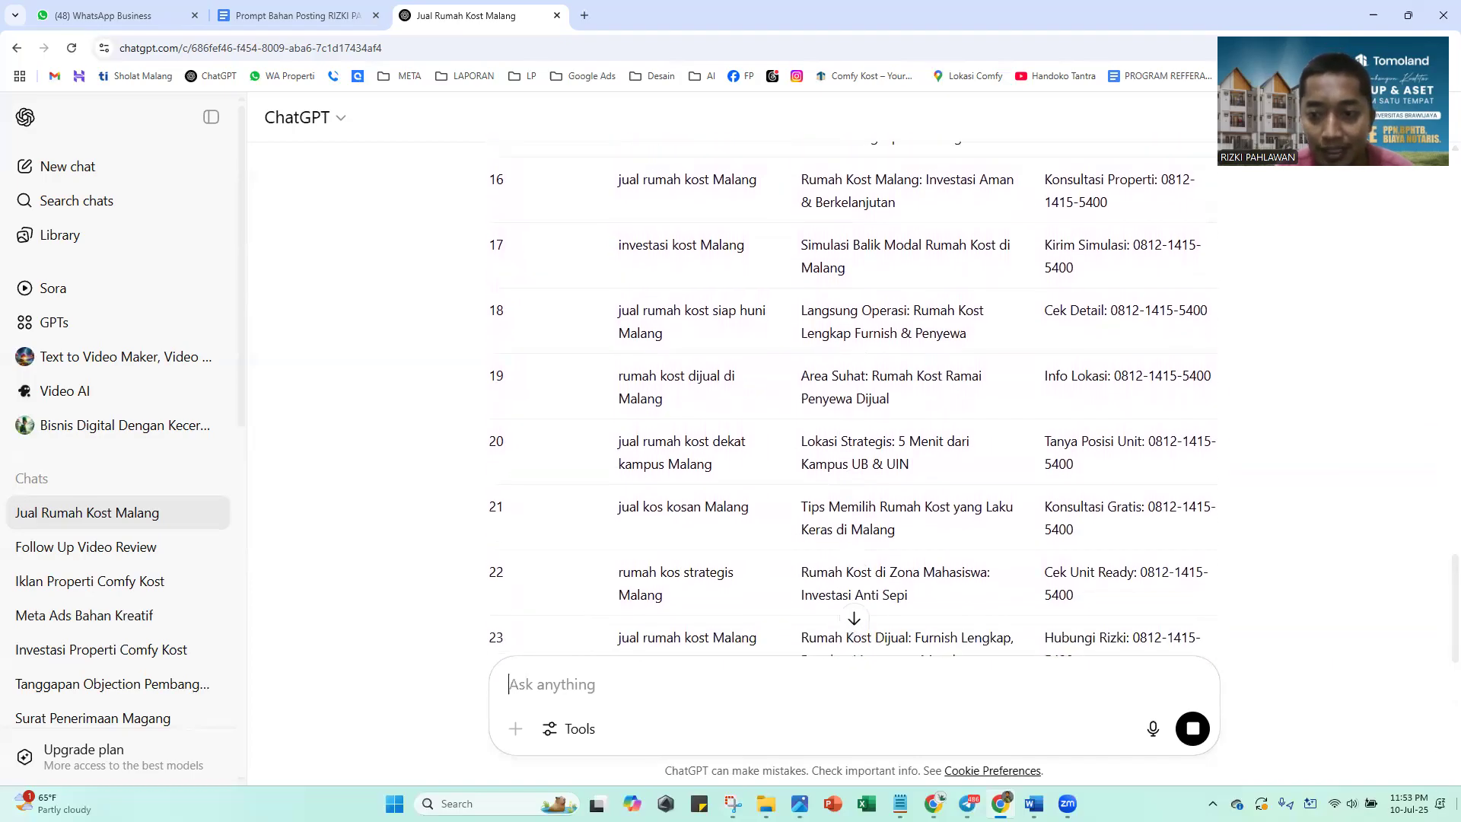
scroll(1441, 608, down, 4)
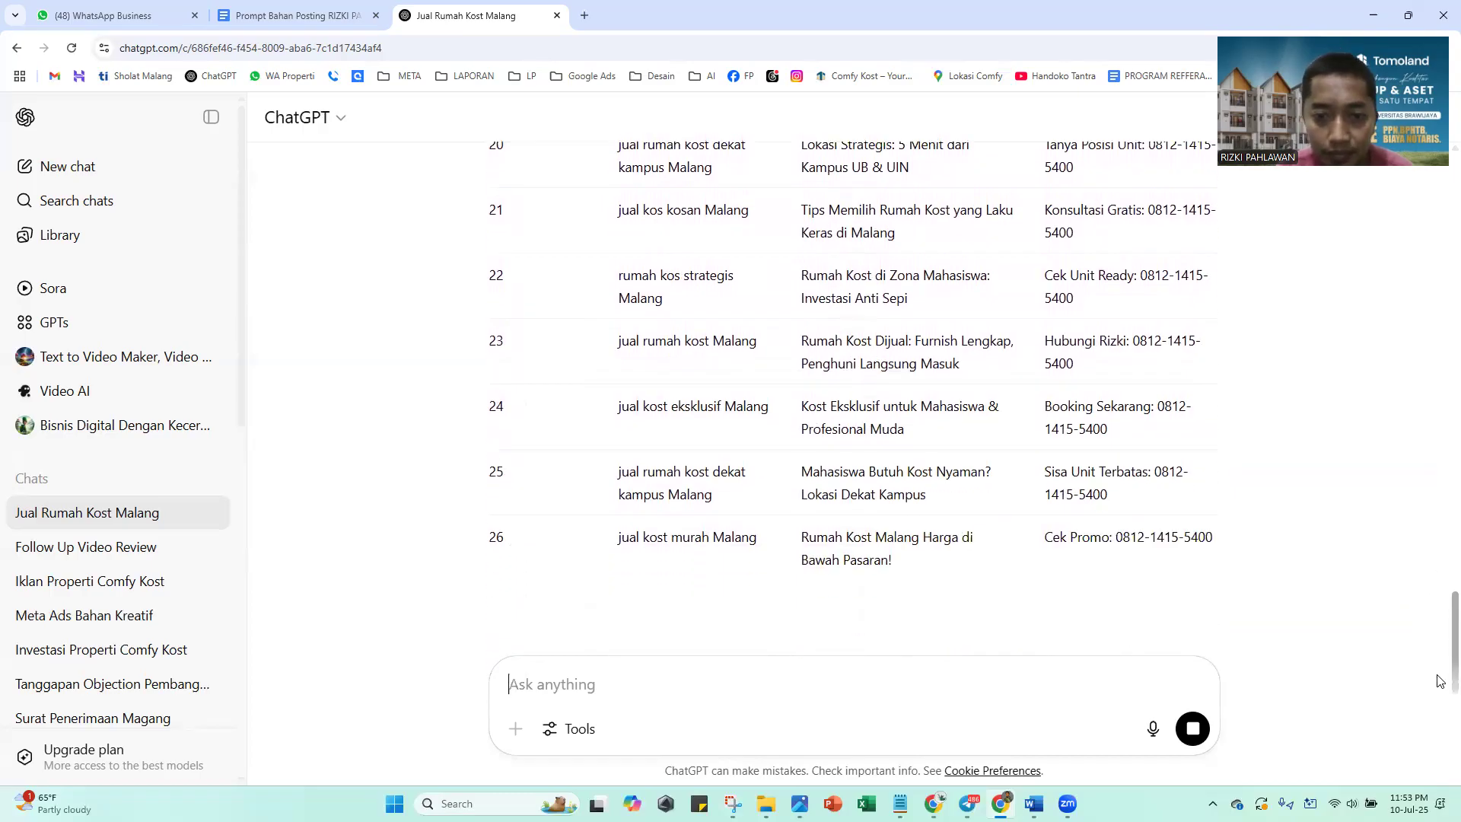
scroll(1440, 618, up, 3)
scroll(1440, 618, down, 5)
scroll(1440, 744, down, 2)
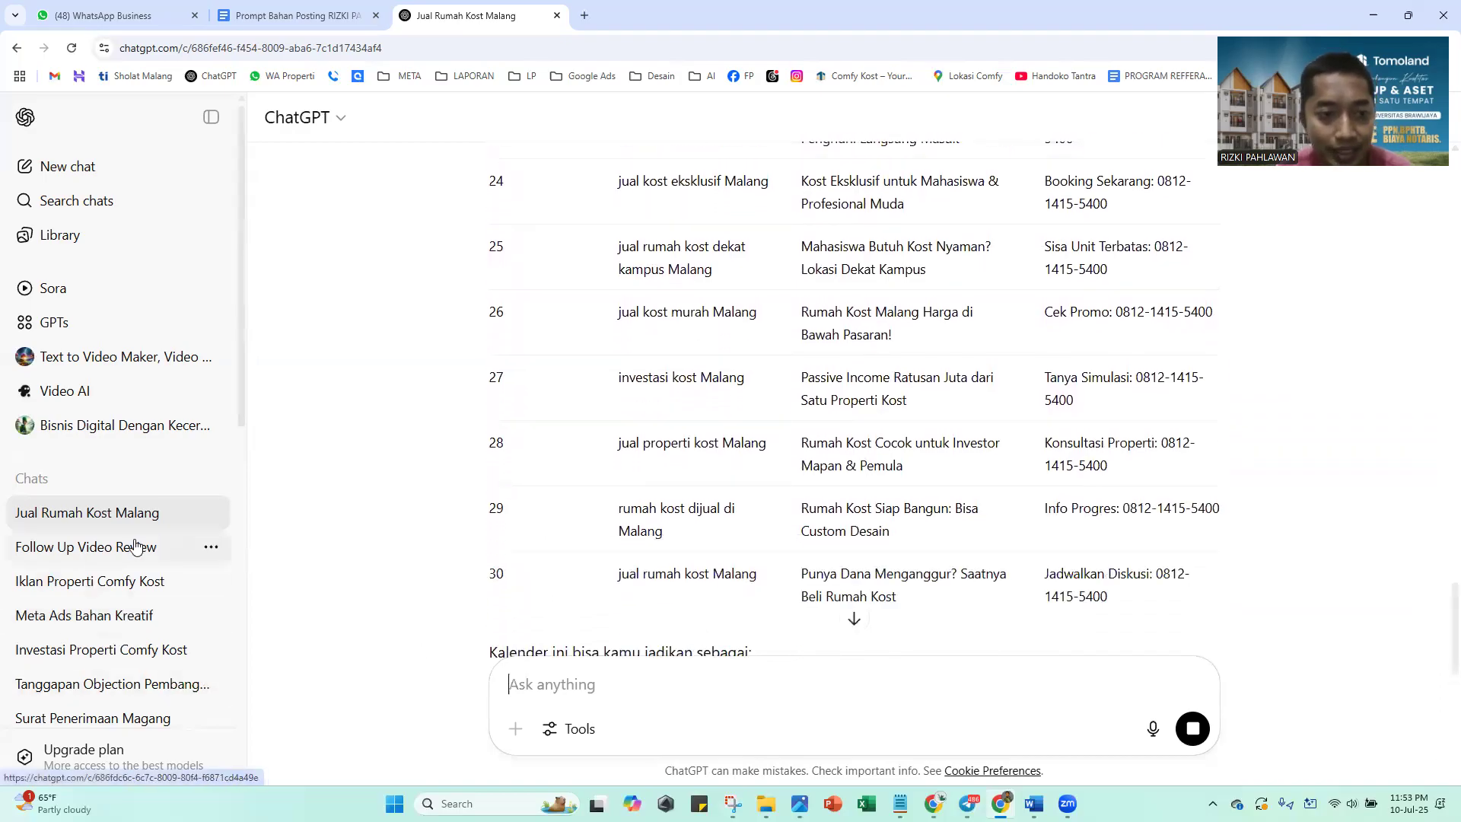
Rename the current chat as "Kalender Konten Juli RUMAH KOST"
click(210, 513)
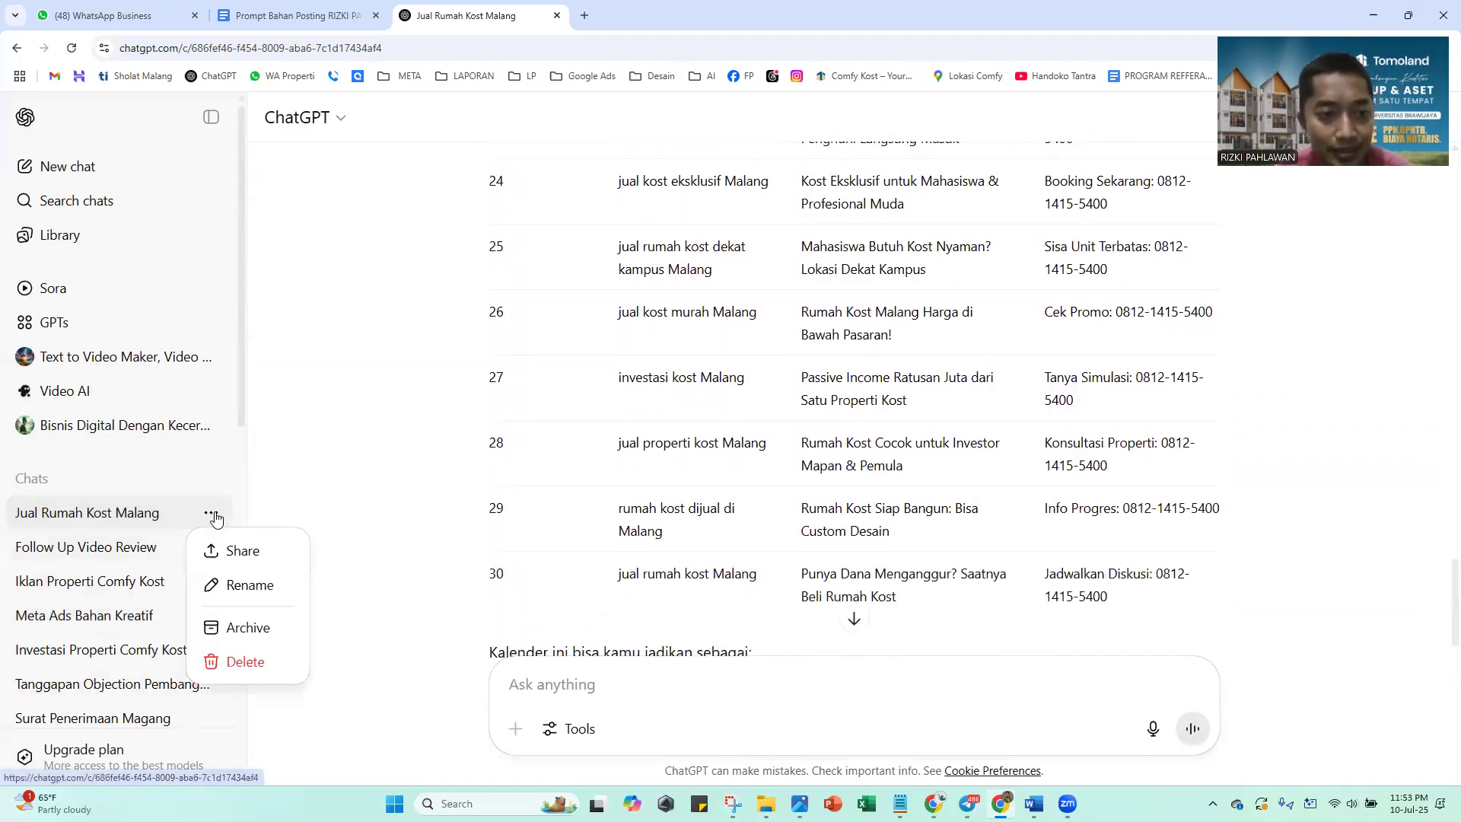
click(242, 582)
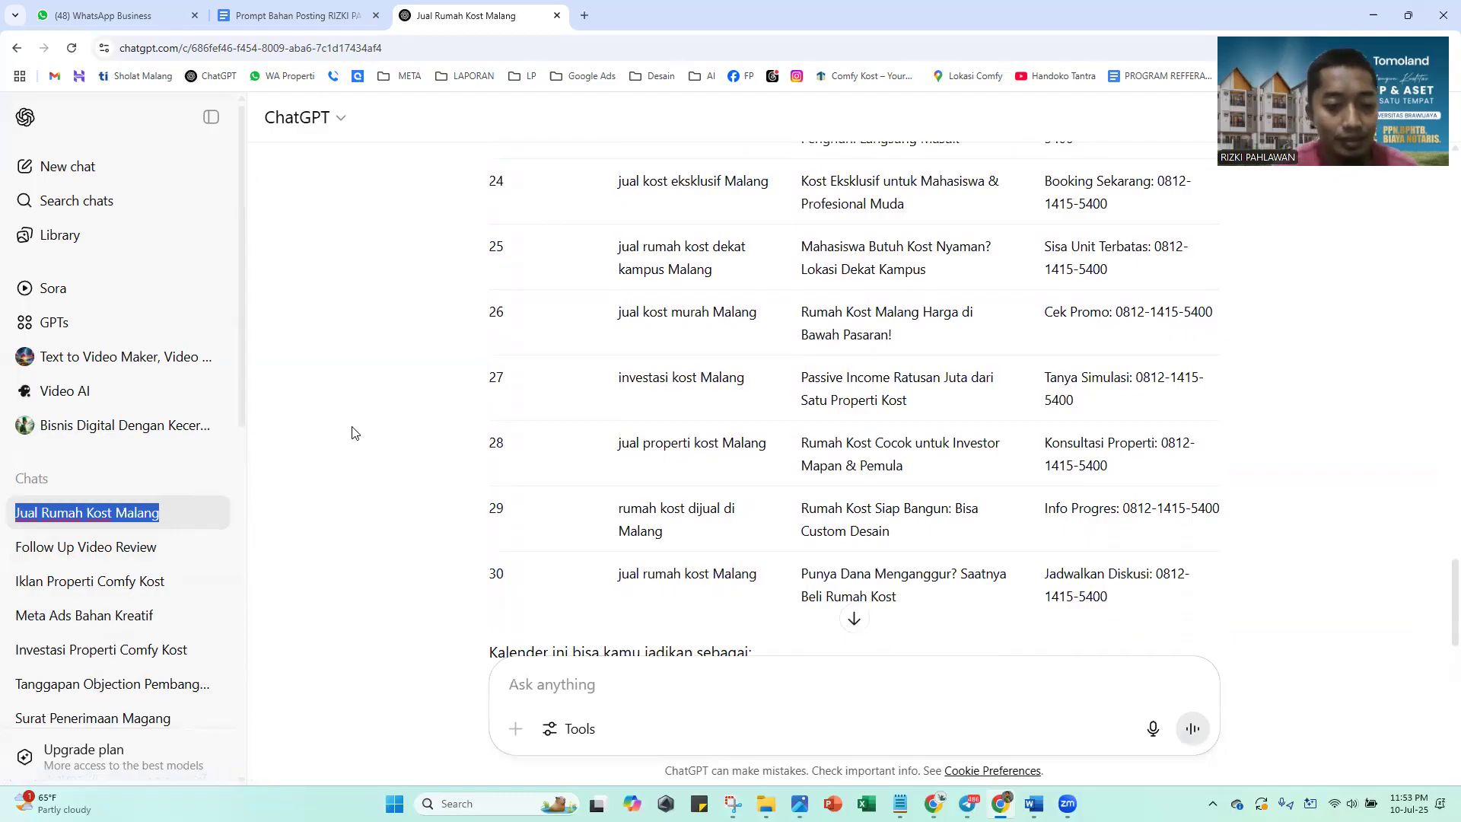
text(Kalender)
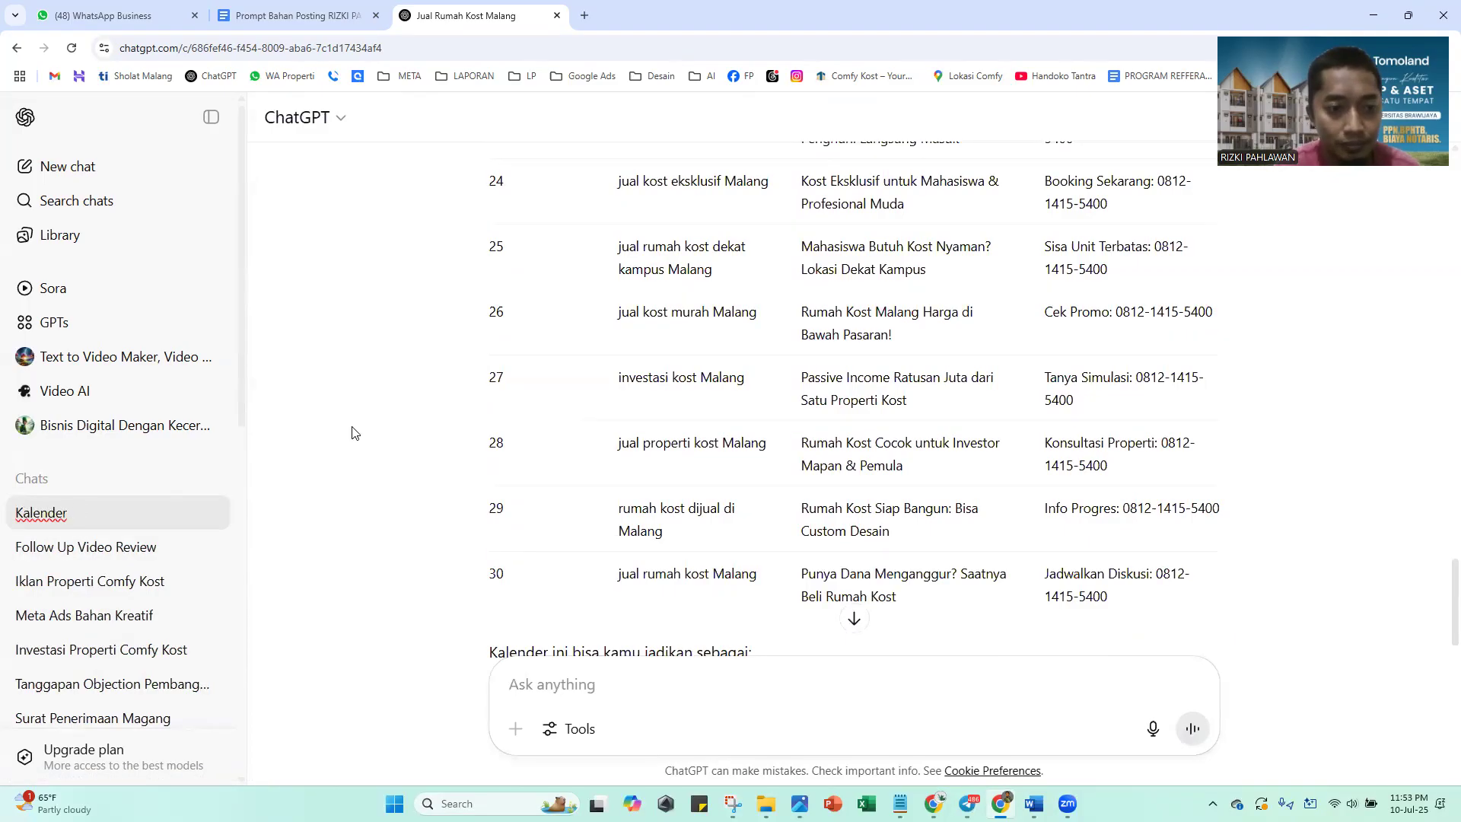
text( JoKonten Juli)
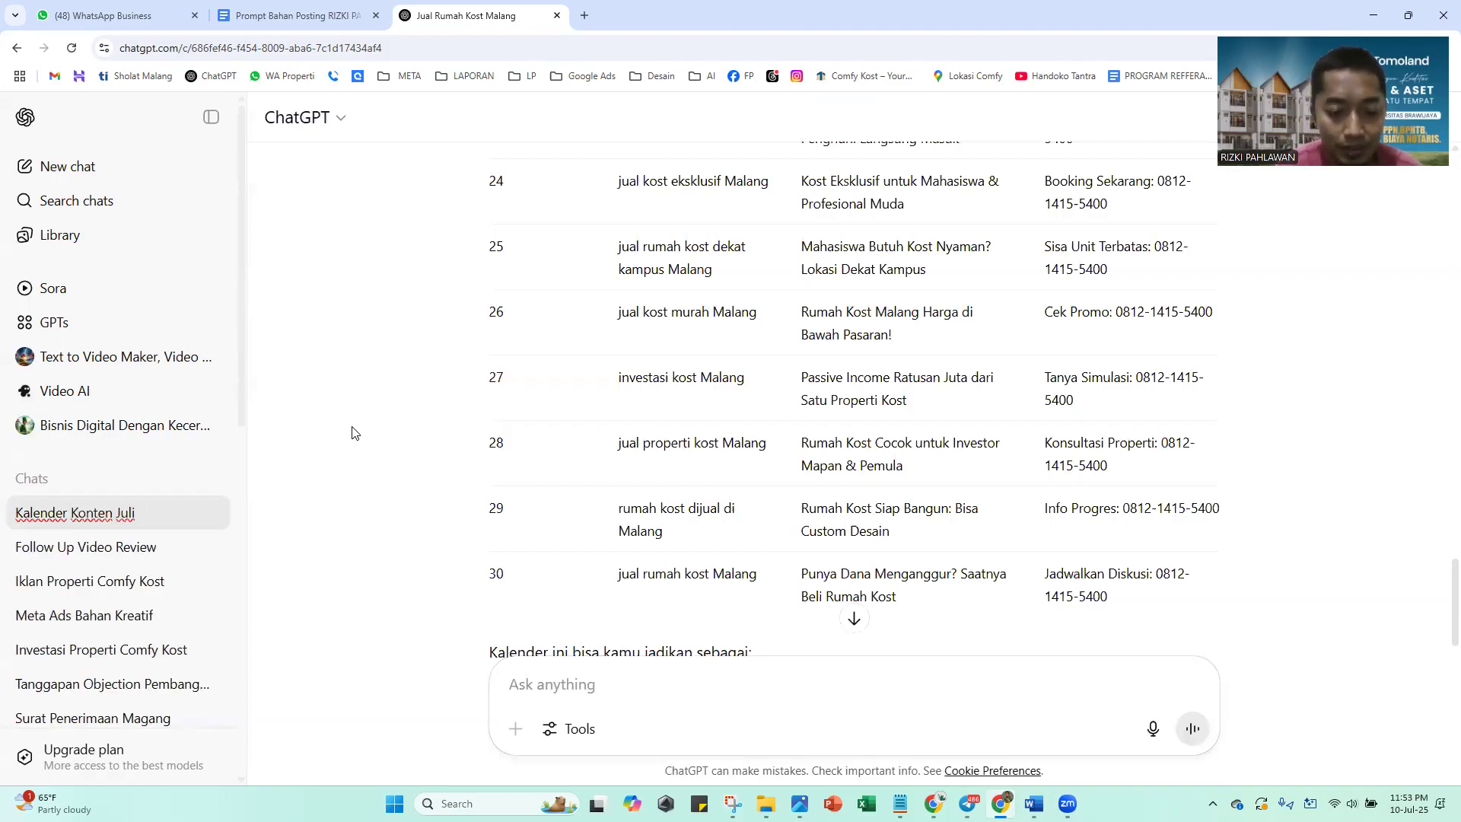
key(BackSpace)
key(BackSpace)
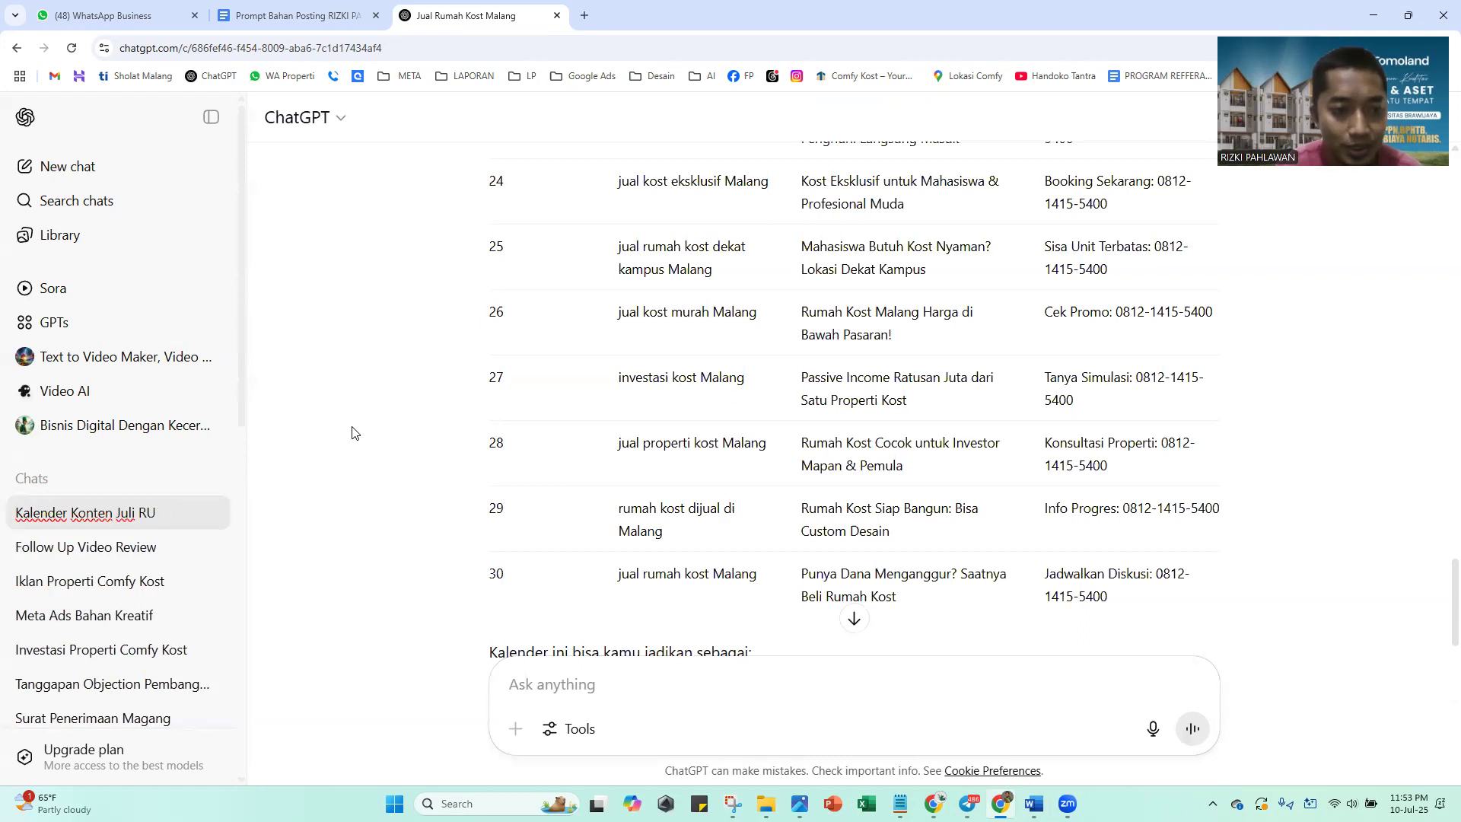
text(MAH KOST)
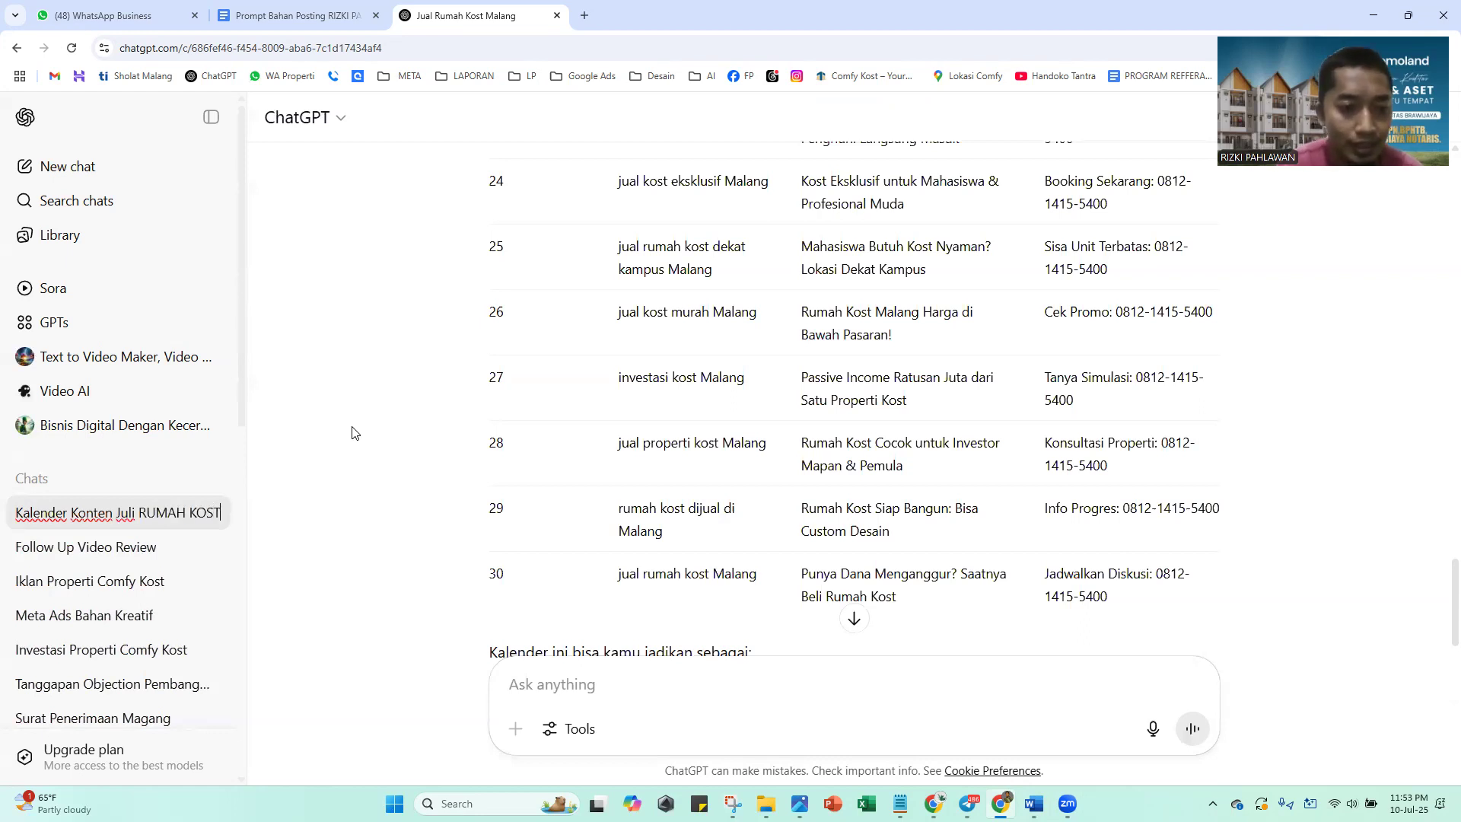
key(Return)
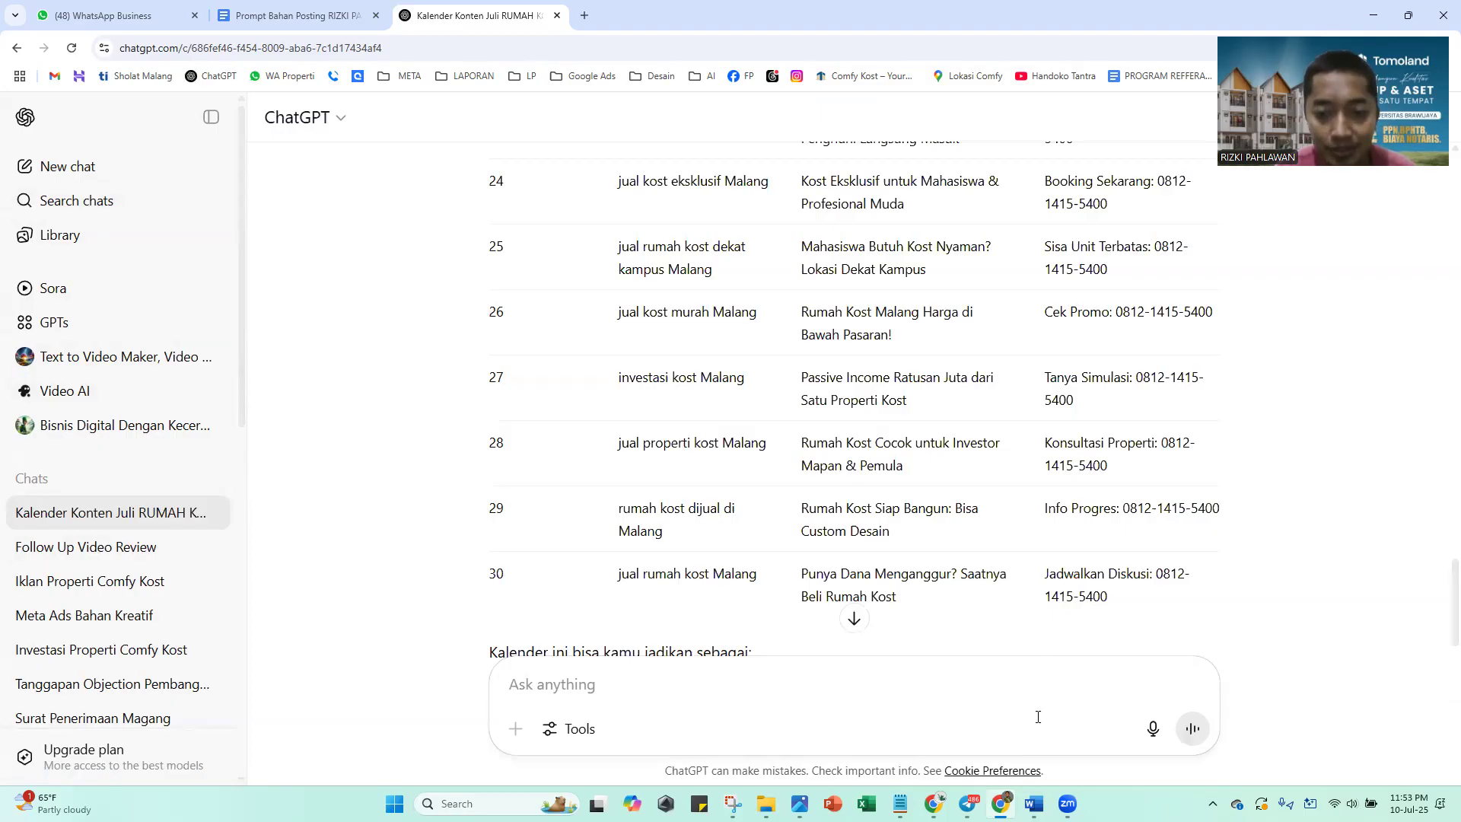
Review the keywords and discussion topics for days 28 and 29 in the first month's content calendar
mouse_move(1033, 804)
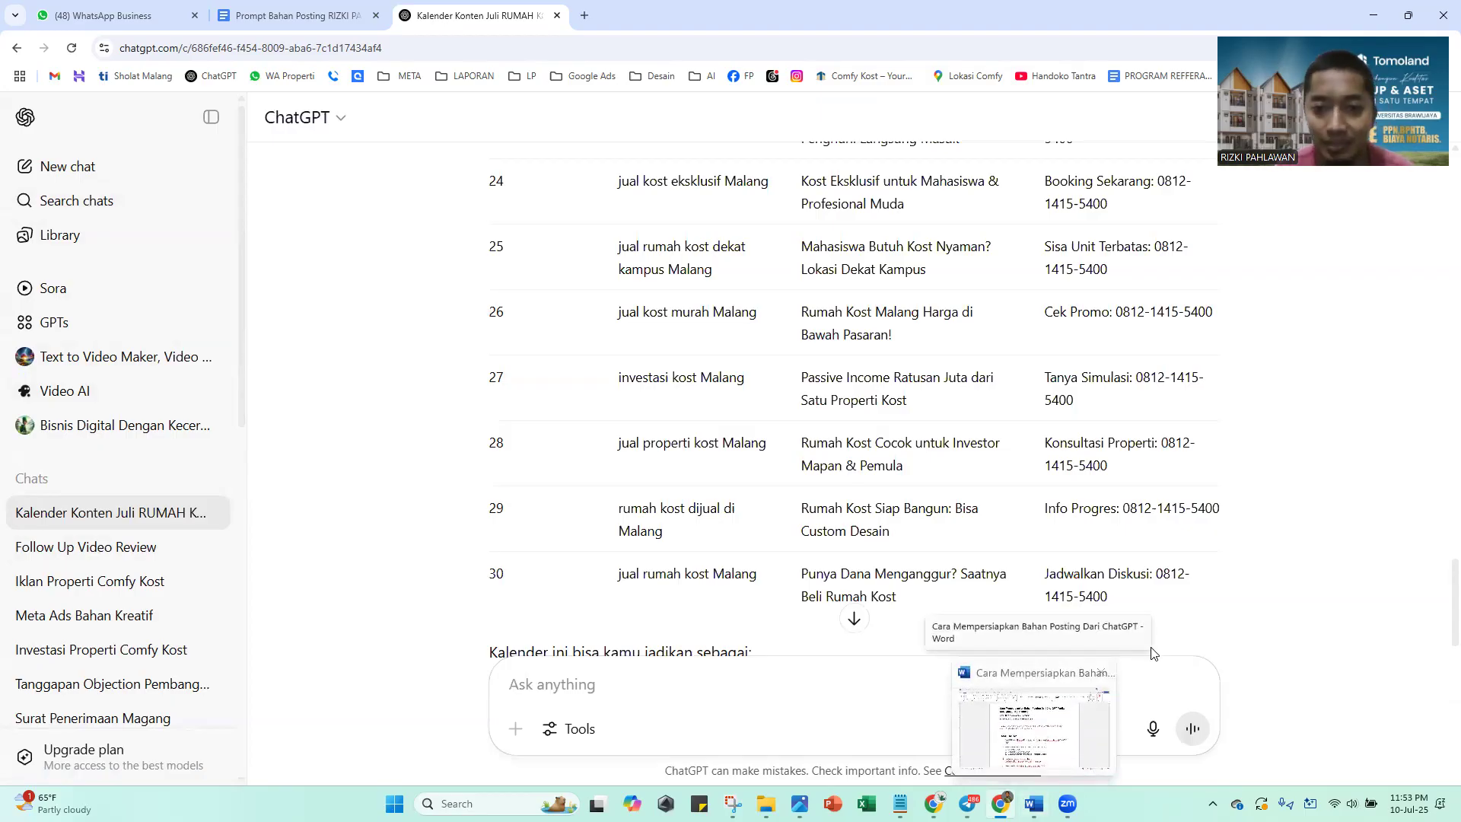
drag(618, 442, 745, 464)
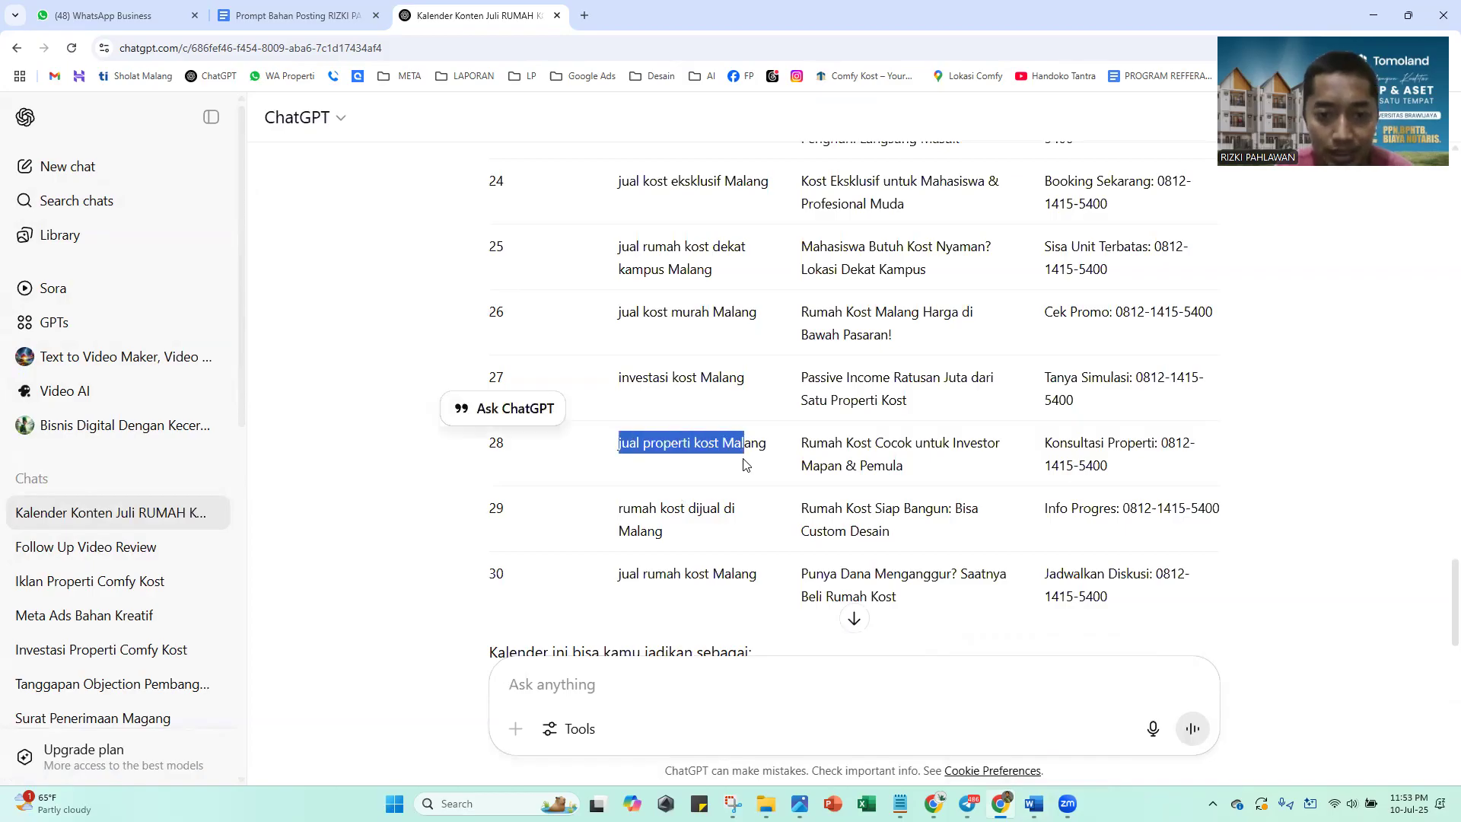
drag(811, 510, 944, 542)
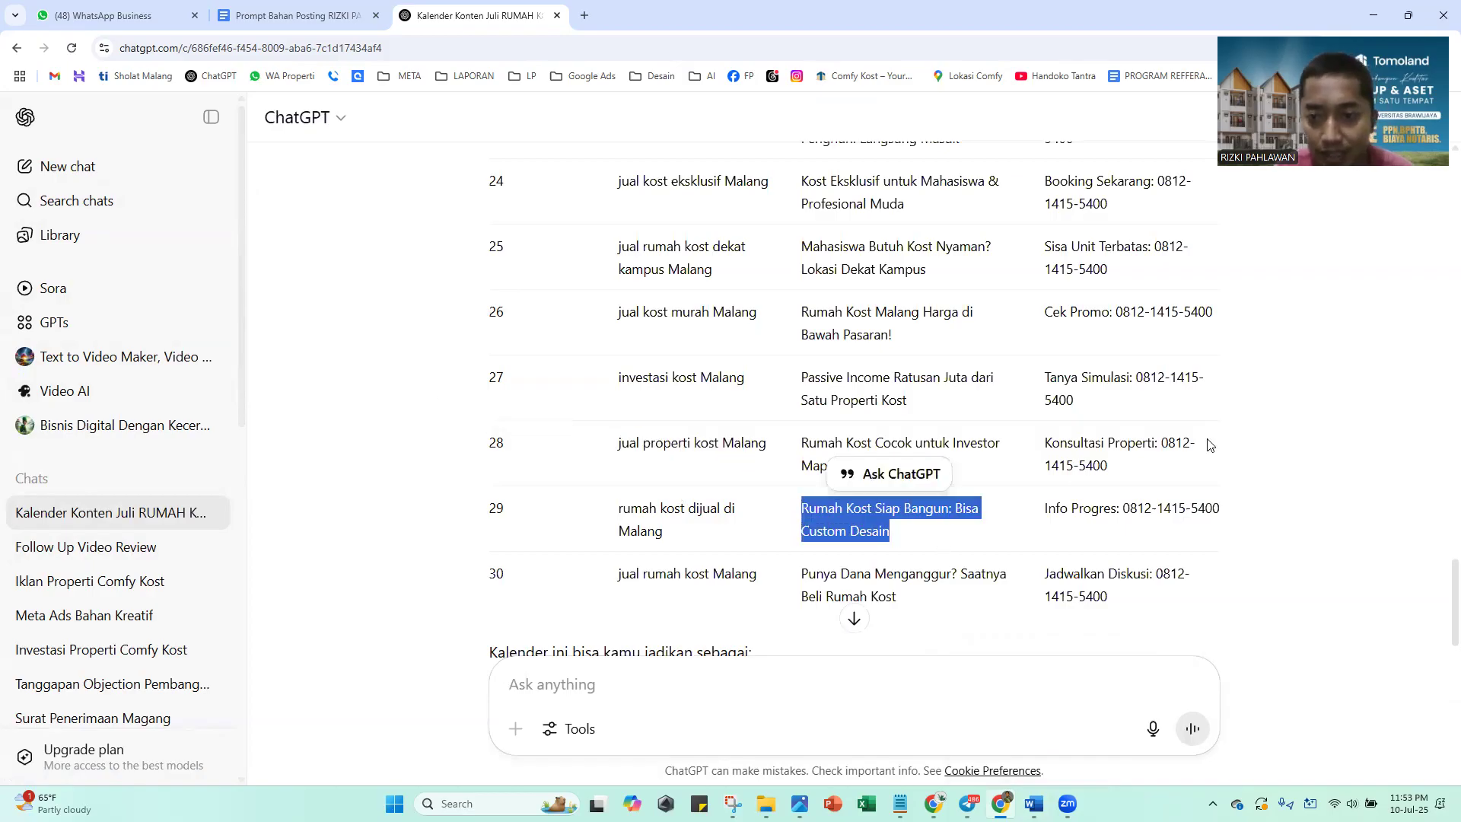
click(1383, 483)
drag(1446, 597, 1439, 487)
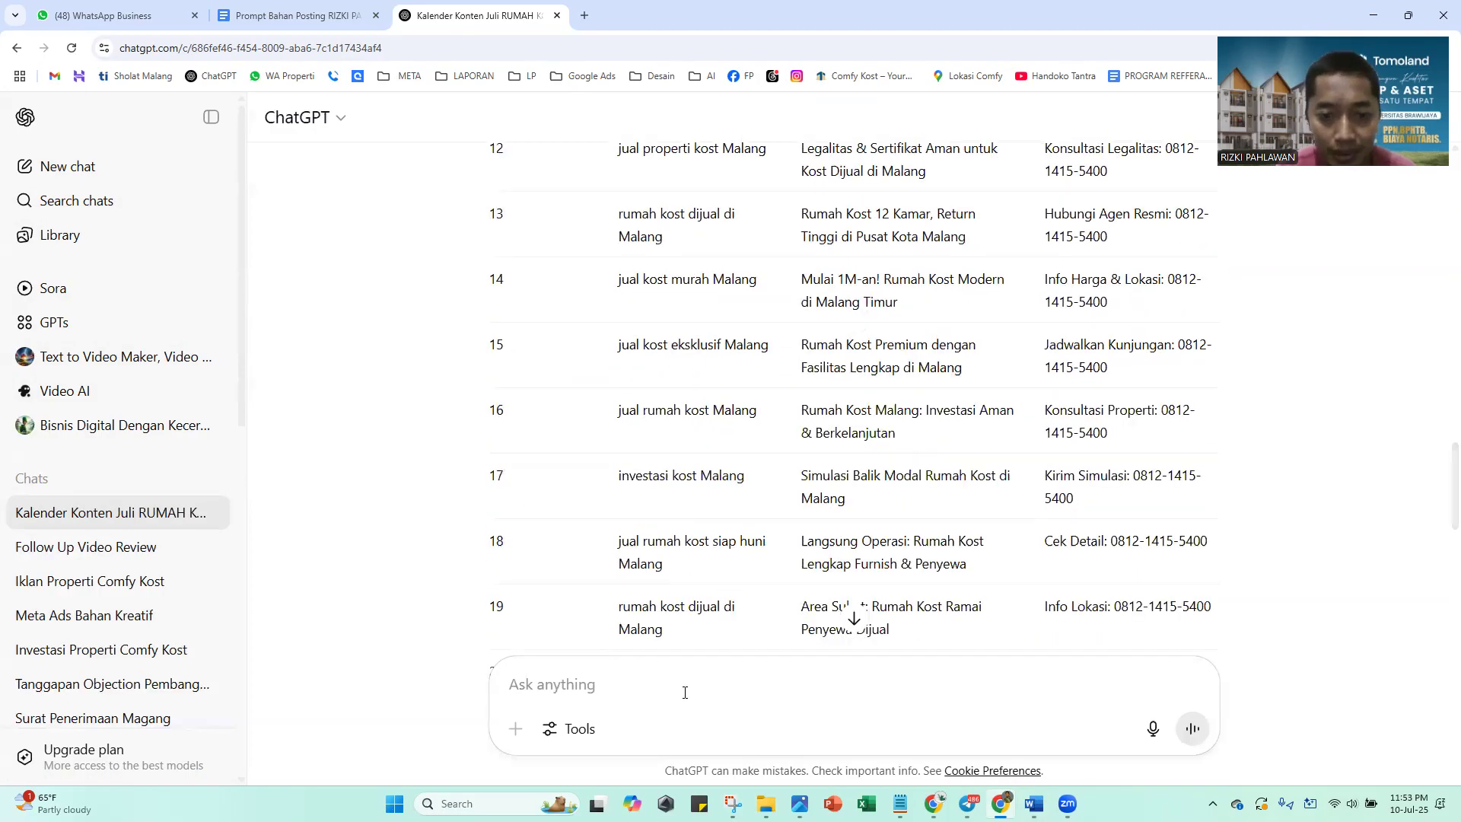
Send the prompt "buatkan 30 hari berikutnya dengan variasi kata kunci dan pembahasan yang berbeda"
text(buatkan )
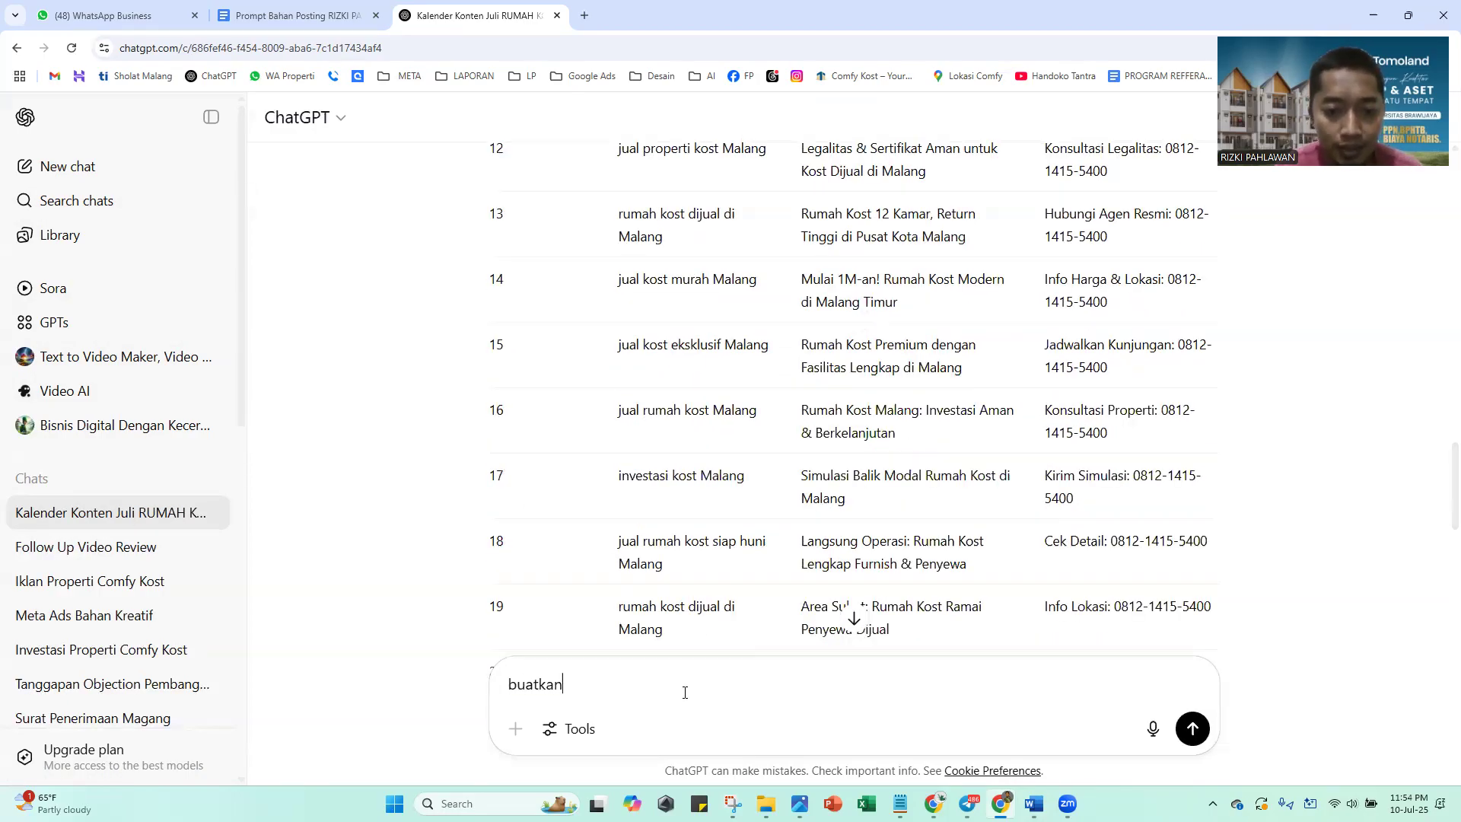
text(30 h)
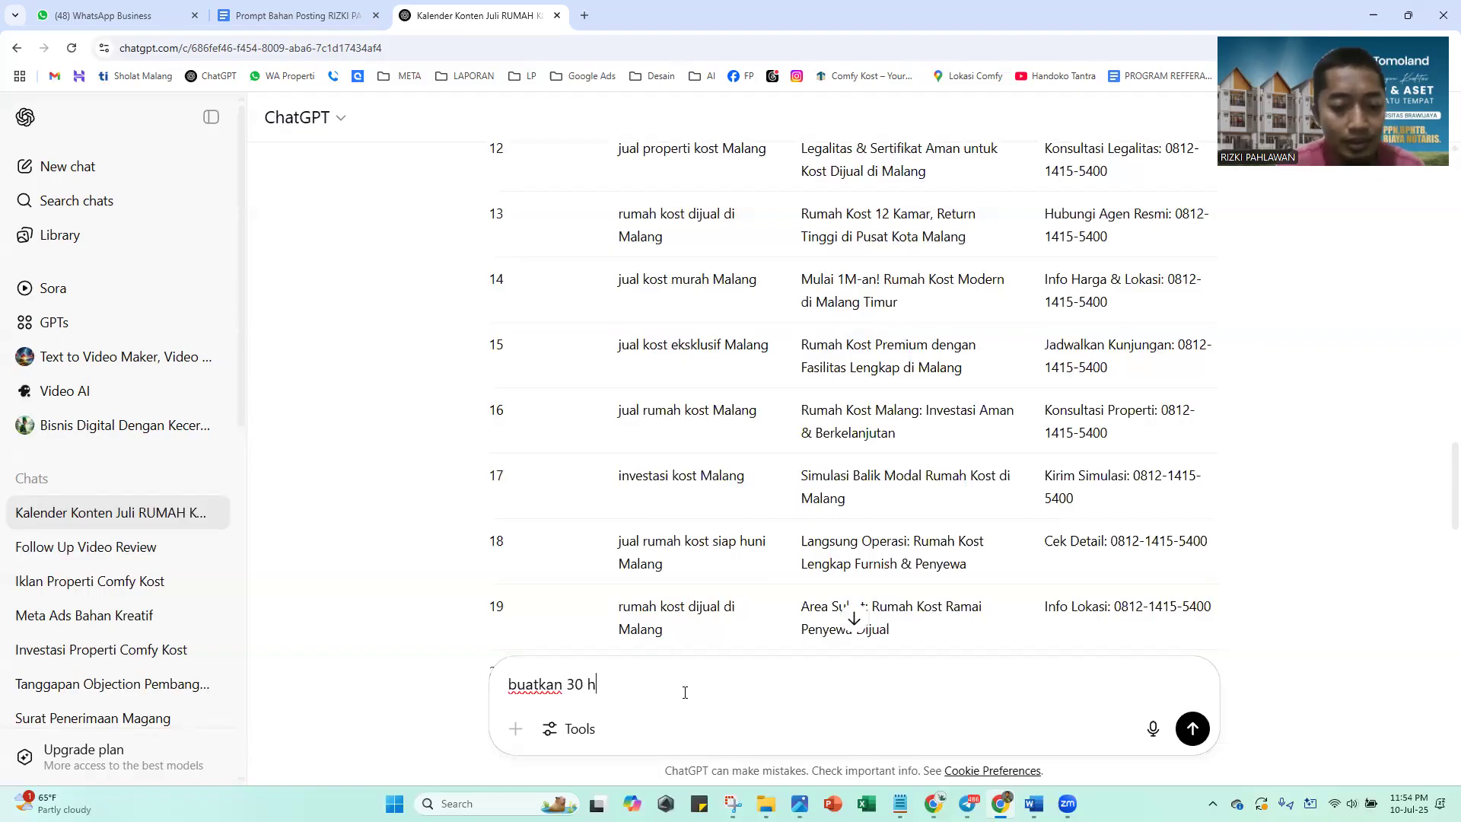
text(ari beriku)
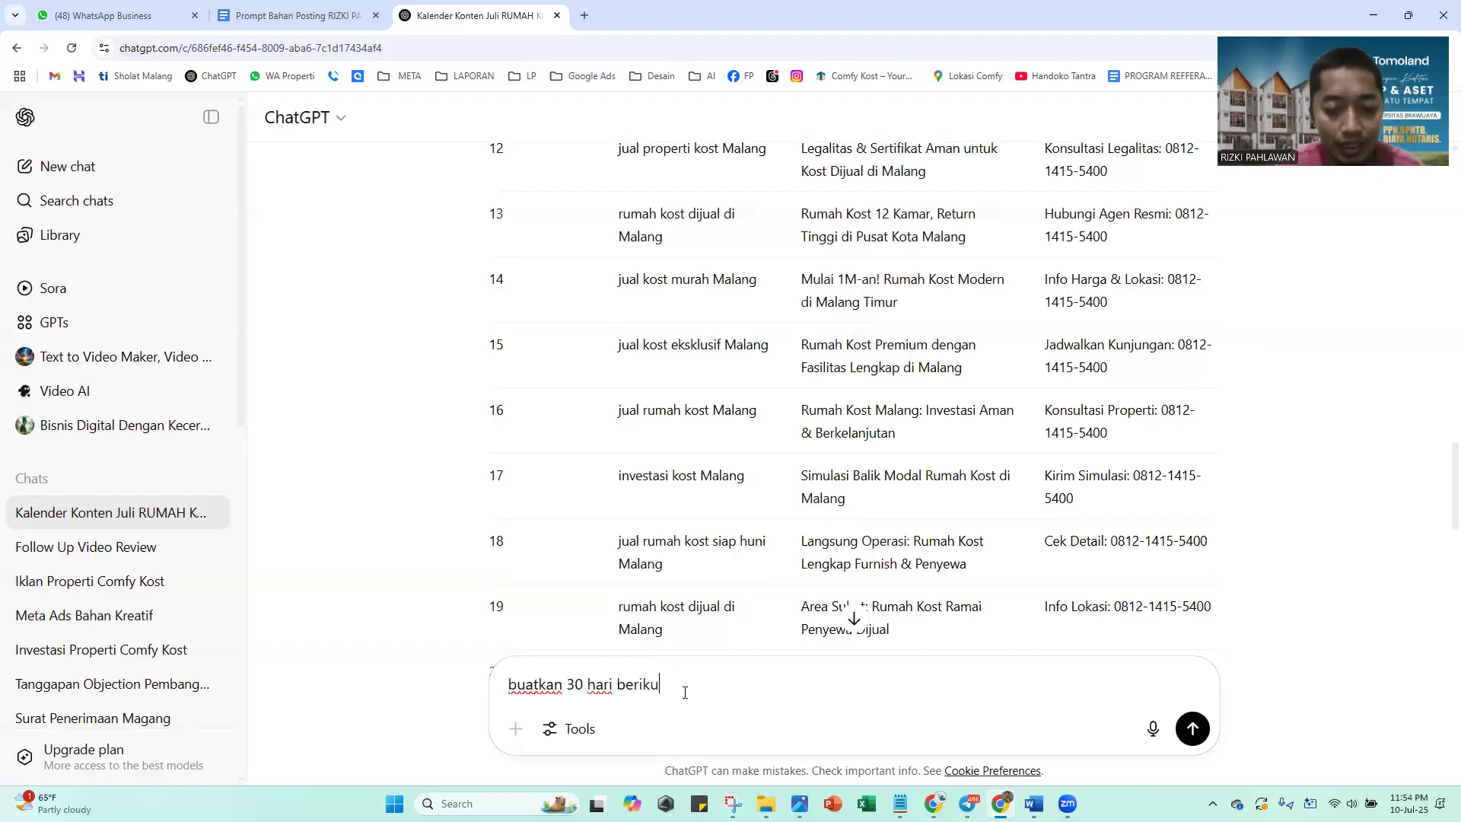
text(tnya dengan)
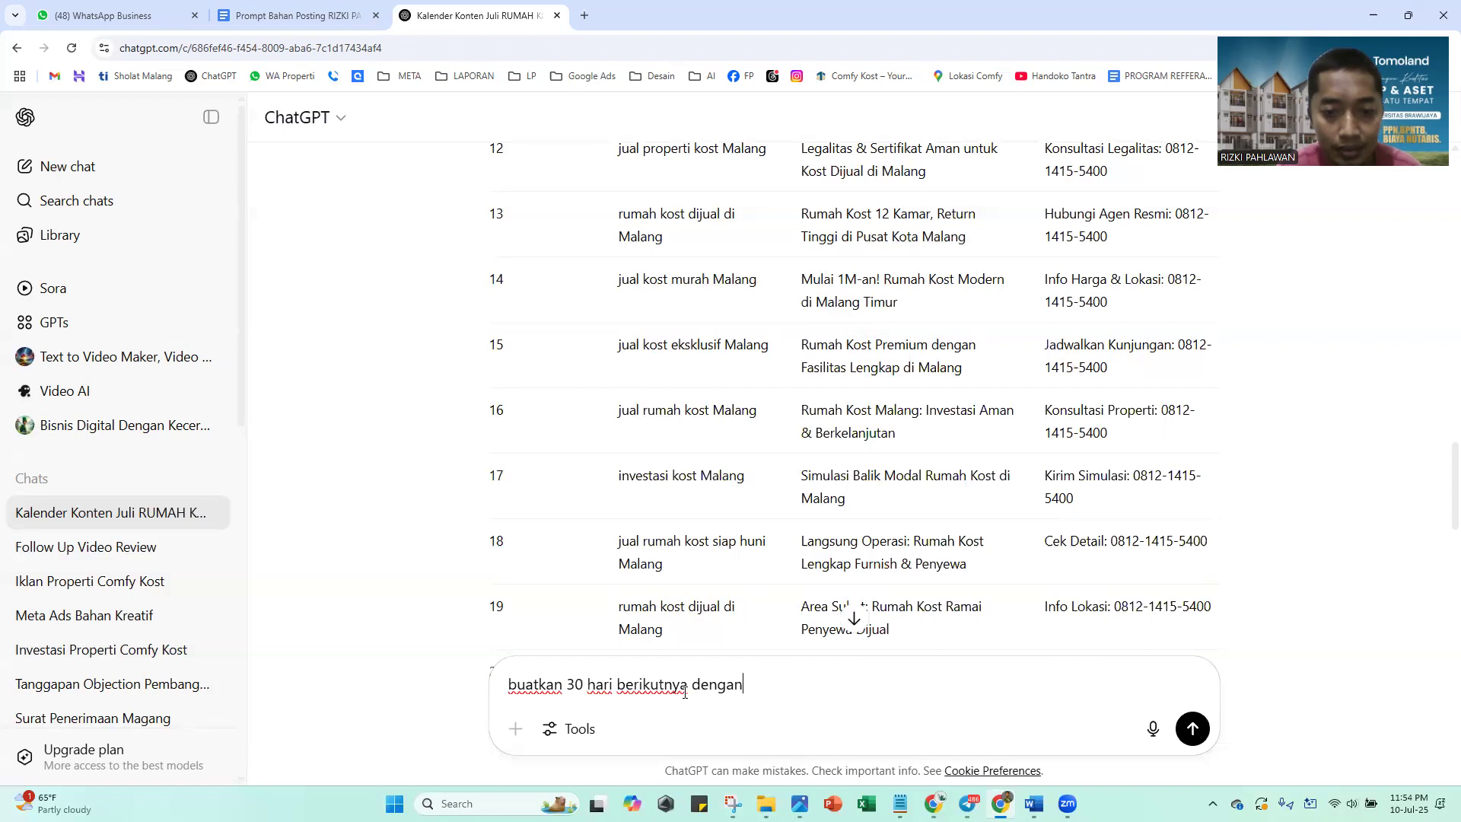
text( variasi )
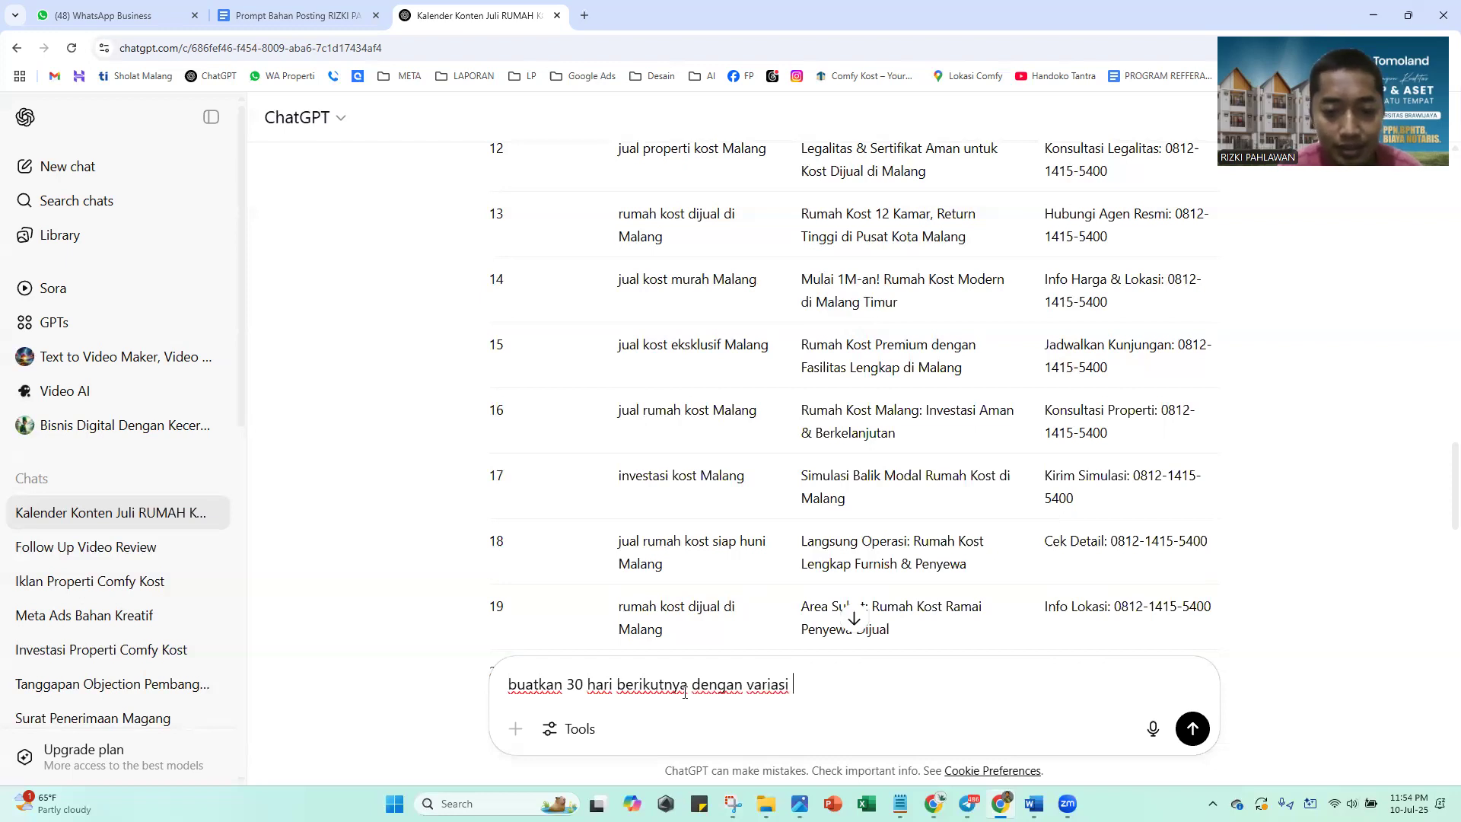
text(kataku)
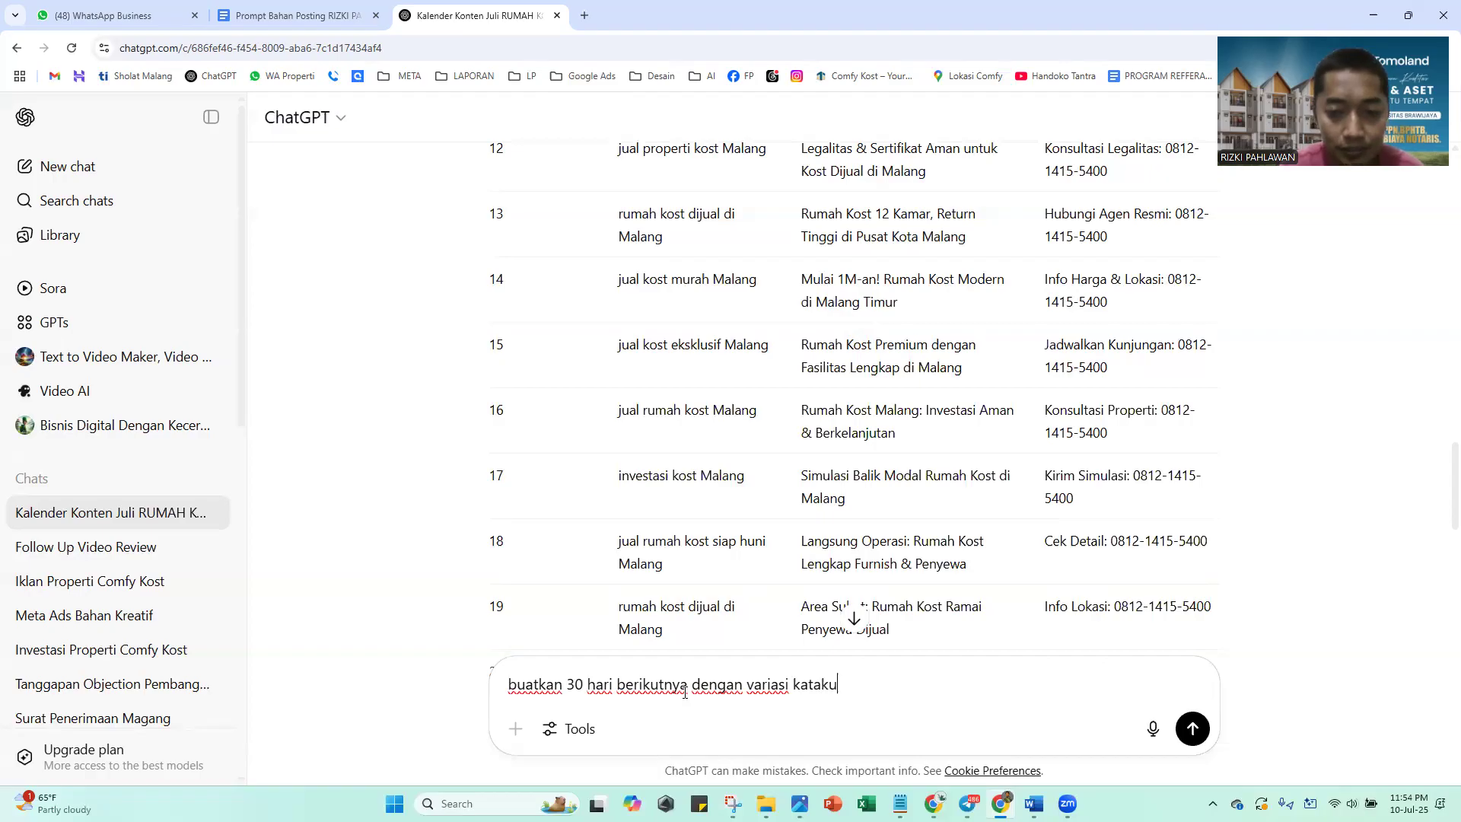
key(BackSpace)
key(BackSpace)
text( kunci dan)
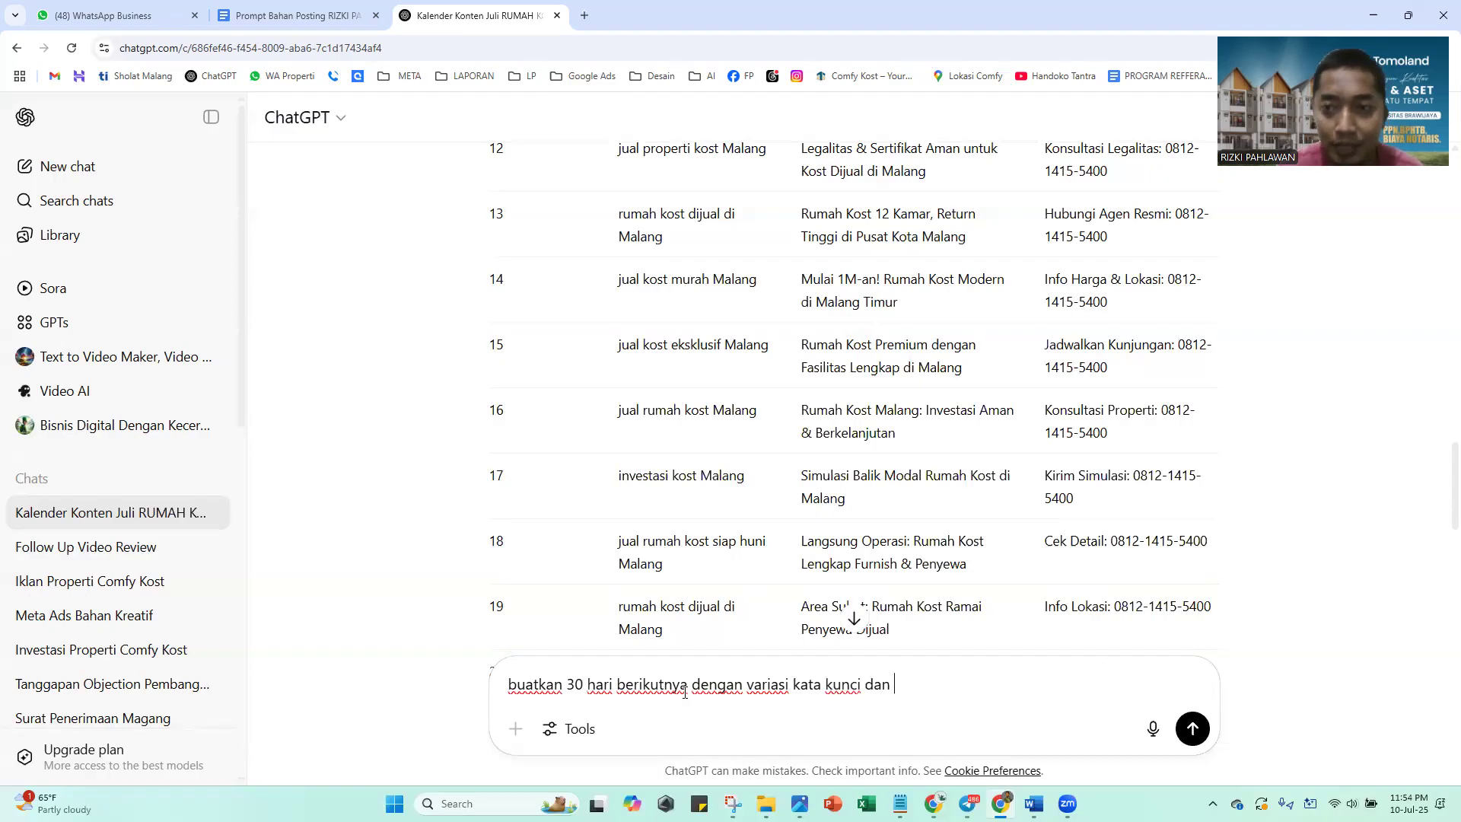
text( pe)
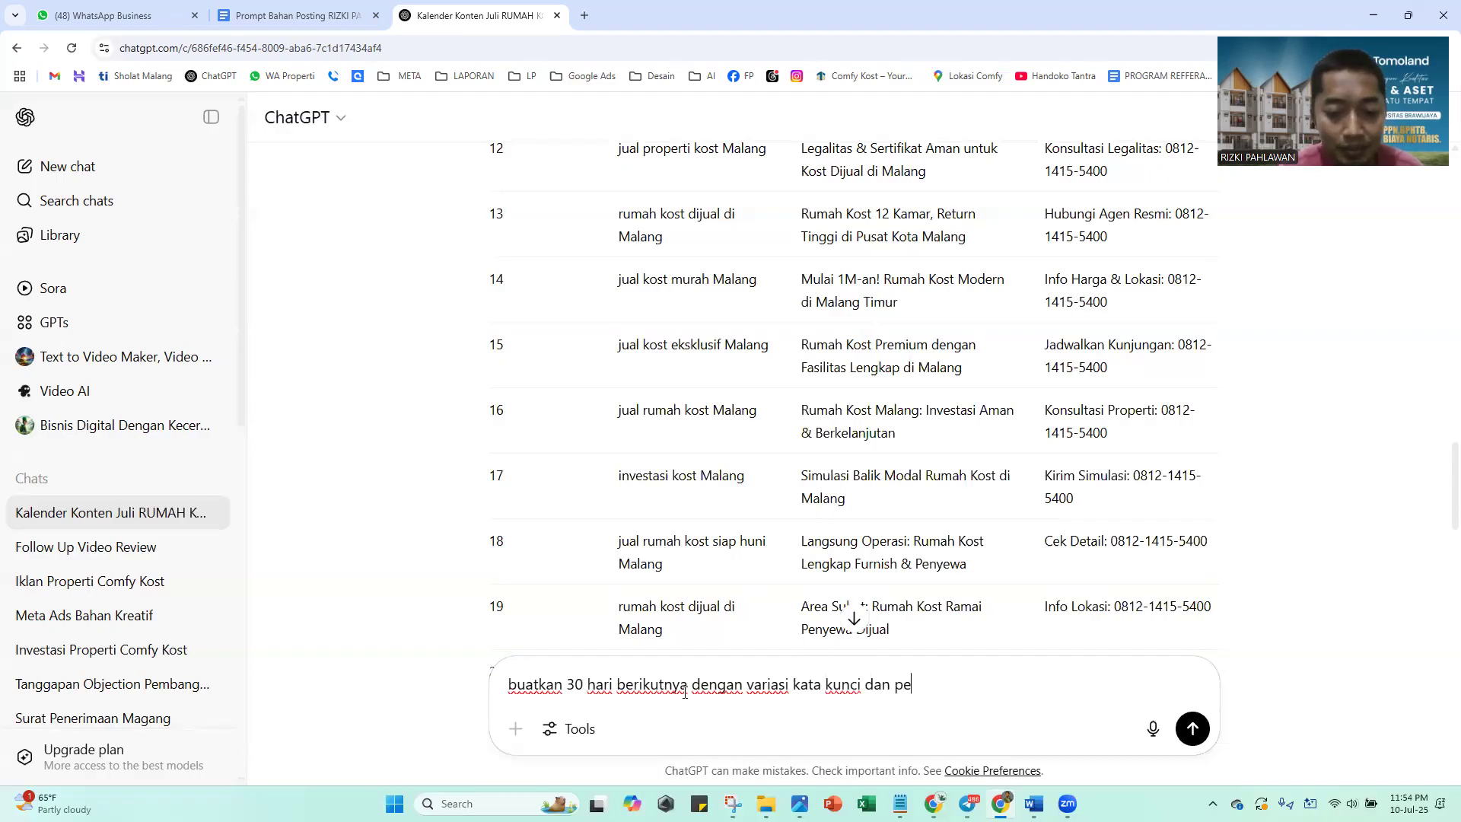
text(mbahasan yang be)
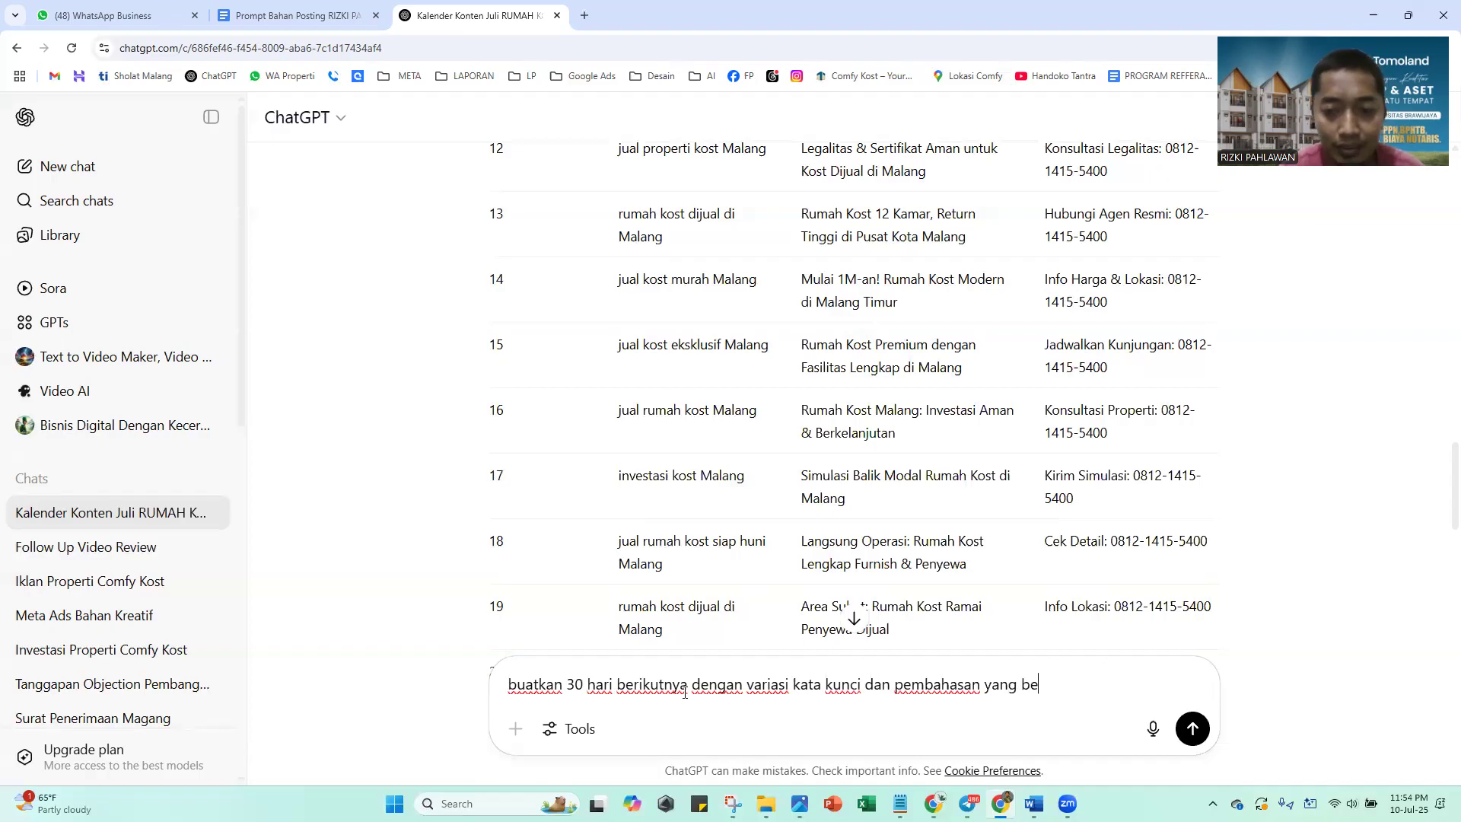
text(rbeda)
key(Return)
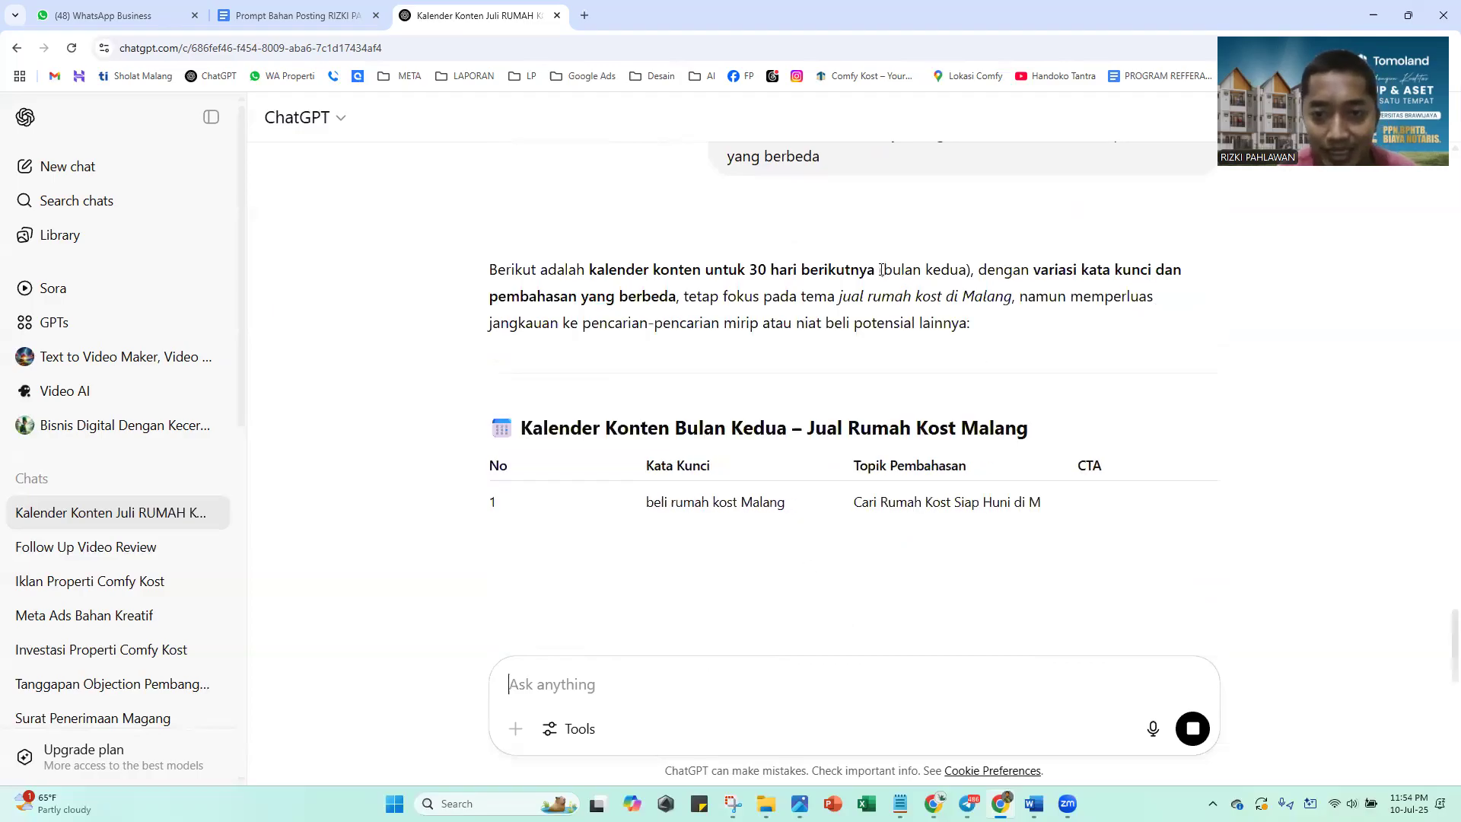
Examine the second month's content calendar, its keywords and topics, and compare it with the first month's table
drag(879, 269, 986, 270)
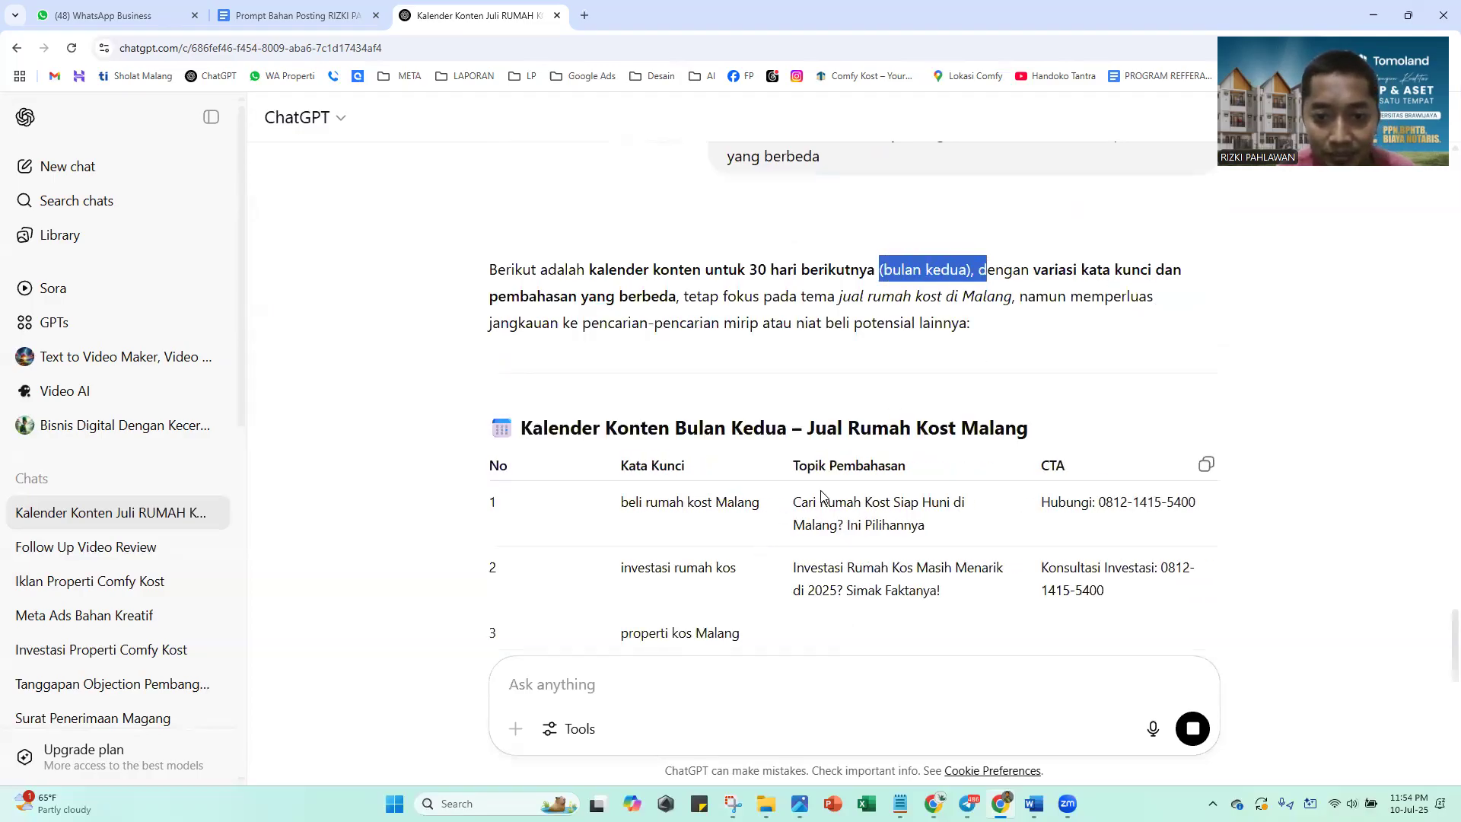
drag(794, 502, 951, 526)
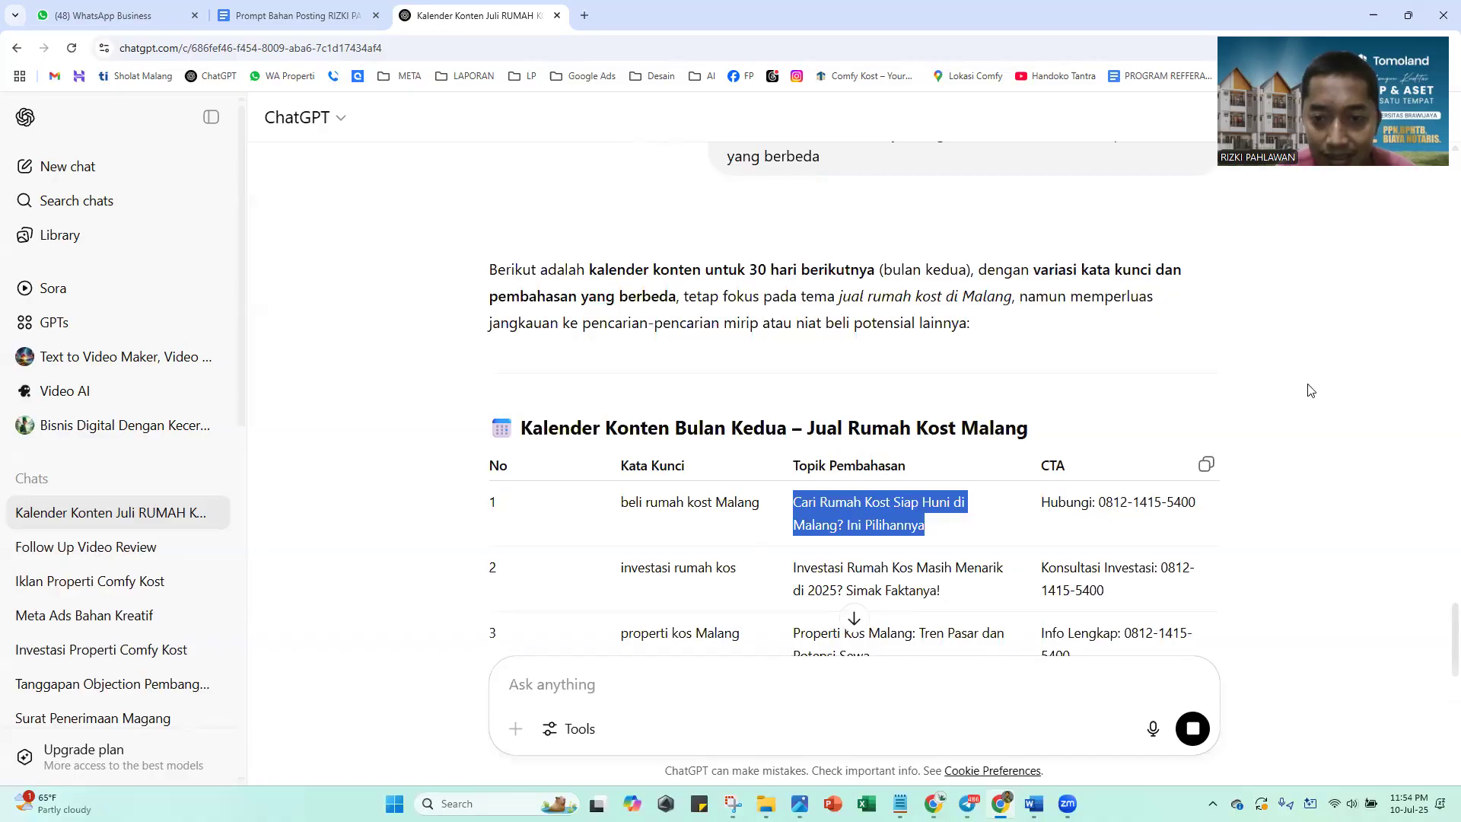
scroll(1442, 339, up, 6)
scroll(1438, 555, down, 10)
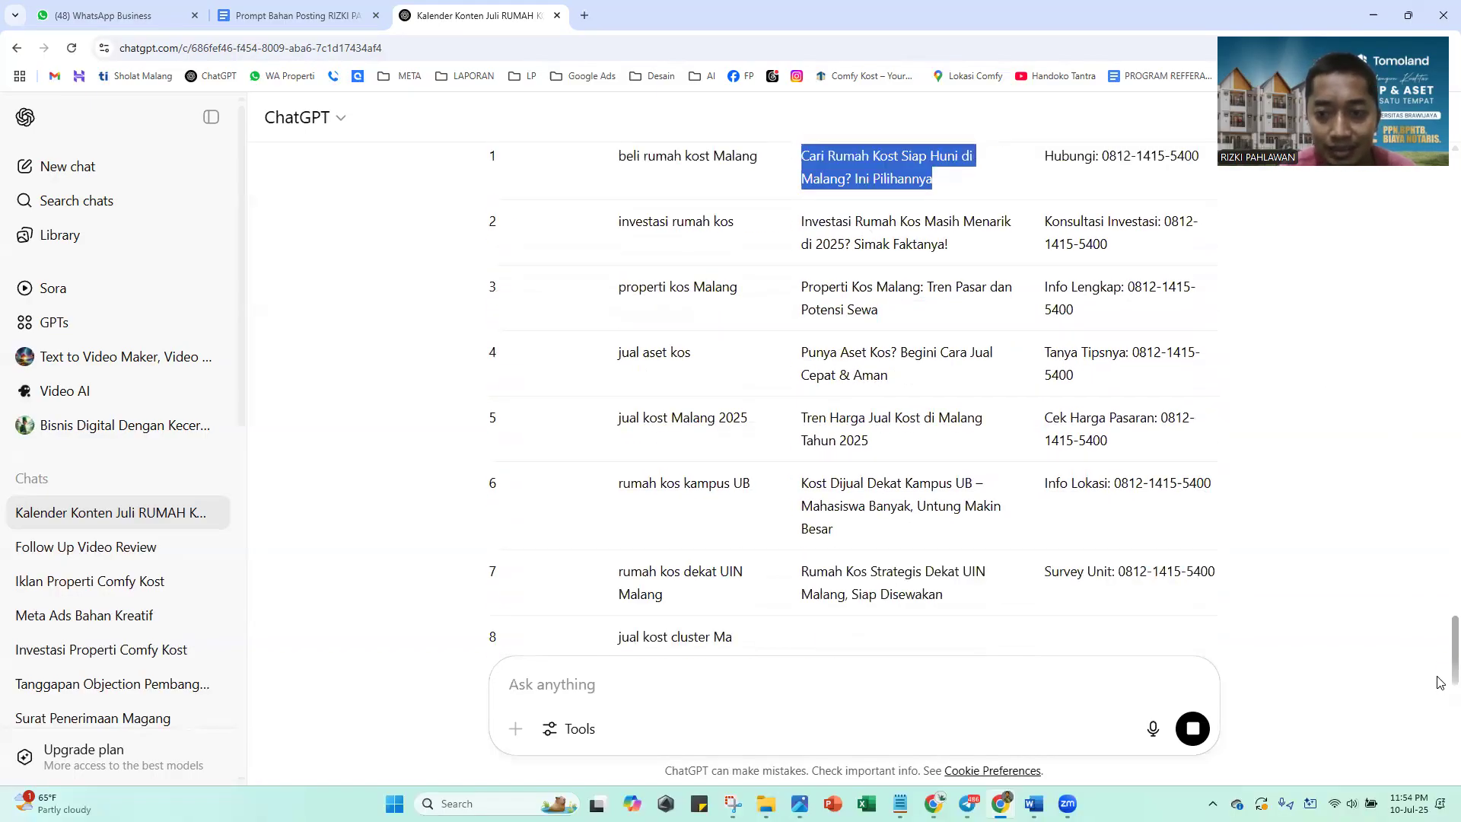
scroll(1441, 708, down, 2)
drag(1436, 705, 1436, 699)
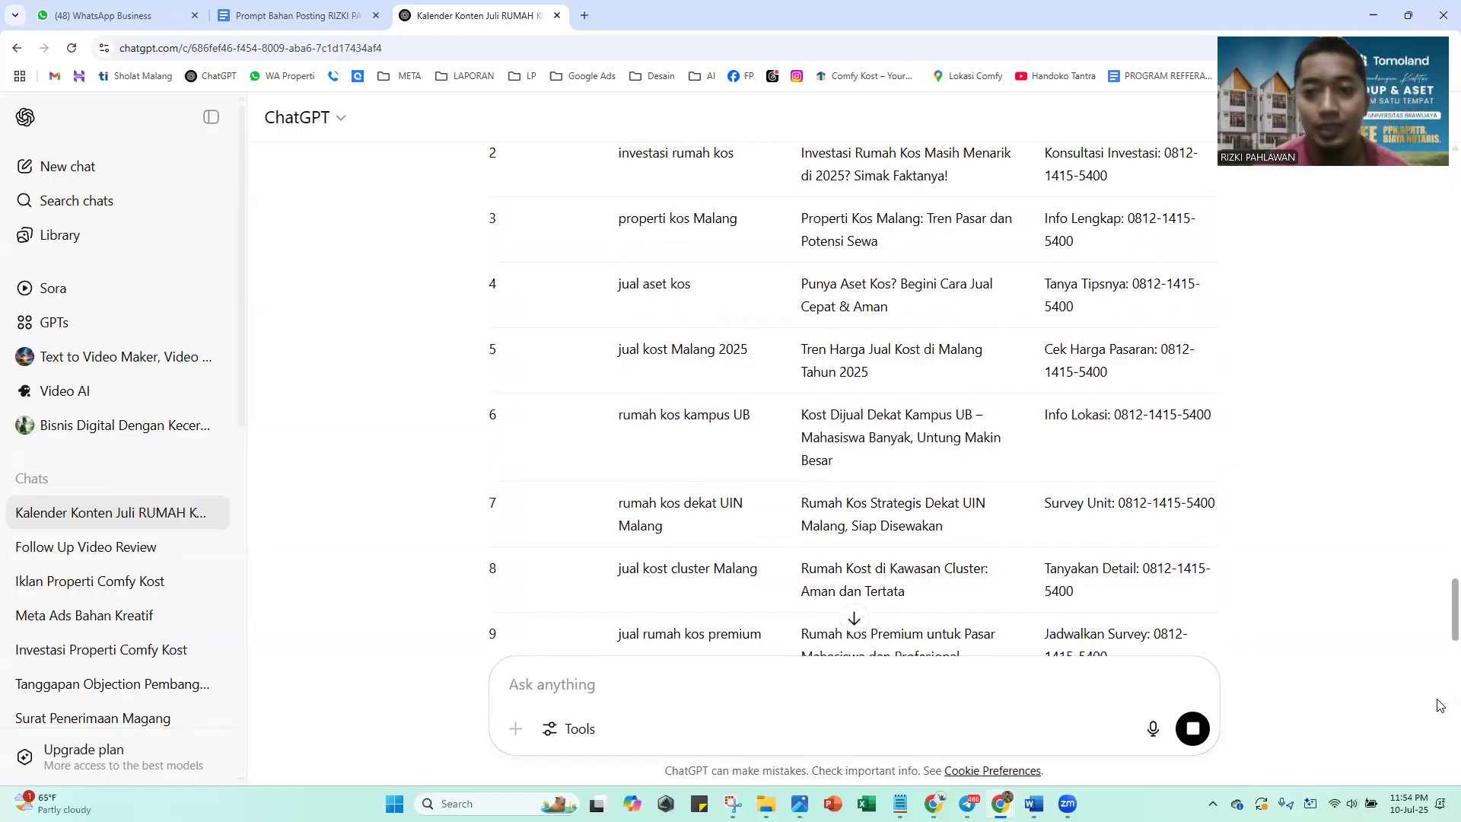
scroll(1438, 706, down, 2)
scroll(1438, 687, up, 10)
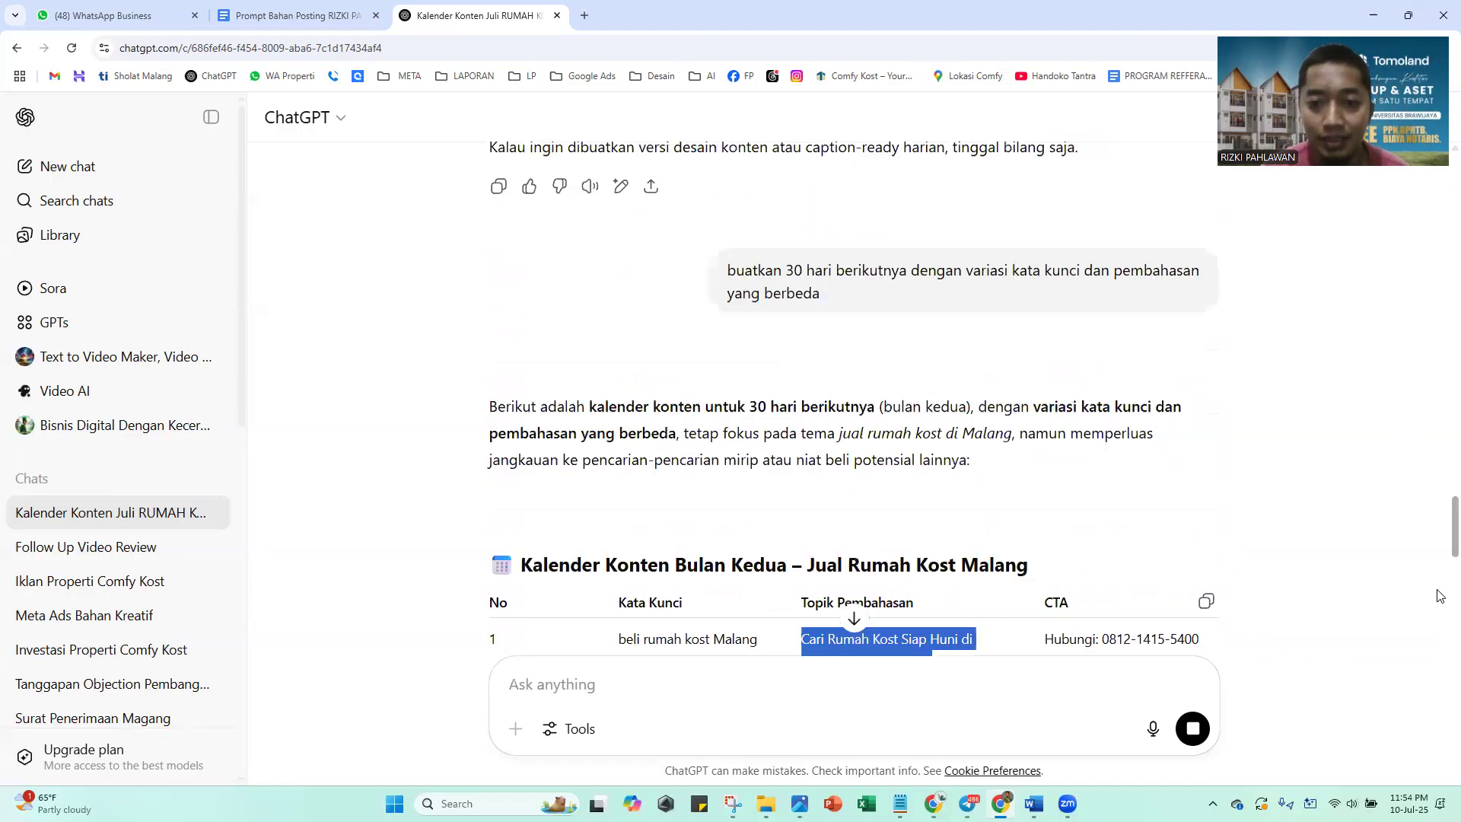
scroll(1441, 646, down, 3)
scroll(1438, 743, down, 10)
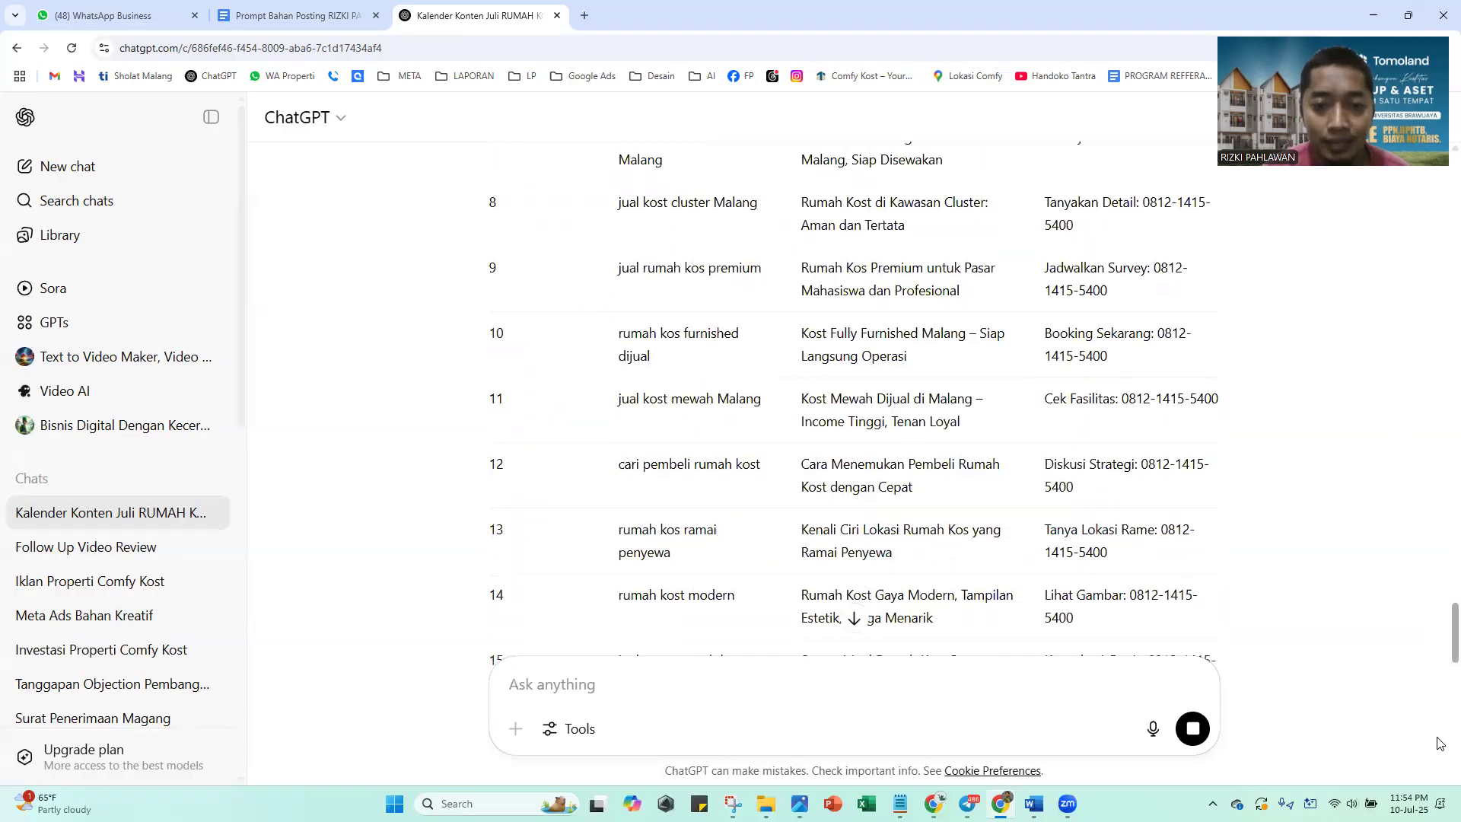
scroll(1439, 502, up, 15)
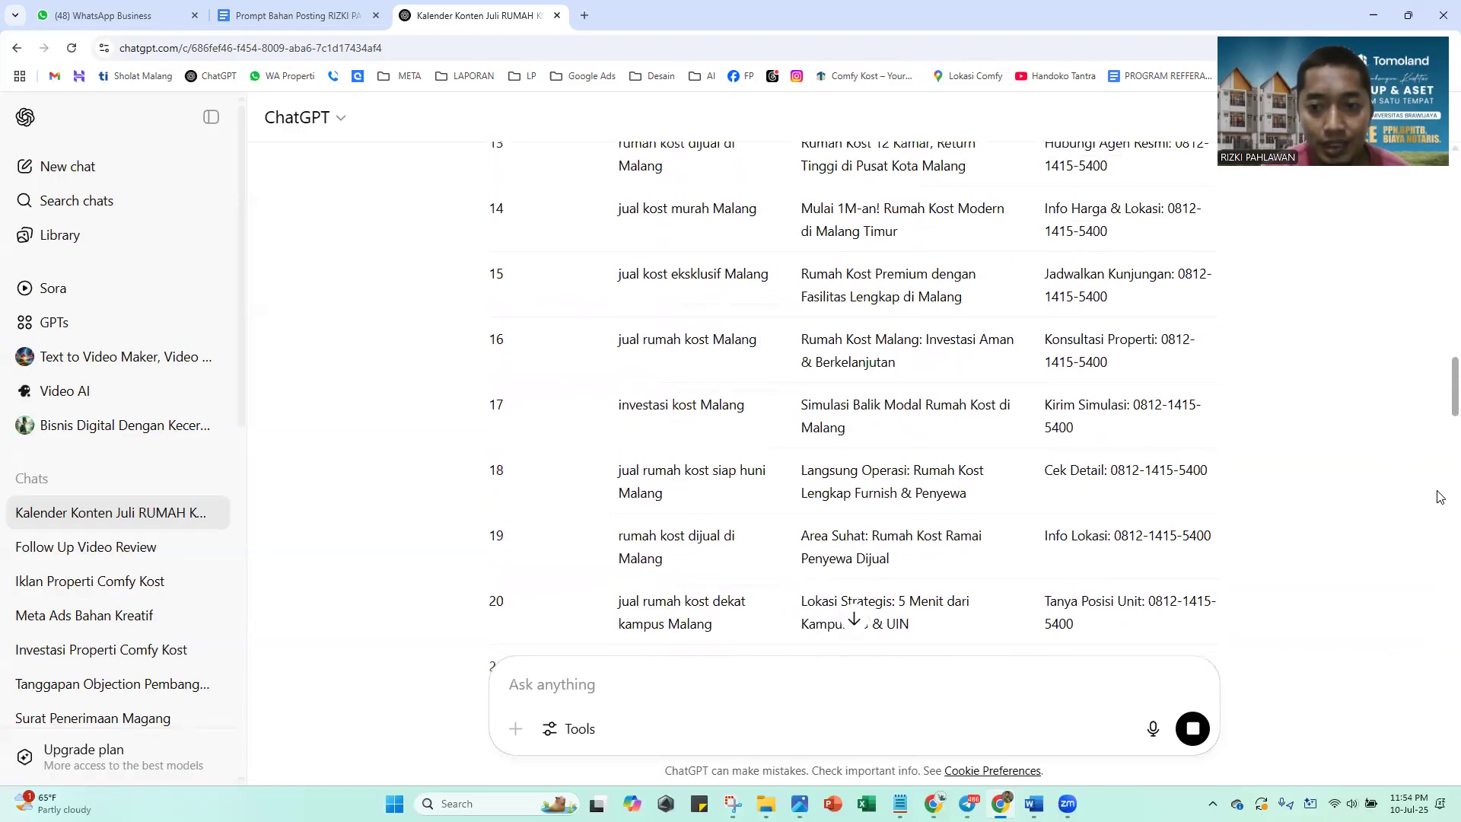
scroll(1440, 413, down, 7)
scroll(1439, 403, up, 3)
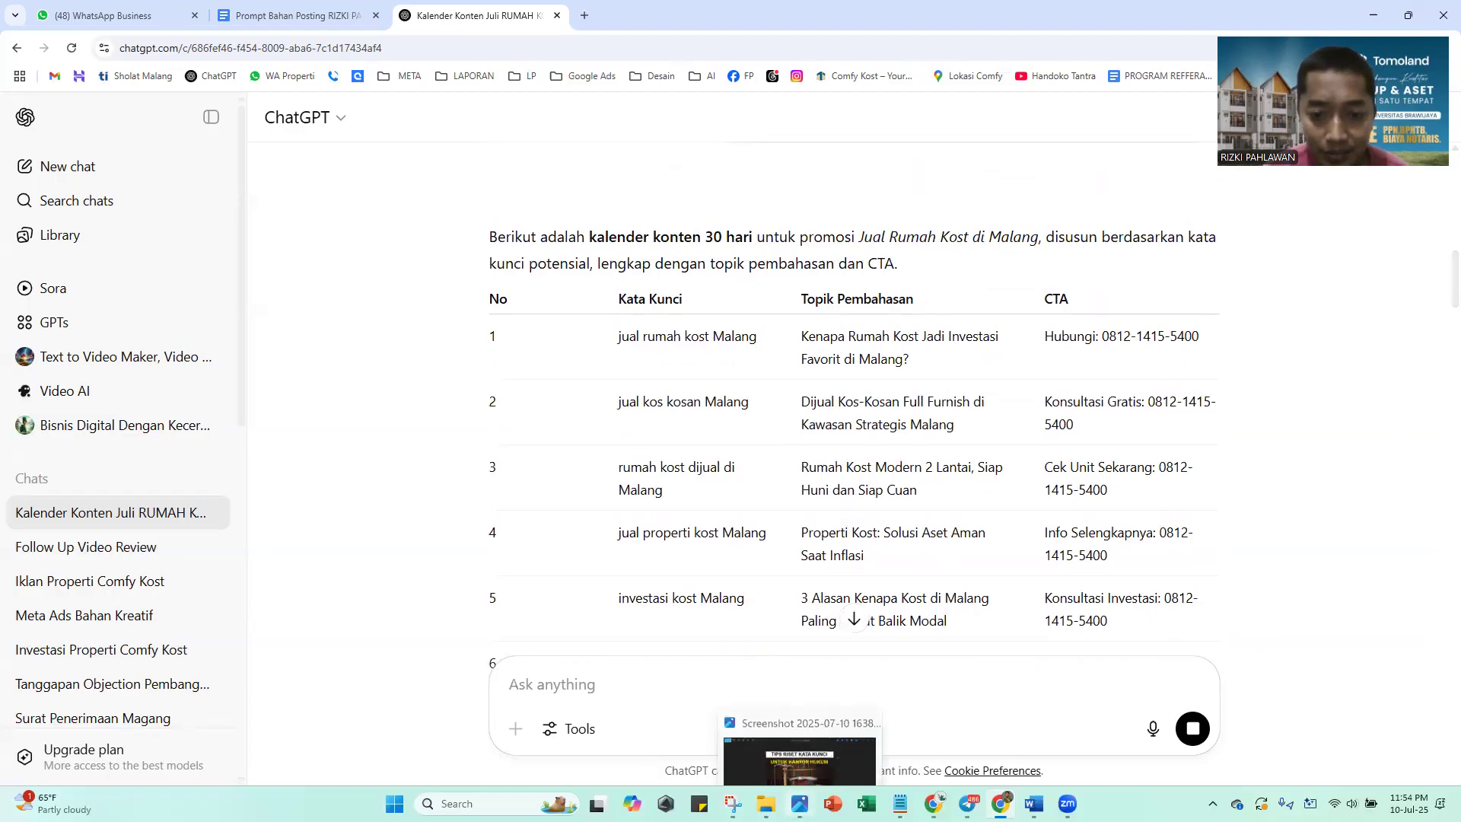
Switch to the Word outline and read stages 1 and 2 under TAHAP-TAHAP, on the content calendar and the stage 1 prompt
mouse_move(967, 804)
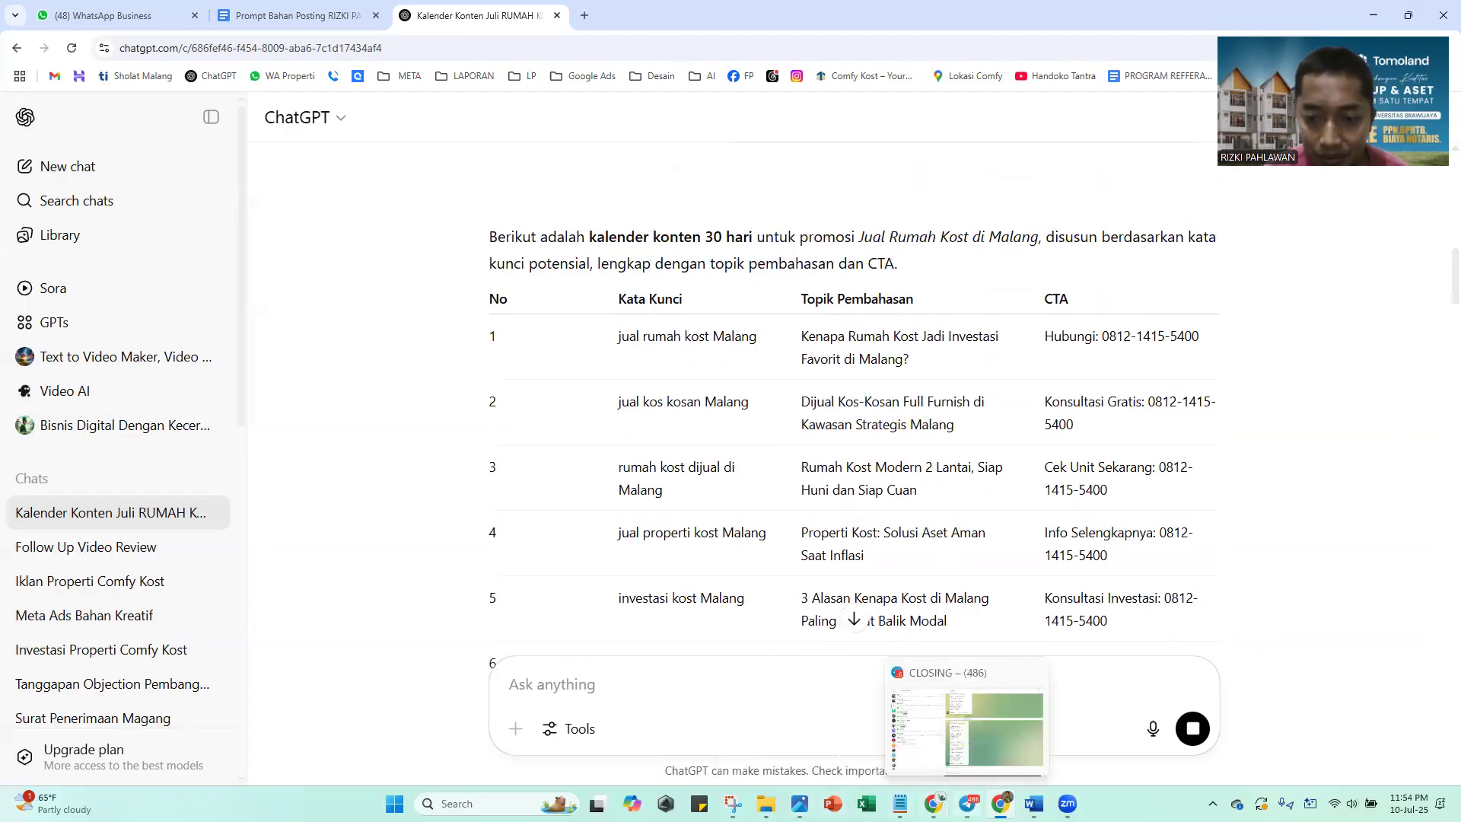
click(1034, 804)
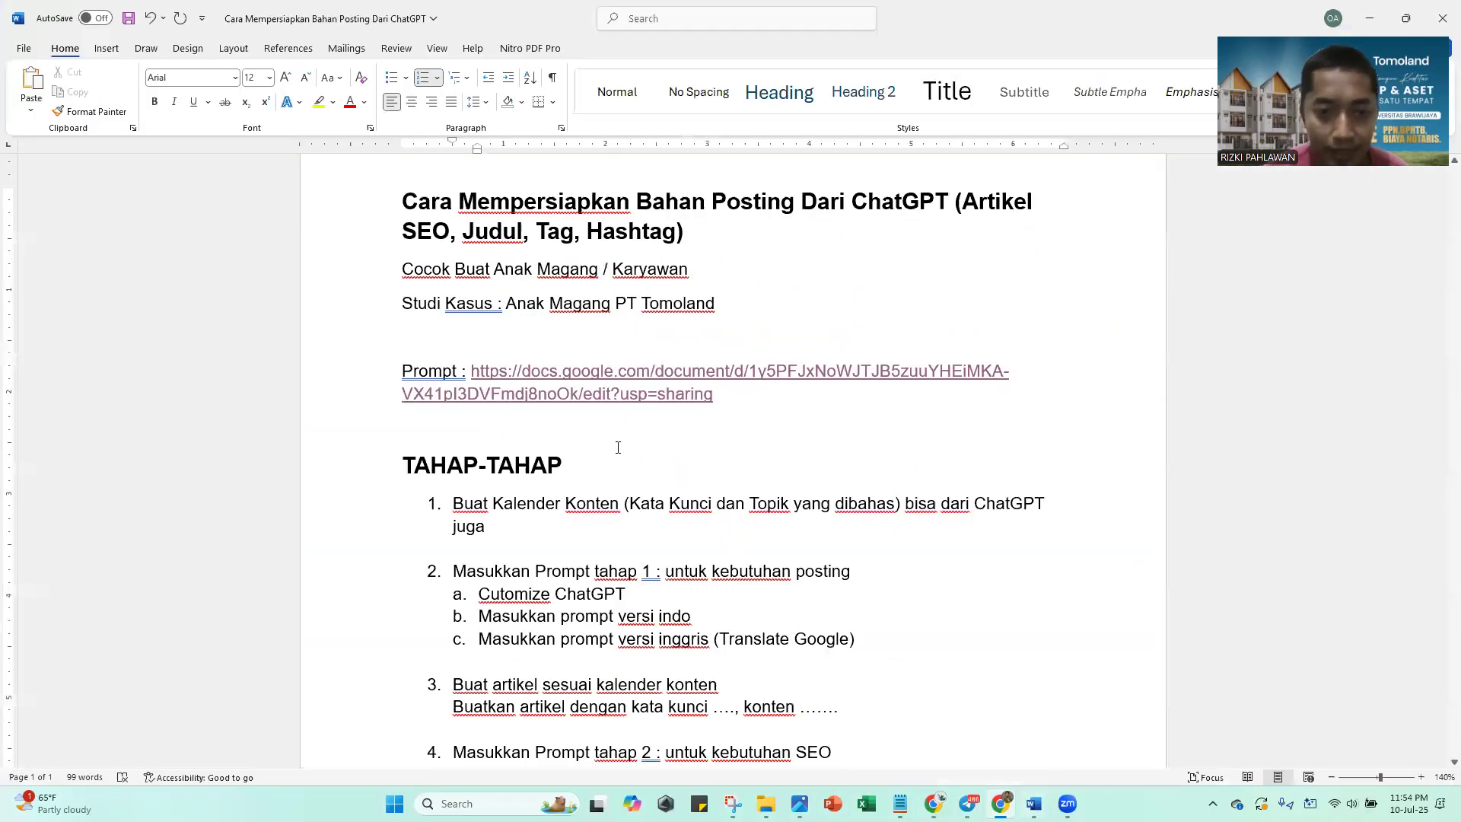
double_click(388, 509)
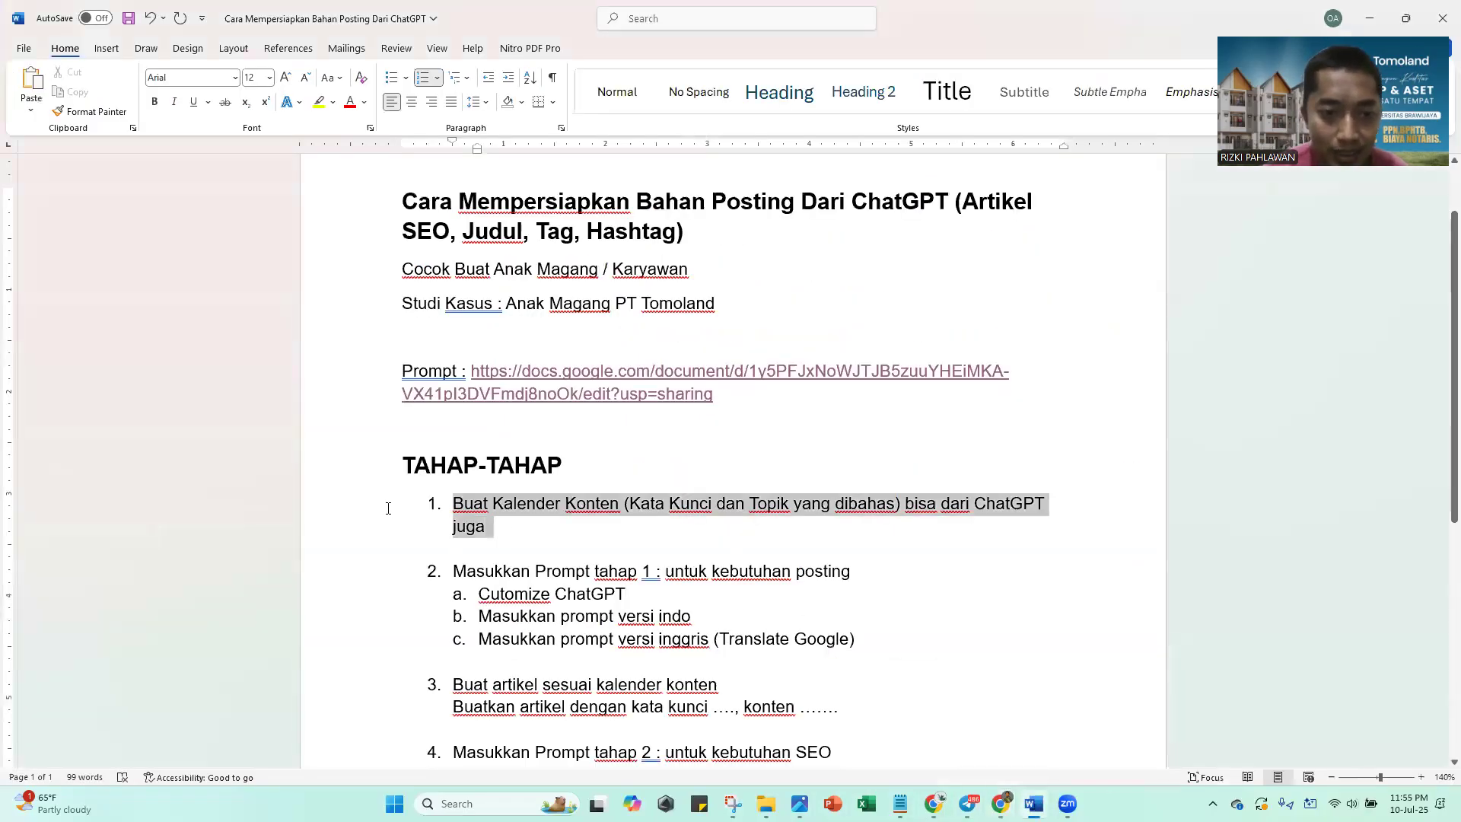
click(713, 615)
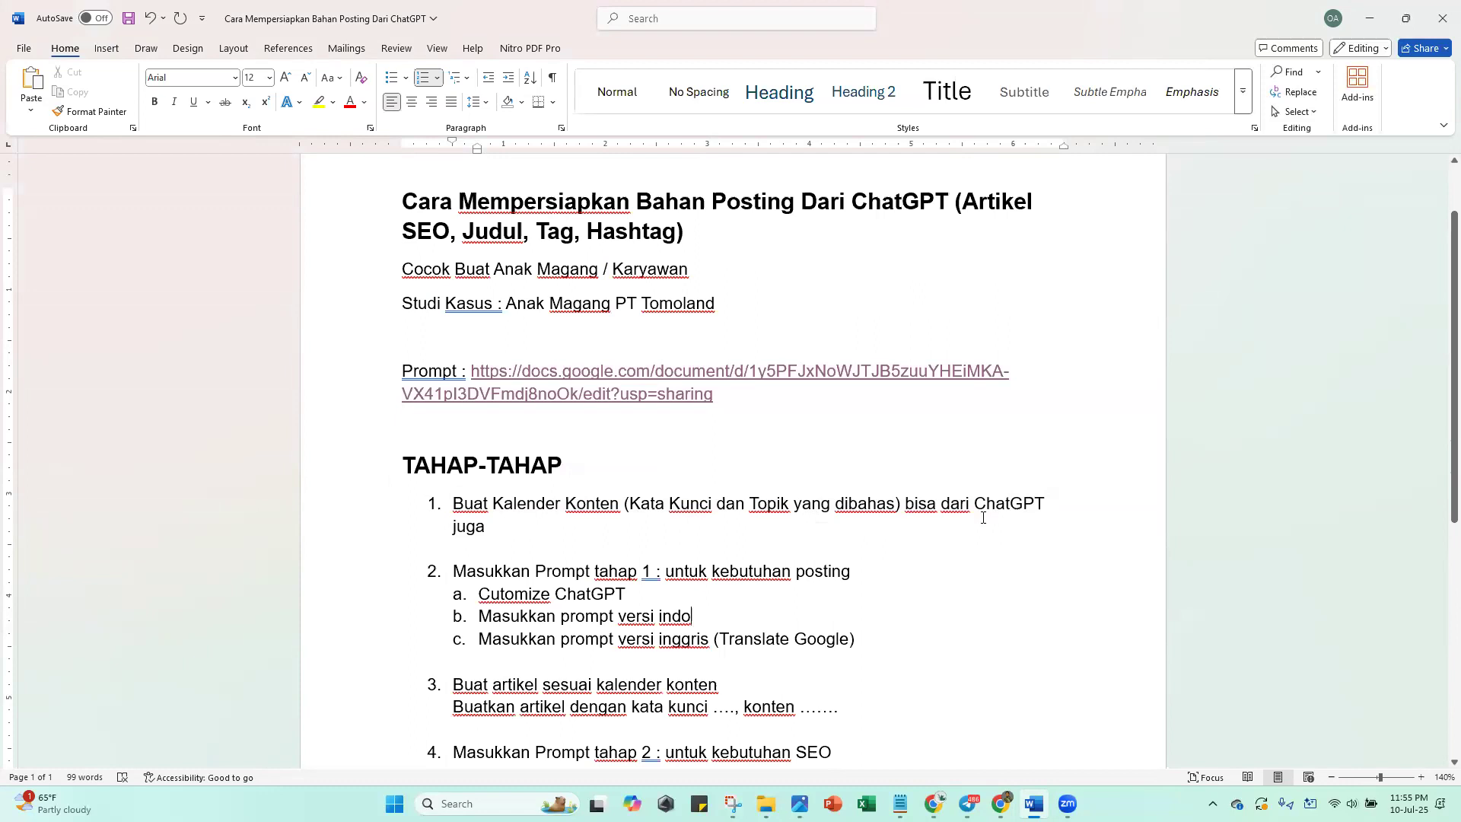
Return to ChatGPT in the browser, open Customize ChatGPT past its introduction, and activate the field for ChatGPT's traits
mouse_move(1001, 803)
click(1002, 731)
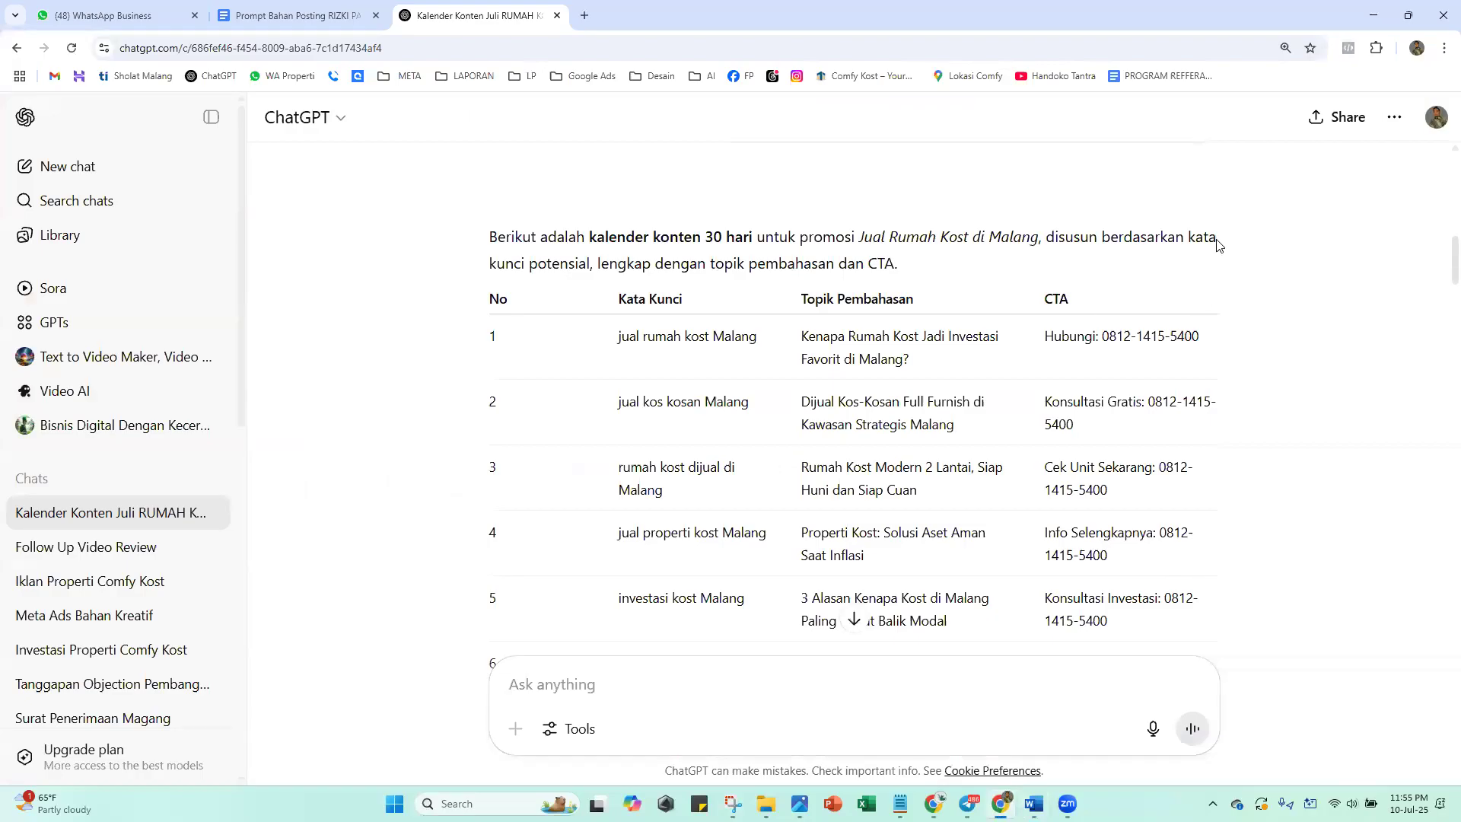
click(1434, 121)
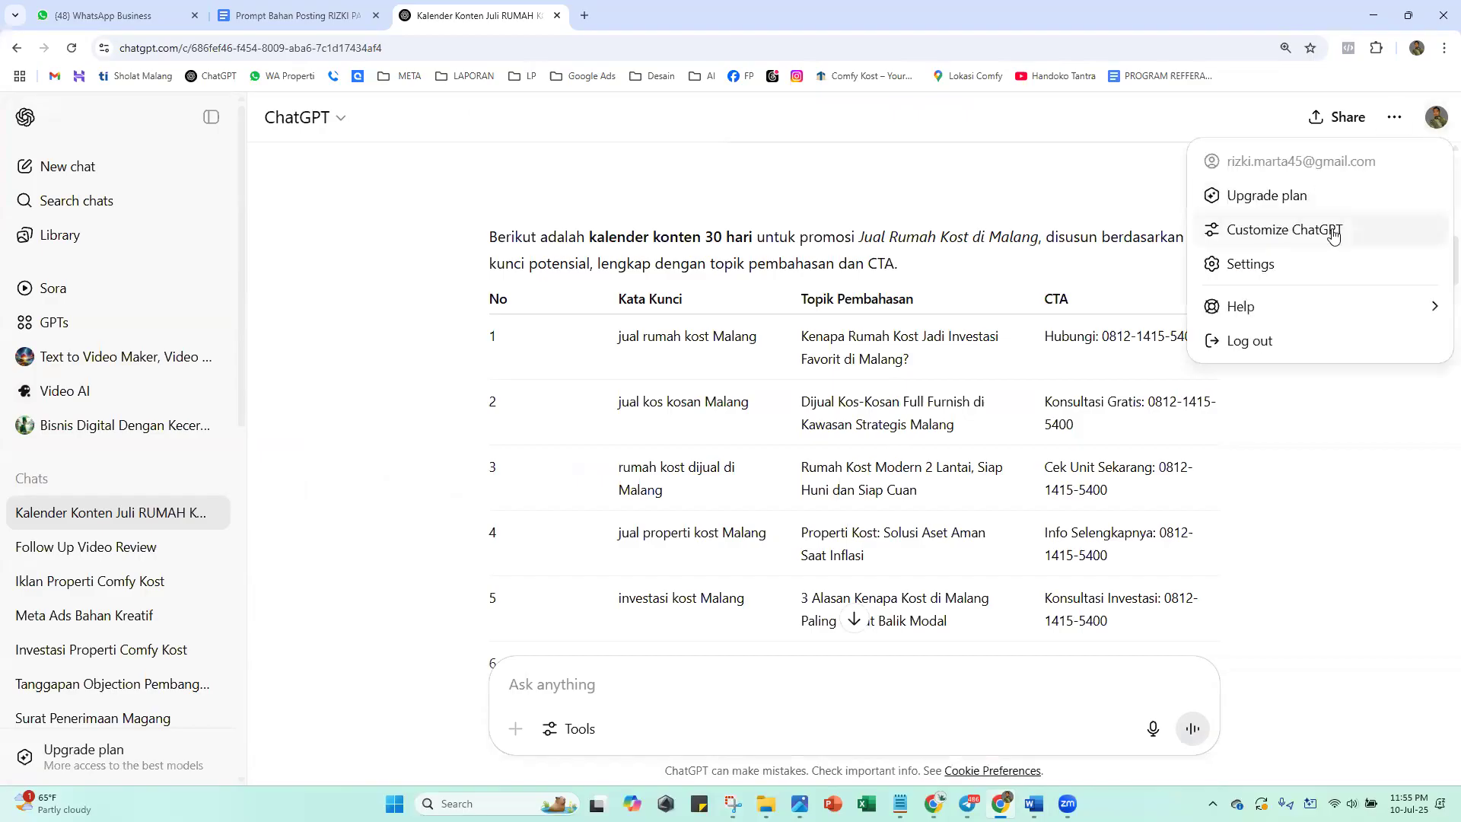
click(1300, 232)
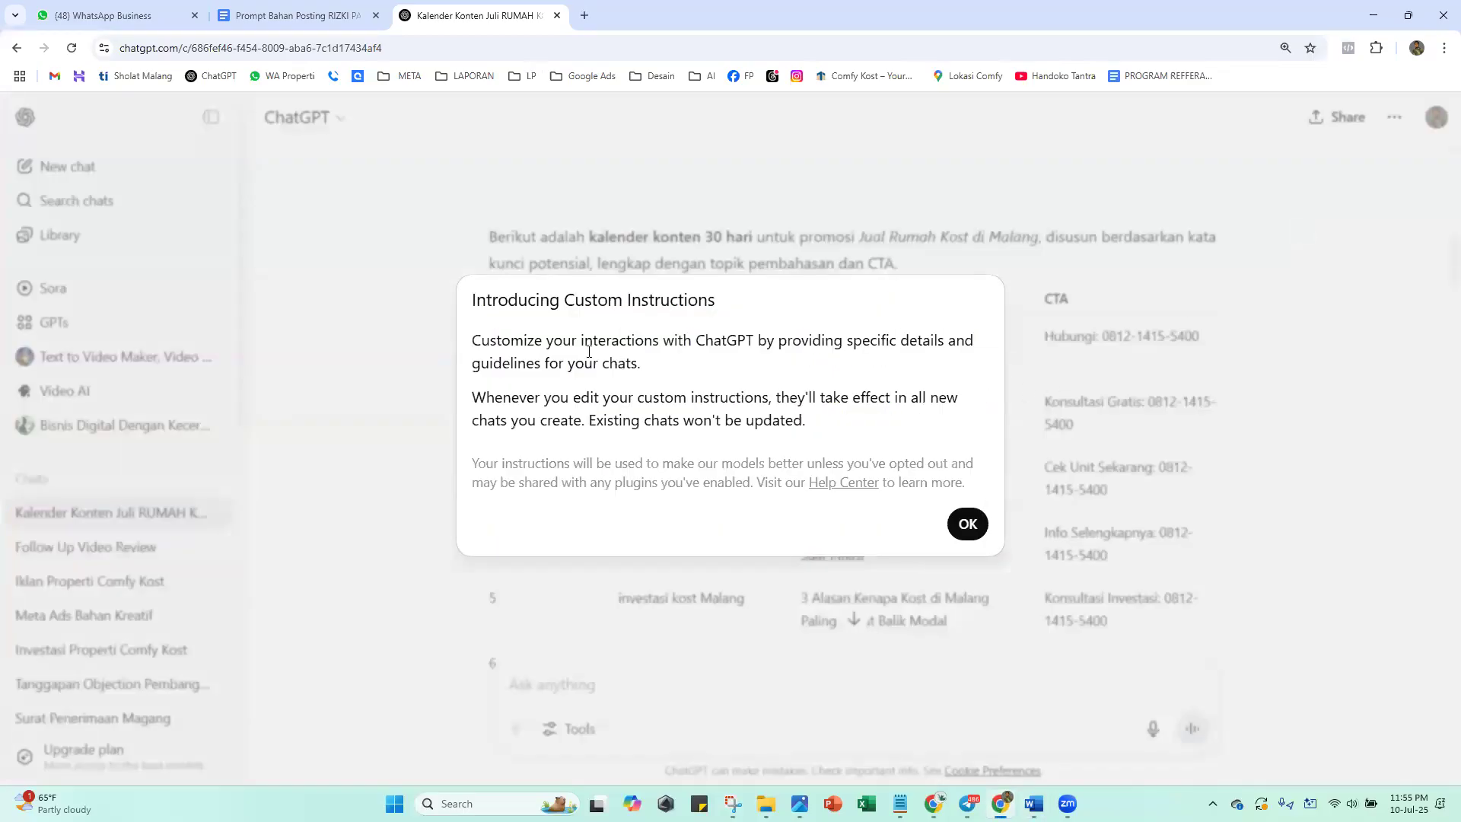
click(969, 526)
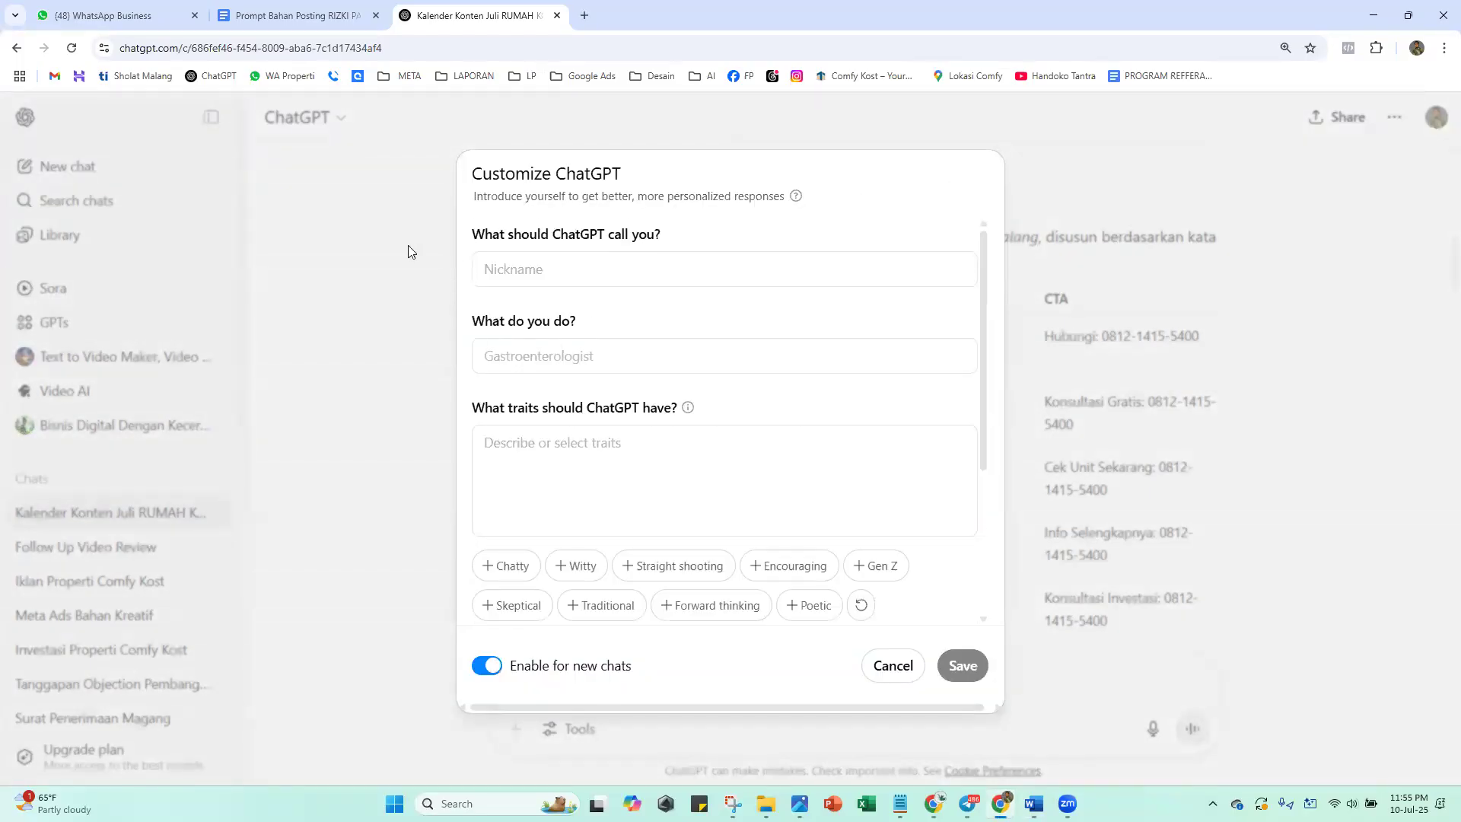
click(535, 457)
Switch to the Google Docs prompt document and read the Prompt Tahap 1 instructions, including the article sign-off in item 7
click(315, 15)
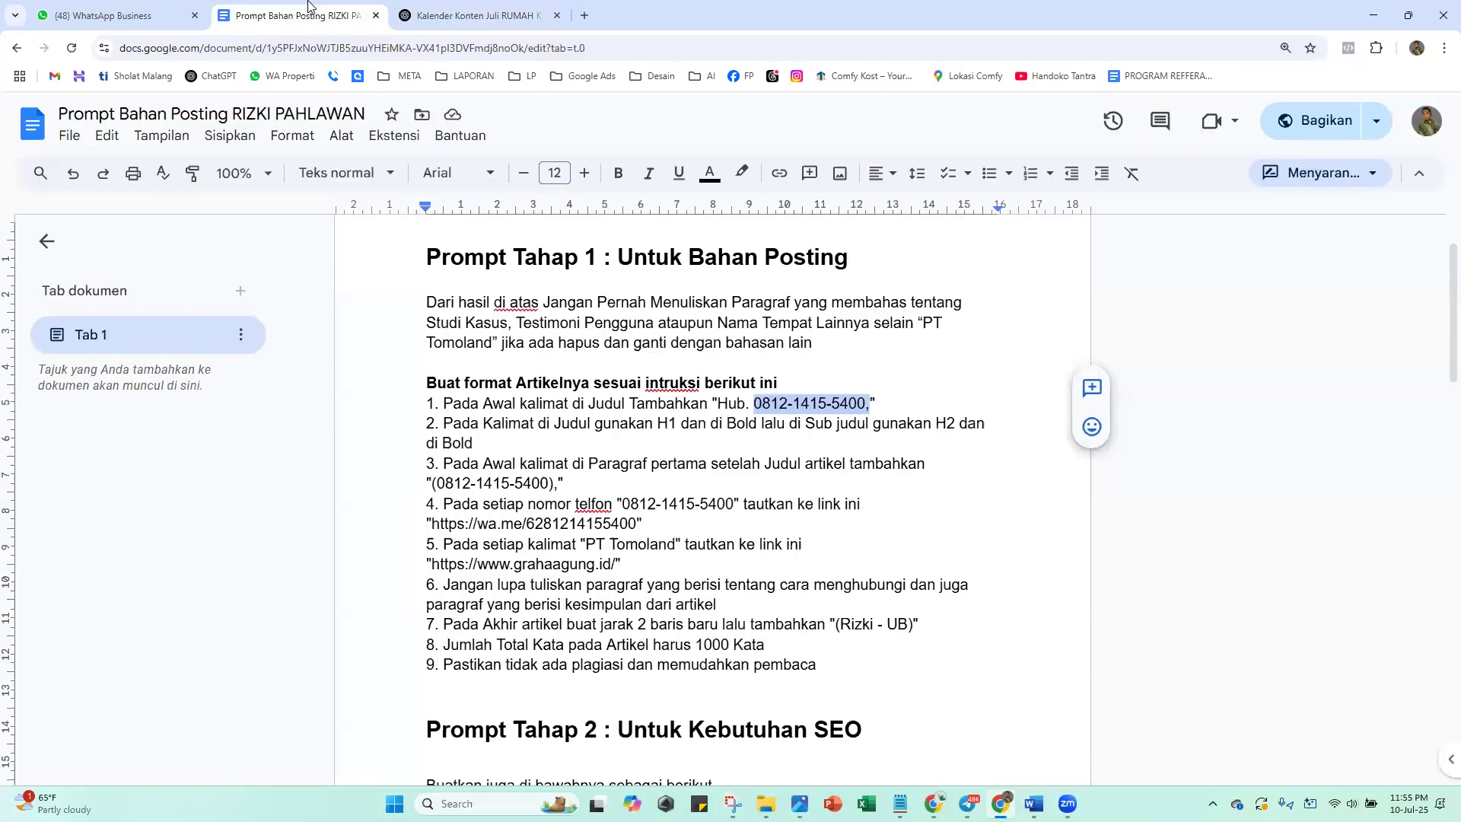
click(682, 441)
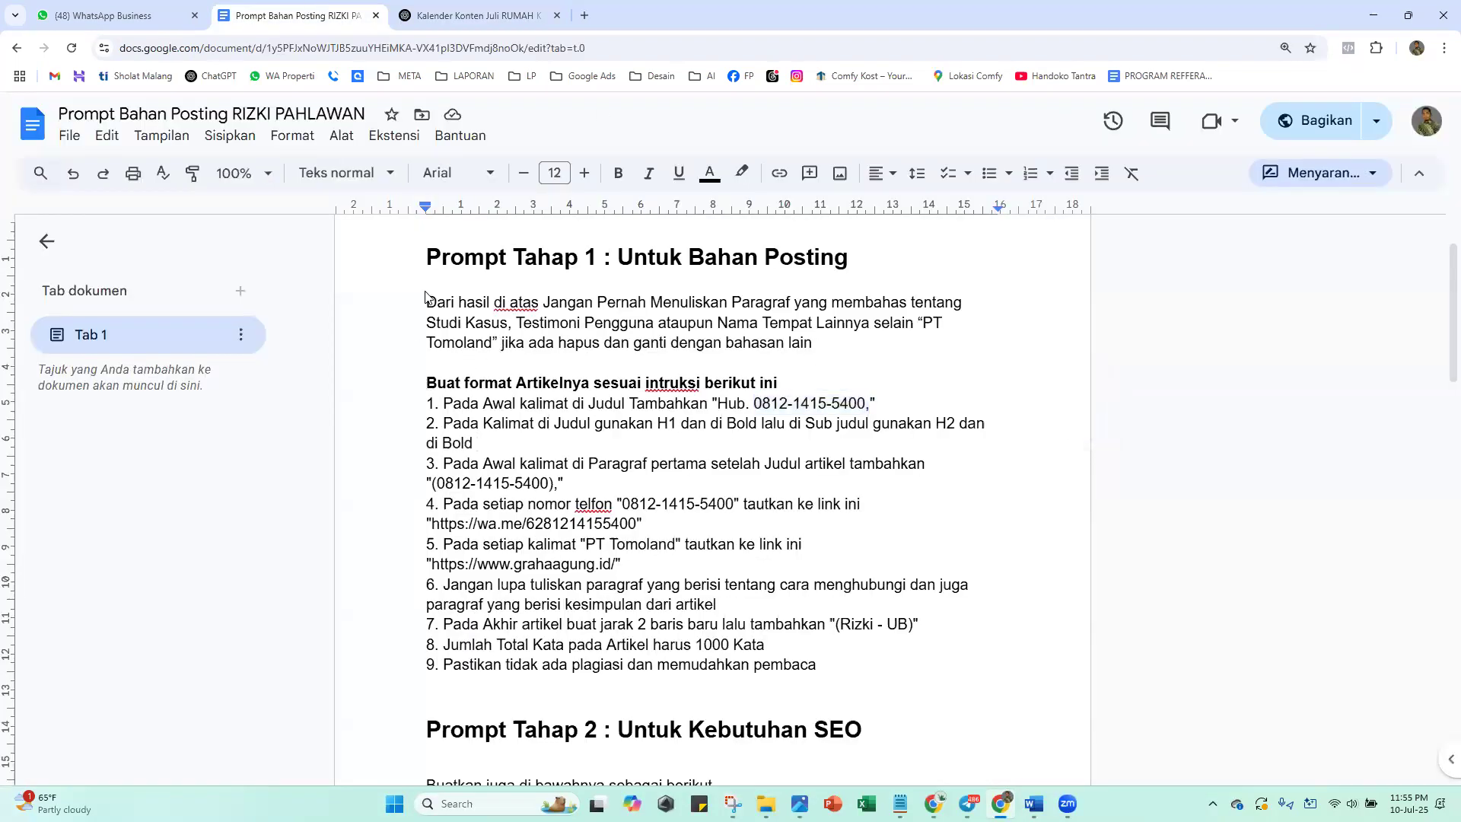
drag(426, 298, 912, 631)
click(828, 625)
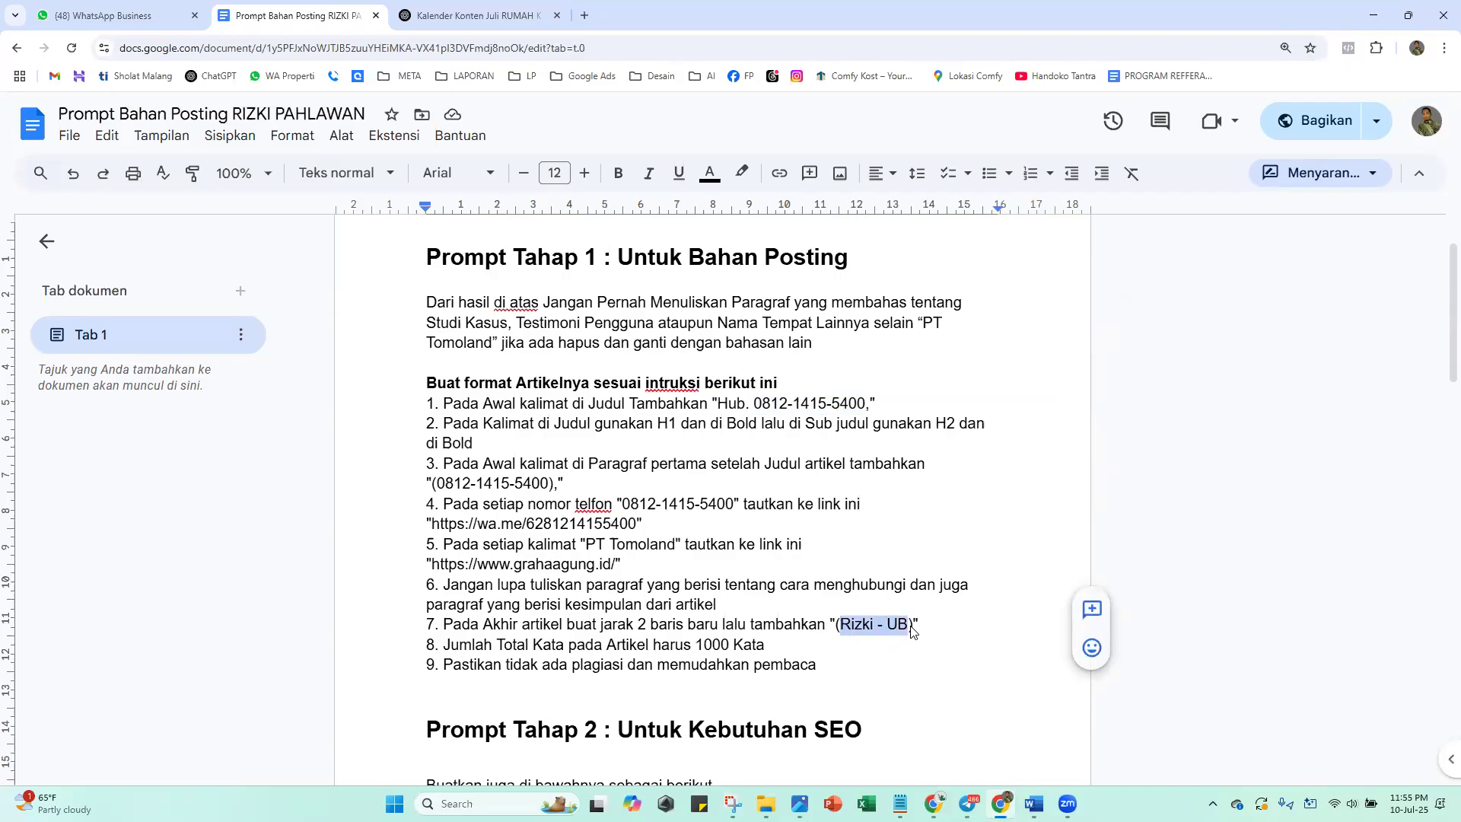
click(911, 626)
drag(910, 626, 889, 620)
Insert a paragraph break in item 6 of Prompt Tahap 1, after the first letter of "paragraf"
double_click(827, 683)
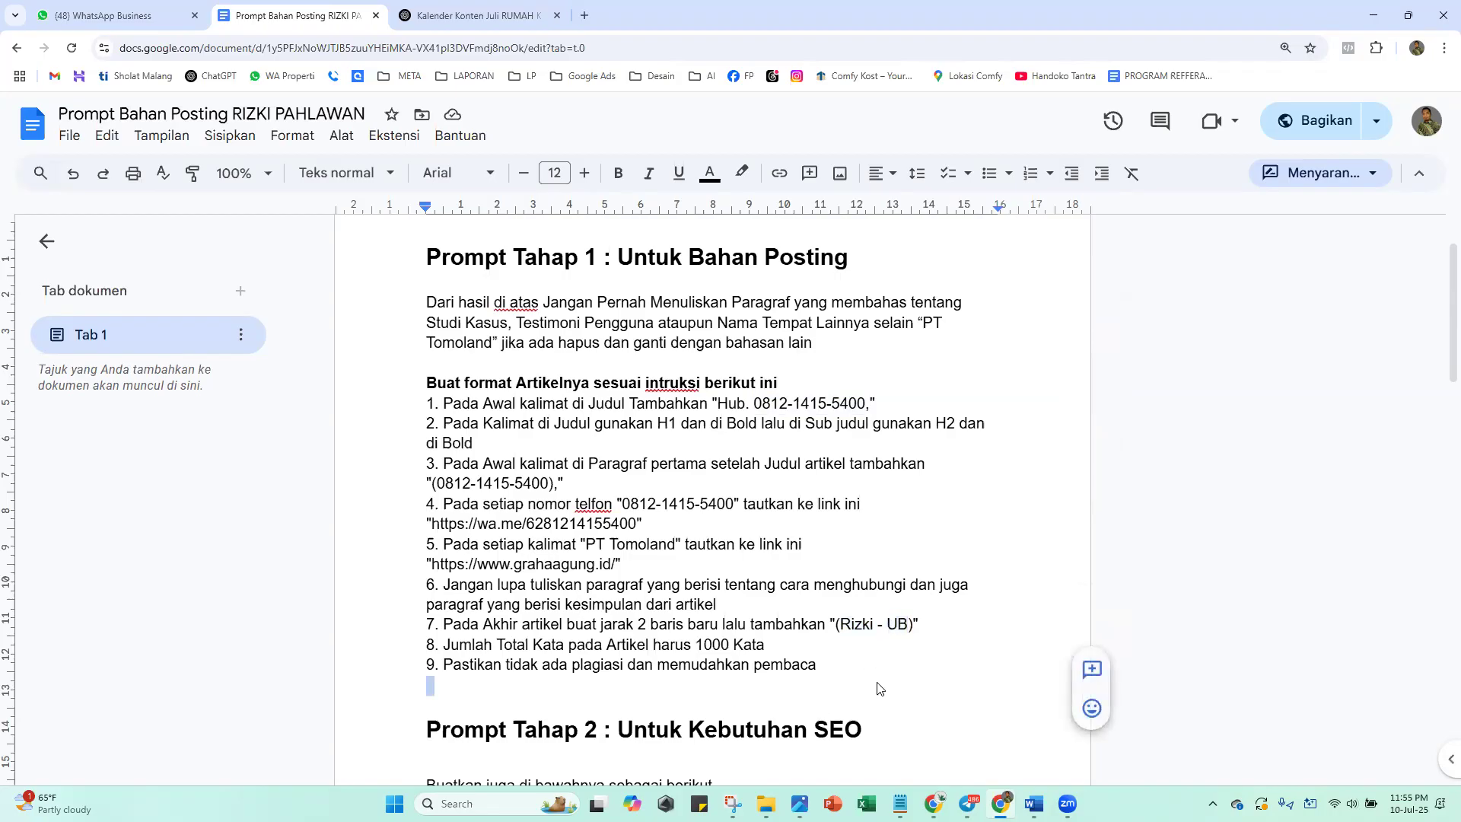
click(592, 590)
key(Return)
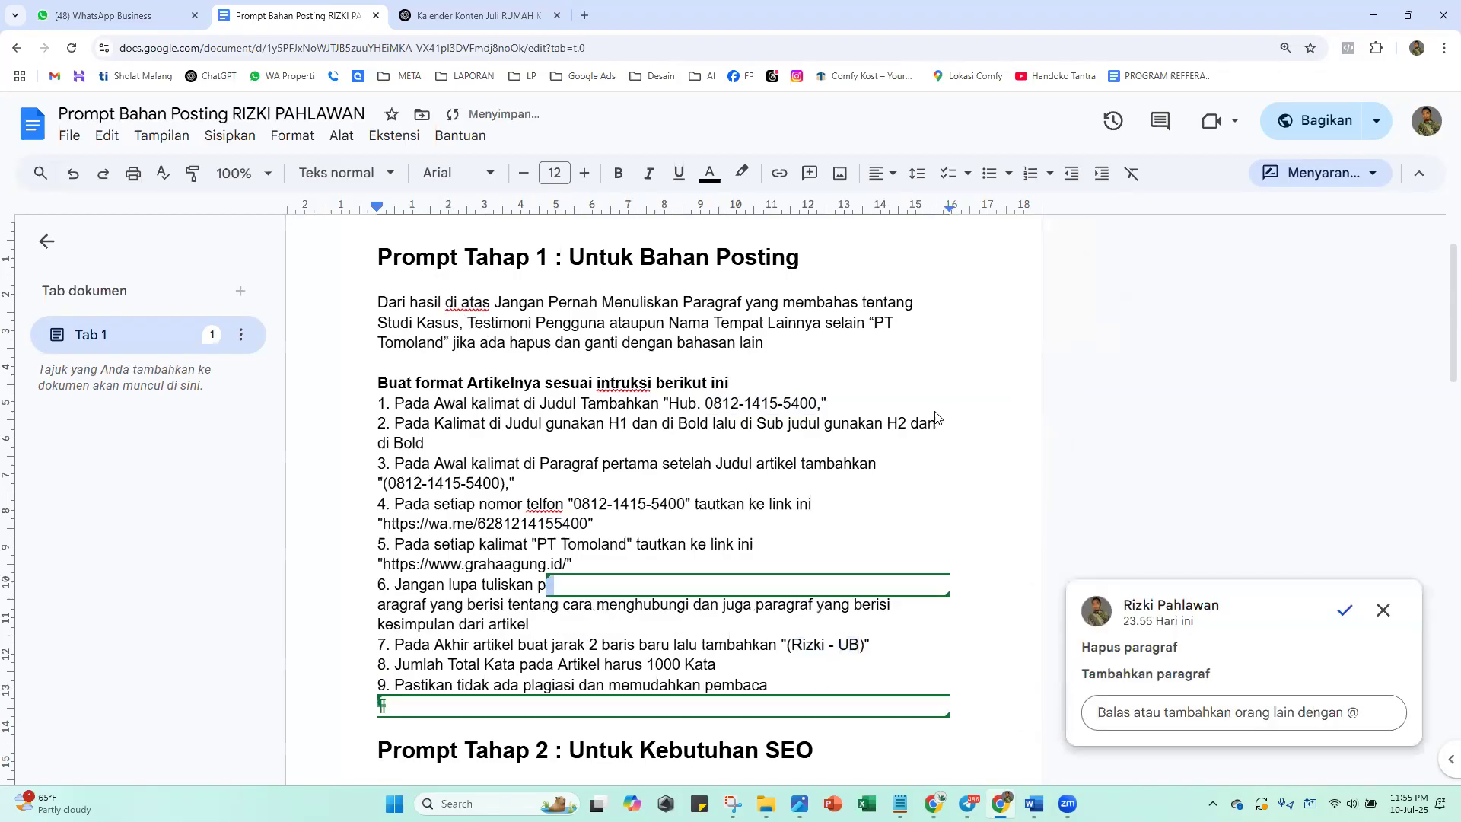
Undo the paragraph break in item 6 and copy the full Prompt Tahap 1 text, from "Dari hasil di atas" through item 9
key(ctrl+z)
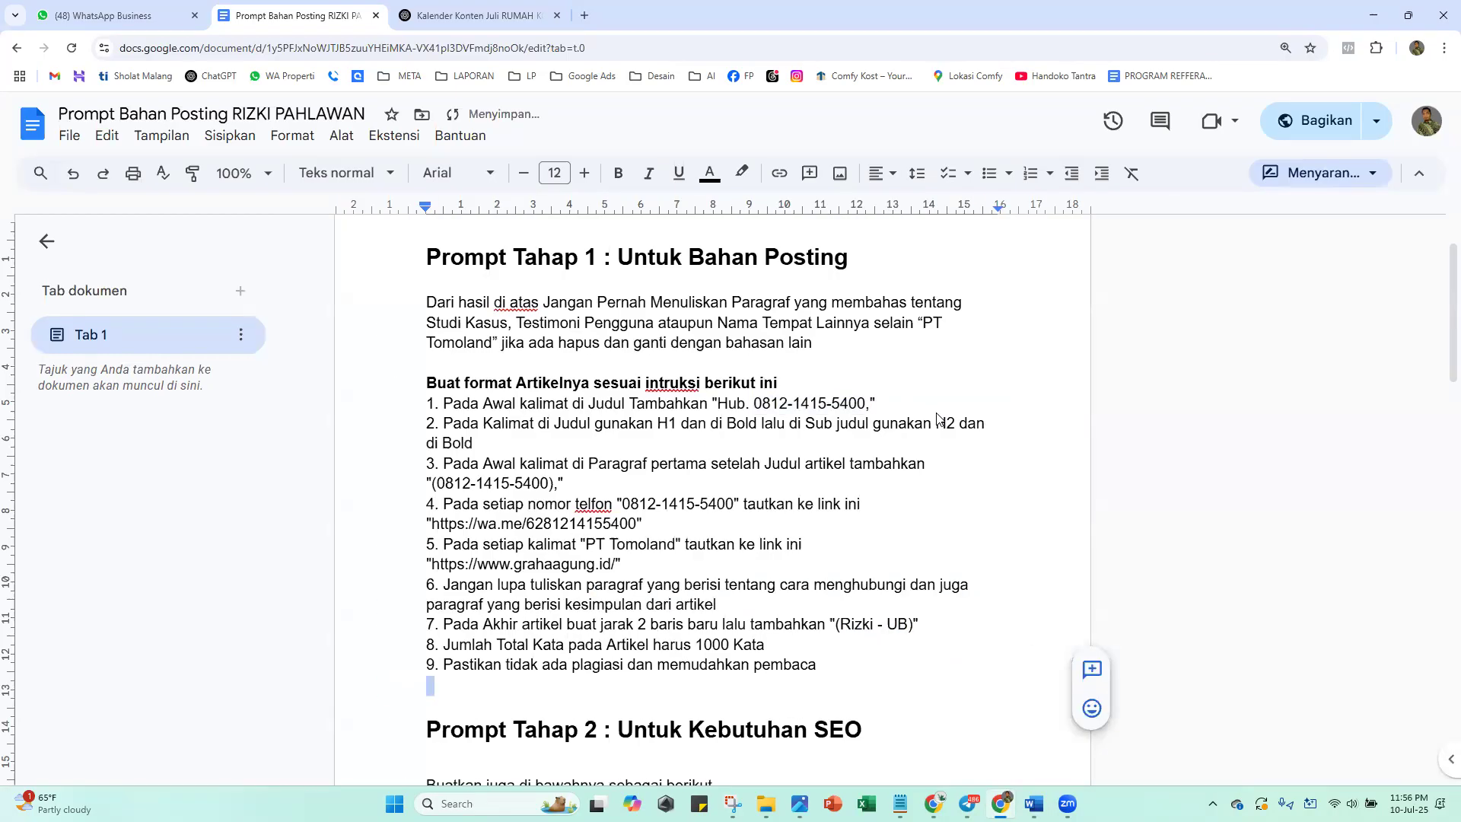
drag(818, 667, 417, 308)
right_click(416, 308)
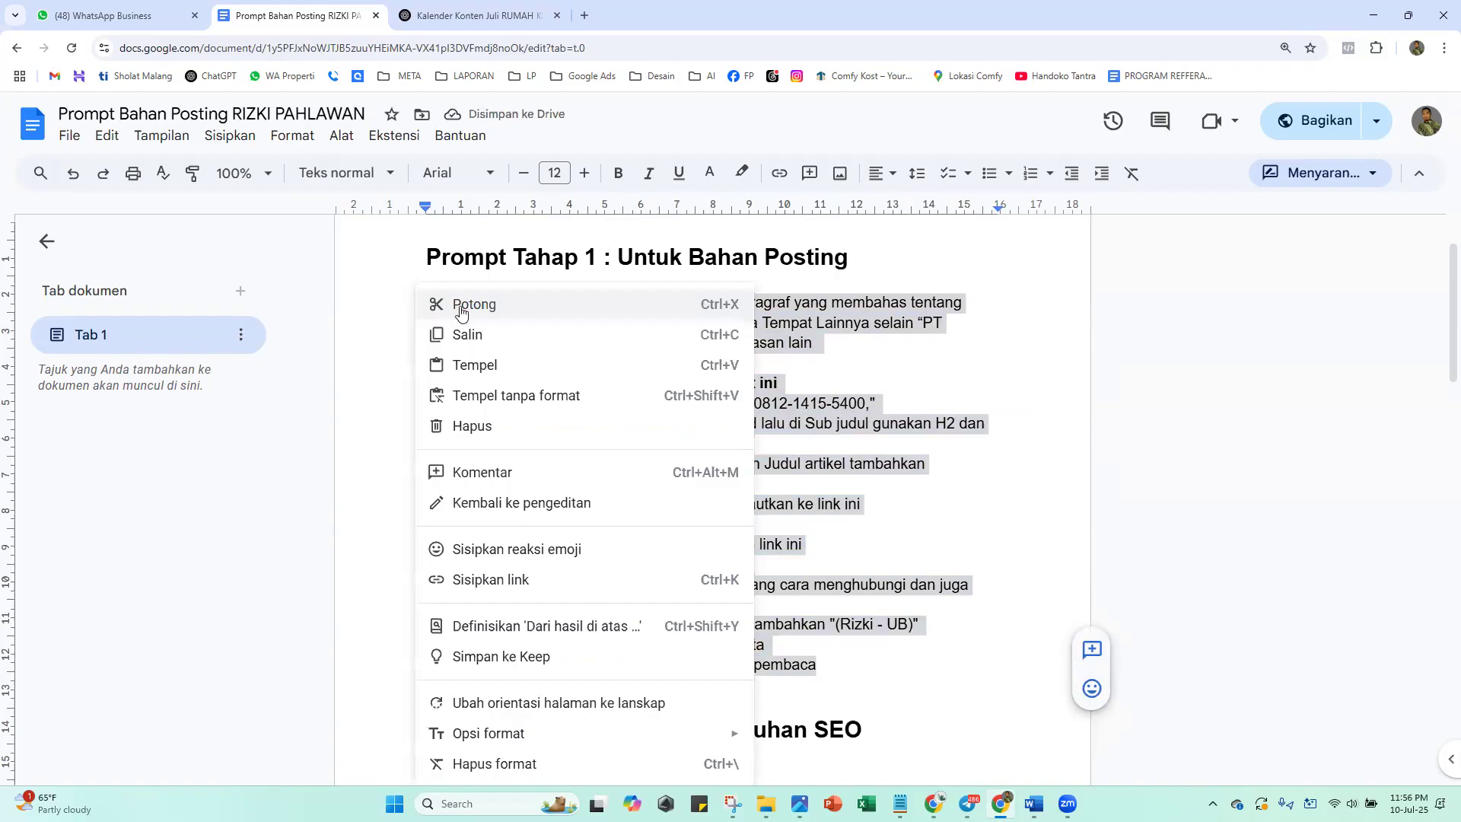
click(457, 332)
Return to ChatGPT's customization form and paste the copied Prompt Tahap 1 text as the traits ChatGPT should have
click(459, 8)
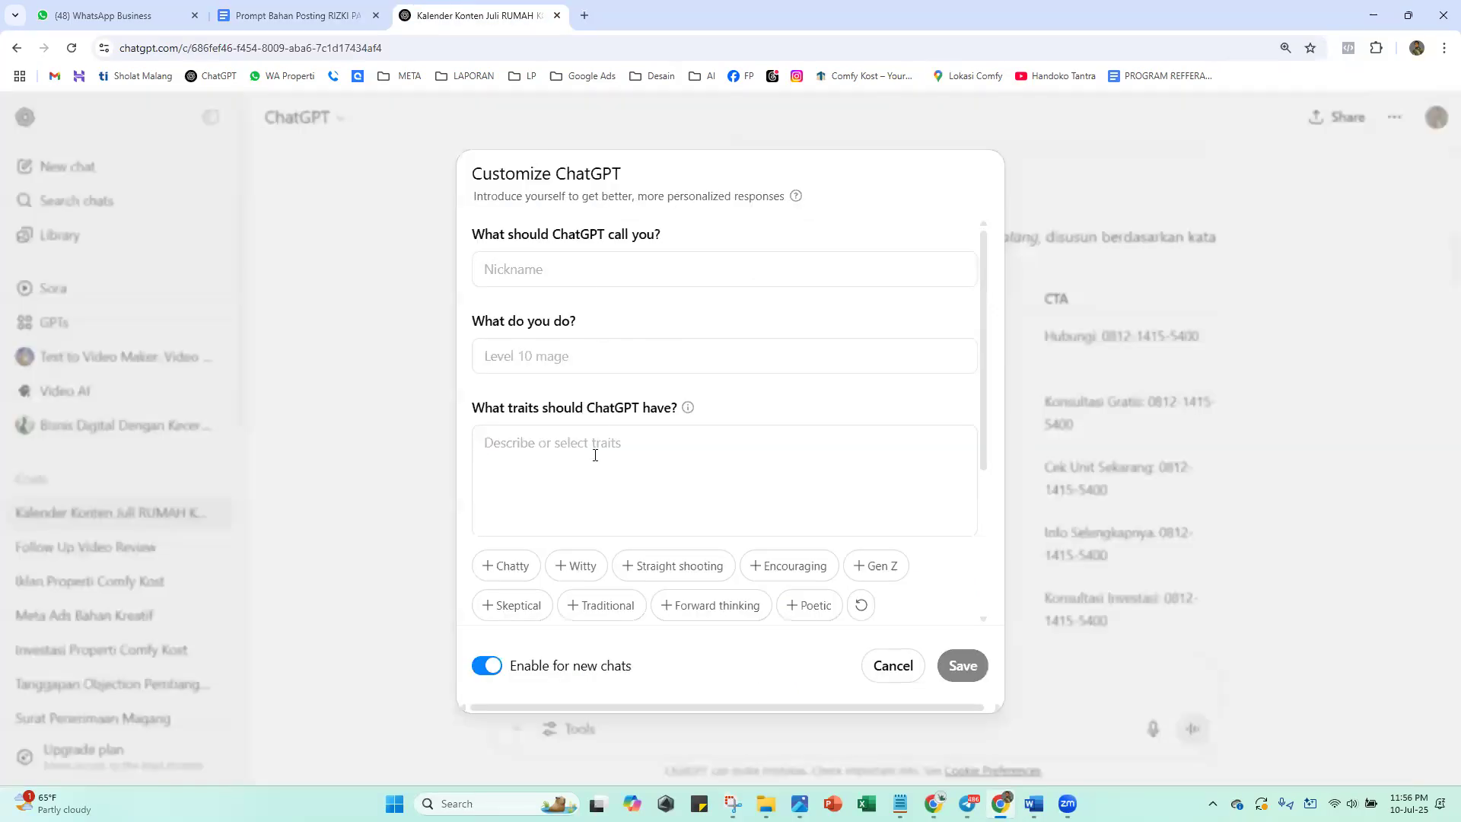
key(ctrl+v)
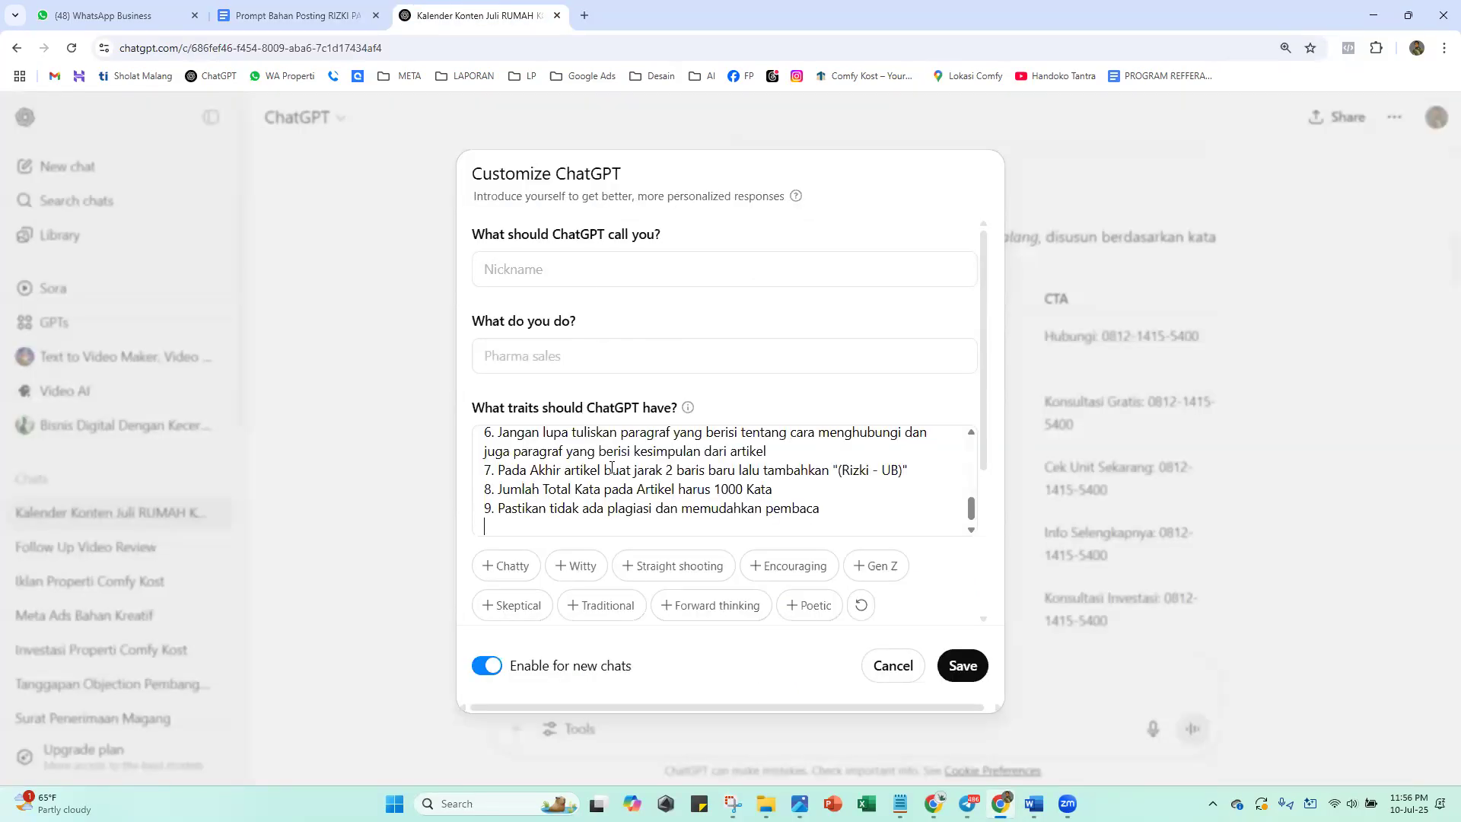
drag(981, 367, 986, 493)
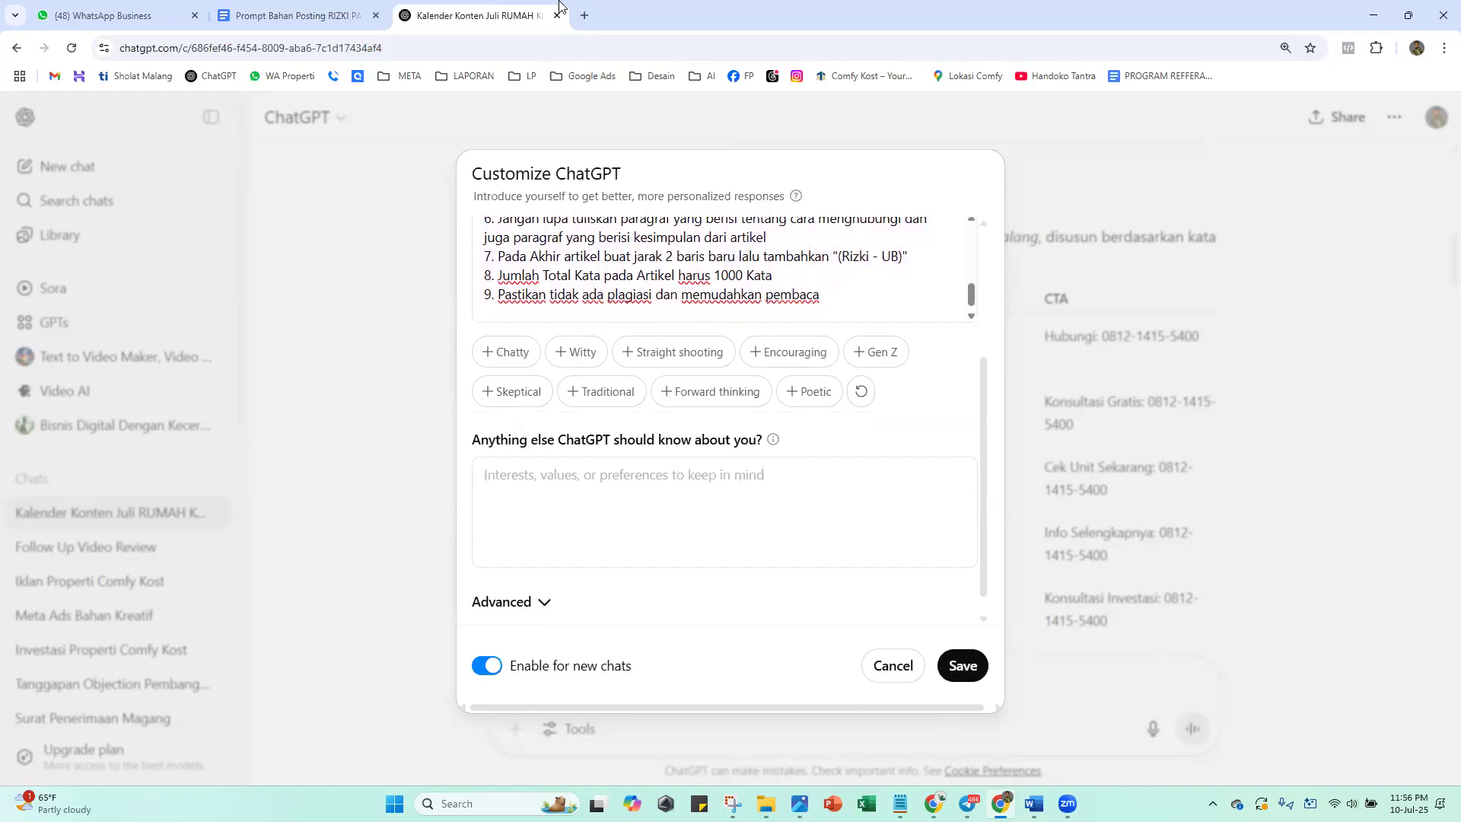
Search Google for "translate indo inggris" in a new browser tab
click(584, 15)
text(transl)
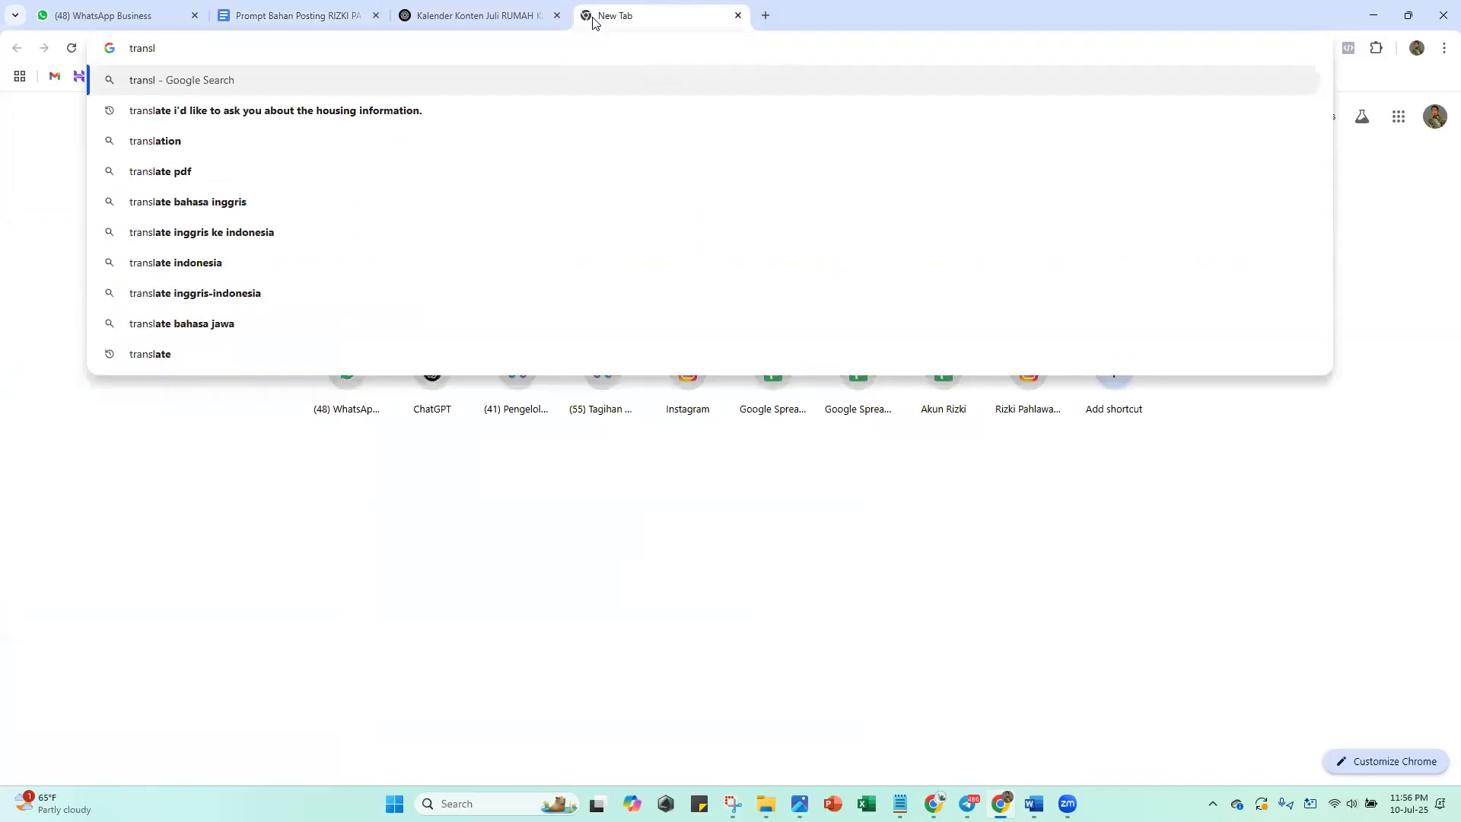
text(ate i)
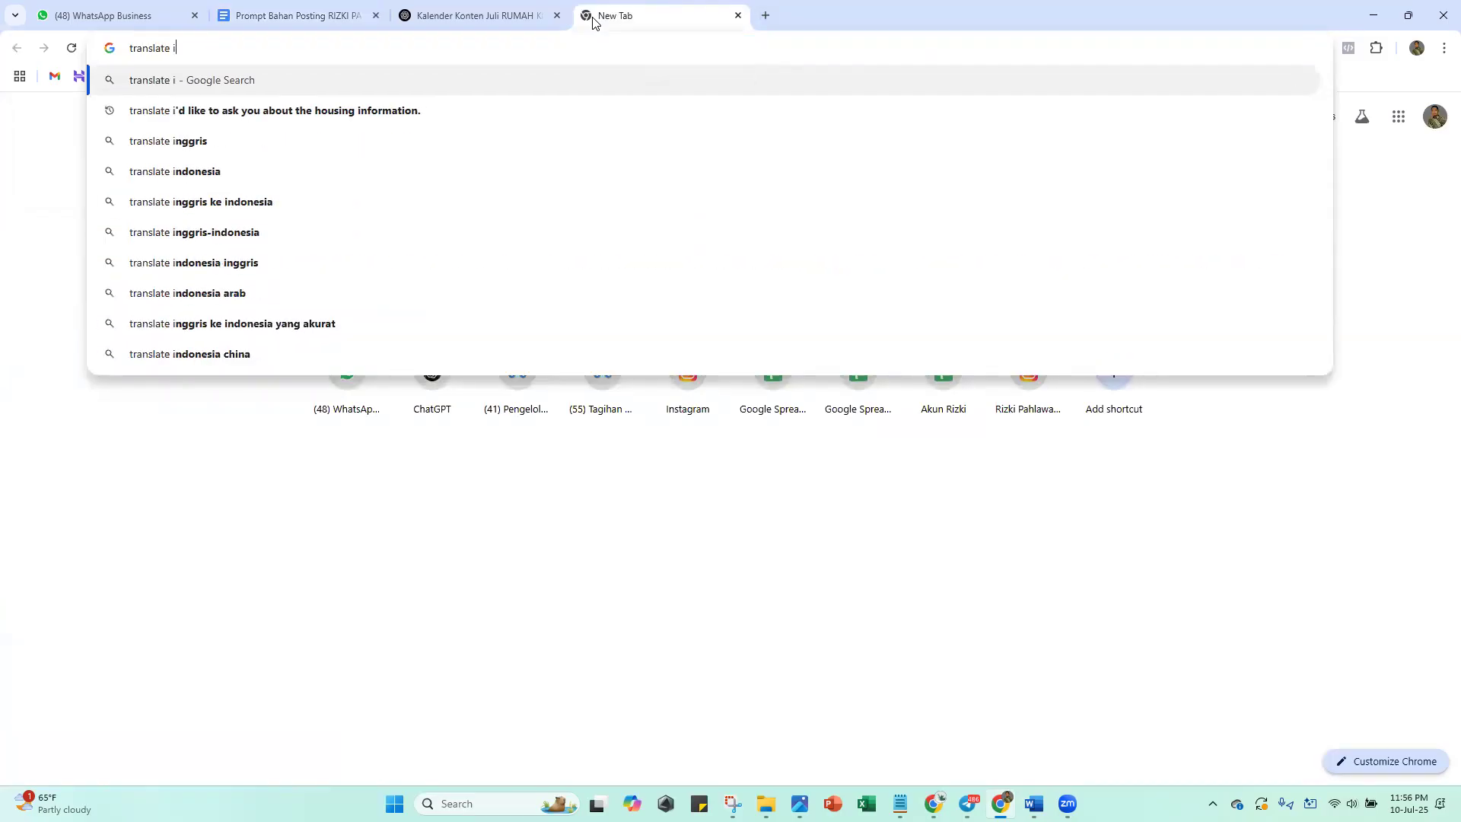
text(ndo inggrie)
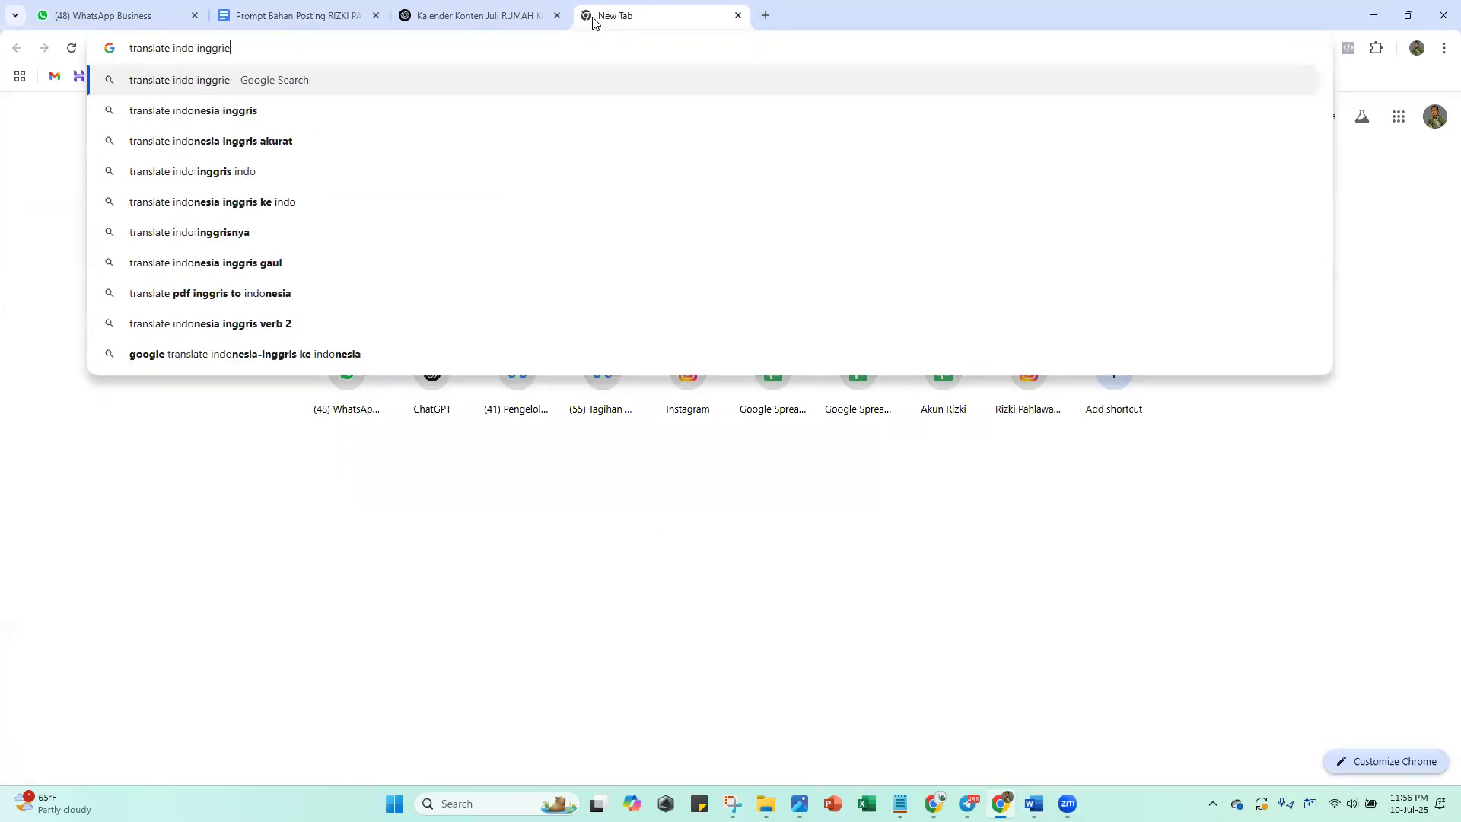
key(BackSpace)
text(s)
key(Return)
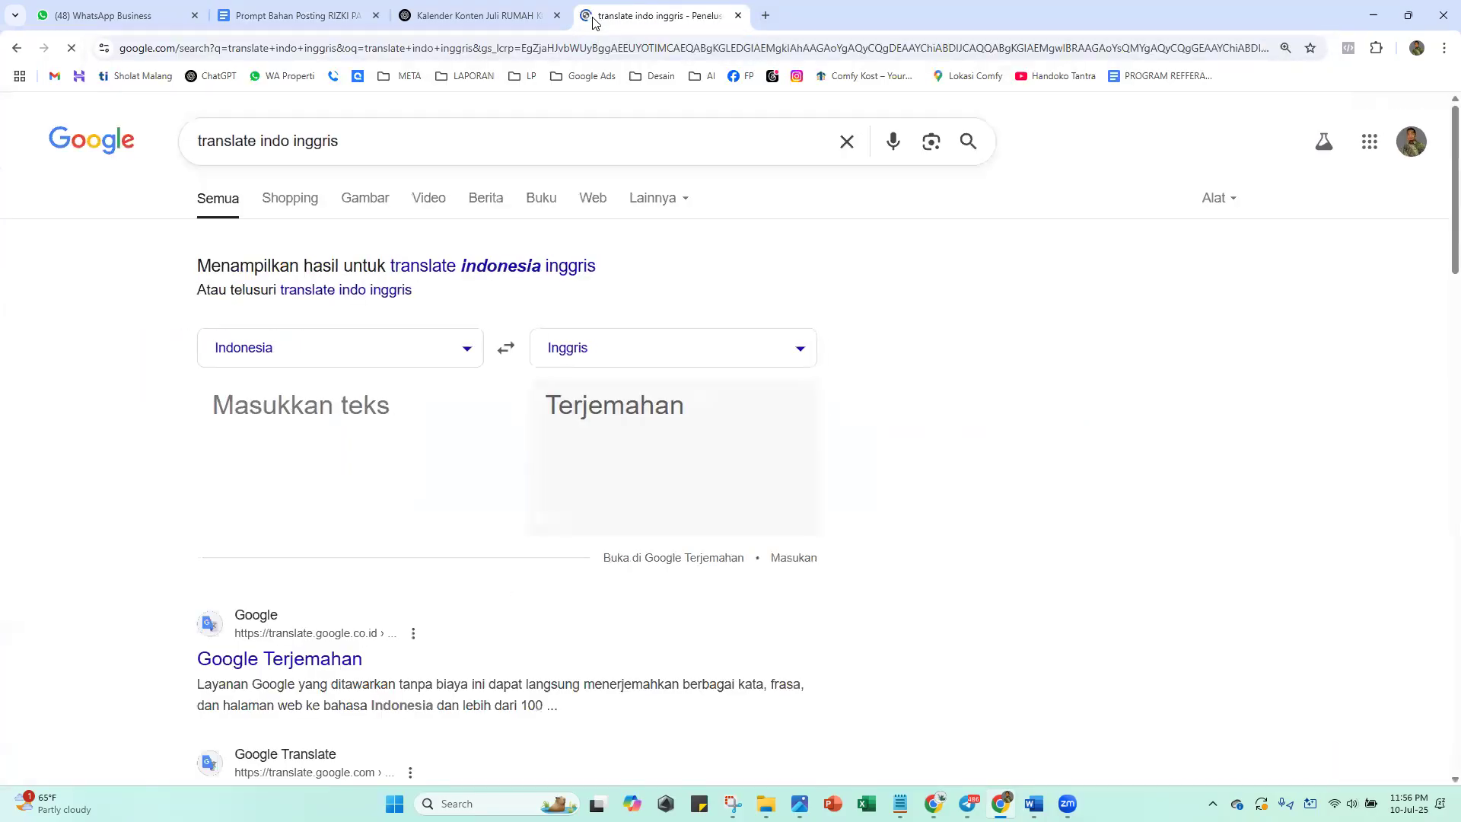
Copy the Prompt Tahap 1 text from the Google Docs document into Google's Indonesian-to-English translator
click(340, 16)
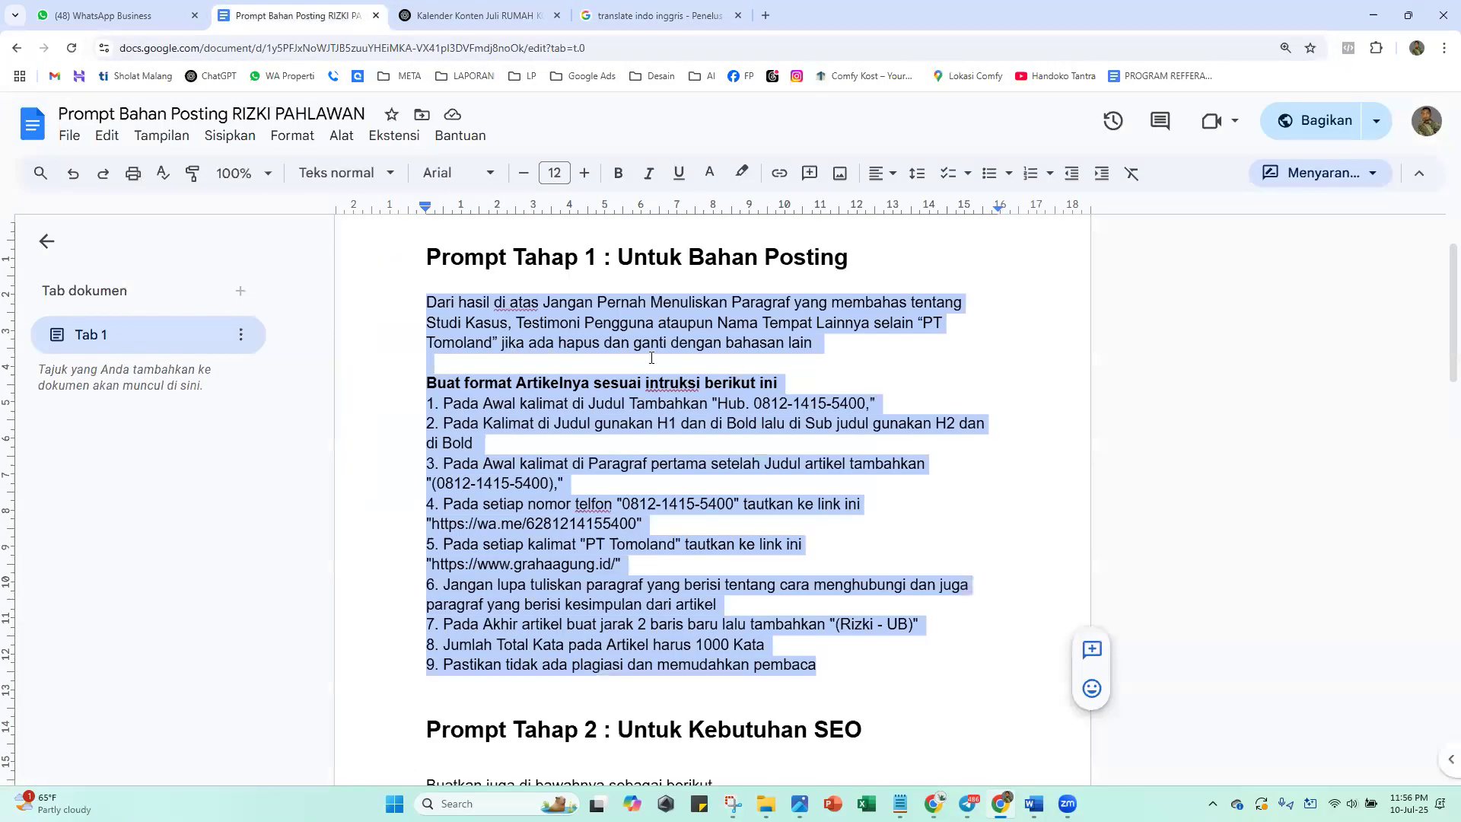
right_click(704, 344)
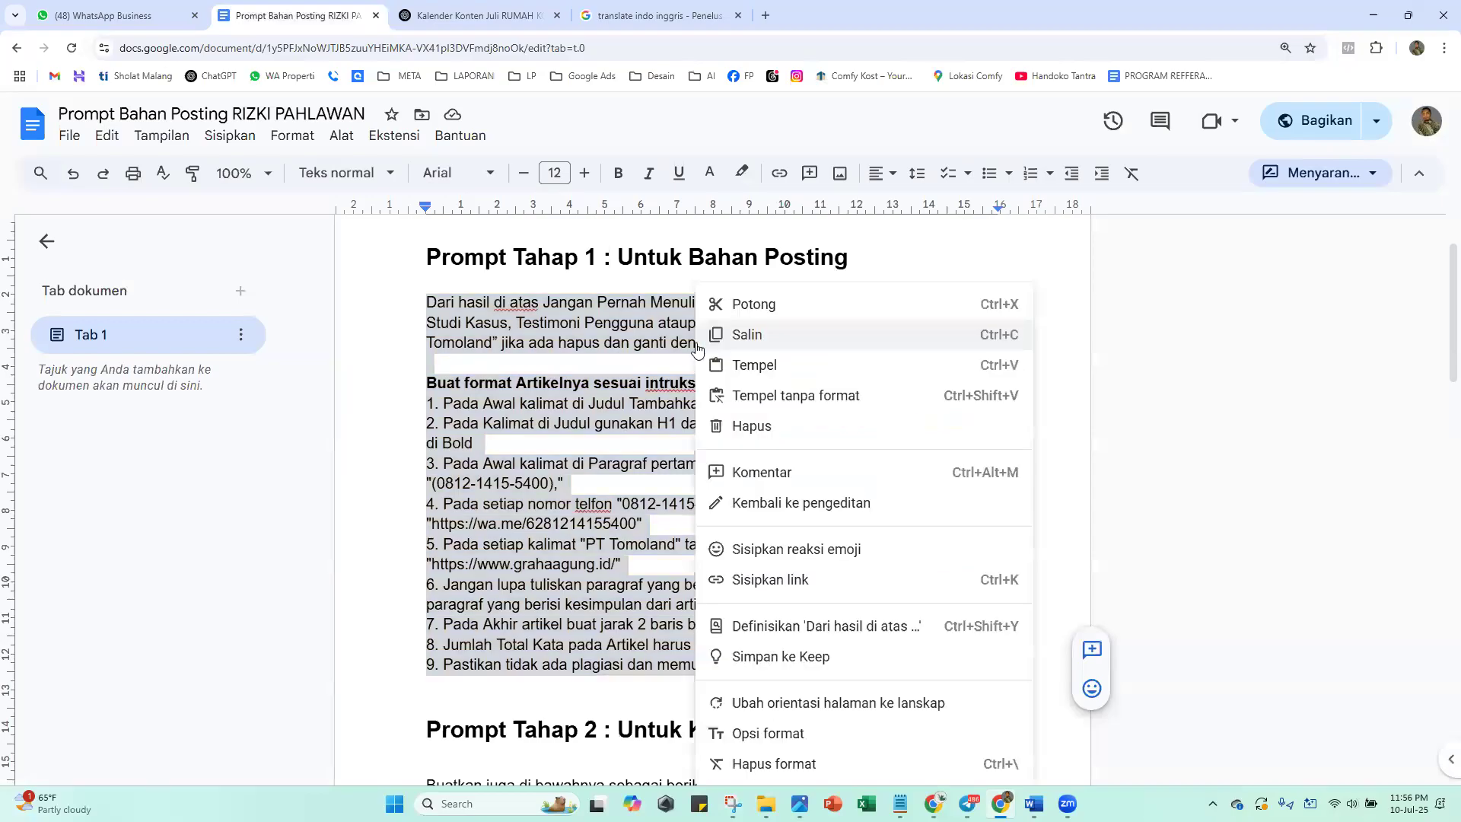
click(743, 334)
click(664, 15)
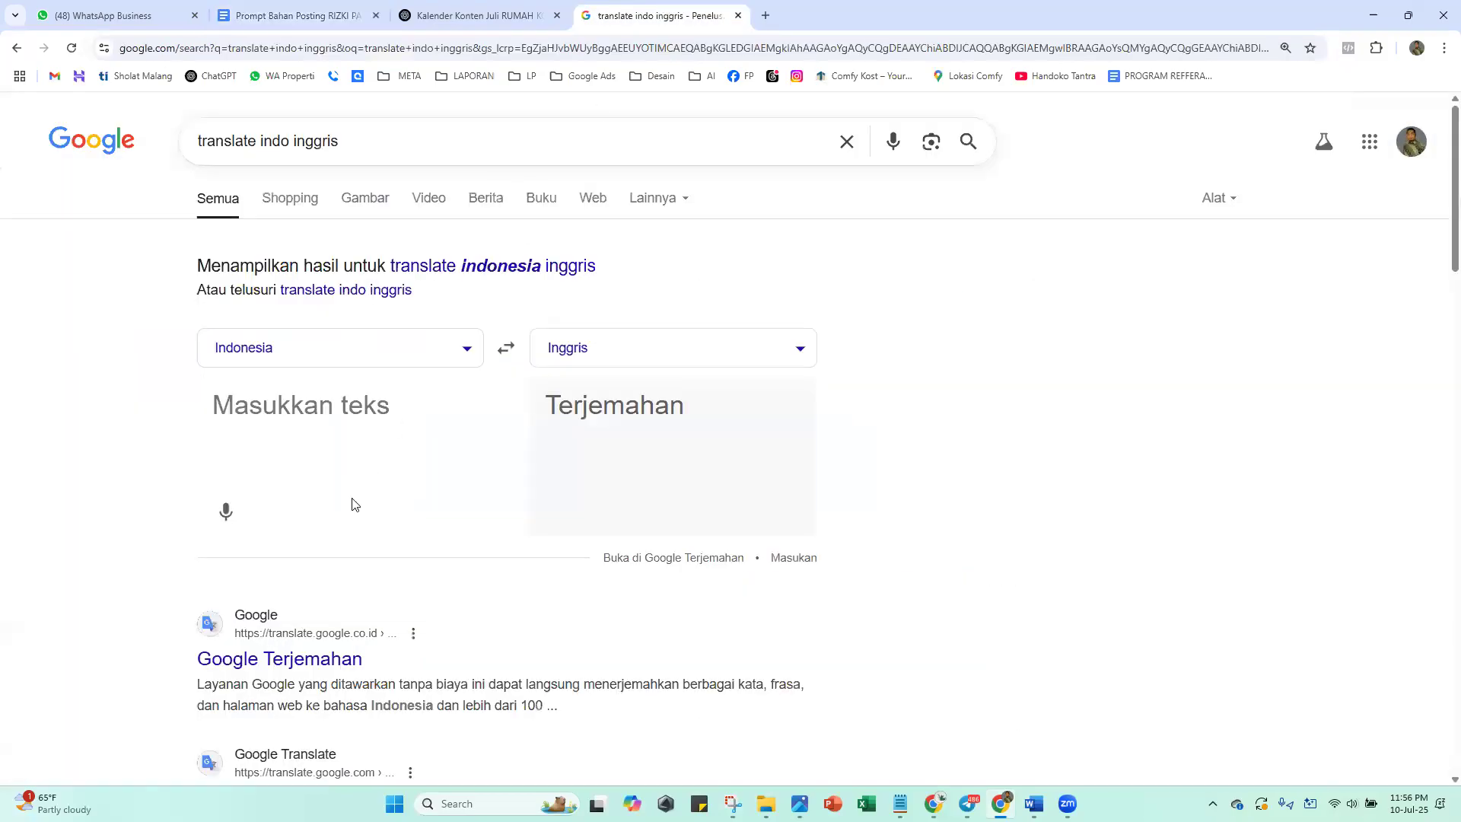
key(ctrl+v)
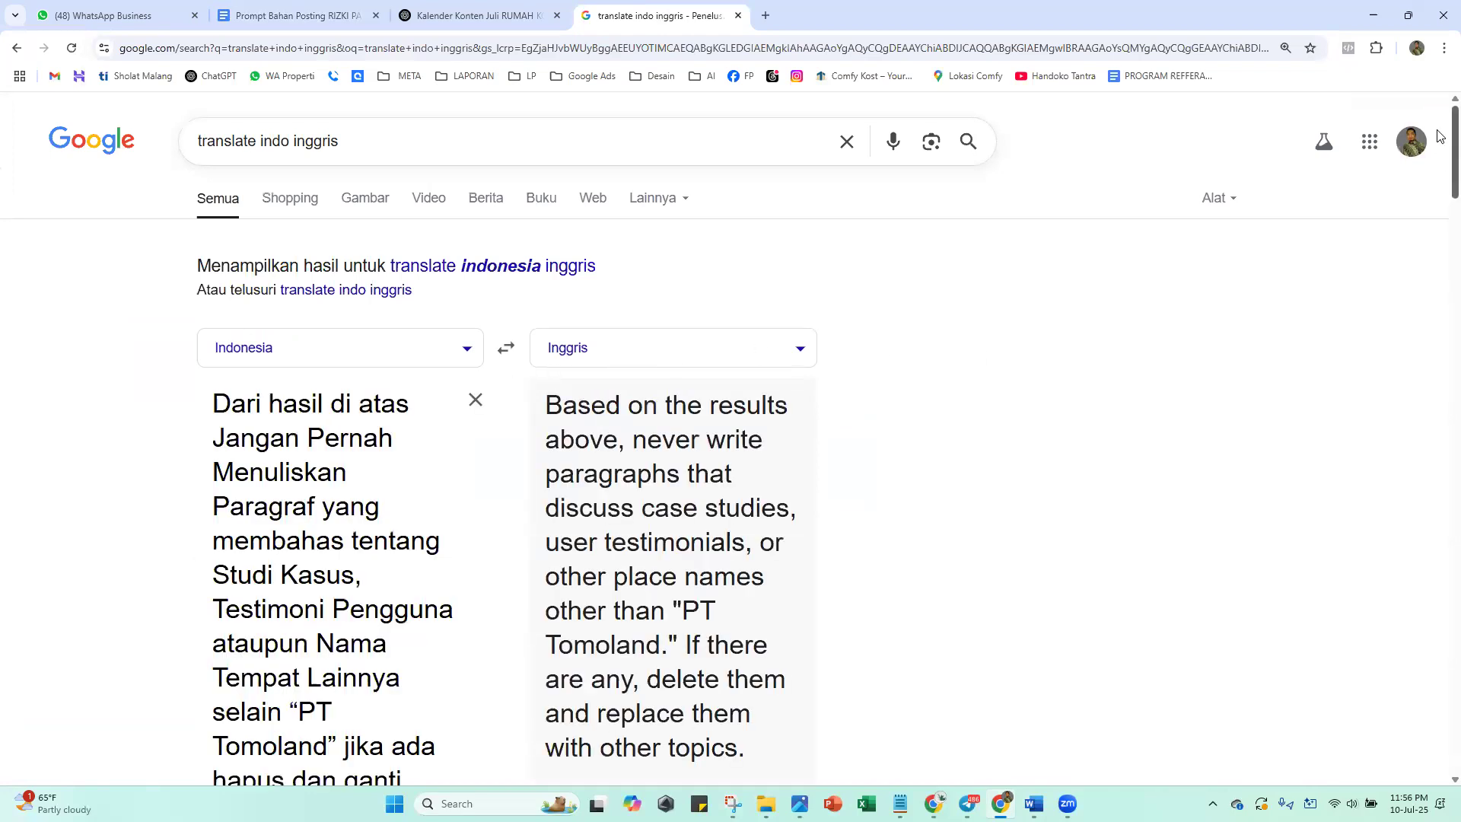
Copy the English translation into ChatGPT's "Anything else ChatGPT should know about you?" field and save the customization
scroll(1440, 185, down, 3)
drag(1440, 185, 906, 424)
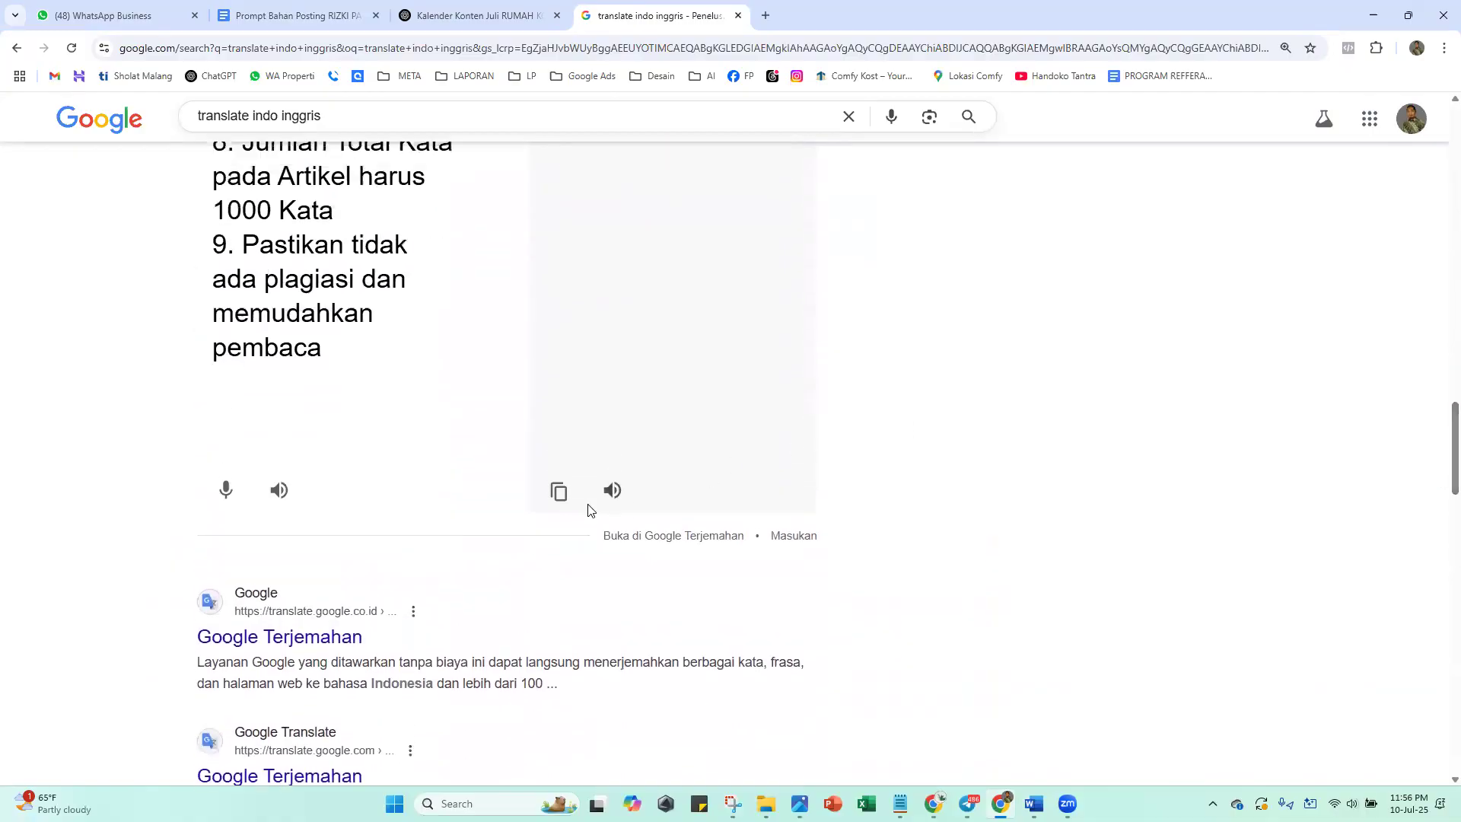
click(561, 493)
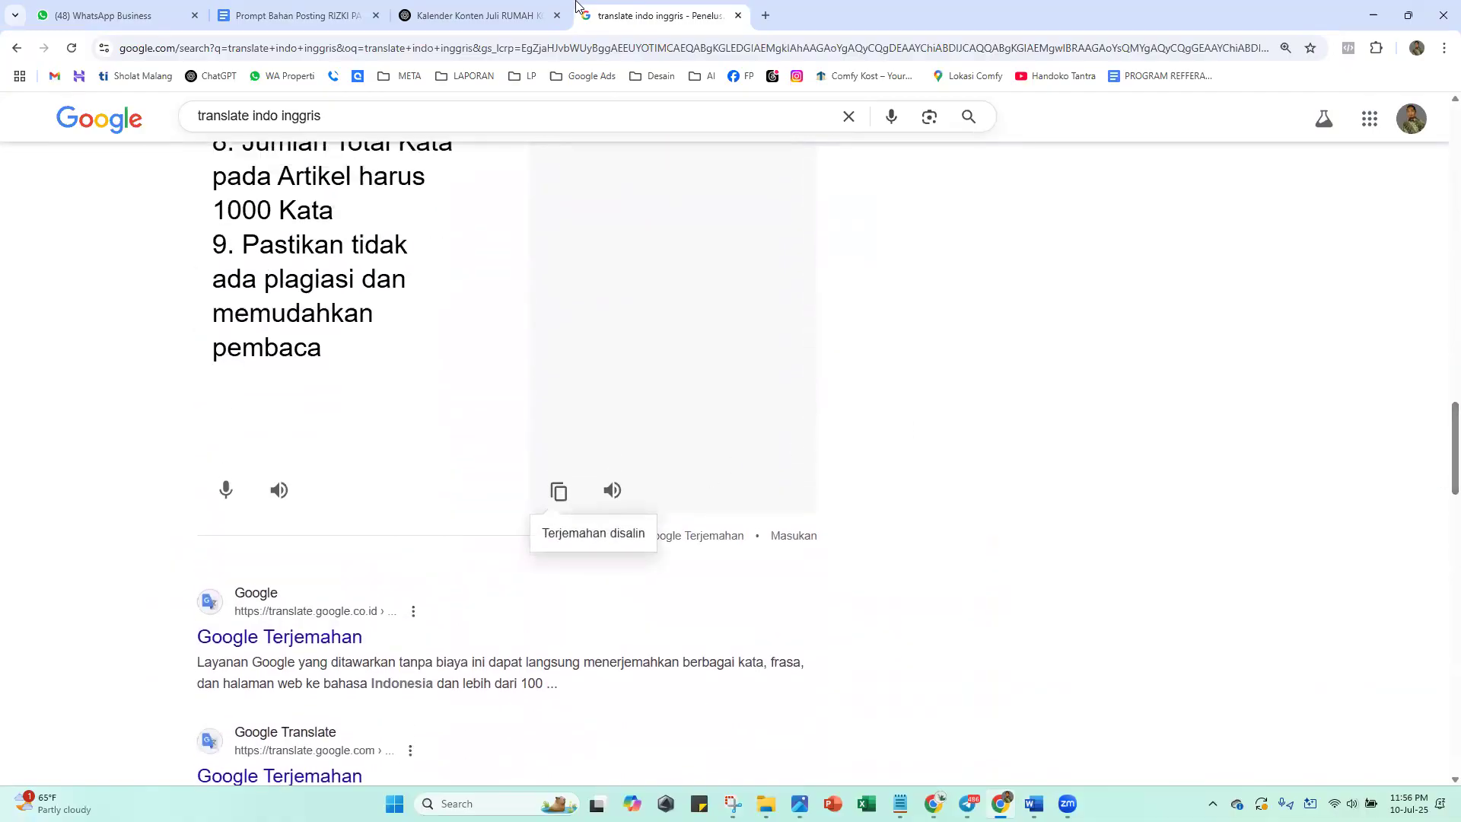
click(450, 9)
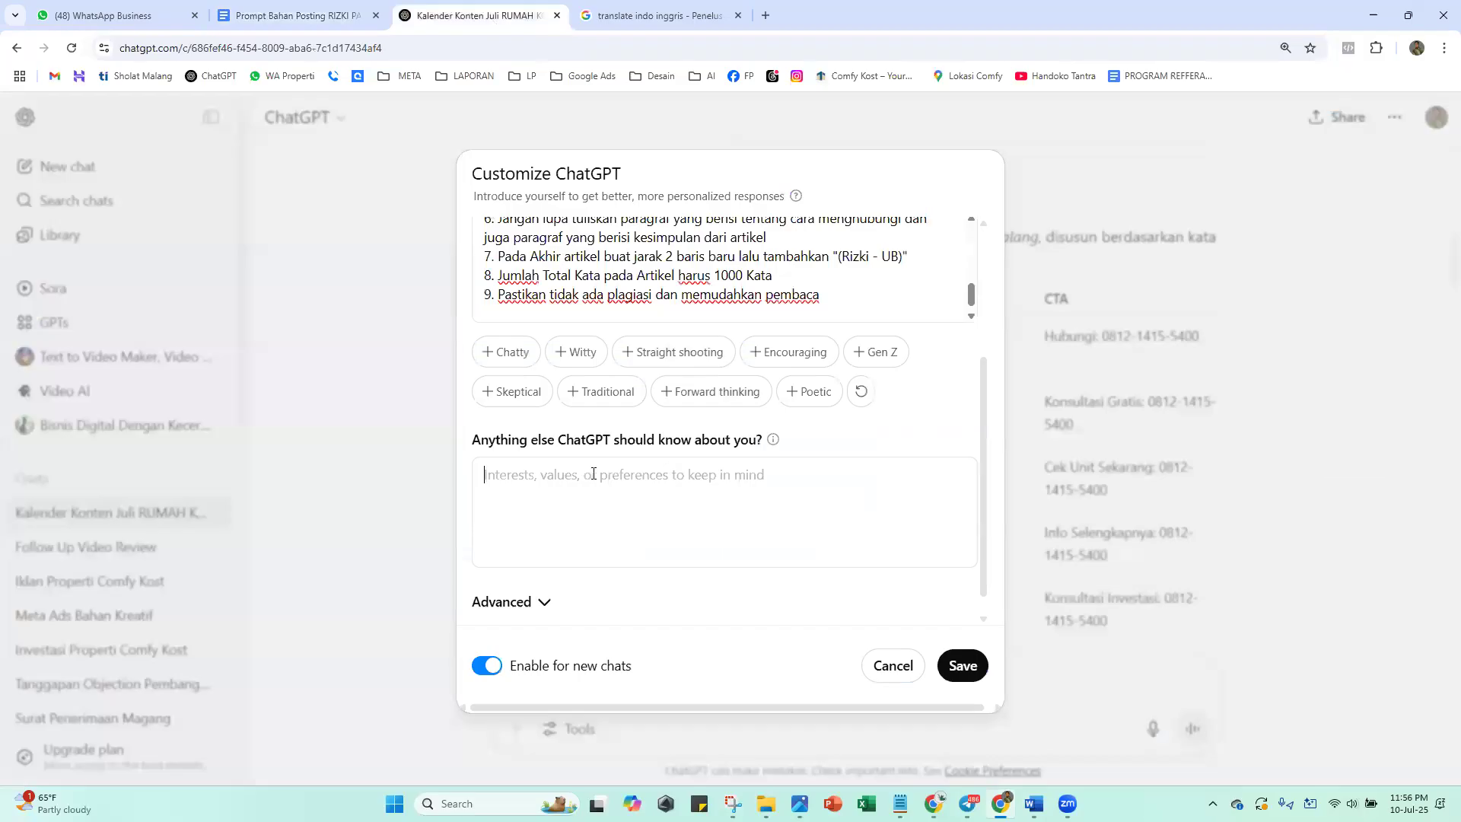
right_click(540, 480)
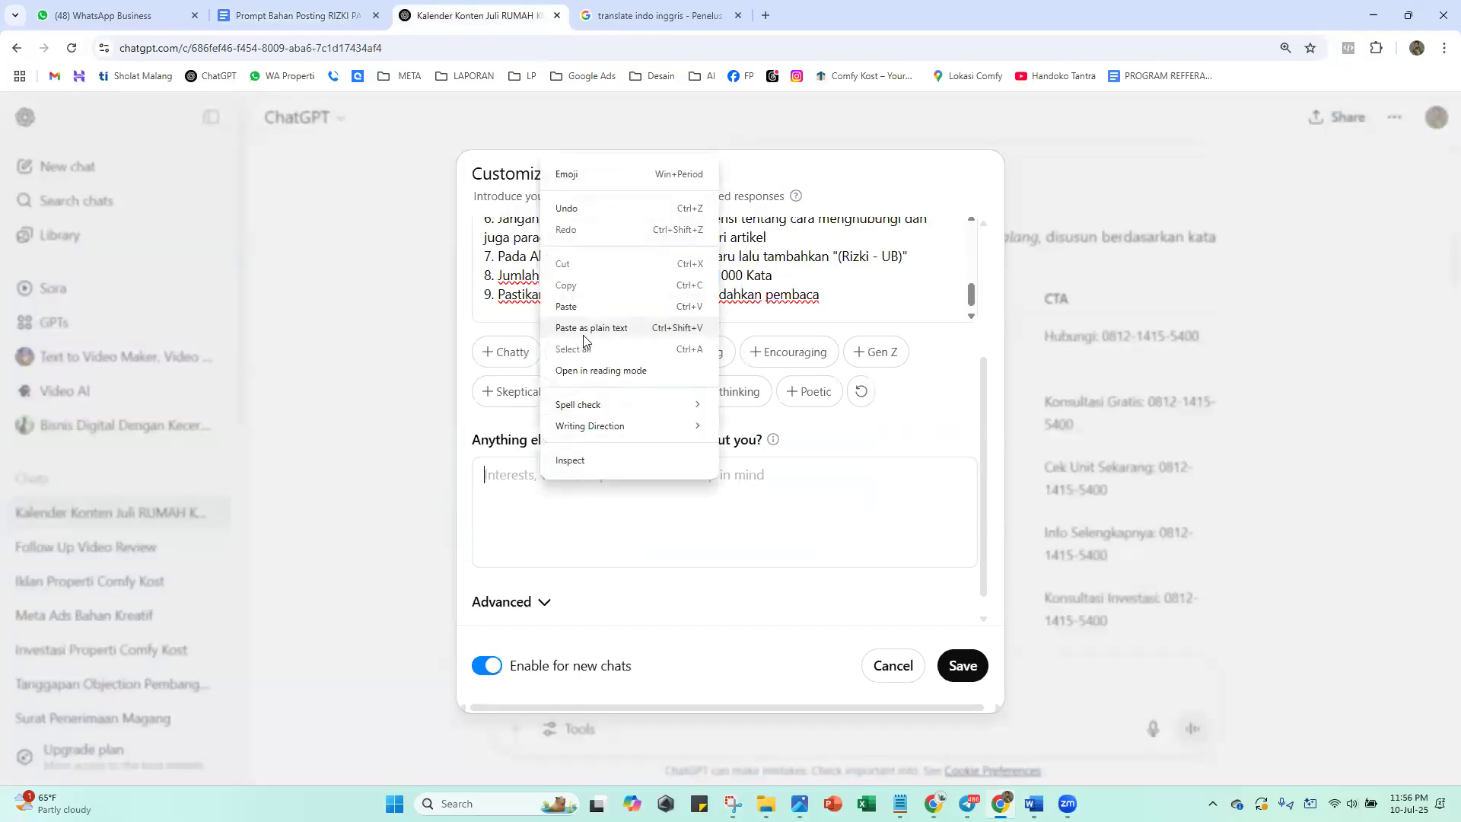
click(640, 306)
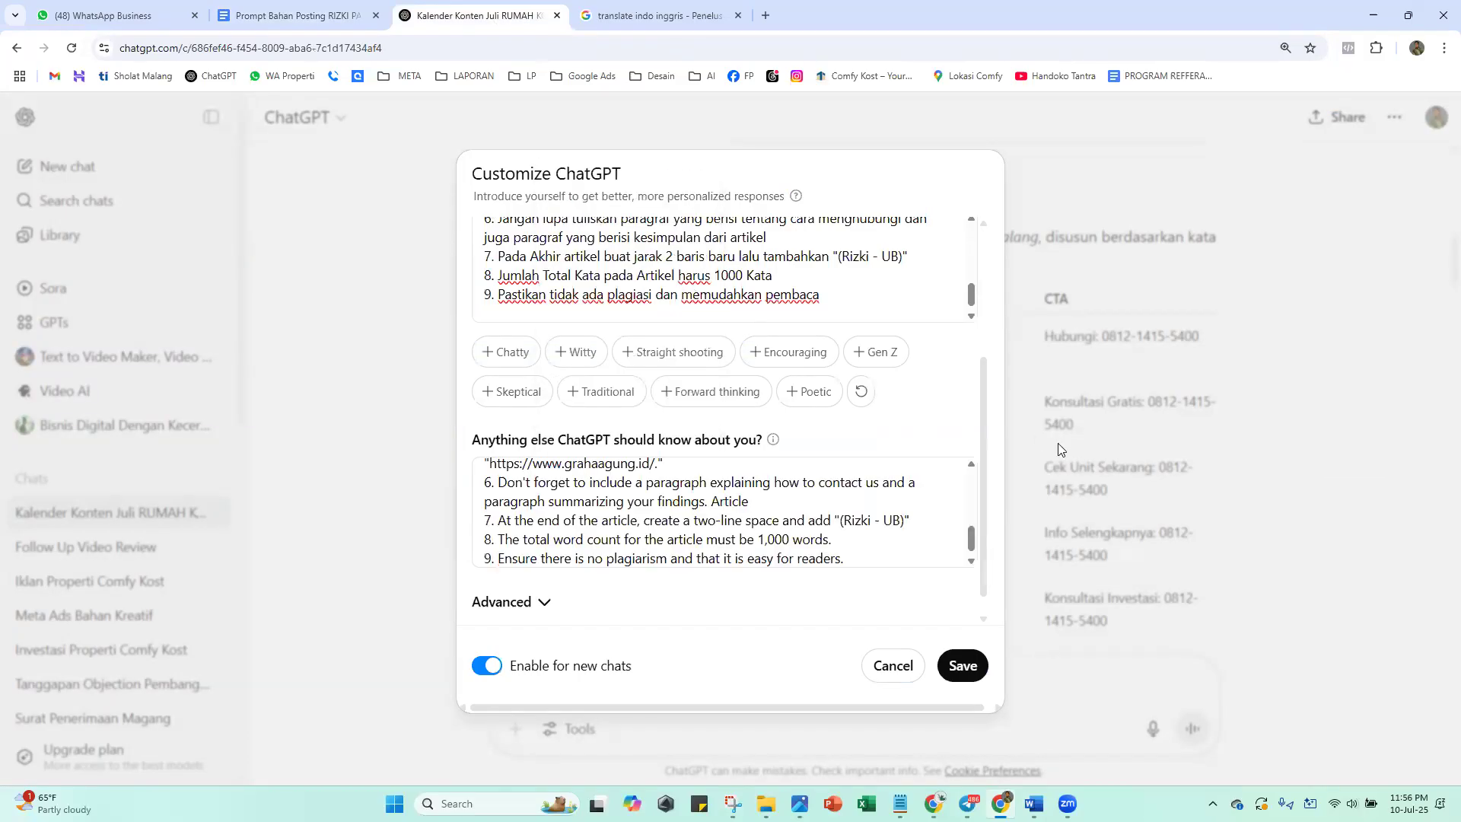
scroll(989, 456, down, 1)
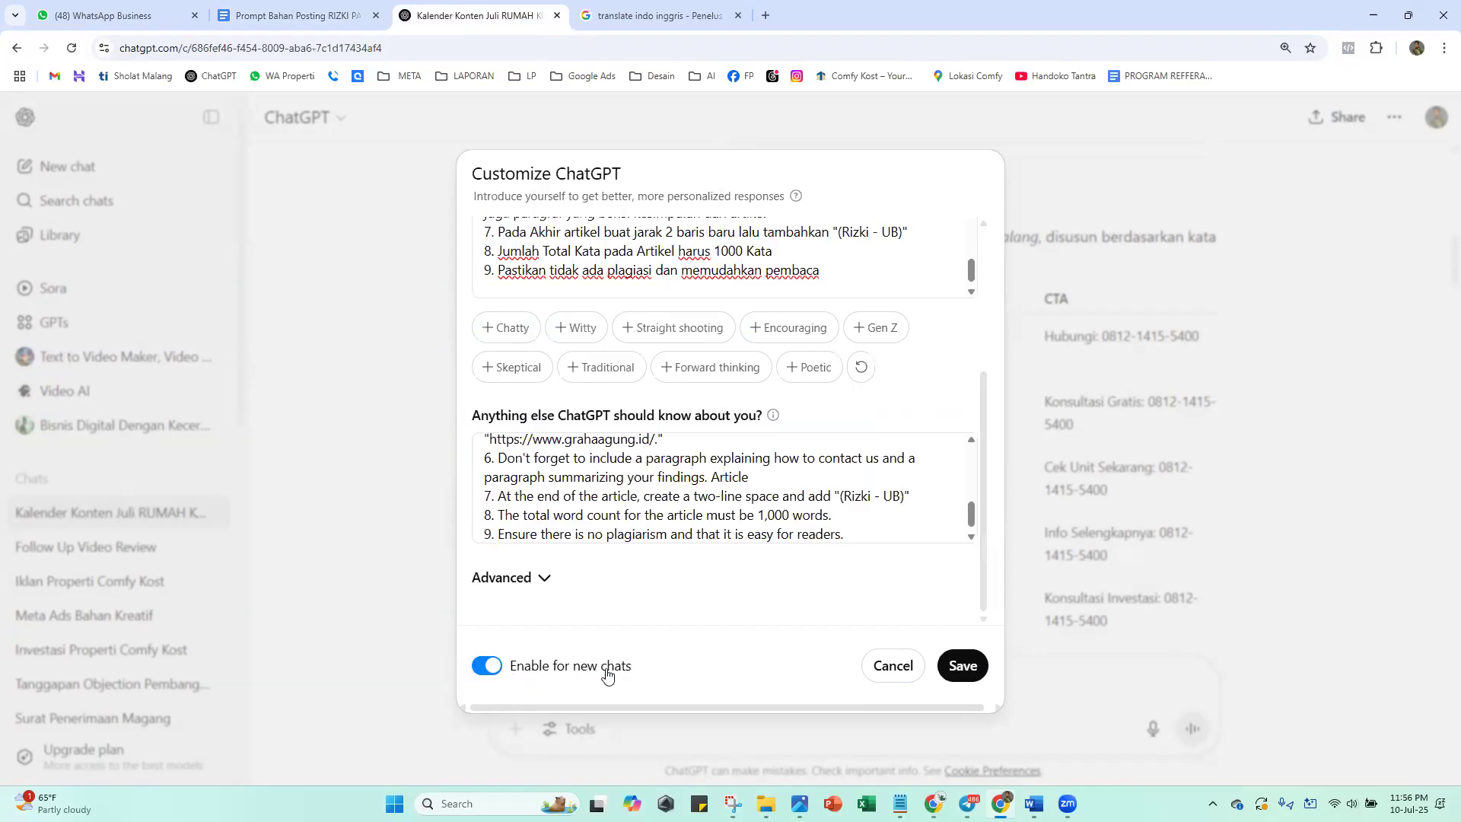
click(965, 666)
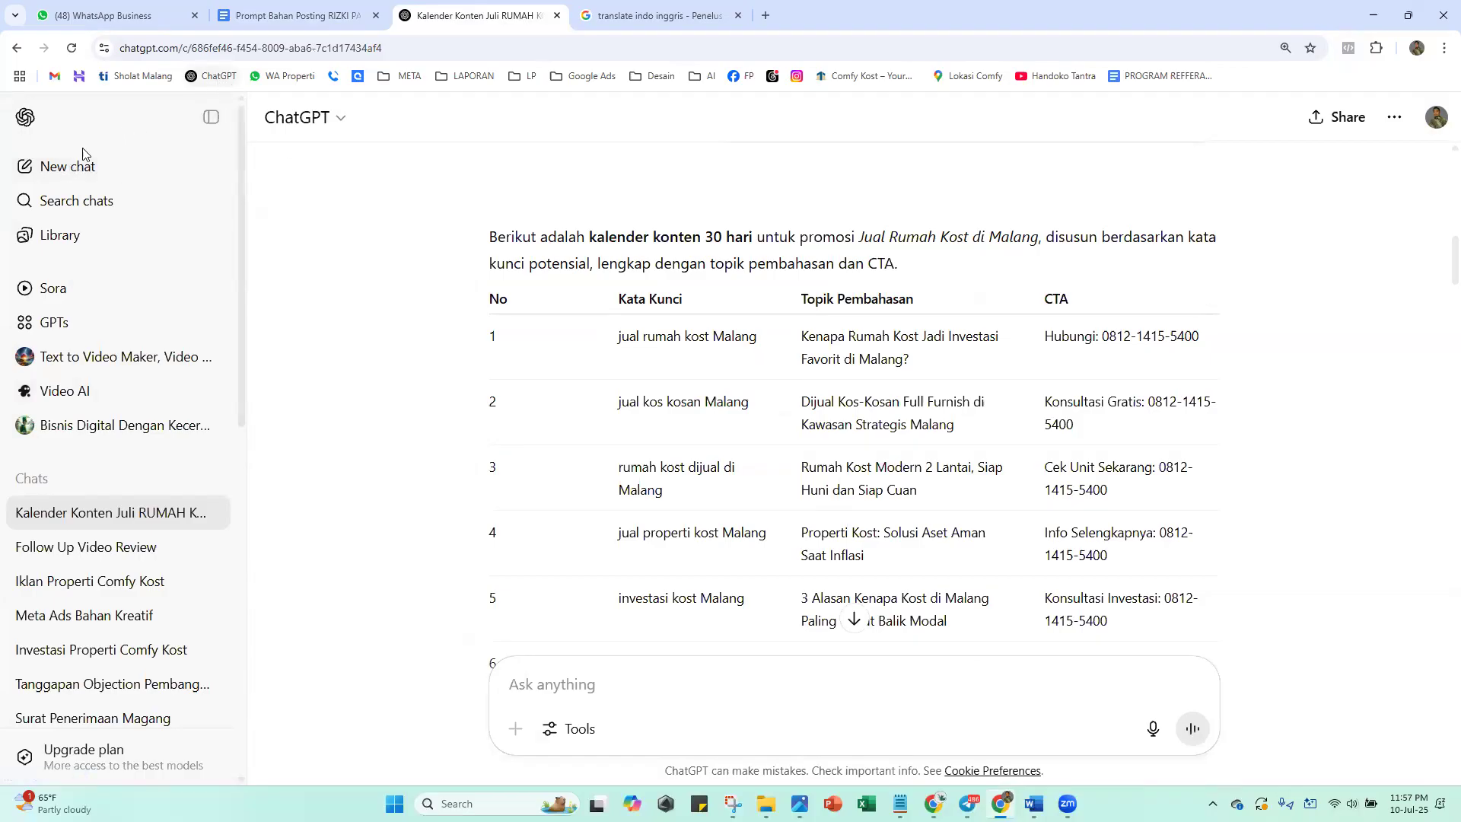
Start a new chat and send "buatkan artikel dengan kata kunci : jual rumah kost malang, konten peluang investasi rumah kost 2025"
click(63, 168)
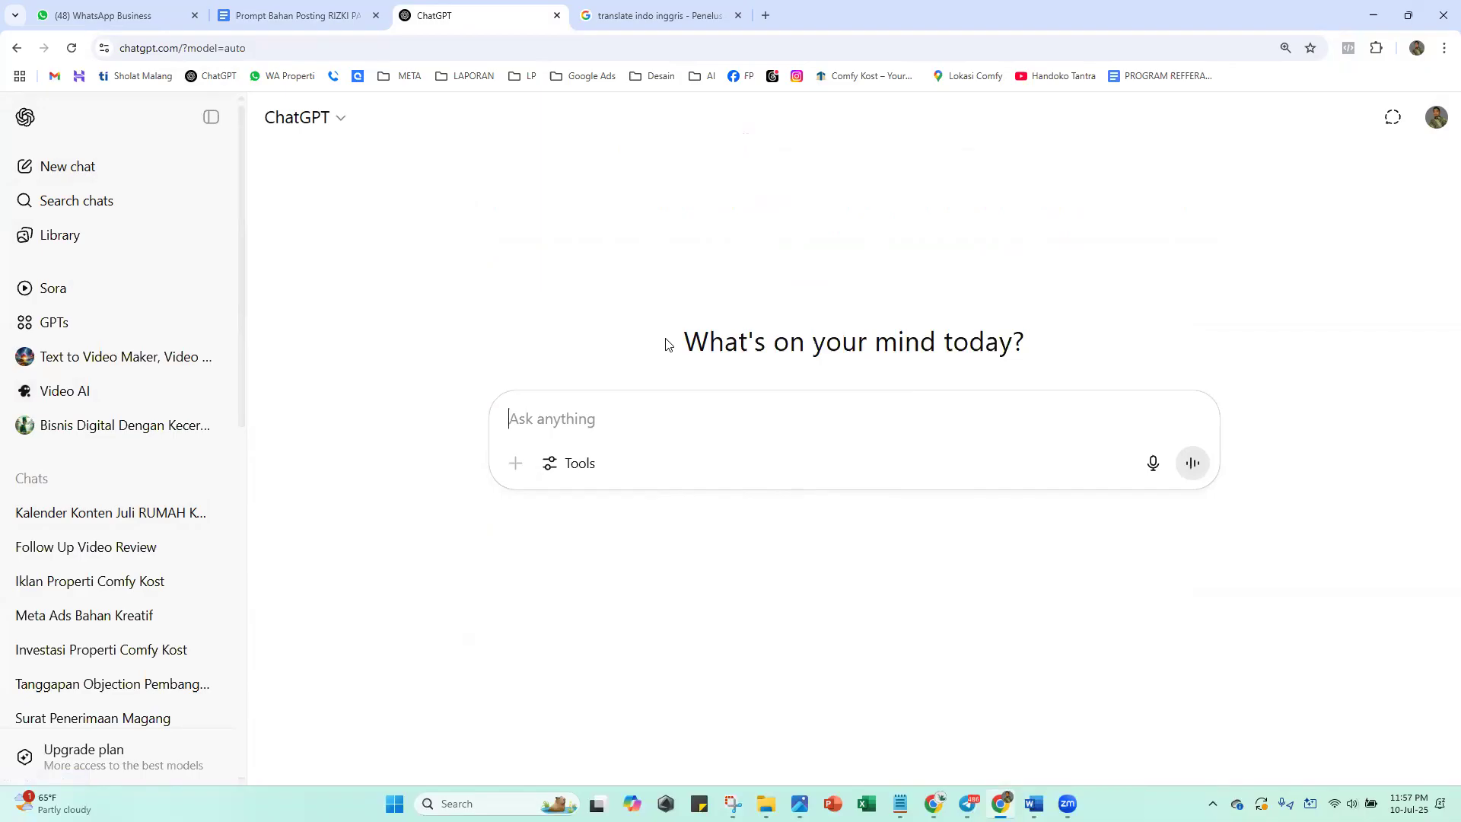
text(buatkan )
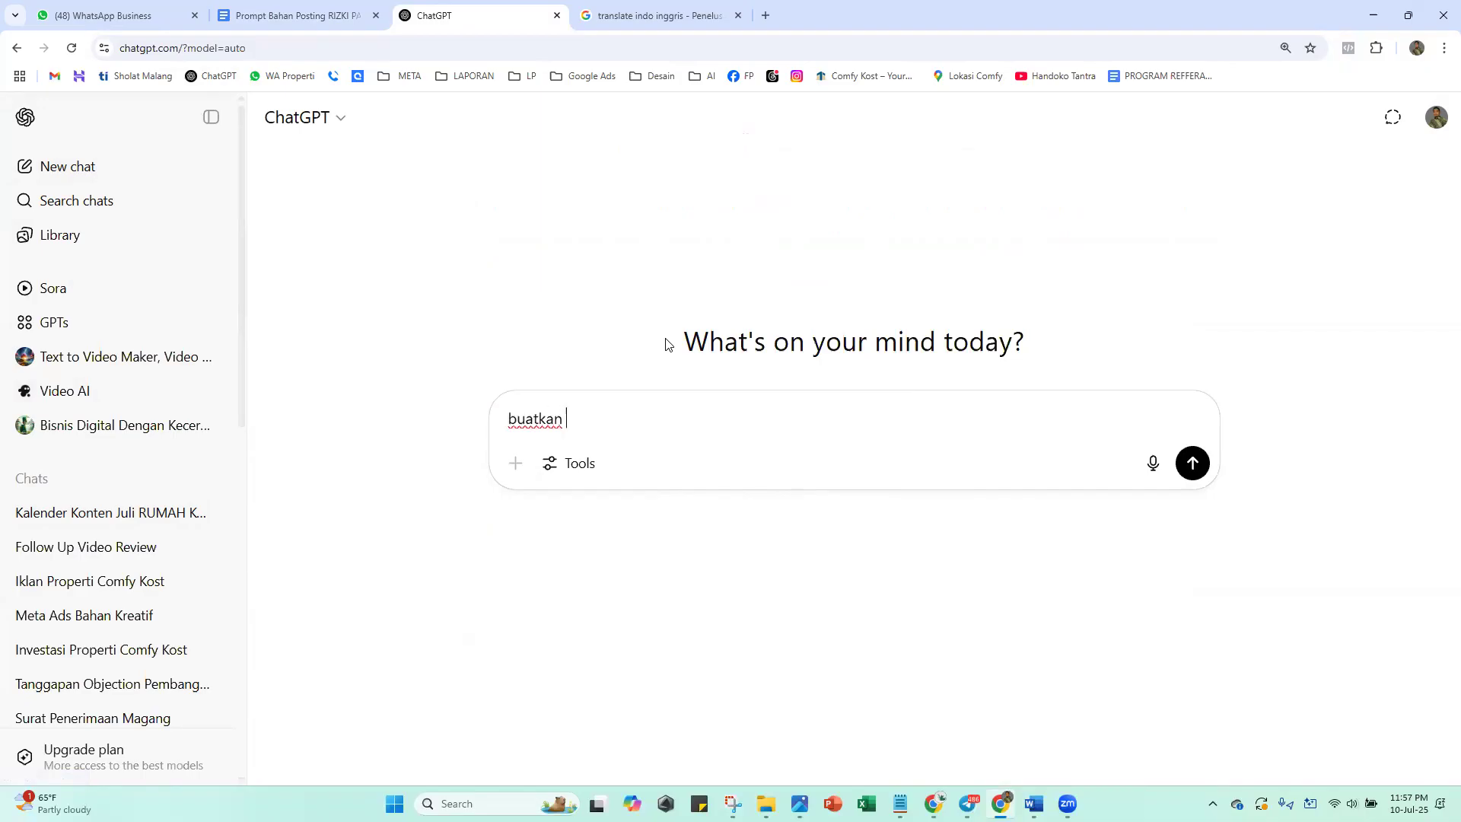
text(artikel dengan j)
text(akata kunci)
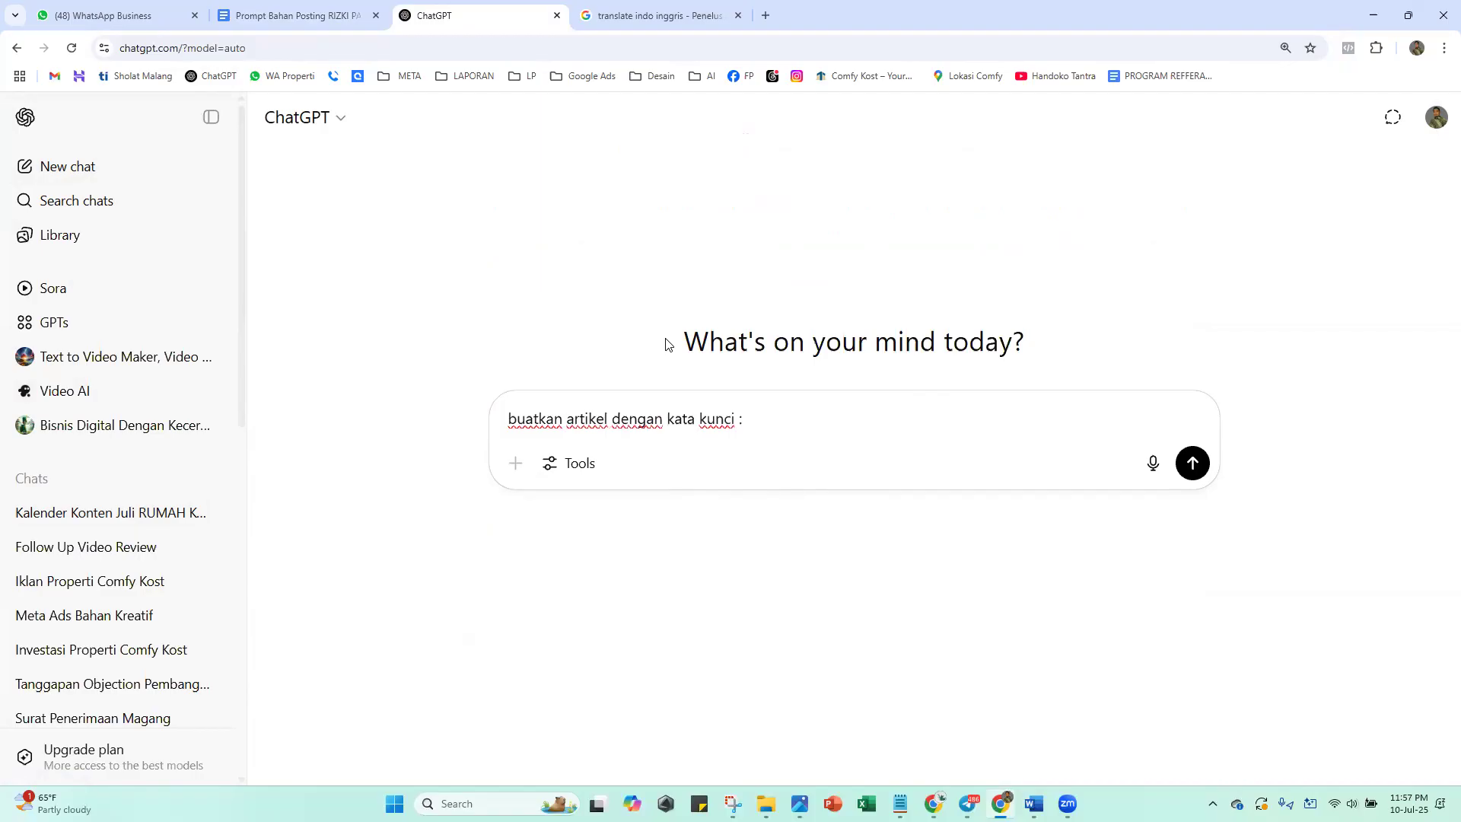
text( : jual rumah kost malanf)
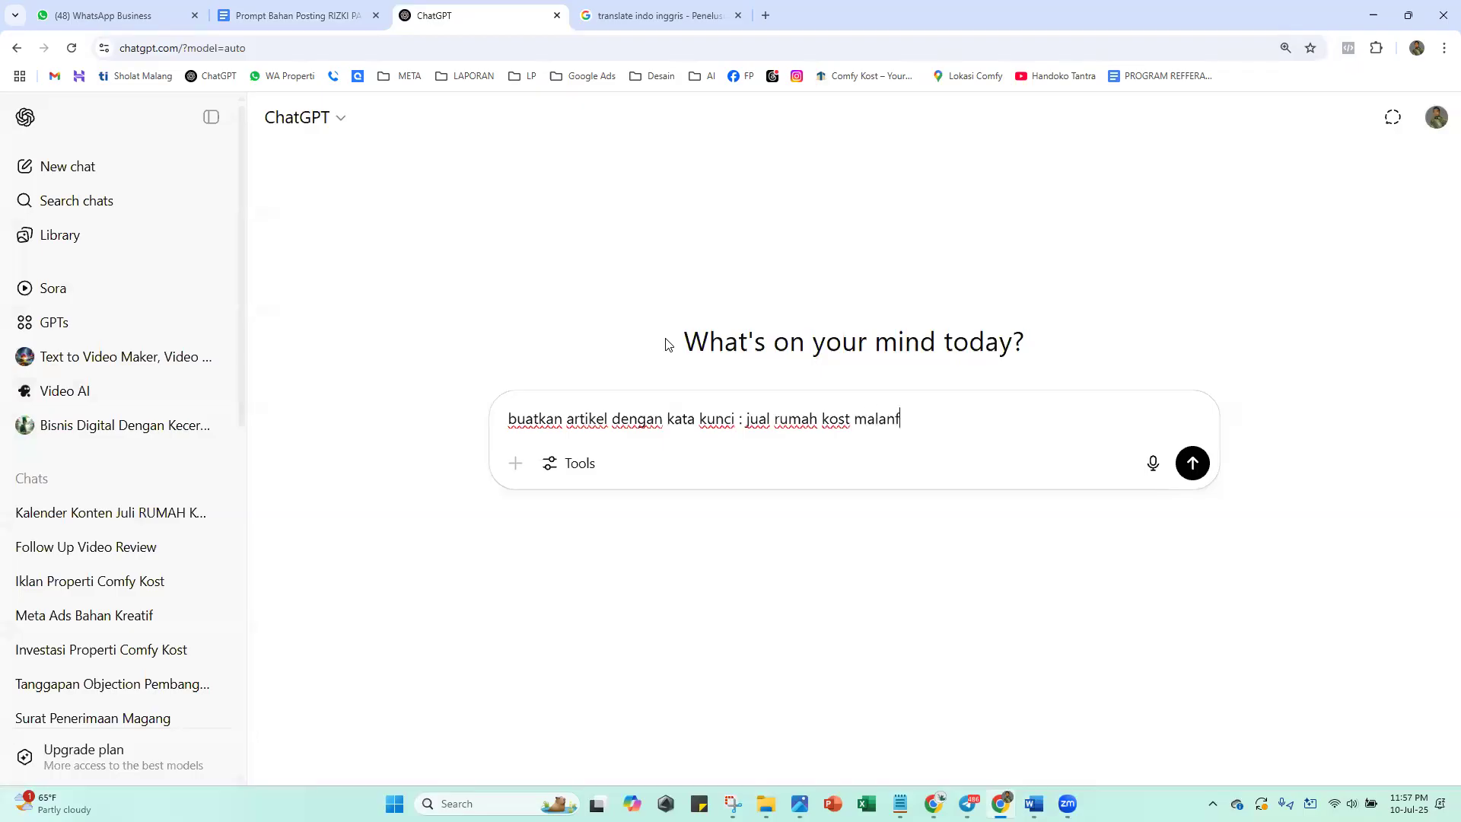
key(BackSpace)
text(g,)
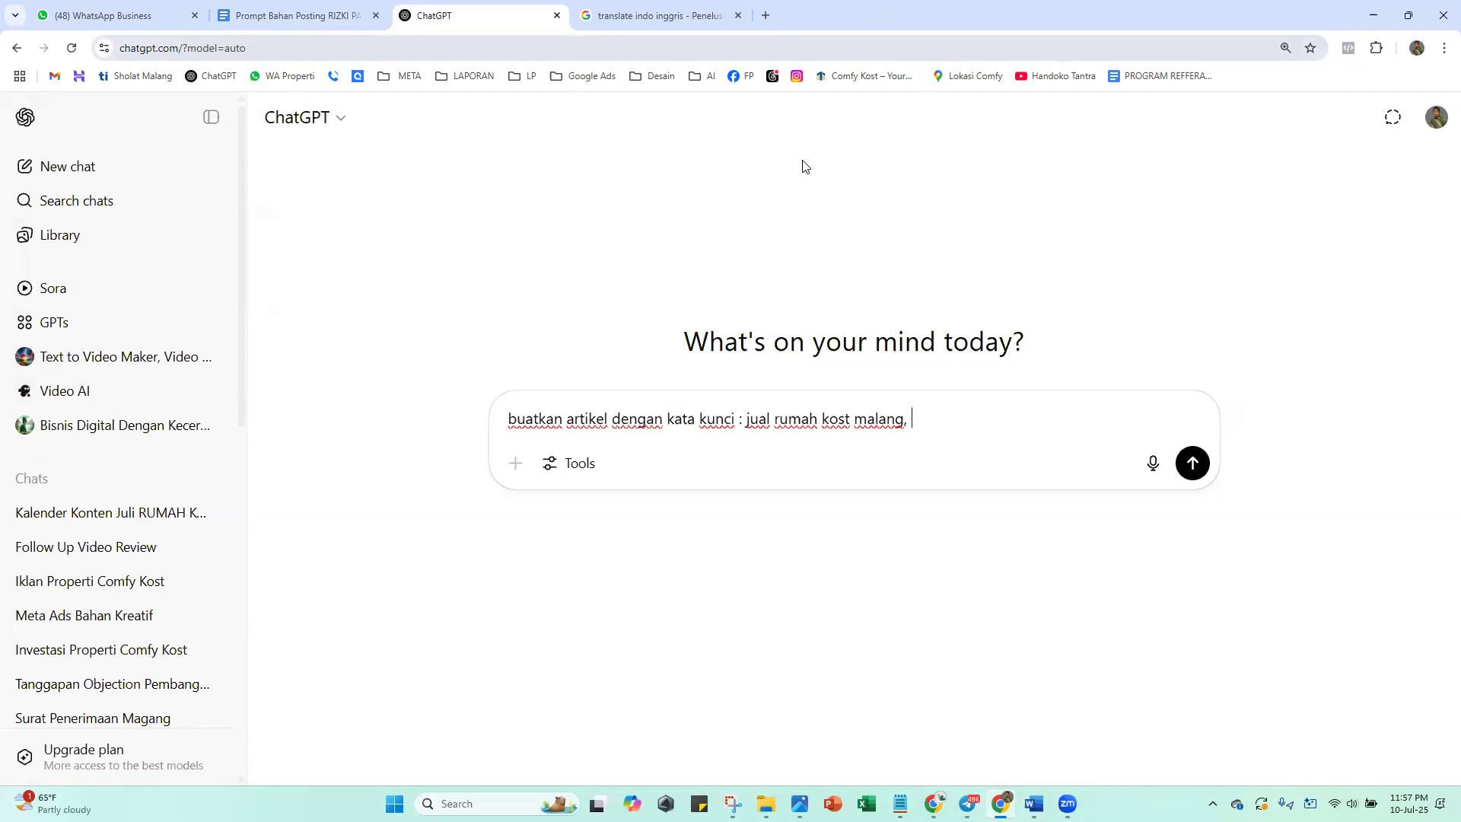
text(konten peluang inve)
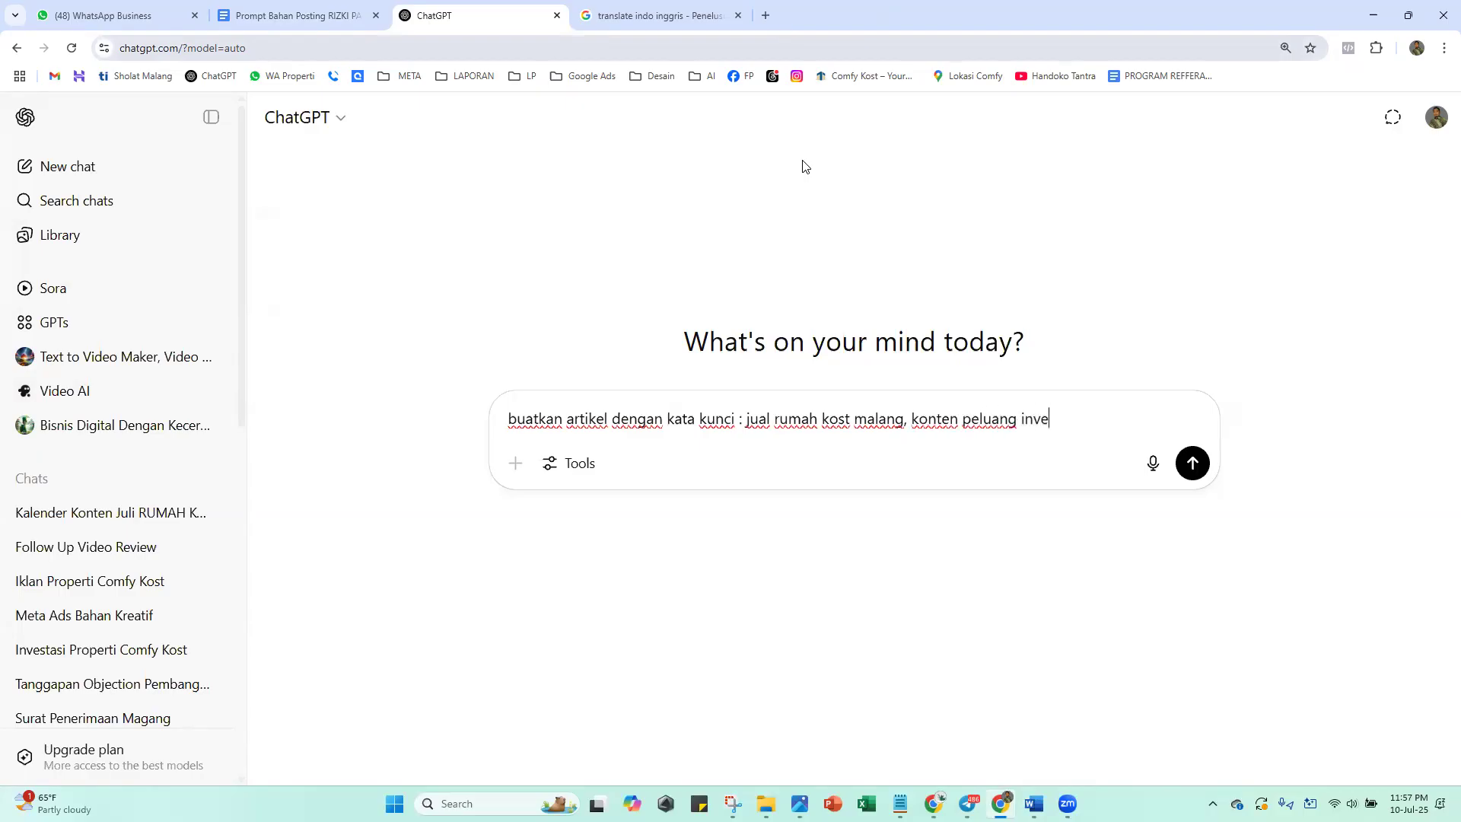
text(stasi rumah kost 2025)
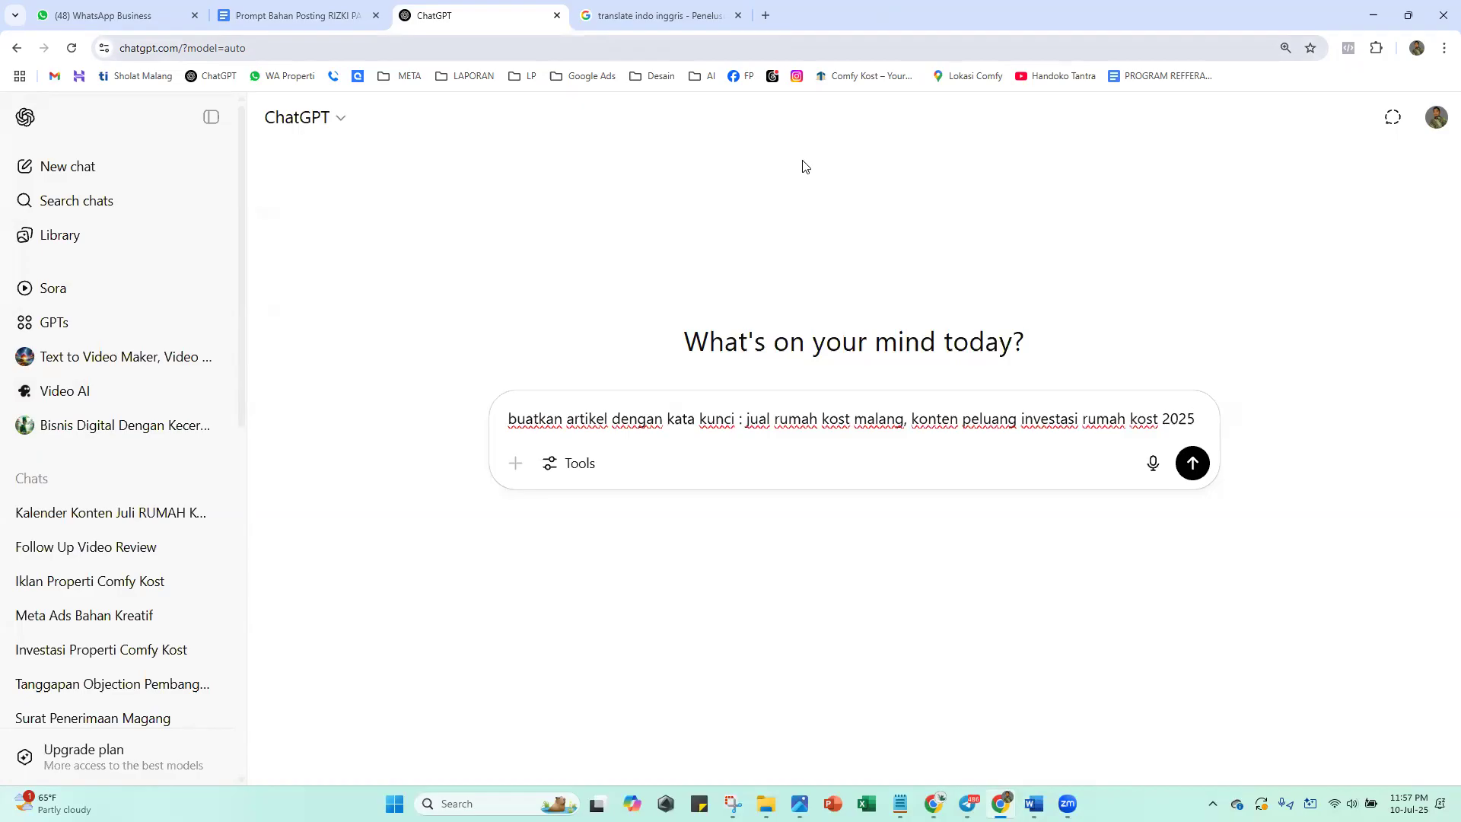
key(Return)
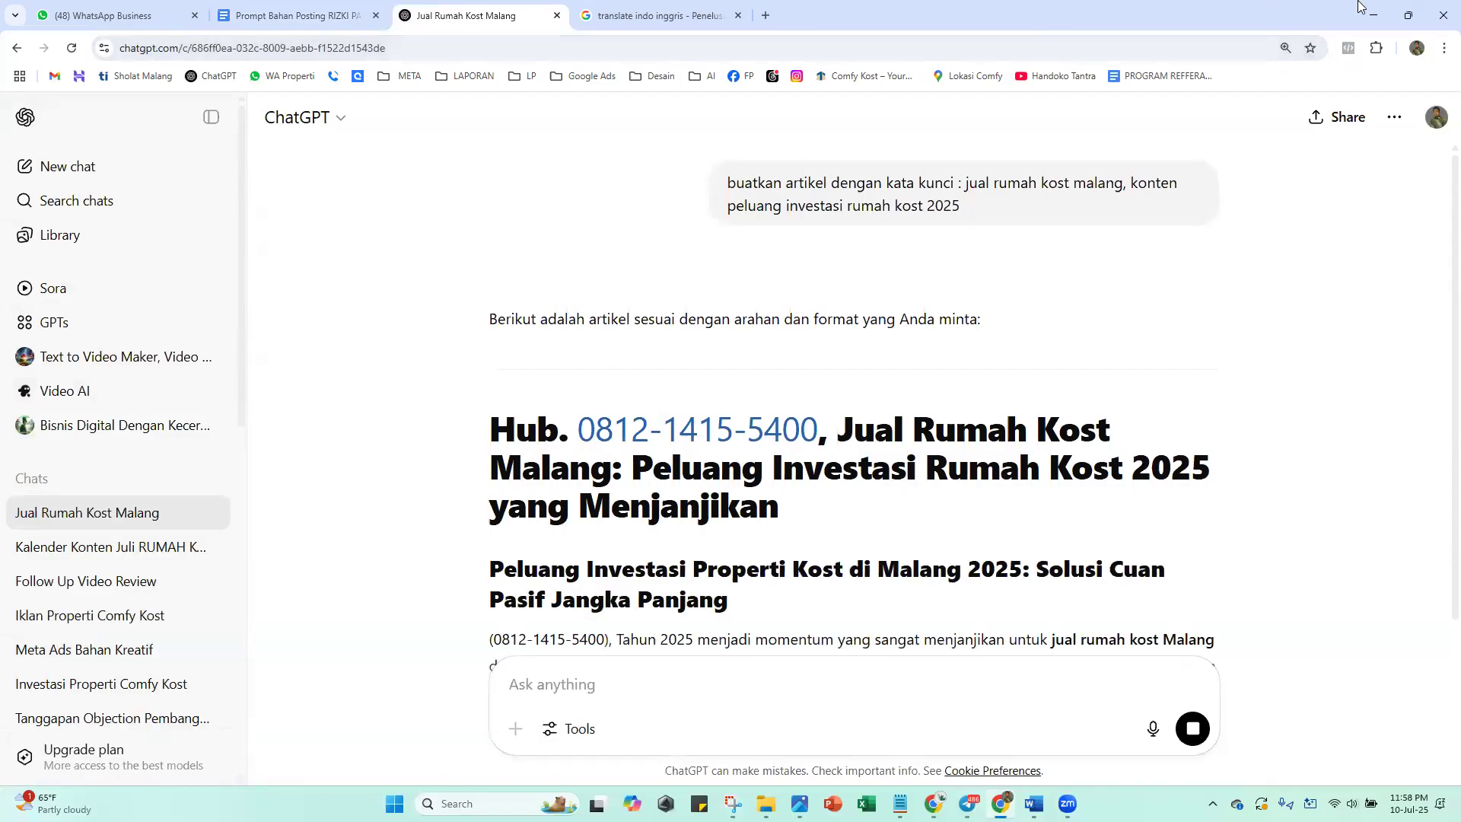
Examine the opening of the generated article, checking the "Hub." contact number and its link in the title
drag(1436, 250, 1436, 265)
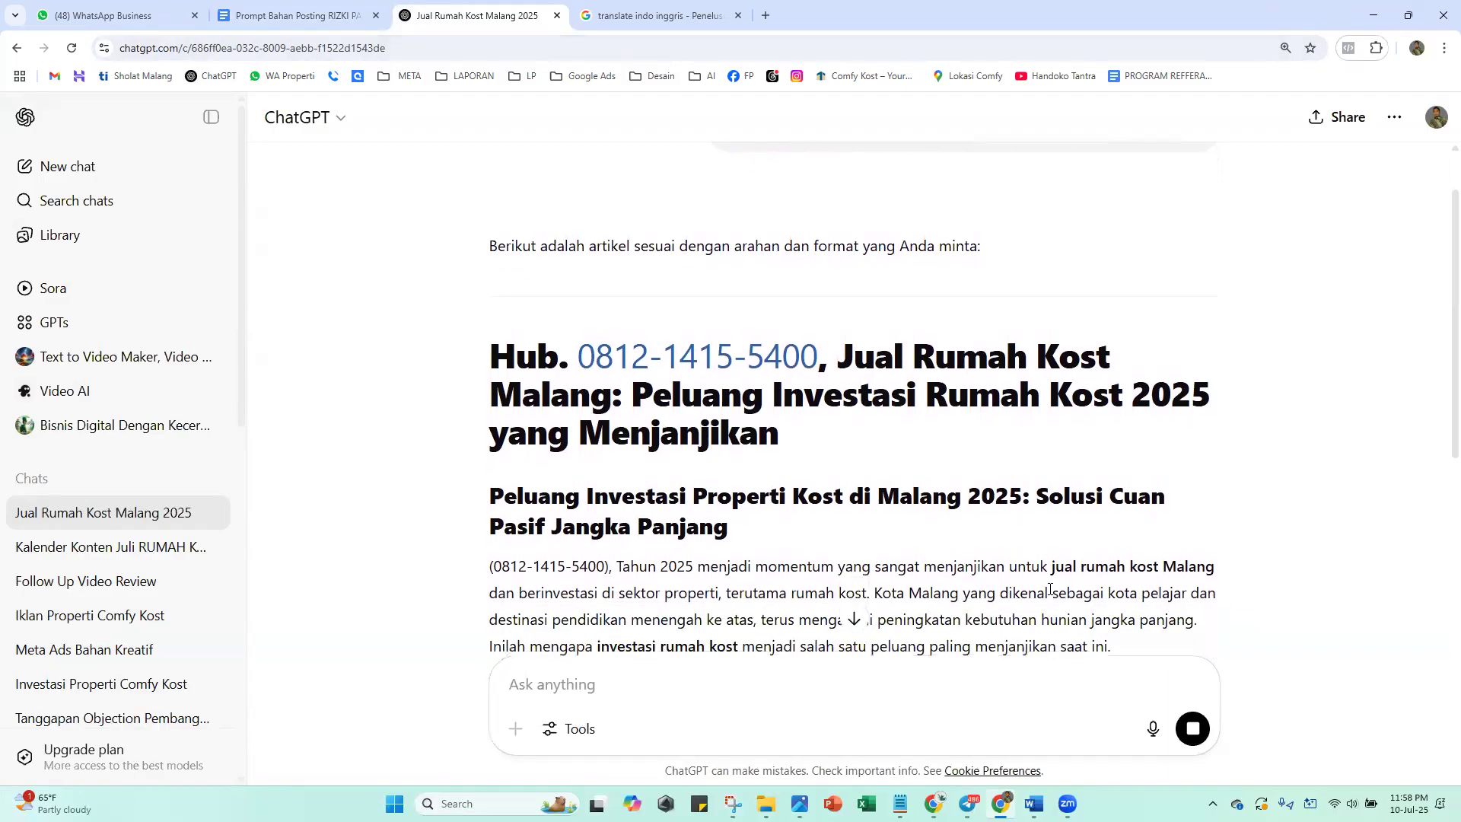
mouse_move(1033, 799)
drag(518, 356, 732, 357)
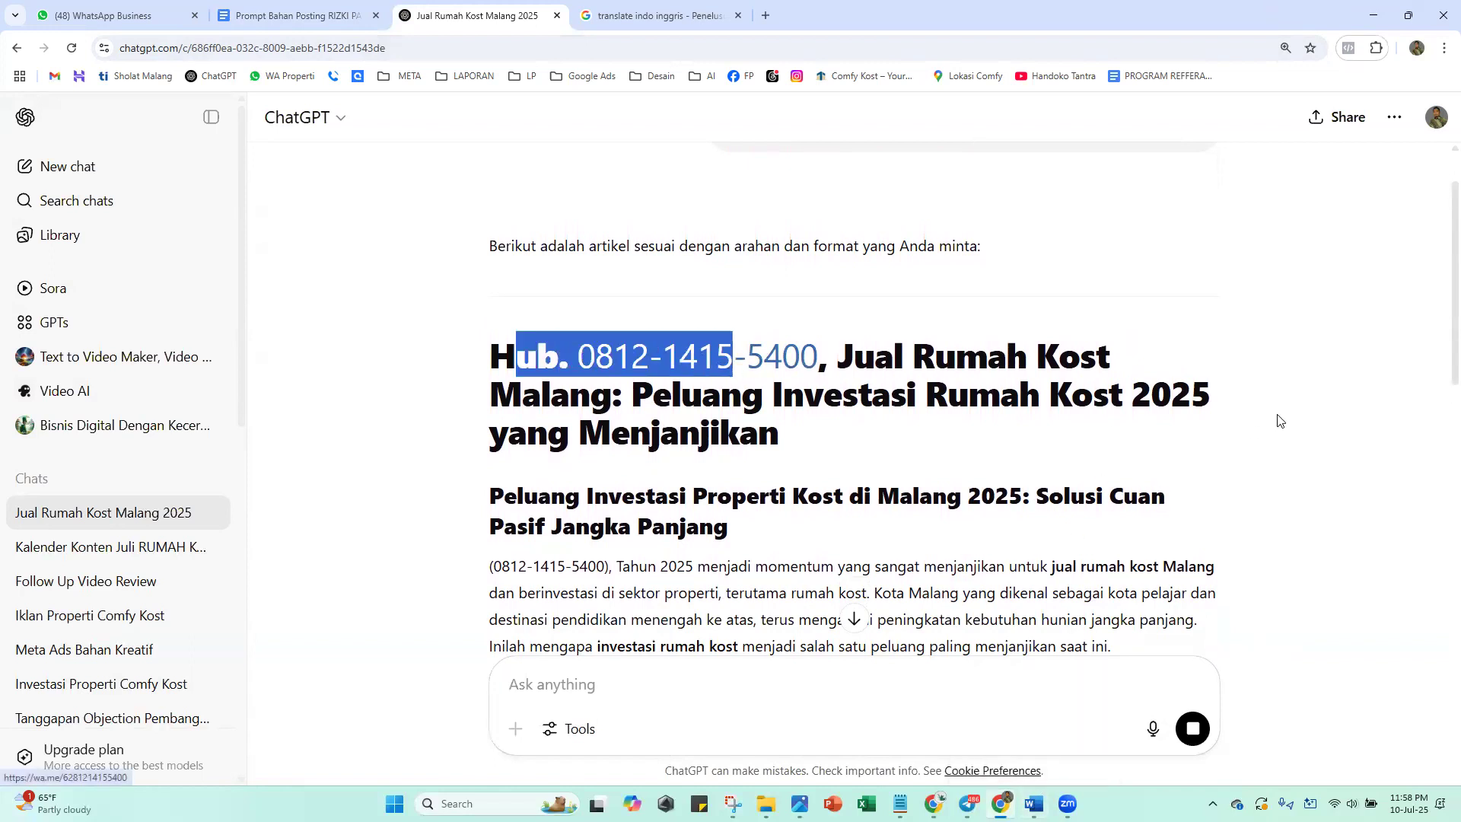
click(1122, 432)
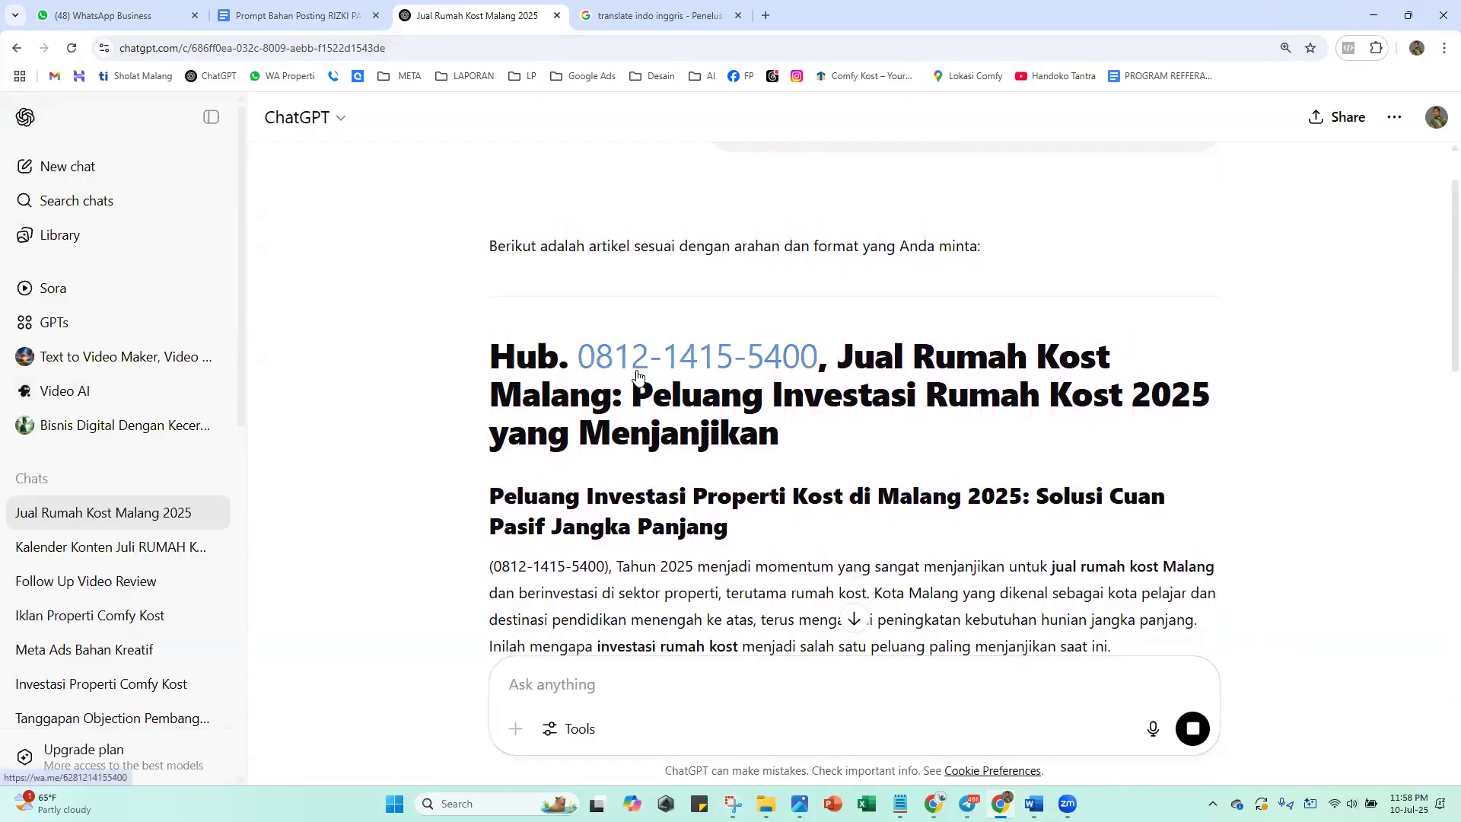
Compare rule 1 of Prompt Tahap 1 in the Google Docs document with the "Hub." contact prefix in the ChatGPT article's title
click(318, 15)
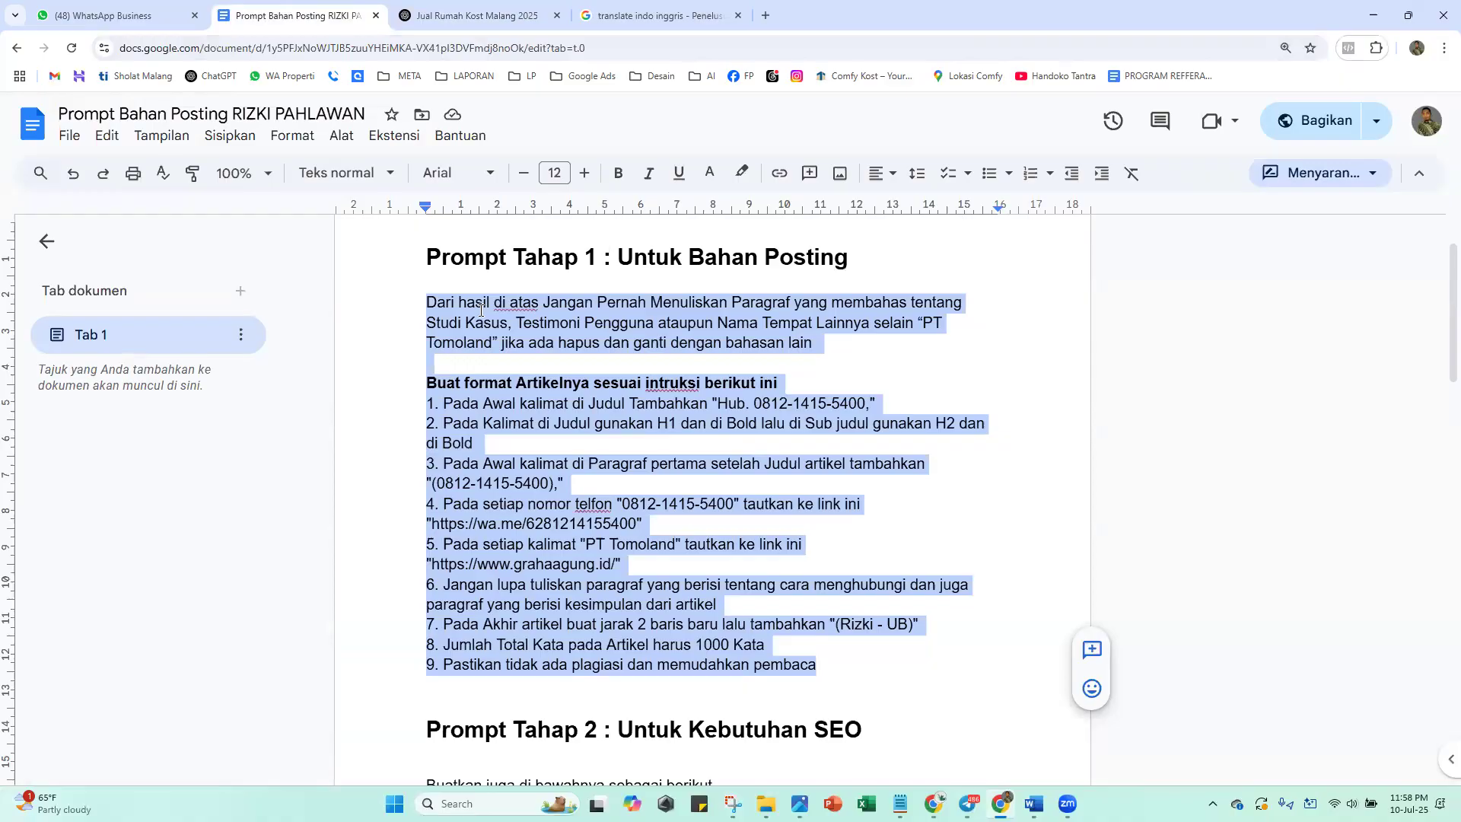
click(553, 365)
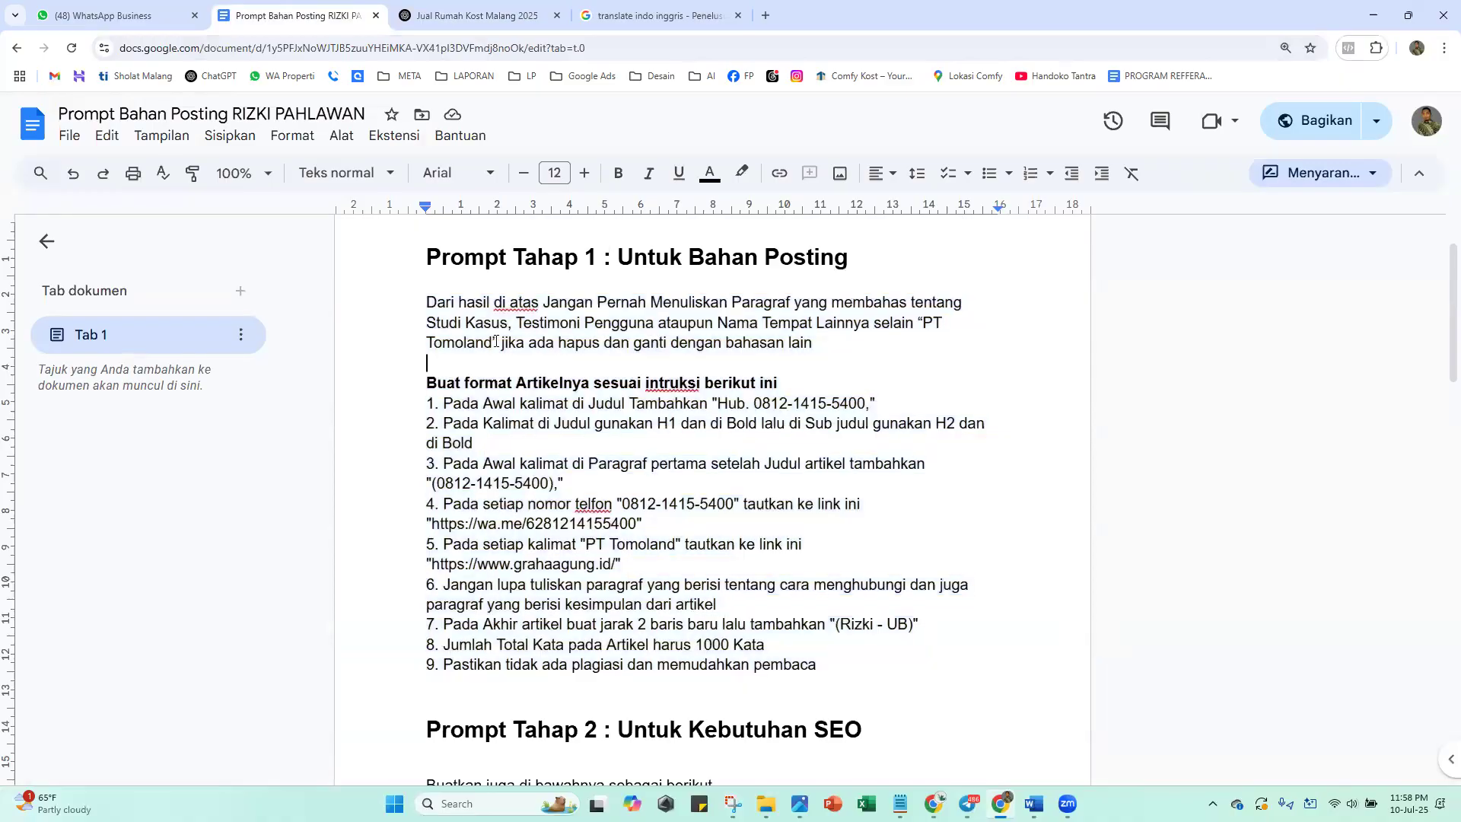
click(70, 136)
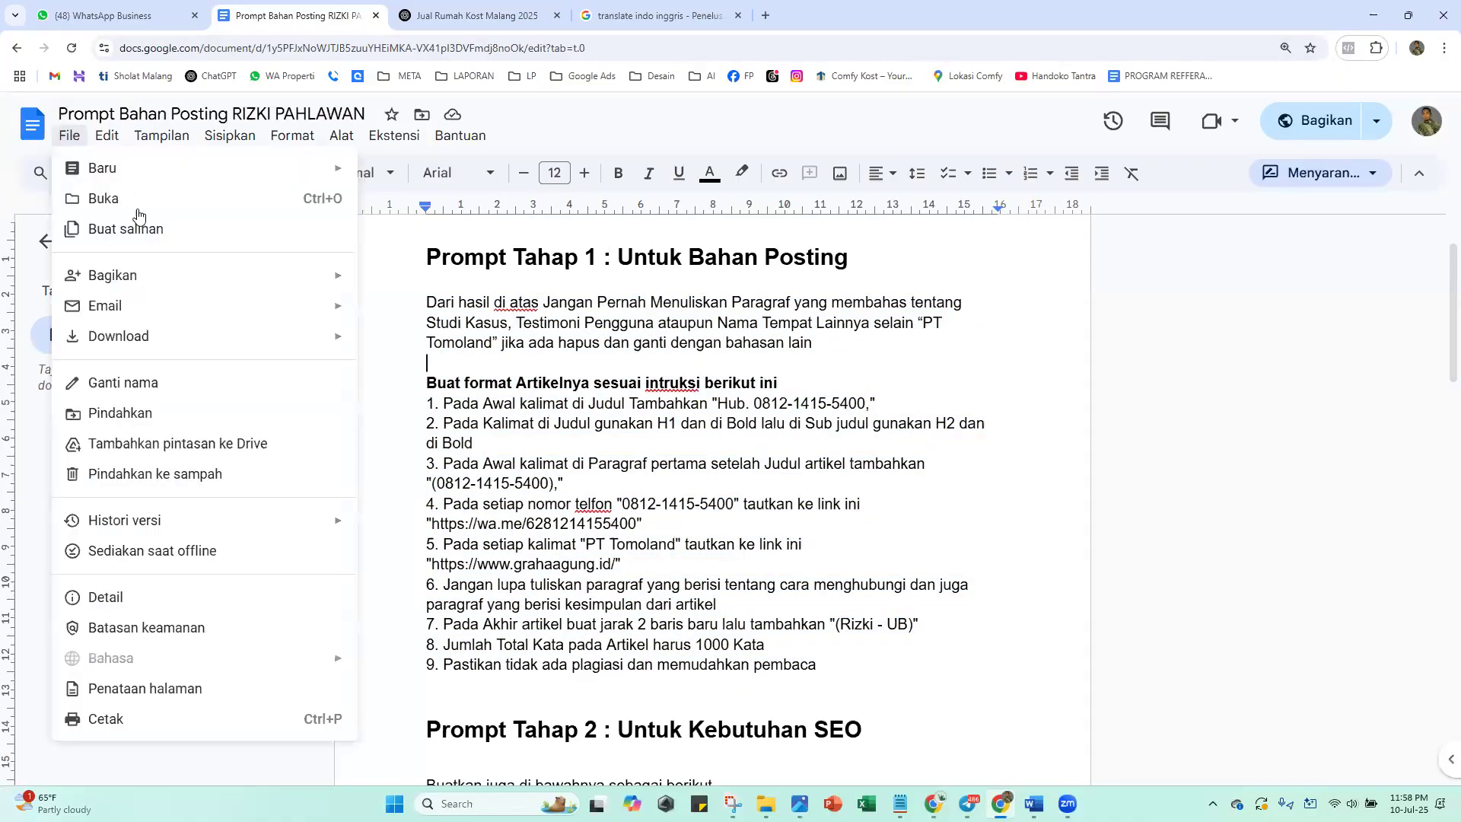
click(850, 378)
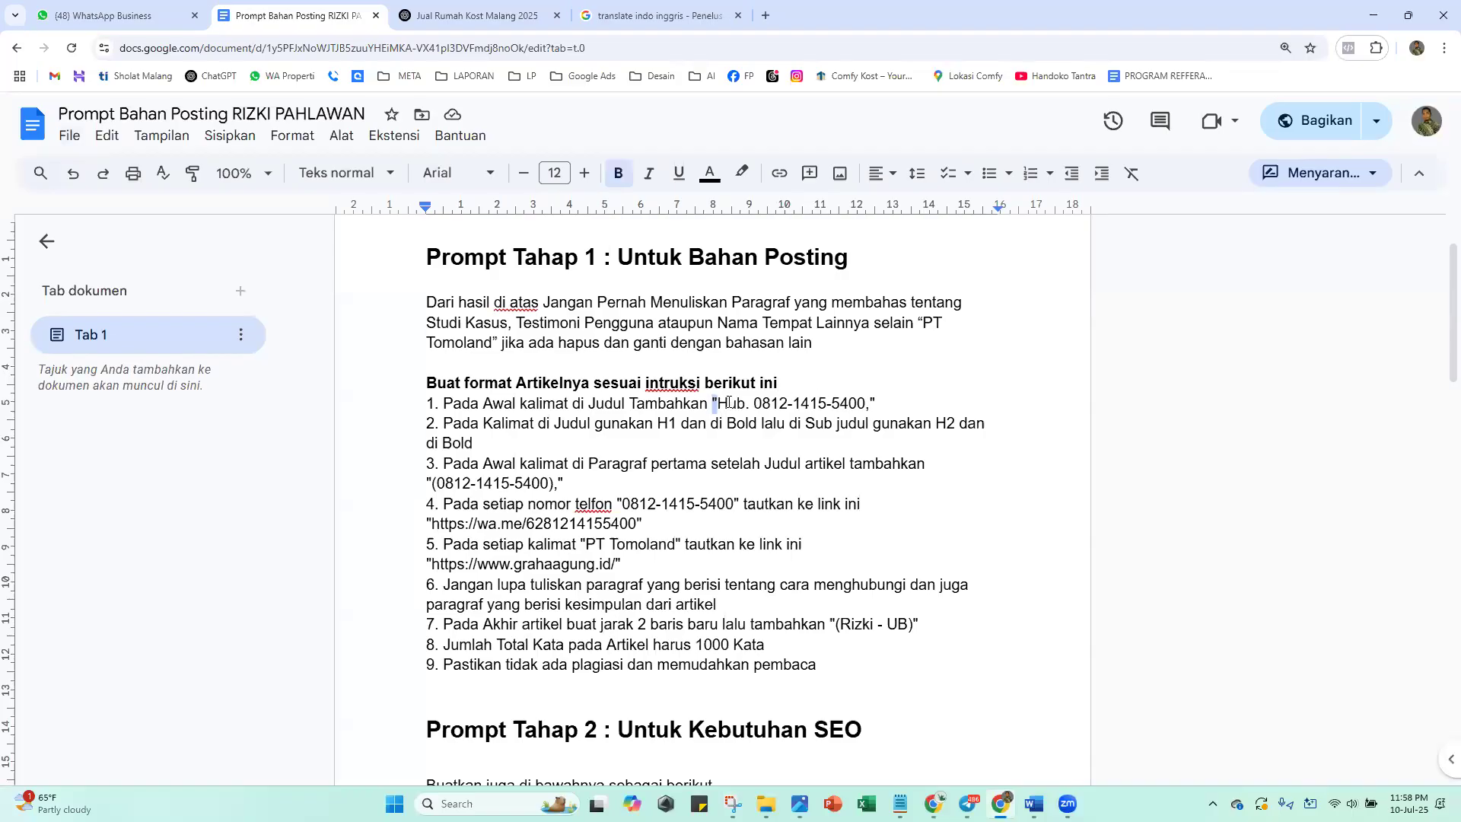
drag(713, 403, 865, 403)
drag(480, 411, 636, 405)
drag(725, 407, 869, 405)
click(438, 9)
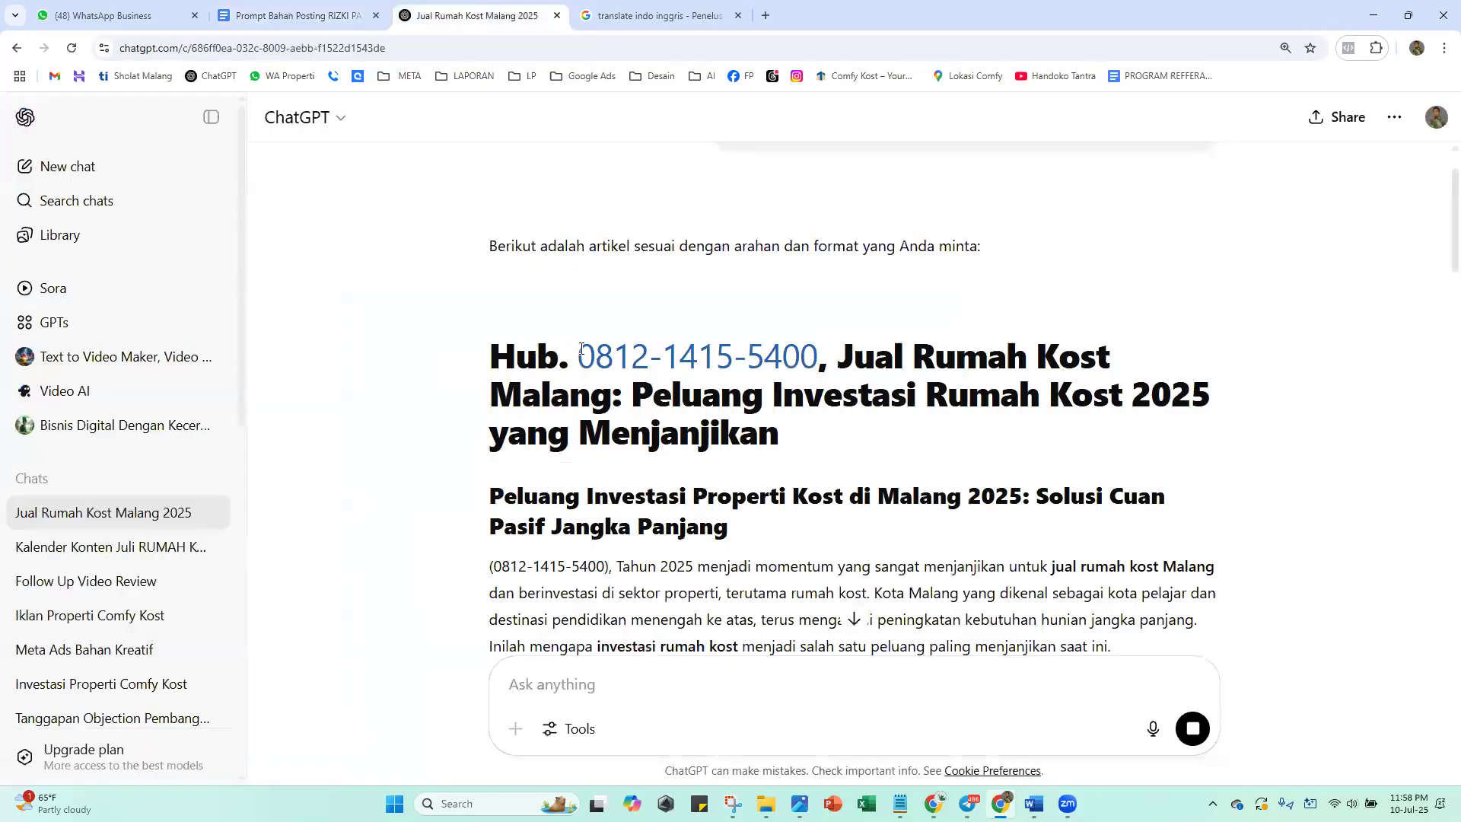
drag(537, 350, 822, 334)
Check the article's title and subheadings against rule 2 of the prompt document, which calls for bold H1 and H2 headings
click(287, 13)
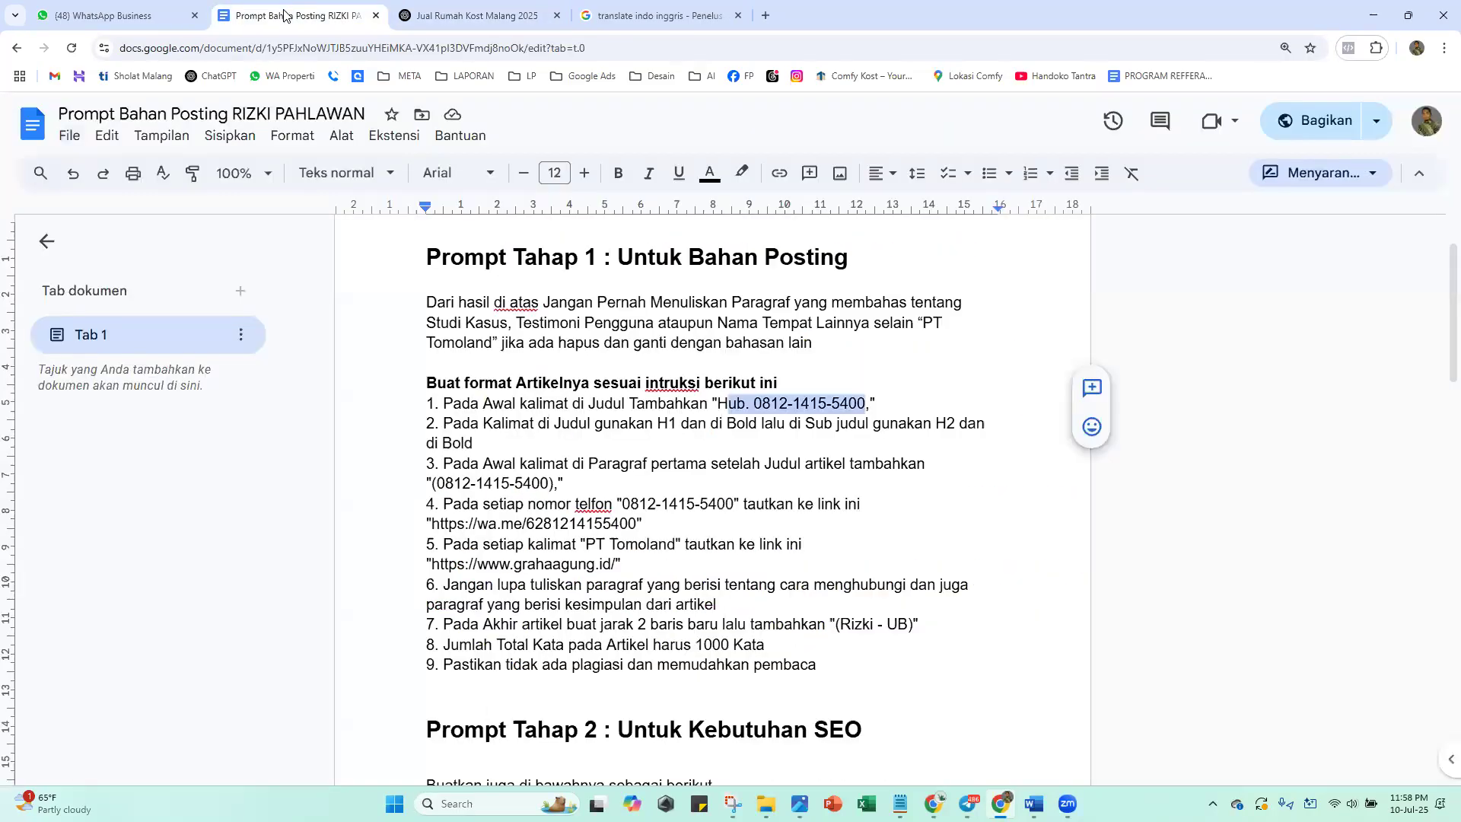
drag(508, 440, 669, 424)
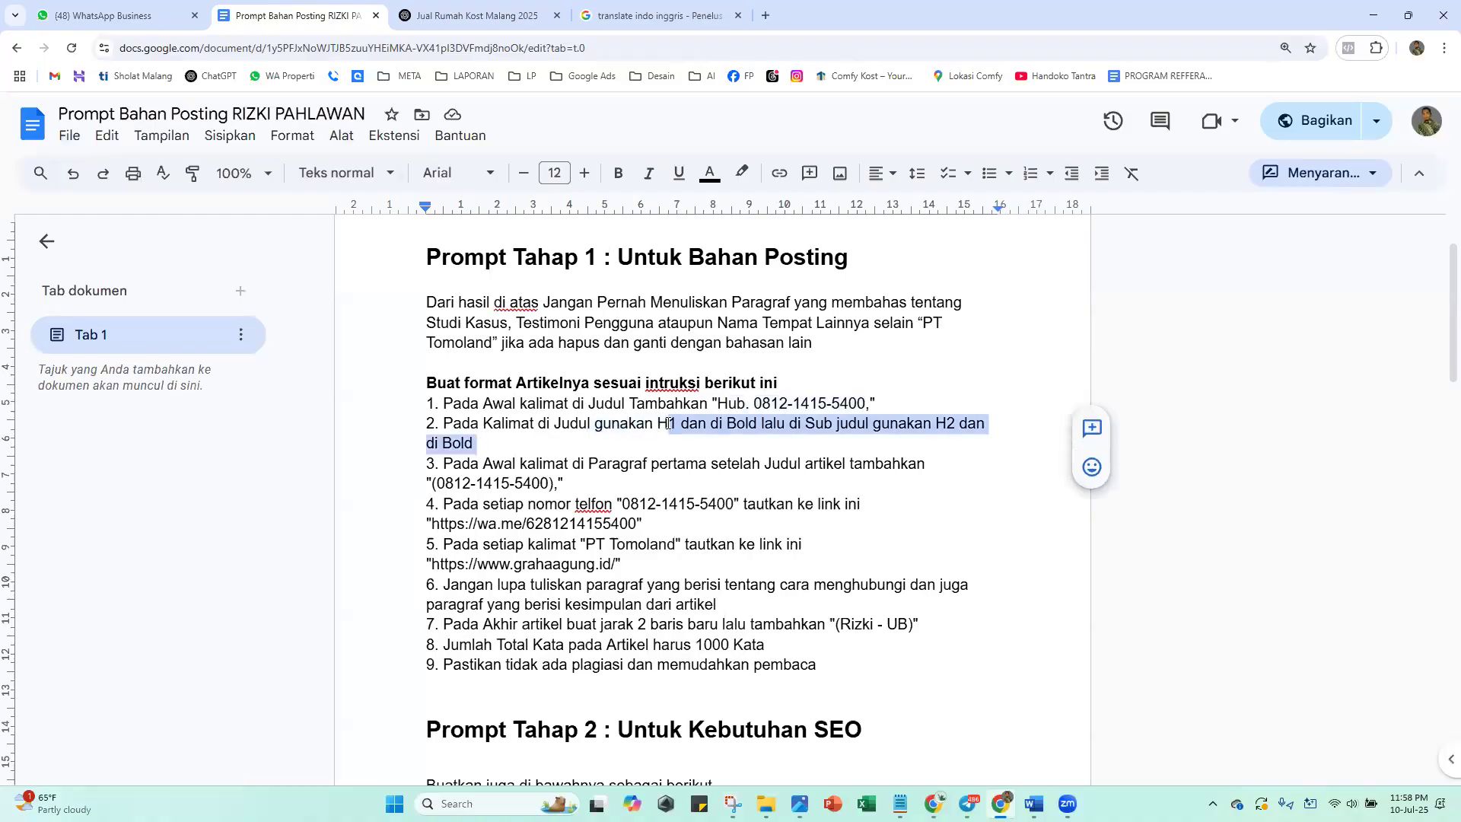
click(633, 419)
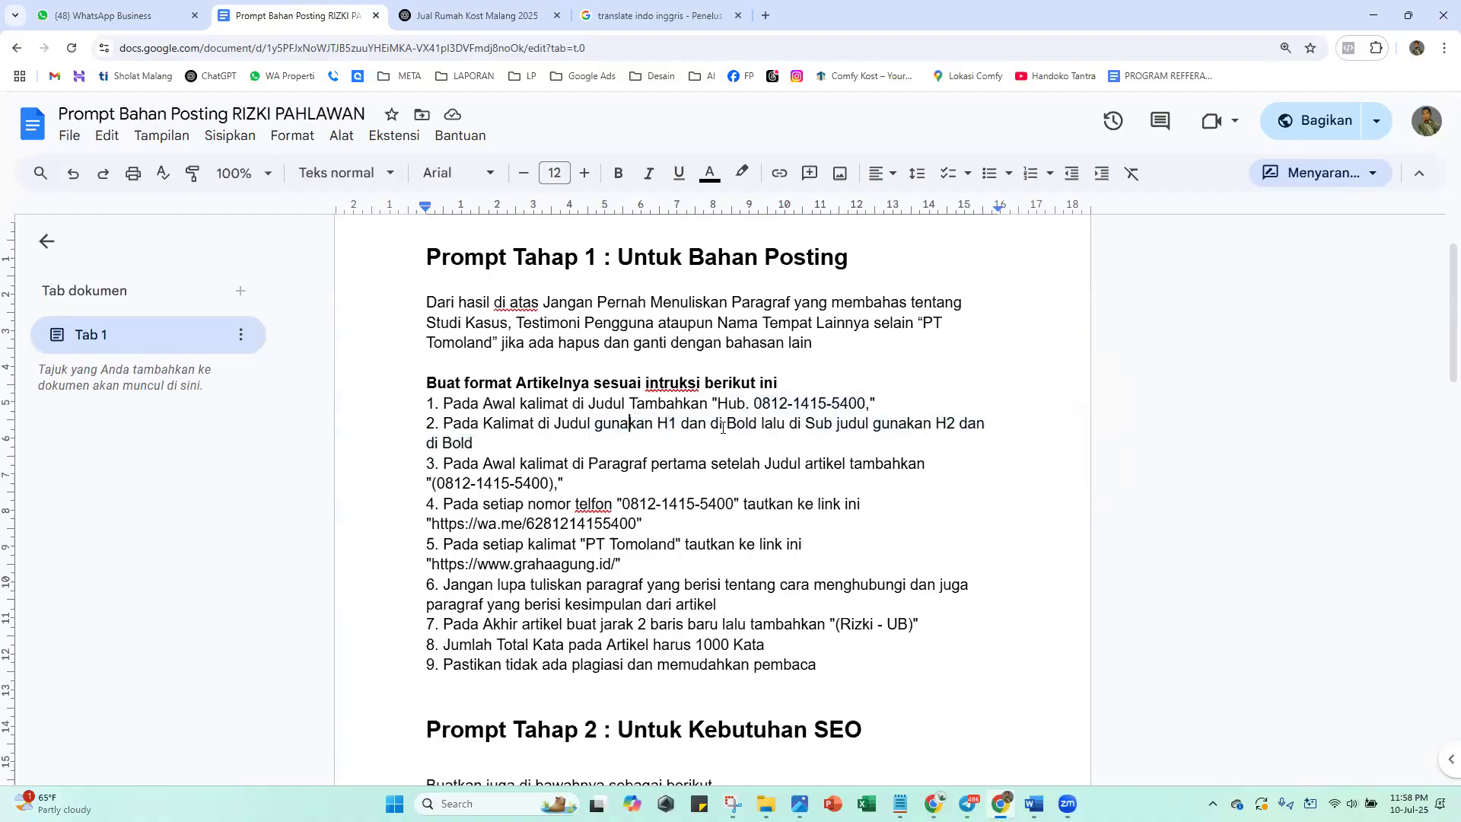
click(437, 14)
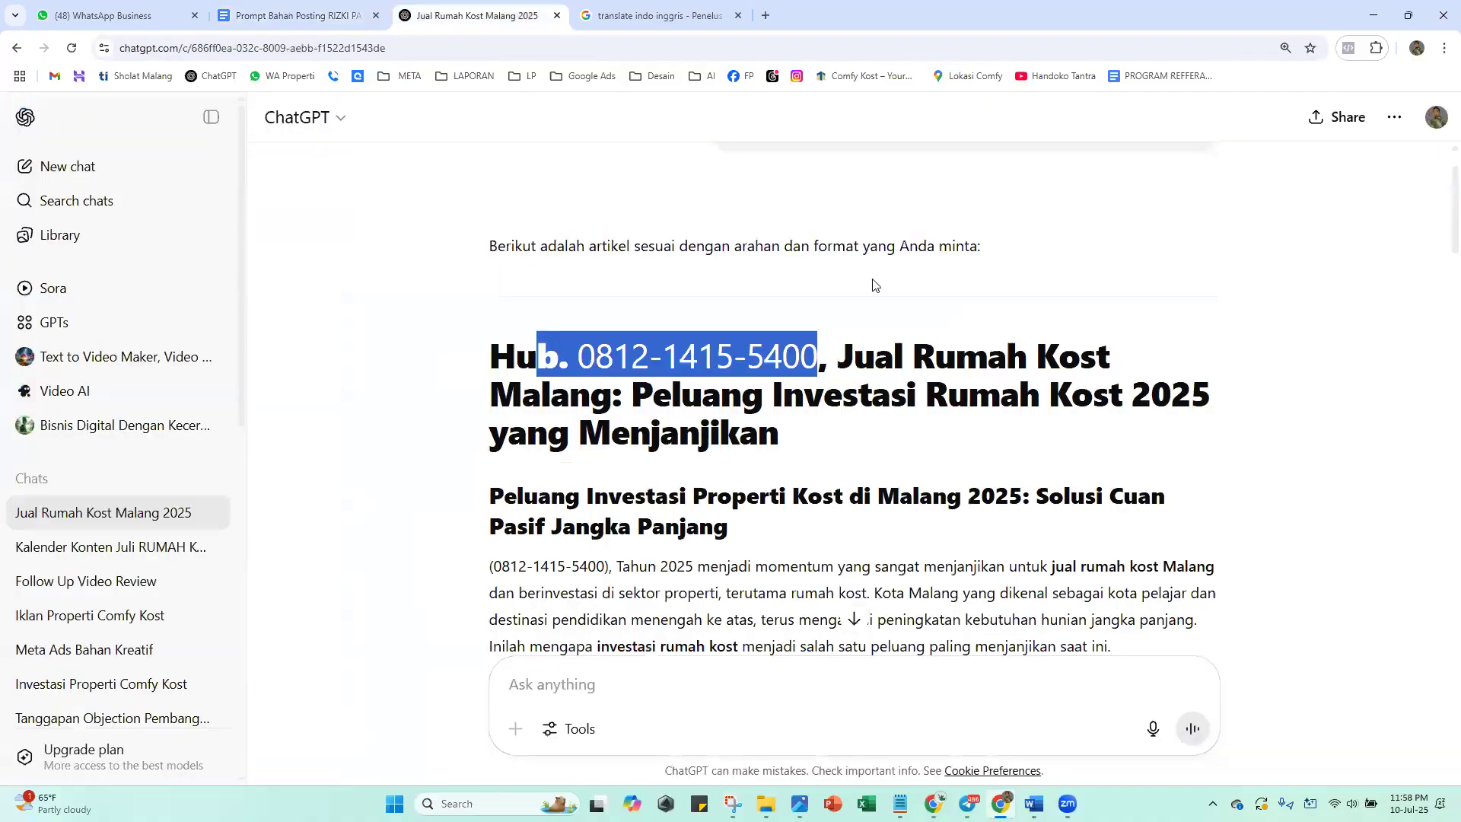
scroll(1440, 266, down, 2)
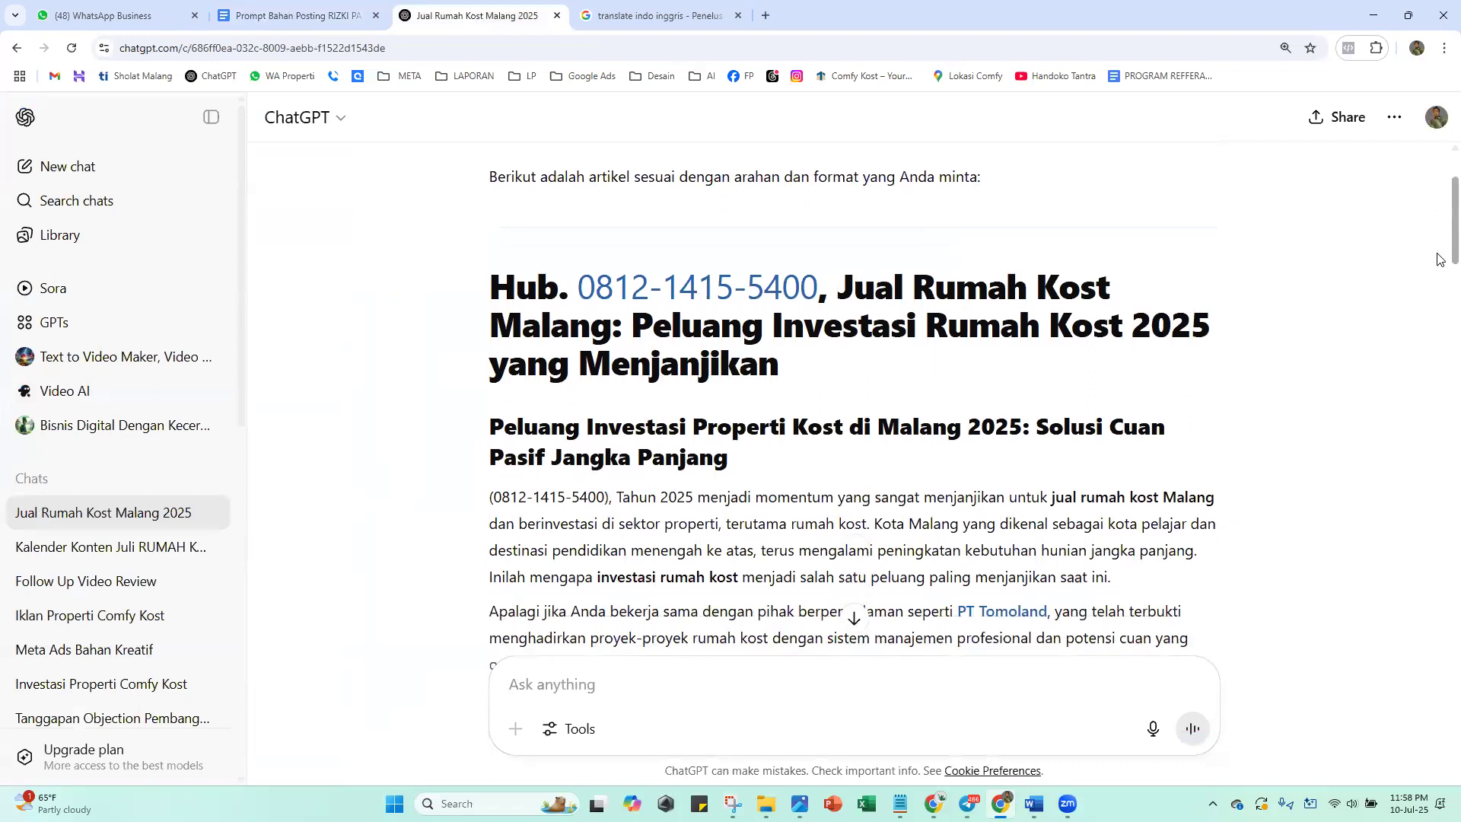
scroll(1440, 270, down, 1)
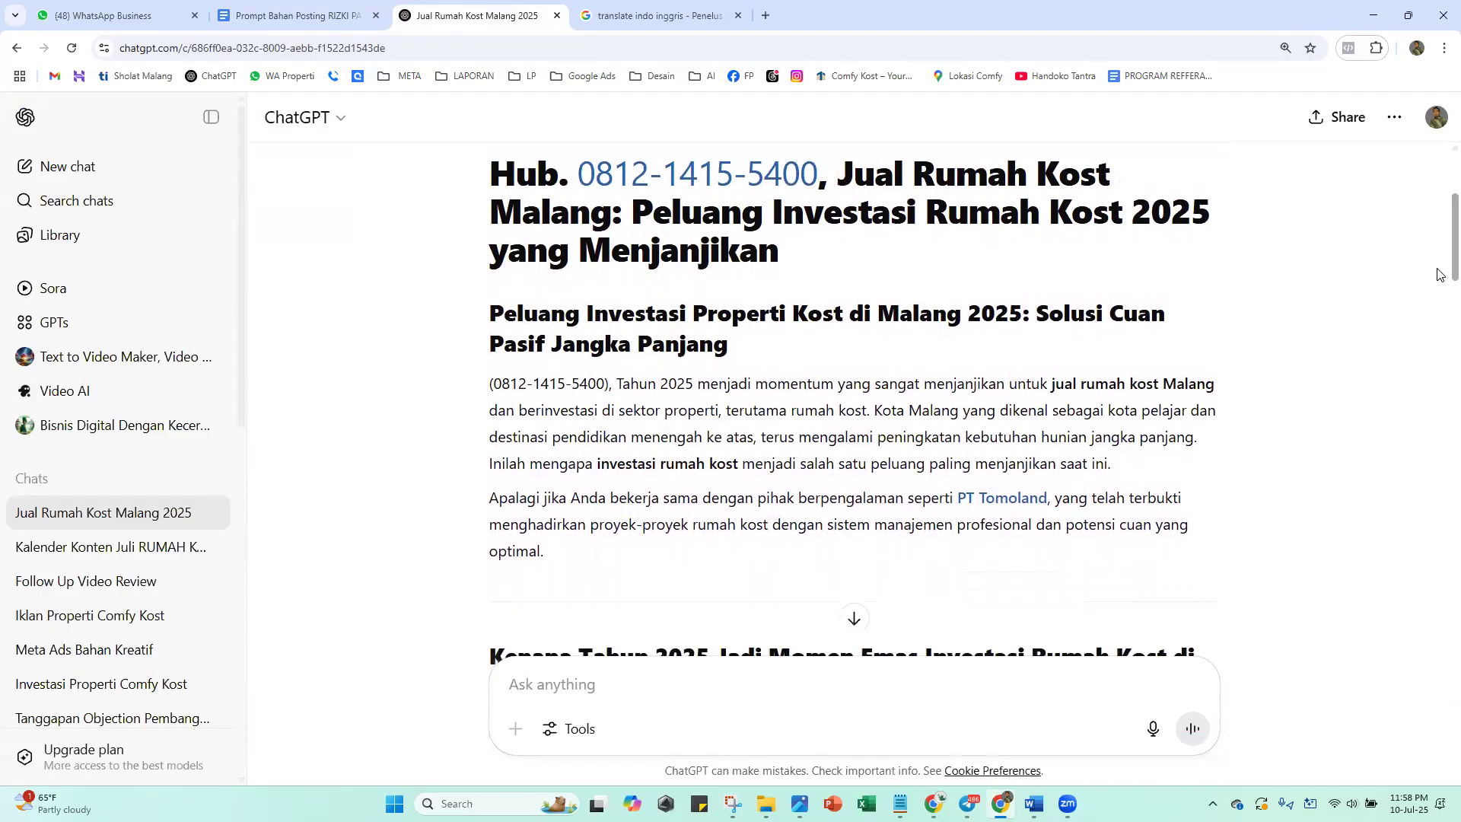
scroll(1269, 256, up, 1)
drag(850, 369, 381, 277)
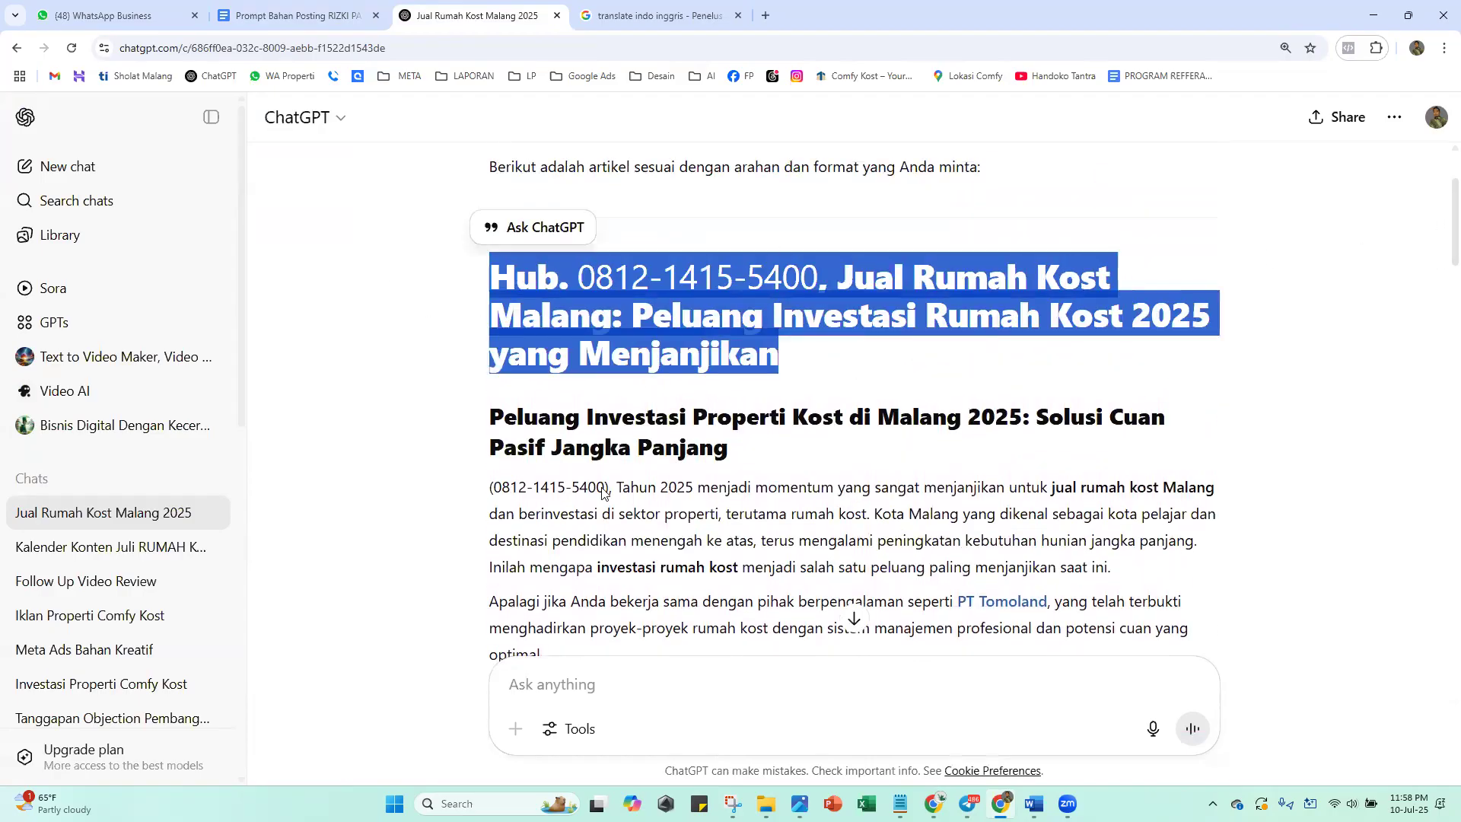
drag(432, 423, 752, 579)
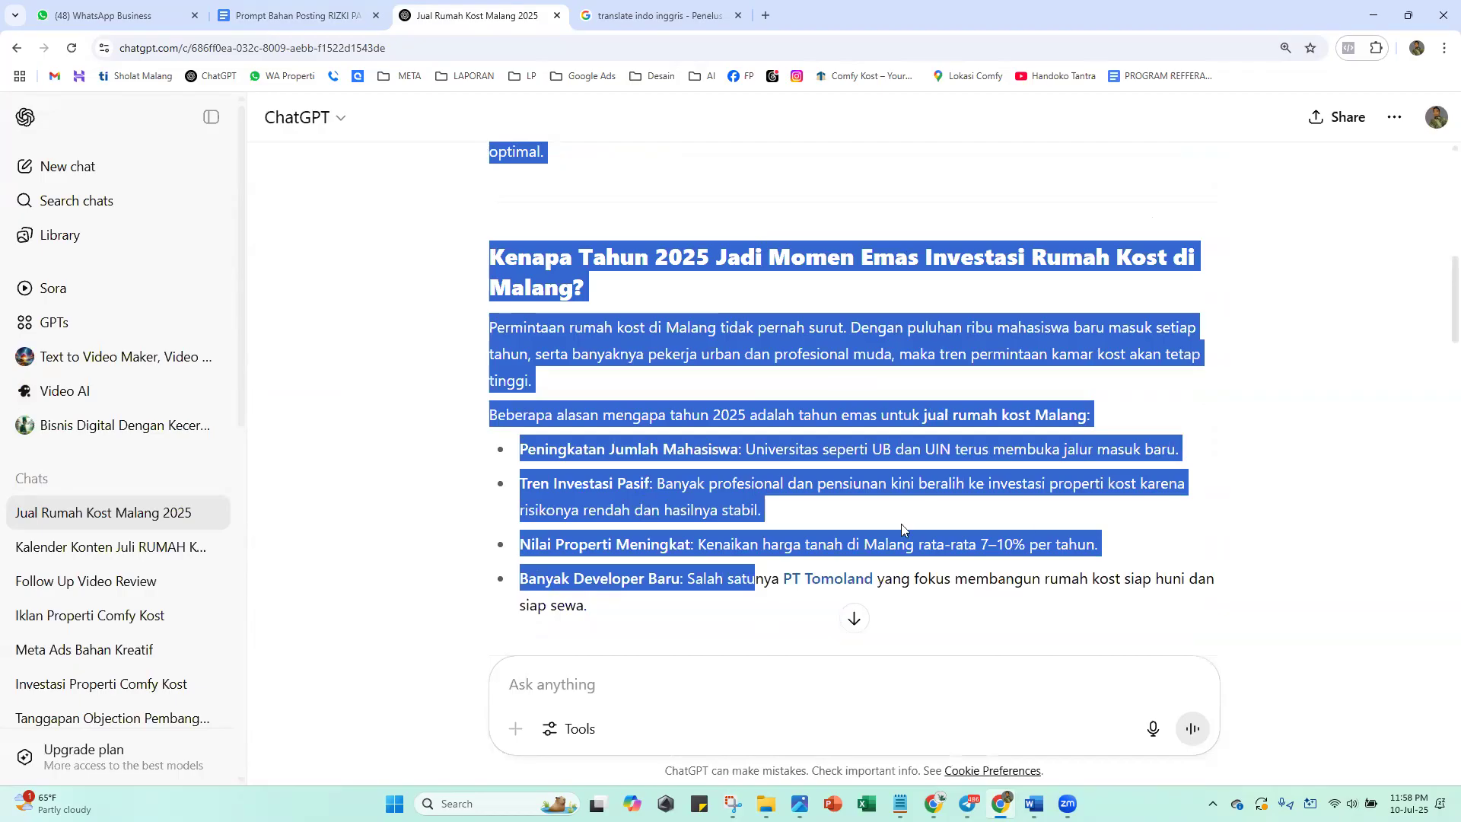
click(1022, 523)
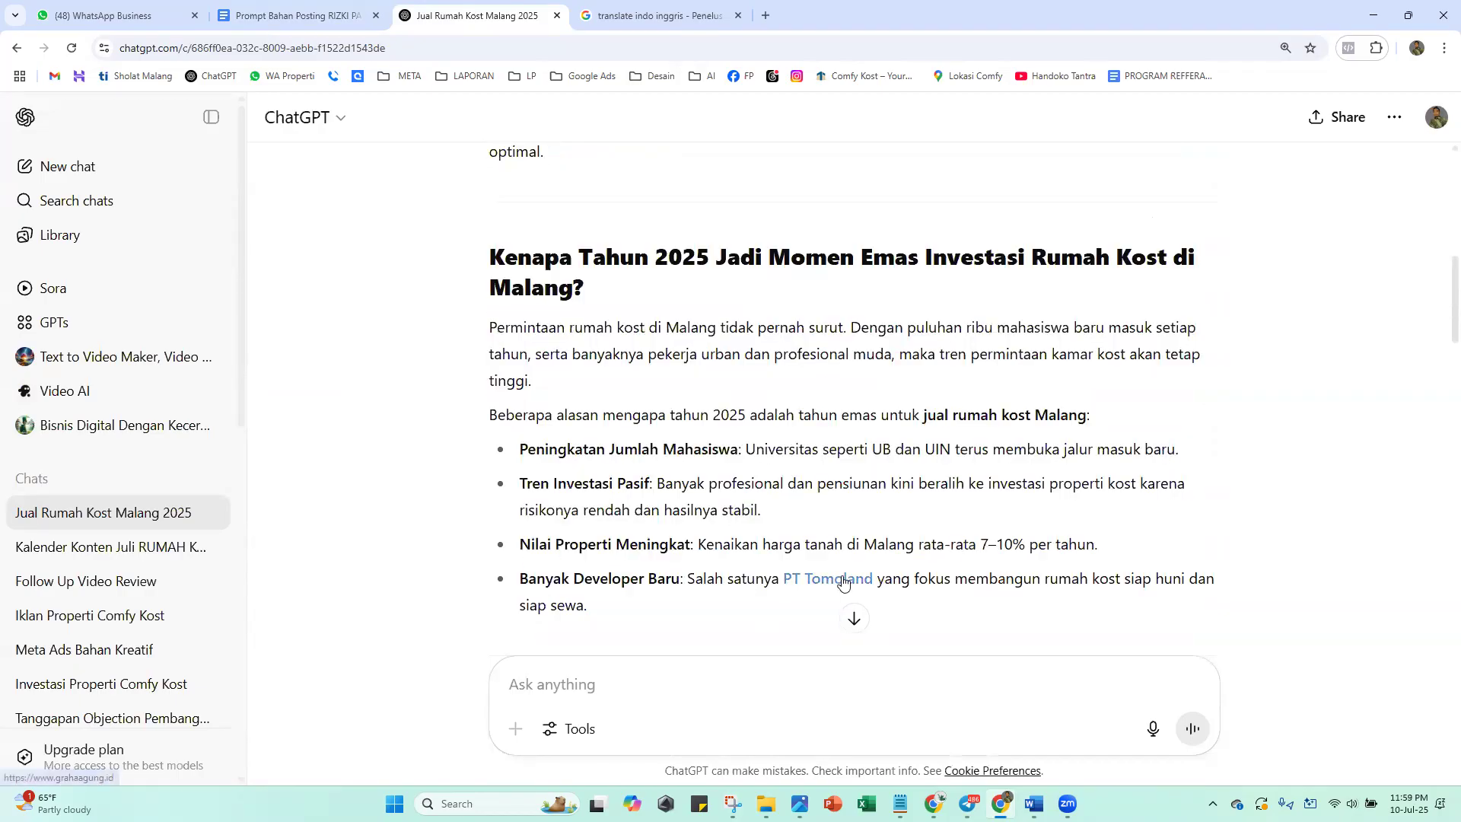
Open the "PT Tomoland" link from the article's "Banyak Developer Baru" bullet in a separate tab and return to the article
middle_click(843, 581)
click(622, 13)
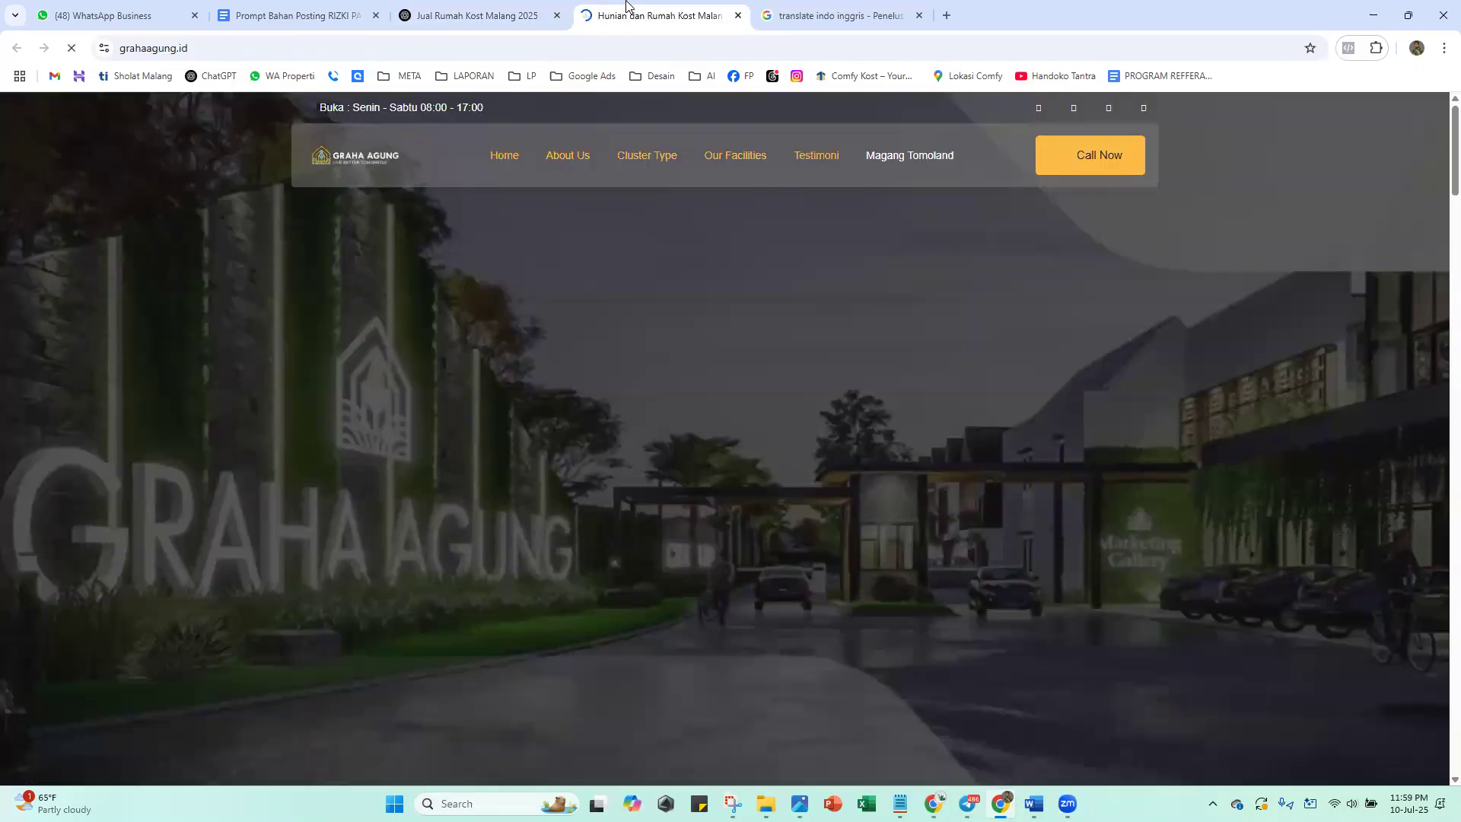
click(524, 11)
drag(779, 569, 884, 582)
click(317, 9)
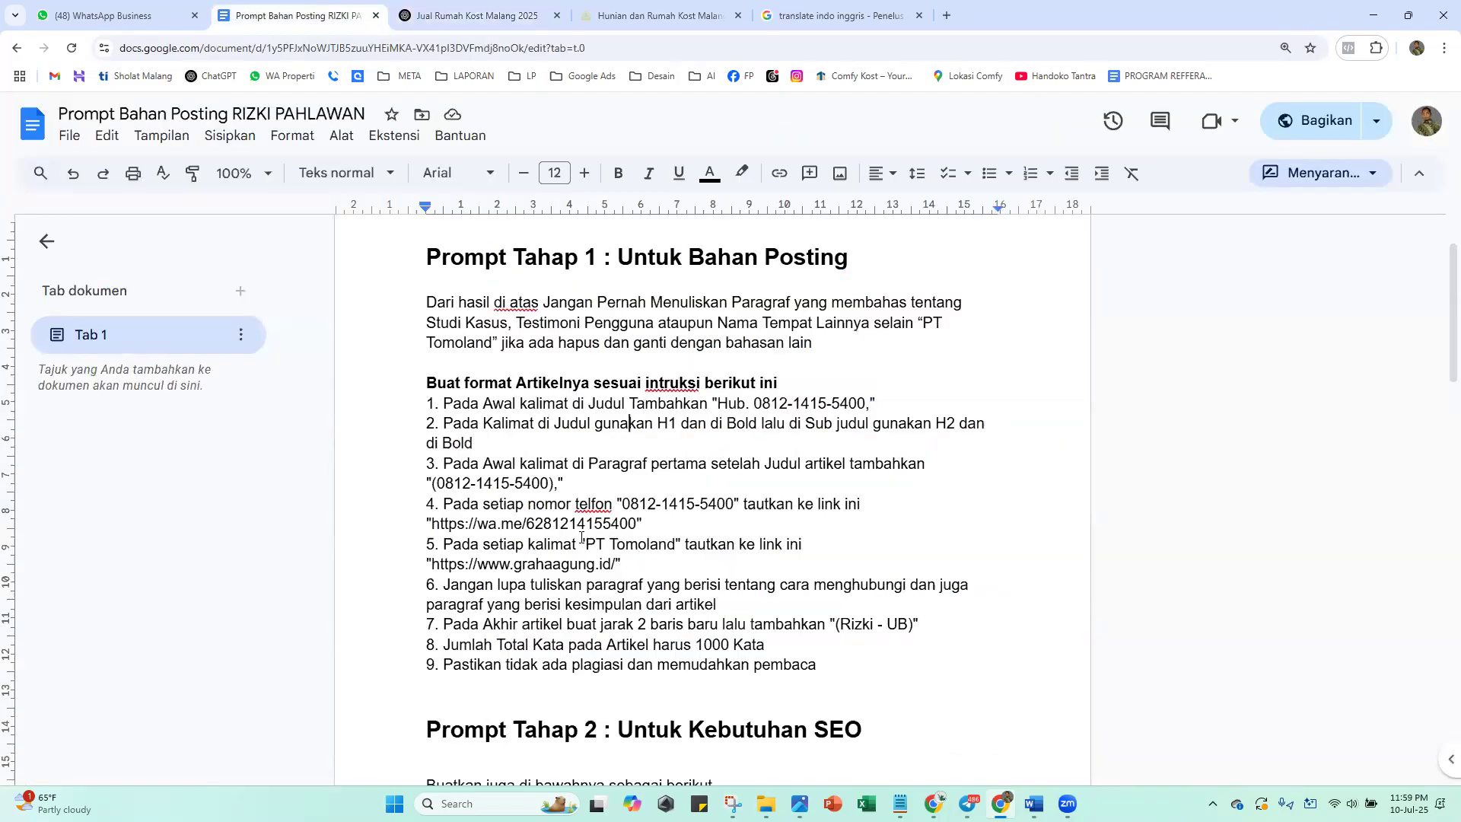
drag(456, 550, 681, 532)
double_click(683, 566)
click(469, 564)
click(655, 15)
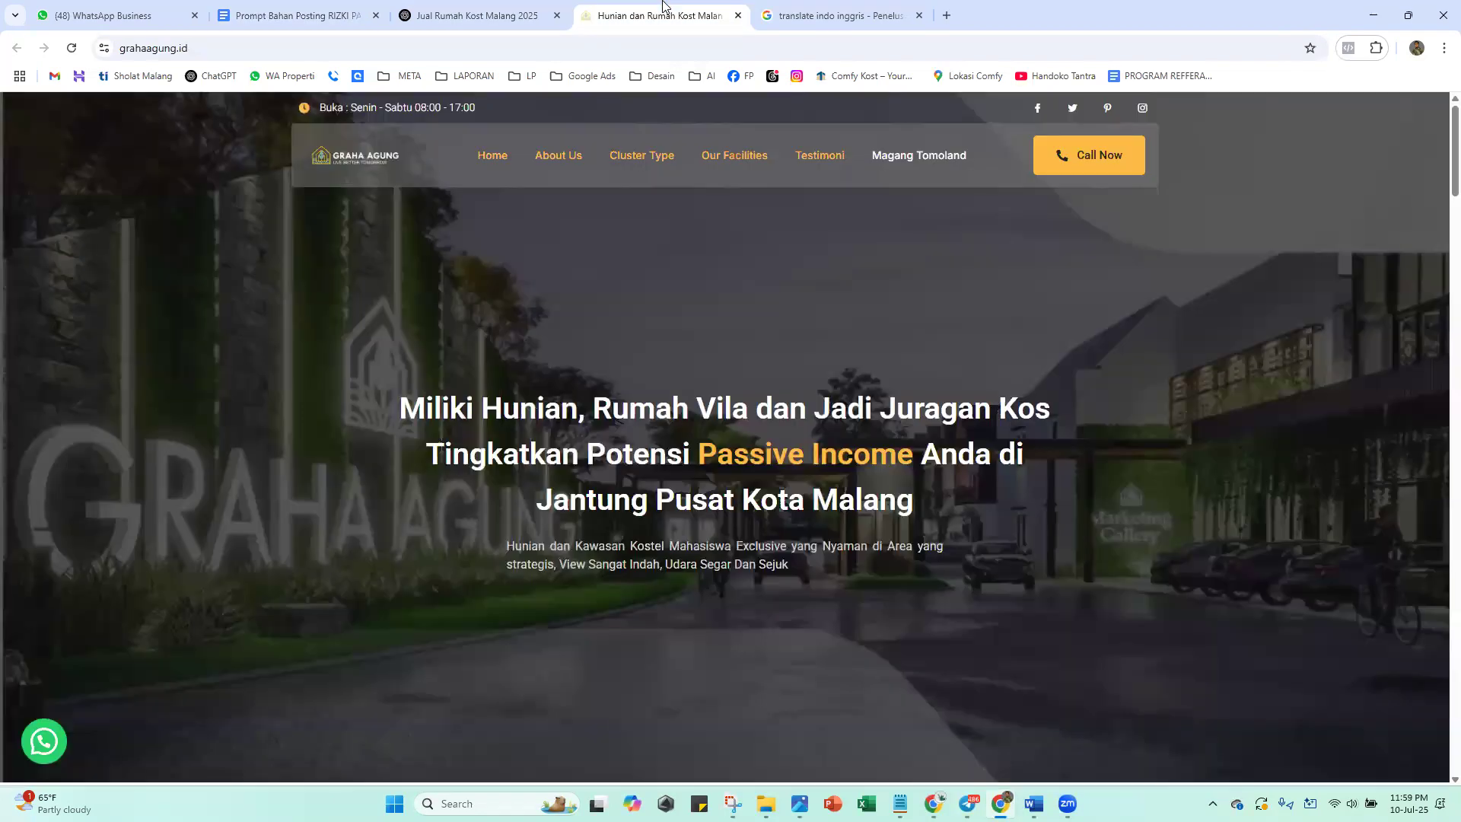
click(516, 13)
Open the contact number link in the article's title in a separate tab, inspect its WhatsApp page and return to the article
click(1069, 209)
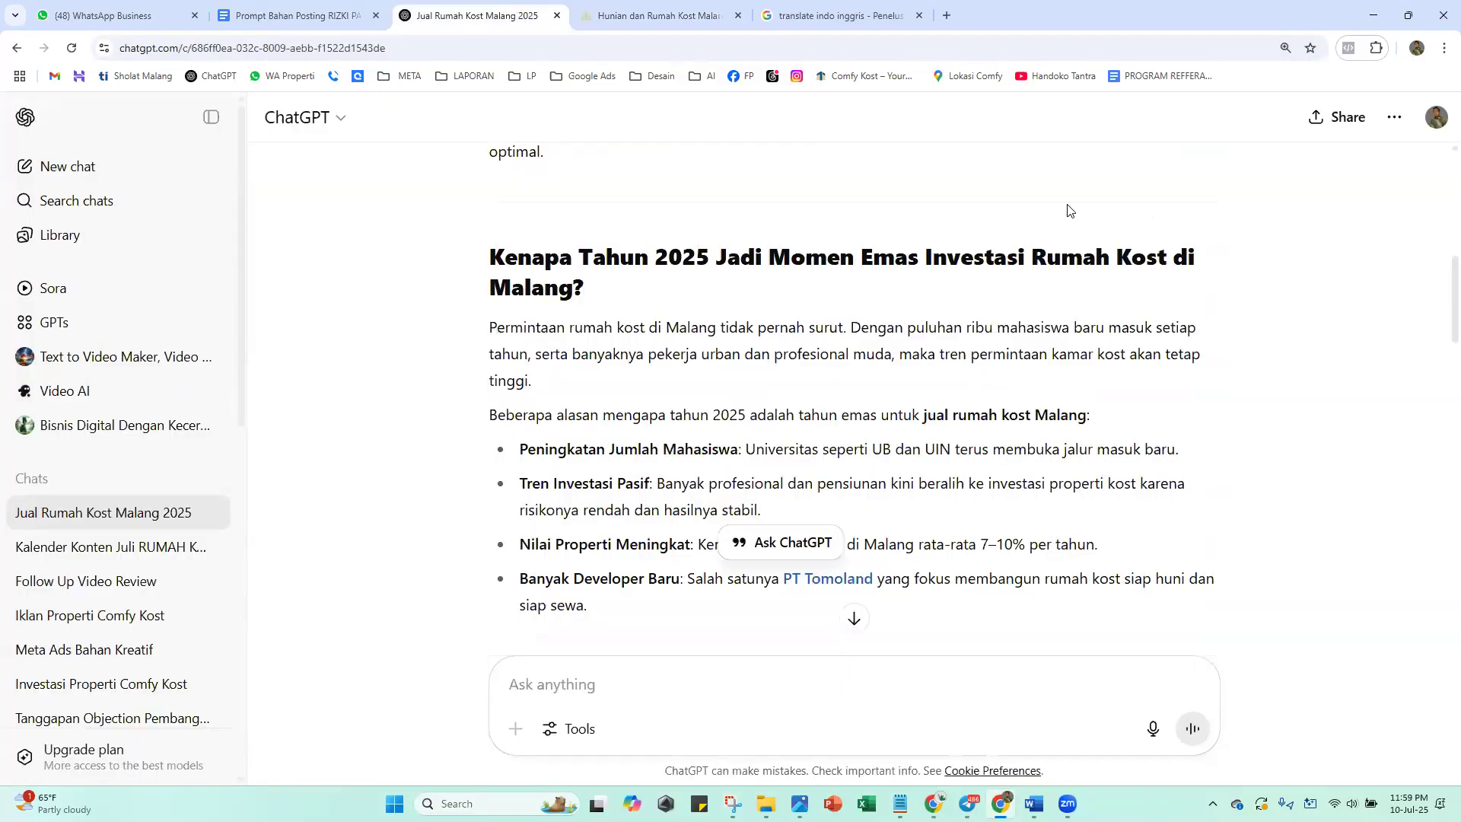
scroll(1438, 304, up, 2)
scroll(1438, 283, up, 4)
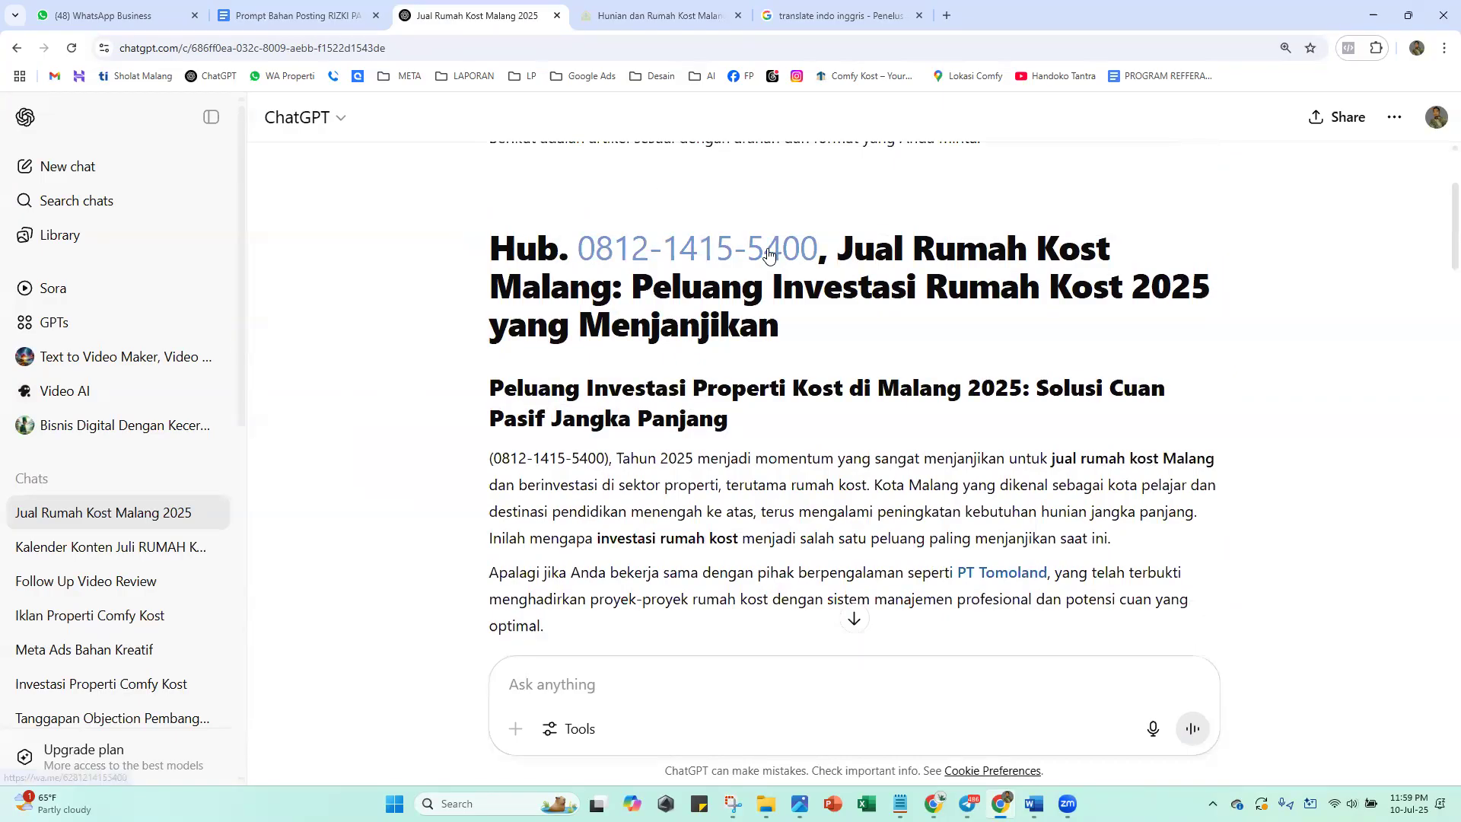
ctrl+click(769, 253)
click(633, 11)
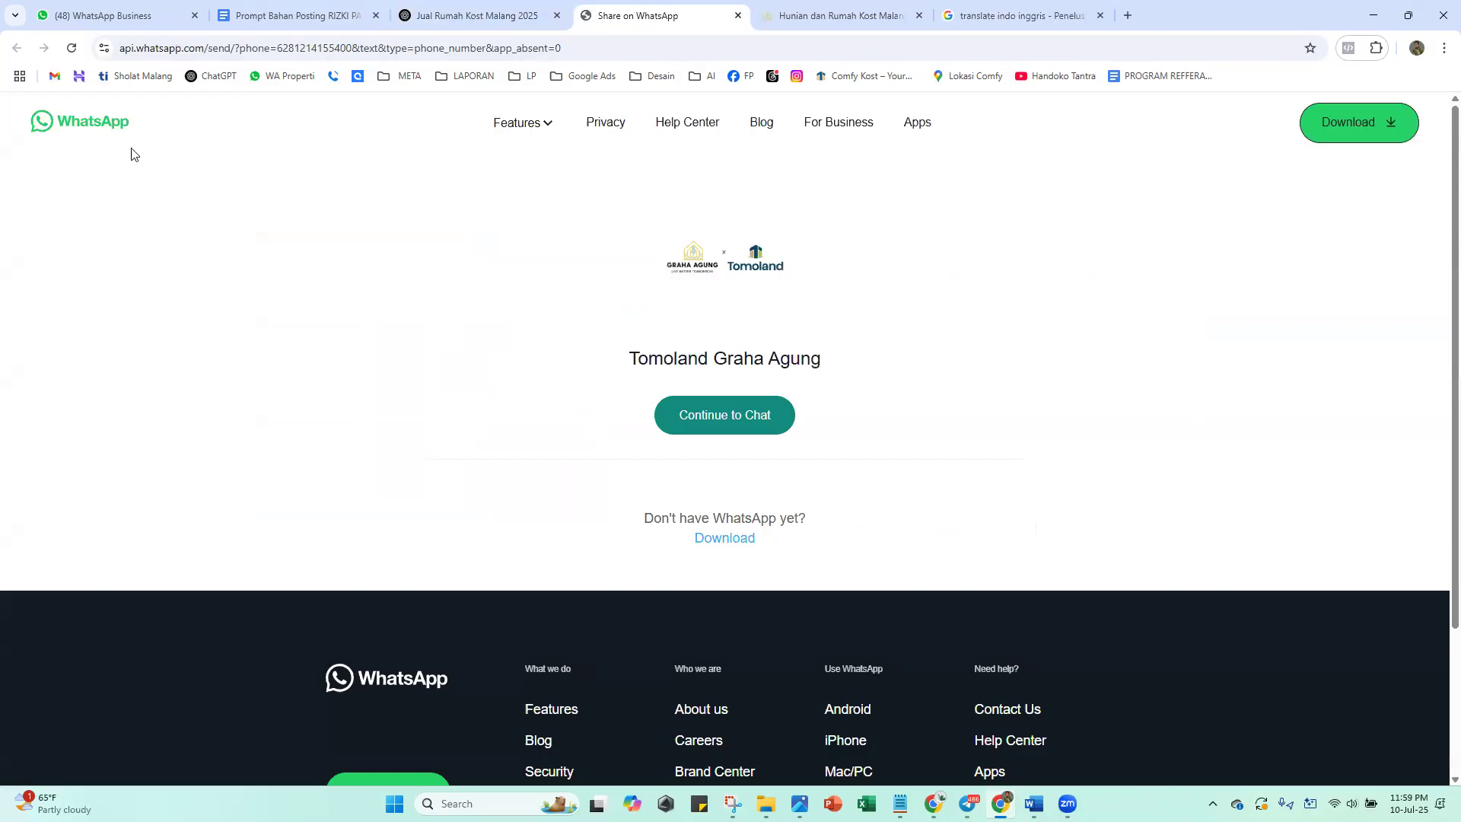
drag(131, 124, 126, 70)
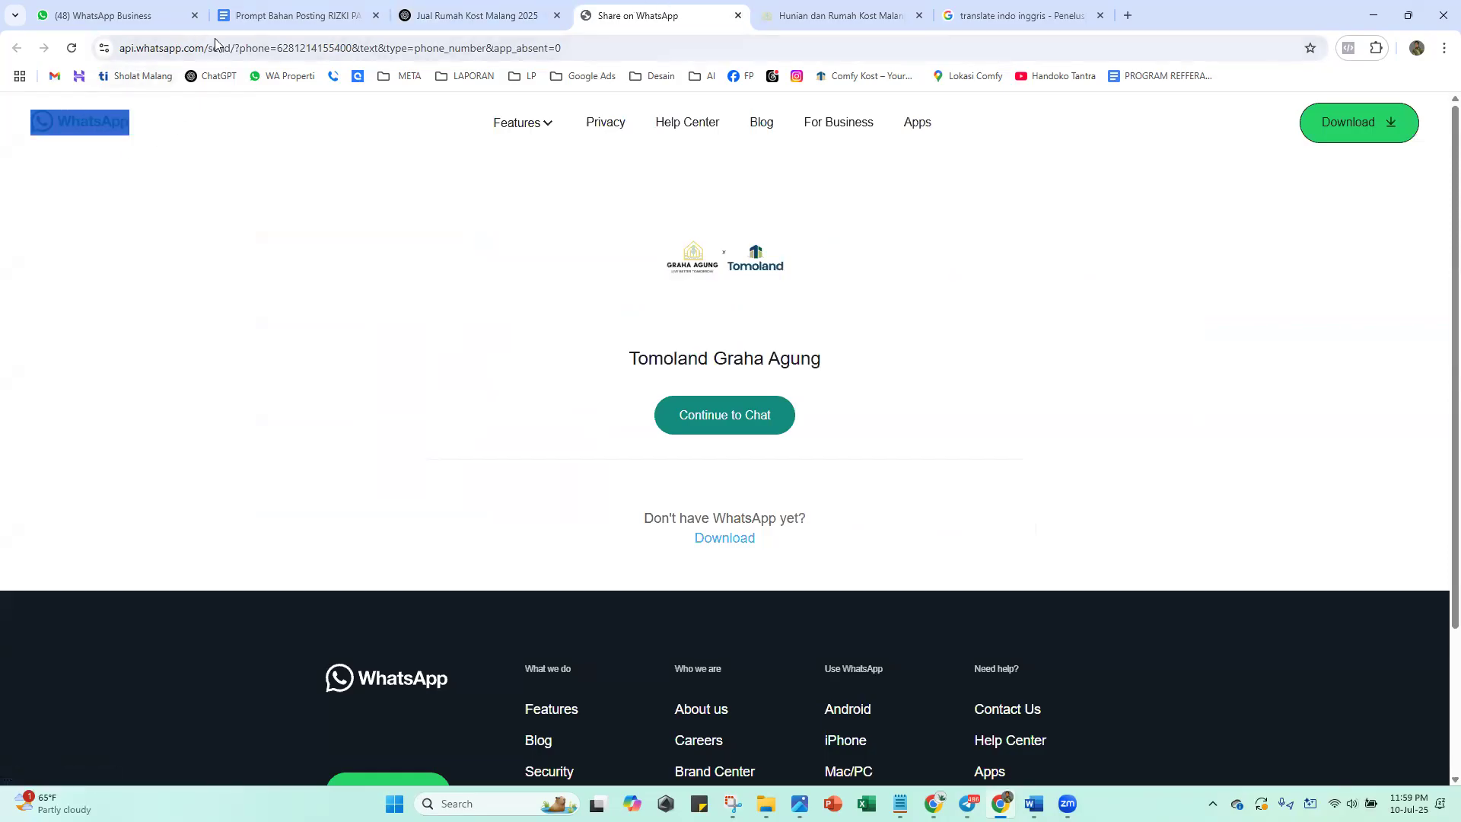
click(522, 15)
Review the article's "Cara Menghubungi Kami untuk Informasi Lengkap" section and test its "PT Tomoland" link, closing the opened website tab
drag(1440, 220, 1444, 563)
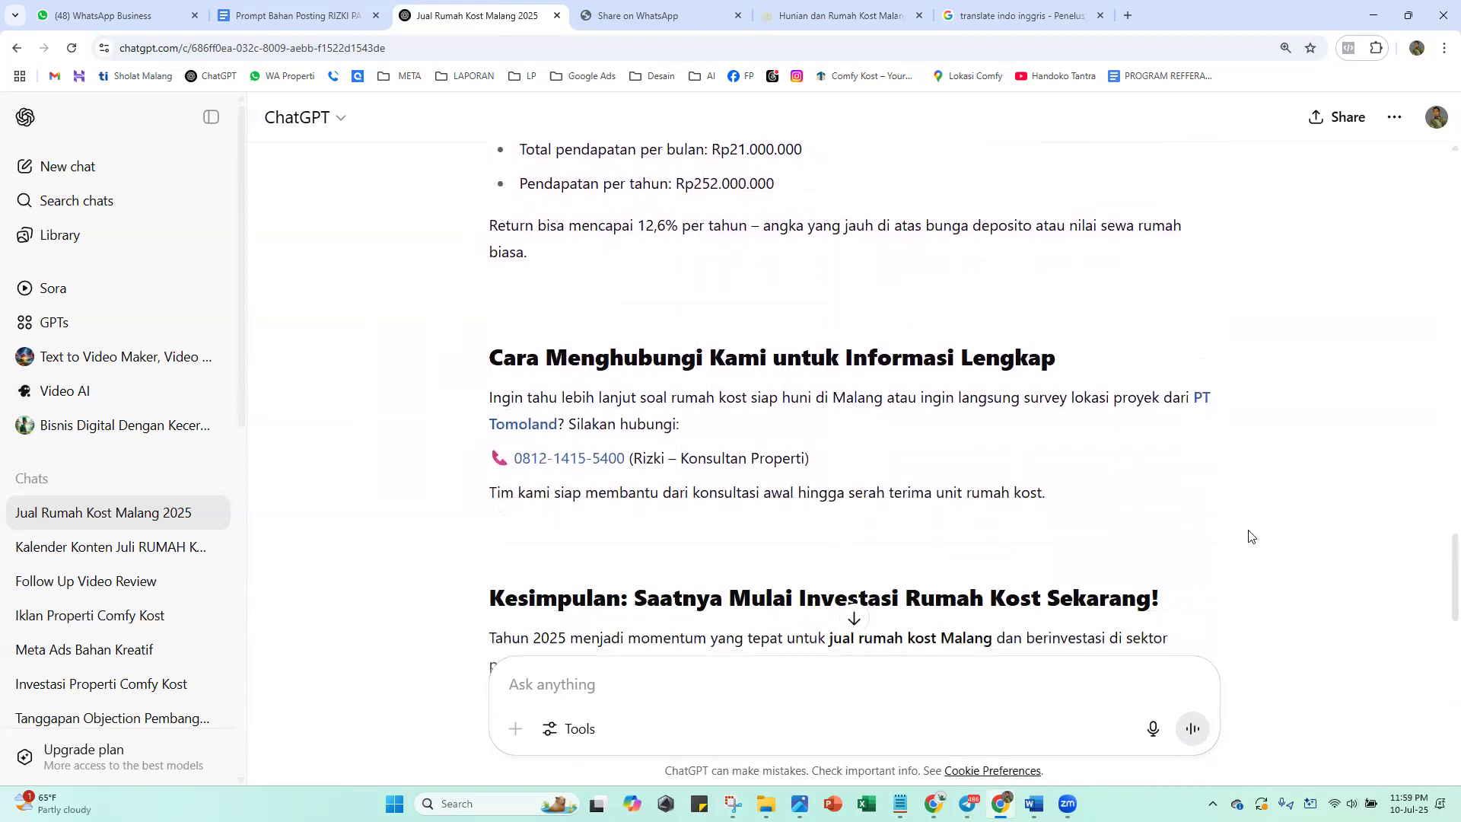
drag(646, 461, 737, 461)
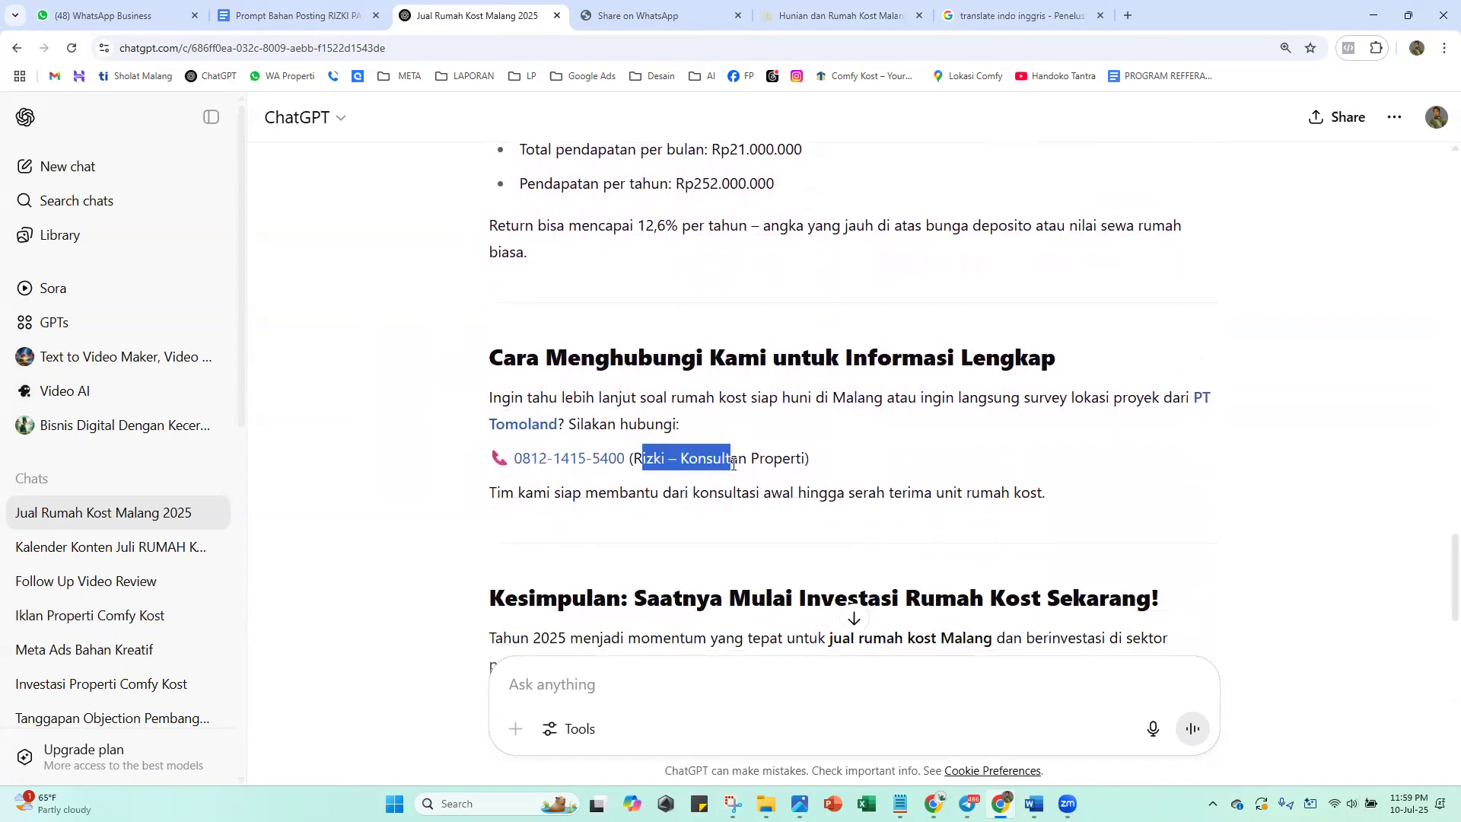
click(945, 461)
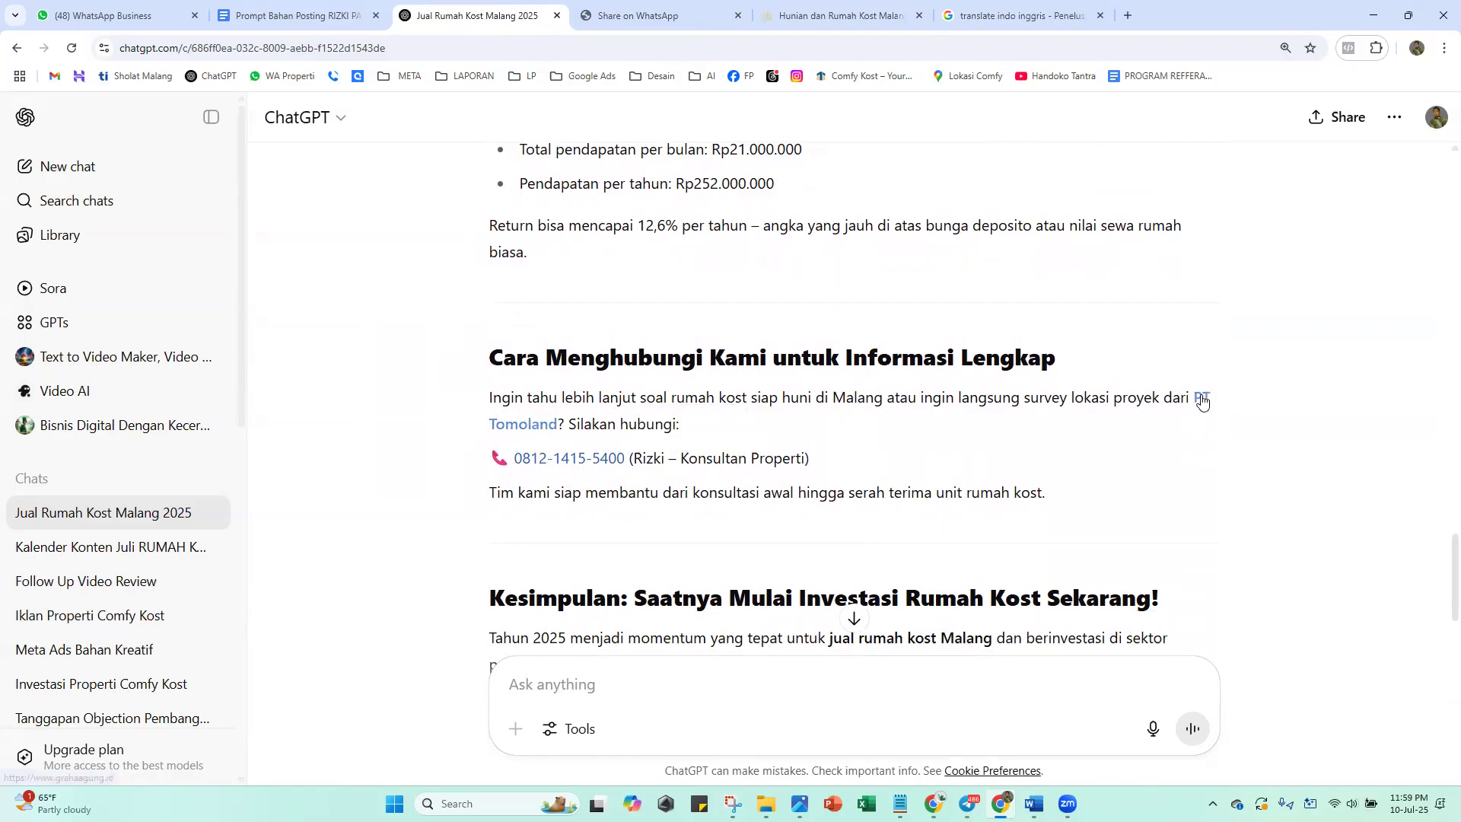
drag(563, 425, 1193, 400)
click(1157, 413)
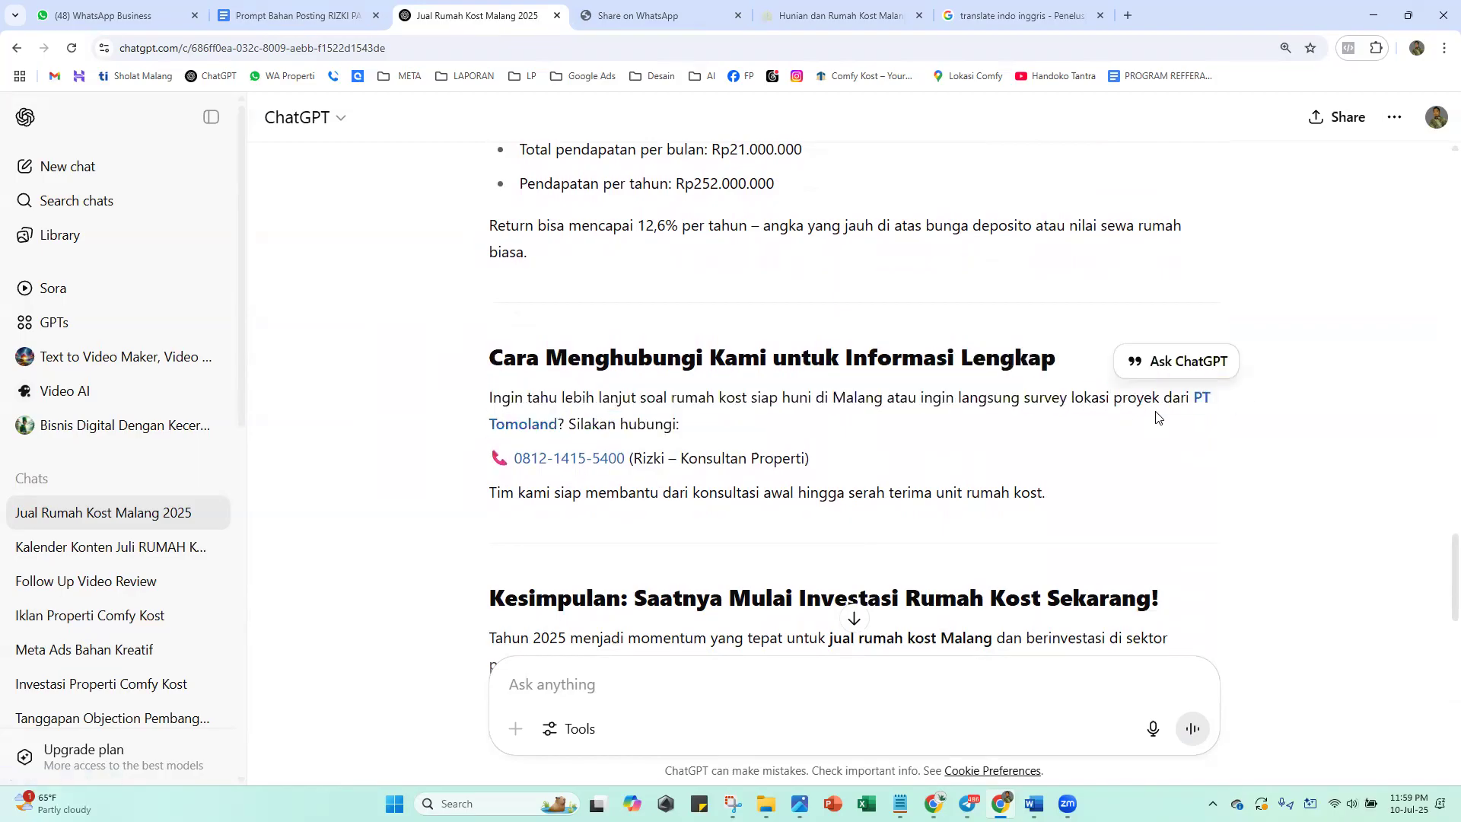
click(1203, 399)
click(817, 4)
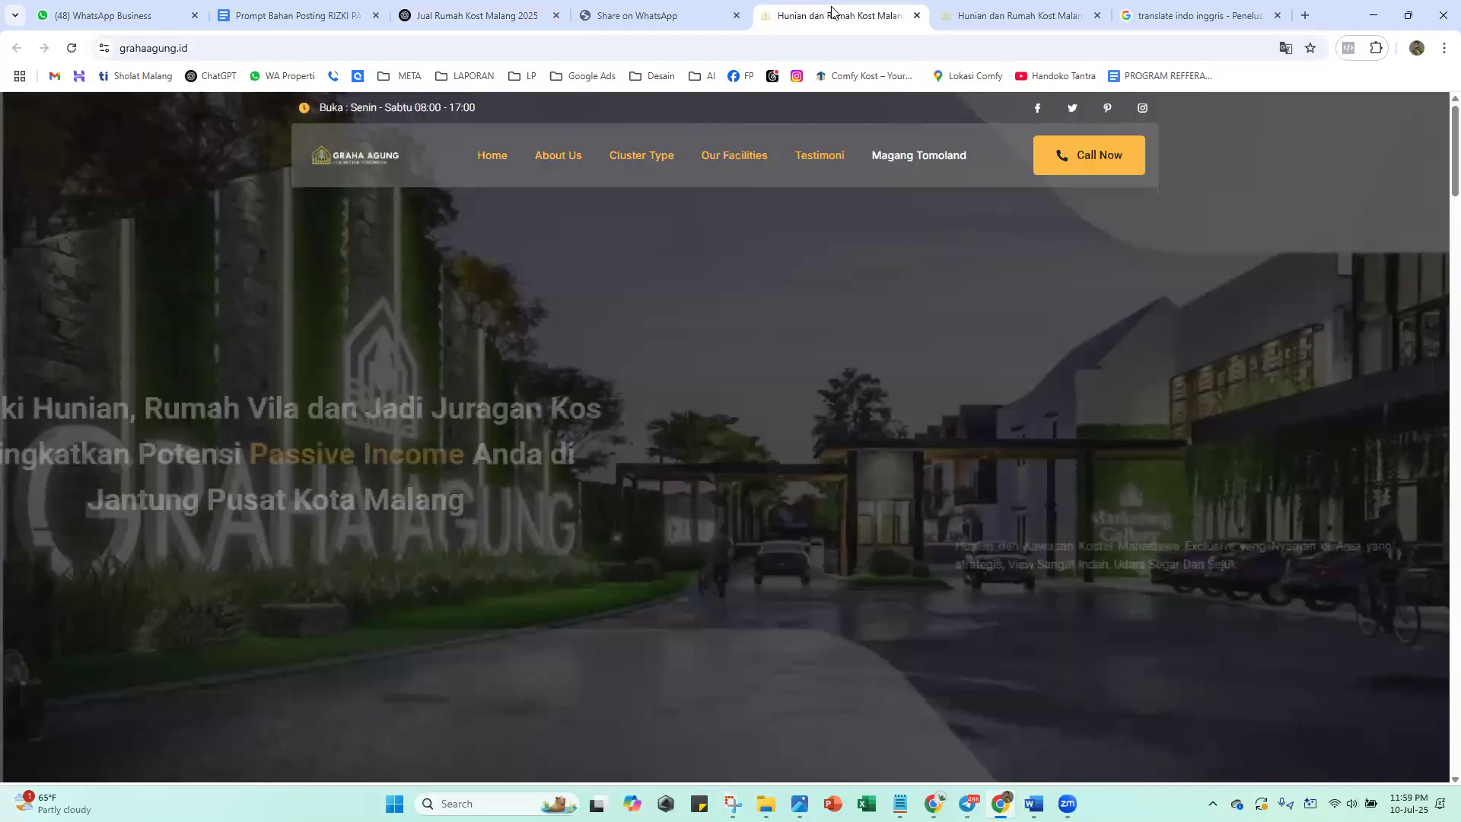
click(917, 15)
click(404, 10)
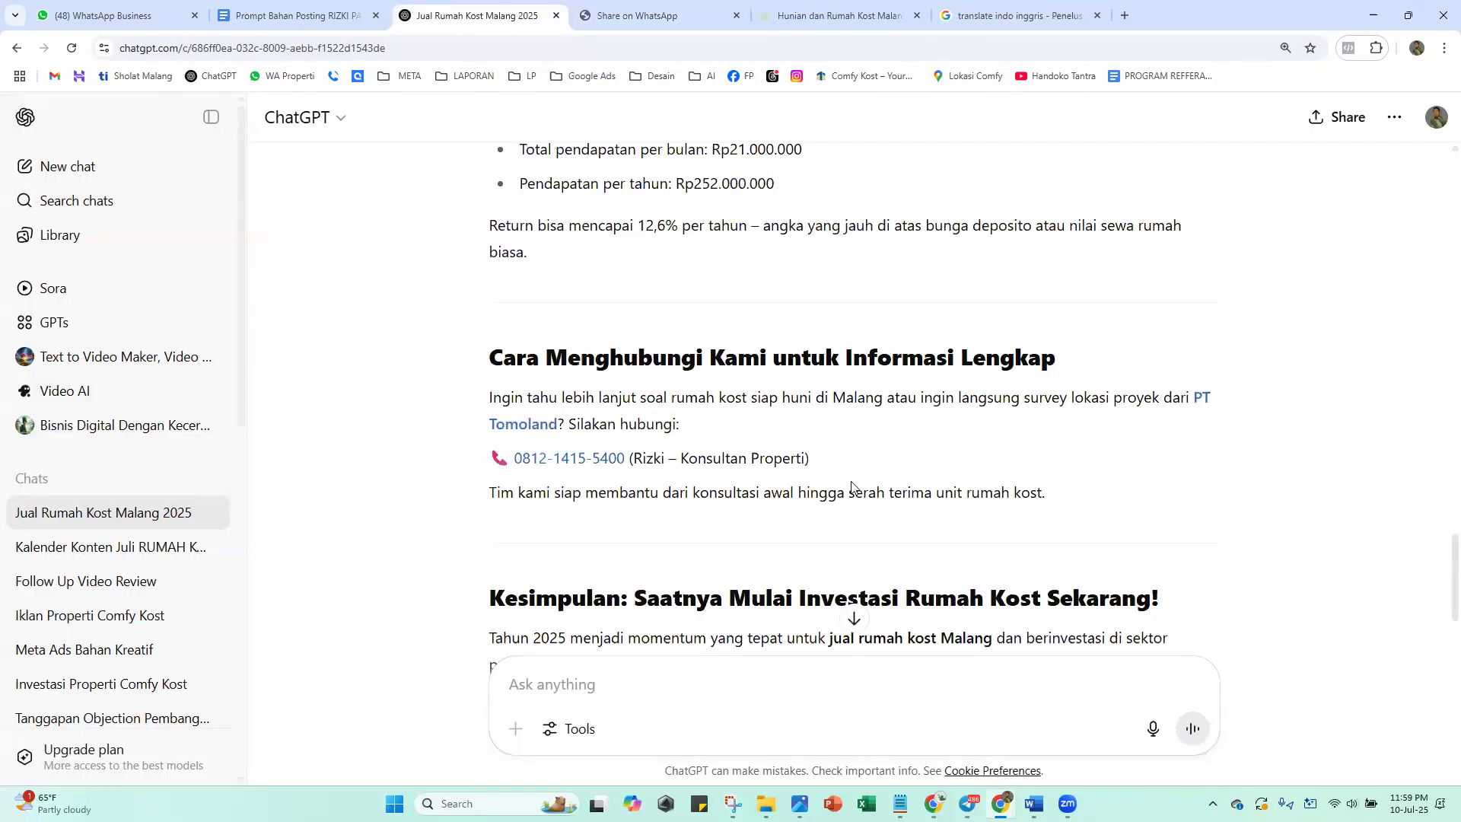
Test the contact number link in the "Cara Menghubungi Kami" section, close its WhatsApp page and return to the article
click(606, 460)
click(837, 13)
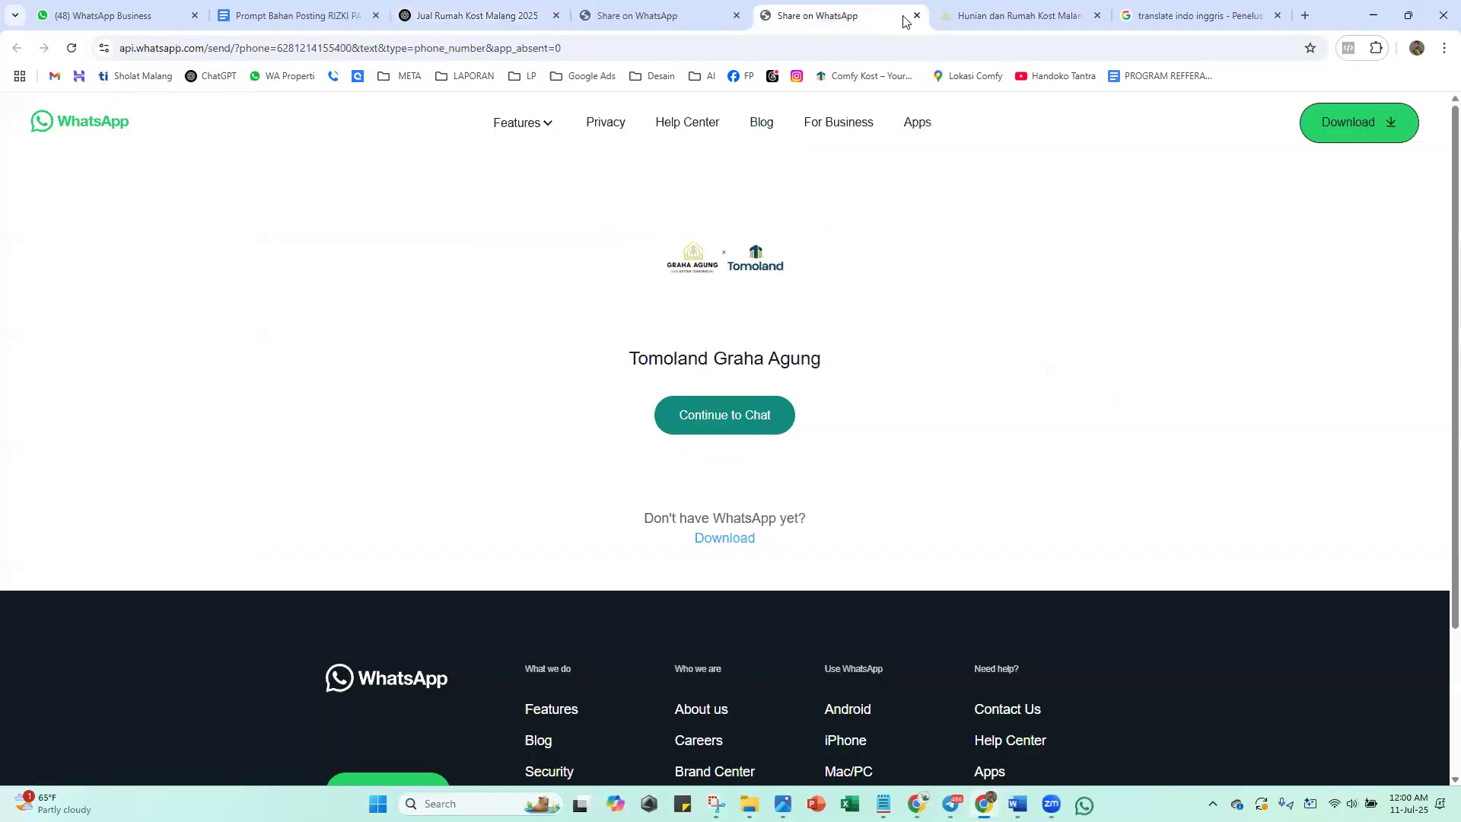
click(916, 15)
click(436, 10)
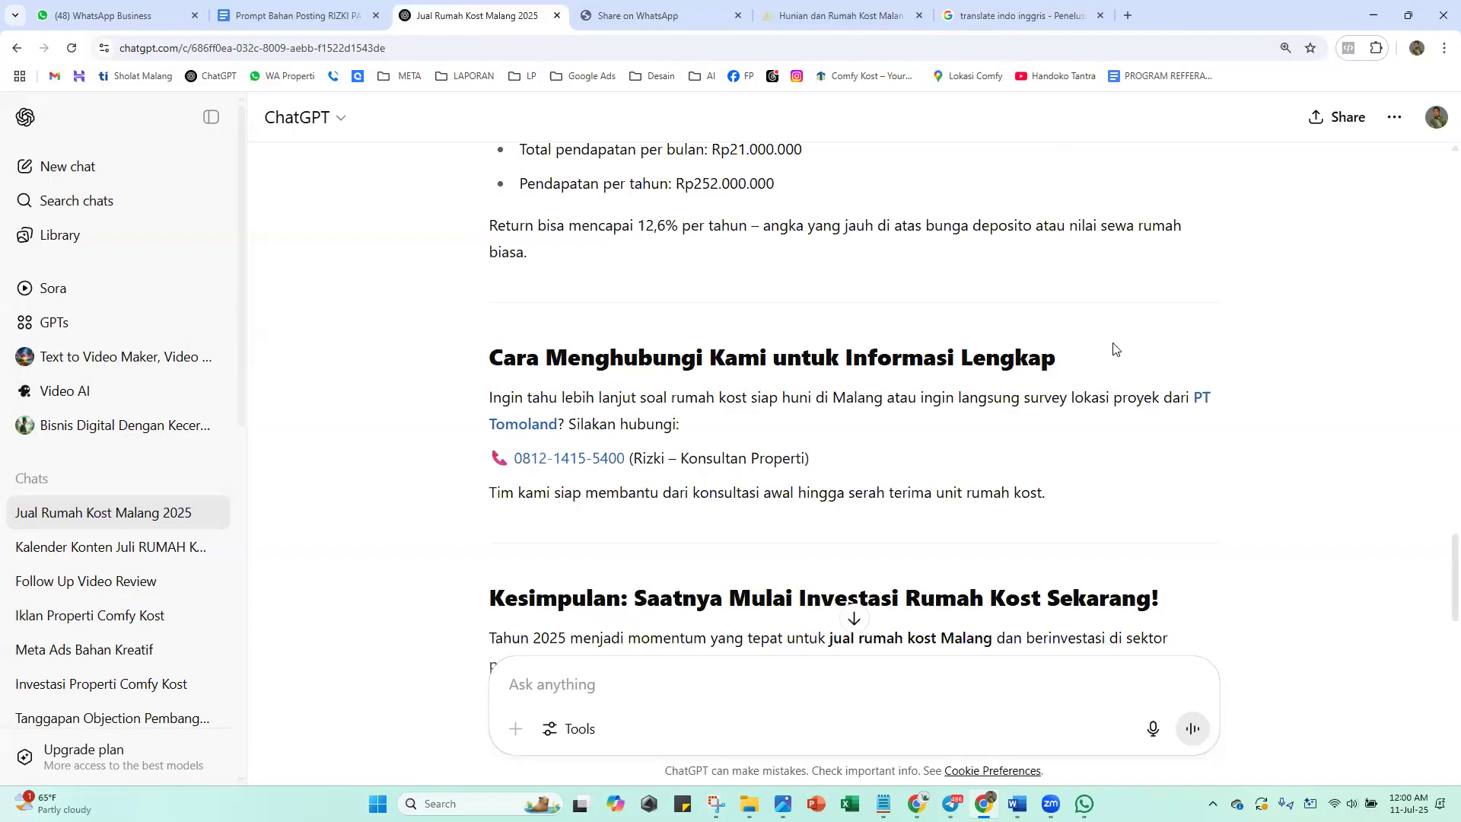
Review the article's comparison table and its "Kesimpulan" section through to the closing author signature
drag(1437, 578, 1438, 626)
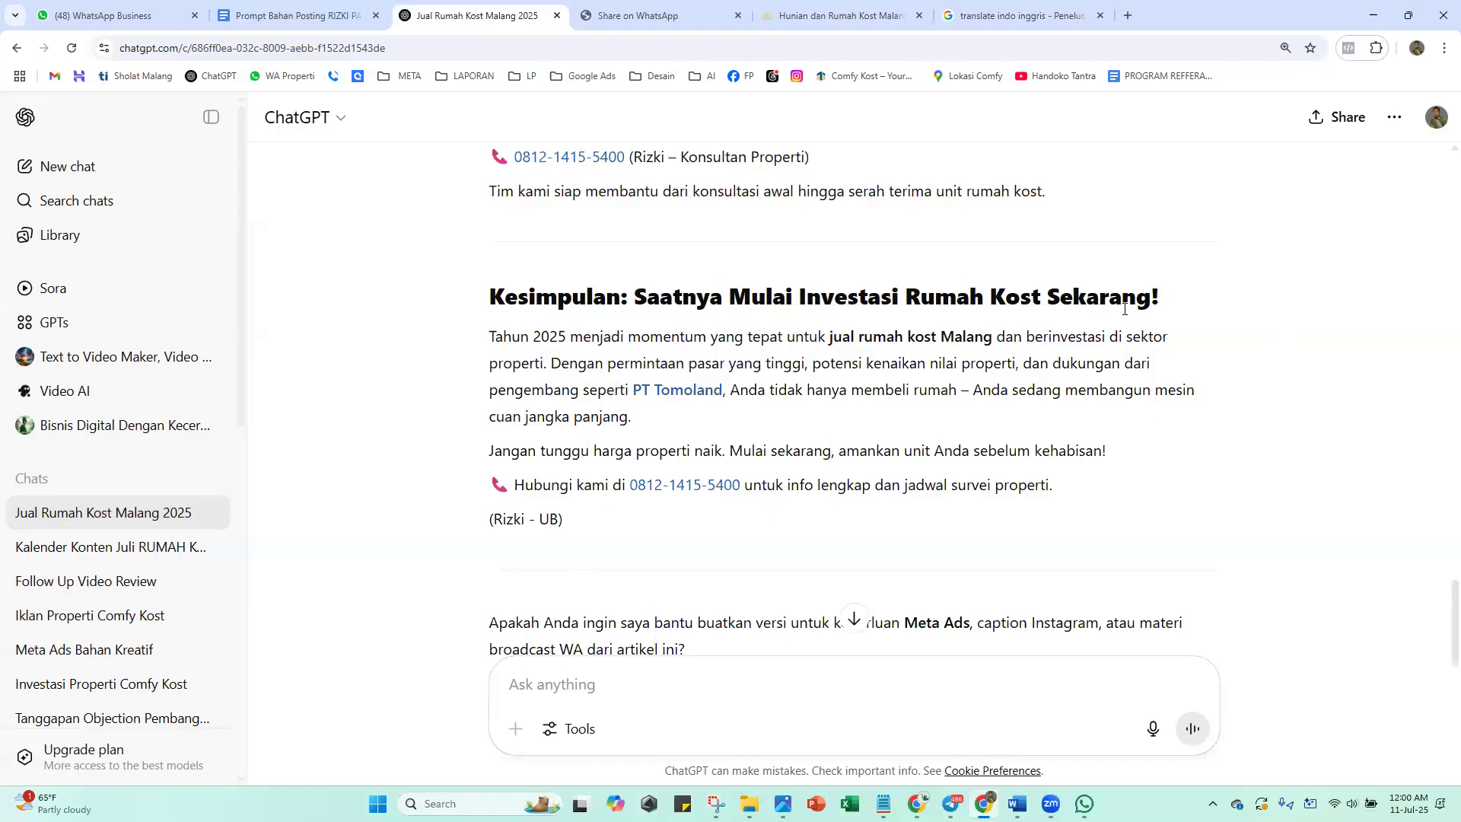
scroll(711, 289, up, 18)
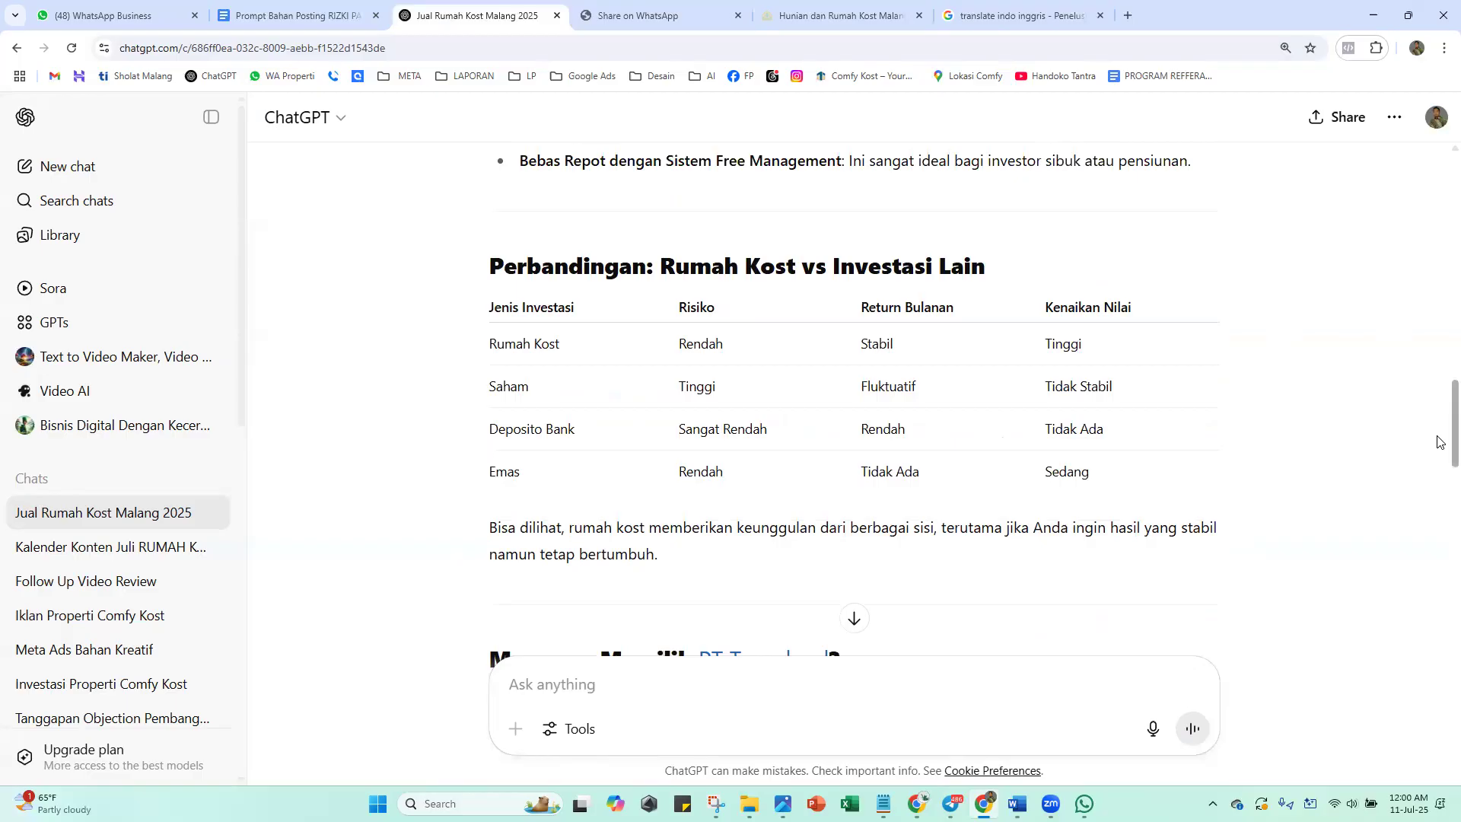
scroll(1438, 517, down, 10)
scroll(1438, 604, down, 8)
scroll(1441, 664, up, 2)
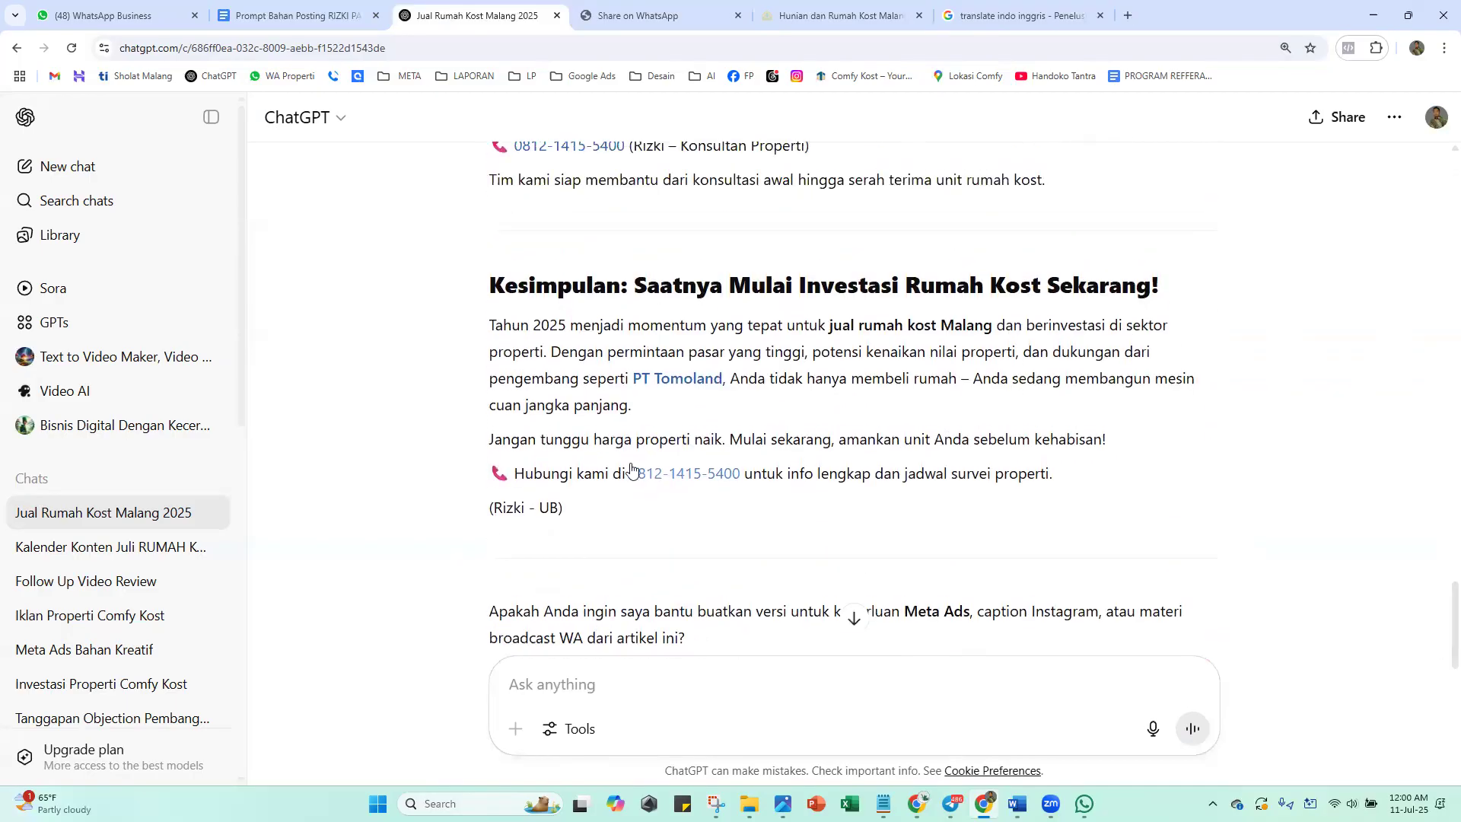
drag(481, 286, 638, 536)
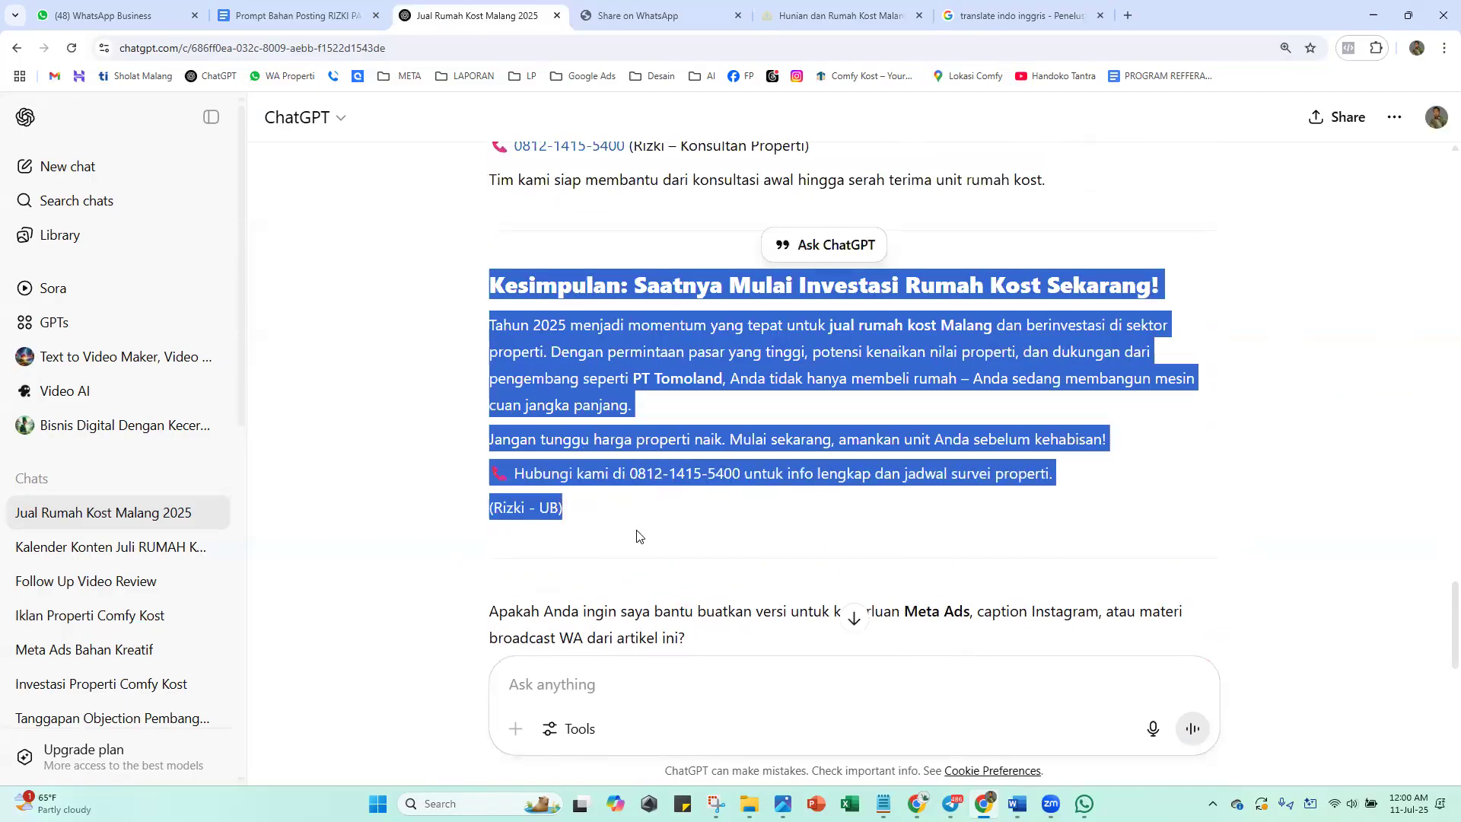
click(695, 496)
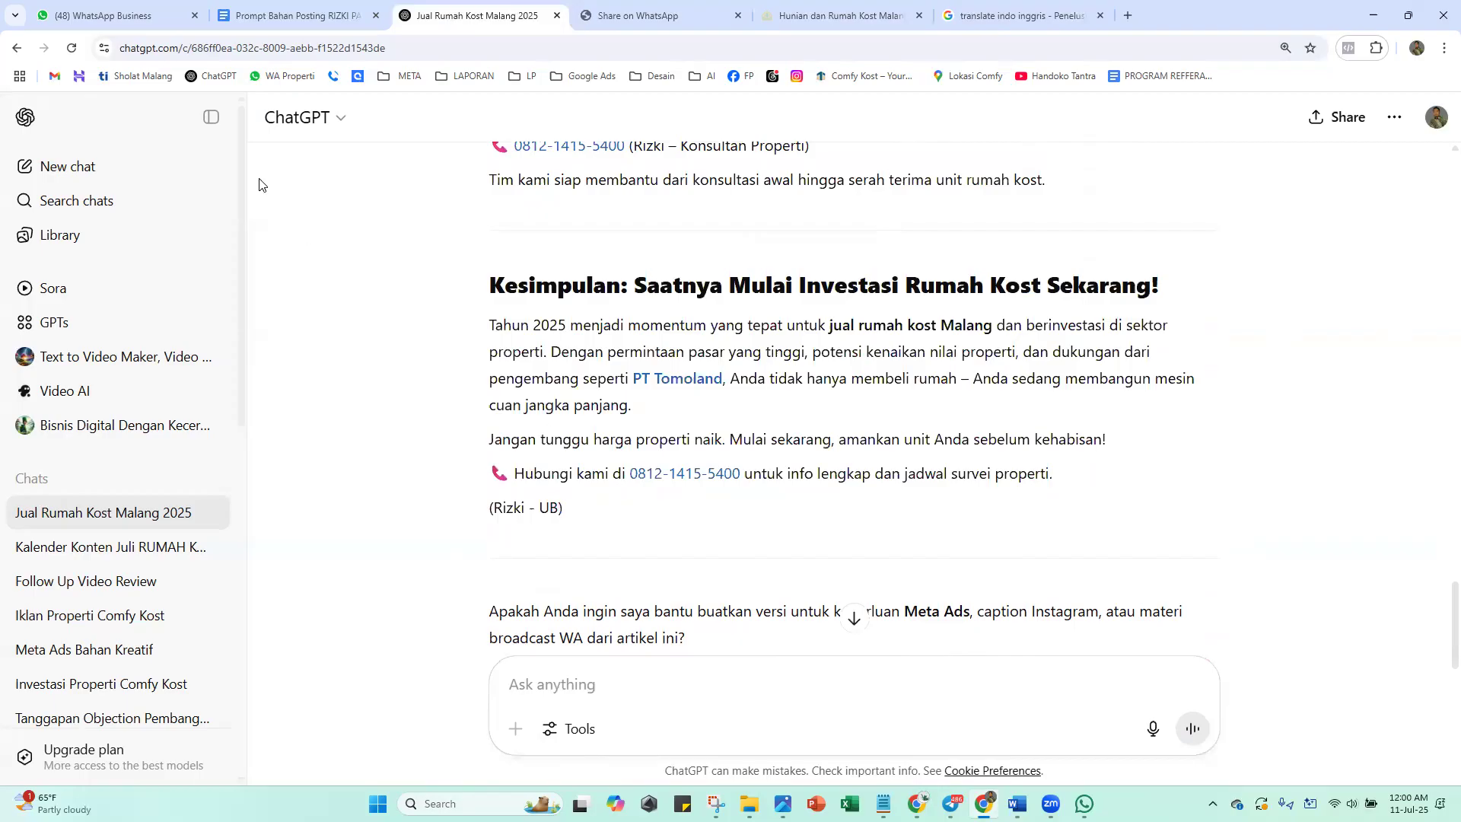
Open the "Kalender Konten Juli" chat in a second tab beside the prompt document and show its "Kalender Konten Bulan Kedua" table
click(125, 542)
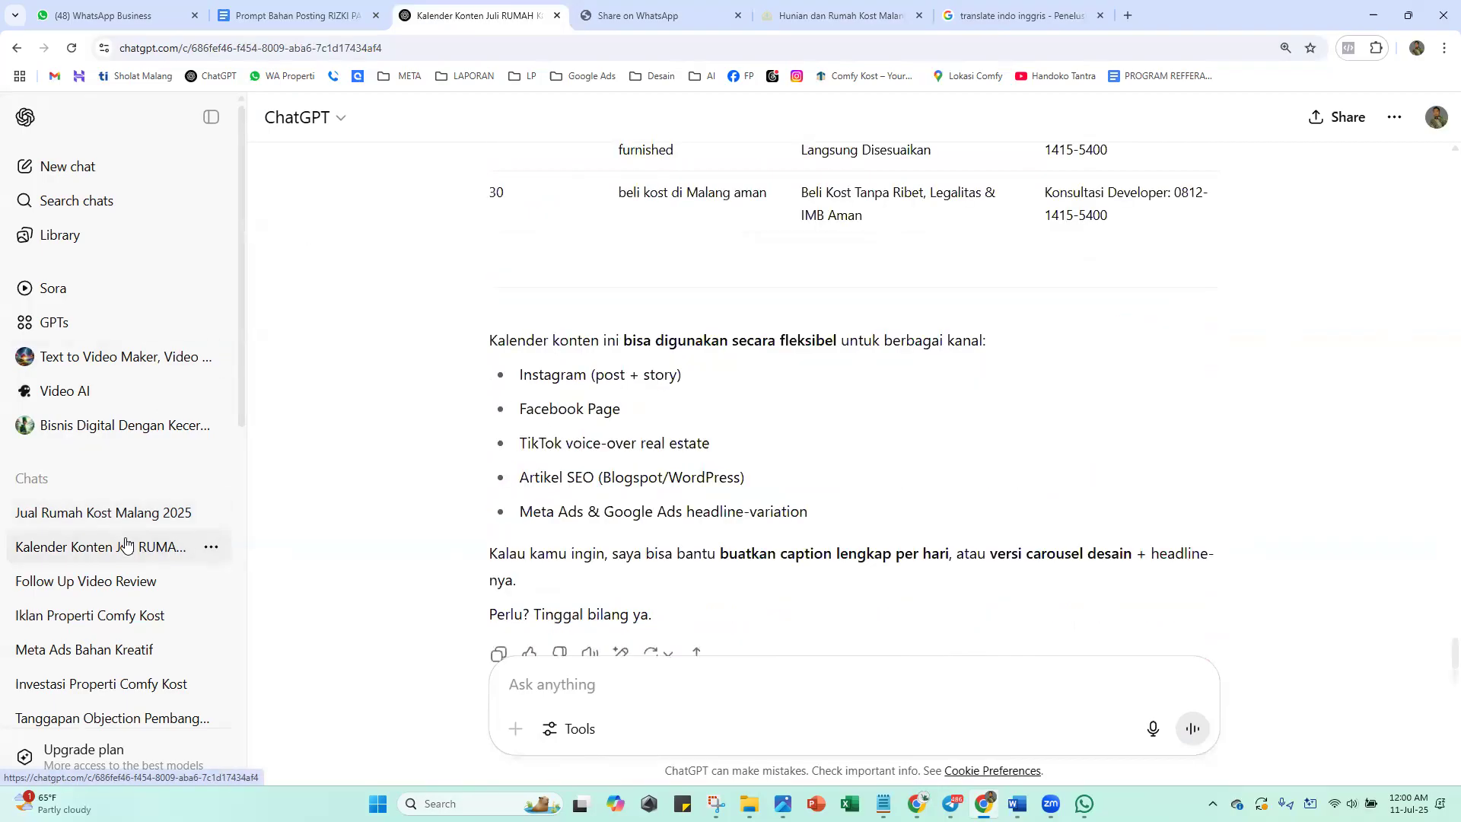
click(546, 47)
key(ctrl+c)
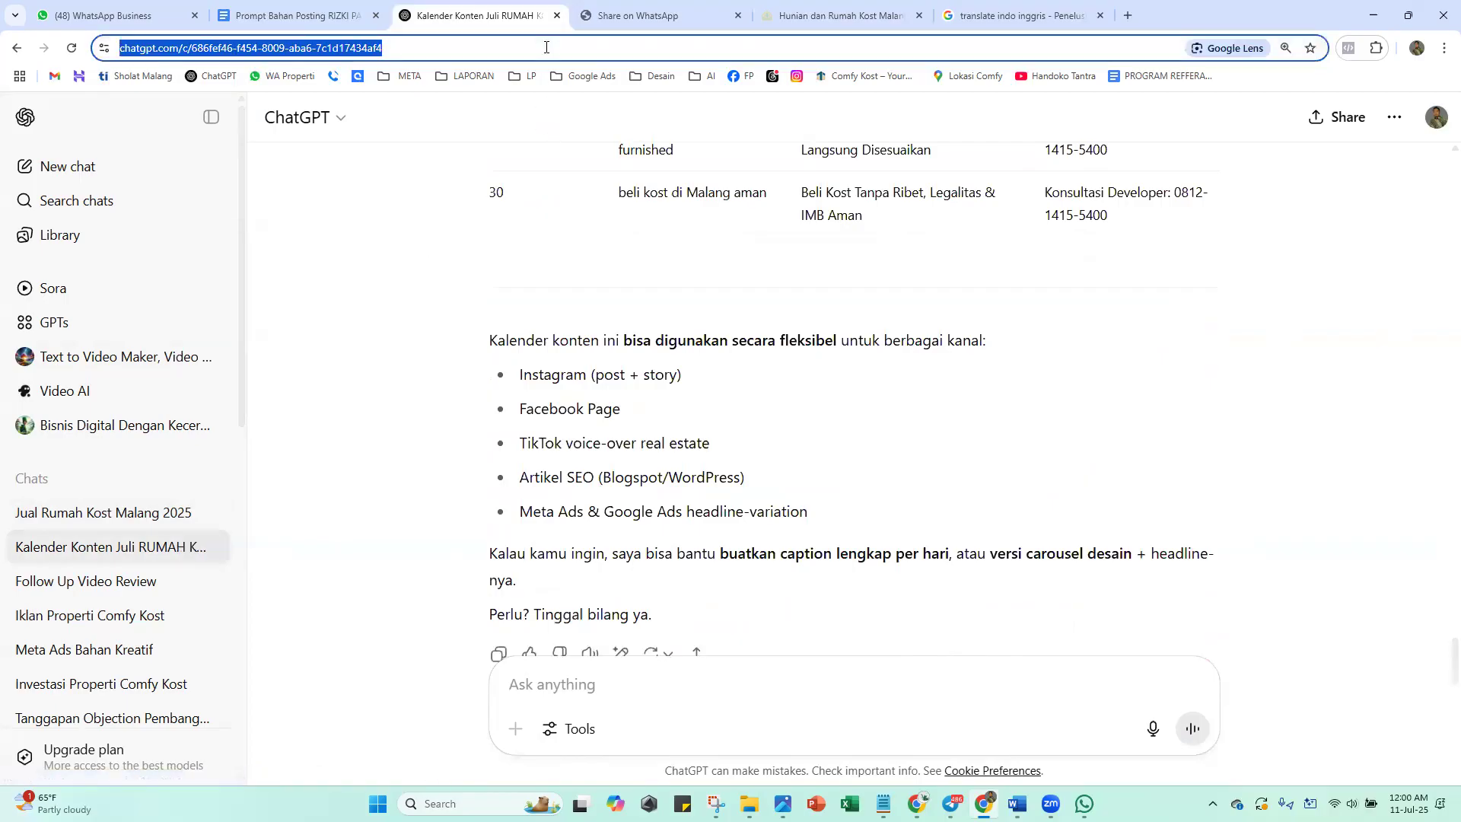
click(1128, 16)
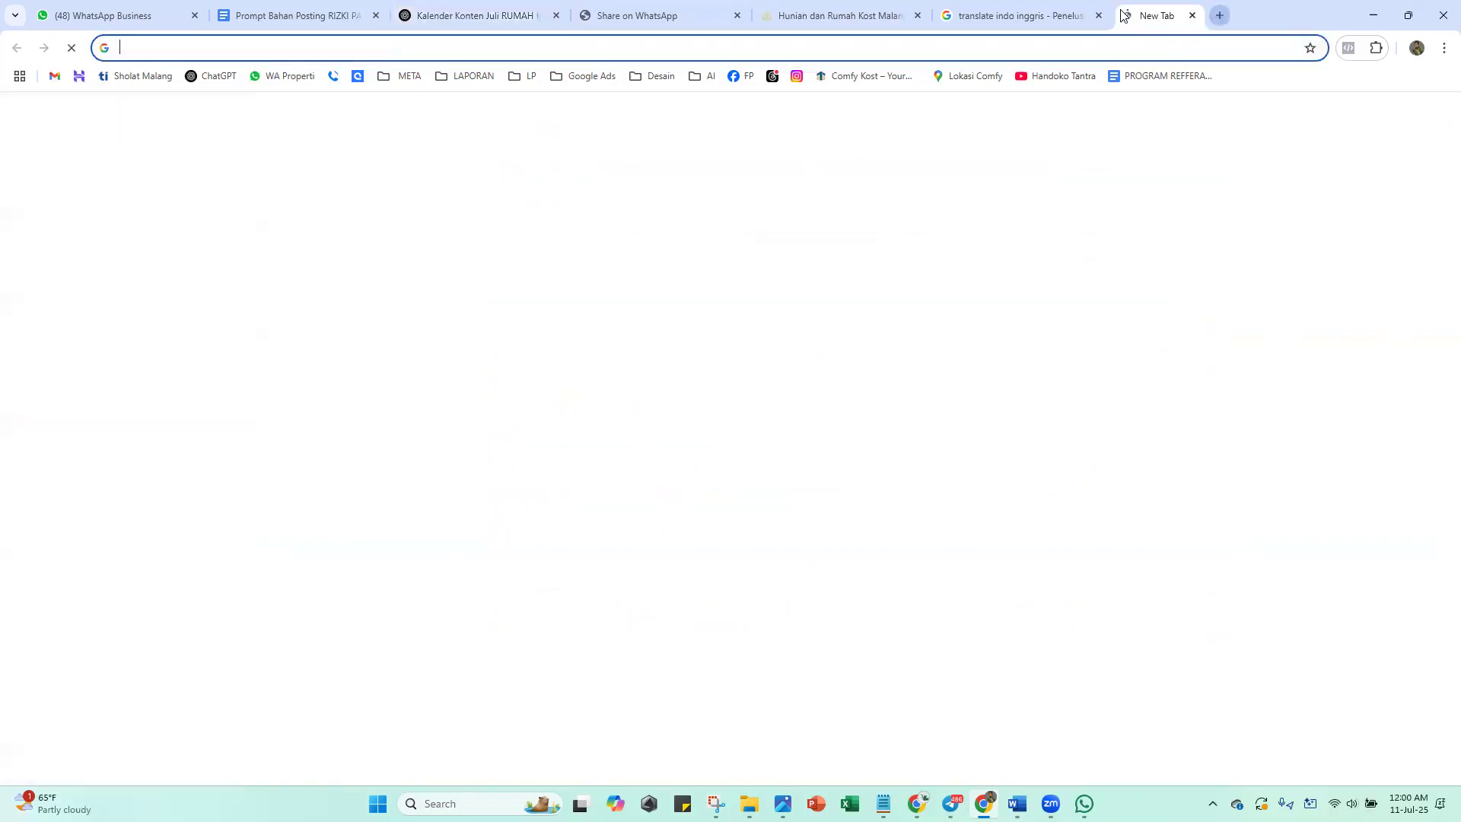
key(ctrl+v)
key(Return)
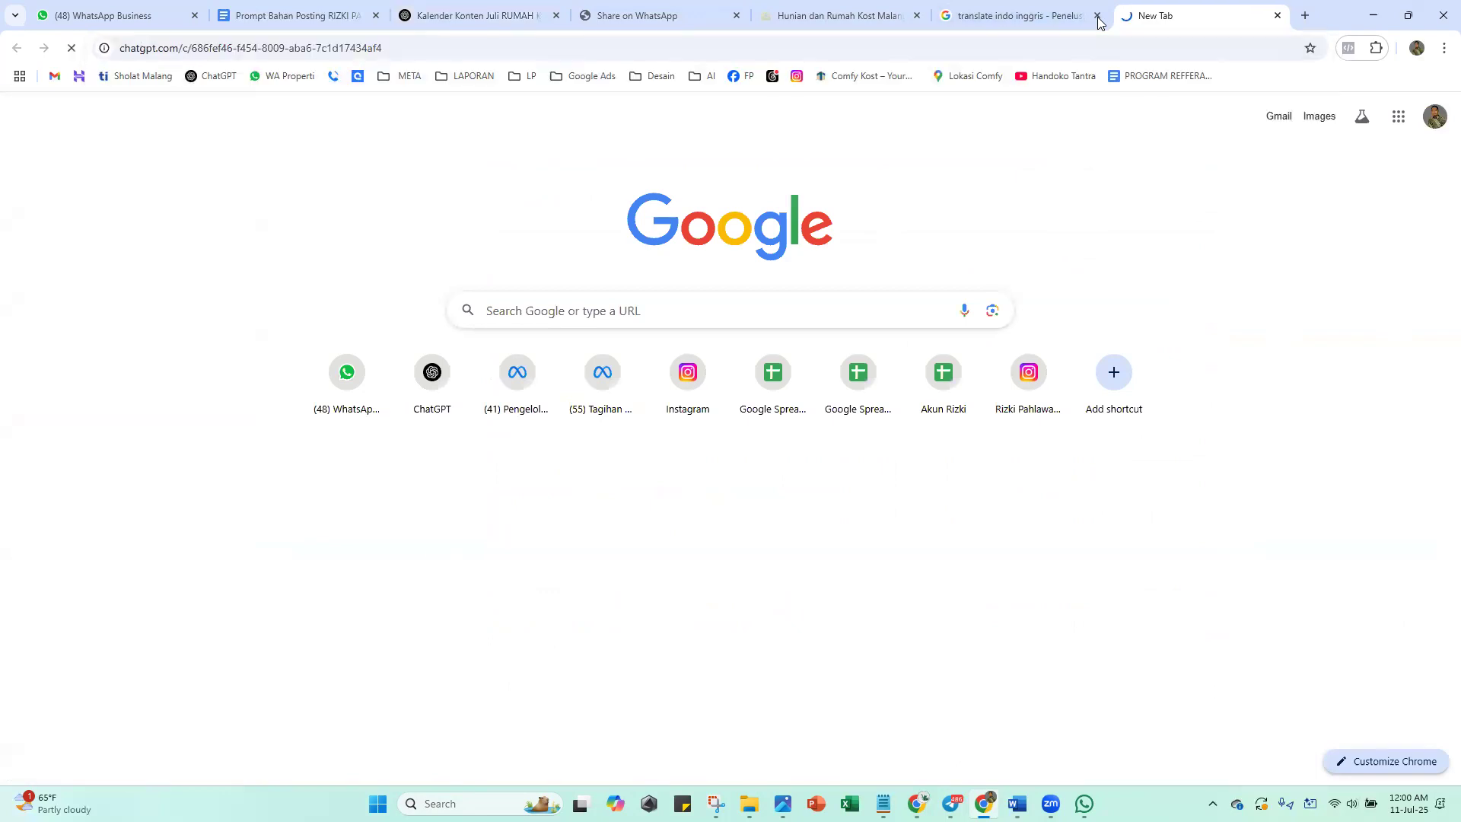
drag(1191, 12, 454, 10)
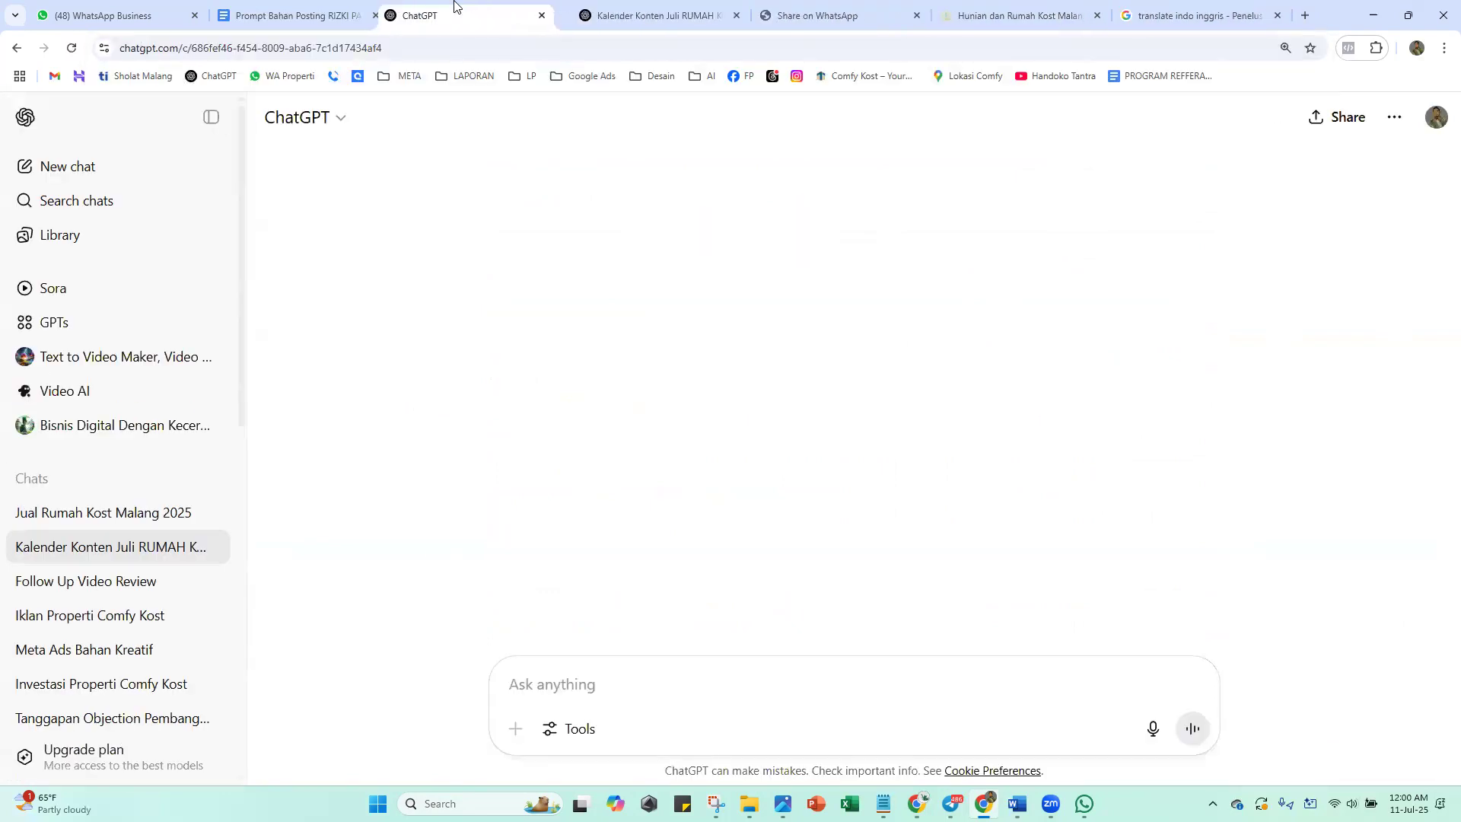
drag(1438, 649, 1438, 486)
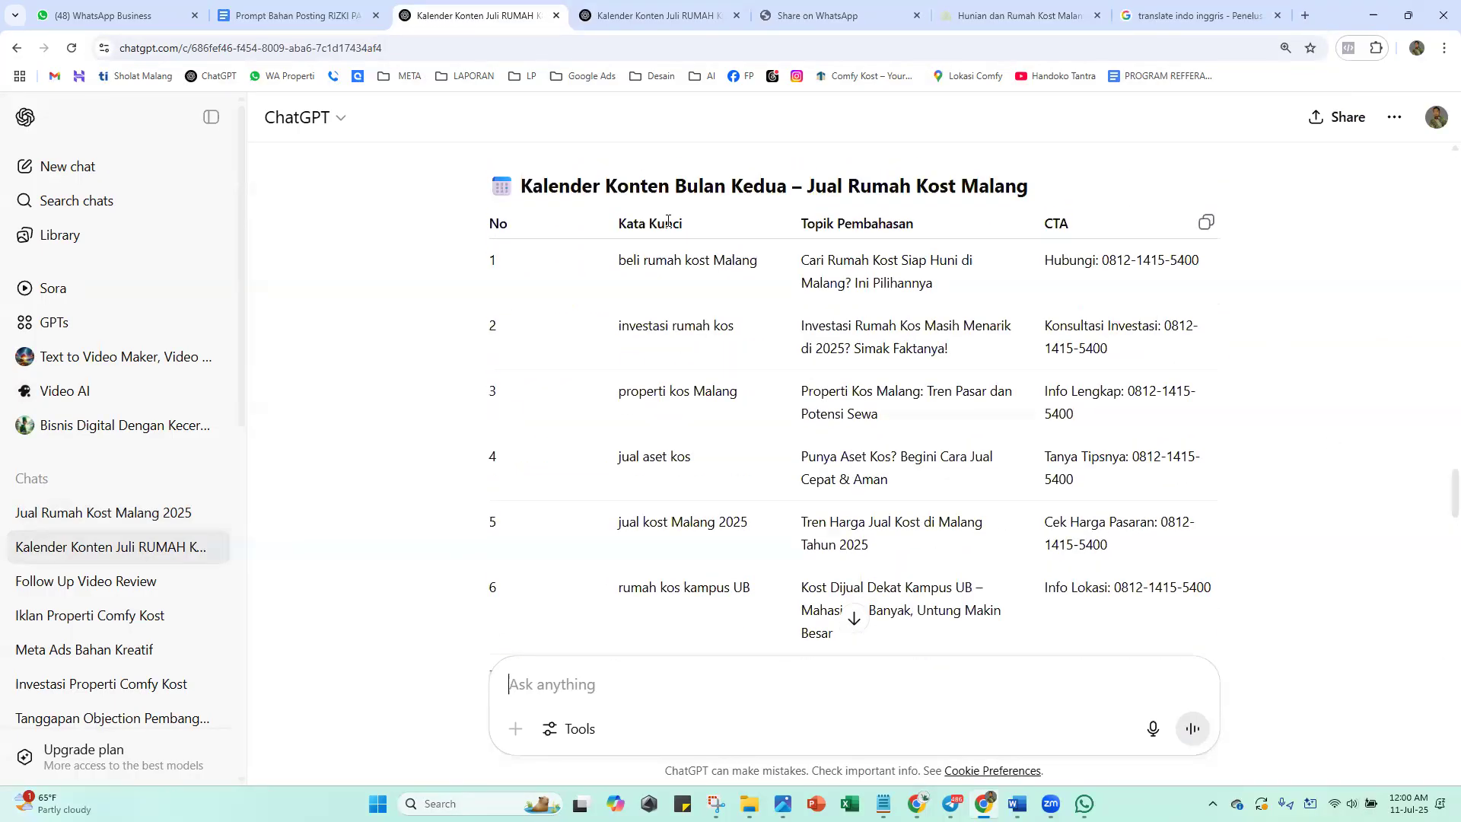
Rename the "Jual Rumah Kost Malang 2025" chat as "artikel 1"
click(650, 5)
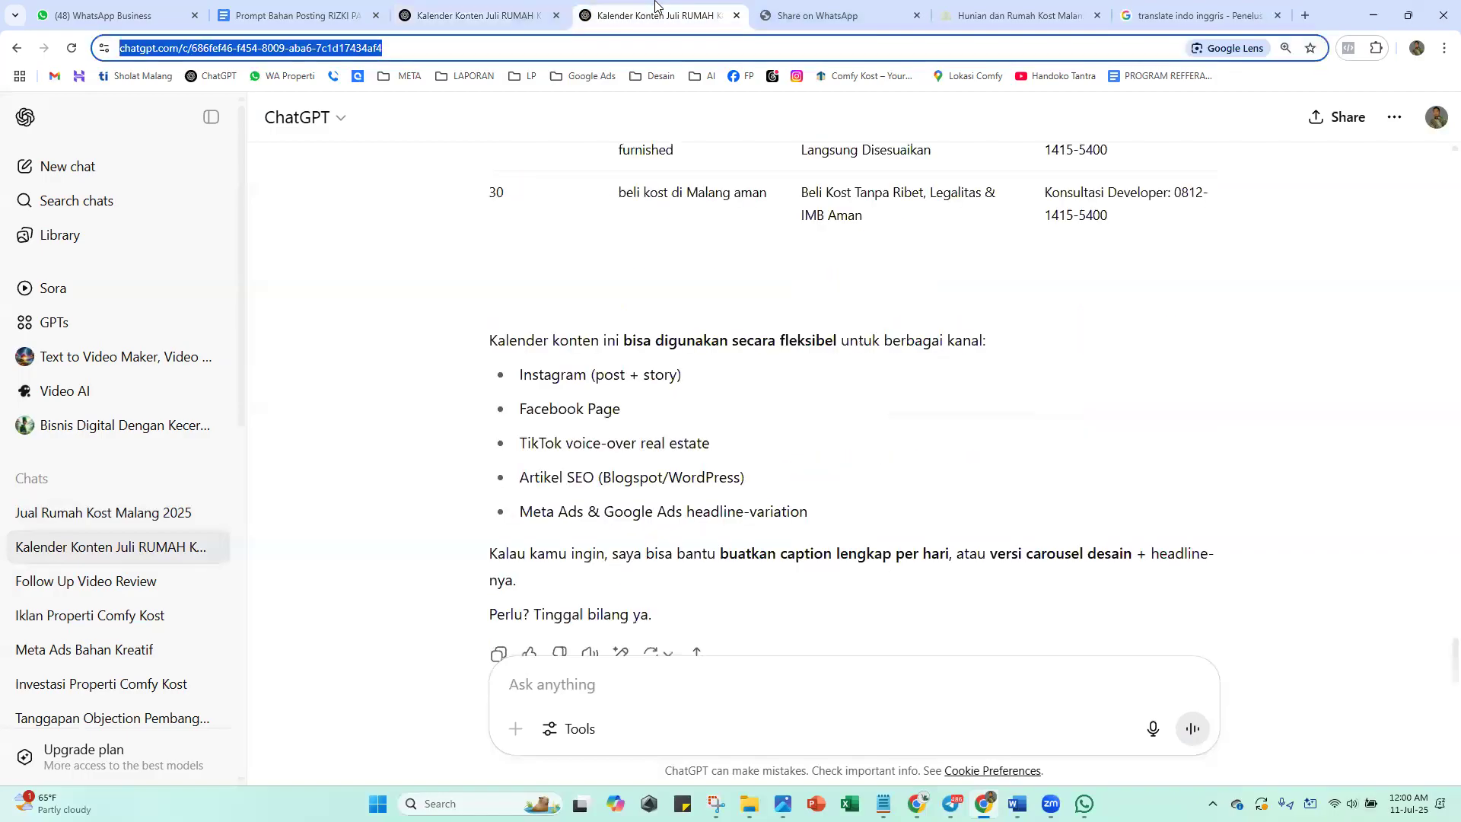
click(1057, 393)
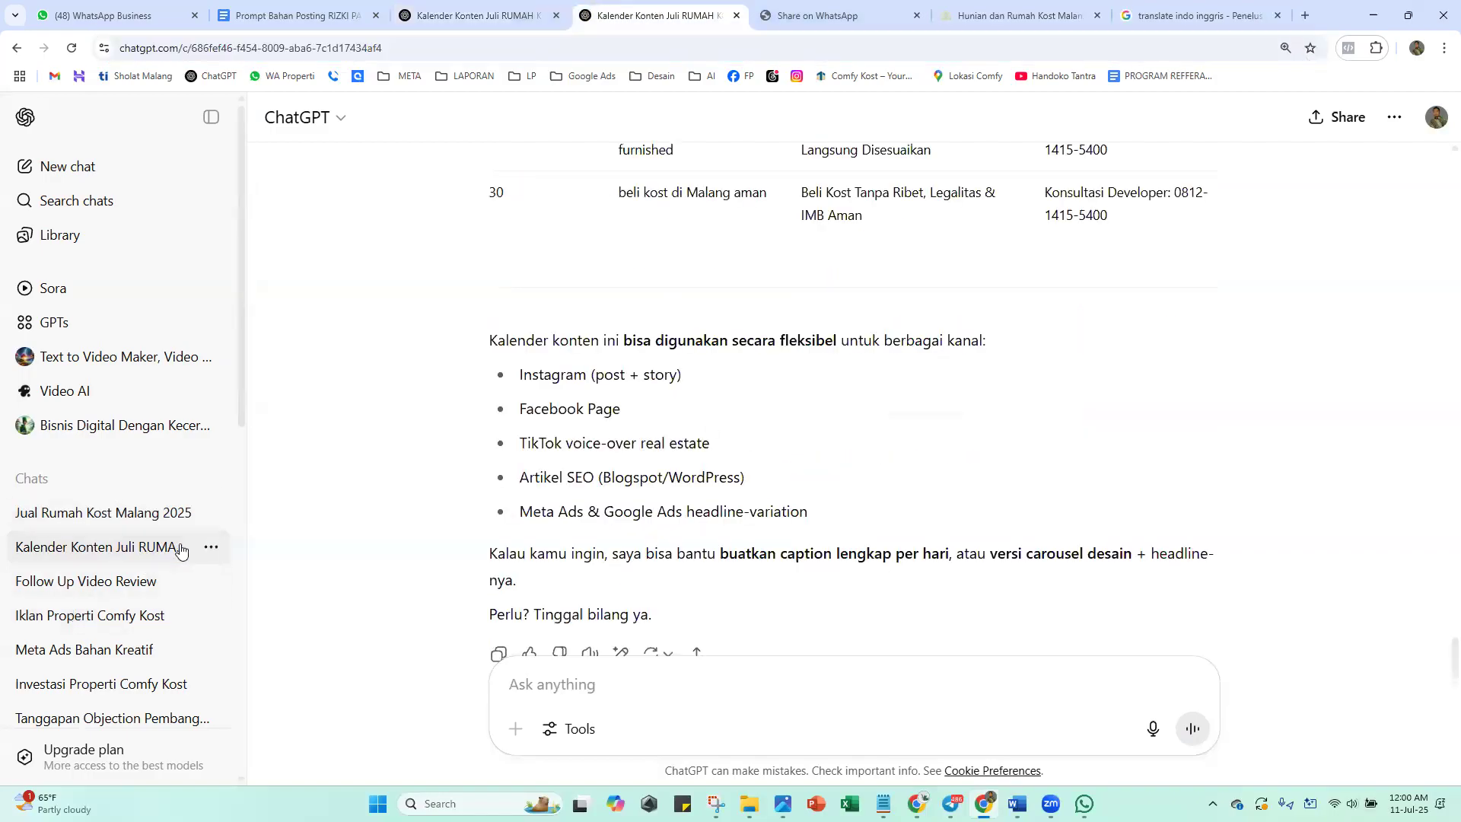
click(210, 516)
click(236, 580)
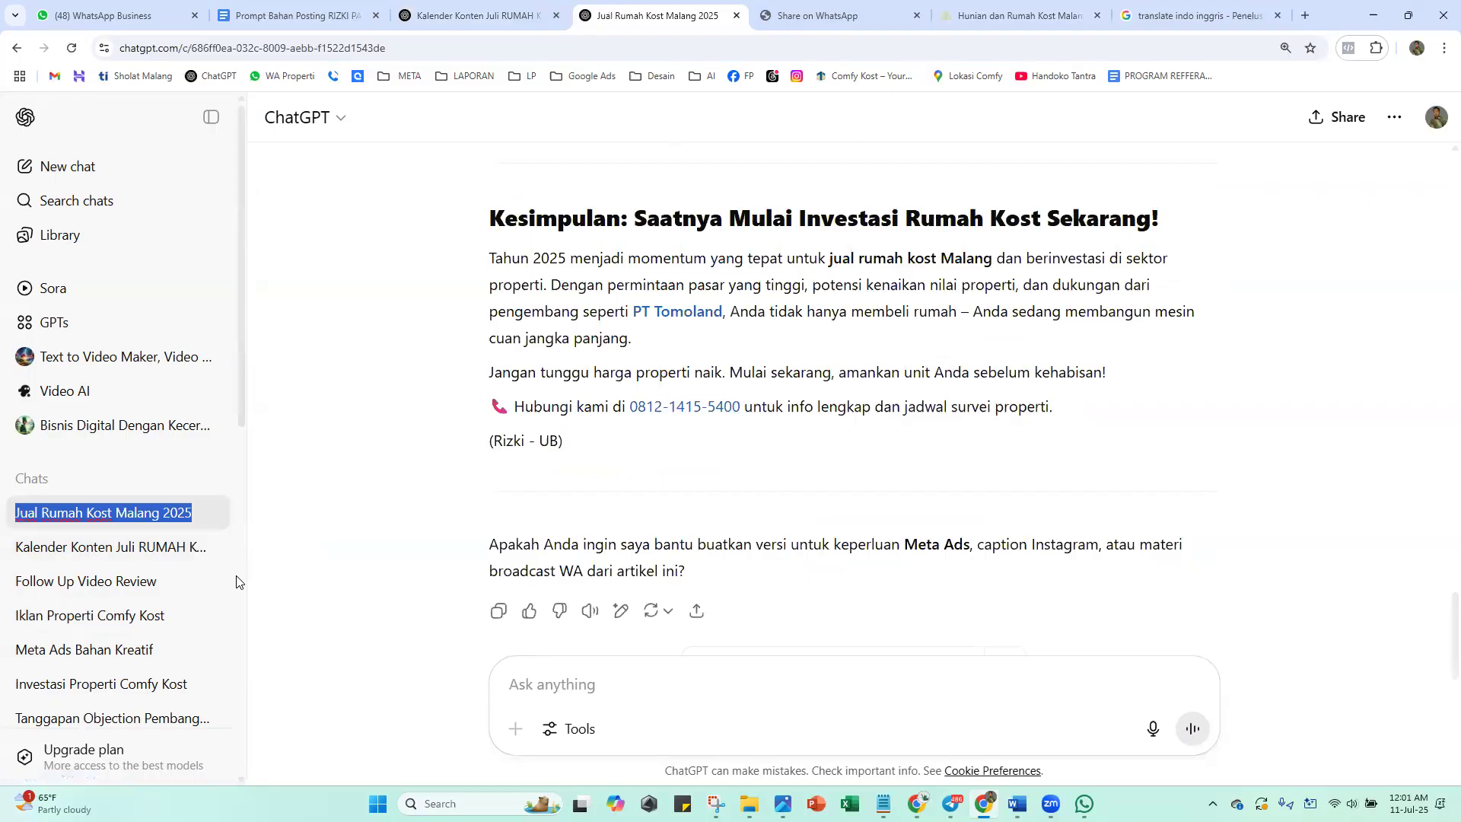
text(artikel 1)
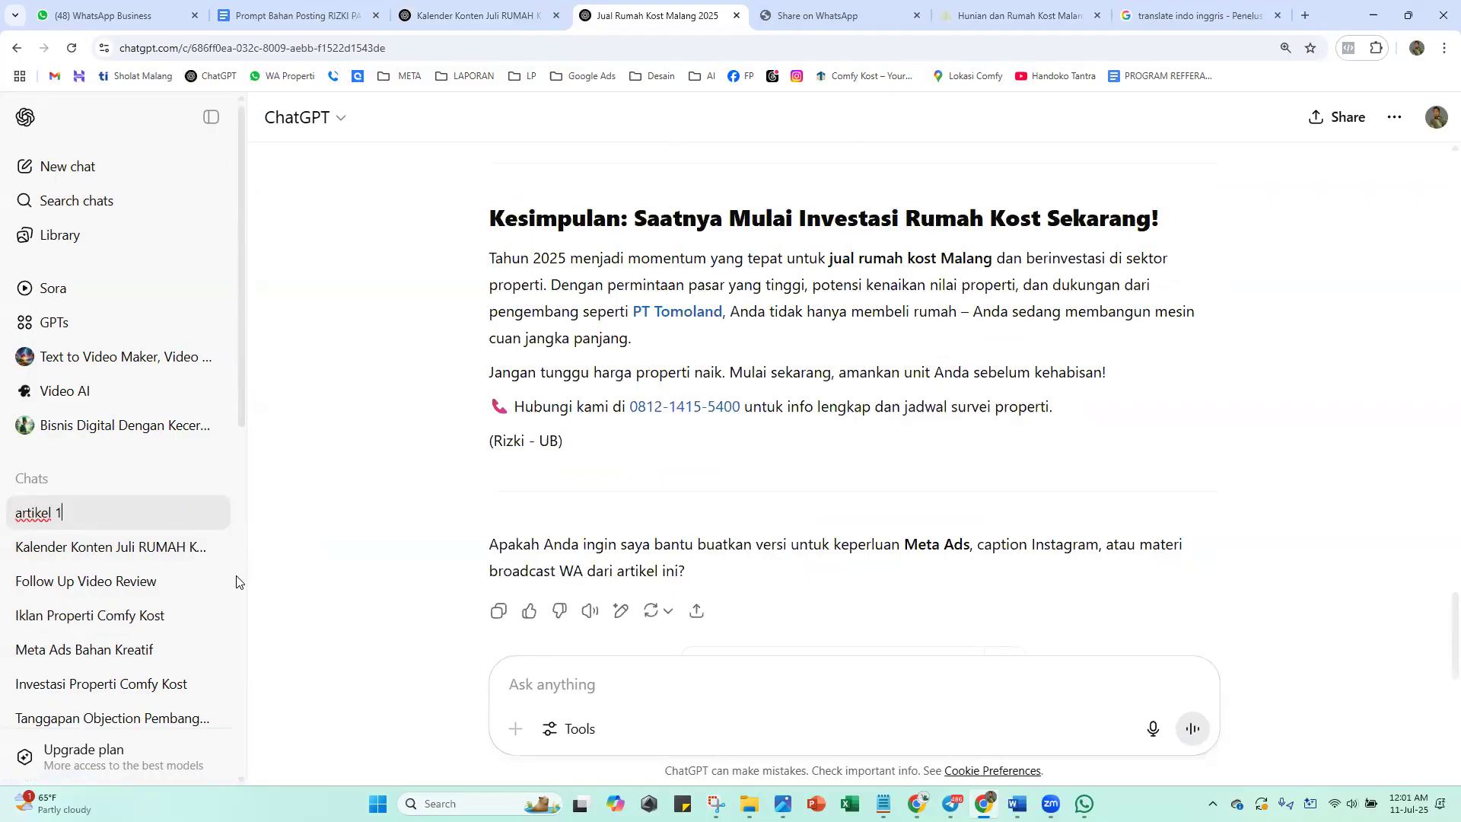
key(Return)
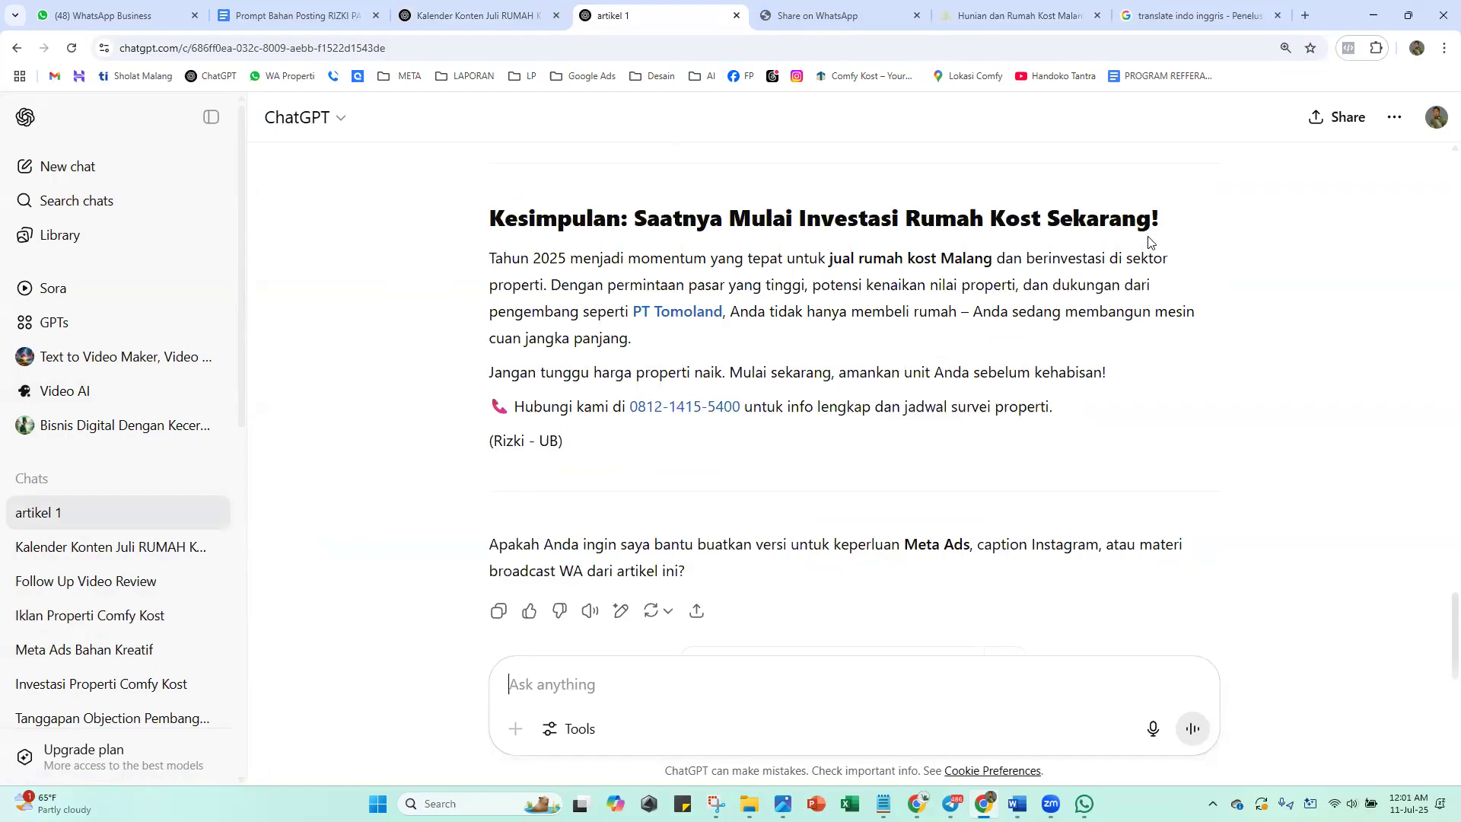
Start a new chat and draft "buatkan artikel dengan kata kunci : beli rumah kost Malang, konten", copying the keyword from the calendar's first row
drag(1444, 622, 1441, 133)
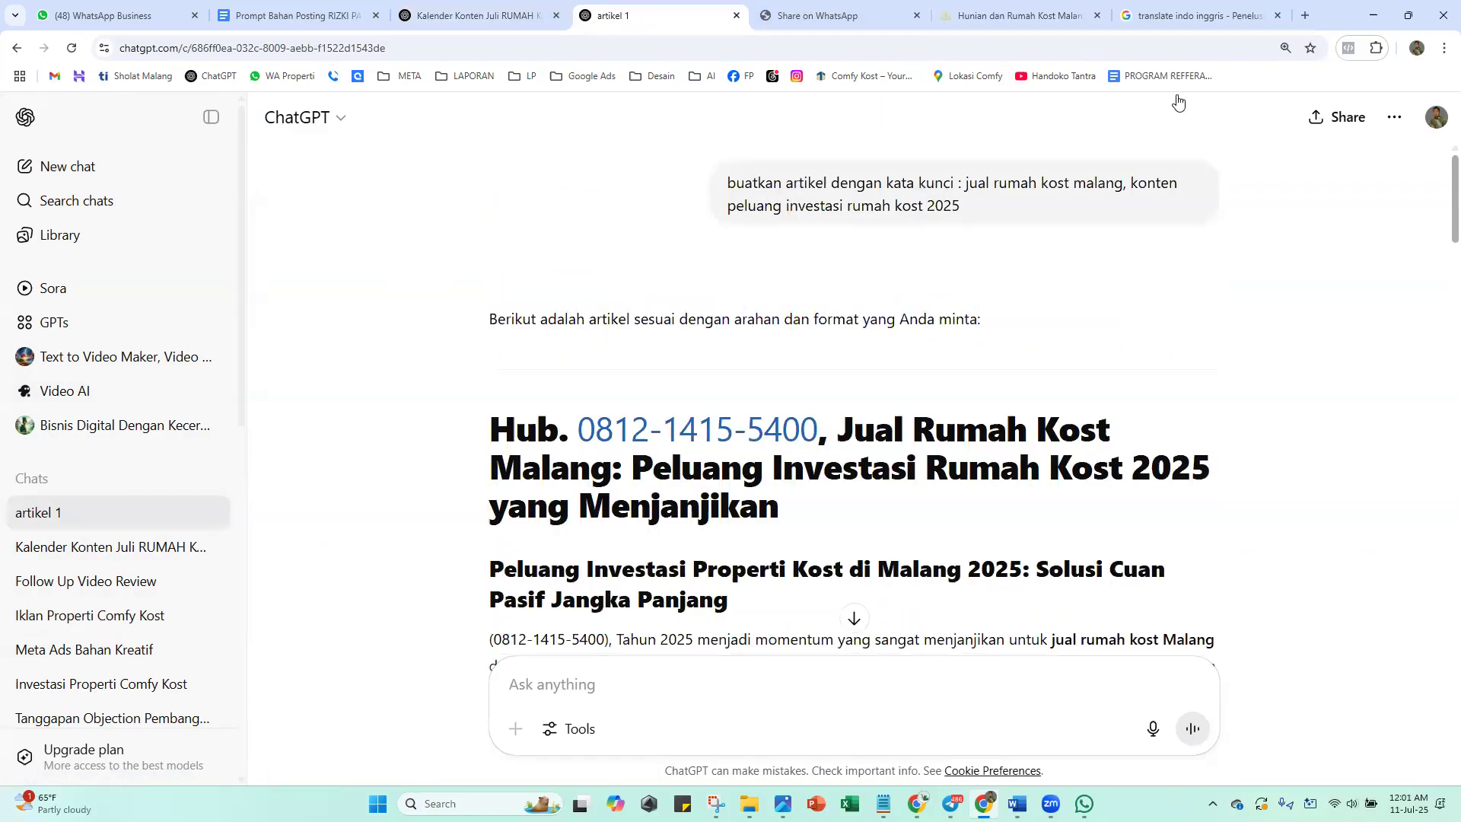
click(74, 169)
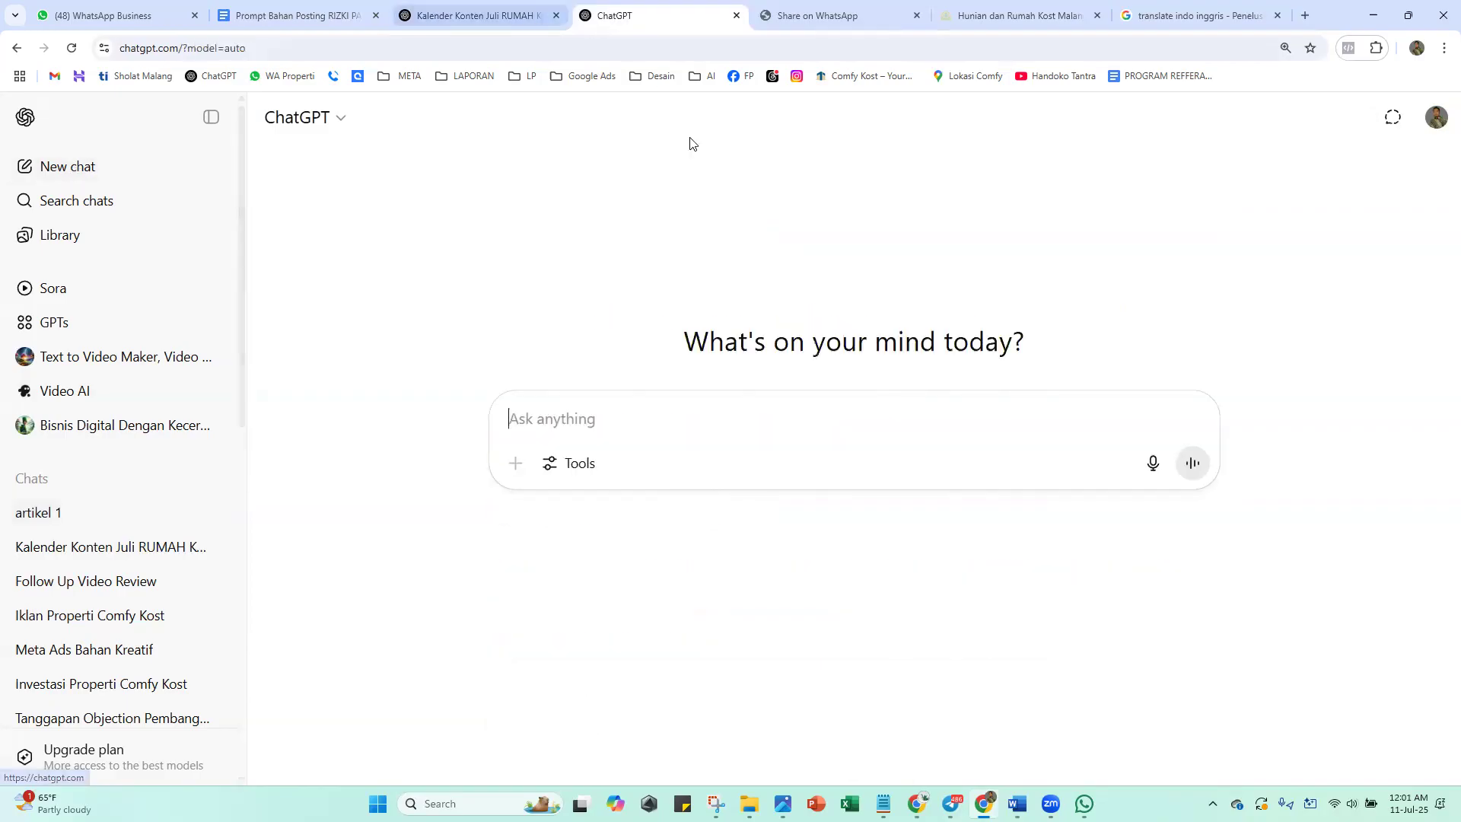
click(488, 14)
drag(614, 261, 761, 264)
right_click(761, 263)
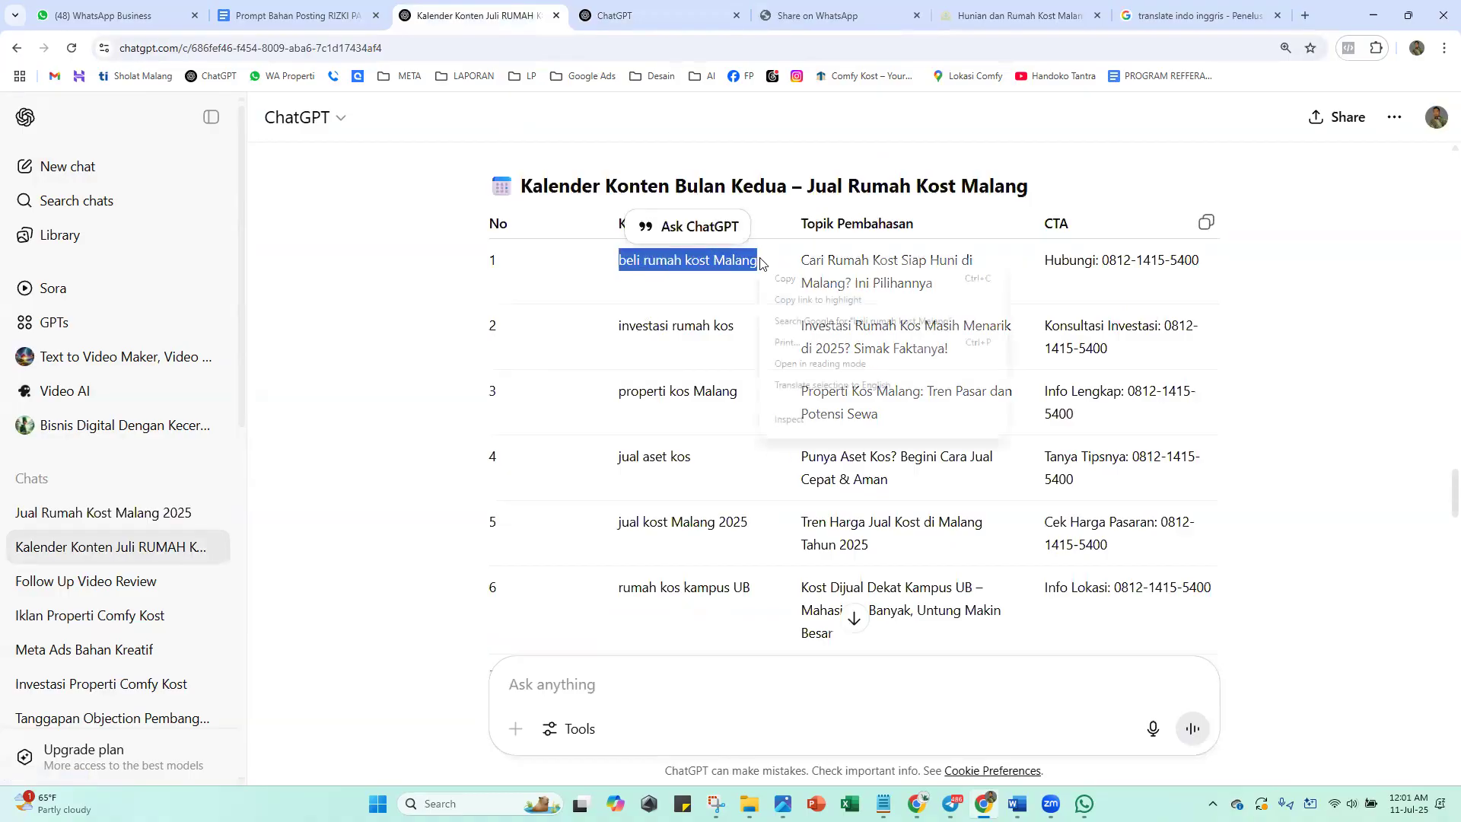
click(780, 279)
click(636, 6)
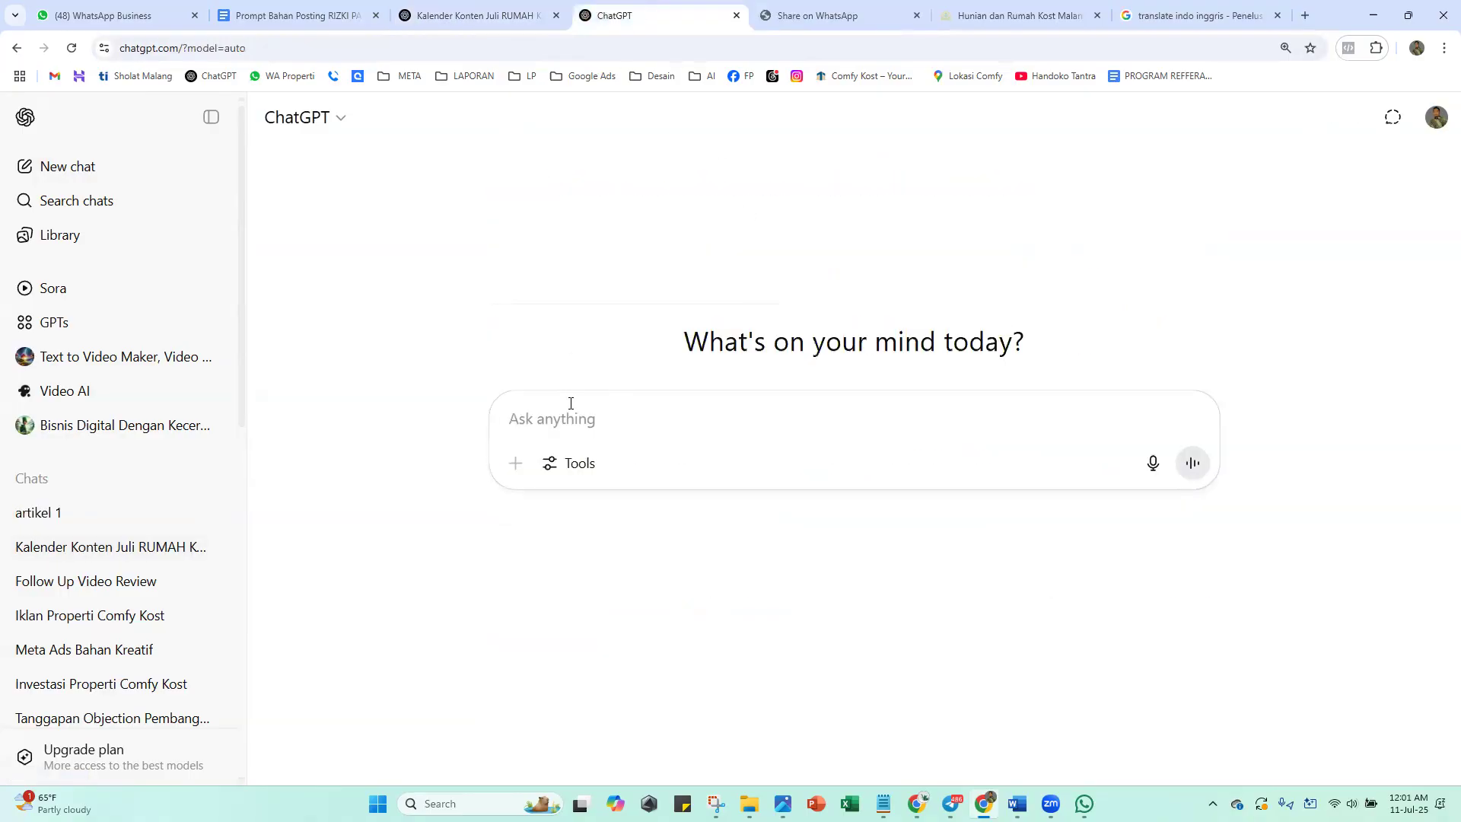
text(buatkan artikel dengan kata kunci)
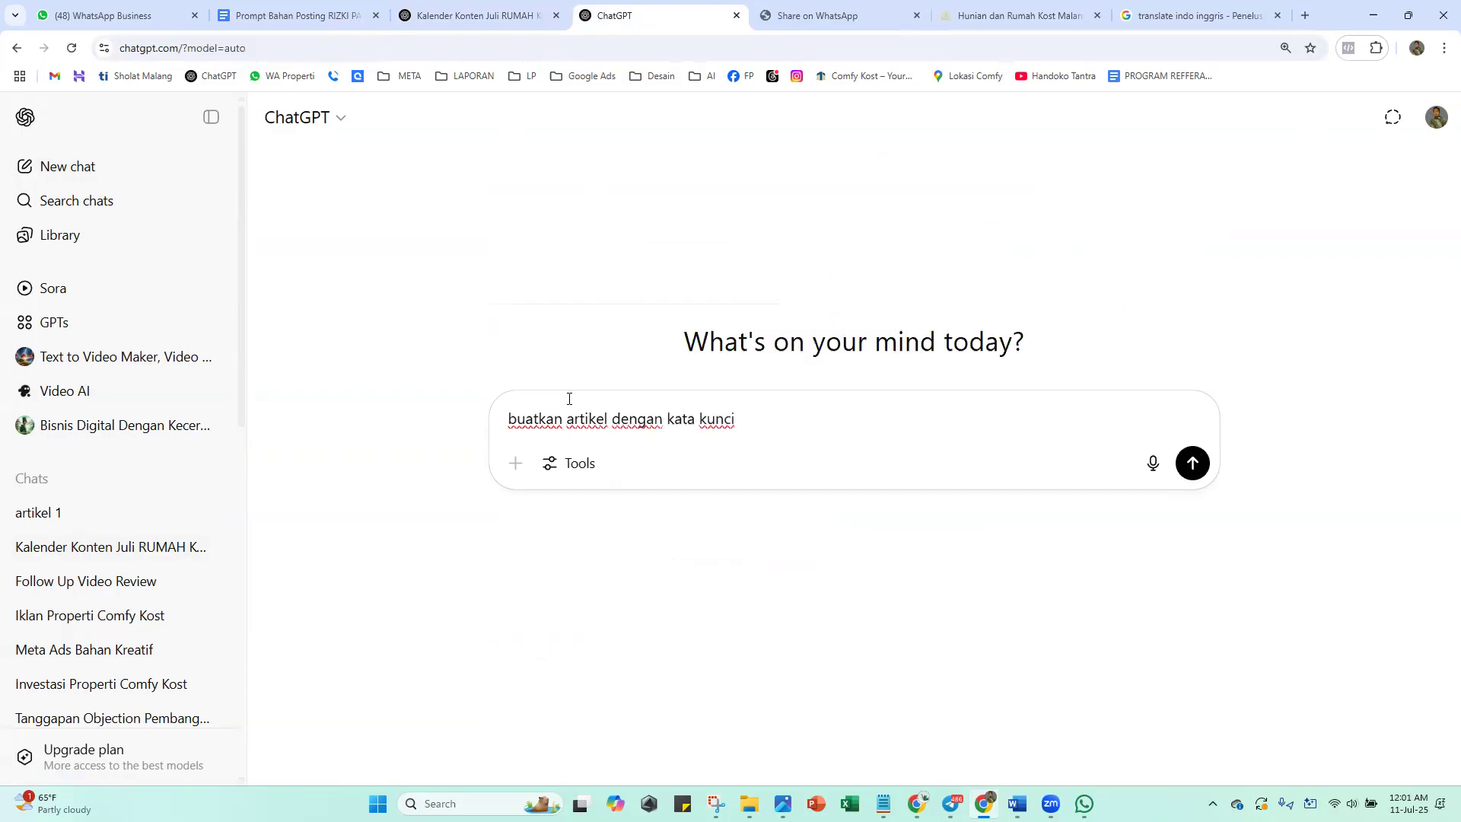
text( :)
key(ctrl+v)
text(,)
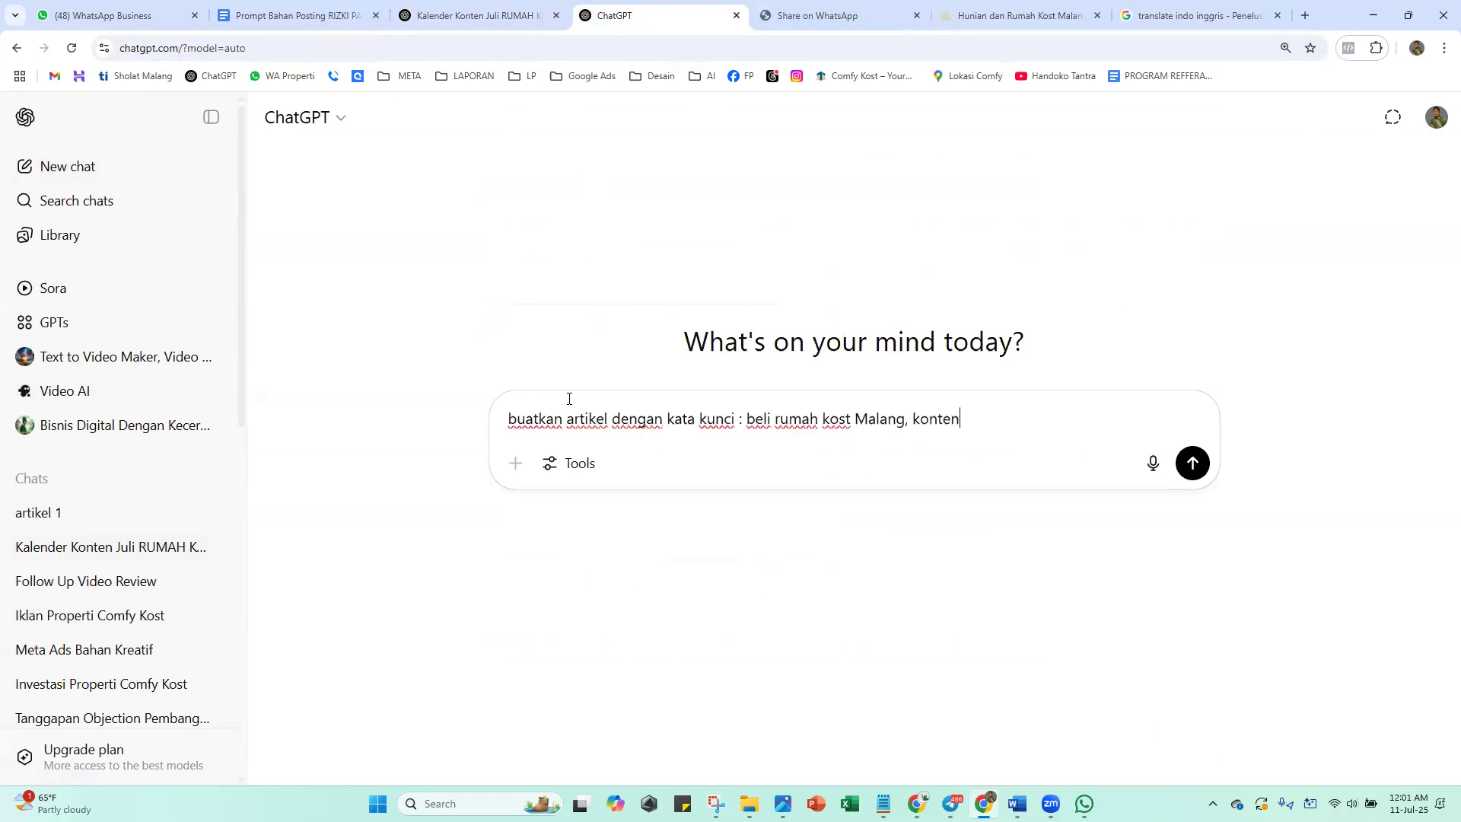
Complete the request with the first row's topic "Cari Rumah Kost Siap Huni di Malang? Ini Pilihannya" and submit it
click(471, 16)
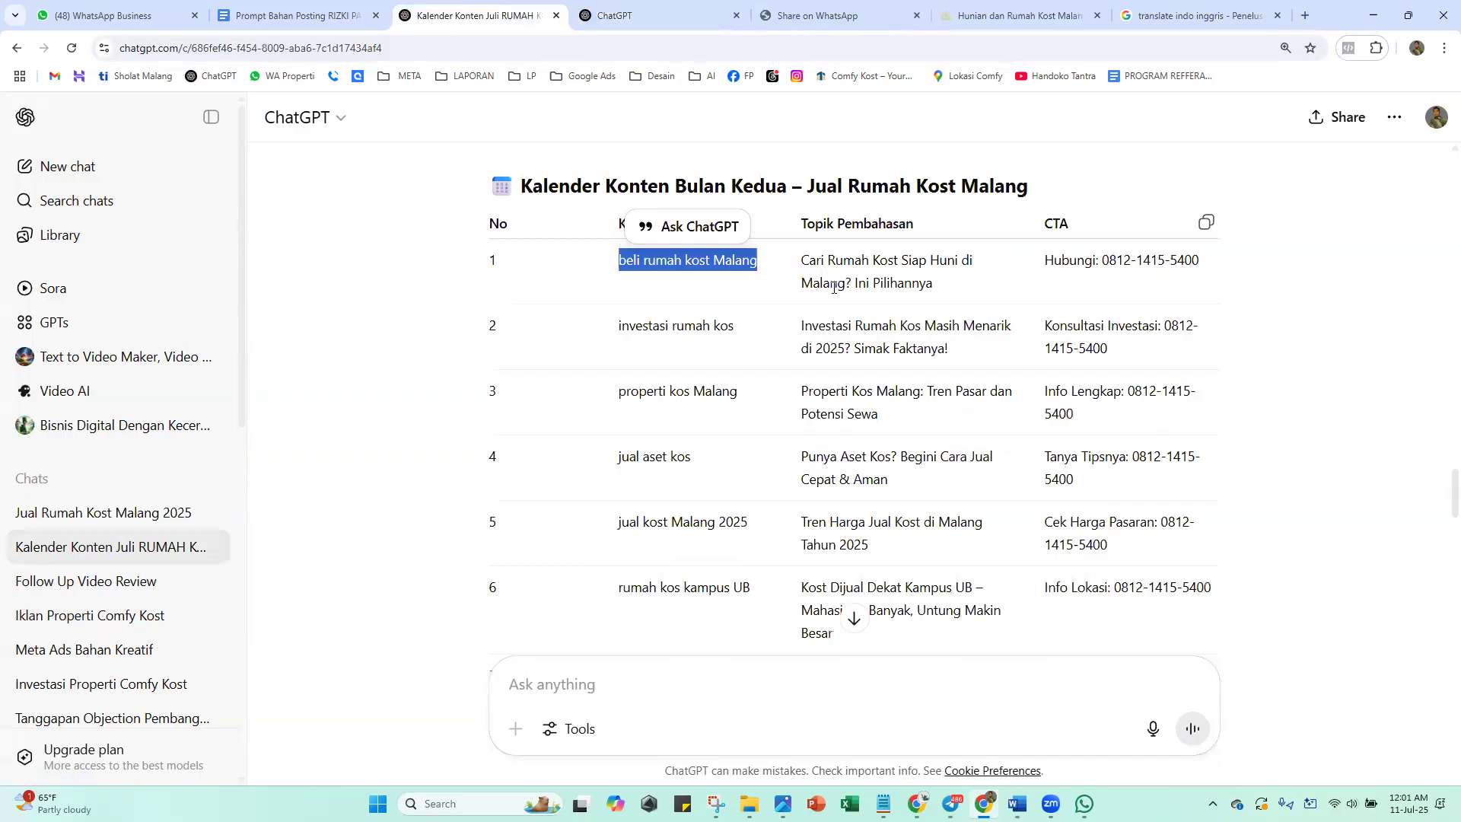
drag(798, 266, 944, 291)
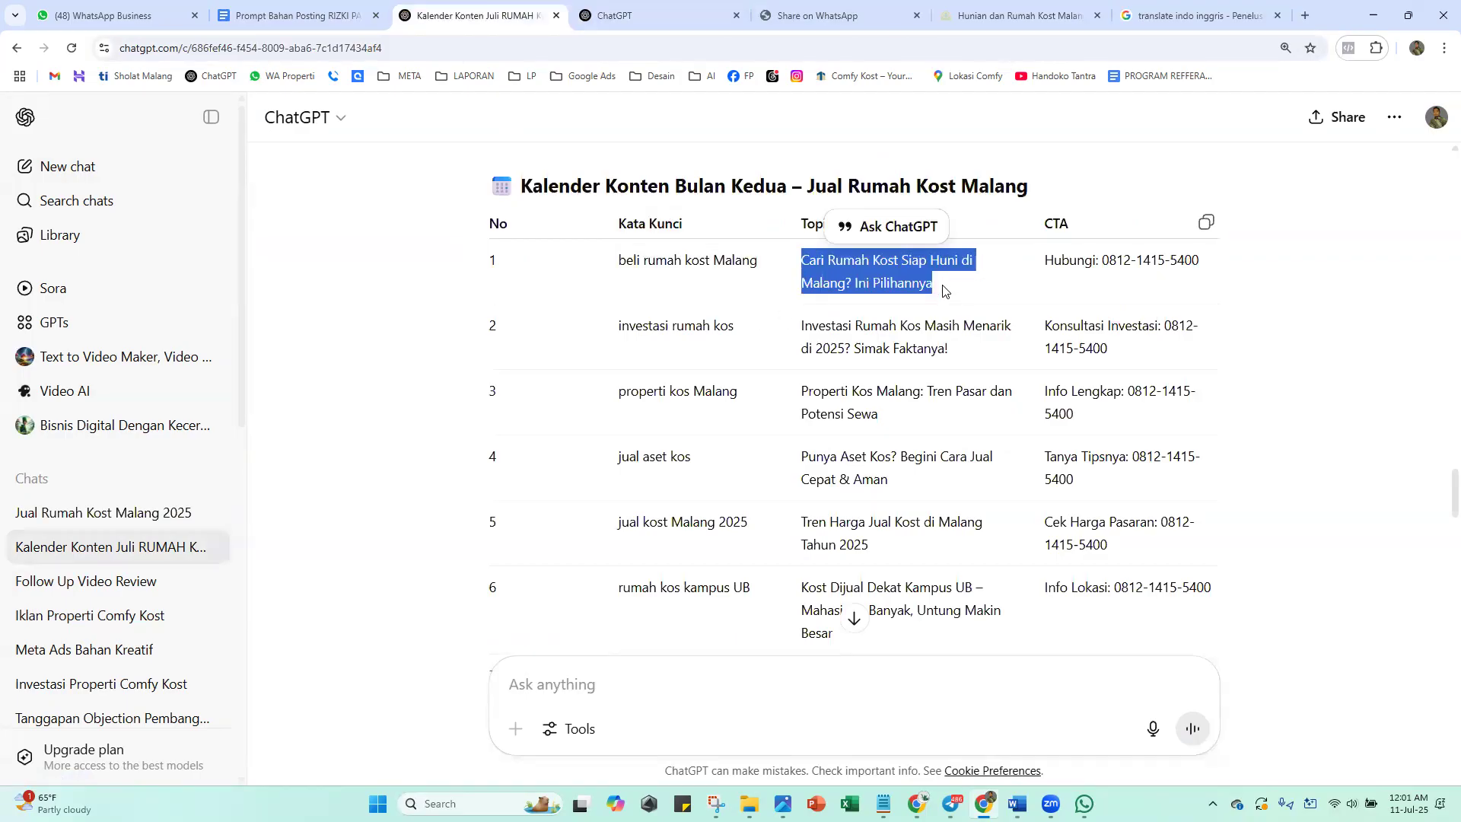
right_click(944, 291)
click(956, 300)
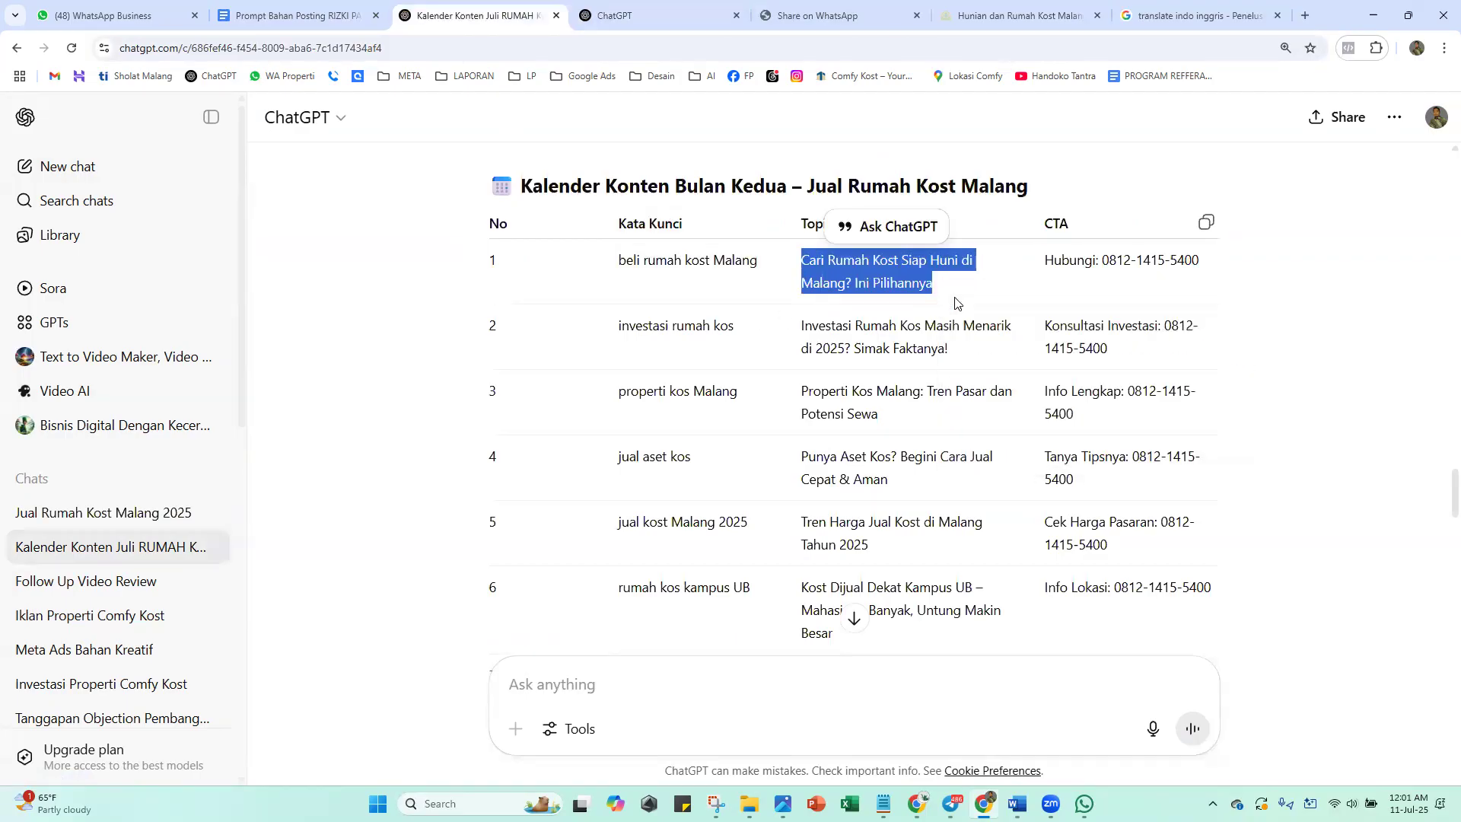
click(632, 15)
key(ctrl+v)
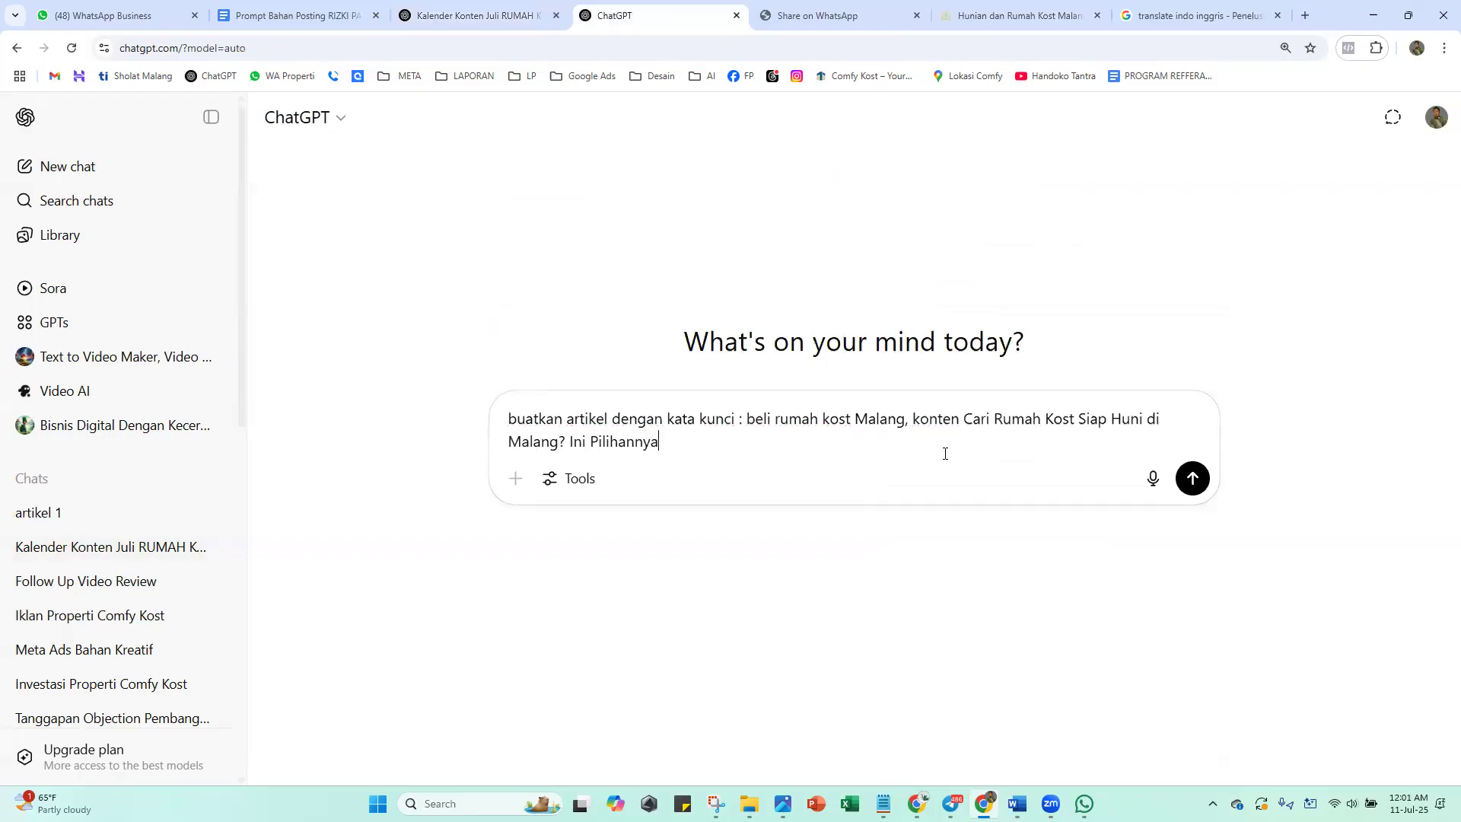
key(Return)
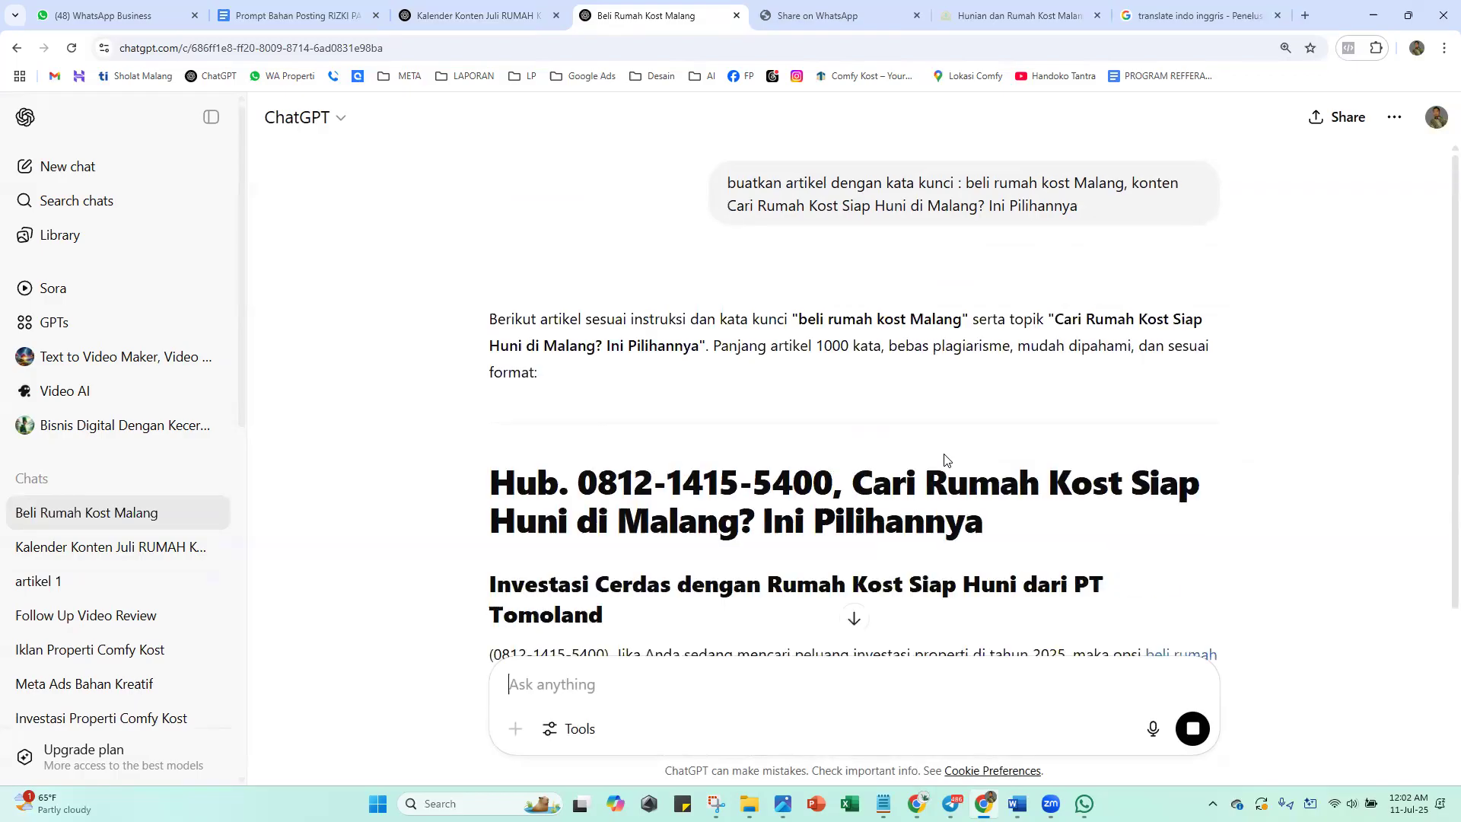
Review the new article's title and introduction, and test its "PT Tomoland" link, closing the opened website tab
drag(1439, 303, 1439, 425)
drag(597, 522, 739, 580)
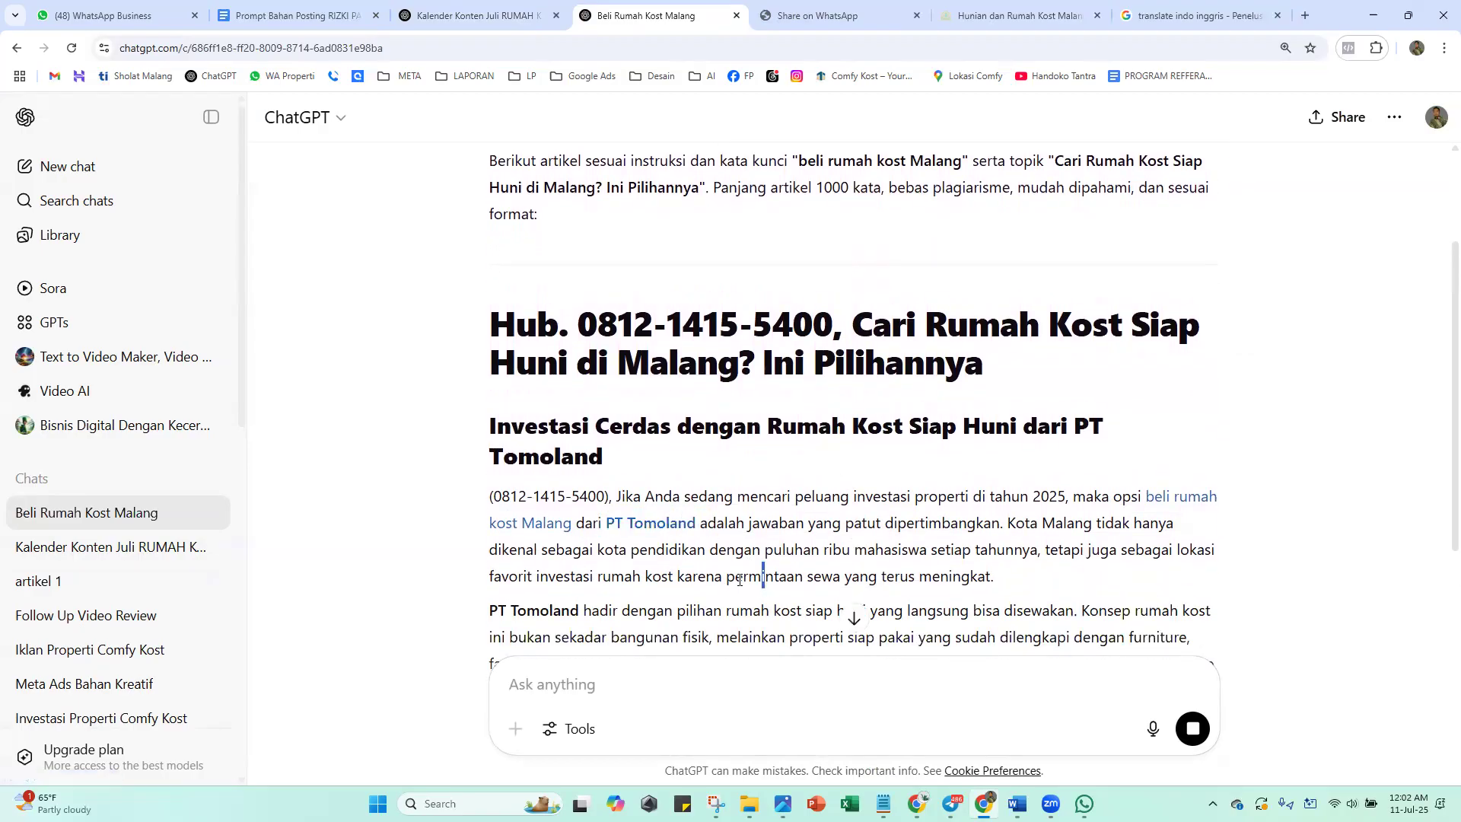
click(672, 533)
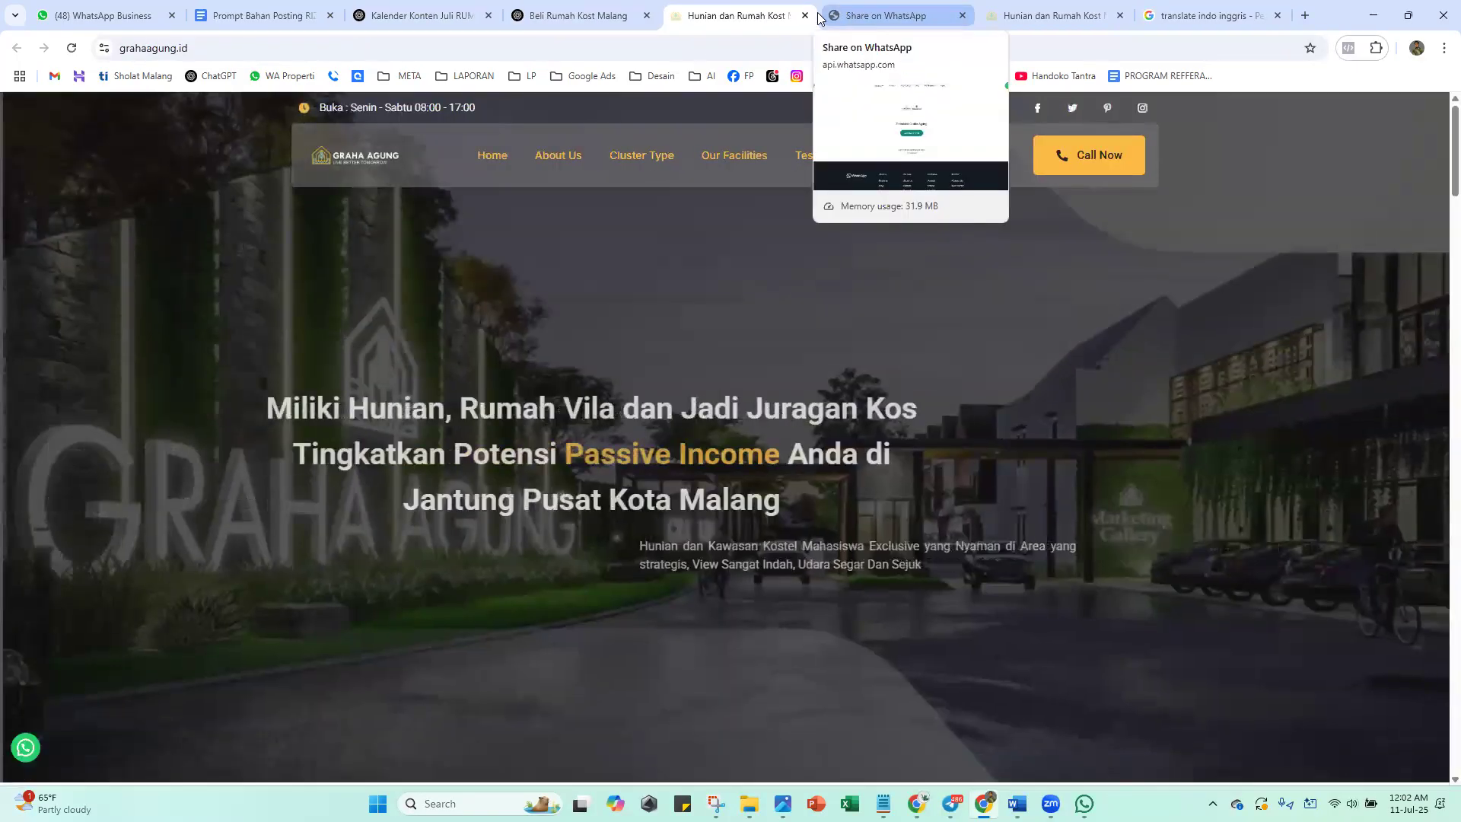
click(804, 15)
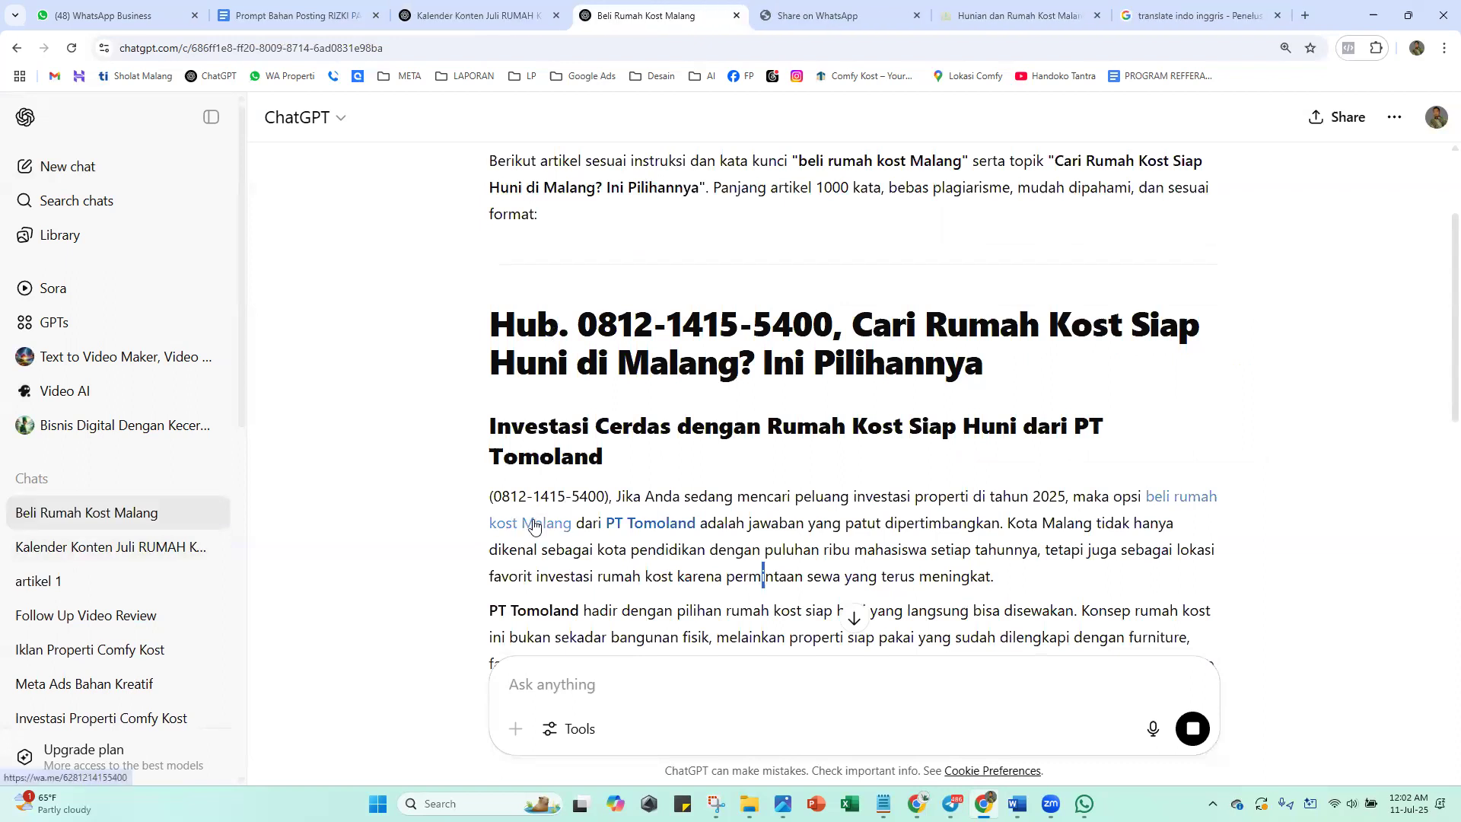
Review the article down to "Area Strategis Dekat Kampus Besar", testing the "PT Tomoland" link under "Lokasi Strategis" and closing its website tab
scroll(1437, 373, down, 5)
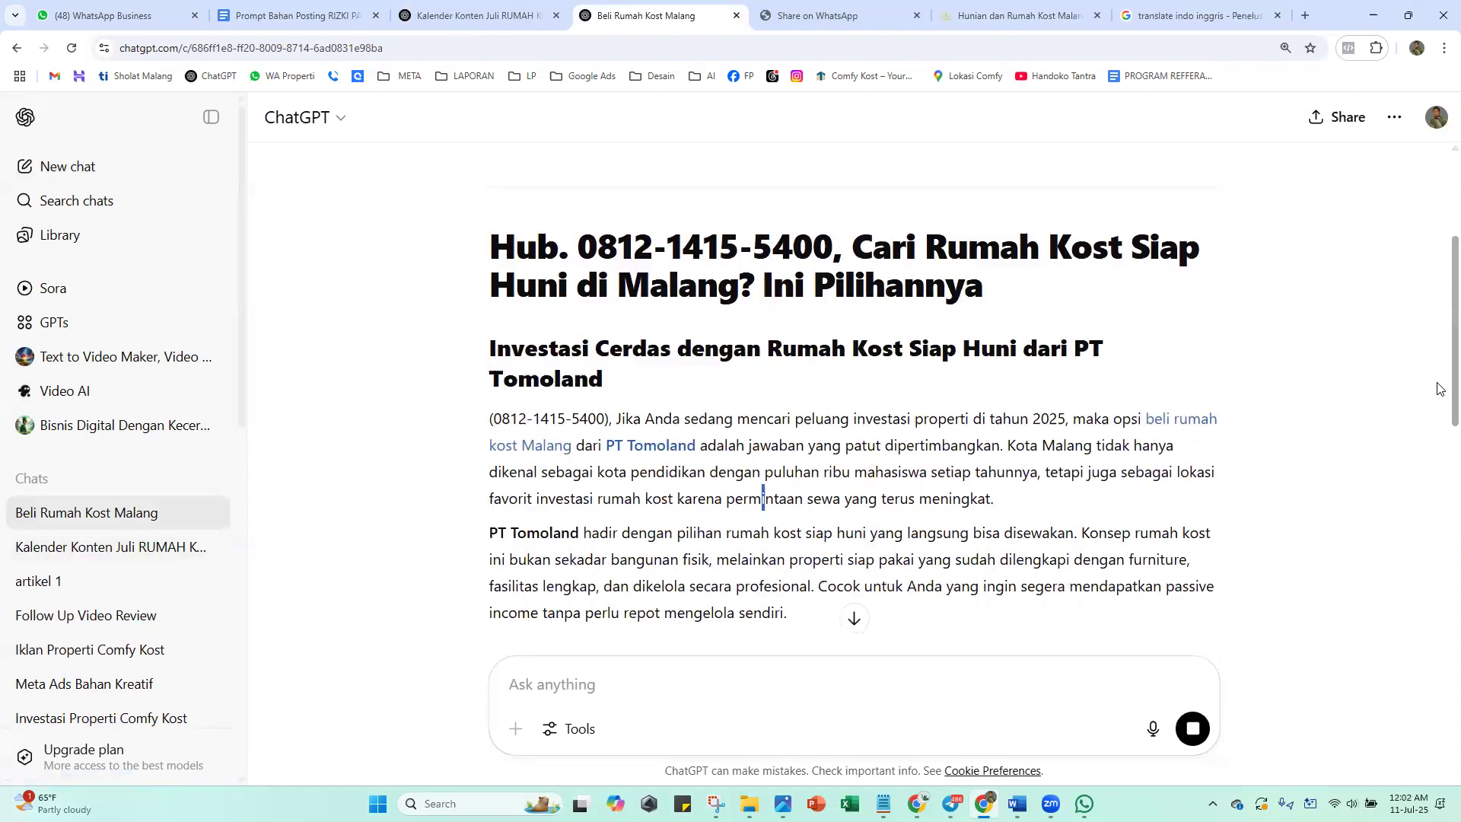
scroll(1437, 312, up, 7)
scroll(1438, 458, down, 3)
scroll(1437, 459, down, 9)
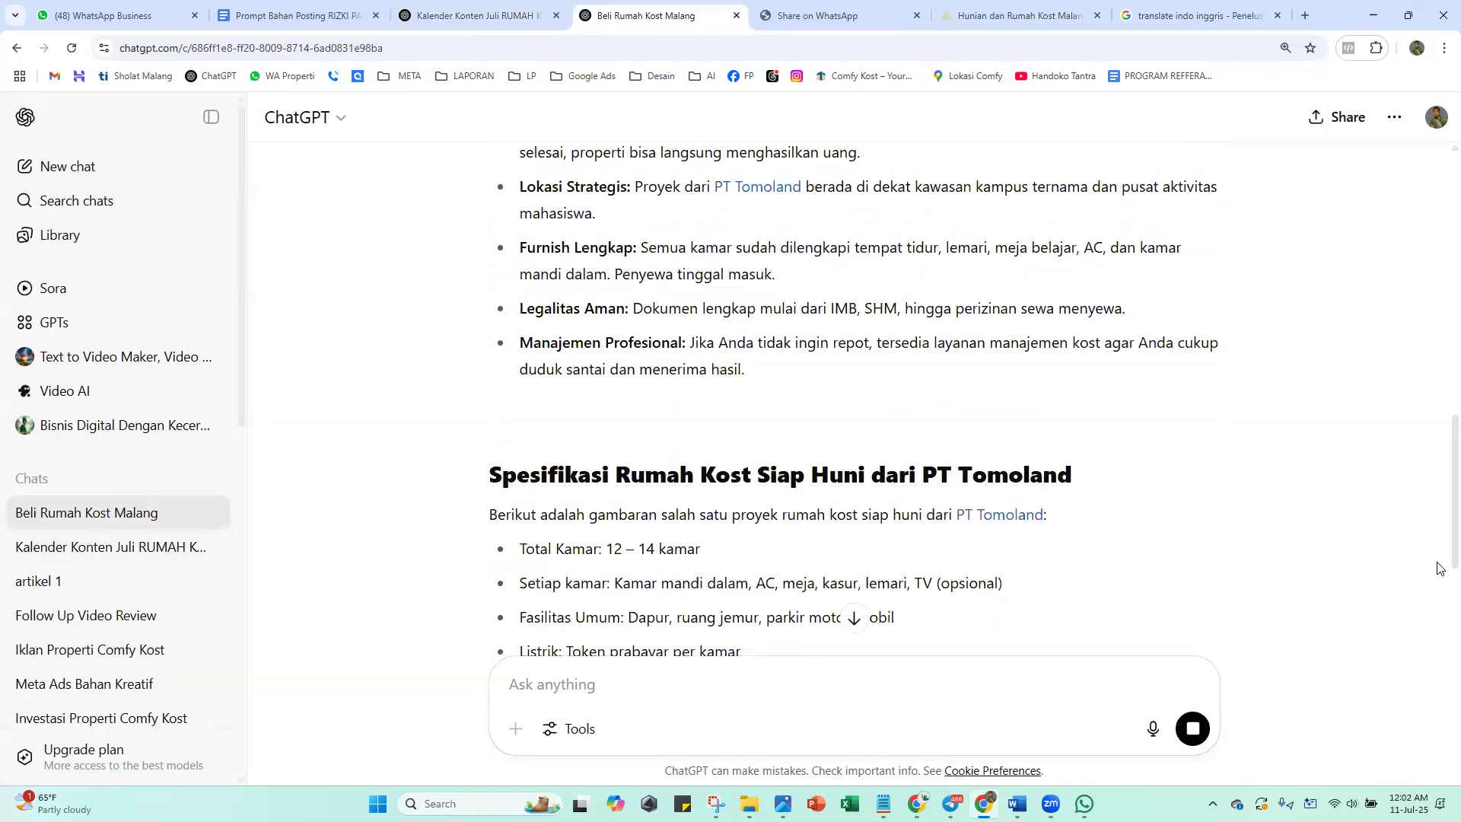
drag(711, 191, 808, 190)
click(830, 285)
click(773, 190)
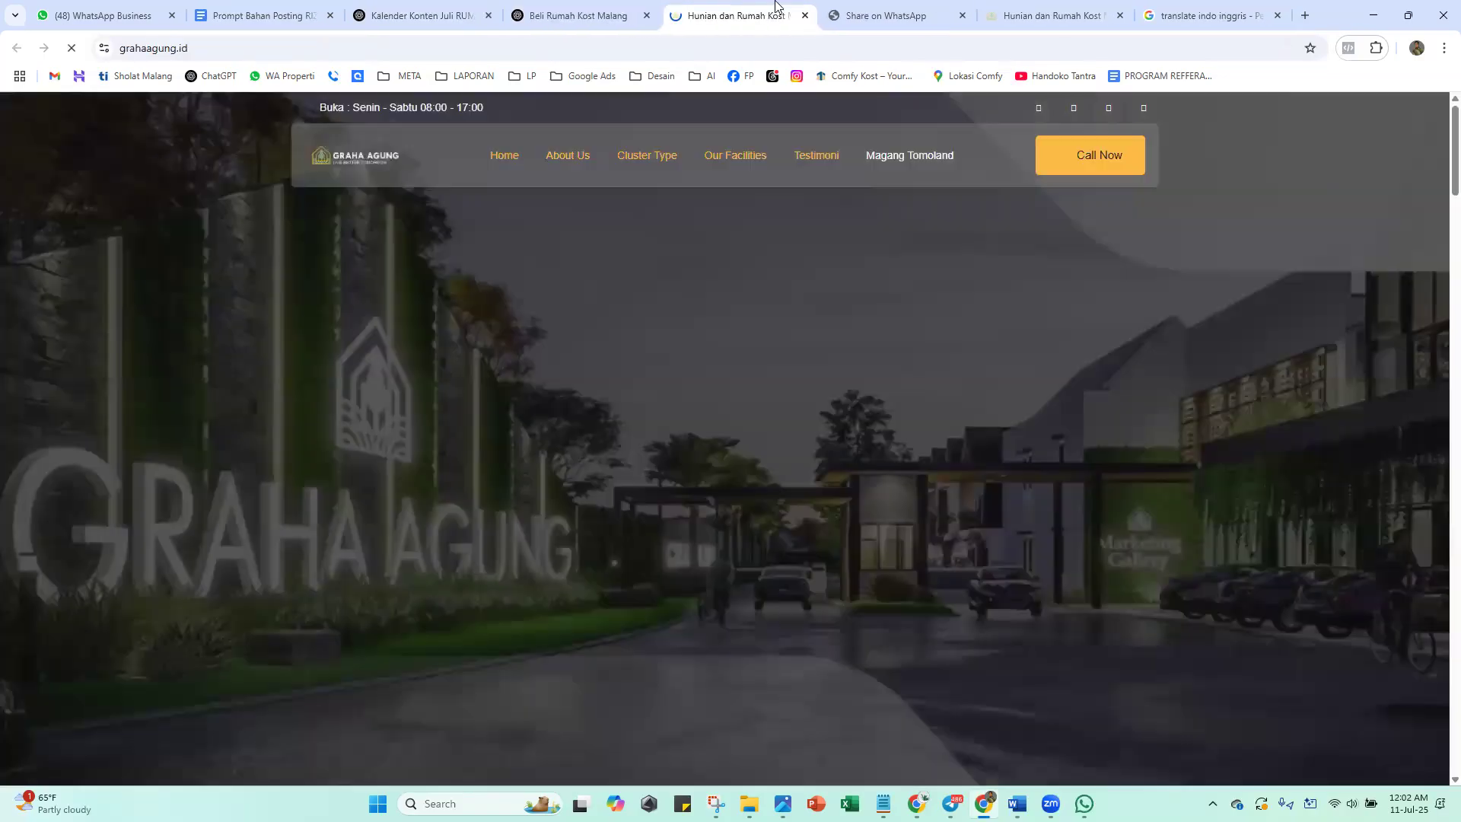
click(804, 16)
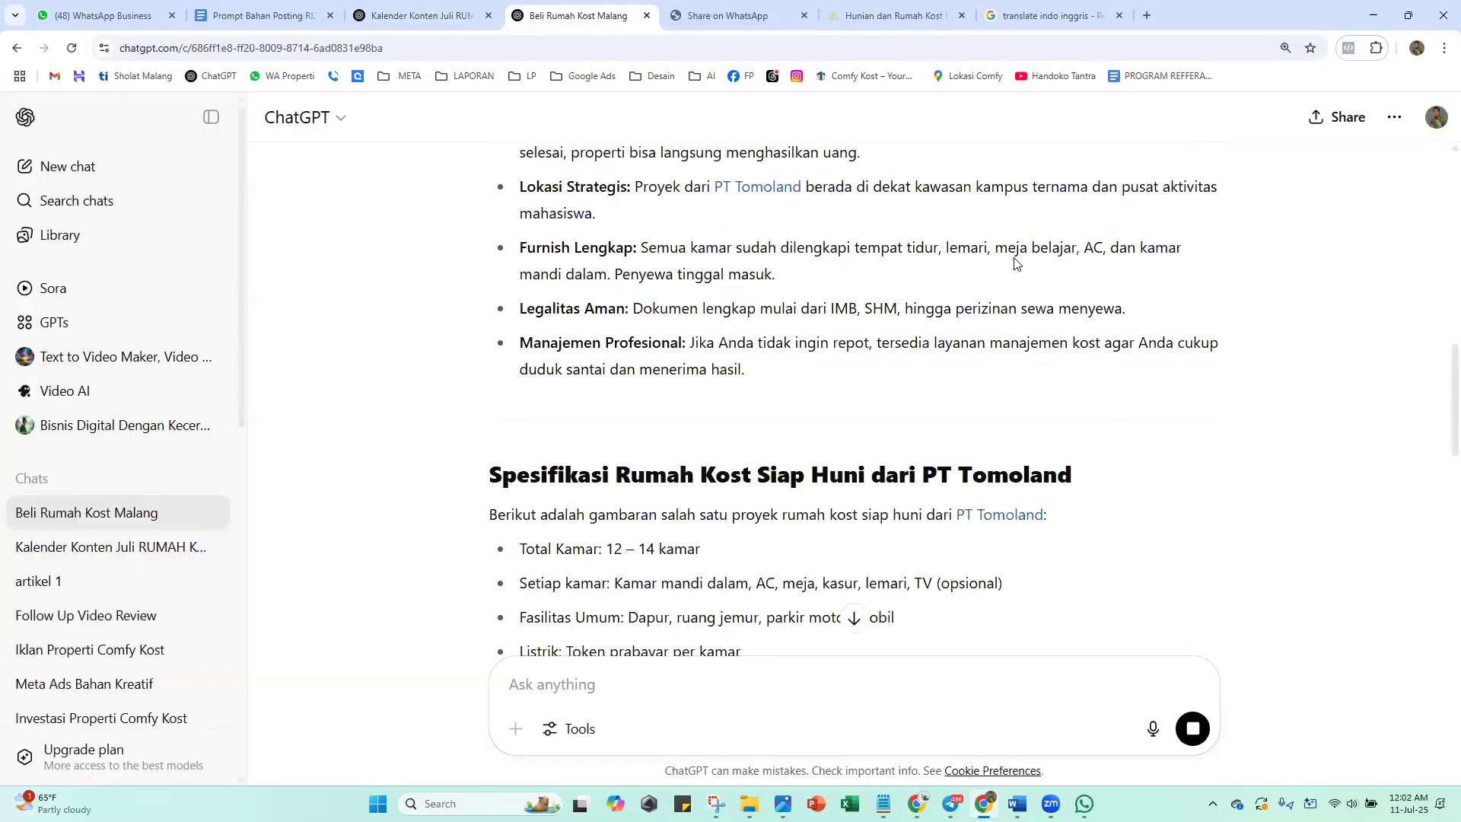
scroll(1440, 410, down, 12)
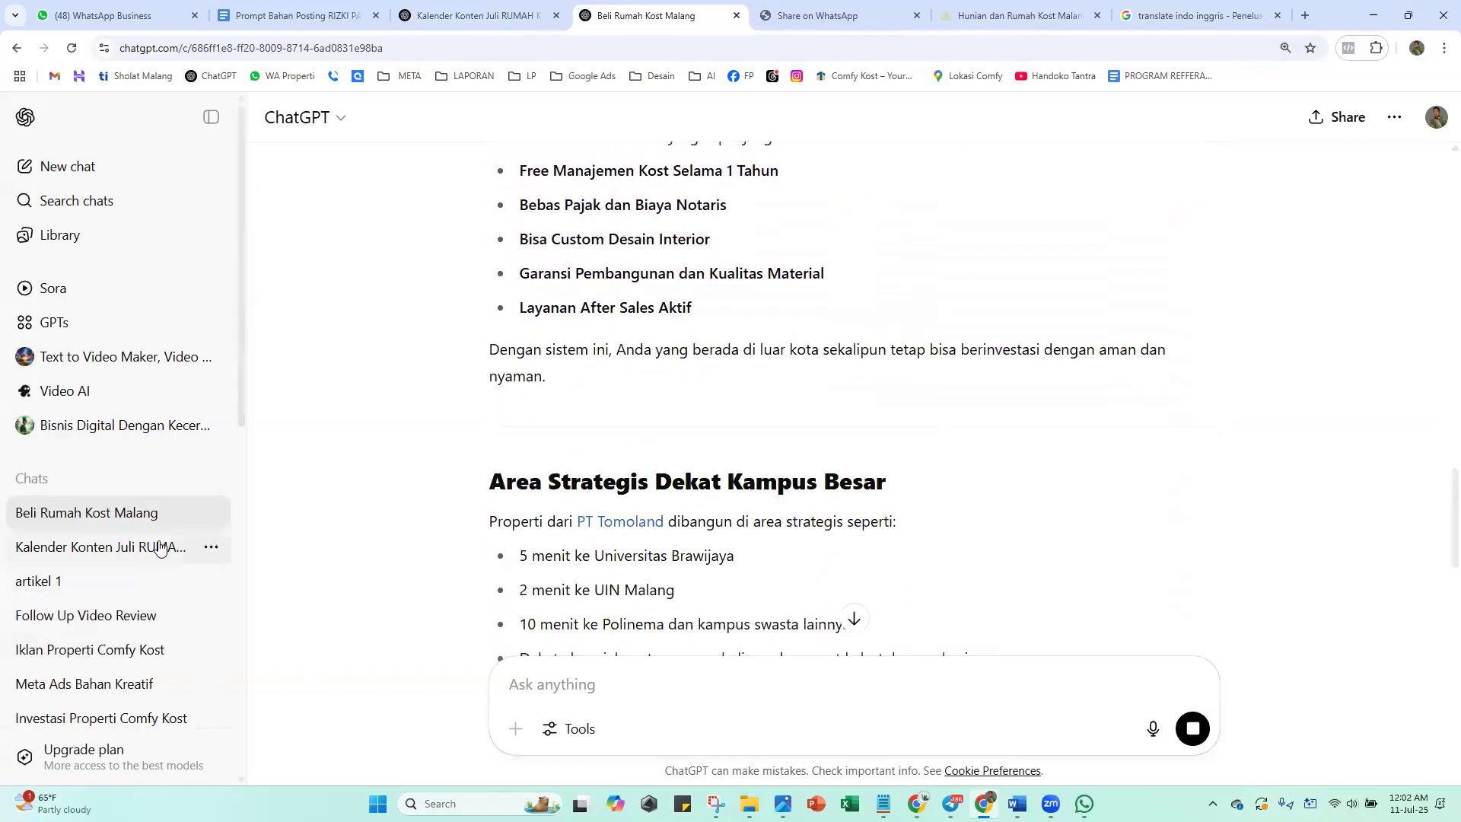
Rename the "Beli Rumah Kost Malang" chat as "artikel 2"
click(211, 515)
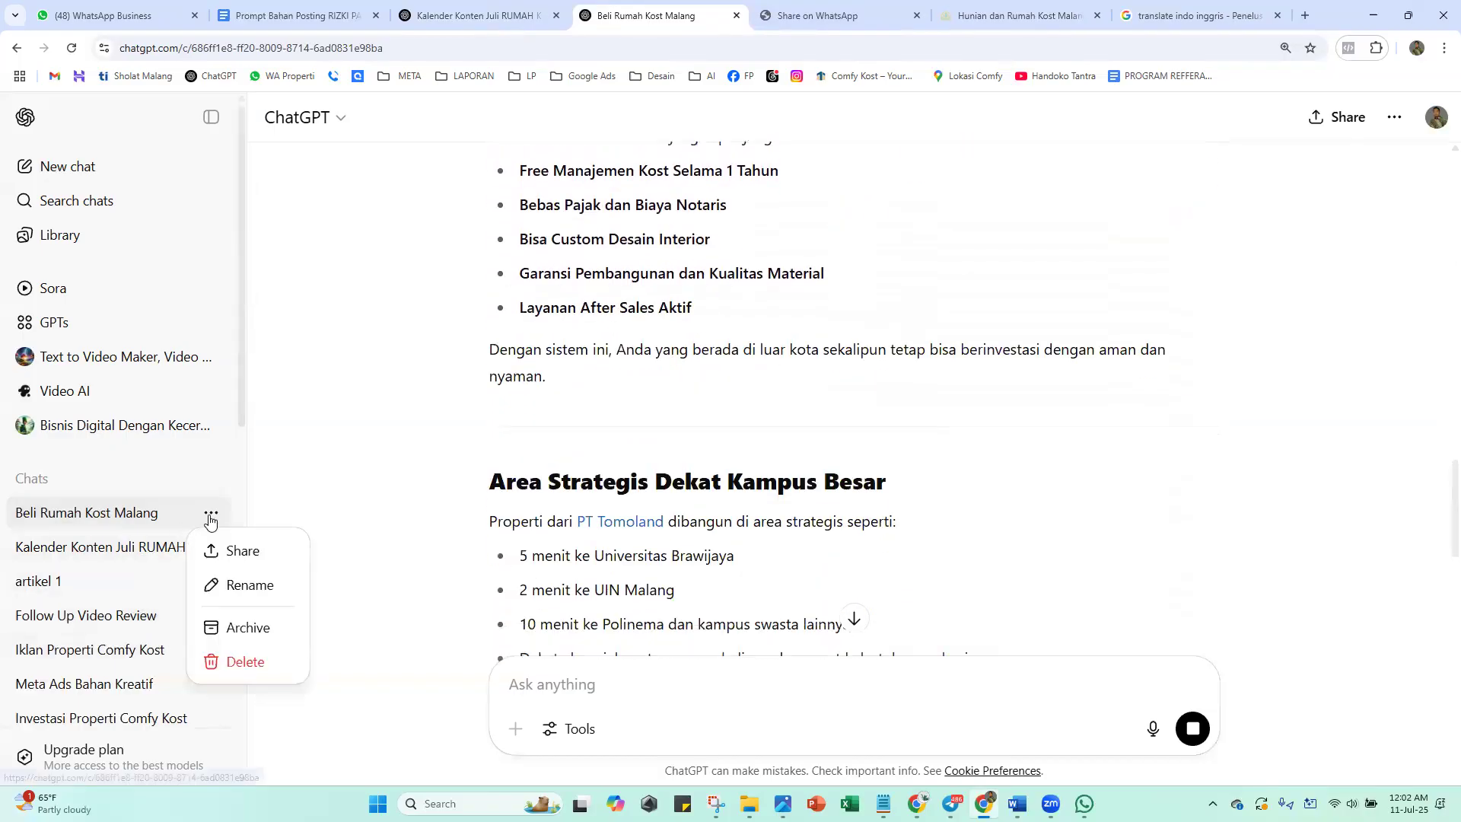
click(250, 584)
text(artike)
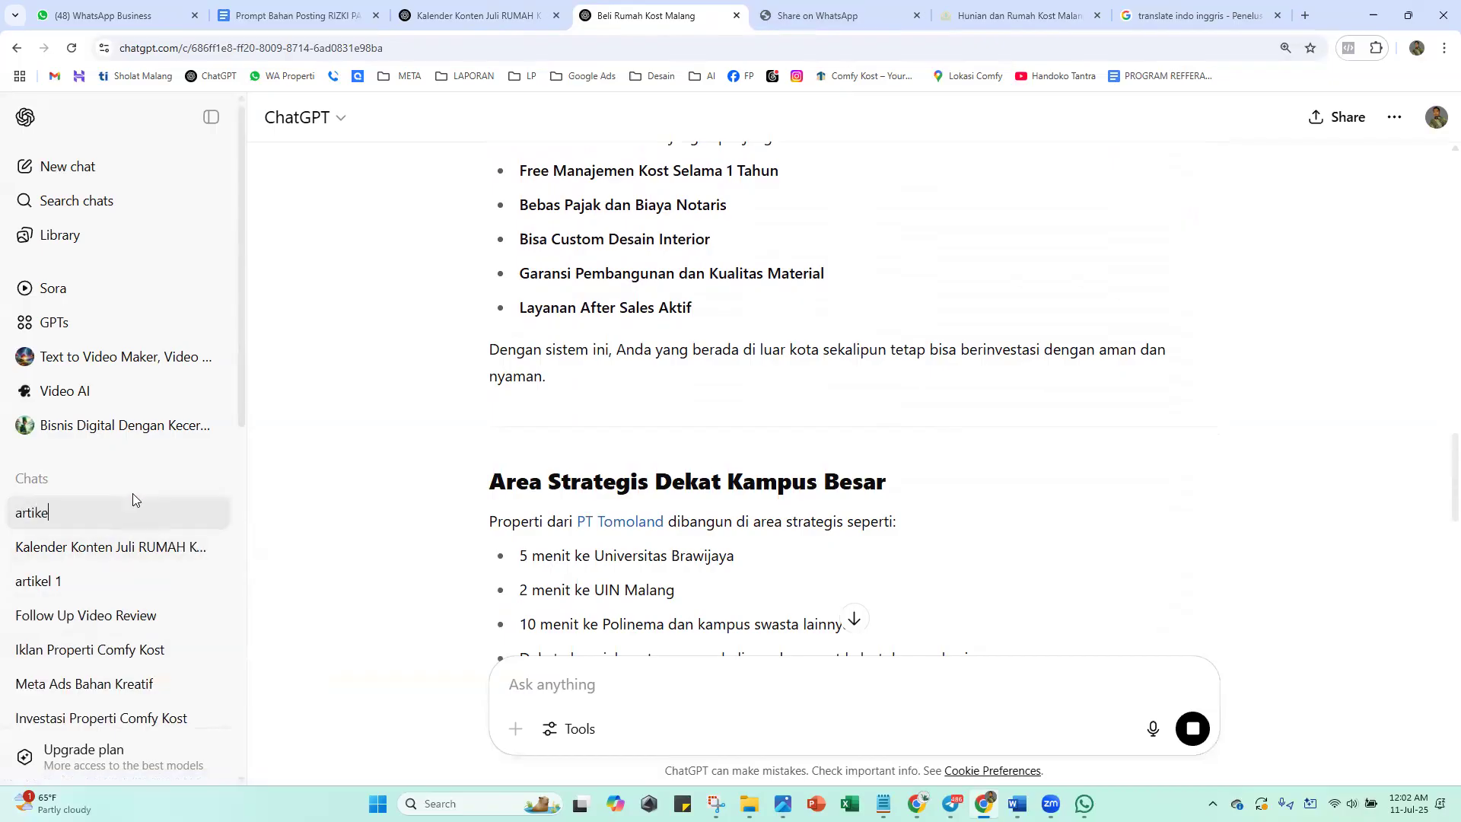
text(l 2)
key(Return)
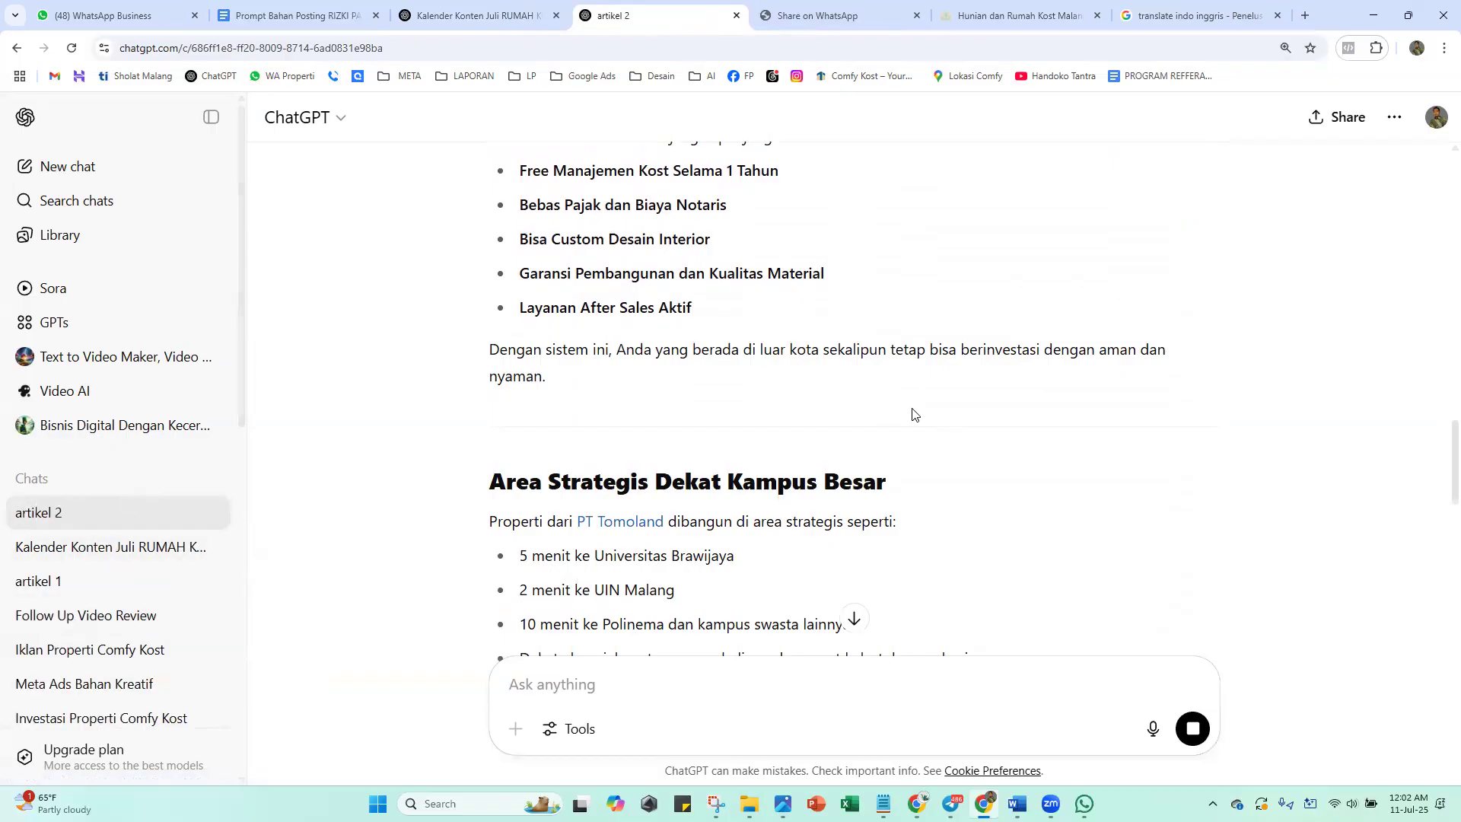
Check the article's "Kesimpulan" section through to the author signature, and return to the content calendar's keyword table
drag(1453, 455, 1438, 675)
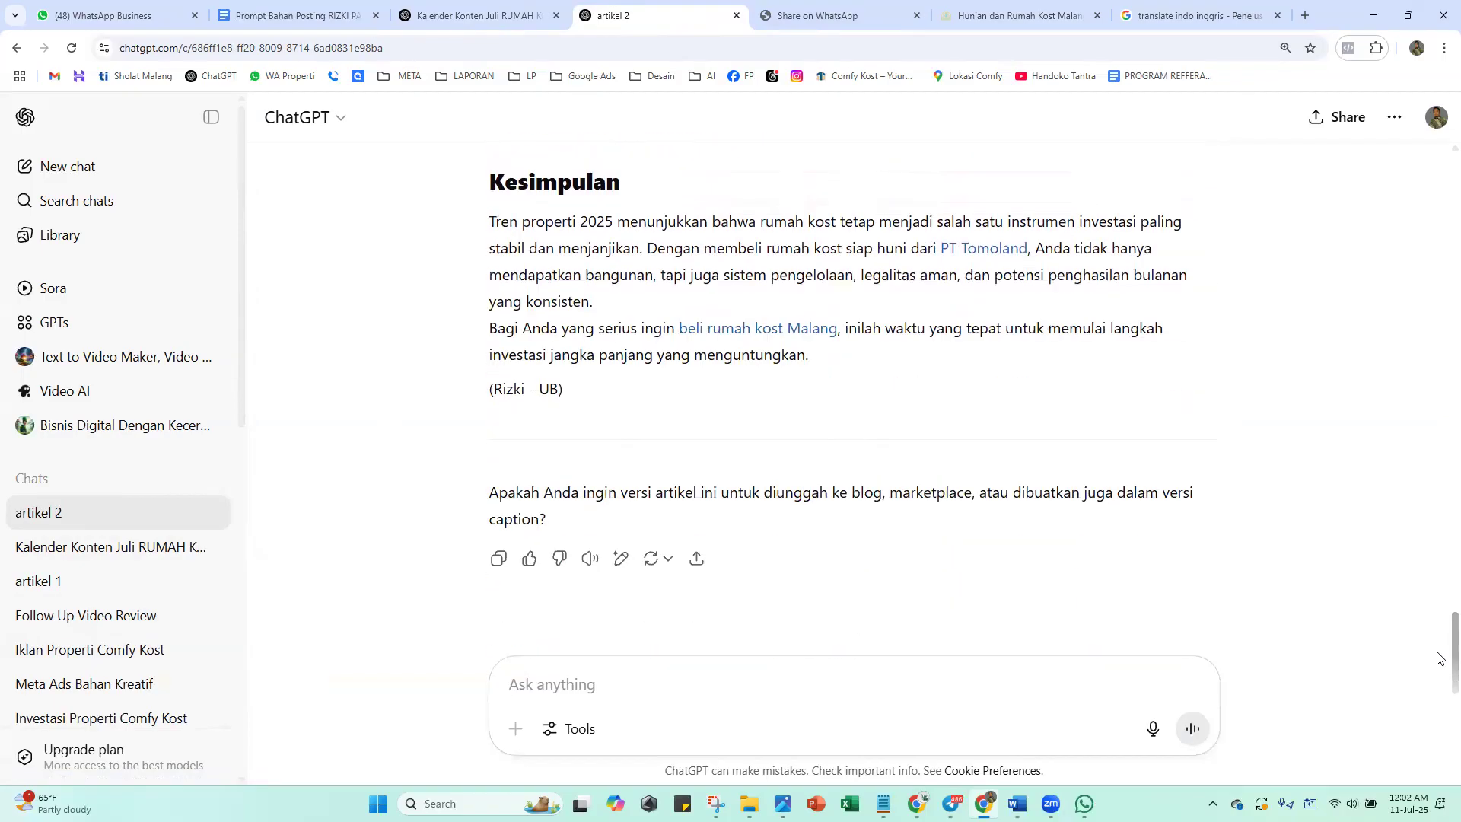
click(455, 14)
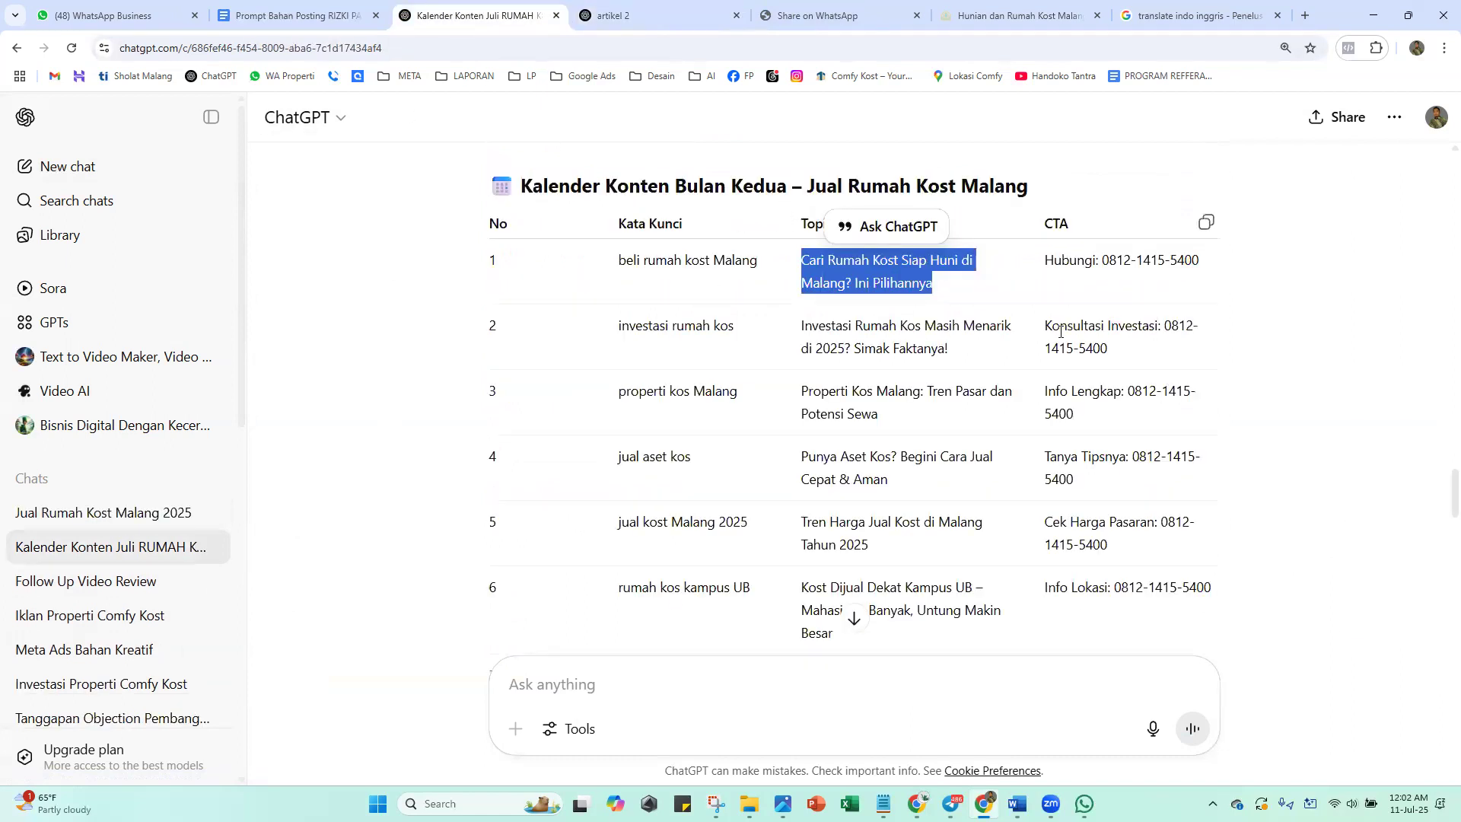
Consult the end of the calendar's keyword table and start a new chat with the prompt "buatkan artikel dengan kata kunci :"
drag(1438, 477, 1438, 618)
drag(601, 204, 704, 217)
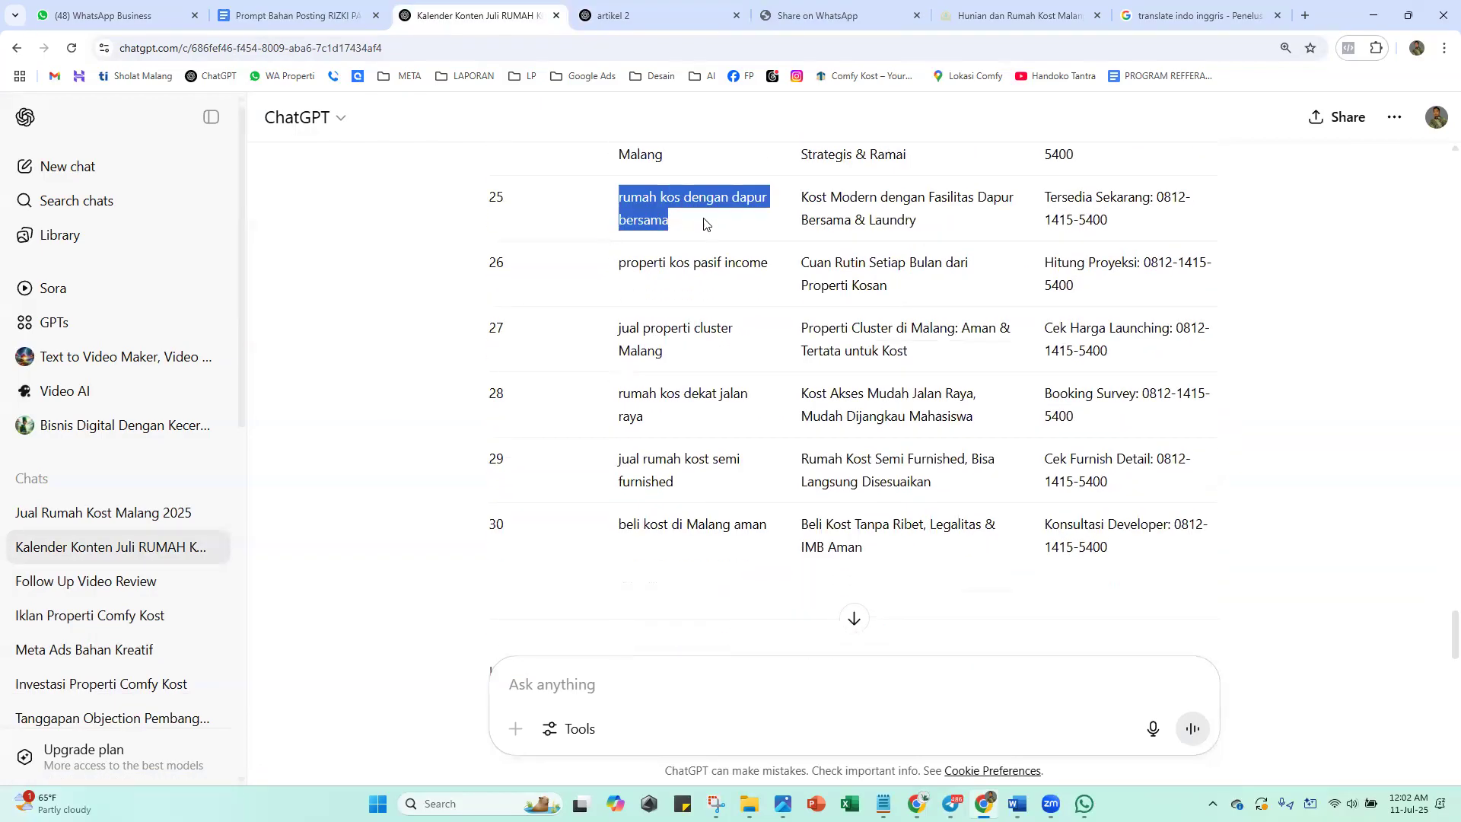
click(598, 255)
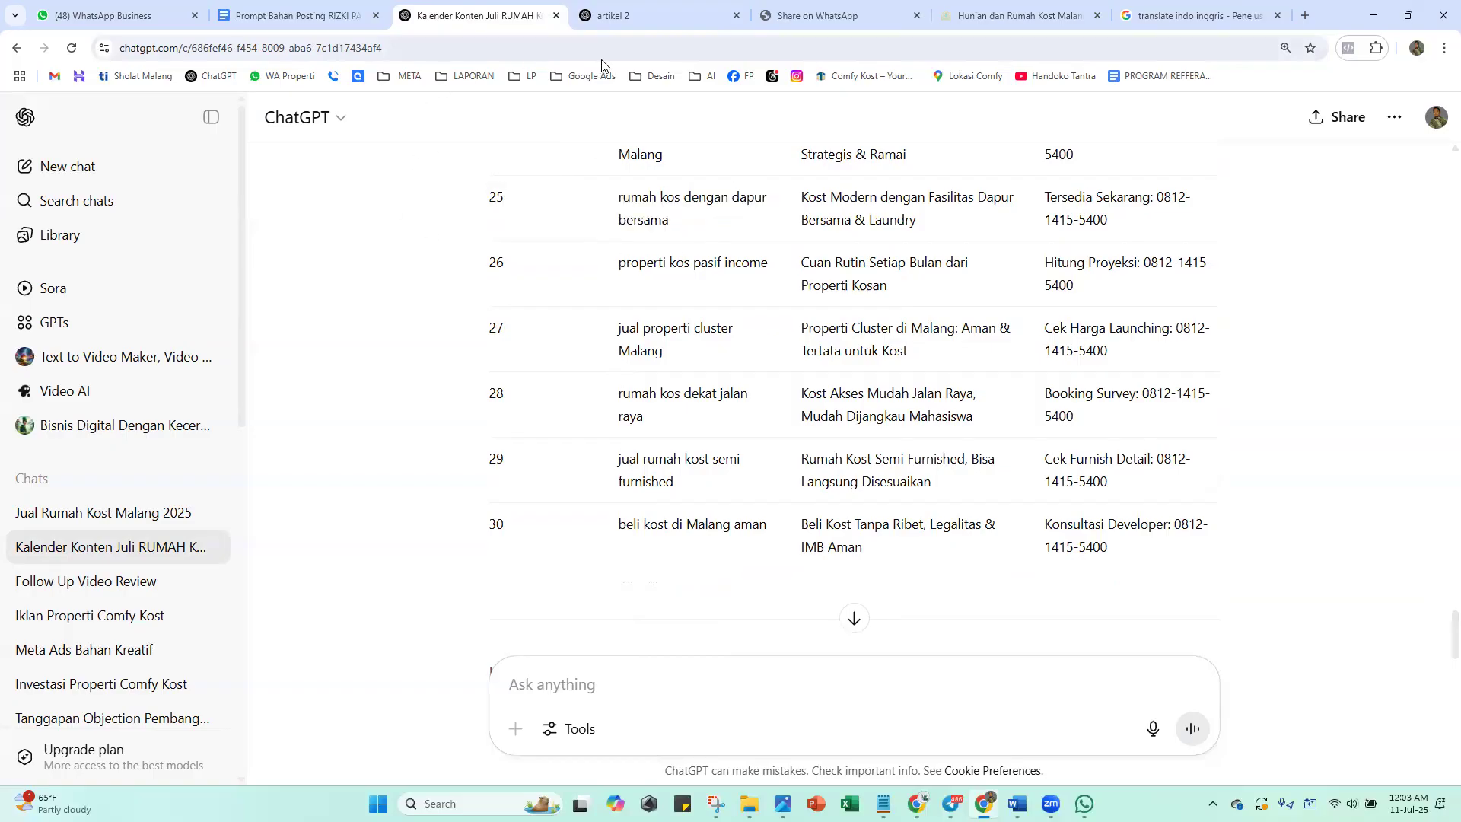
click(613, 15)
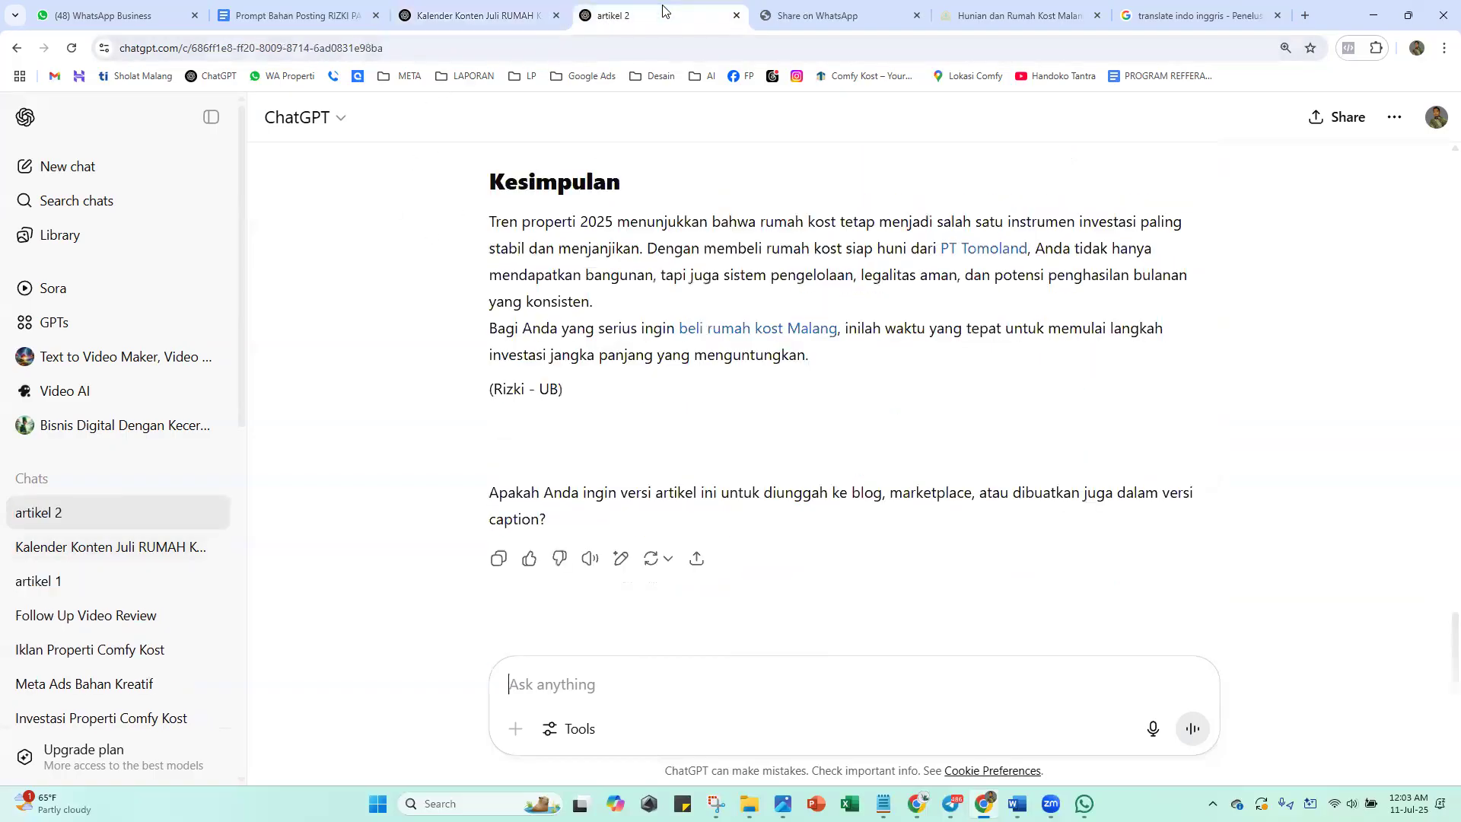
click(127, 185)
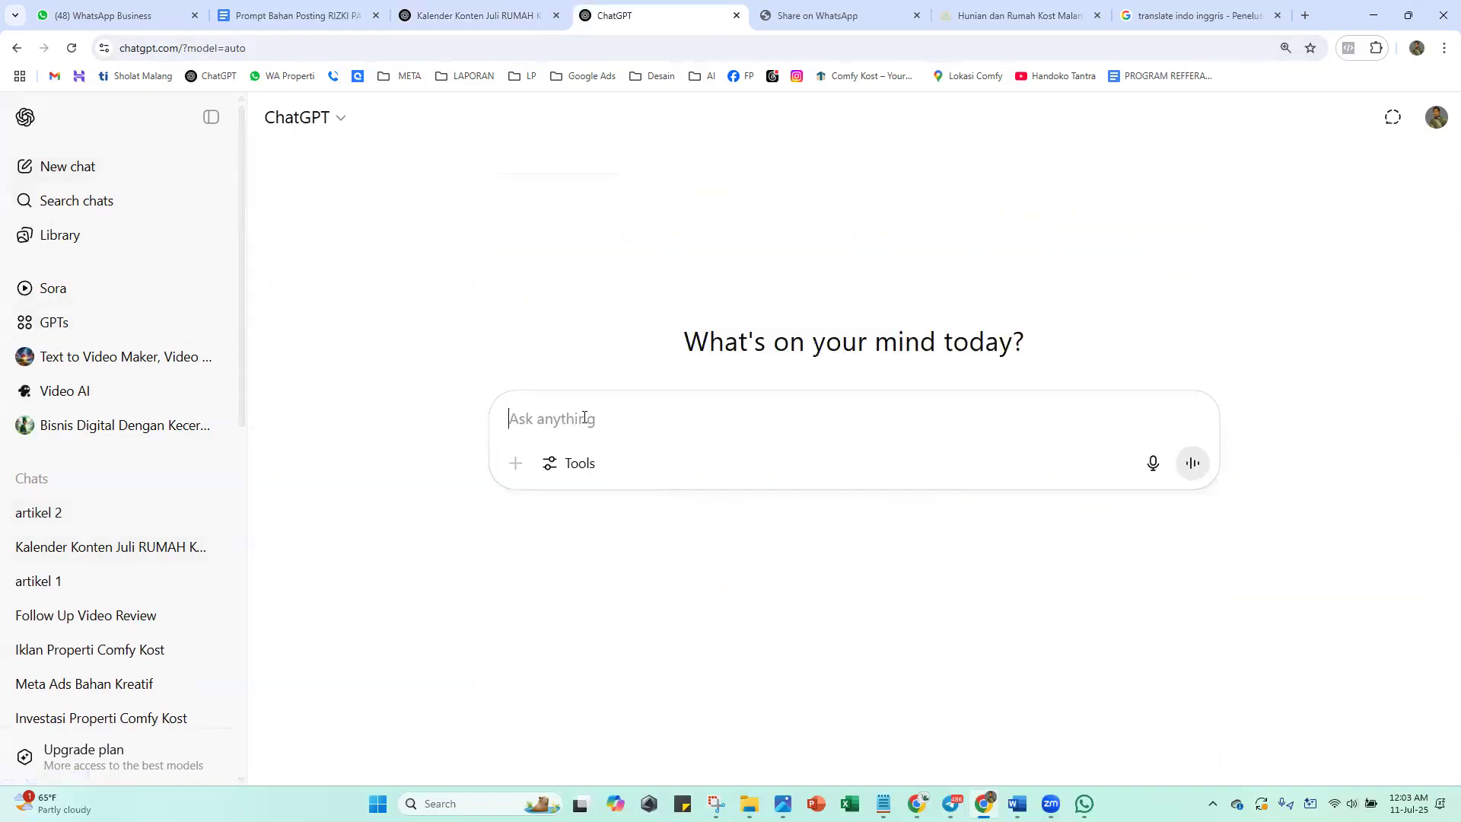
text(buatkan artikel dengan kata kunci :)
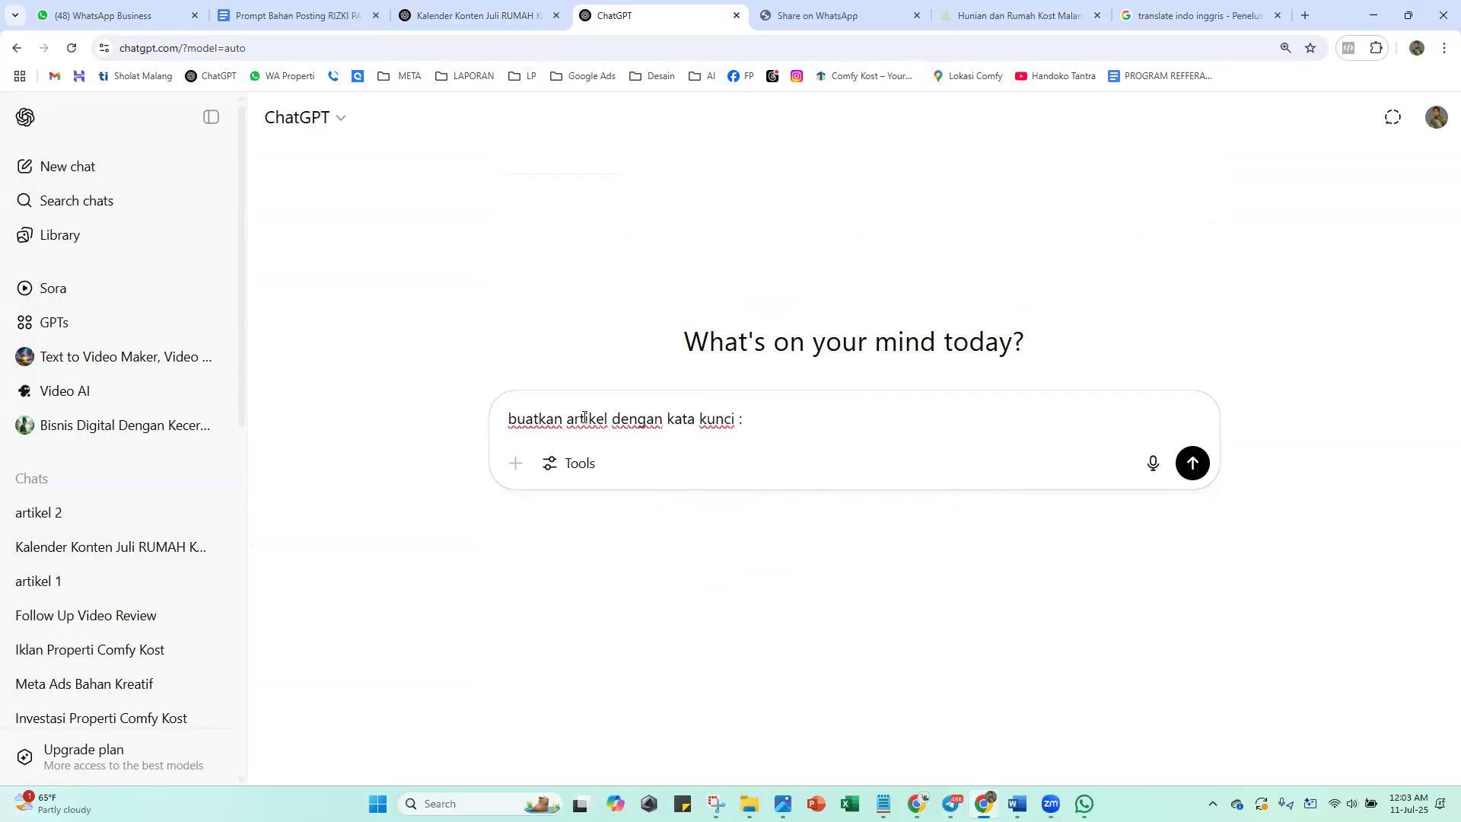
Copy keyword 26, "properti kos pasif income", from the calendar into the prompt and extend it with "di kota malang, konten"
click(435, 8)
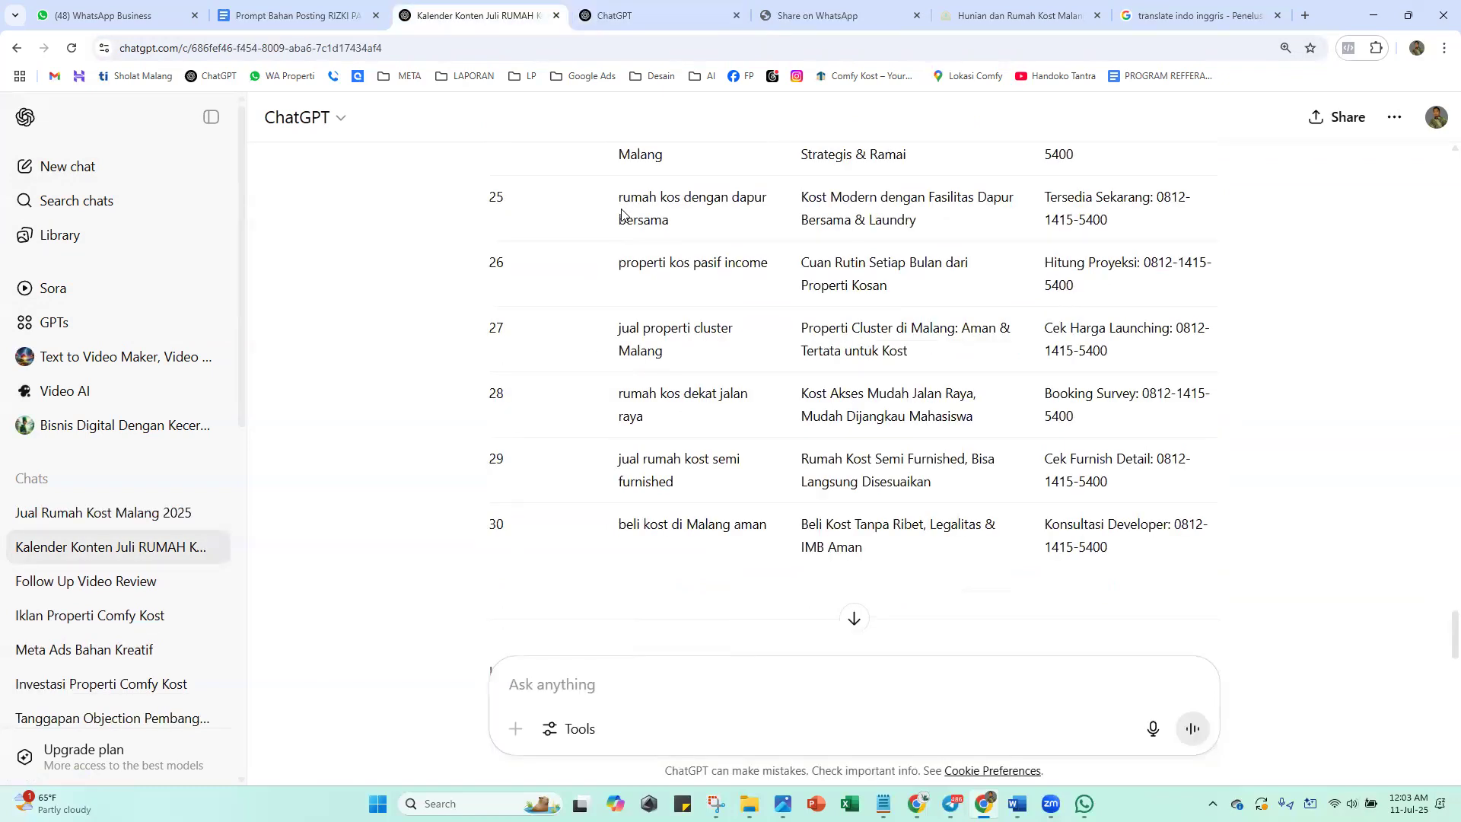
drag(617, 267, 770, 264)
right_click(779, 264)
click(789, 283)
click(620, 9)
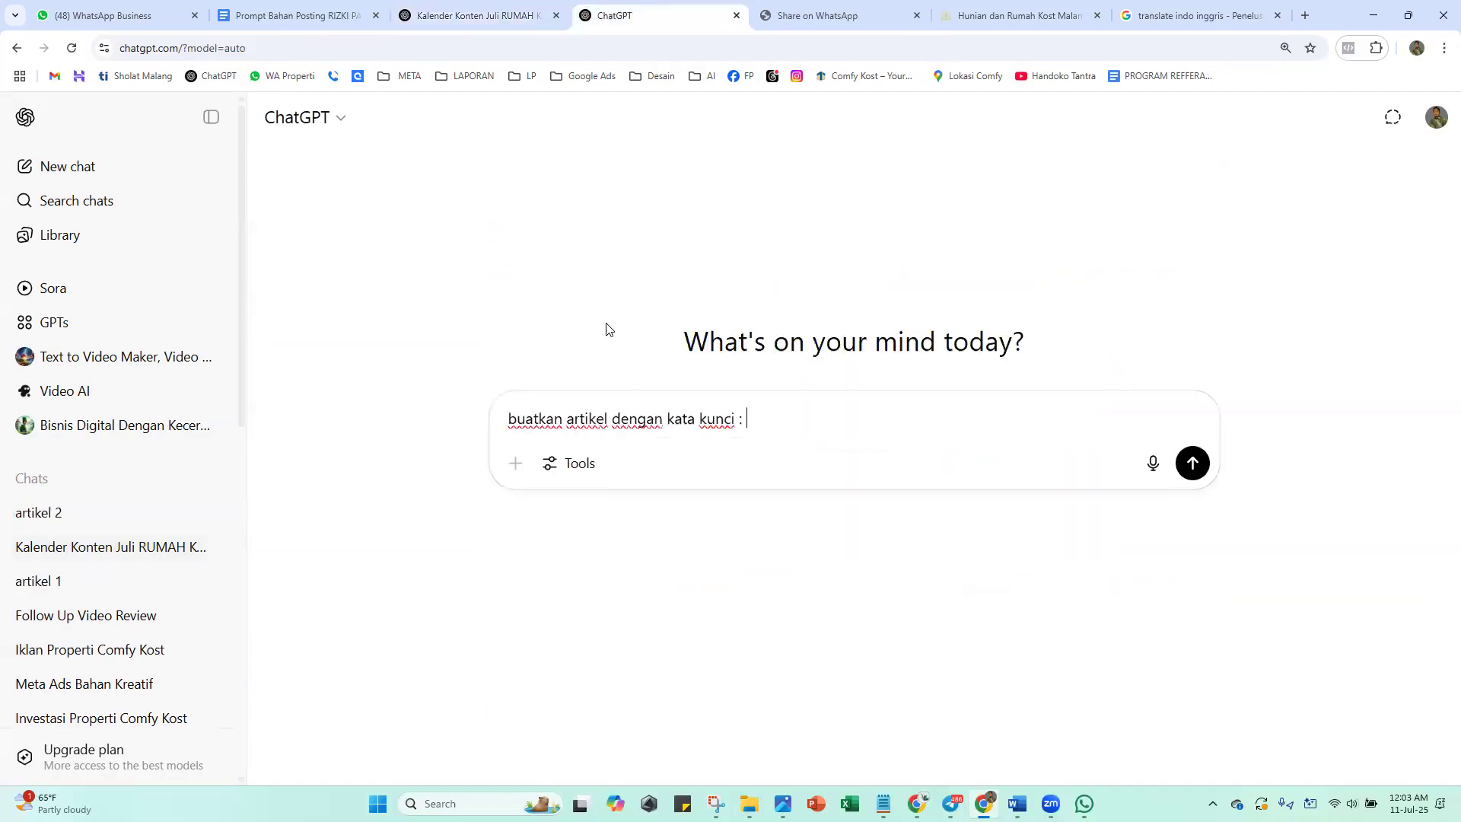
key(ctrl+v)
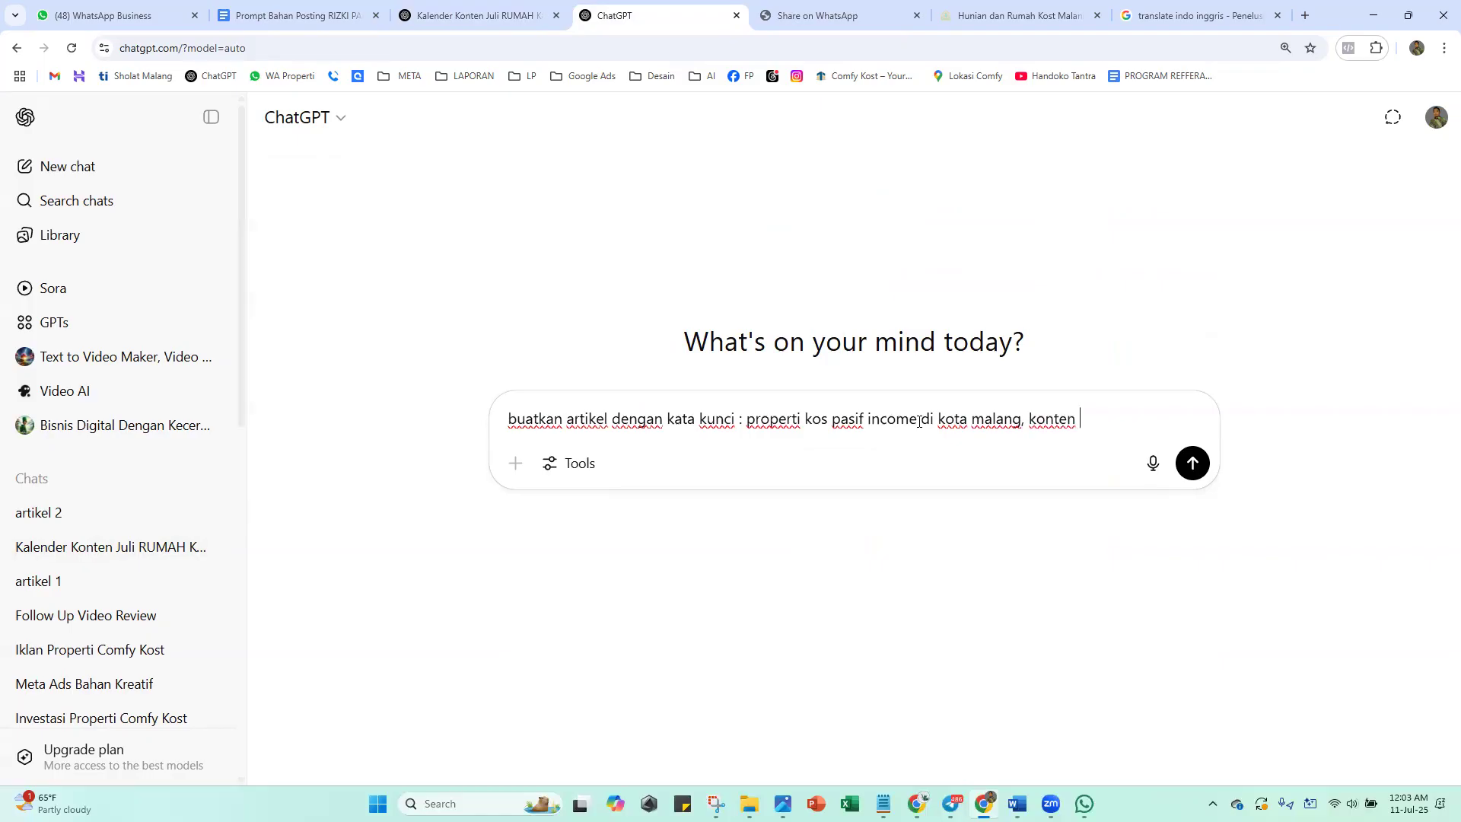
Add calendar topic 28, "Kost Akses Mudah Jalan Raya, Mudah Dijangkau Mahasiswa", to the prompt and submit it
click(525, 16)
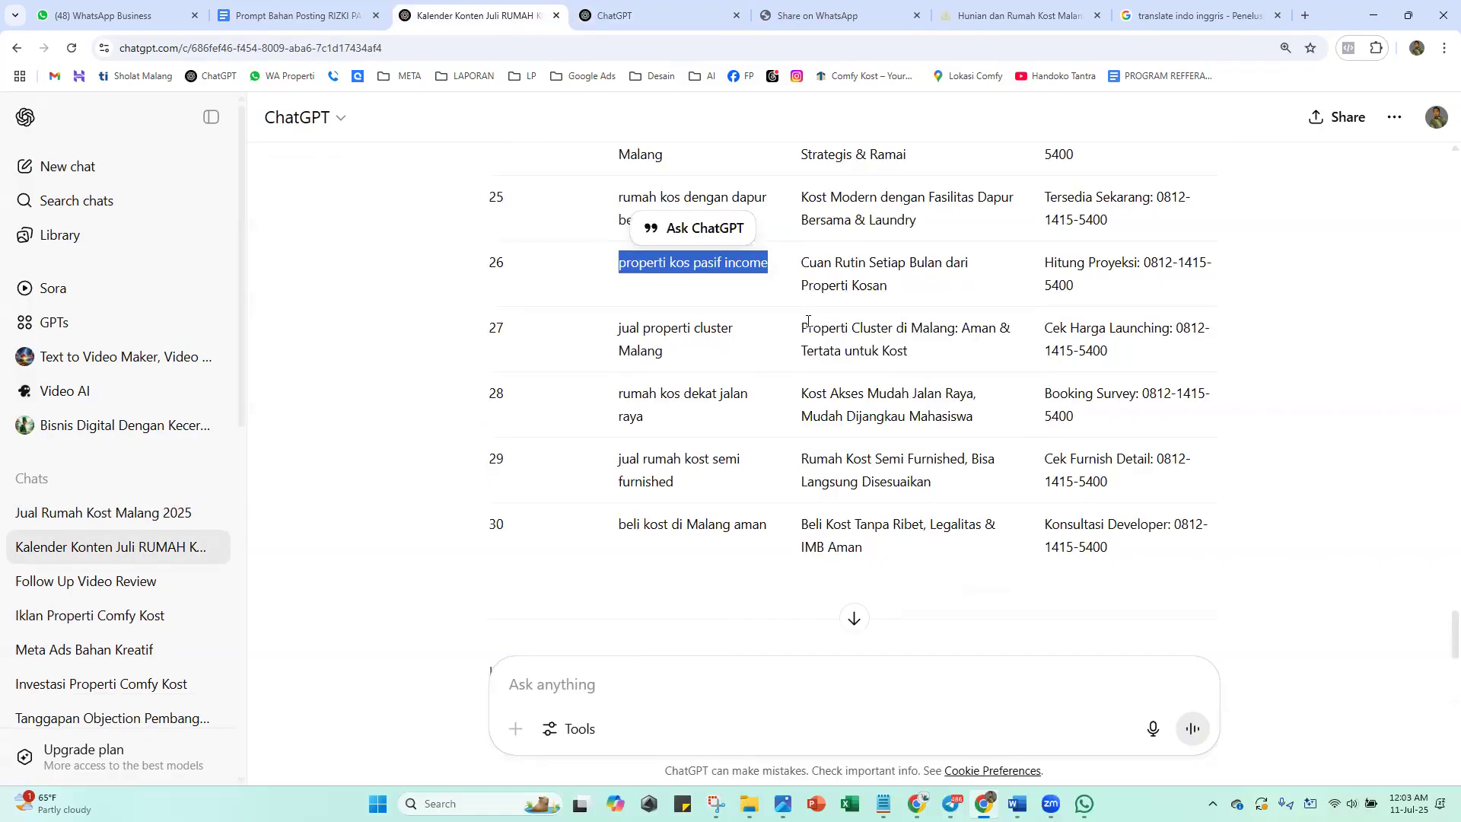
drag(799, 329, 917, 362)
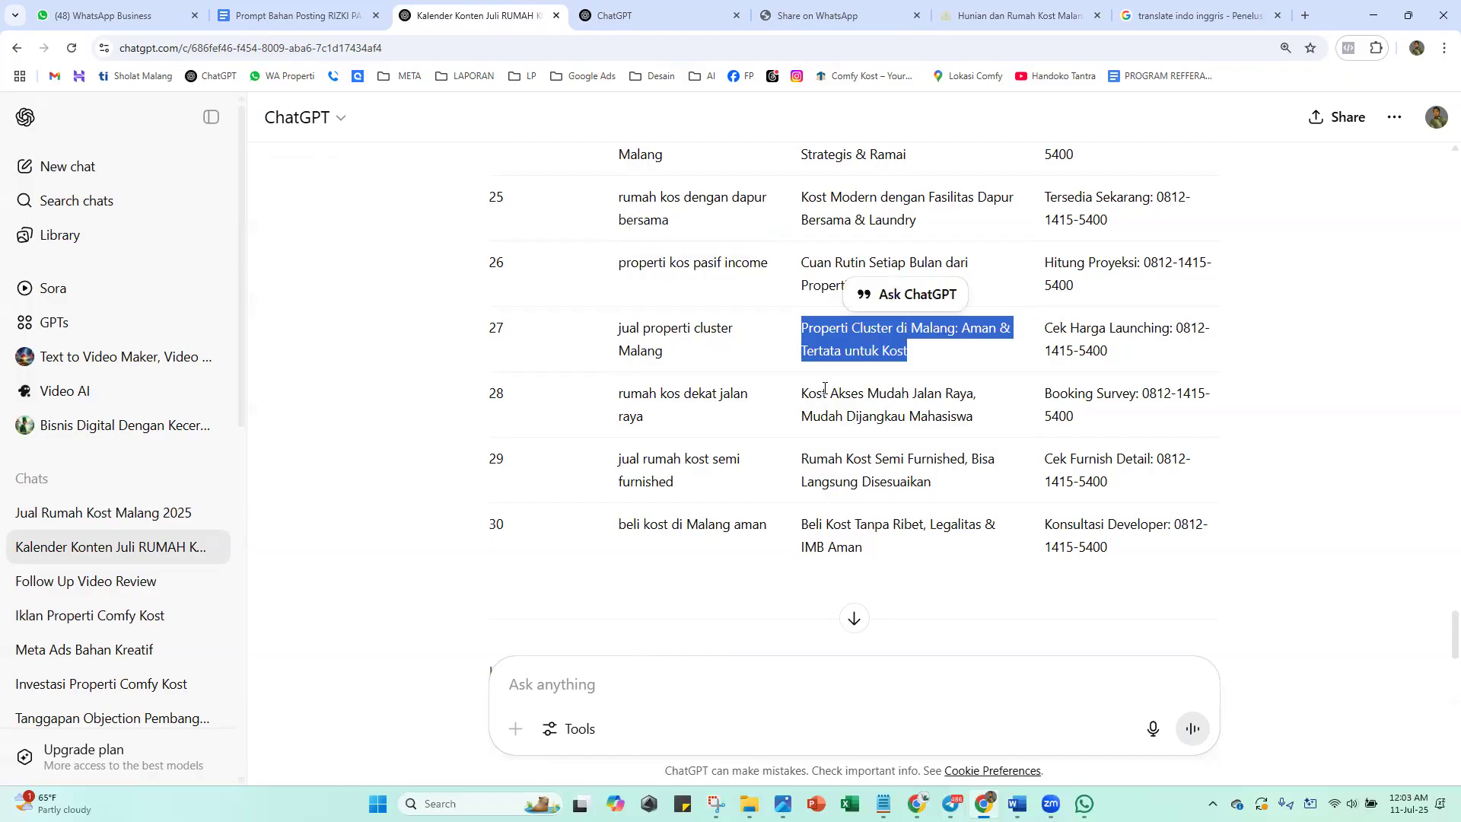
drag(803, 397, 974, 416)
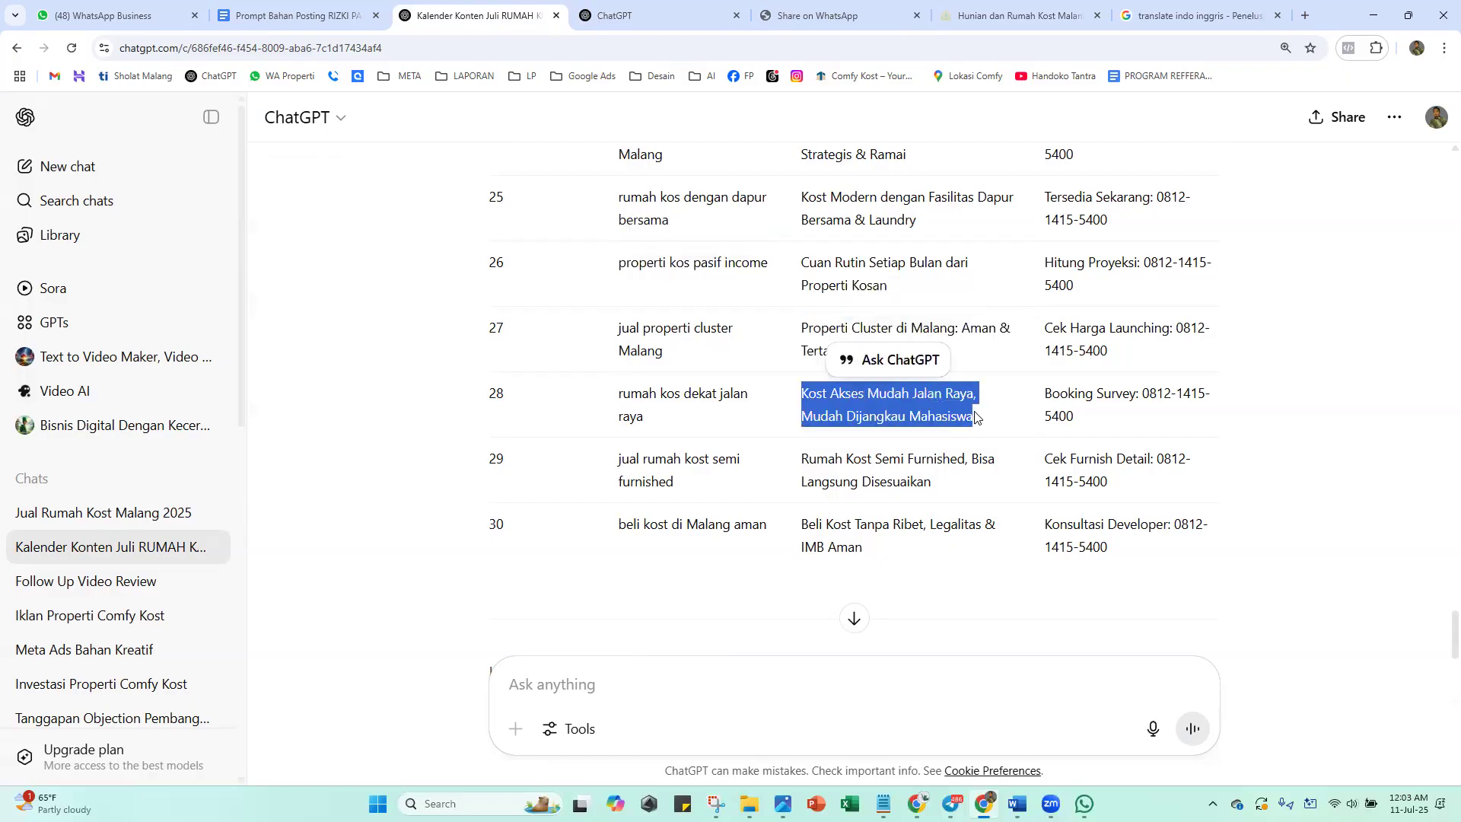
right_click(975, 416)
click(986, 432)
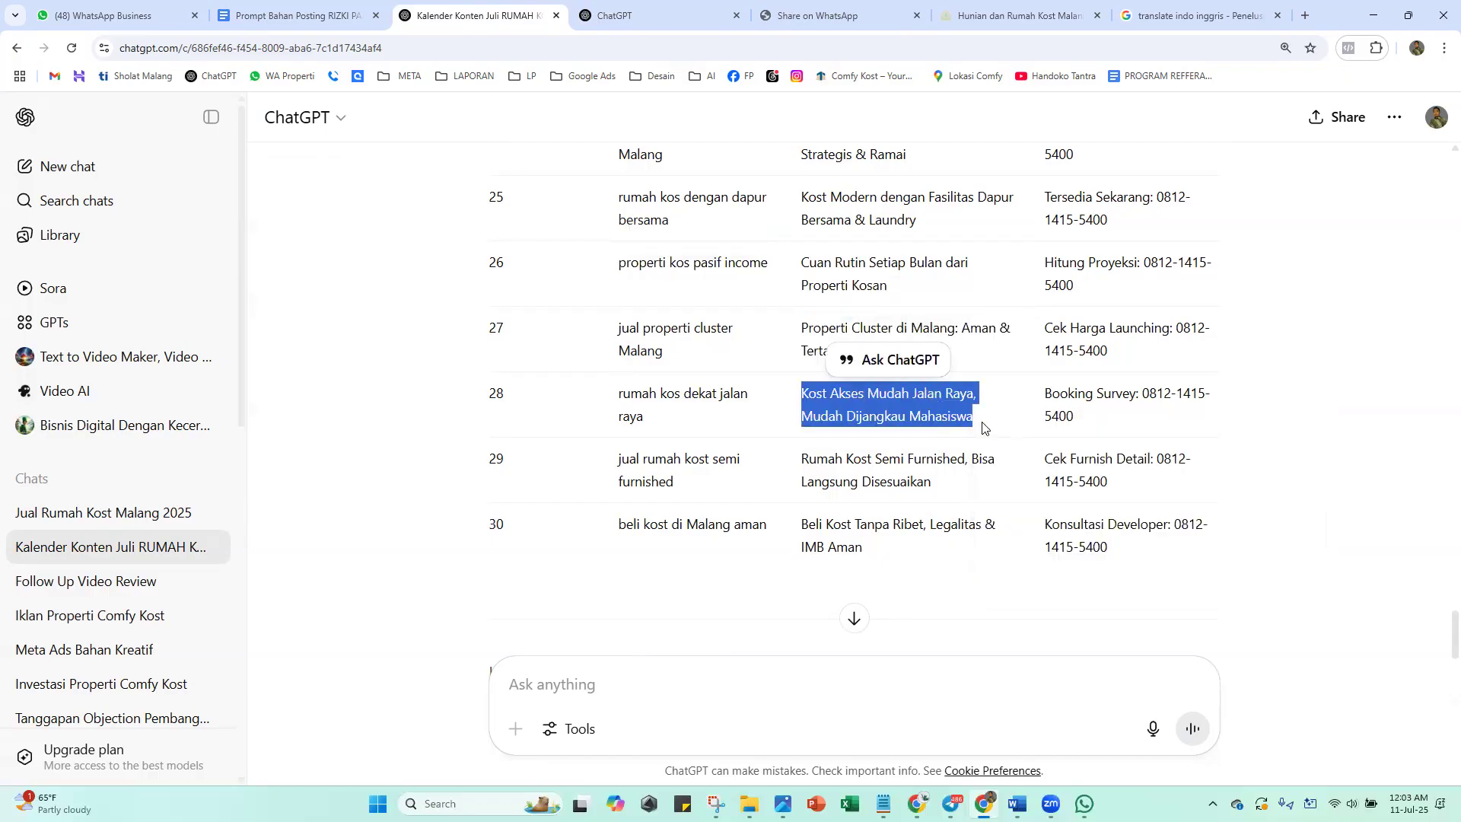
click(700, 6)
key(ctrl+v)
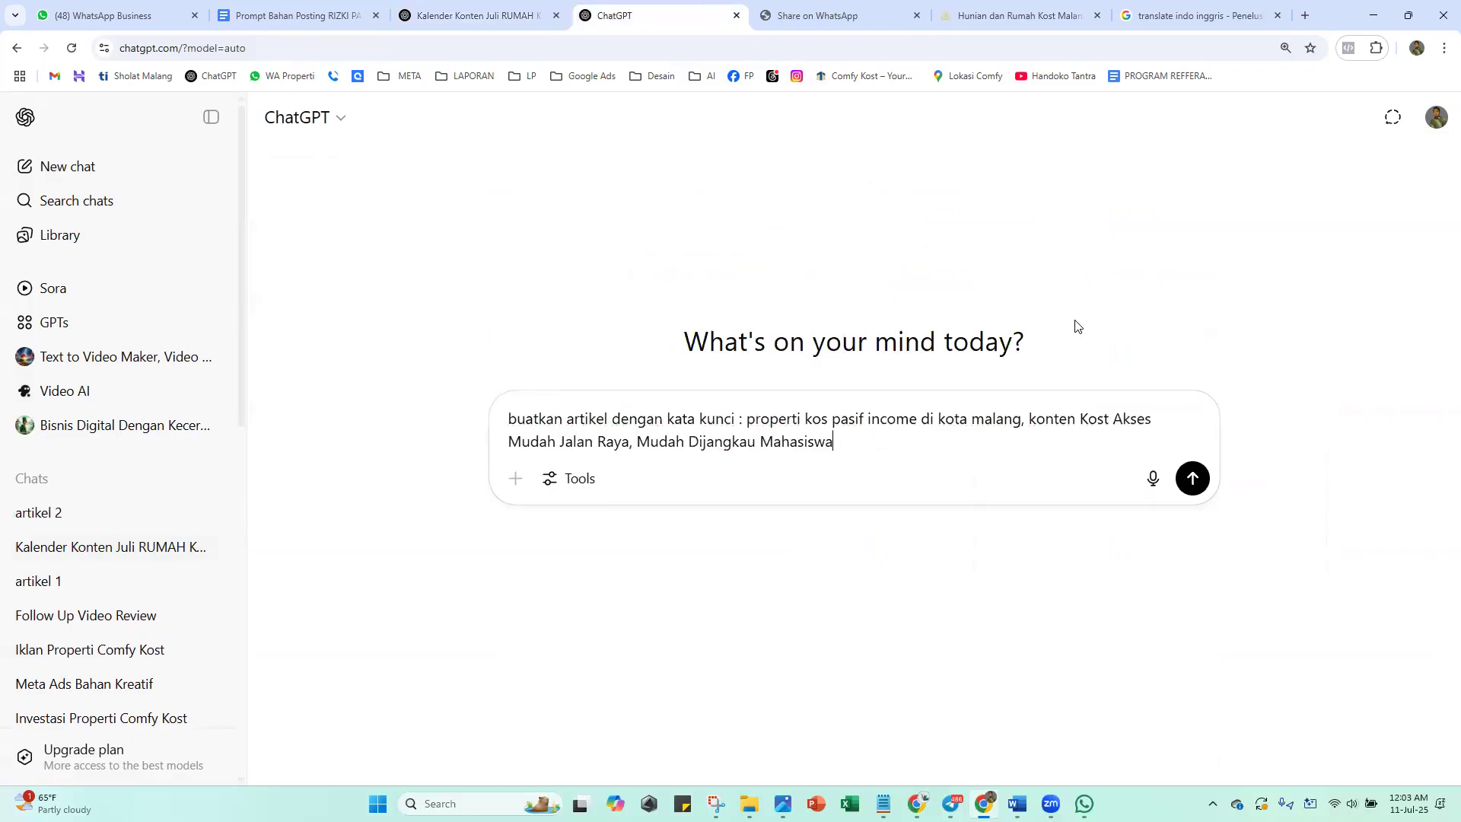
key(Return)
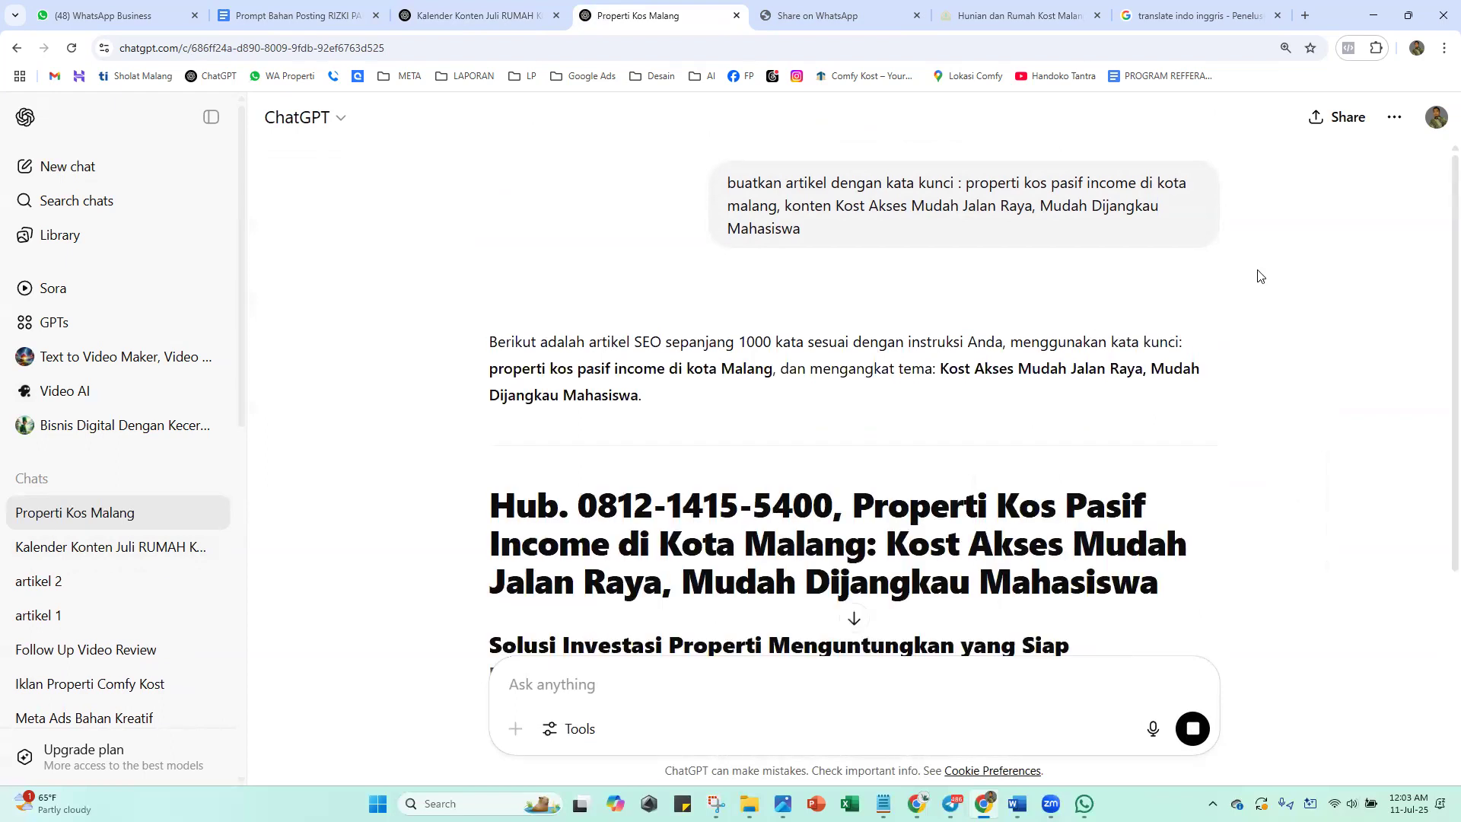
Review the generated article's title and introduction, and test its "PT Tomoland" link, closing the opened website tab
click(1436, 120)
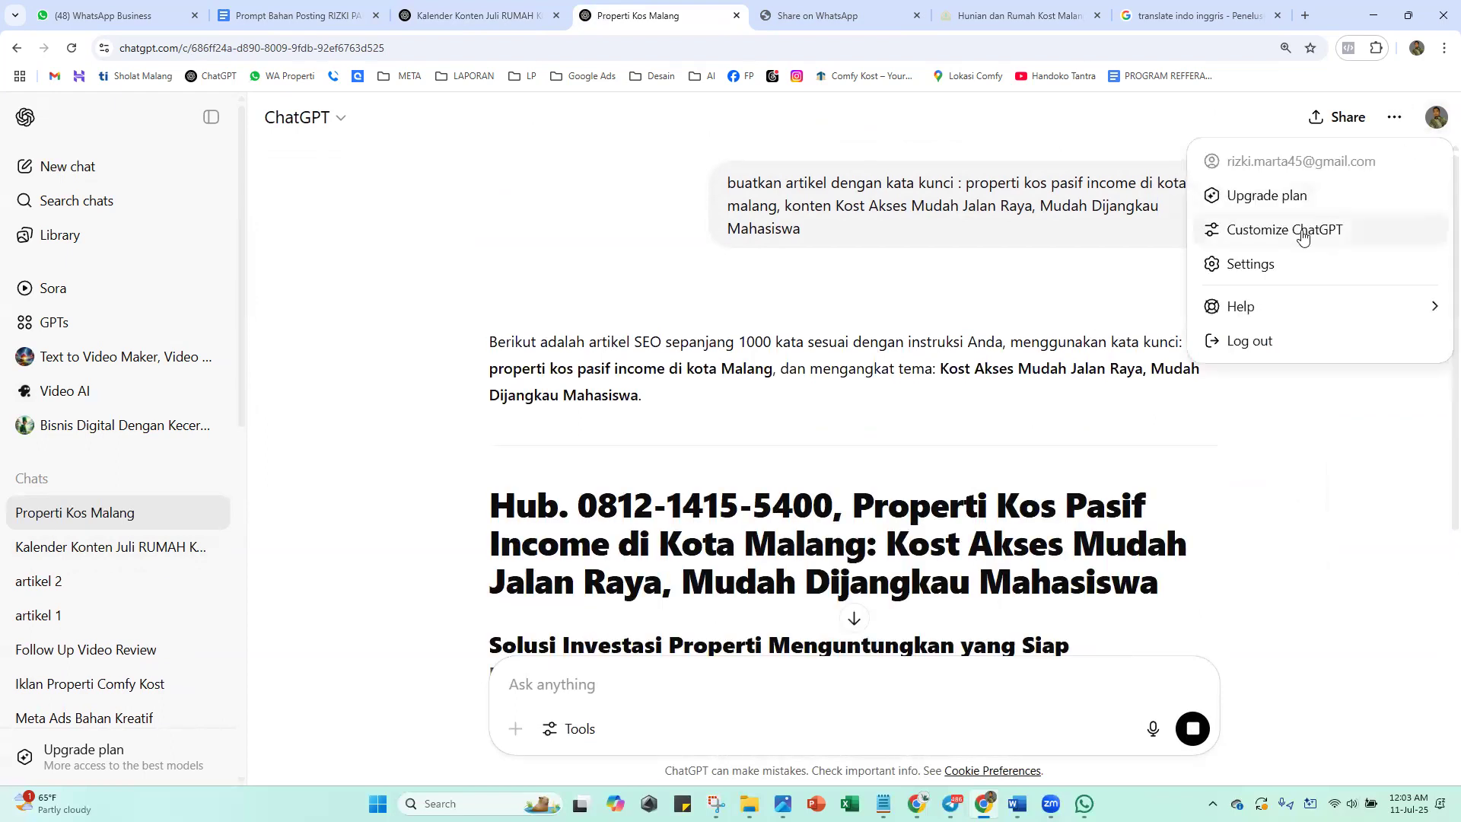
click(1440, 359)
scroll(1440, 399, down, 1)
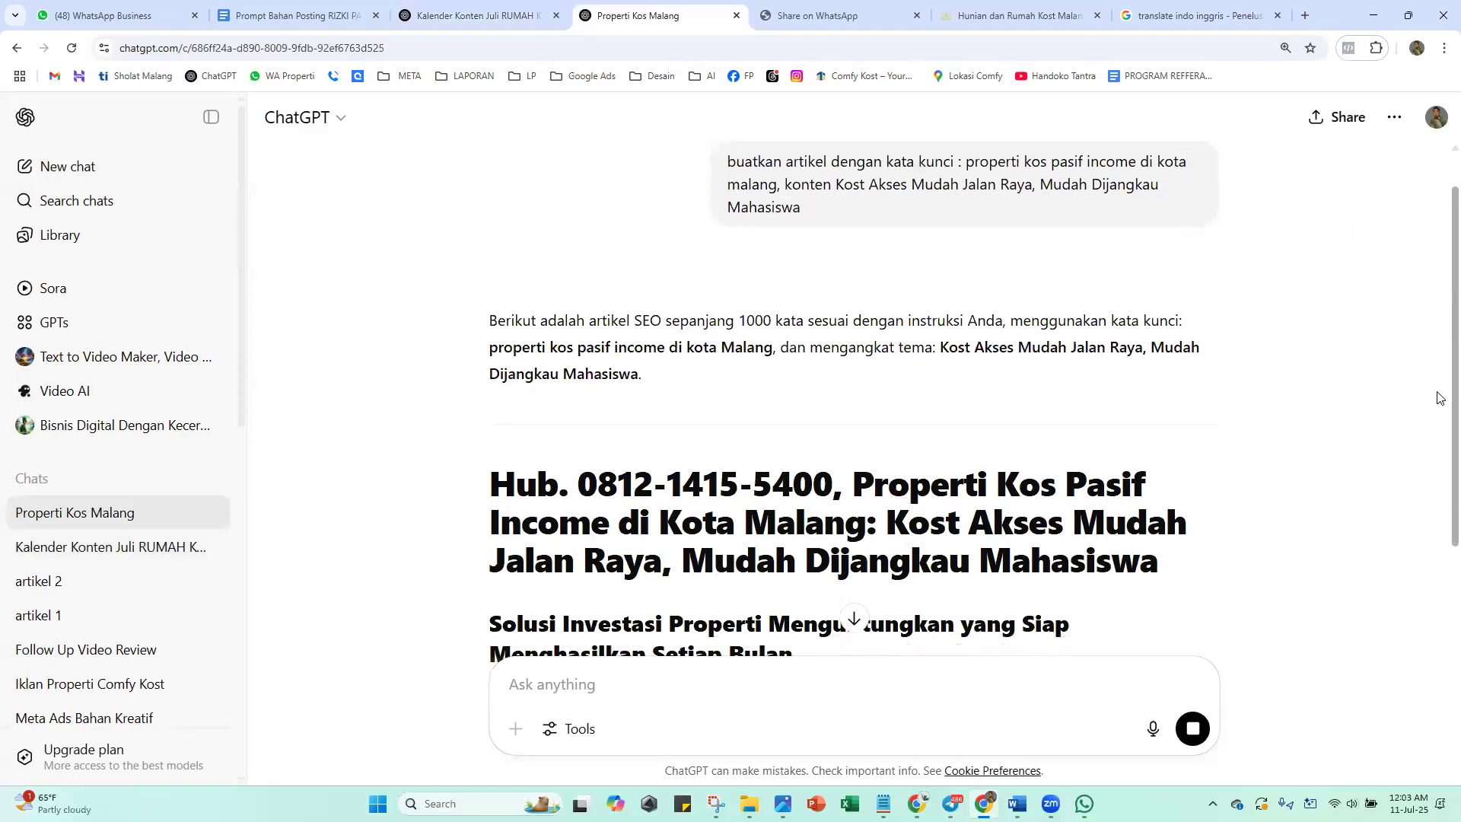
scroll(1440, 426, down, 2)
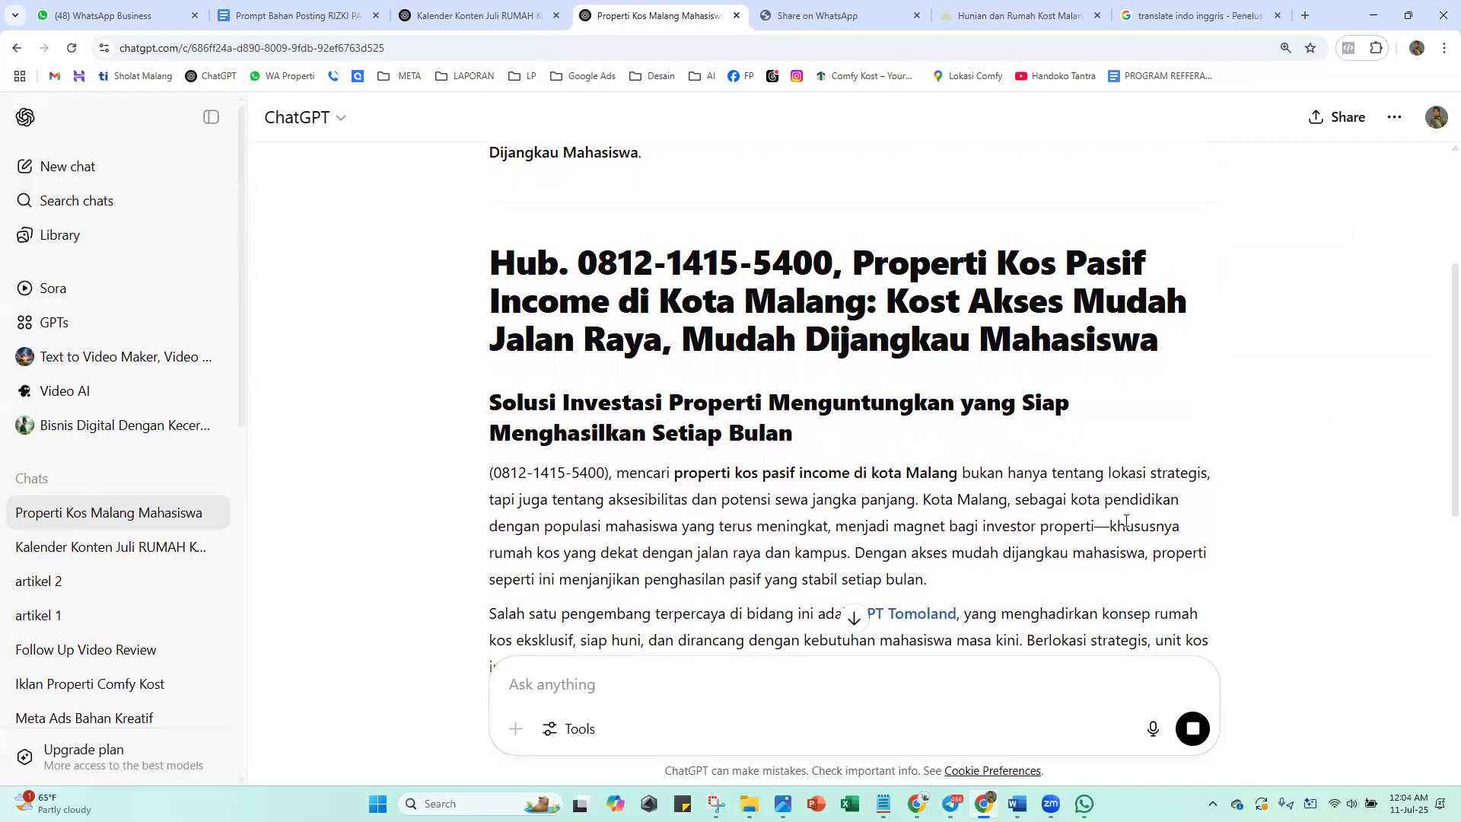
click(939, 624)
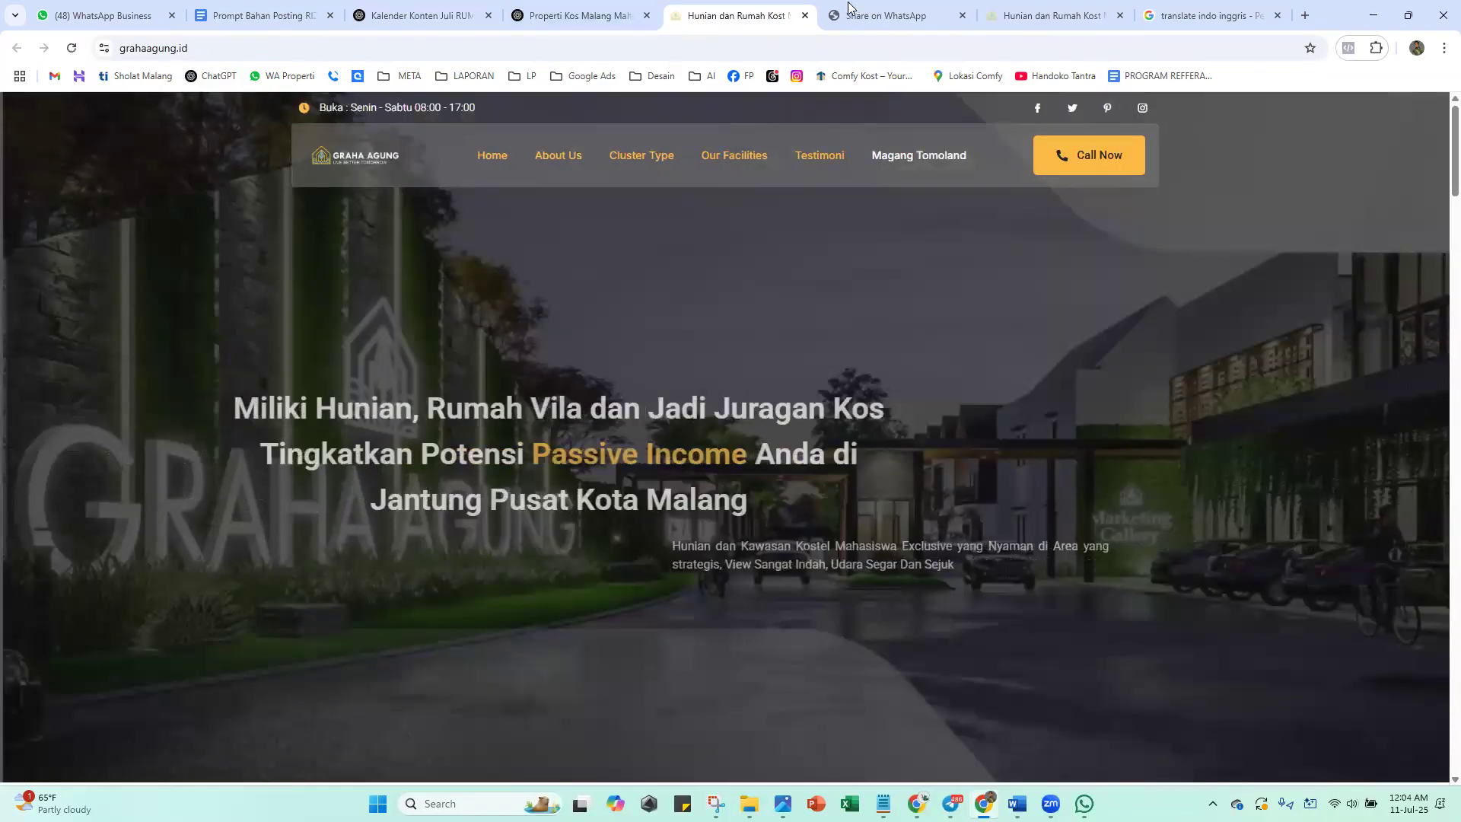
click(805, 15)
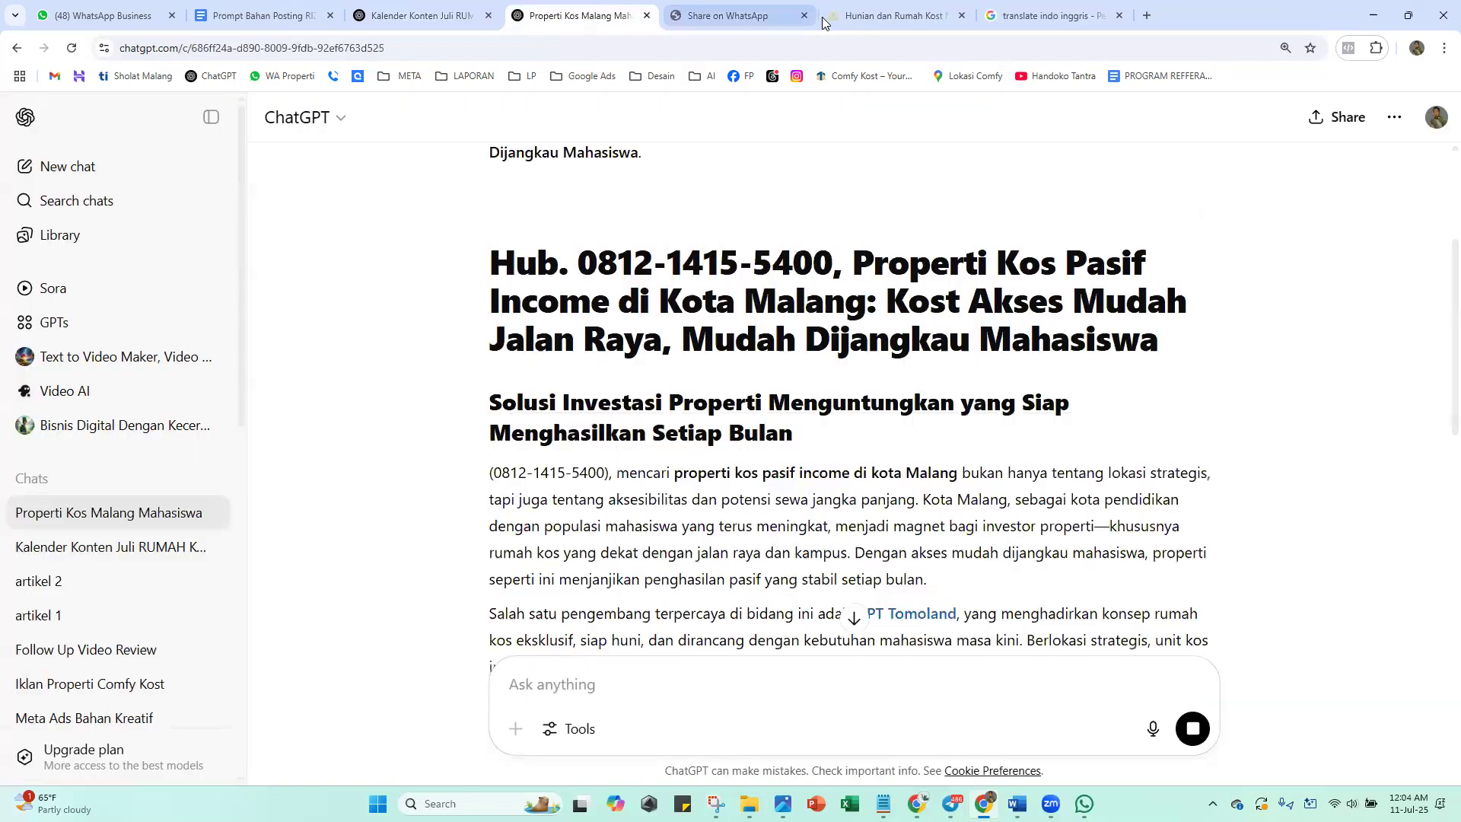
Read through the article's benefits, facilities, campus and passive income sections down to "Kelebihan Lain yang Ditawarkan oleh PT Tomoland"
scroll(1438, 517, down, 10)
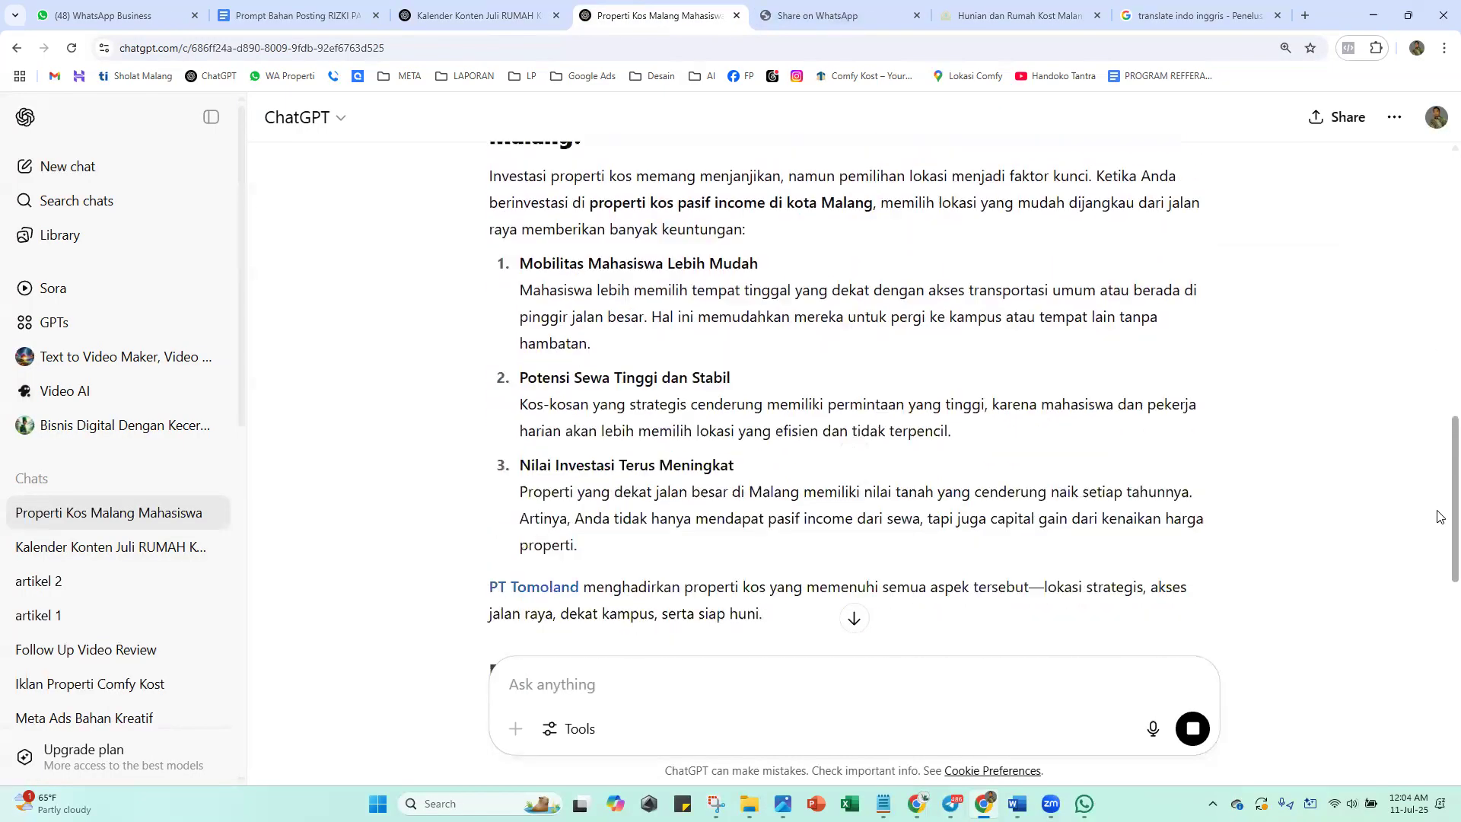
scroll(1439, 517, down, 6)
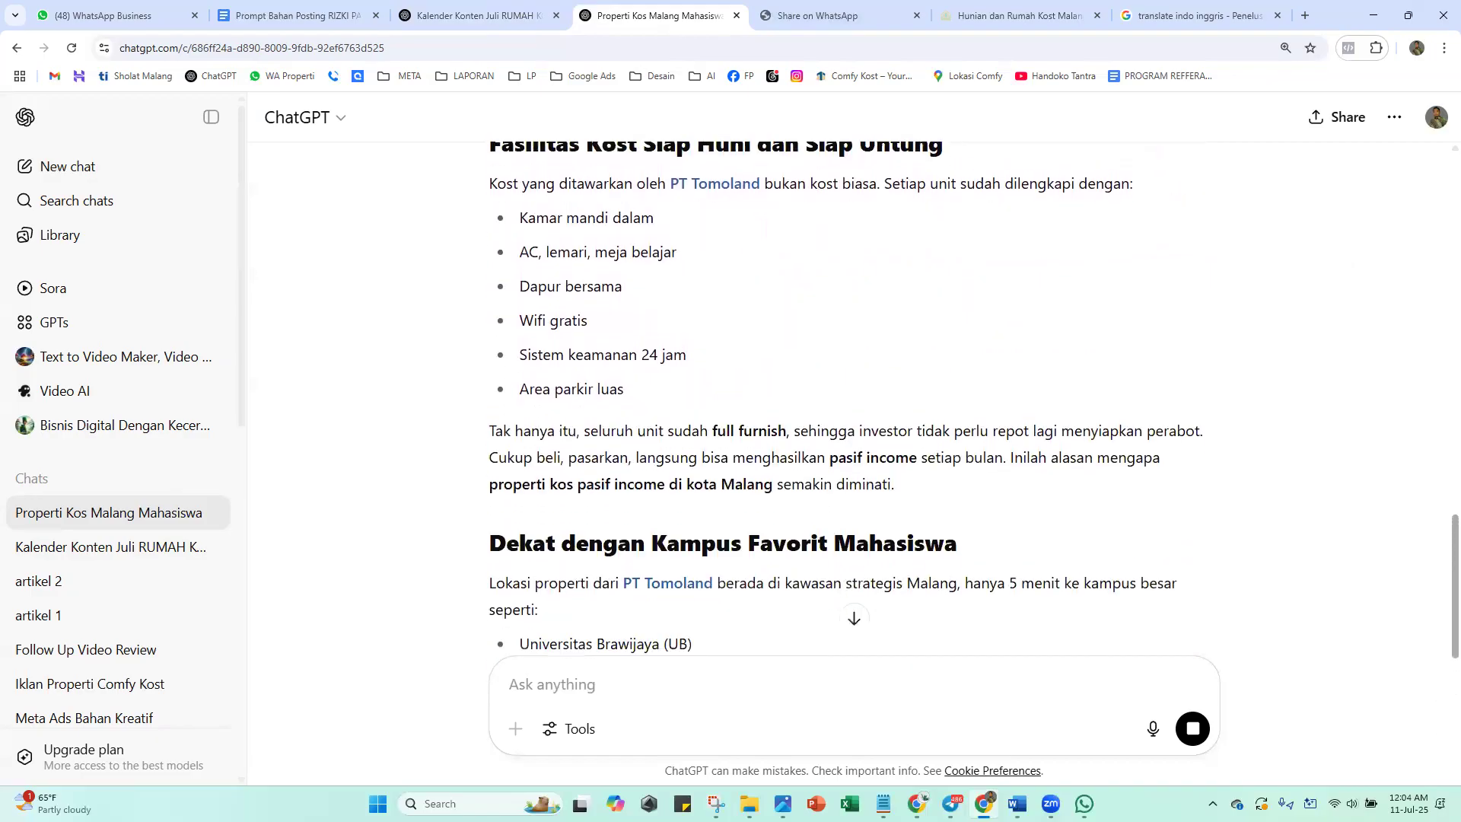
scroll(1439, 571, down, 4)
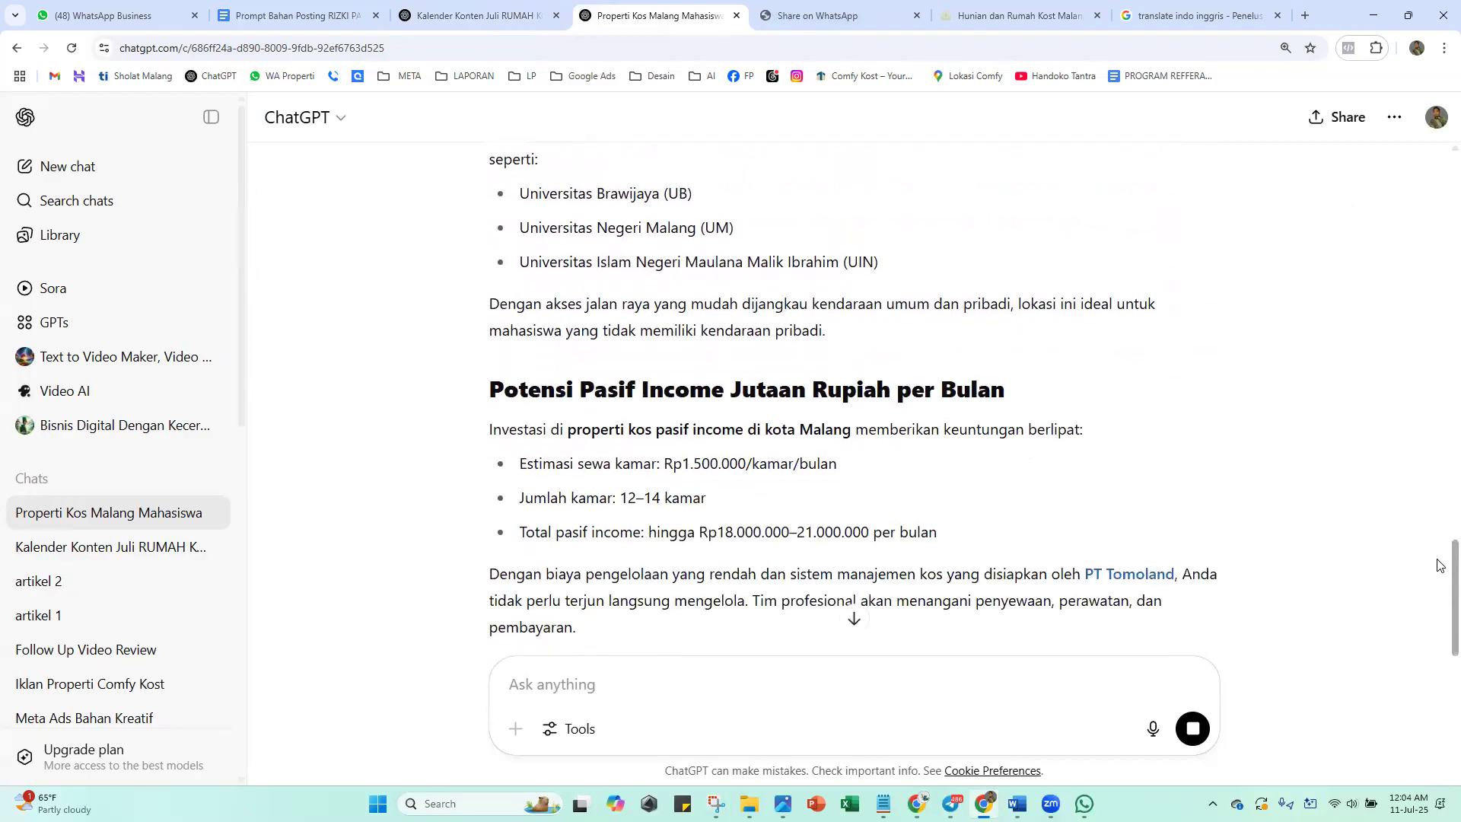
scroll(1440, 533, up, 12)
scroll(1439, 685, down, 10)
scroll(1436, 776, up, 2)
drag(1061, 313, 640, 315)
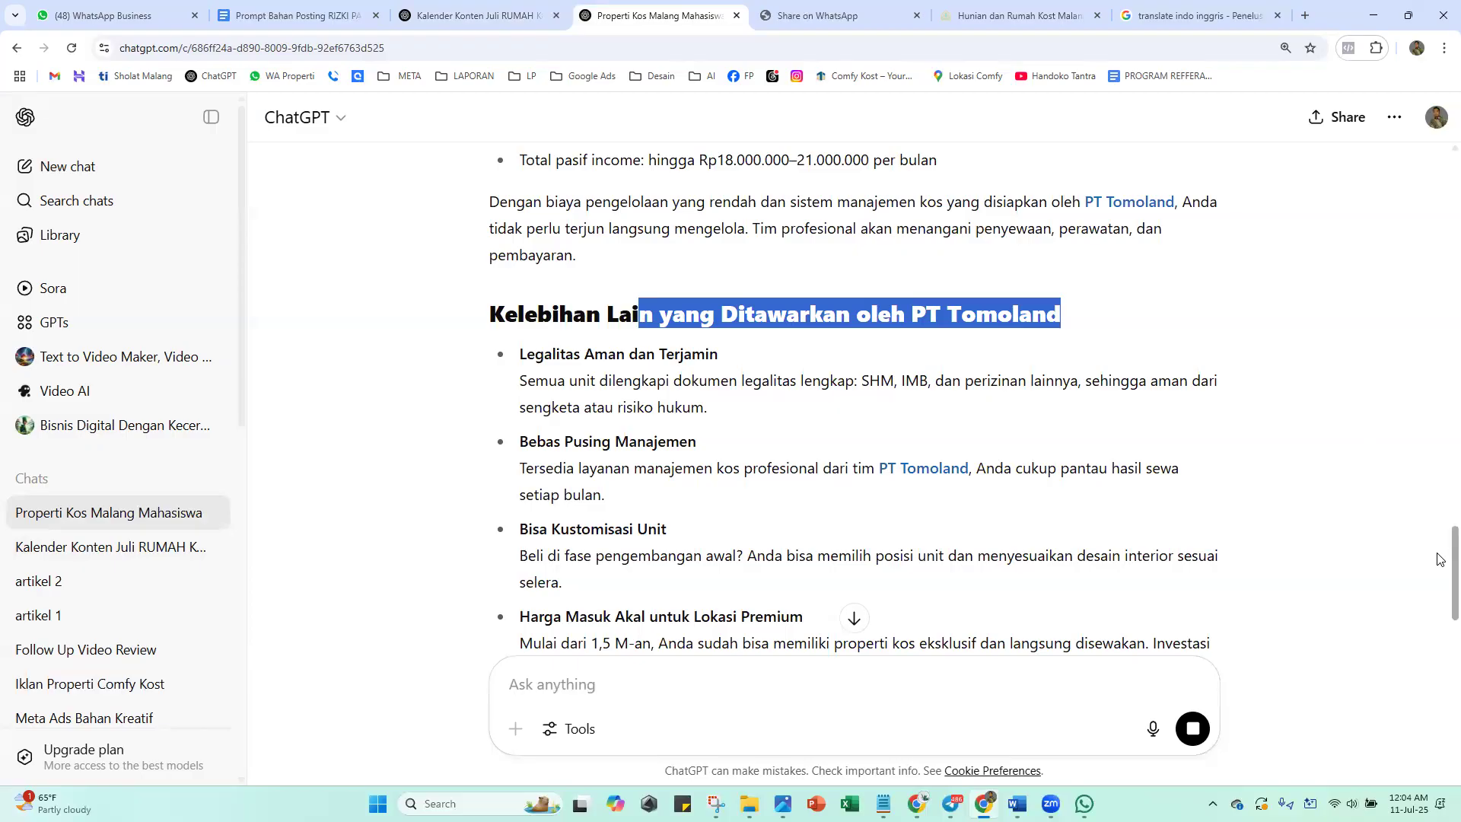
Test the WhatsApp number link under "Cara Menghubungi Kami", close the WhatsApp window and return to the article
scroll(1438, 556, down, 6)
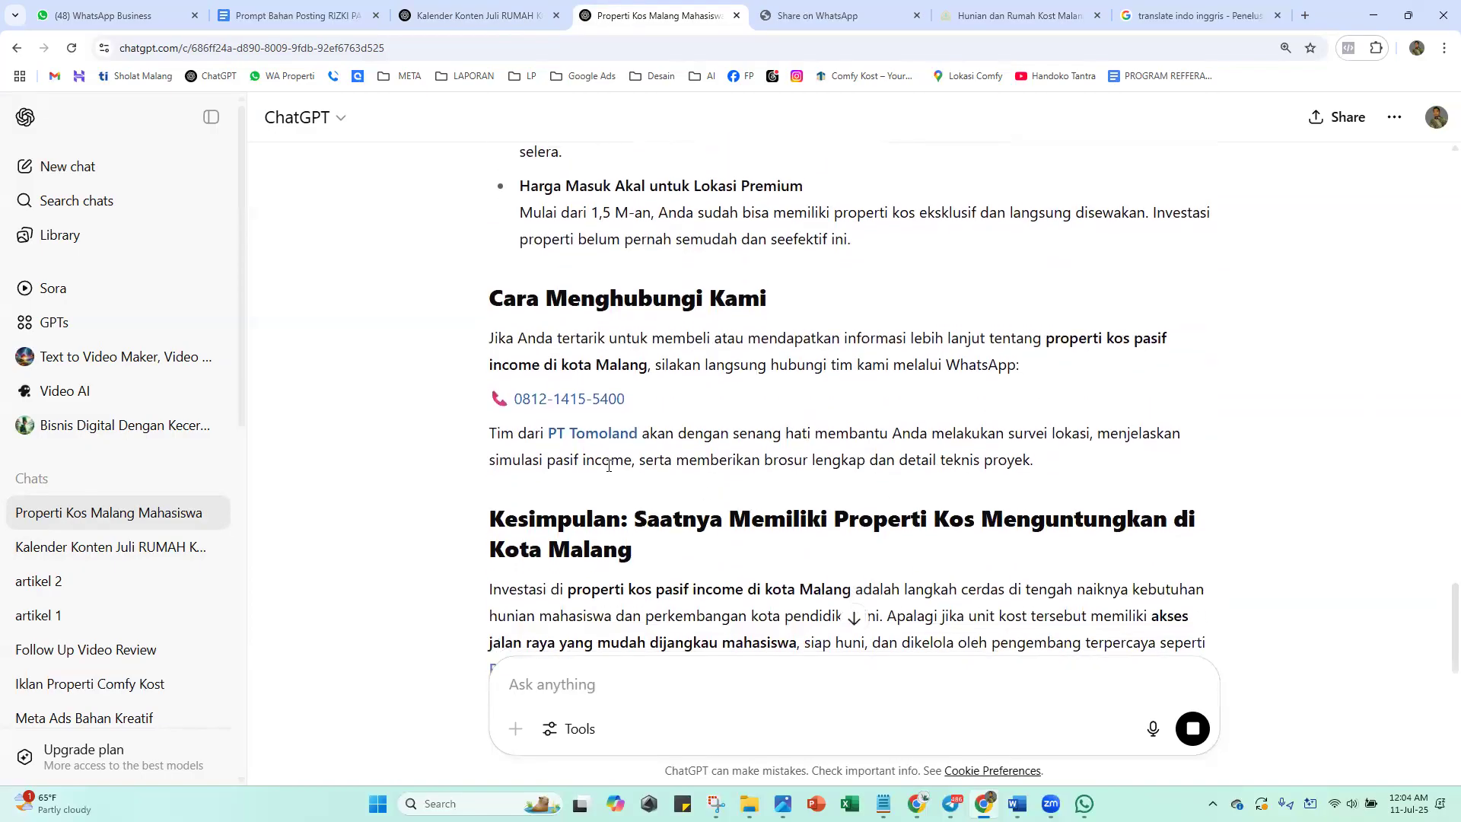
click(535, 401)
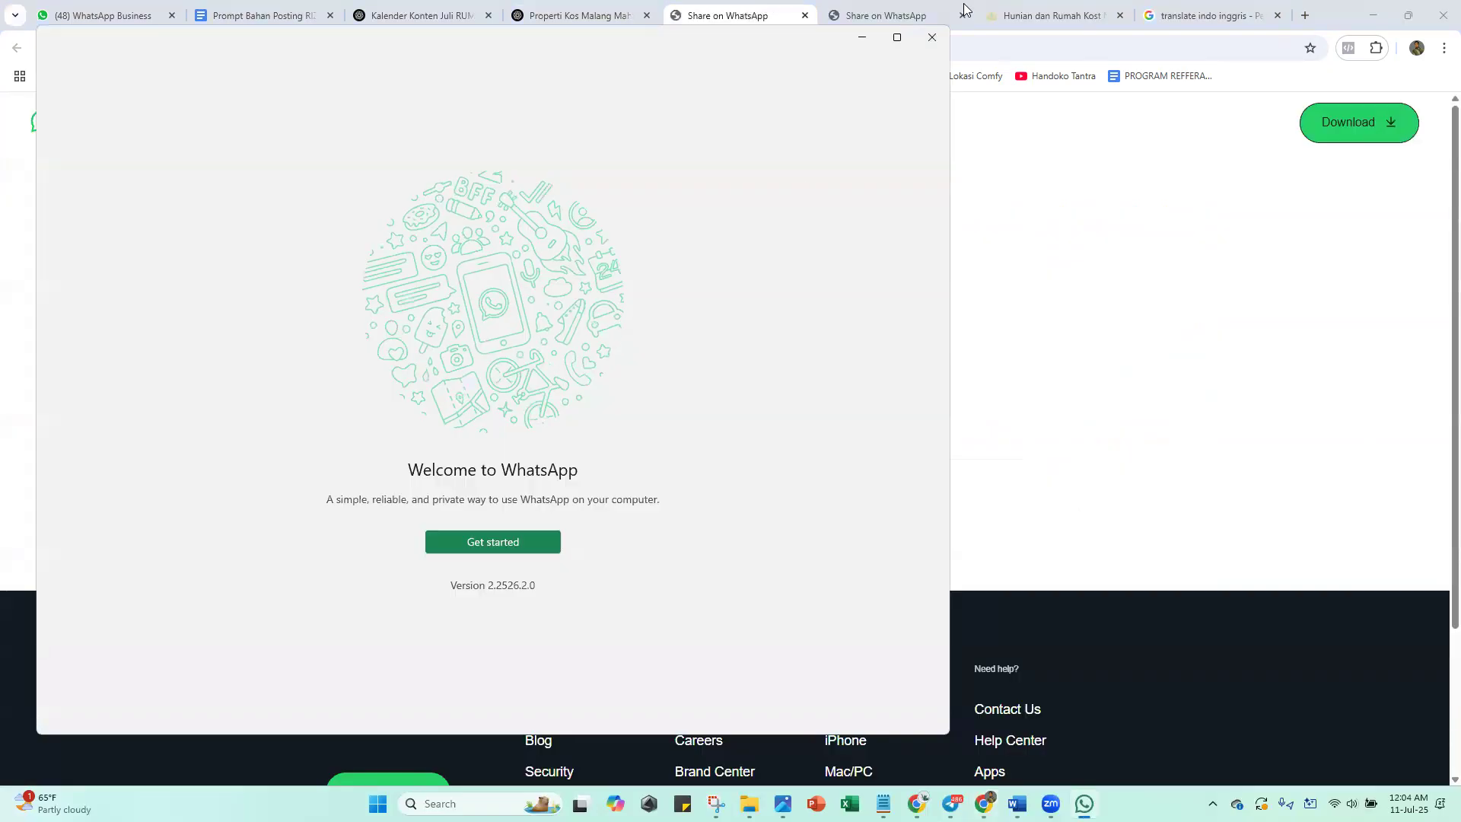
click(931, 38)
click(567, 14)
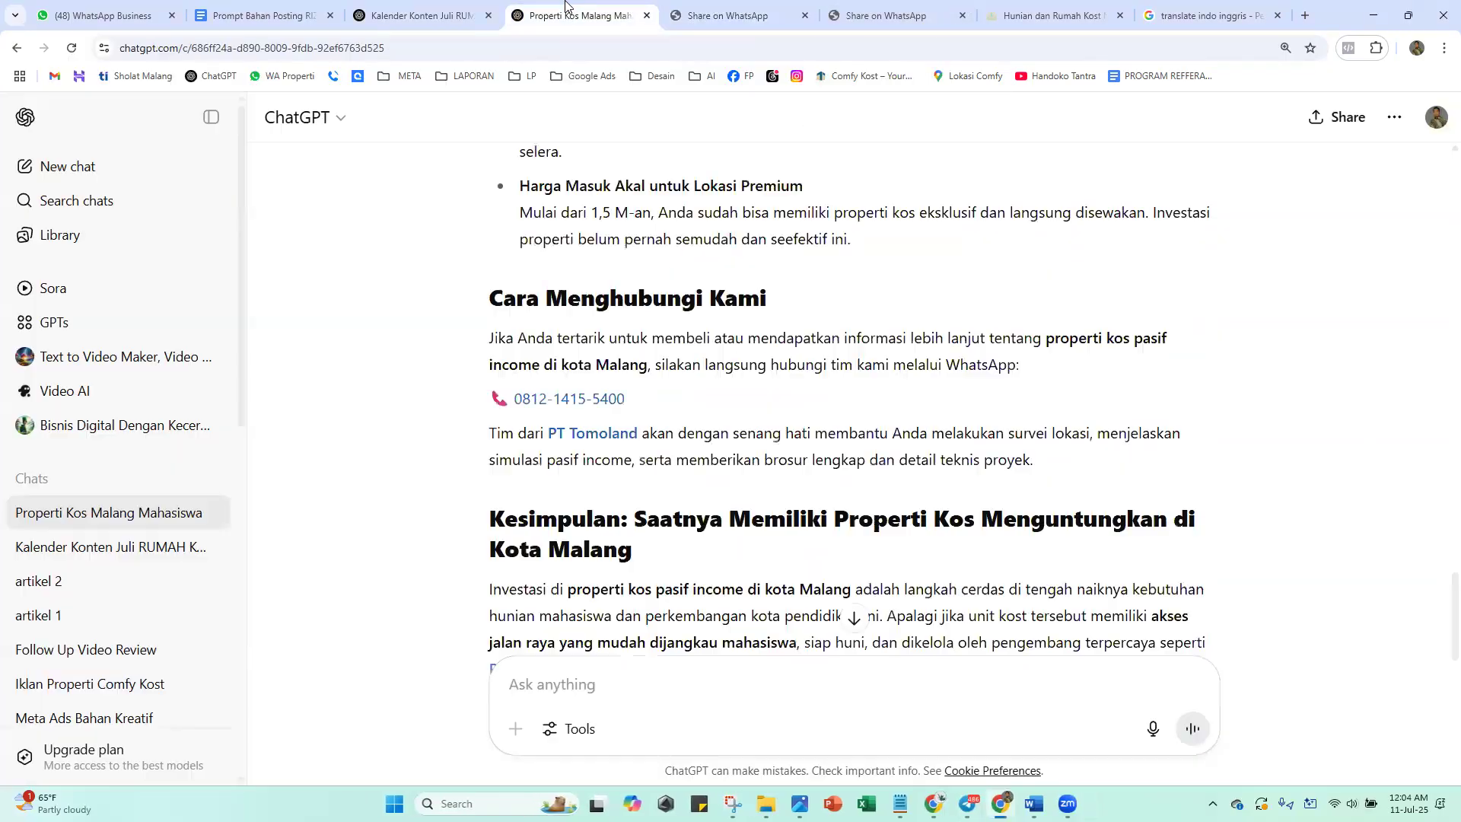
click(210, 516)
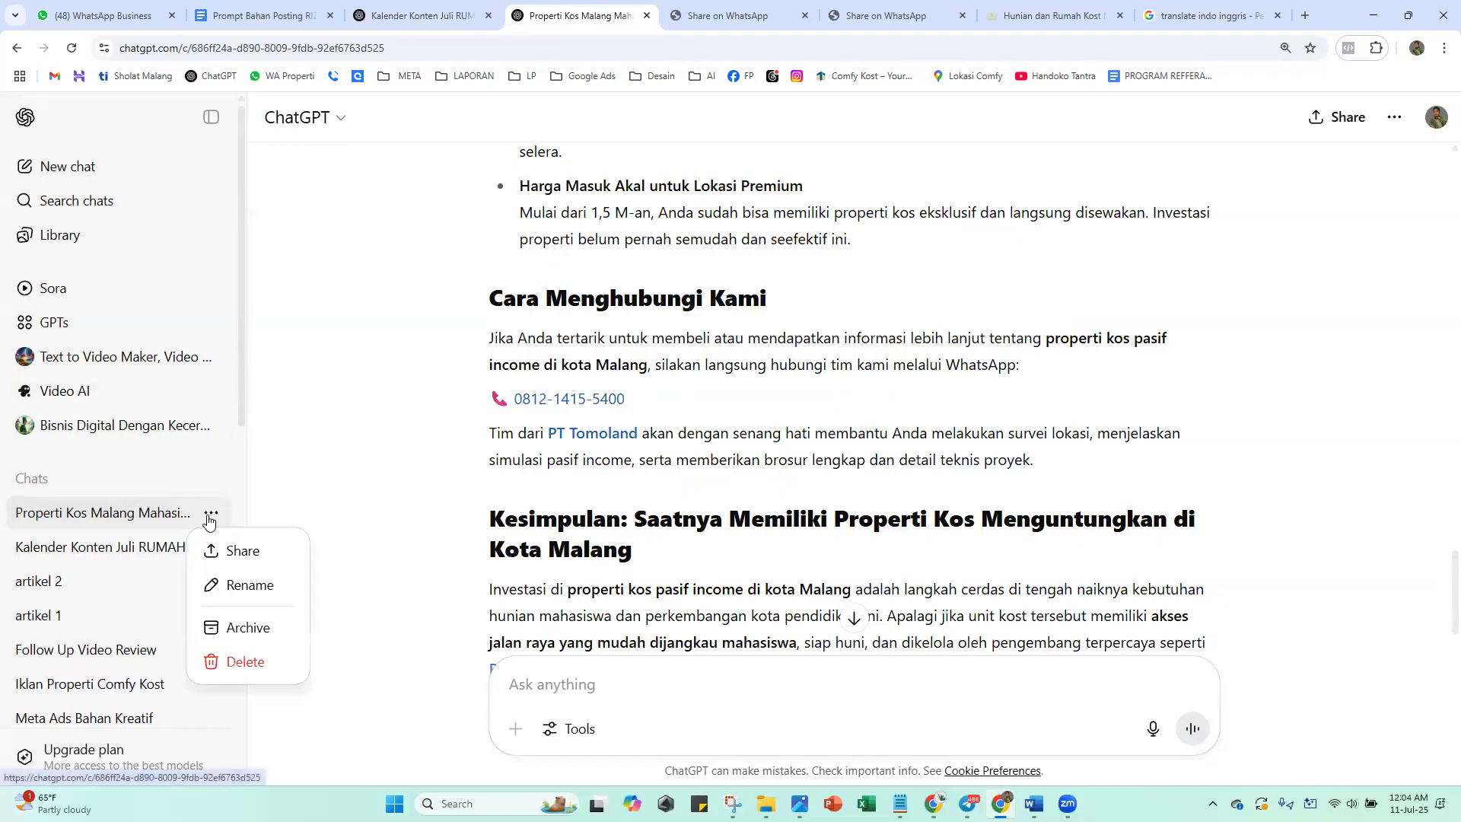
click(238, 552)
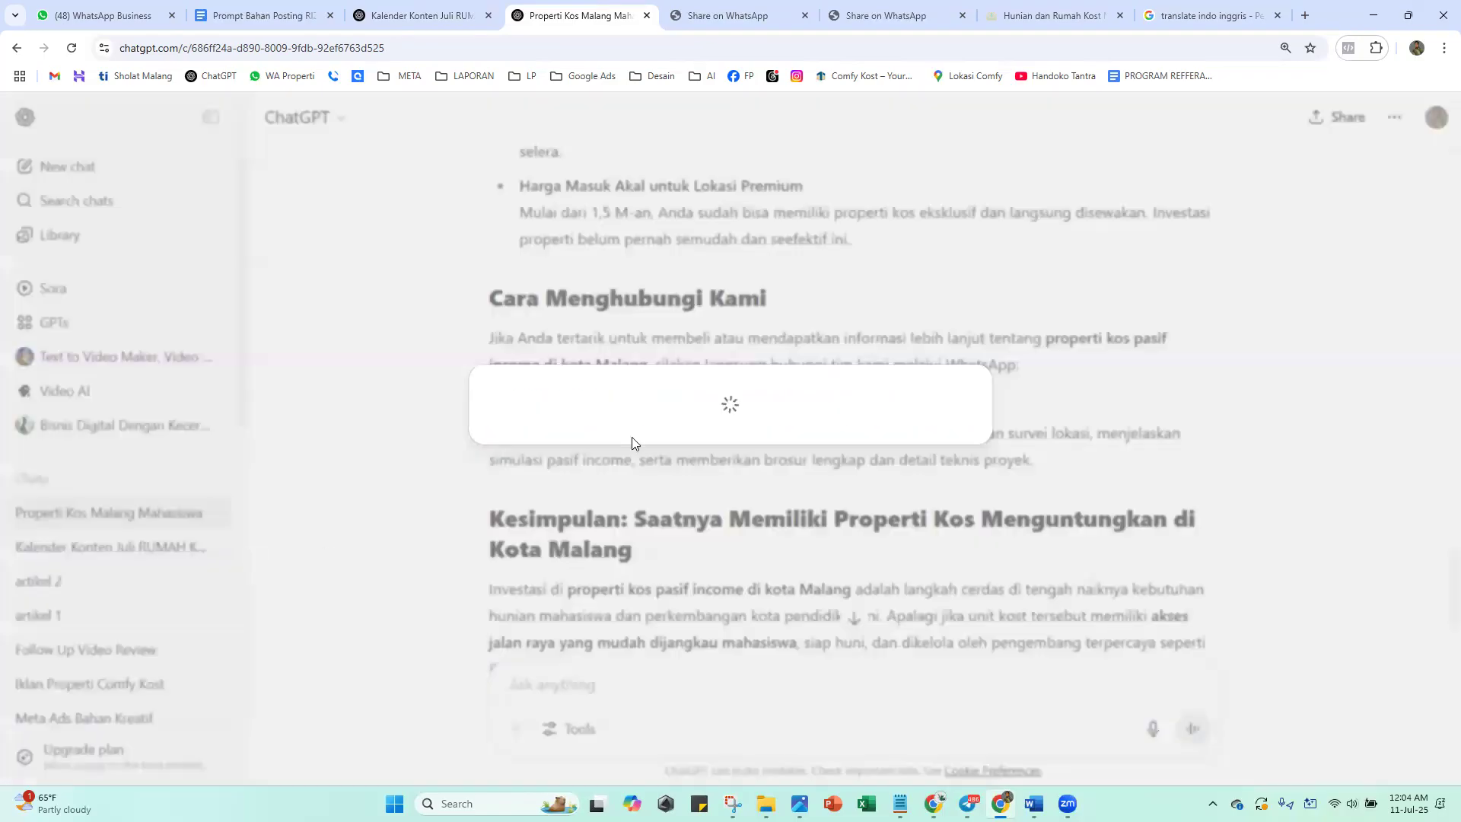
click(1001, 340)
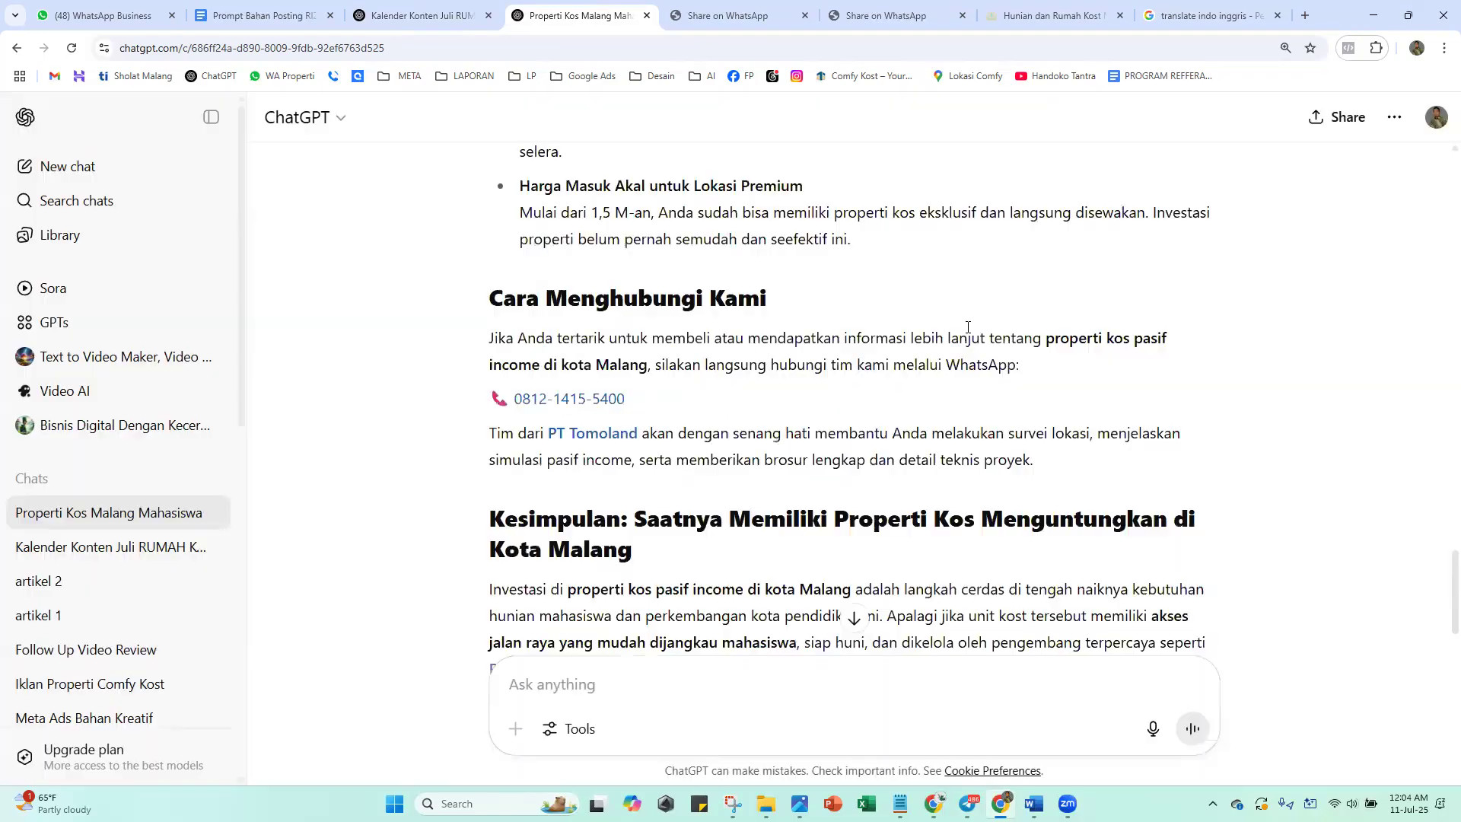
Rename the "Properti Kos Malang Mahasiswa" chat as "artikel 3"
click(211, 515)
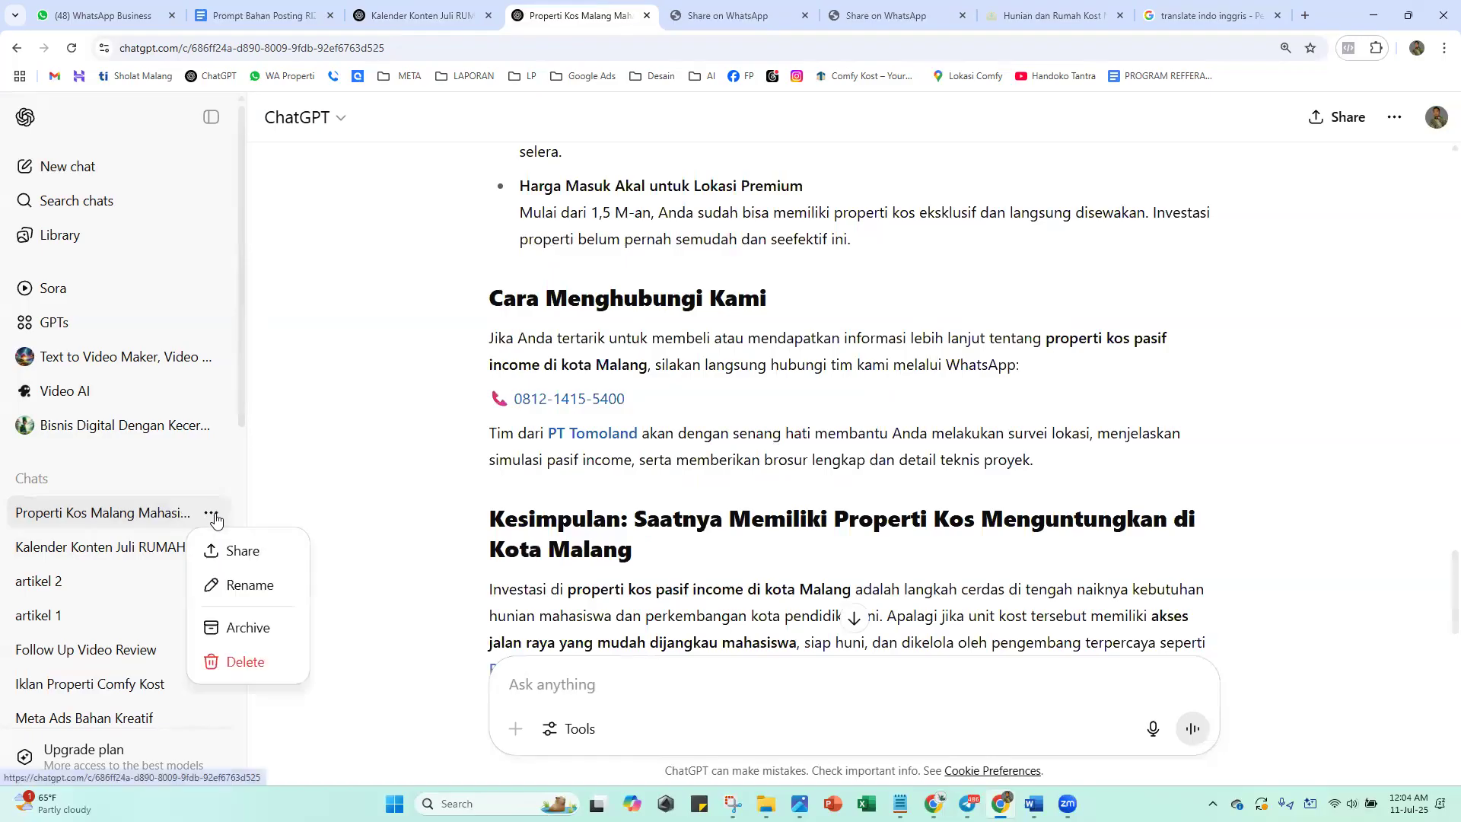
click(251, 586)
text(artikel 3)
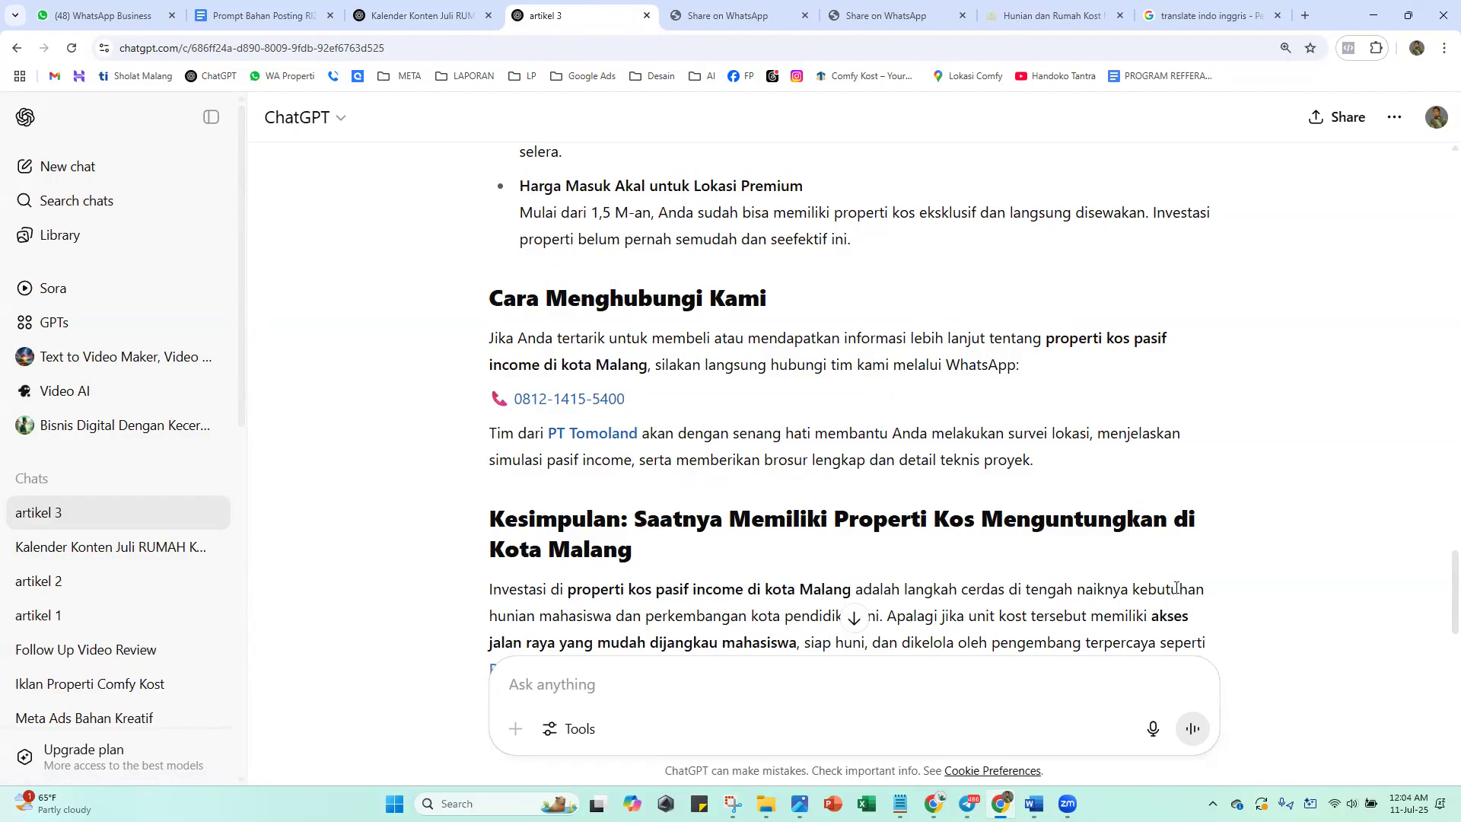
Check the article's conclusion down to the author signature, and look over the remaining keywords and topics in the content calendar
scroll(1438, 608, down, 5)
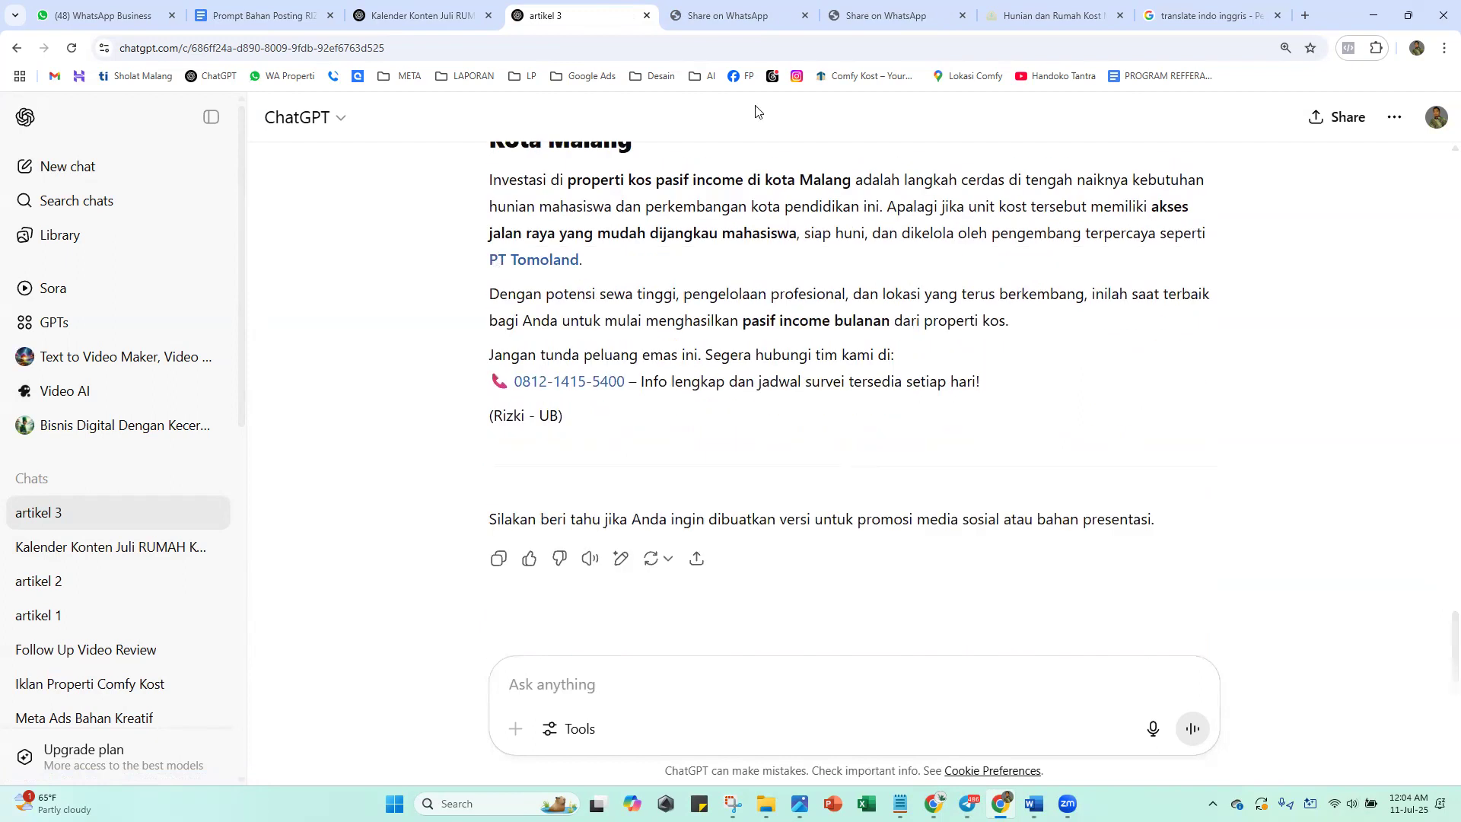
click(376, 6)
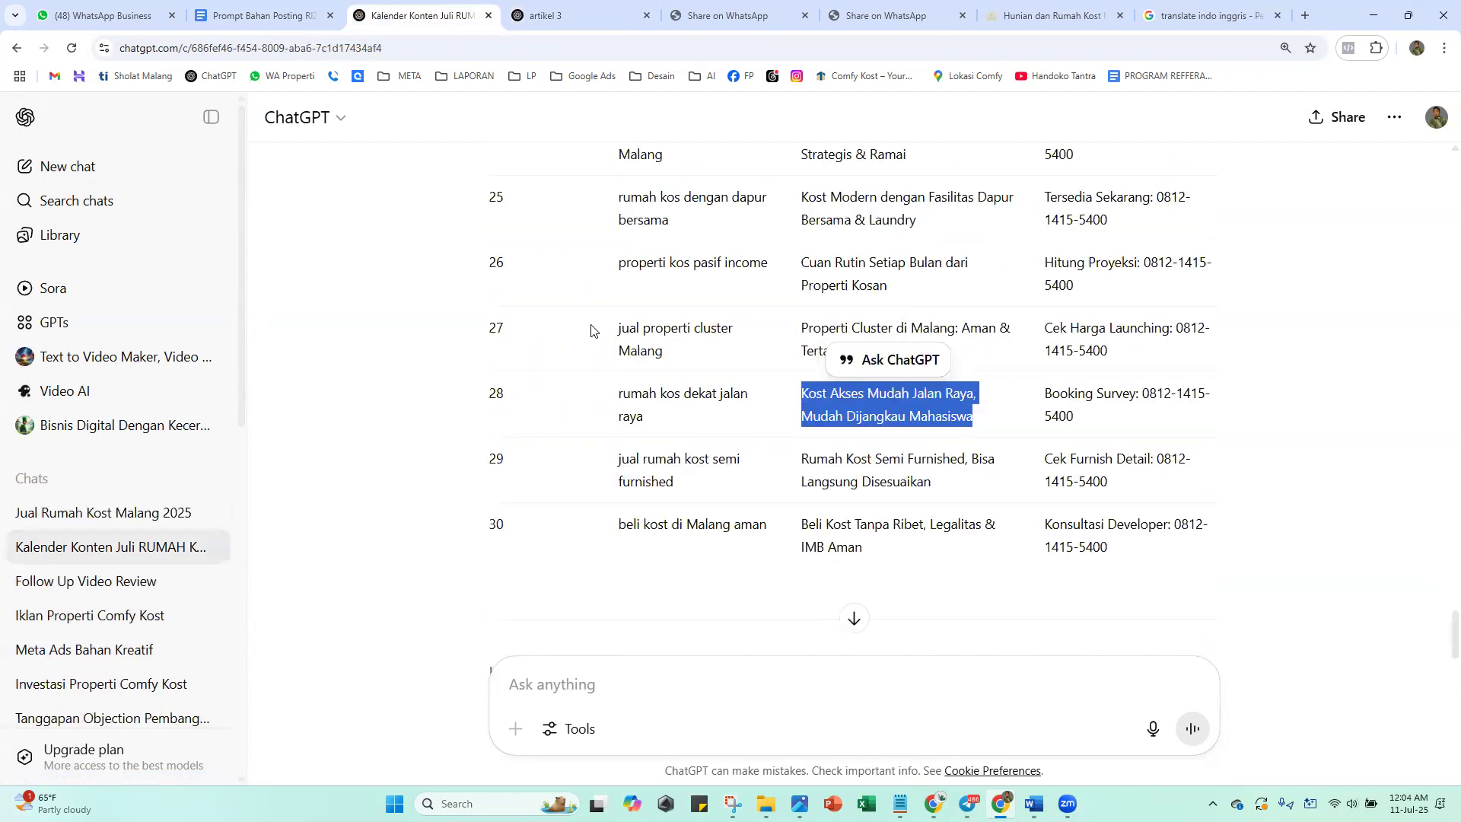
drag(596, 322, 753, 360)
drag(792, 462, 984, 522)
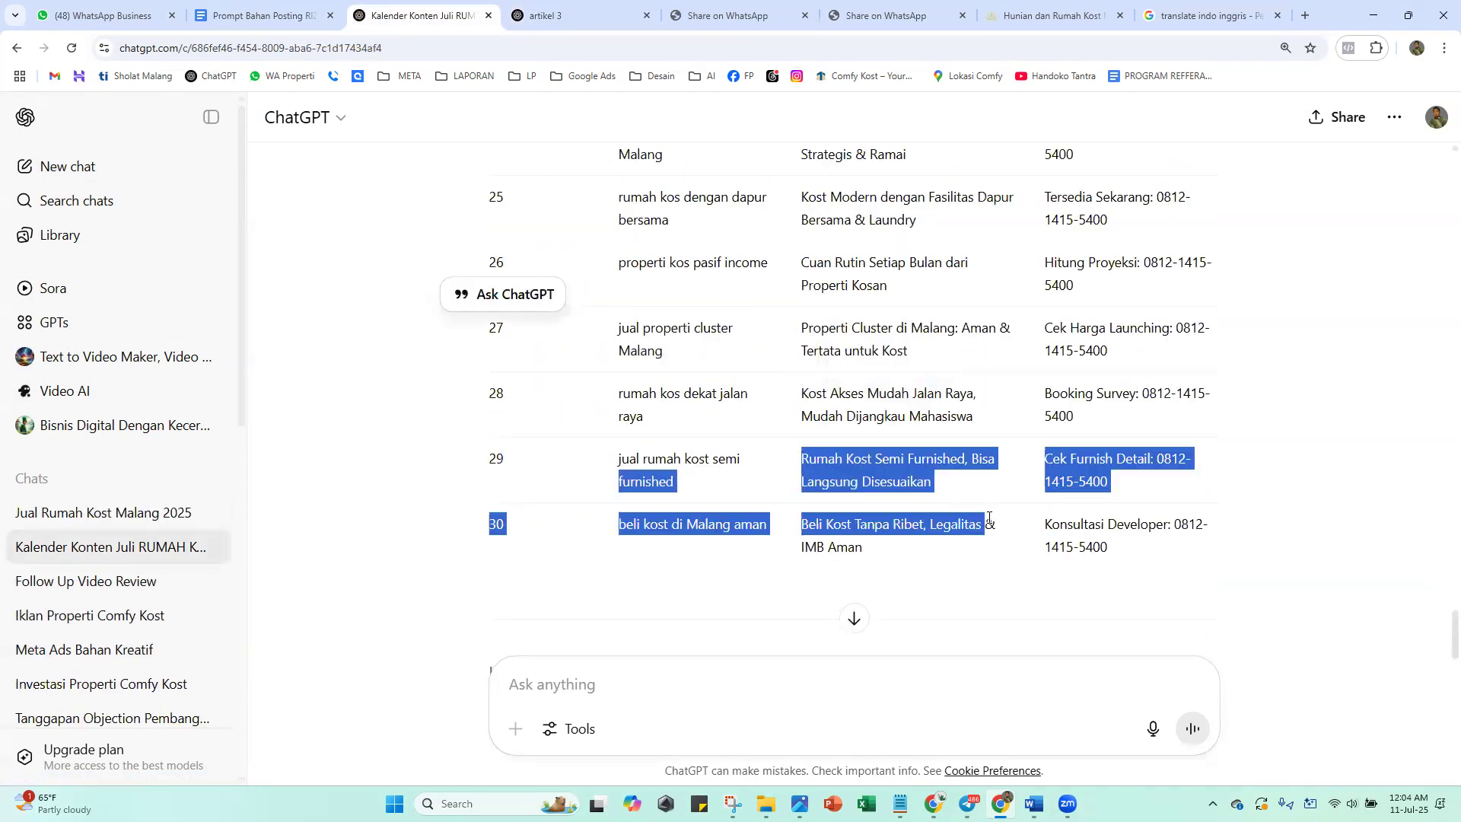
click(938, 613)
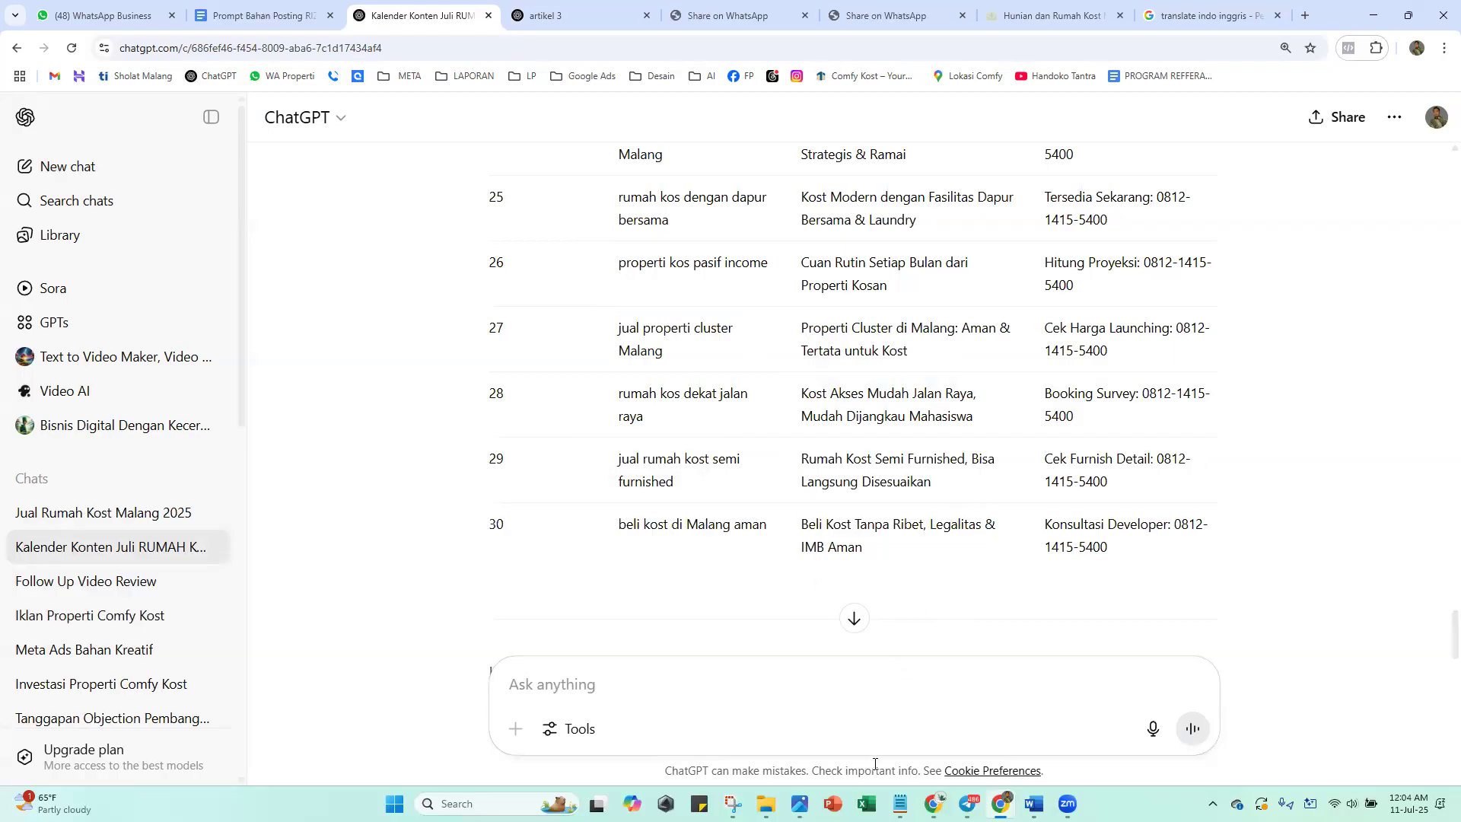
Switch to the Word outline and add "semua media" after "posting" in item 2 of "TAHAP-TAHAP"
drag(1452, 651, 1438, 385)
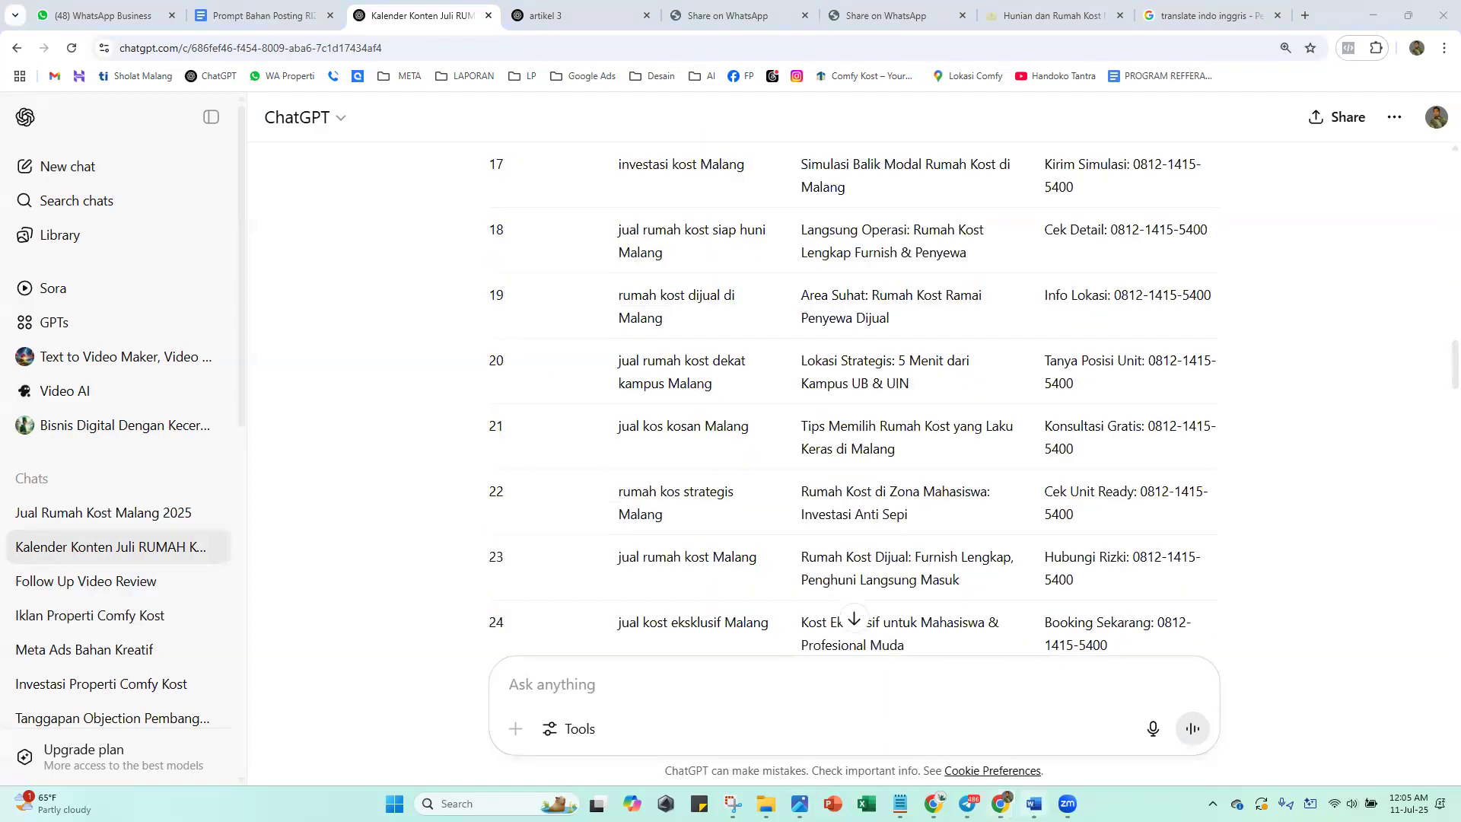
click(1031, 802)
click(788, 475)
drag(898, 565, 712, 572)
click(858, 574)
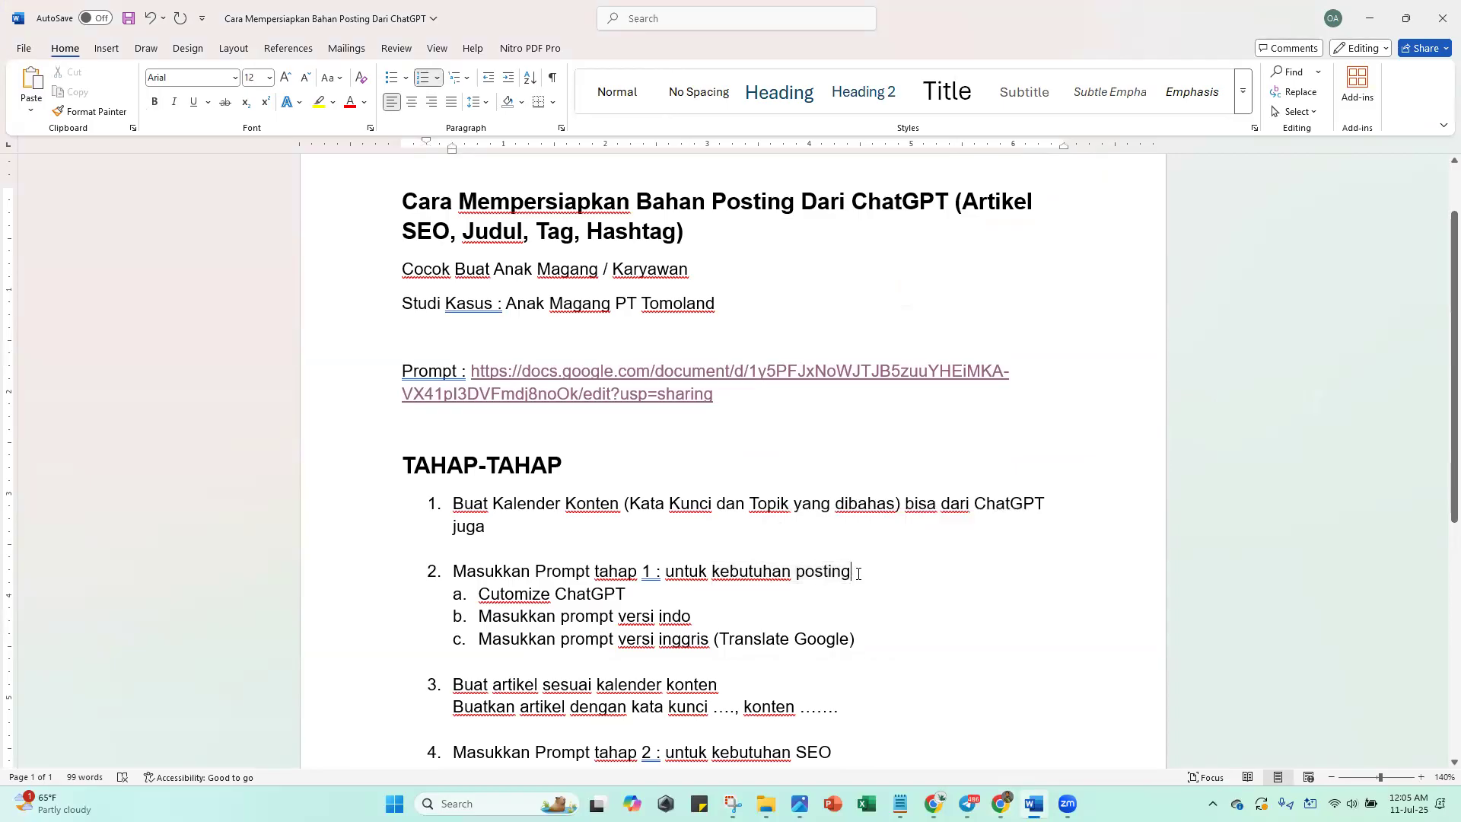
text(semua me)
text(dui)
key(BackSpace)
key(BackSpace)
text(ia)
drag(994, 569, 923, 604)
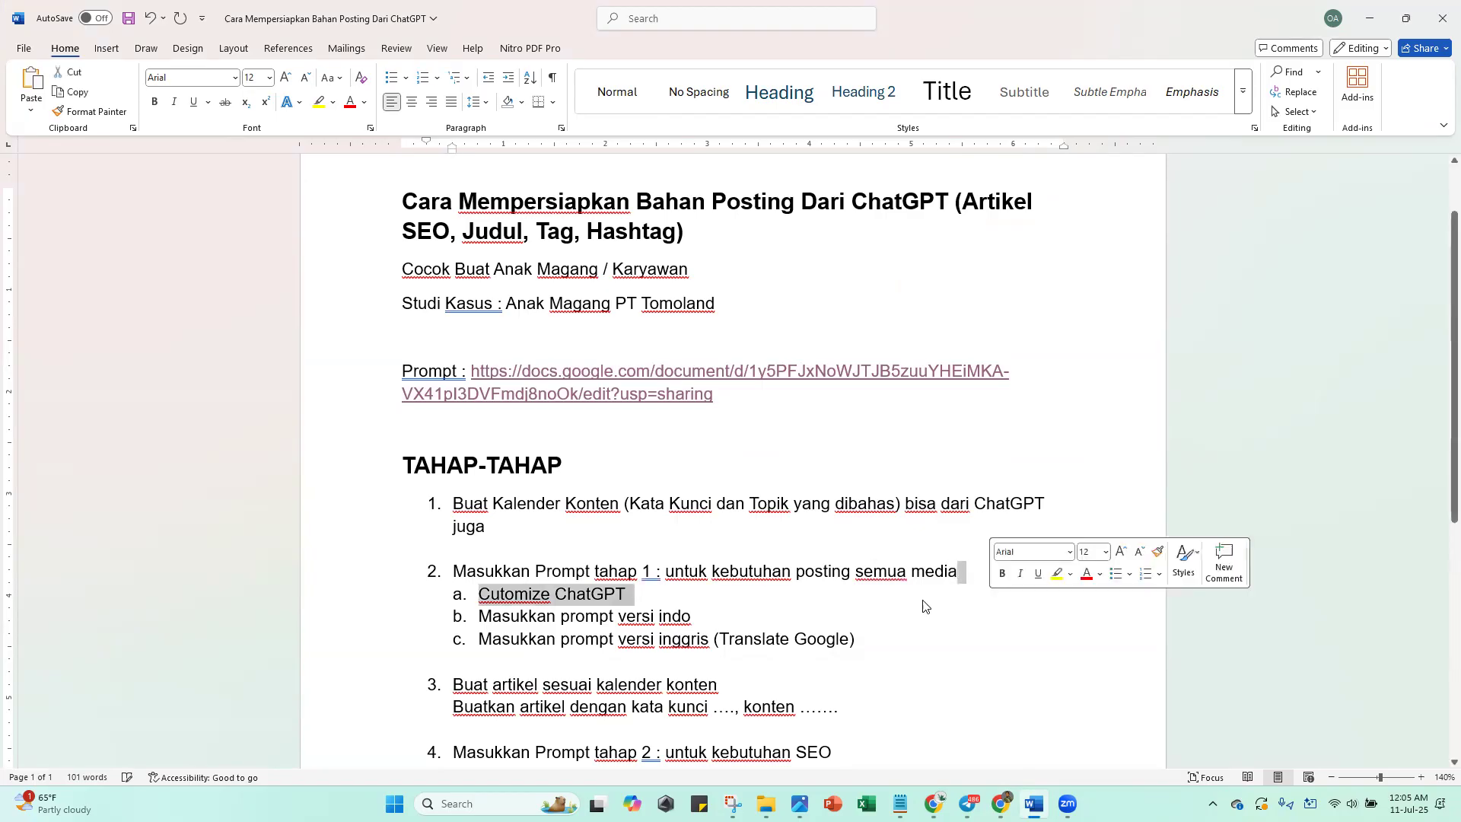
Add "(Web, Wordpress)" after "SEO" in item 4 of the Word outline
drag(1452, 409, 1452, 532)
drag(893, 474, 428, 434)
click(626, 571)
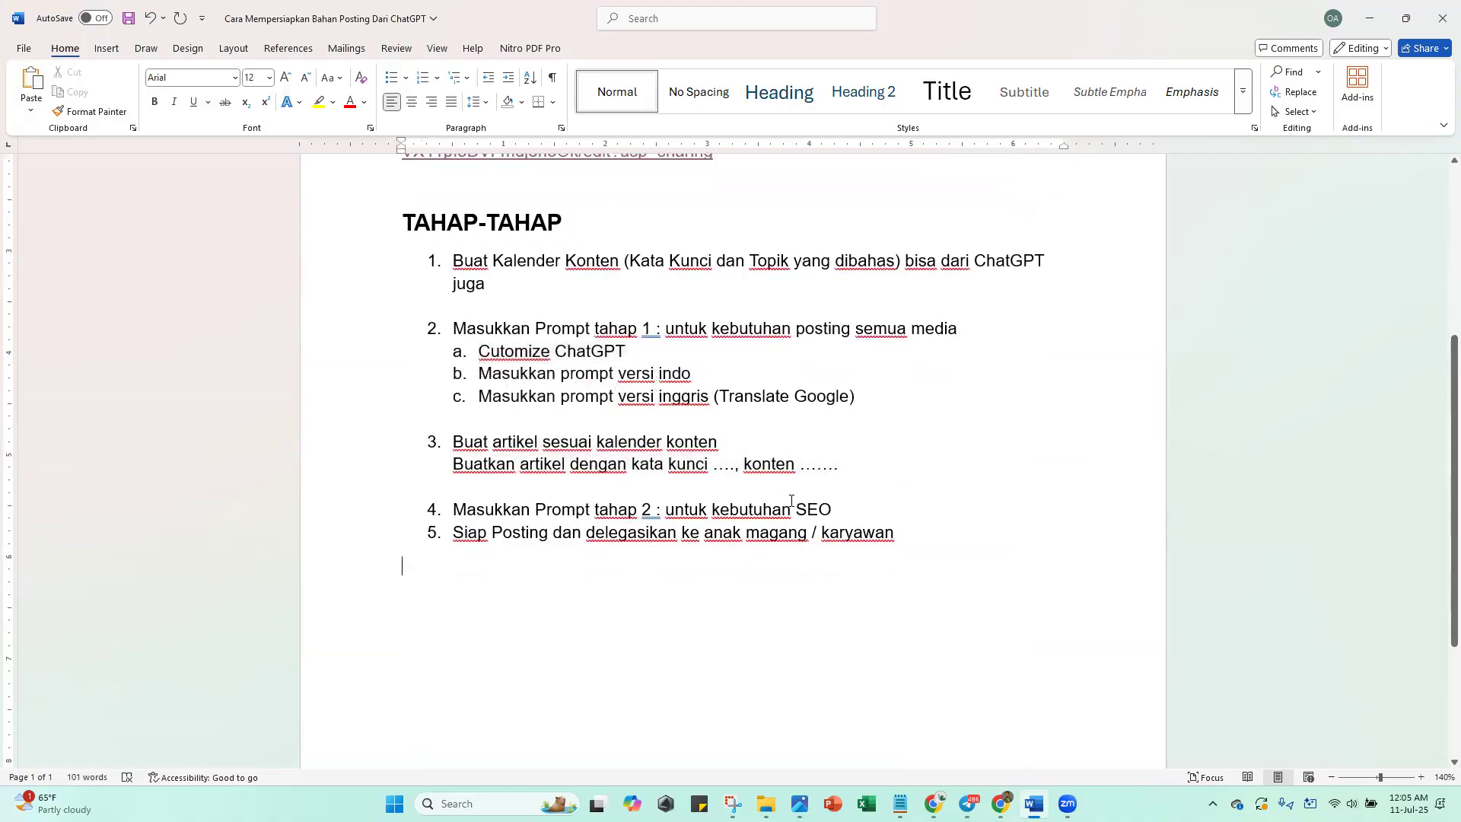
click(875, 511)
text((Web)
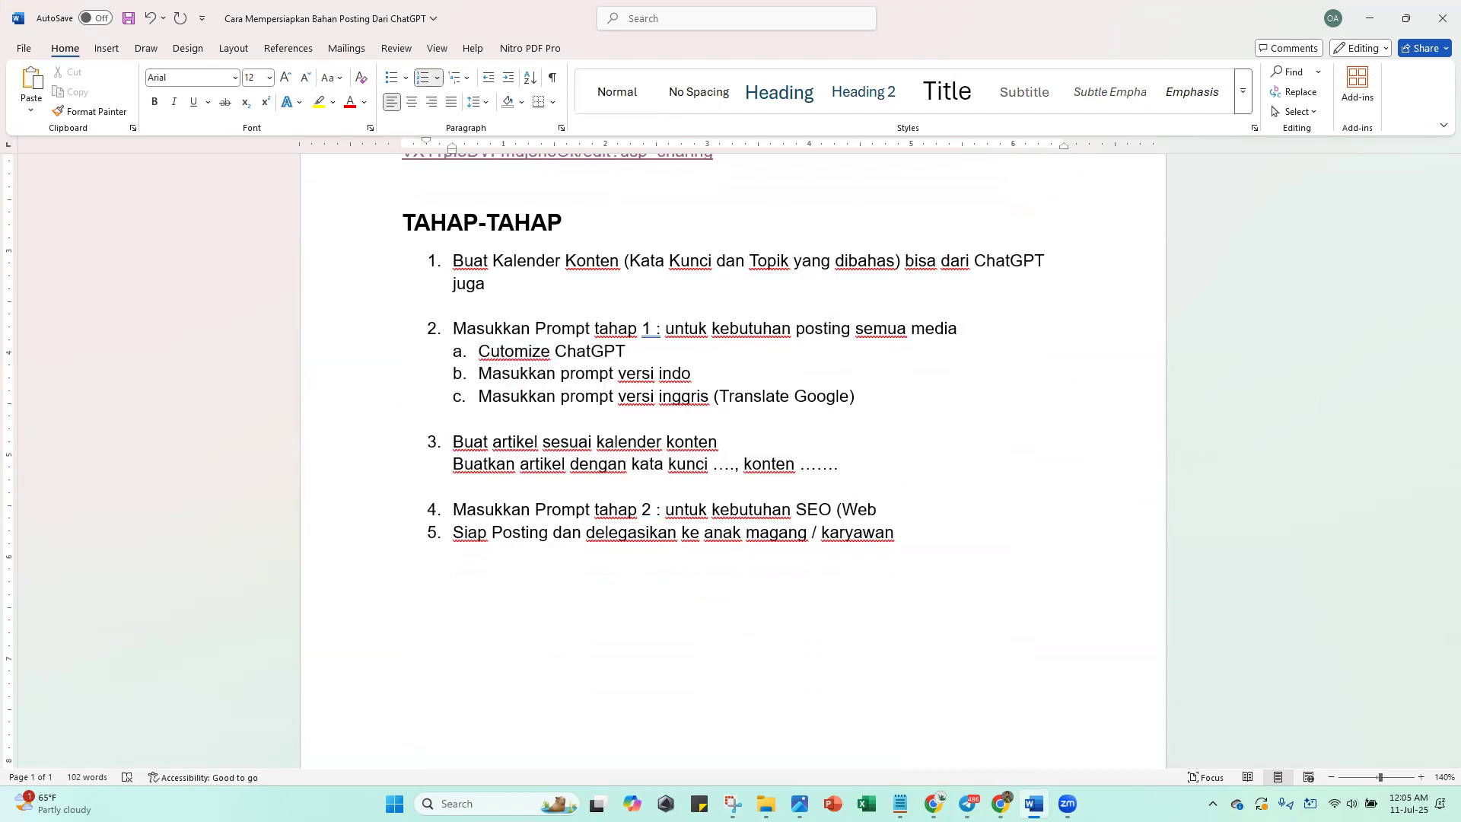
text(, Wordpress)
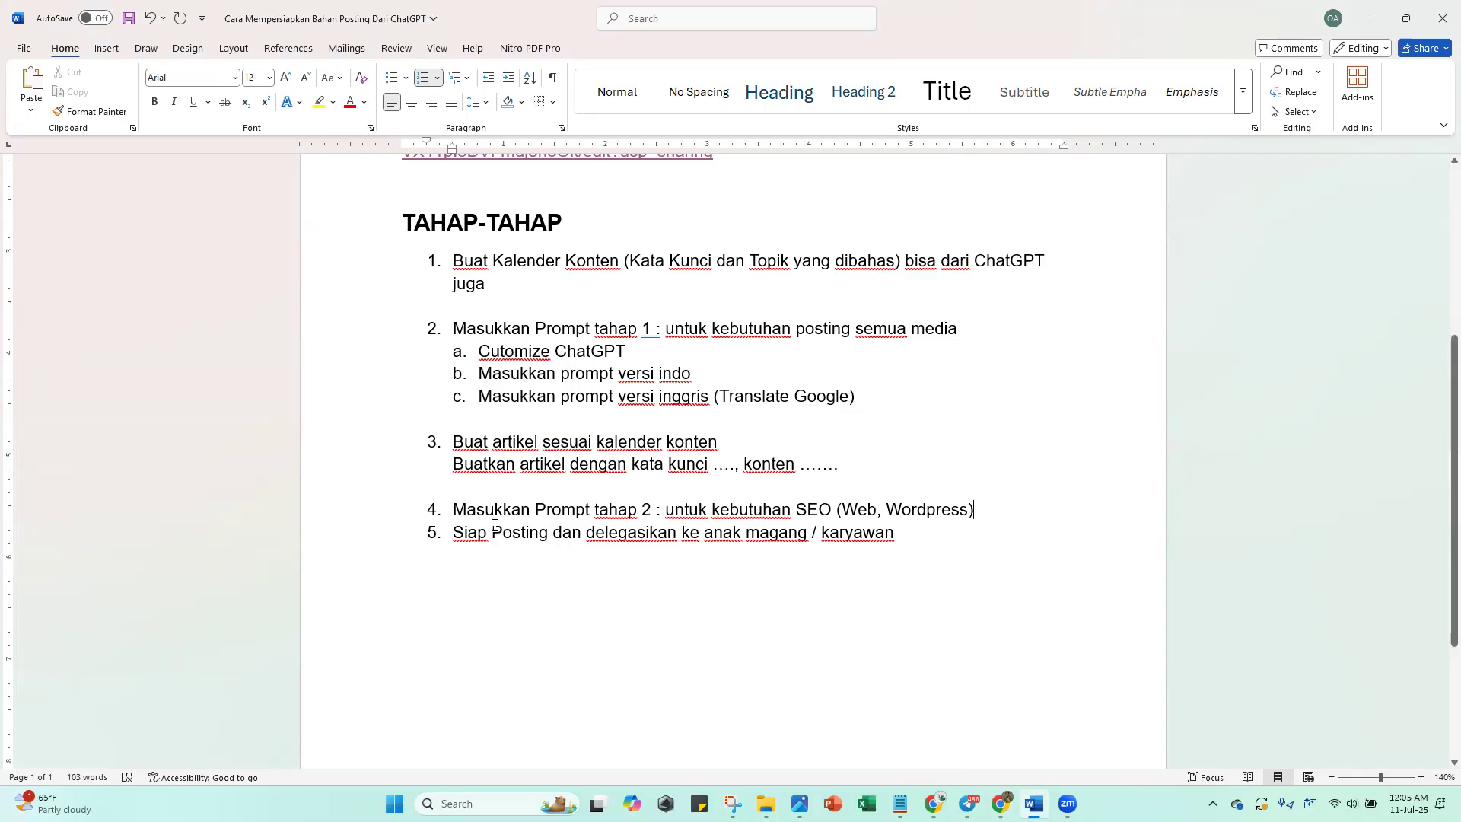
drag(472, 513, 795, 512)
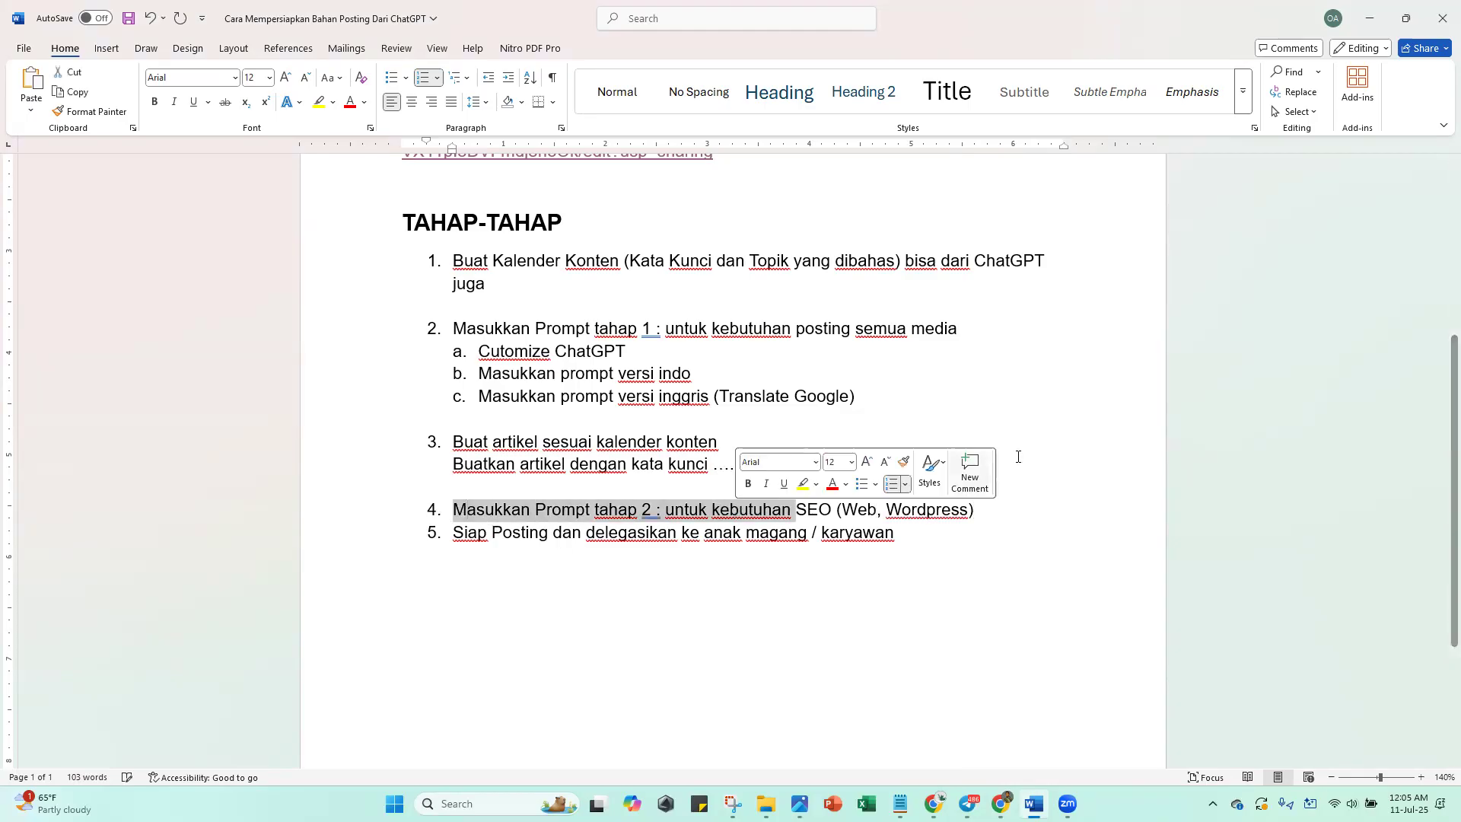
click(1021, 585)
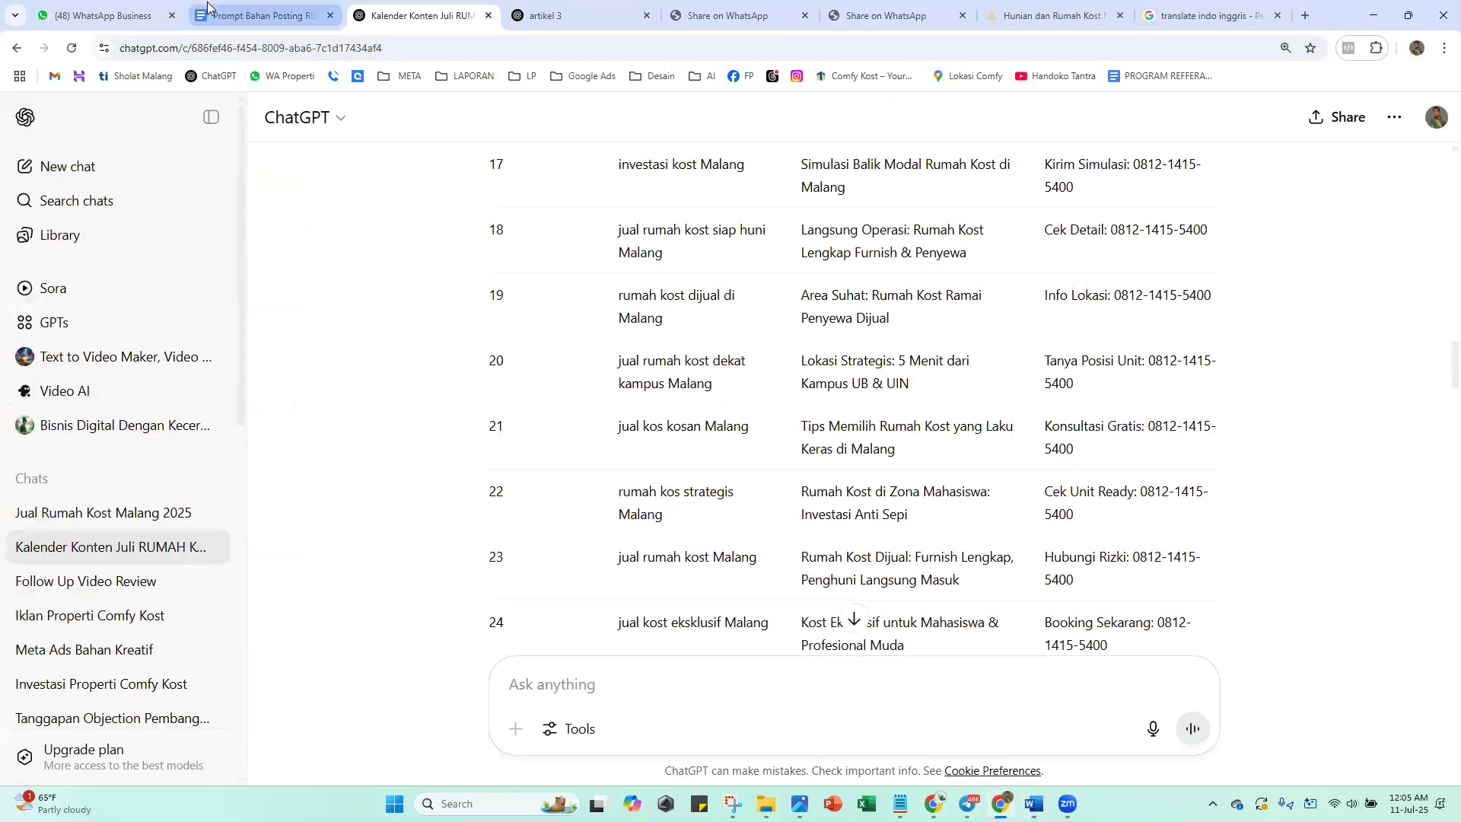
Switch to the Google Docs prompt document, undo the stray paragraph edit, and copy the full text under "Prompt Tahap 2 : Untuk Kebutuhan SEO"
click(255, 15)
click(1361, 411)
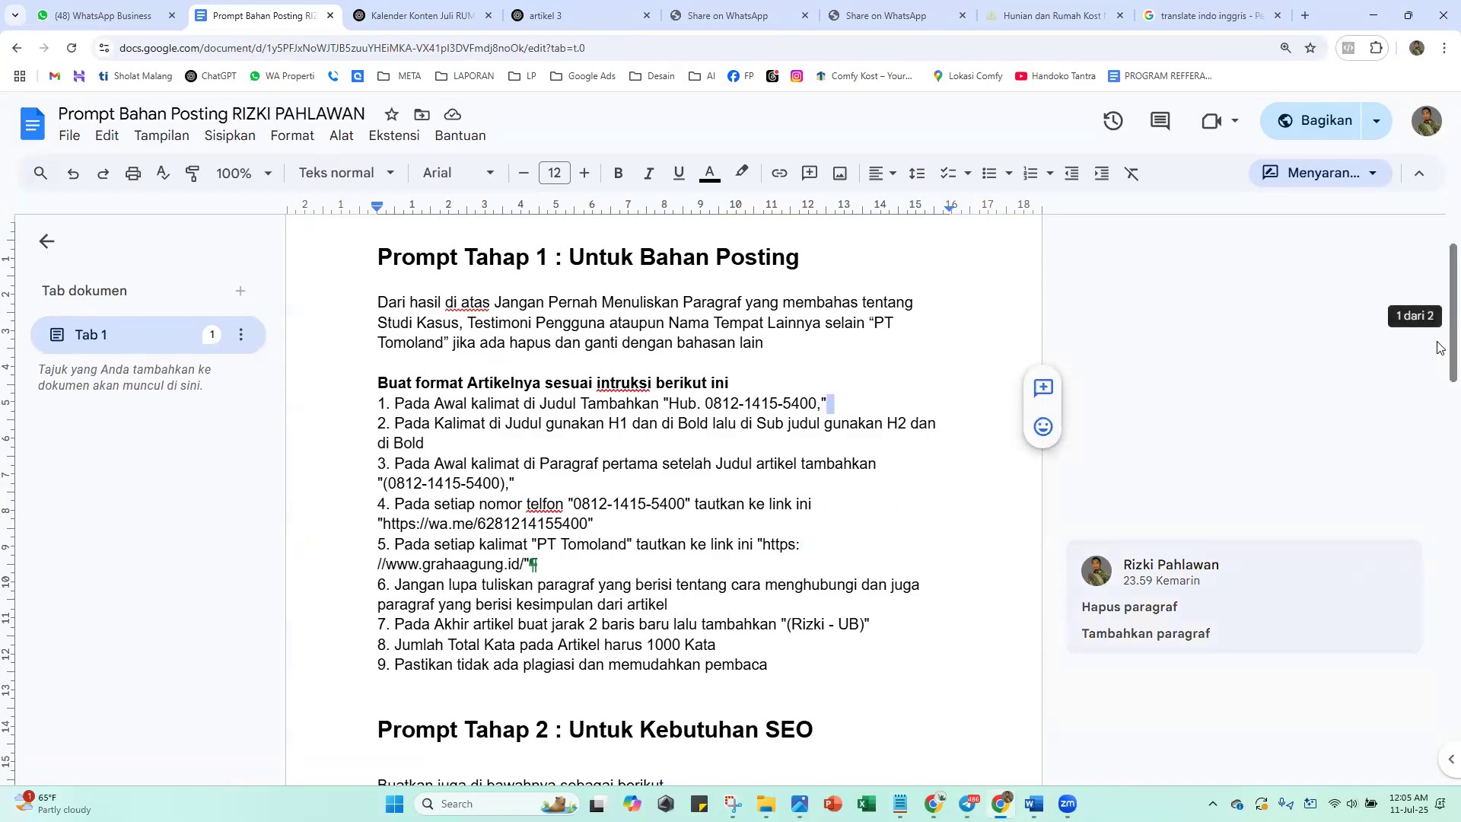
key(ctrl+z)
drag(1438, 340, 1437, 449)
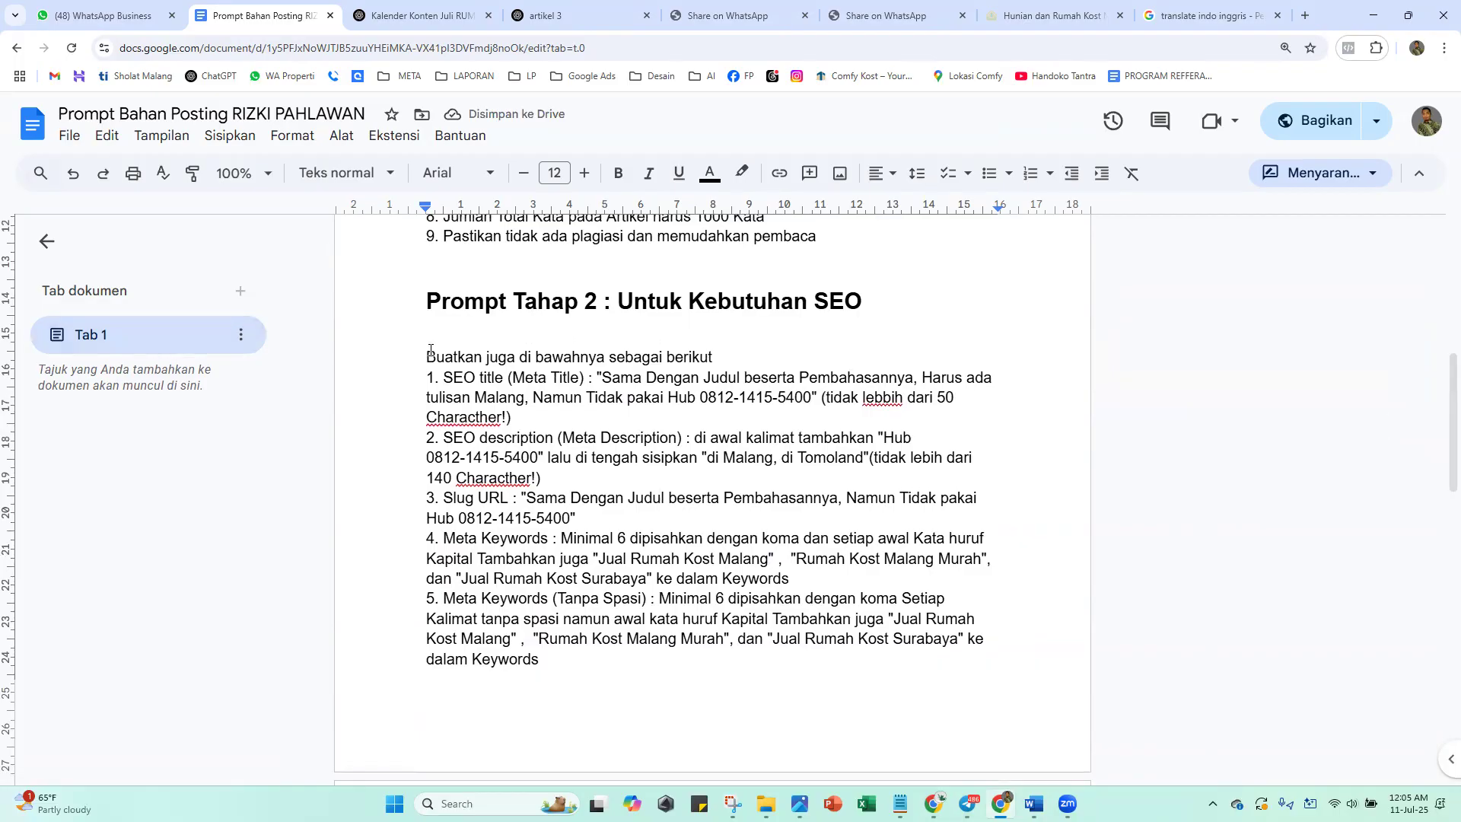
drag(429, 352, 635, 716)
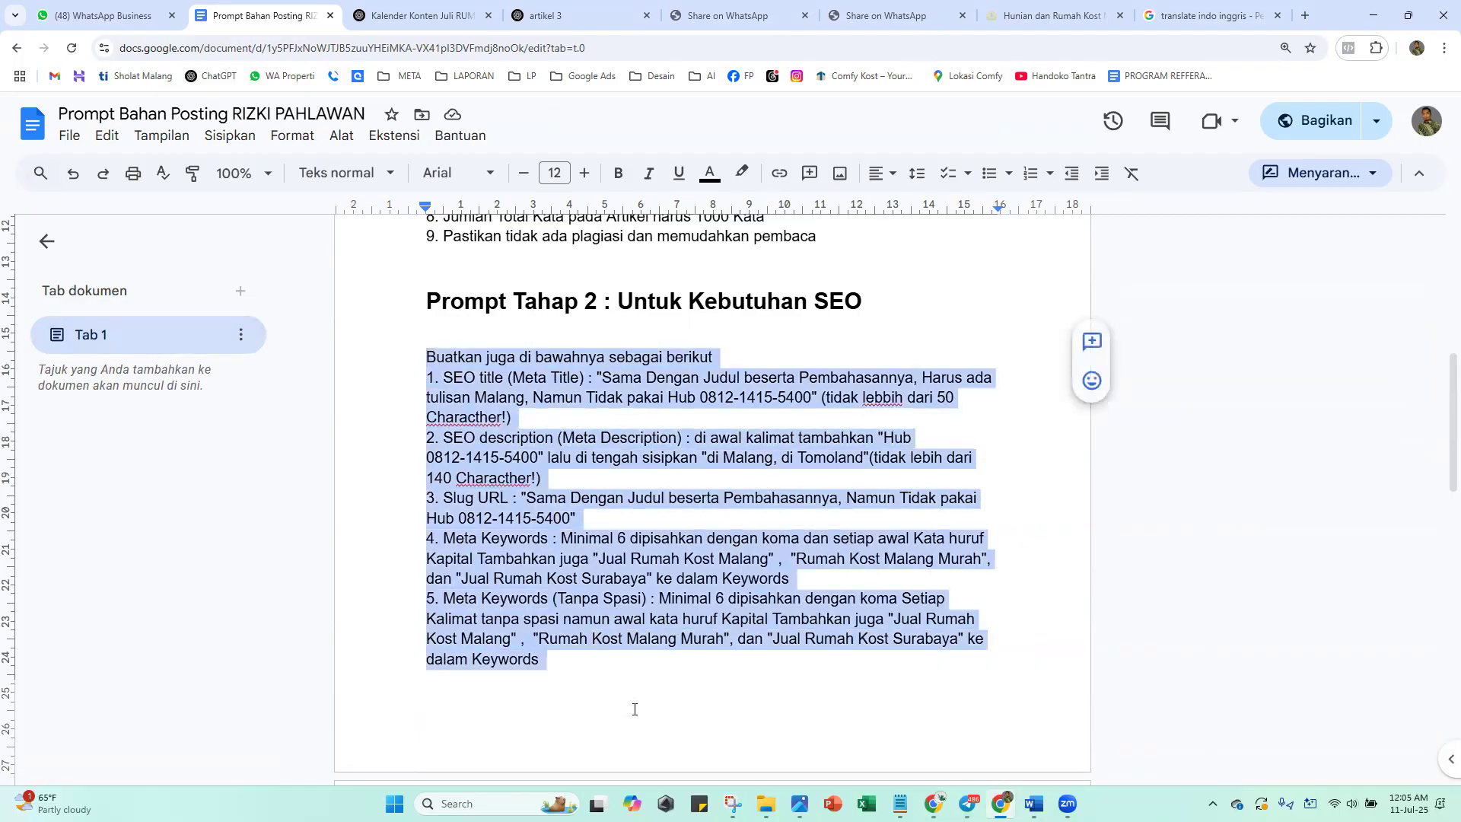
right_click(635, 709)
click(694, 254)
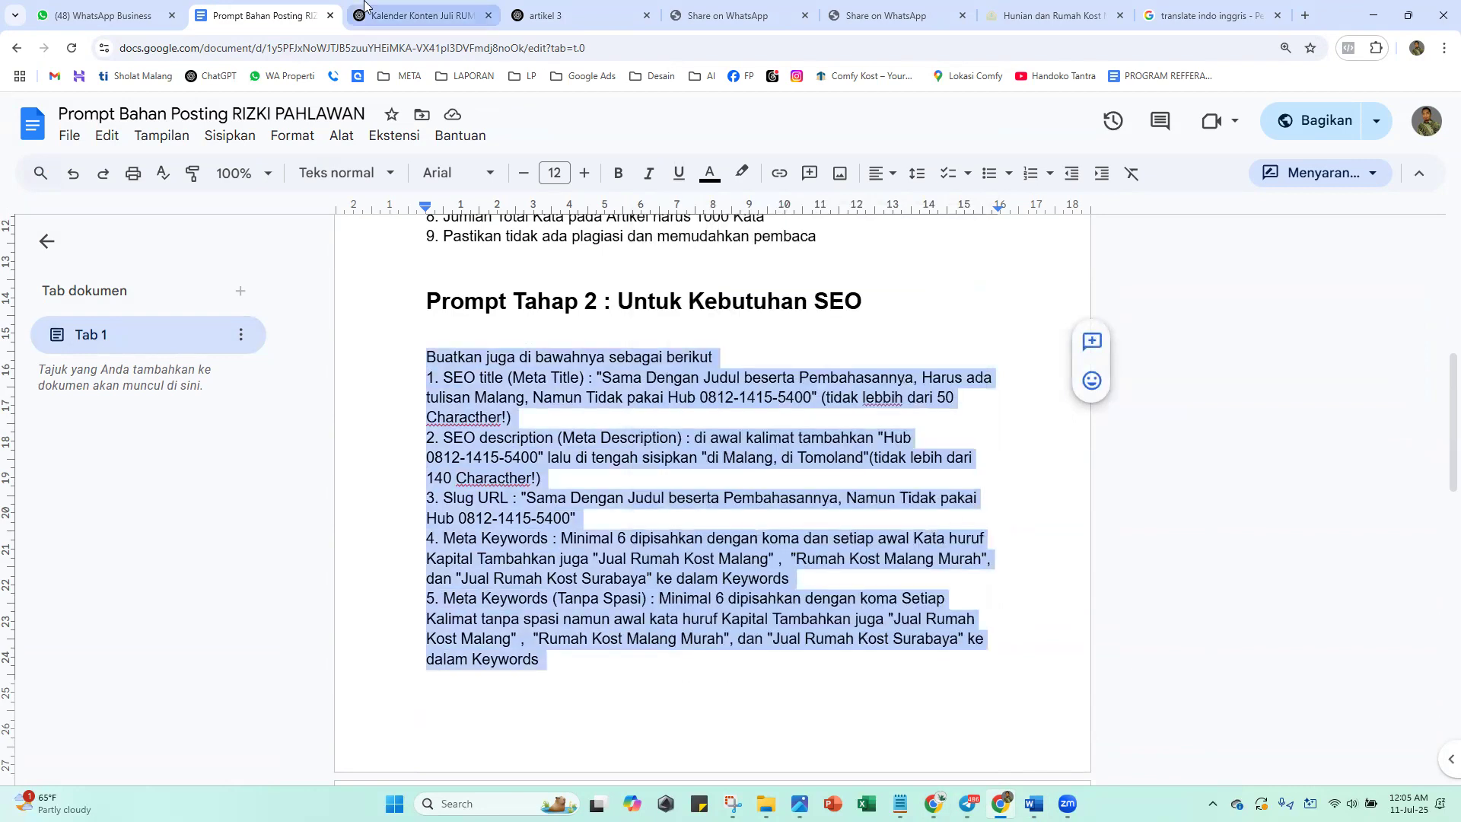
Open the "artikel 1" chat in ChatGPT and quote its entire article, from title to author signature, in a new message
click(549, 11)
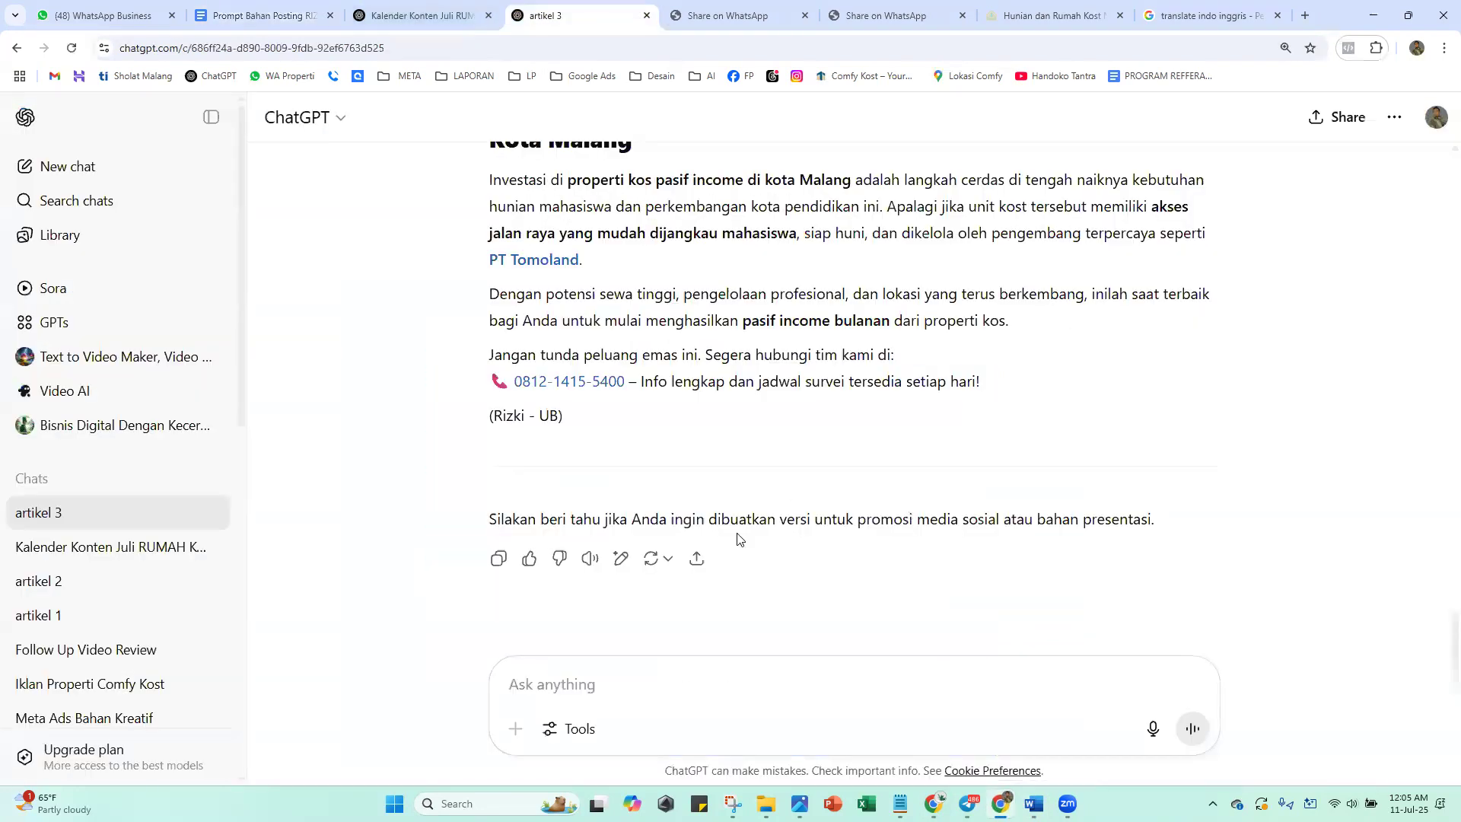
click(115, 615)
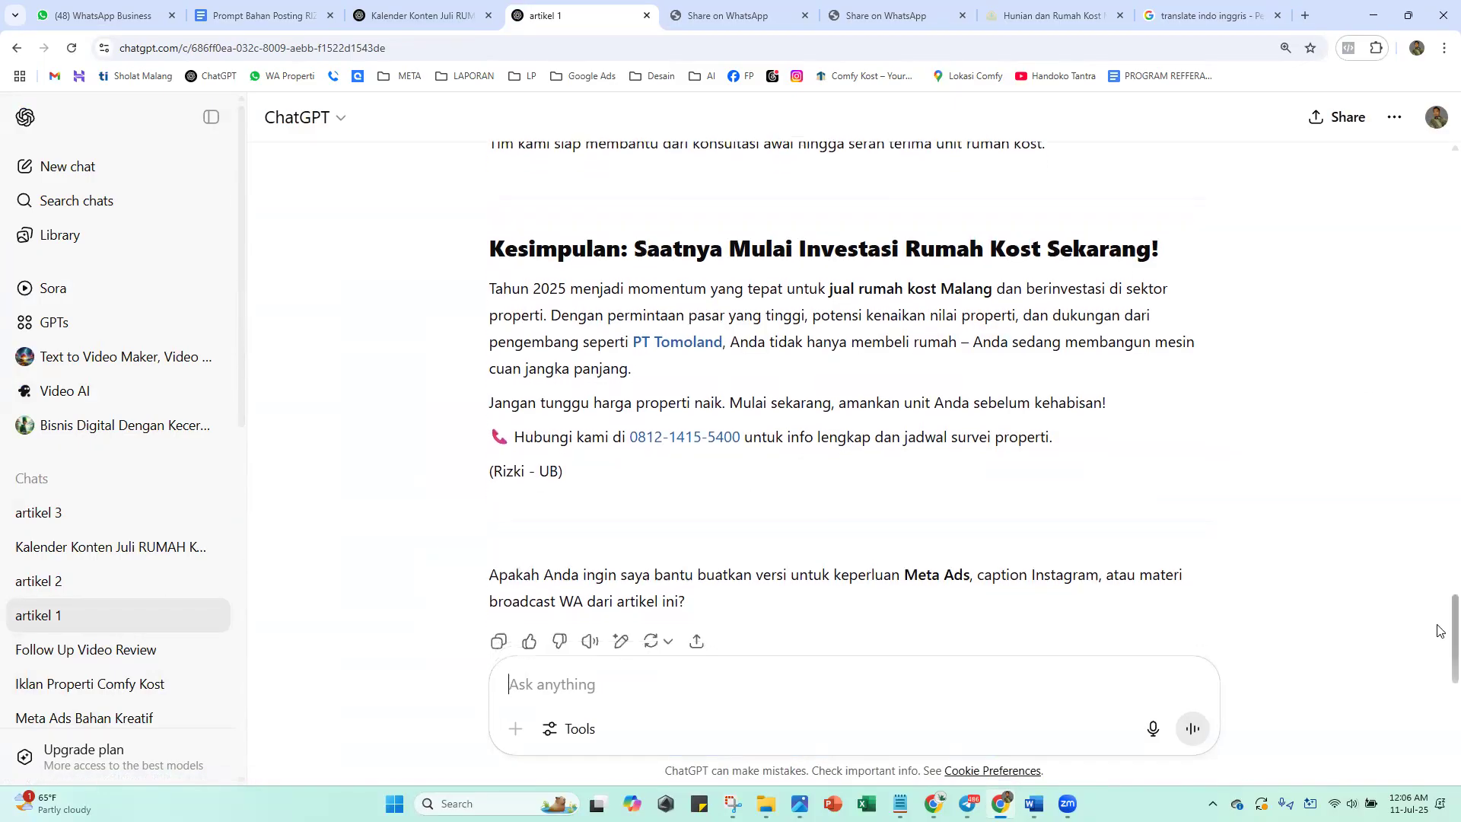
scroll(1437, 630, down, 1)
drag(572, 384, 399, 404)
click(560, 433)
drag(614, 424, 461, 434)
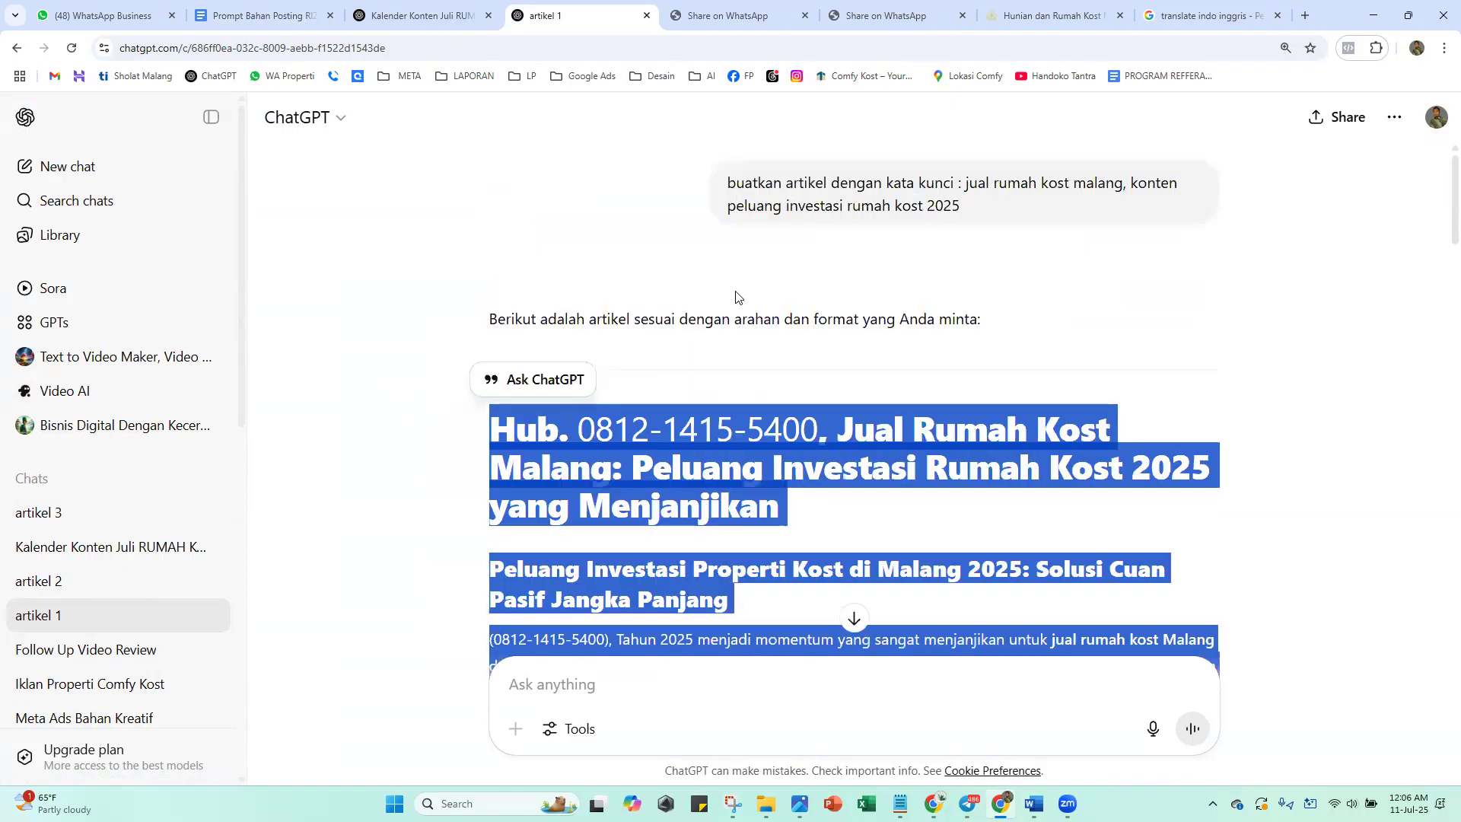
click(537, 380)
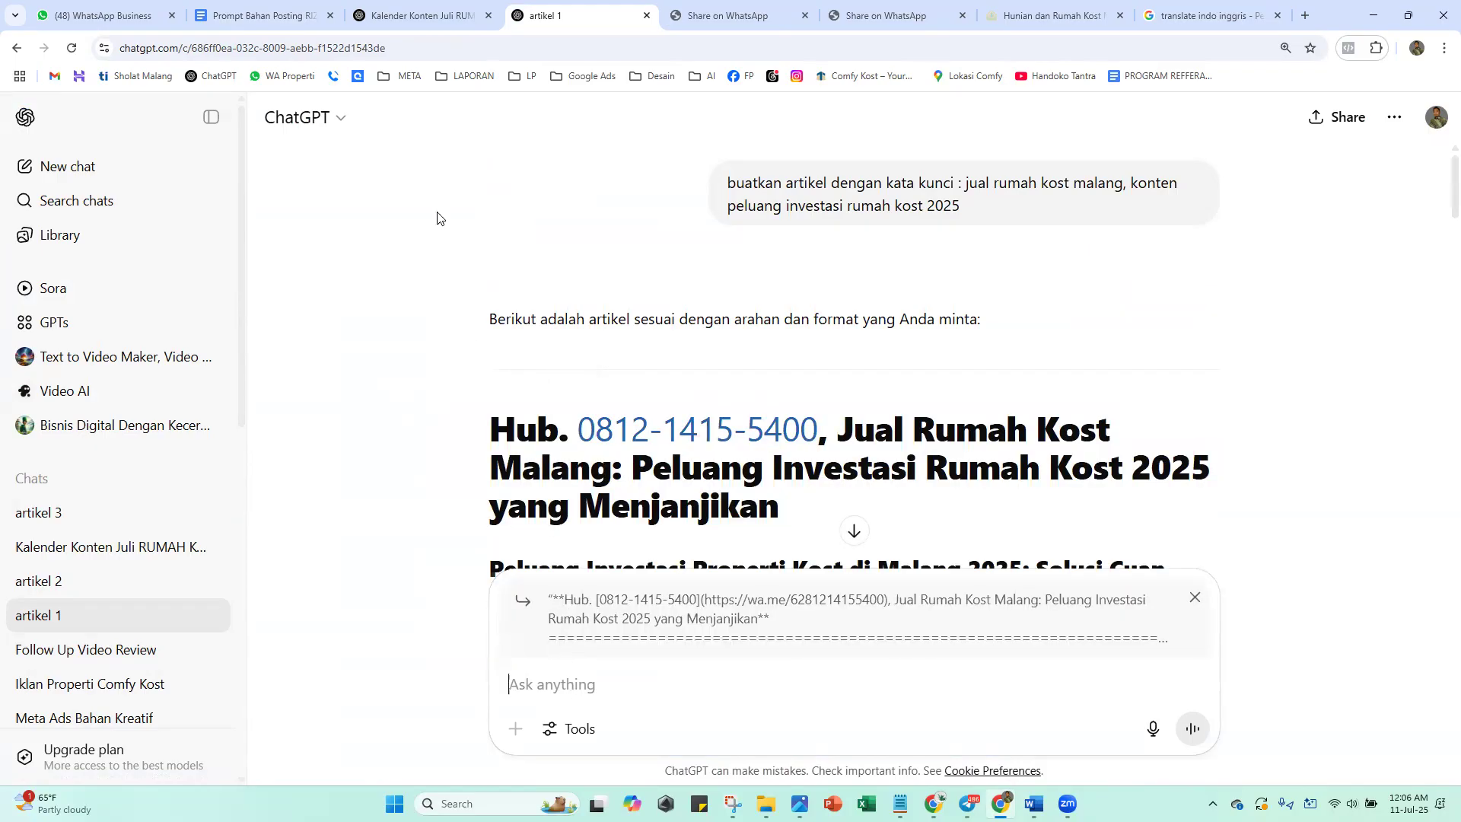
Copy the "Prompt Tahap 2" text from the prompt document again and submit it with the quoted article in "artikel 1"
click(258, 15)
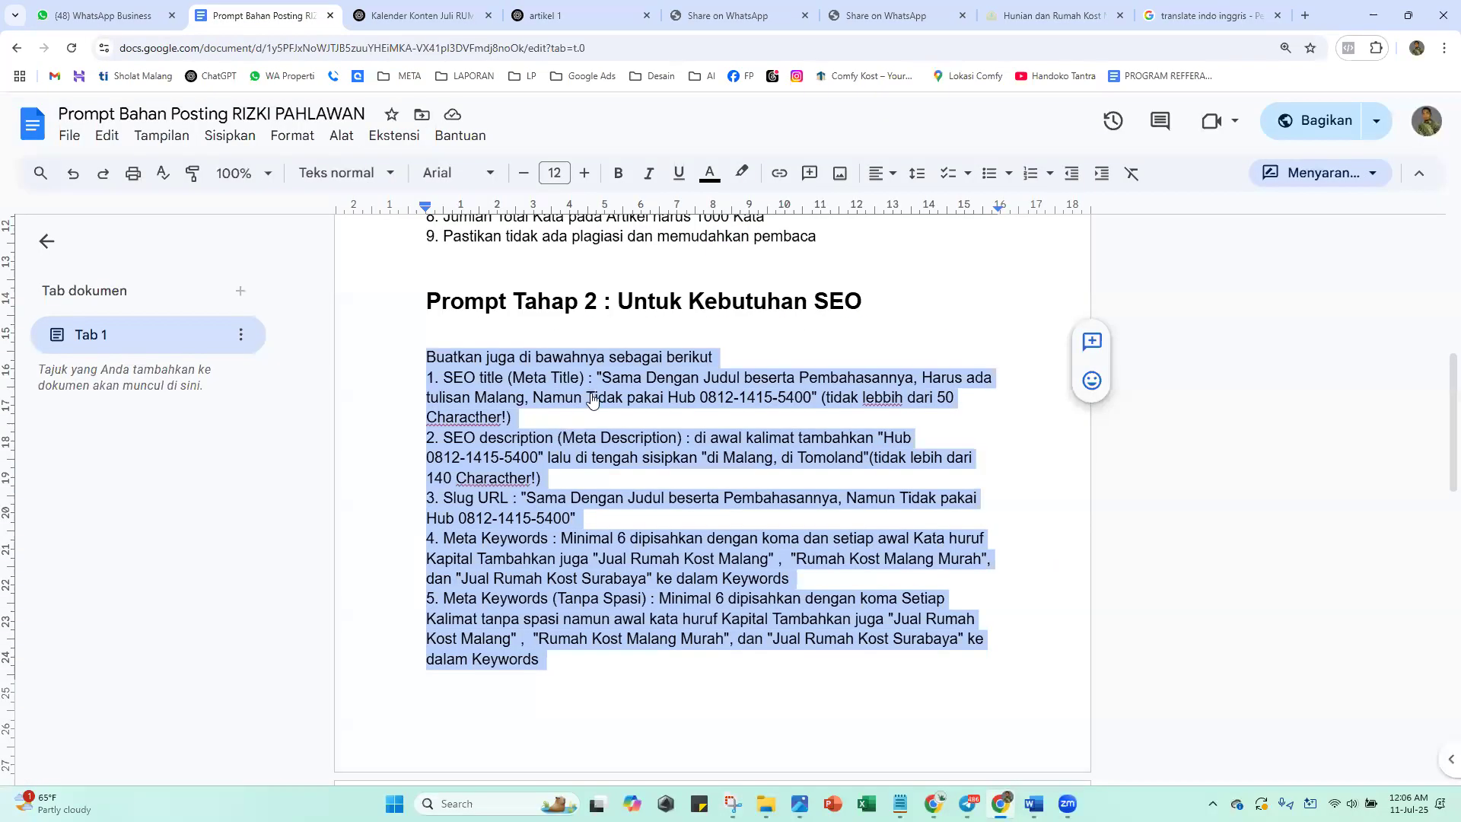
right_click(679, 365)
click(697, 340)
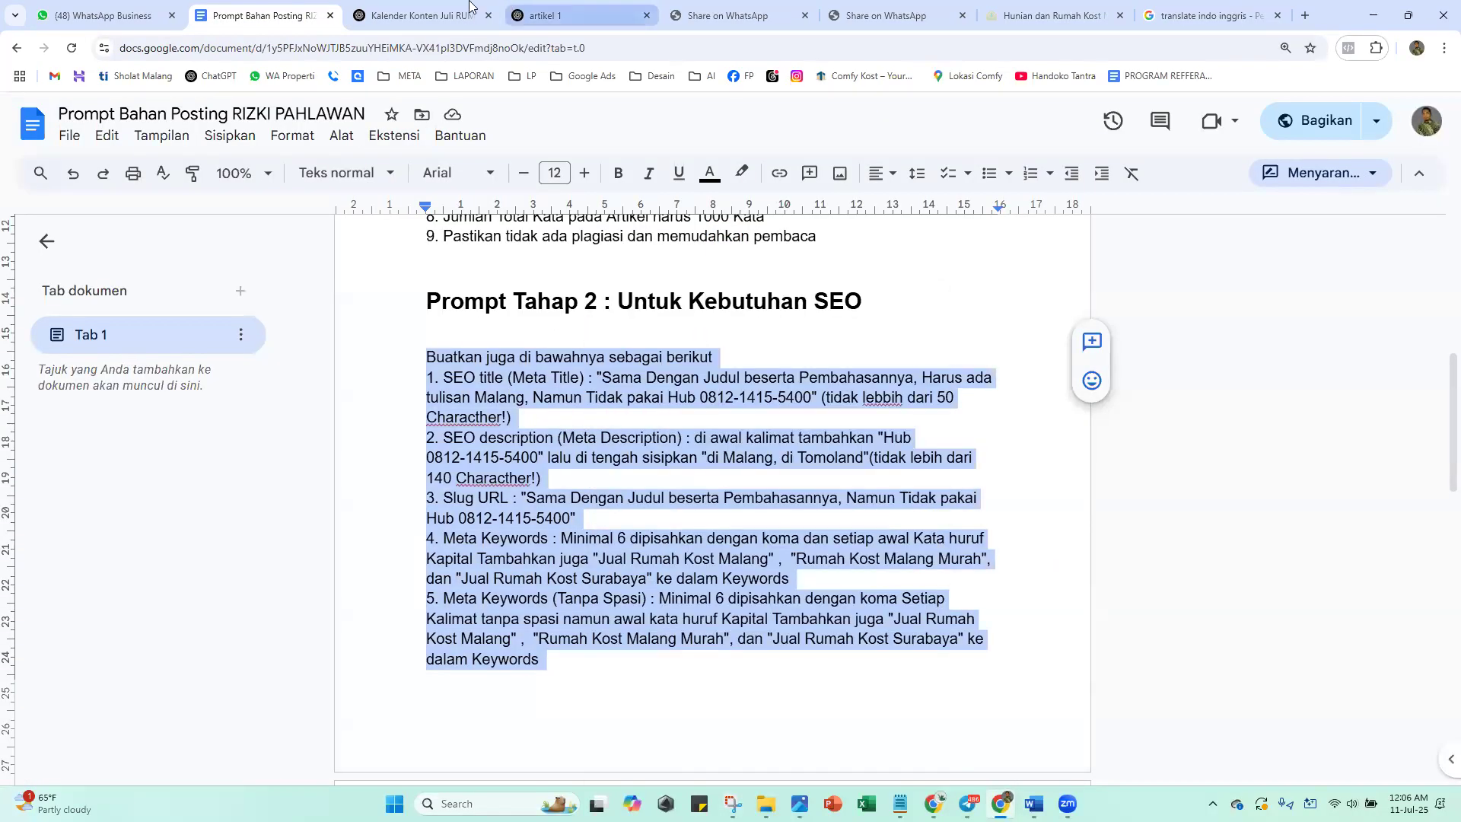
click(437, 6)
click(587, 10)
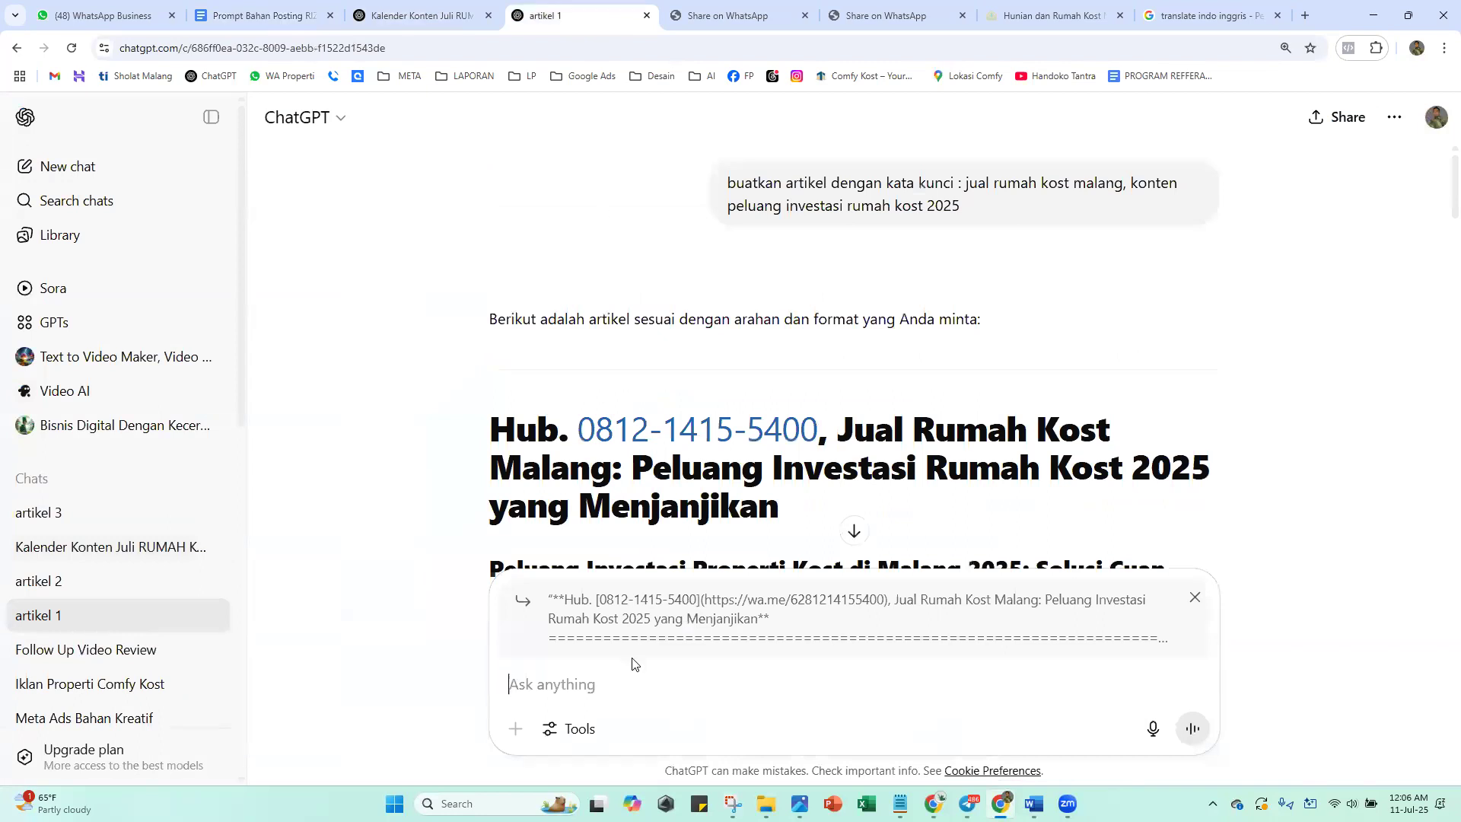
key(ctrl+v)
key(Return)
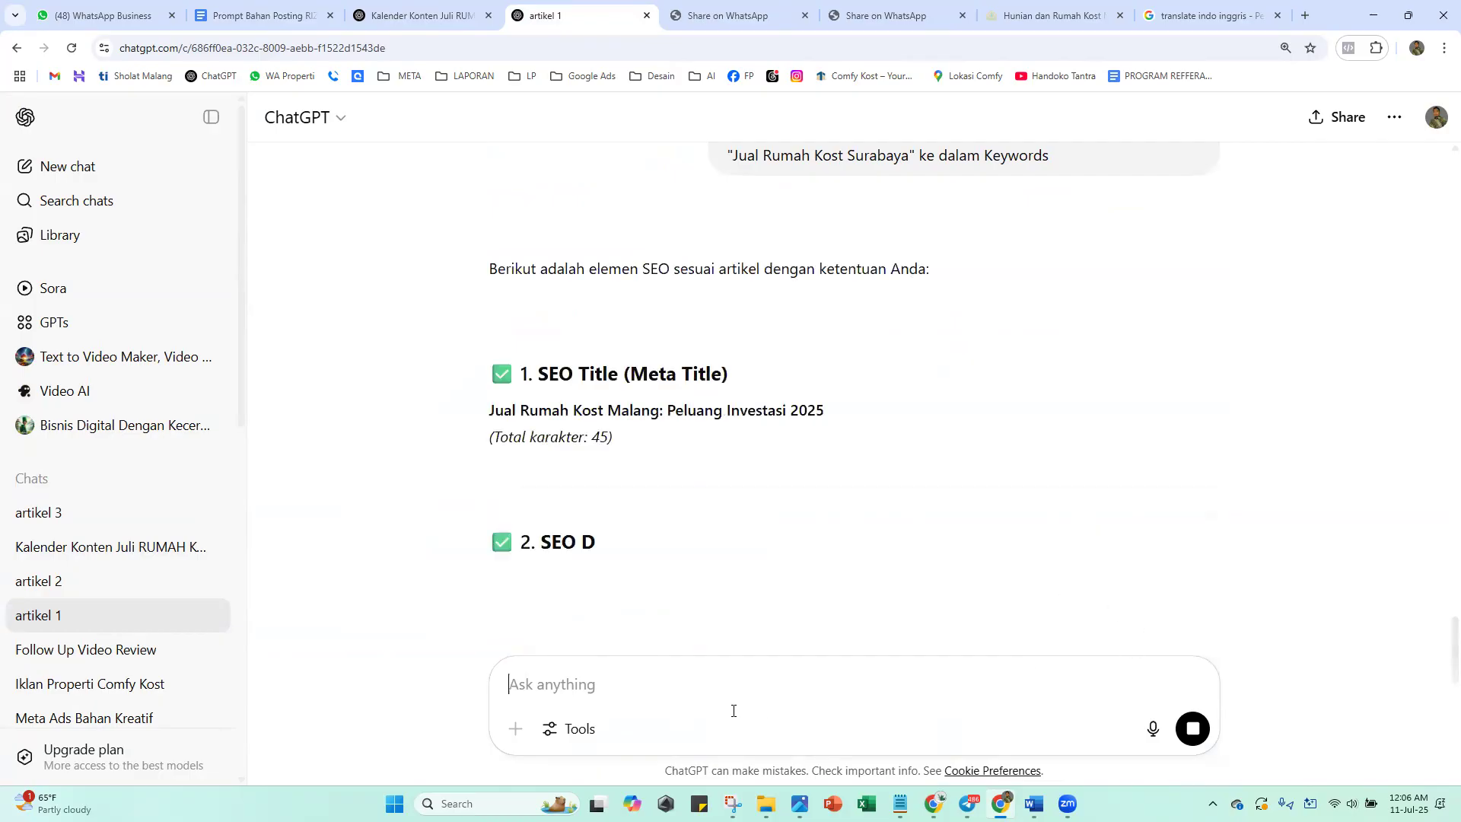
Review the generated SEO title, meta description and slug URL in the "artikel 1" response
drag(726, 541, 850, 542)
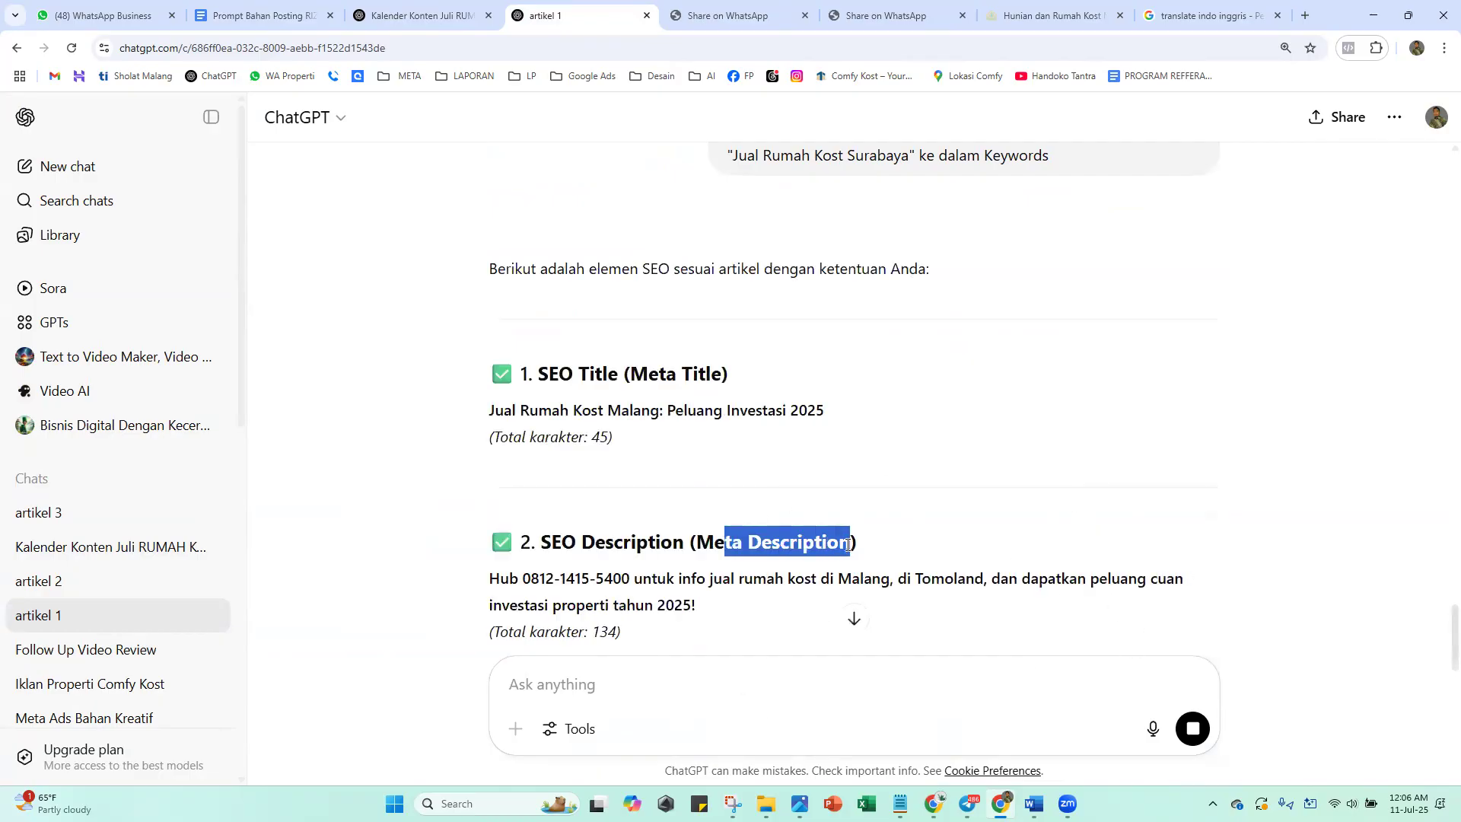
scroll(1437, 609, down, 3)
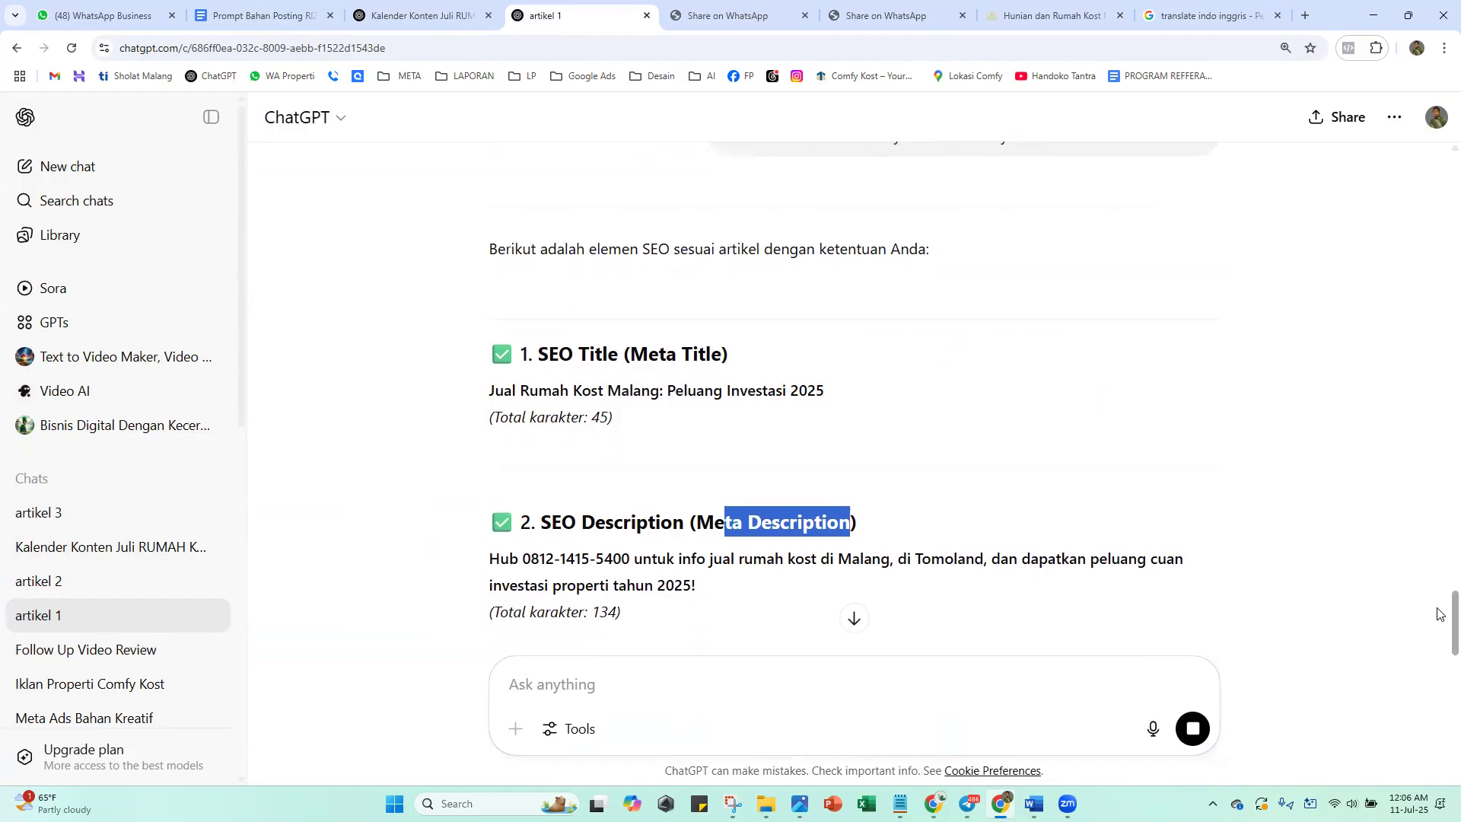
scroll(1437, 639, up, 2)
scroll(1438, 643, down, 3)
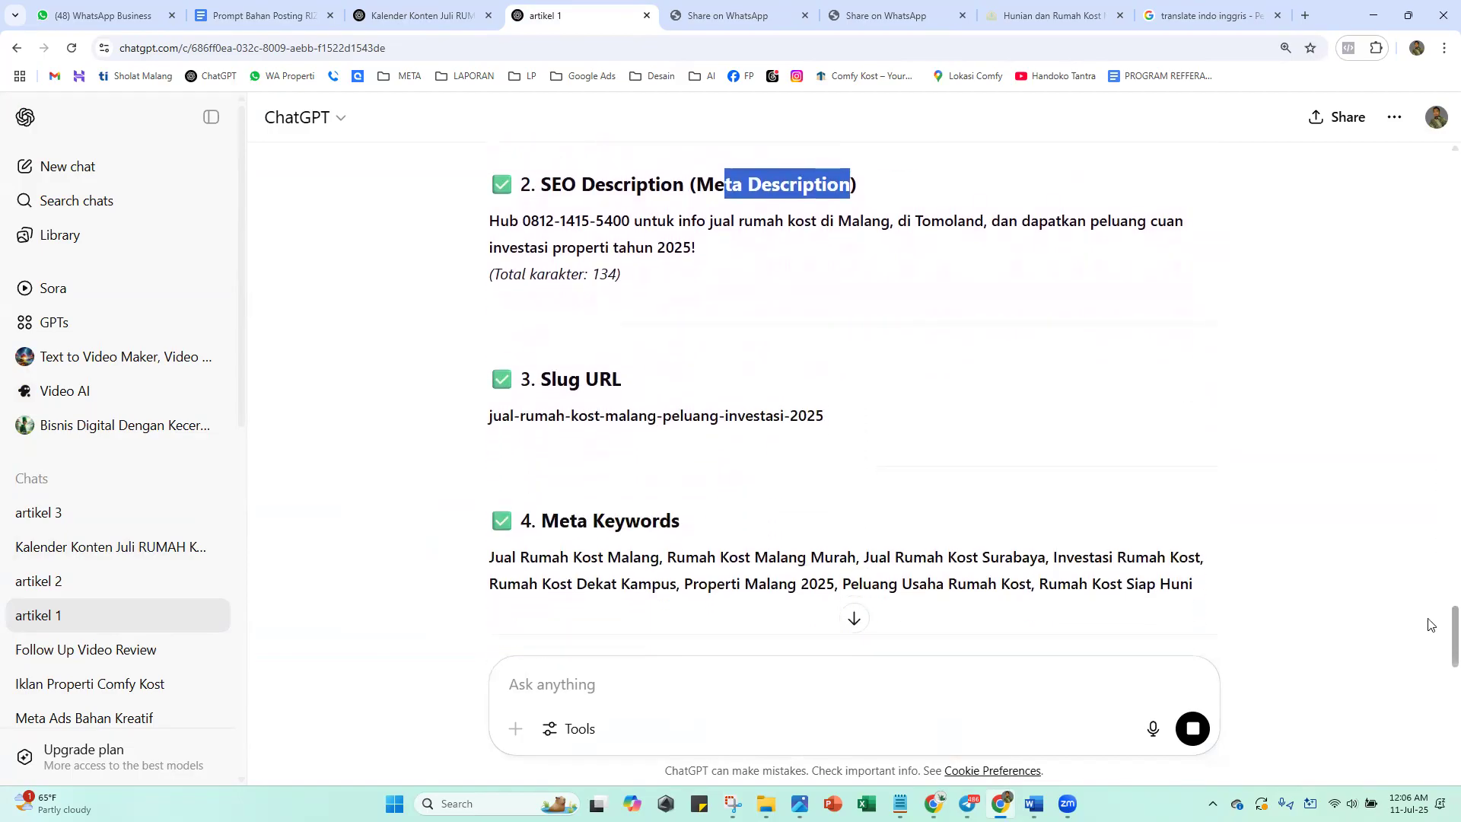
click(854, 421)
drag(851, 417, 492, 417)
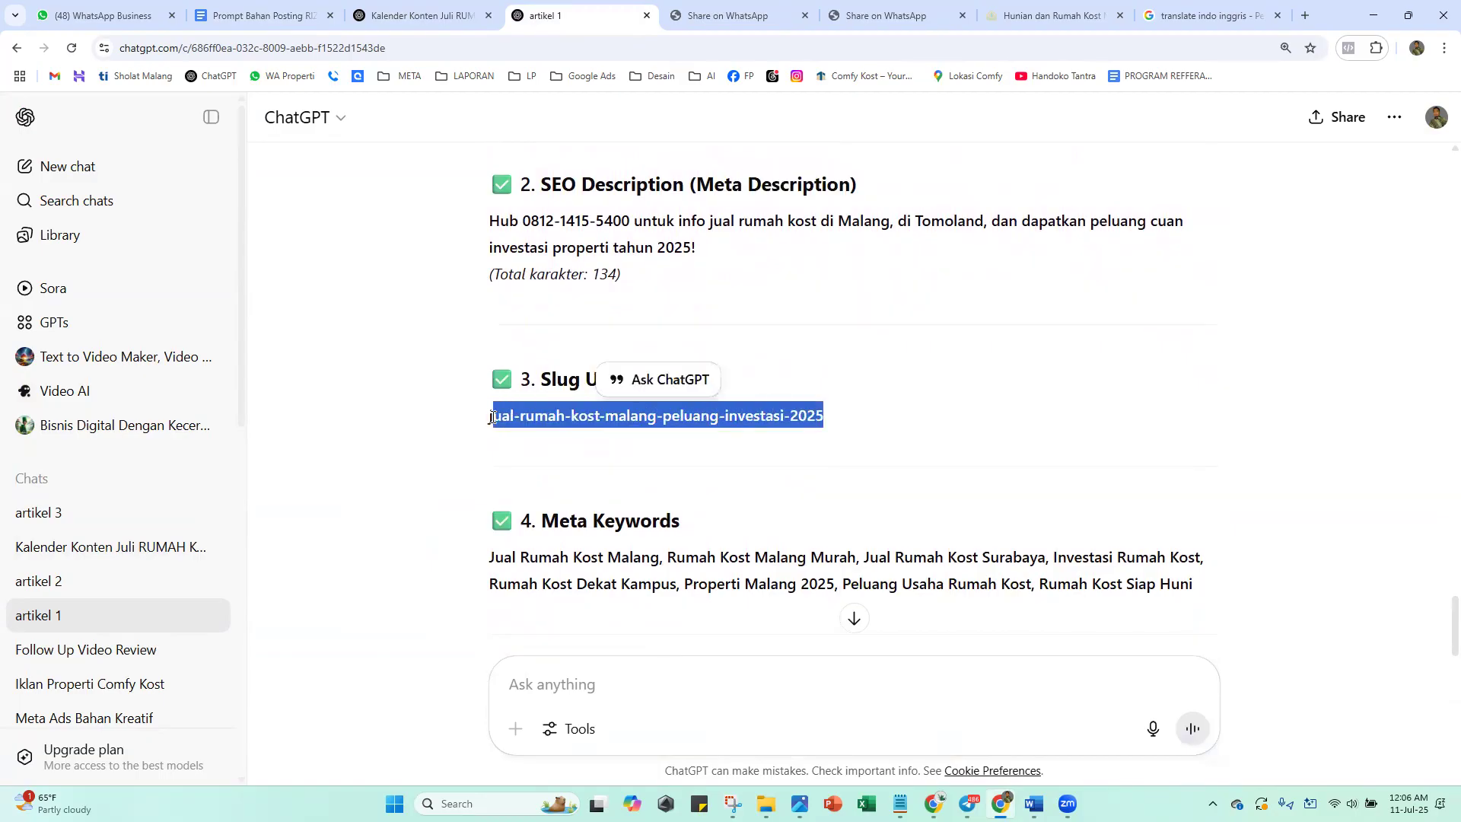
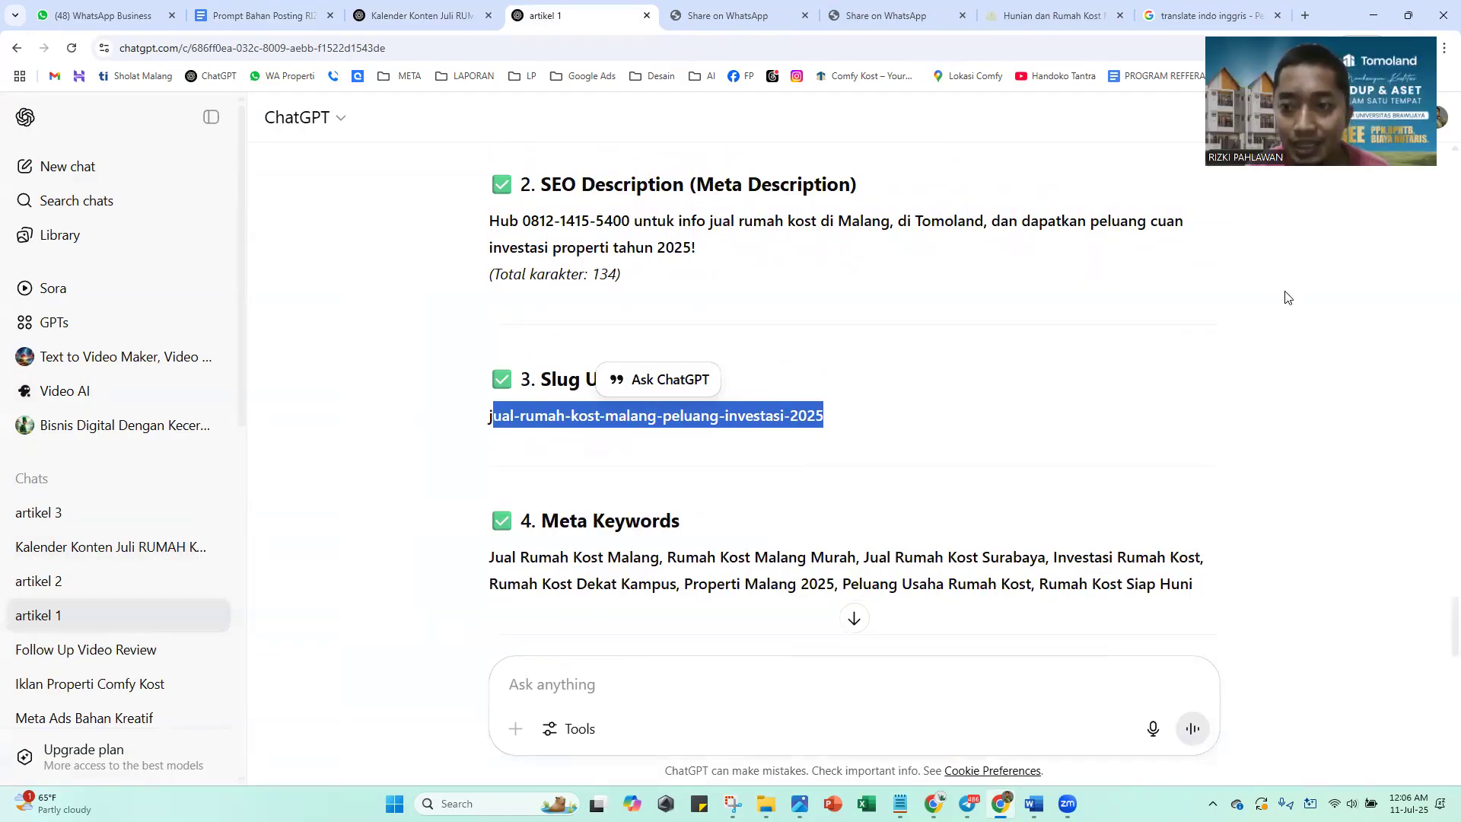
Examine the generated "Meta Keywords" and "Meta Keywords (Tanpa Spasi)" lists and compare them with the other SEO elements
drag(1455, 607, 1433, 631)
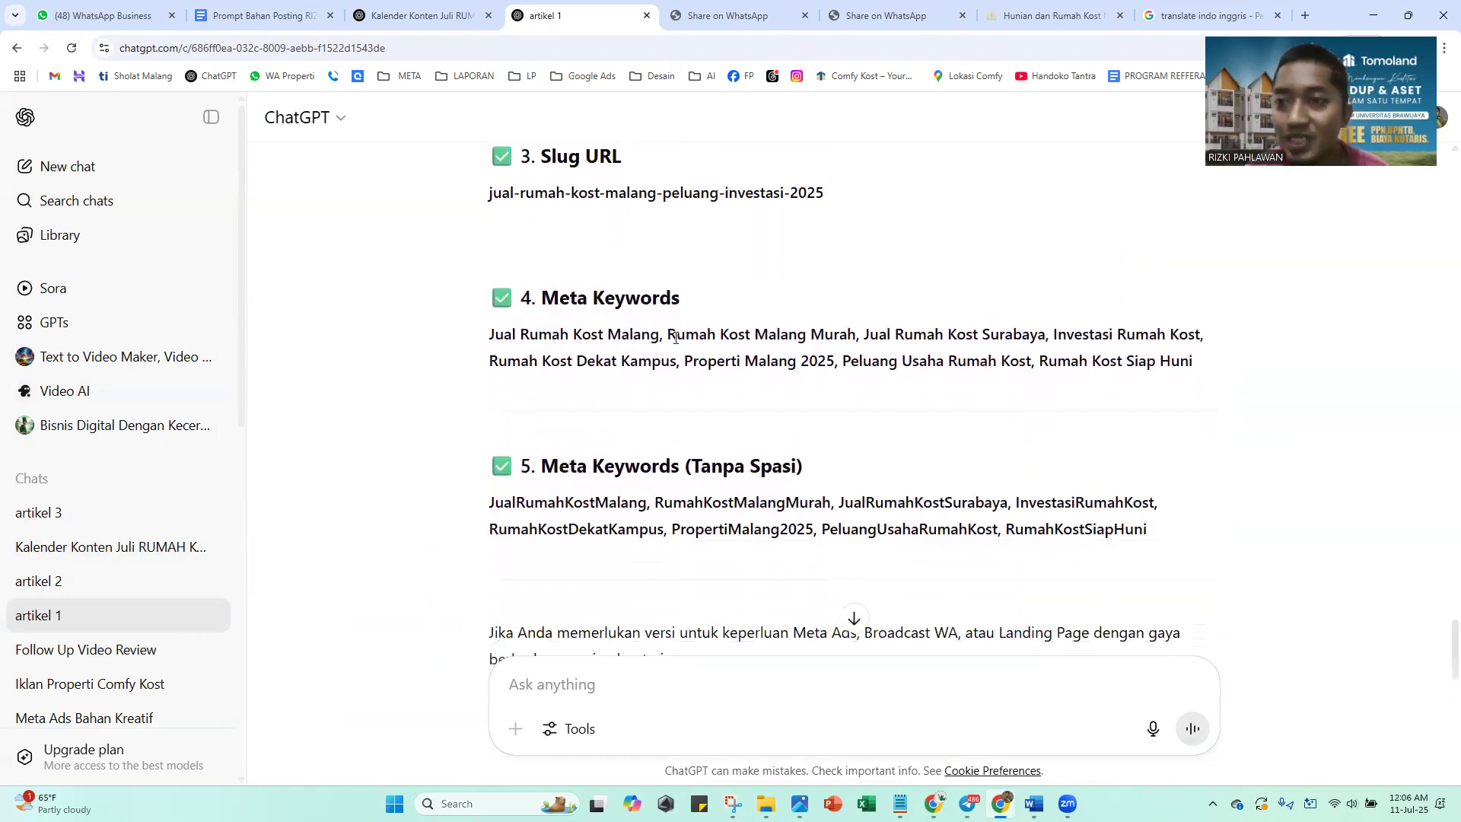
drag(666, 336, 806, 364)
drag(791, 465, 783, 463)
drag(668, 334, 932, 335)
drag(1124, 334, 1216, 359)
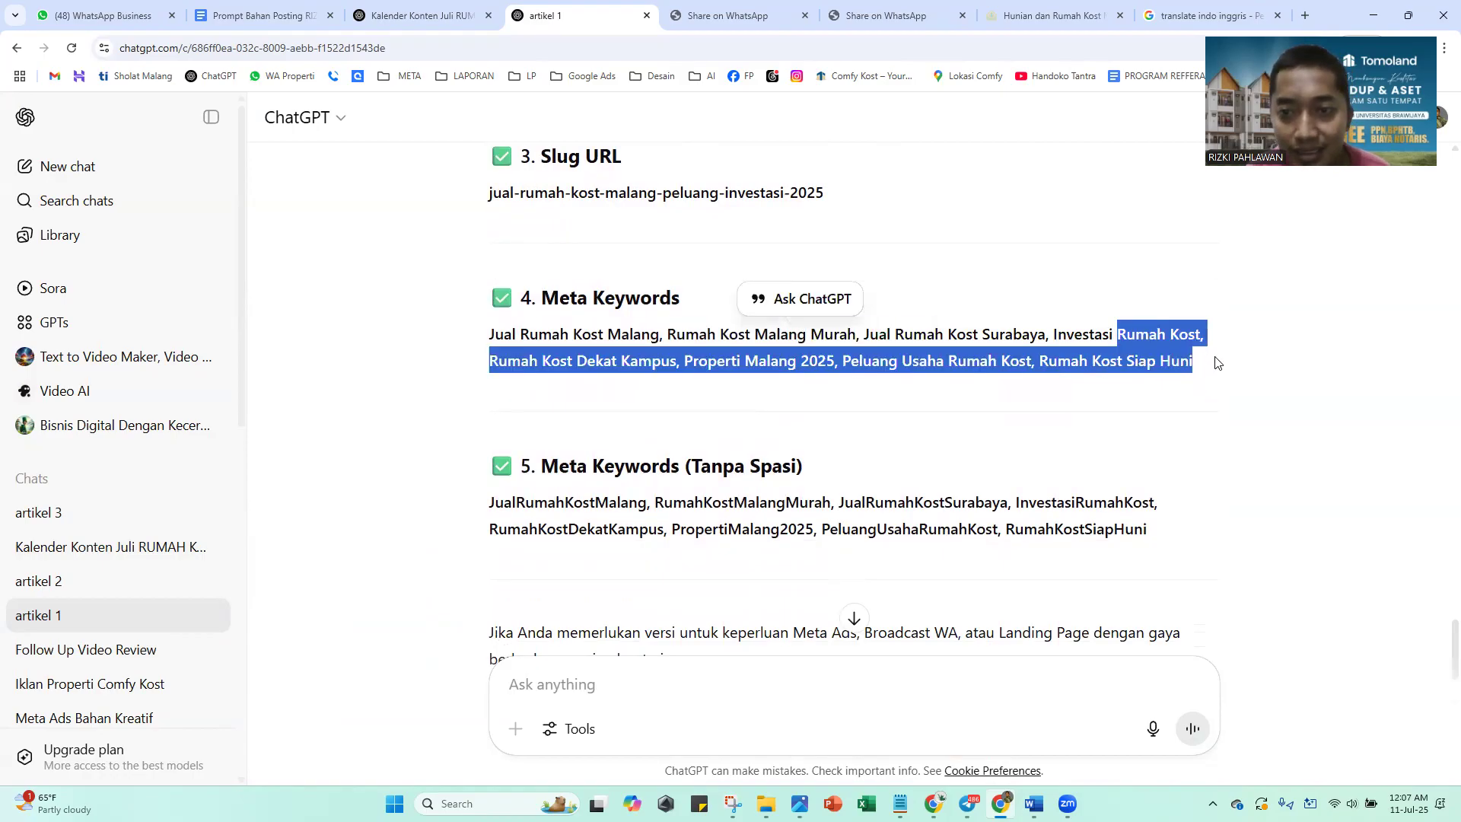
click(1210, 373)
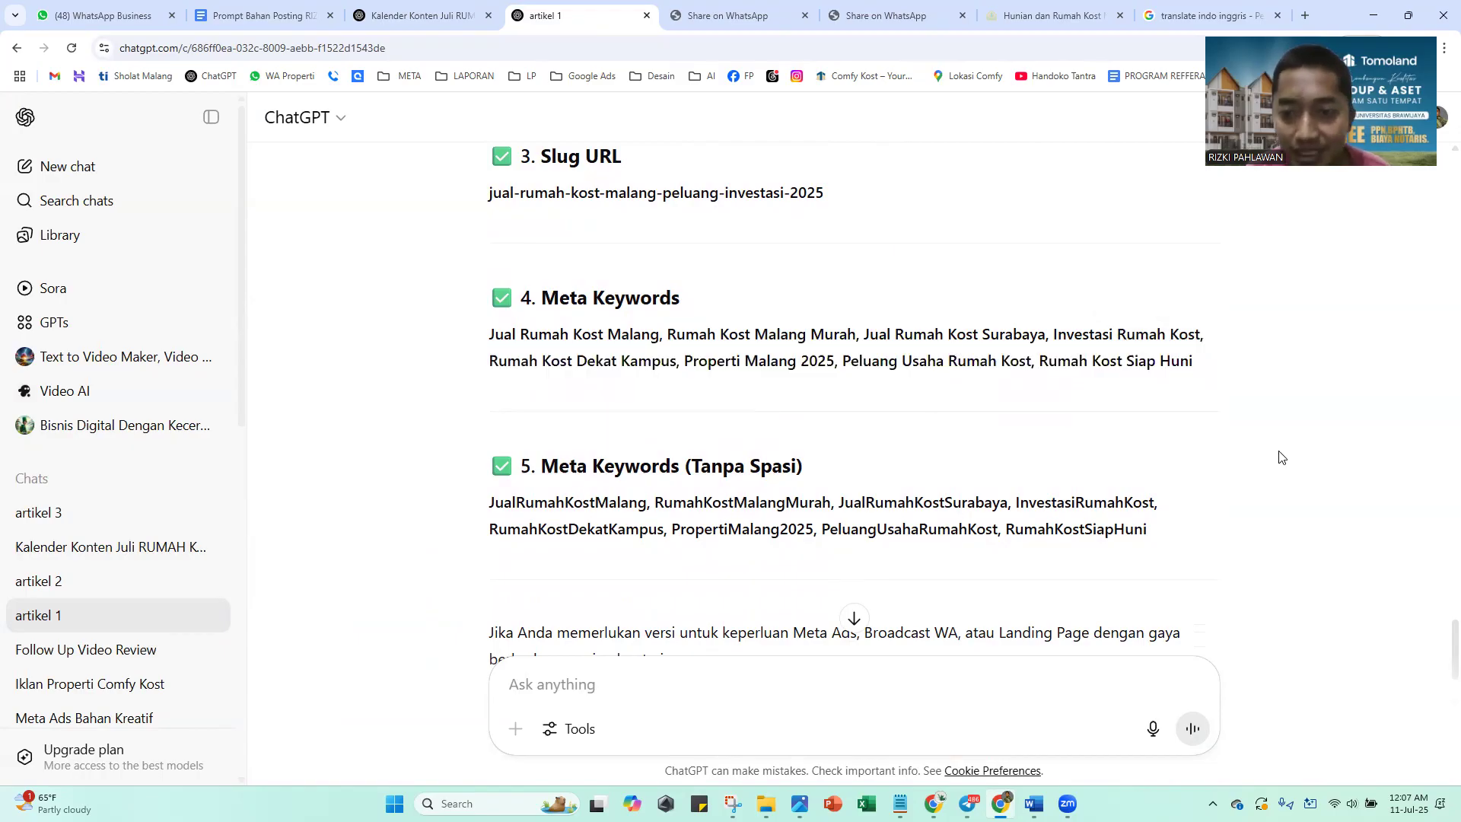
scroll(1438, 663, down, 2)
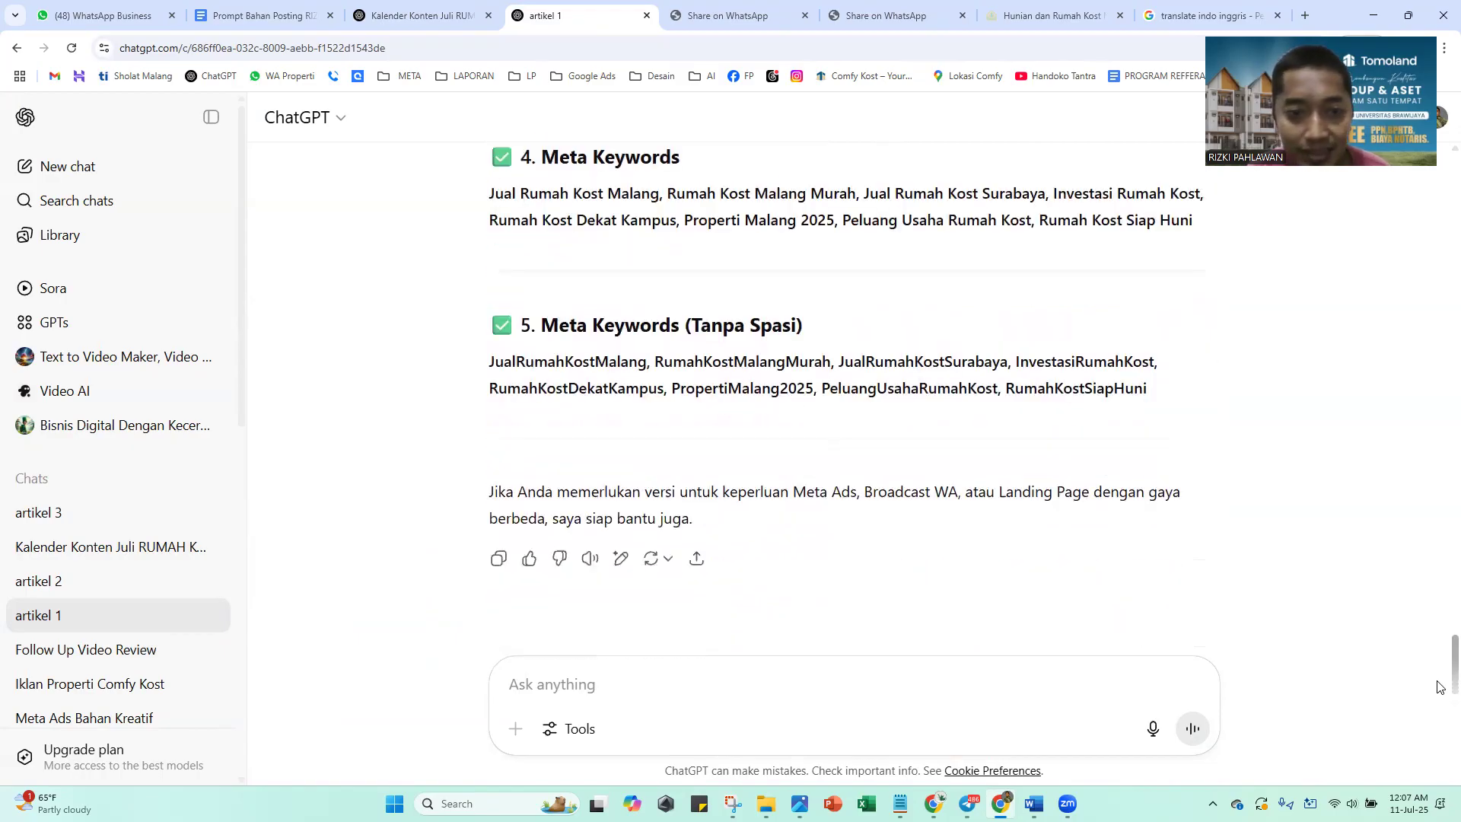
scroll(1438, 687, up, 5)
scroll(1440, 628, down, 4)
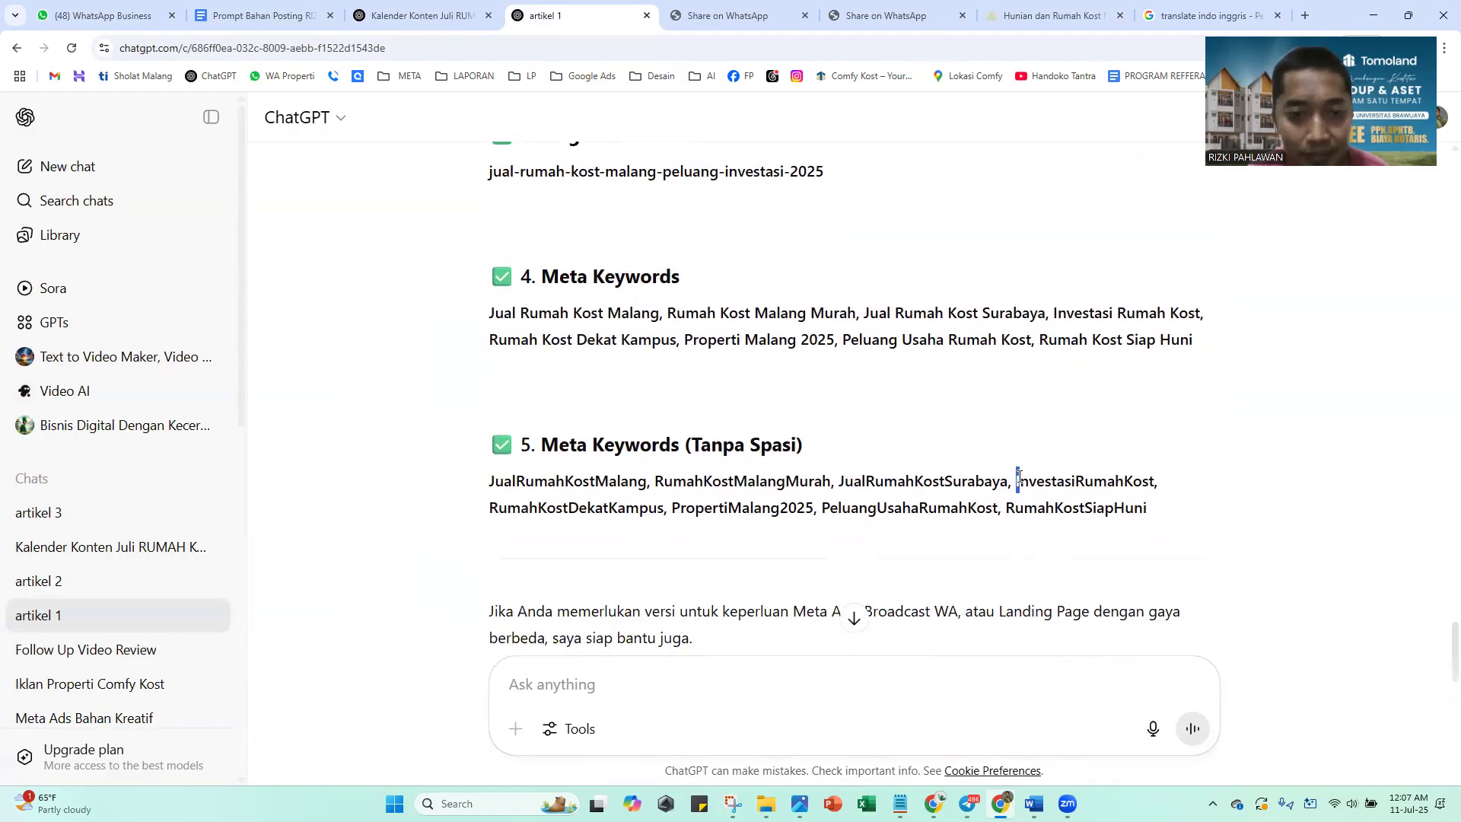
scroll(1441, 626, up, 2)
scroll(1440, 626, up, 1)
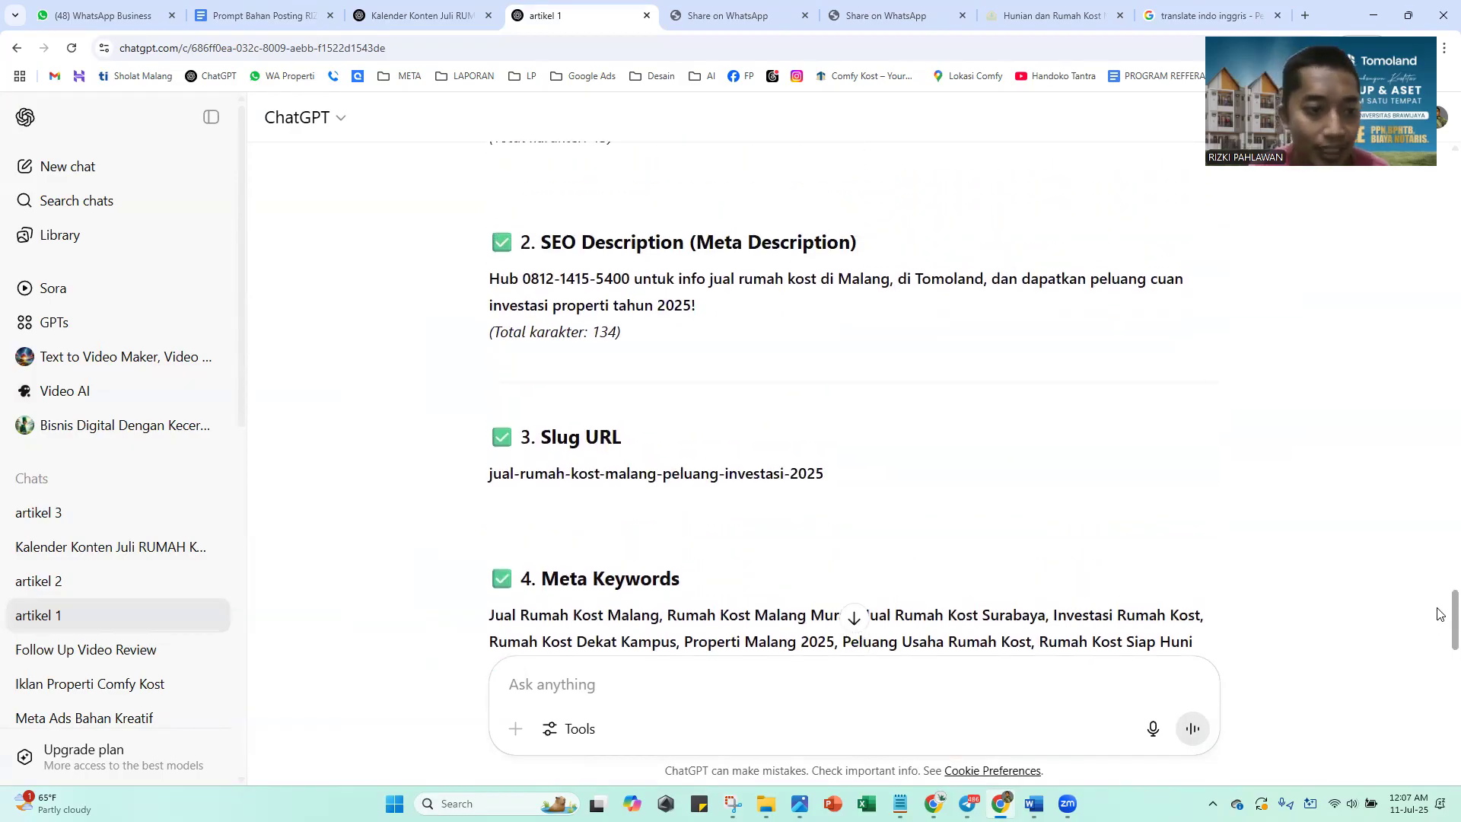
scroll(1016, 574, down, 2)
Open the "artikel 2" chat and quote its entire article, from title to author signature, in a new message
click(99, 581)
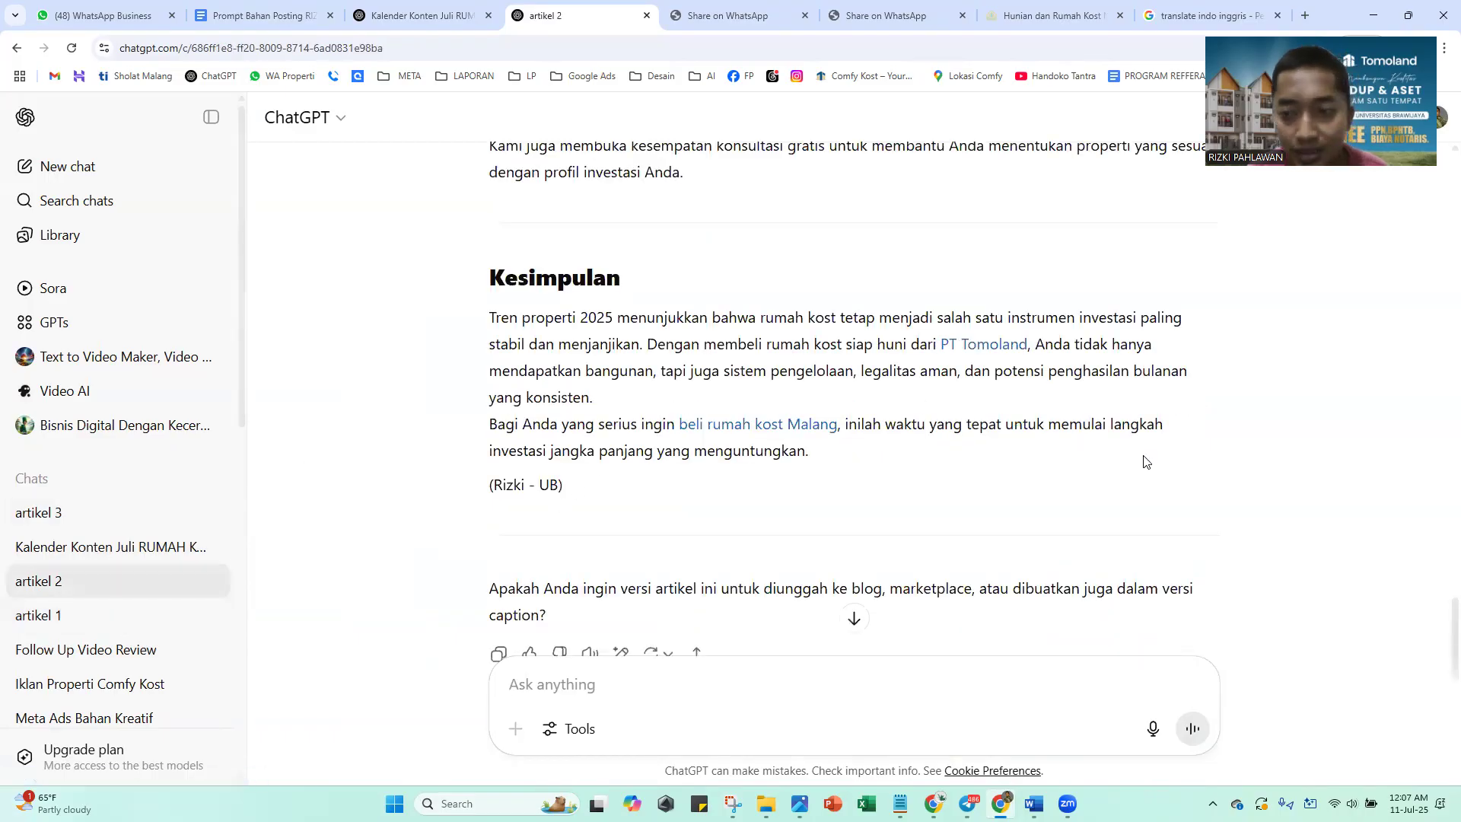
drag(1454, 635, 1439, 366)
scroll(556, 371, up, 15)
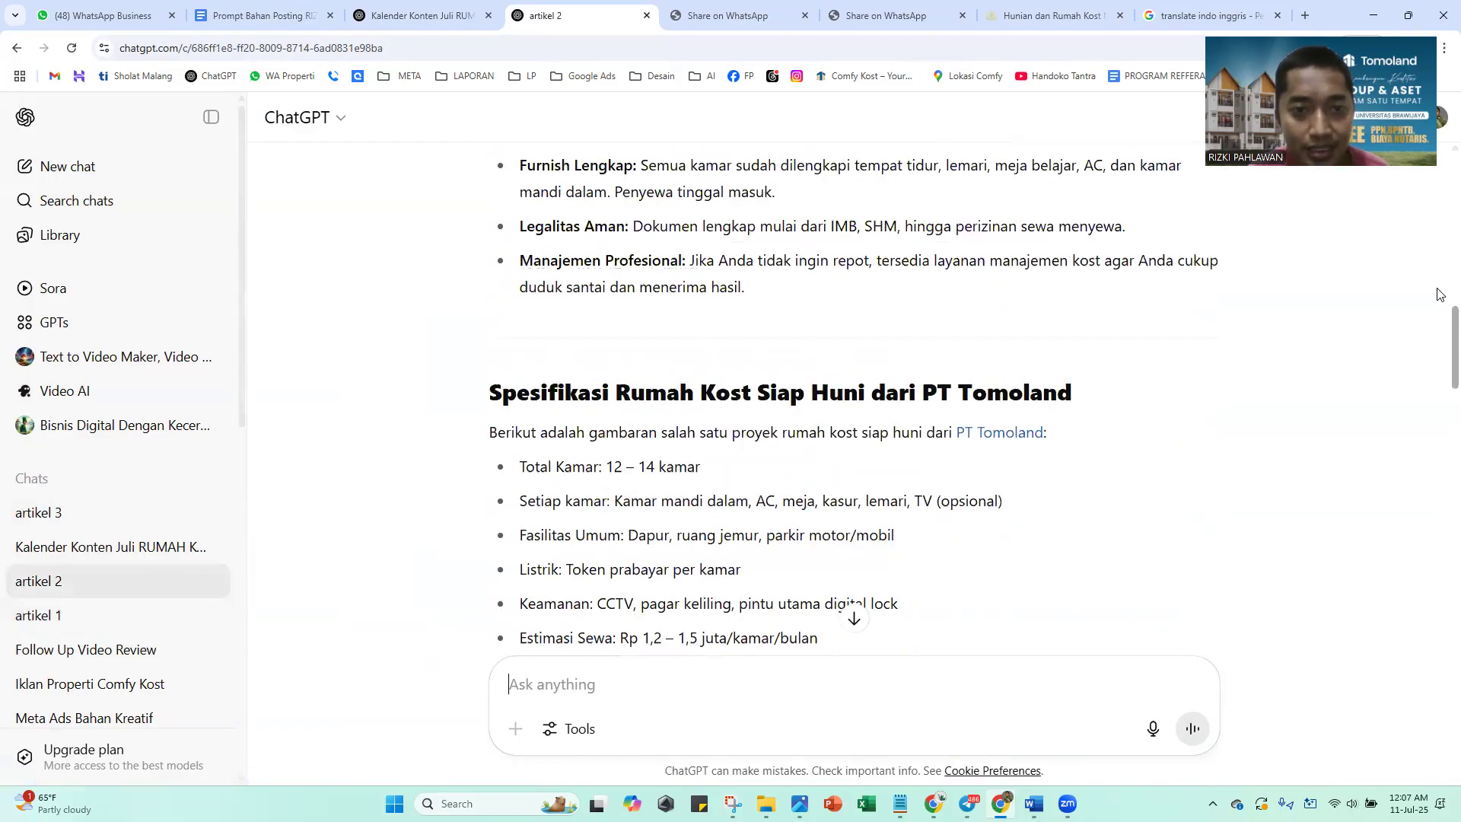
drag(485, 432, 1029, 383)
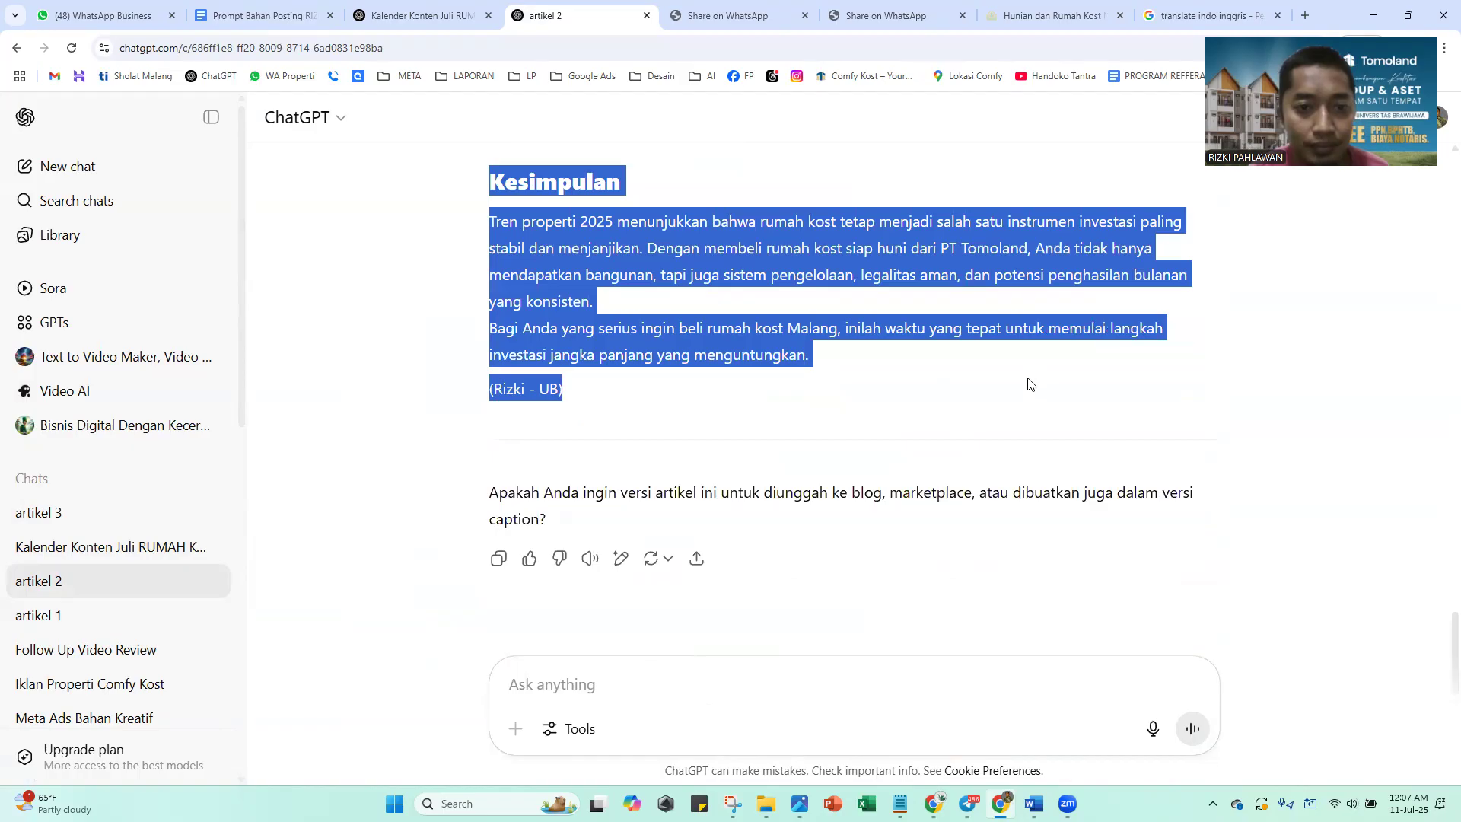
drag(1440, 643, 1440, 211)
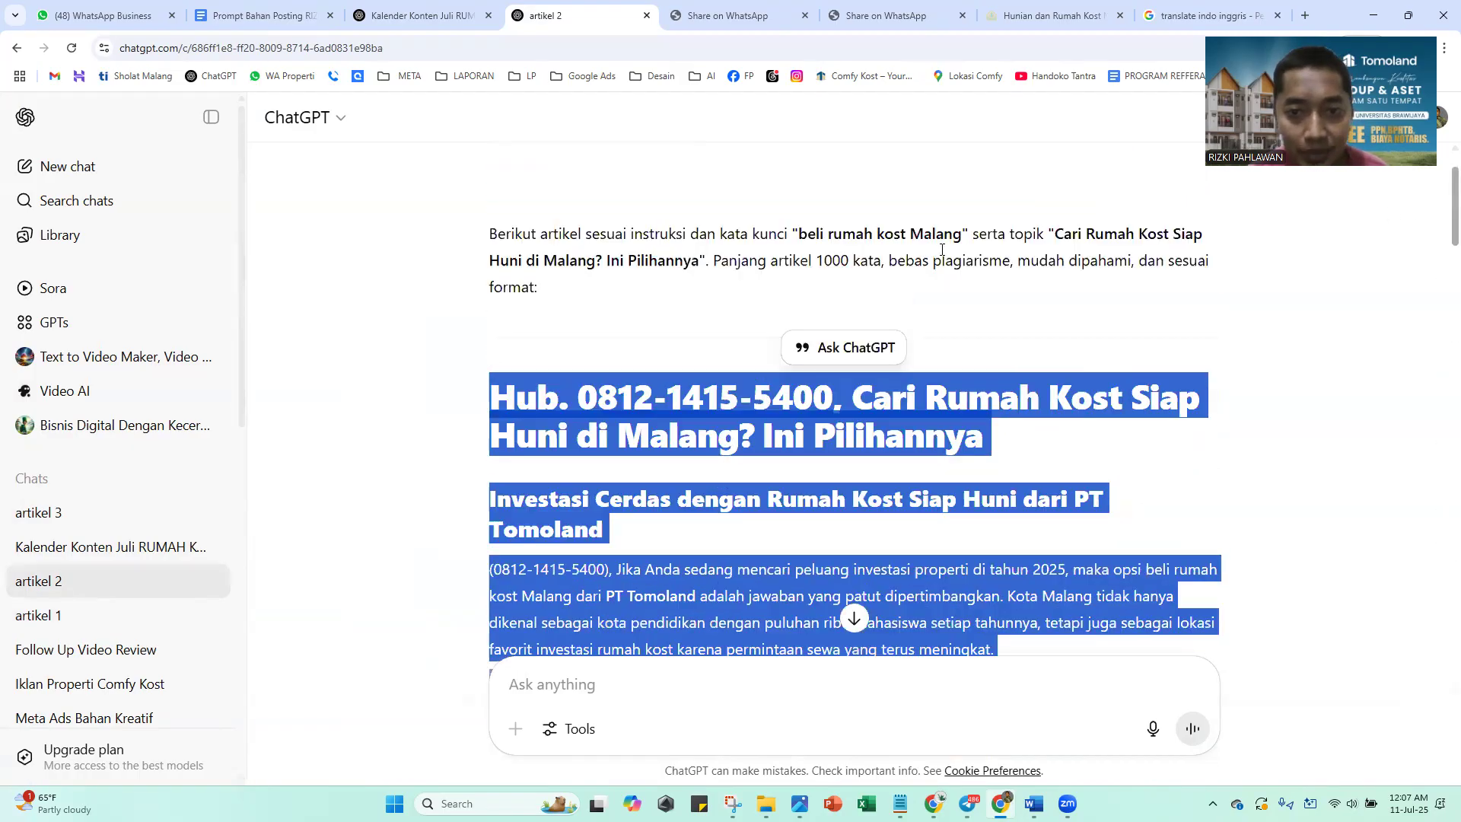
click(849, 347)
Copy the full "Prompt Tahap 2" text, from the "Buatkan juga" line through item 6, in the Google Docs prompt document
click(259, 15)
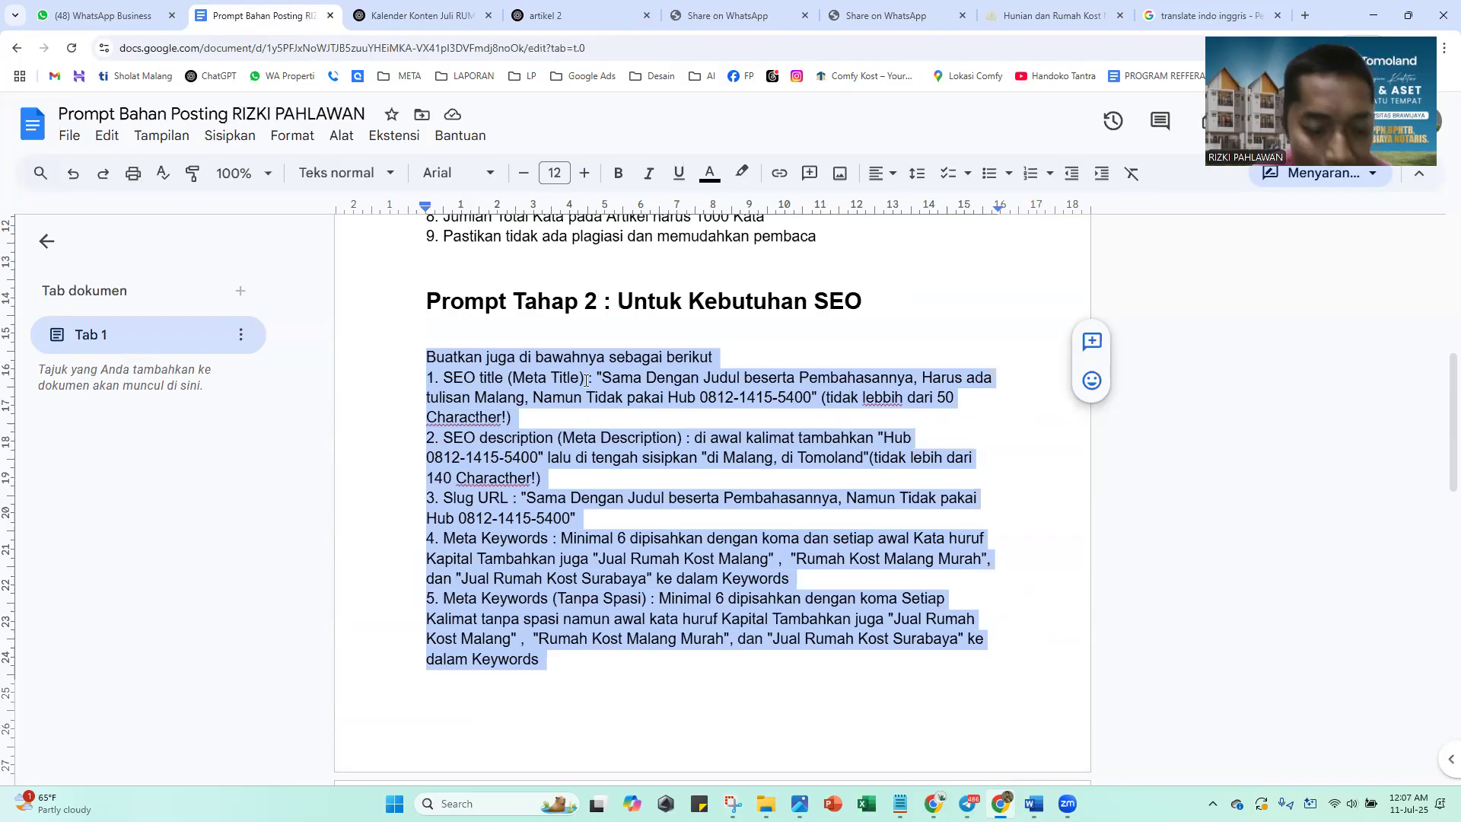
click(593, 666)
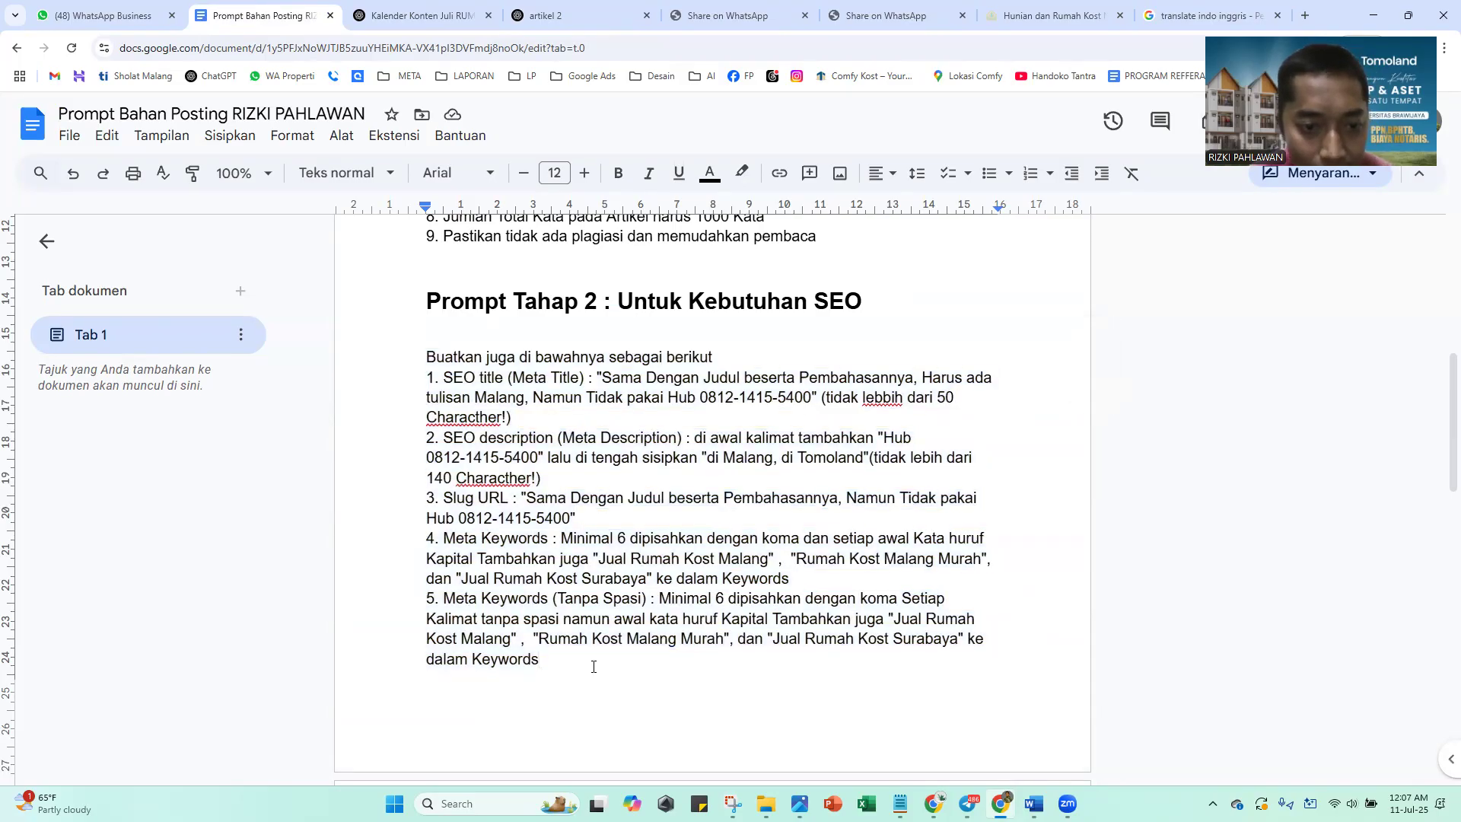
key(Return)
key(BackSpace)
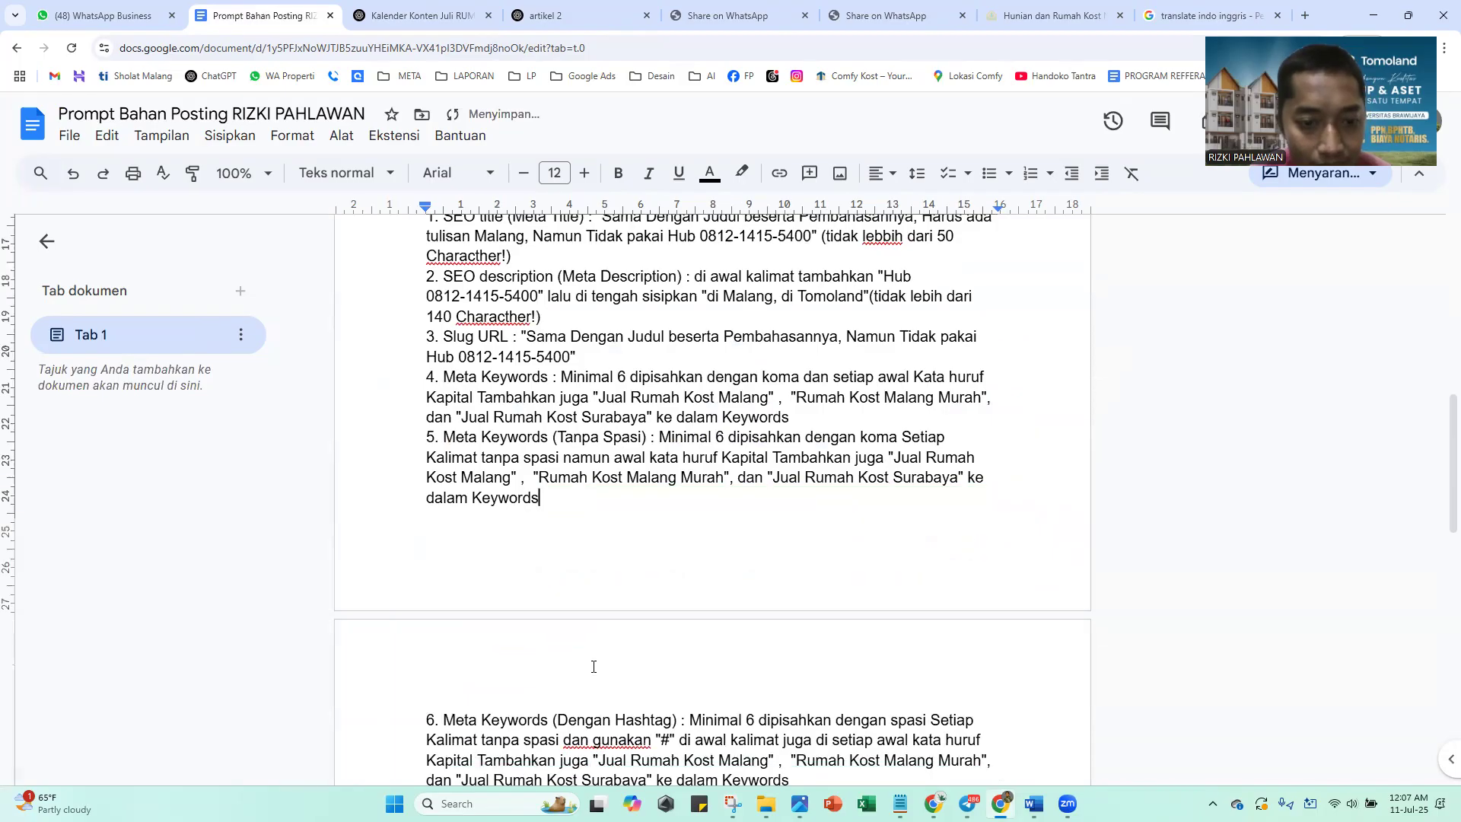
drag(1438, 467, 1437, 531)
drag(791, 550, 412, 320)
right_click(471, 339)
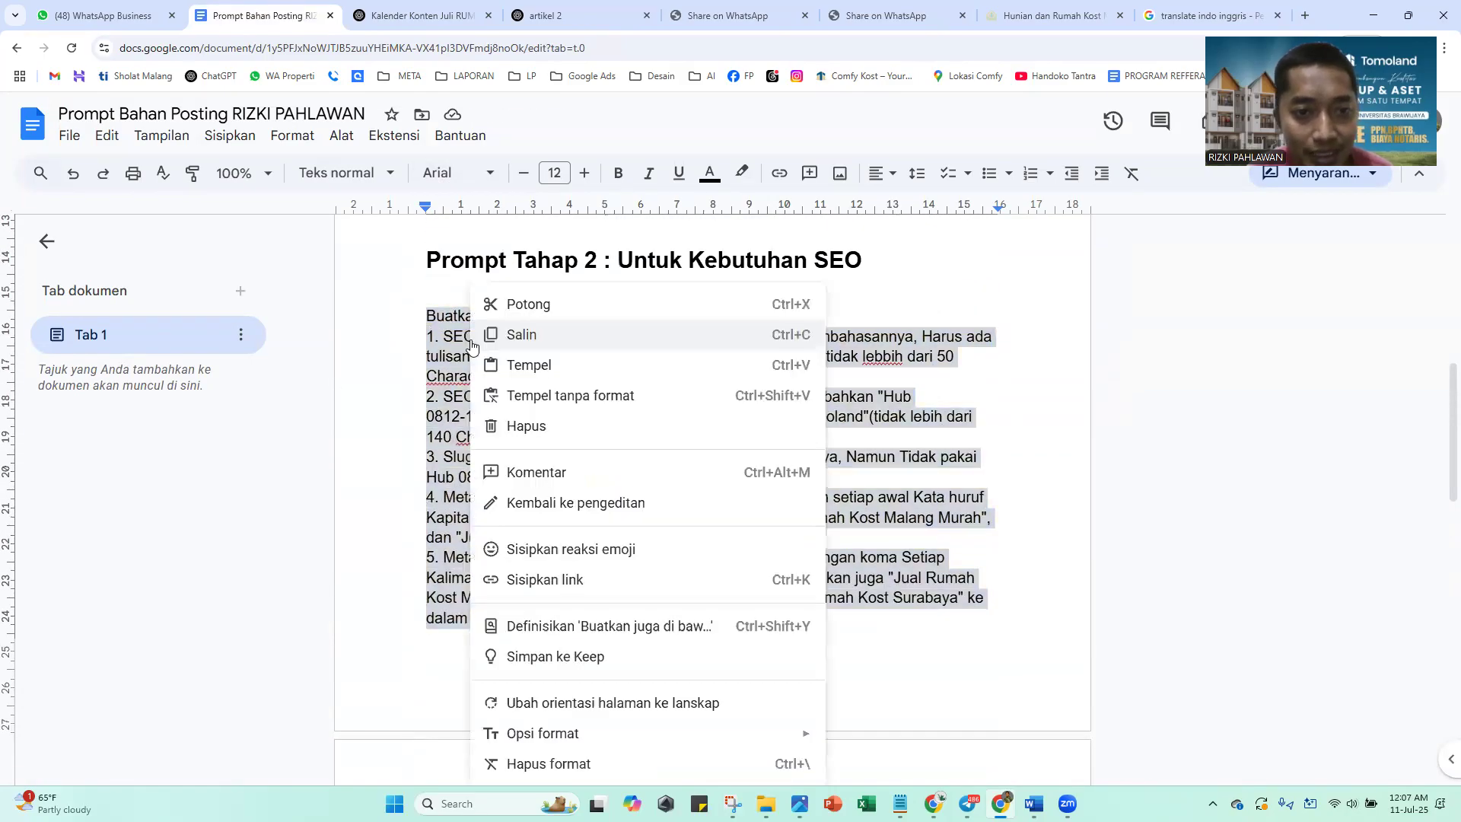
click(544, 332)
drag(1453, 425, 1453, 520)
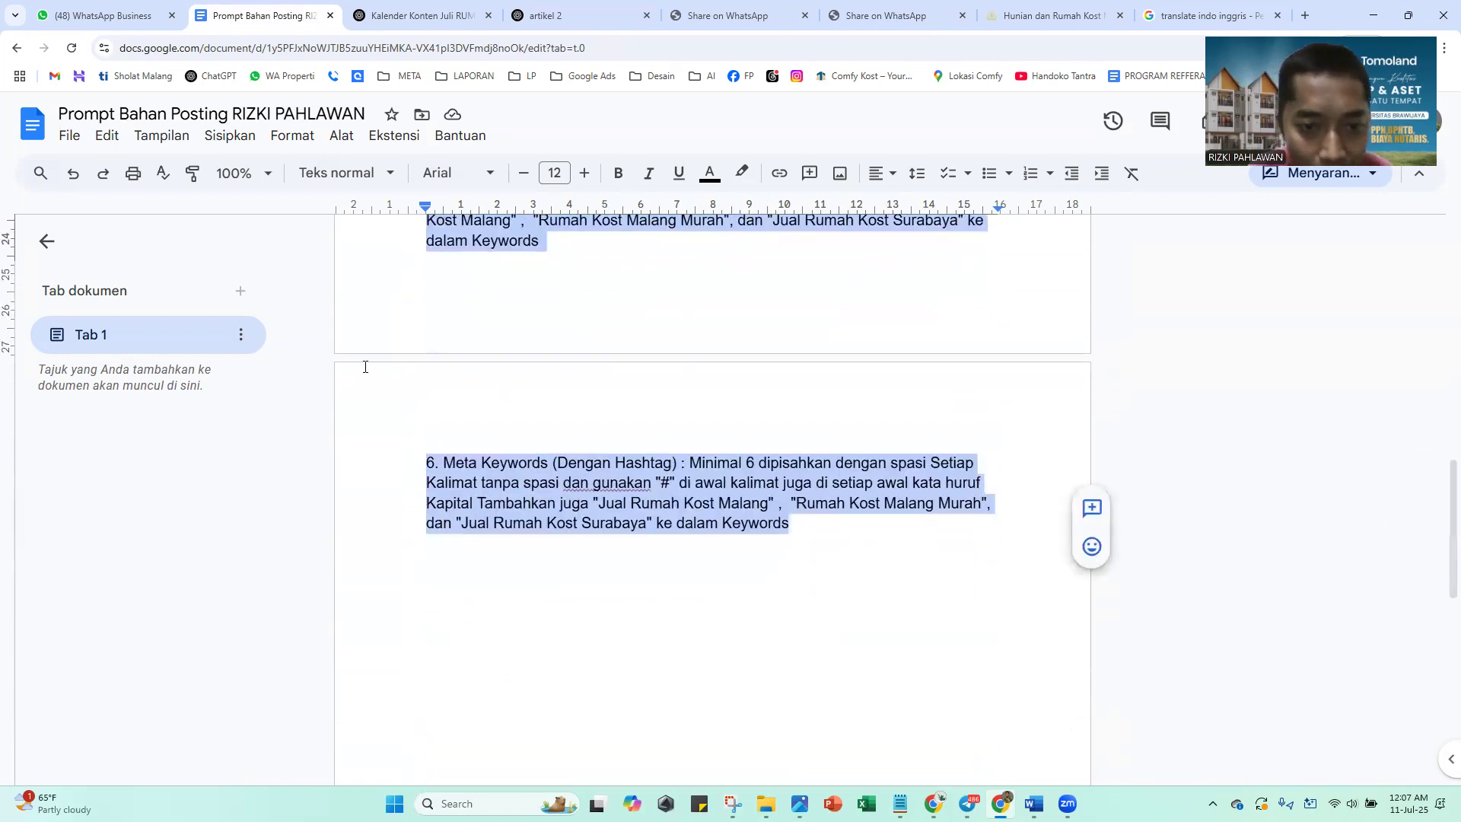
Return to the "artikel 2" chat in ChatGPT and submit the copied SEO prompt together with the quoted article
click(423, 14)
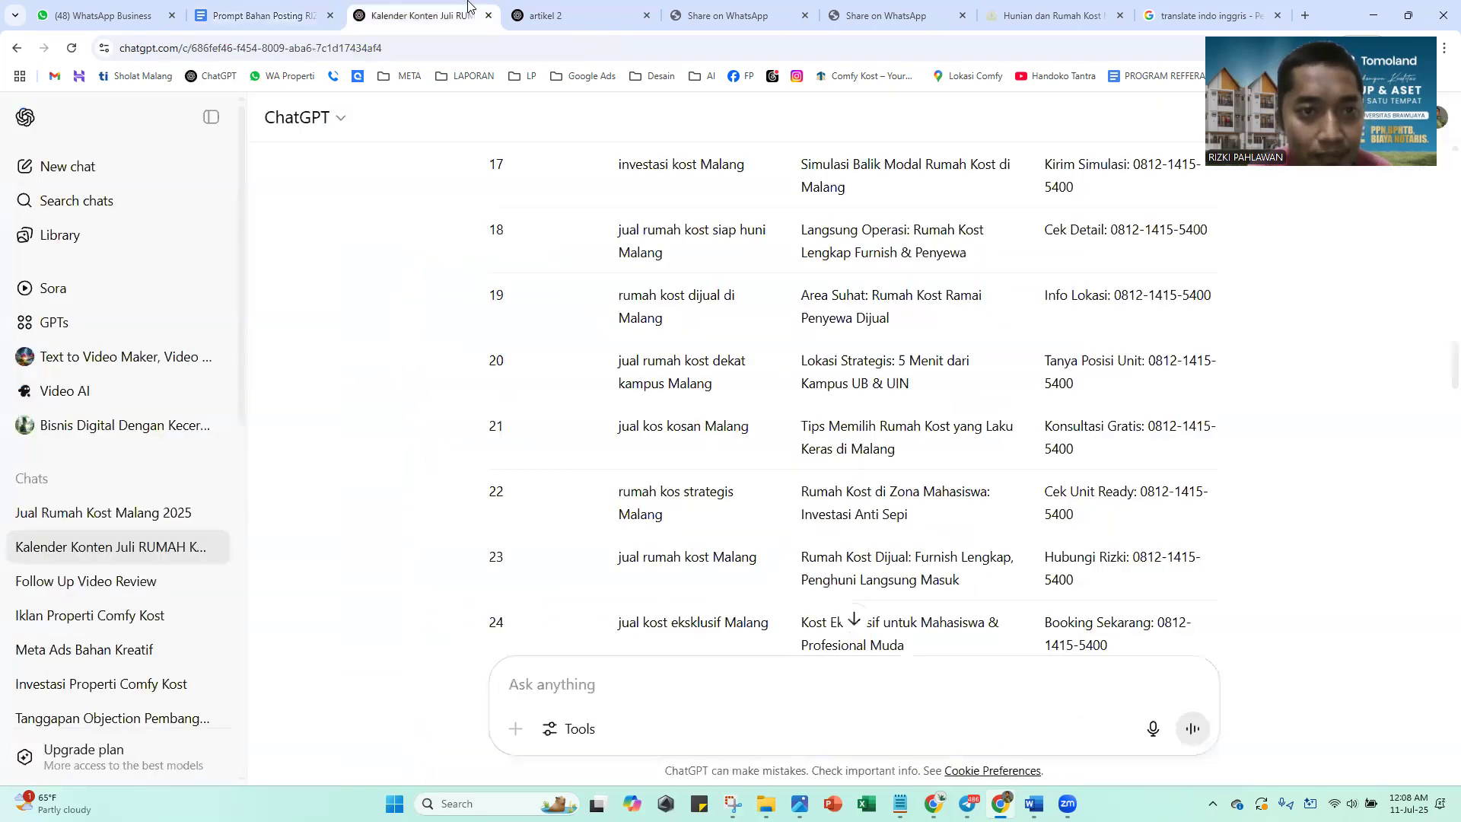
click(573, 8)
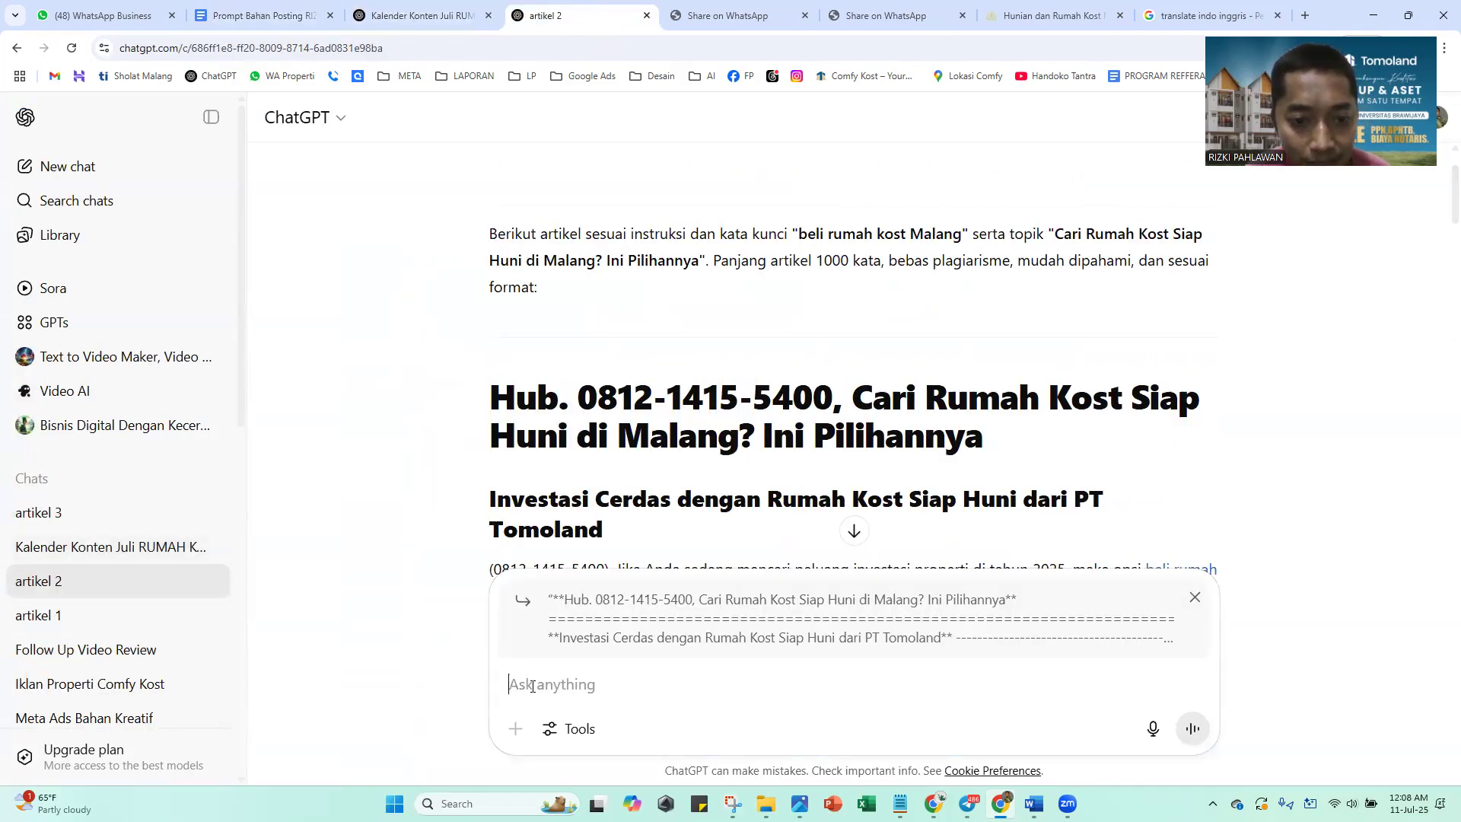
key(ctrl+v)
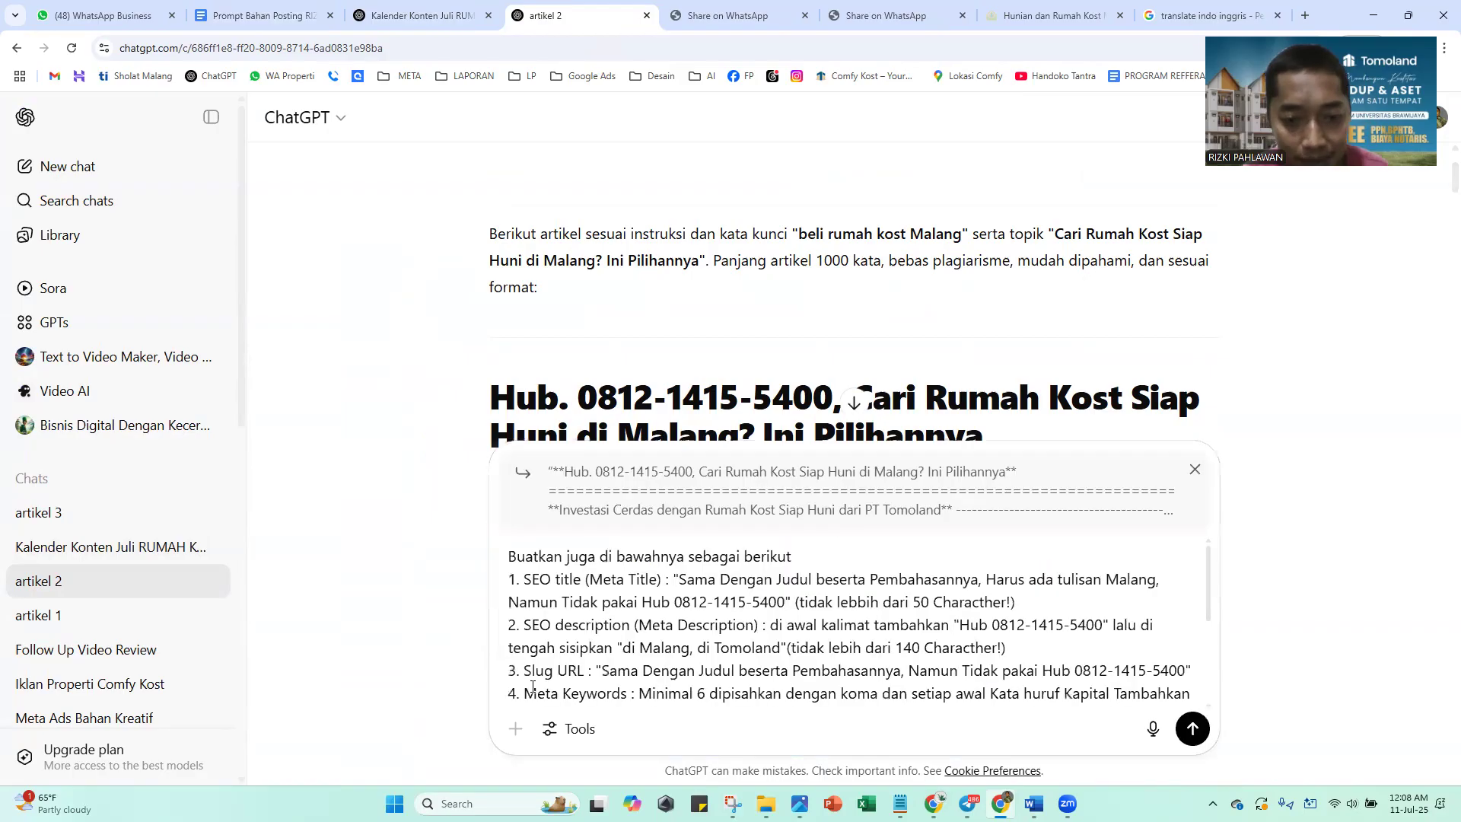
key(Return)
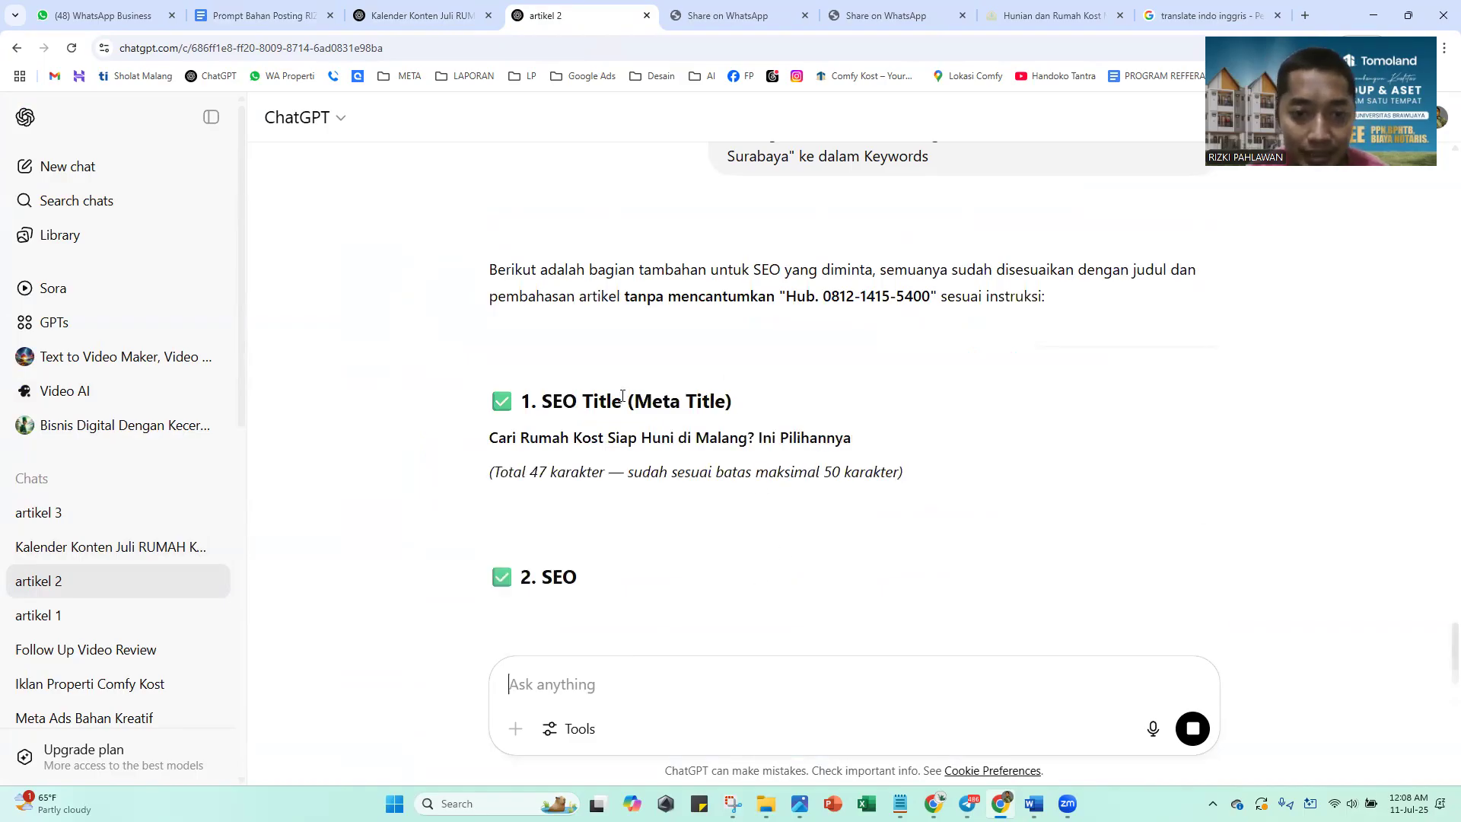
Review the generated SEO title, meta description and slug URL for "artikel 2", comparing the slug with the title
drag(491, 438, 889, 439)
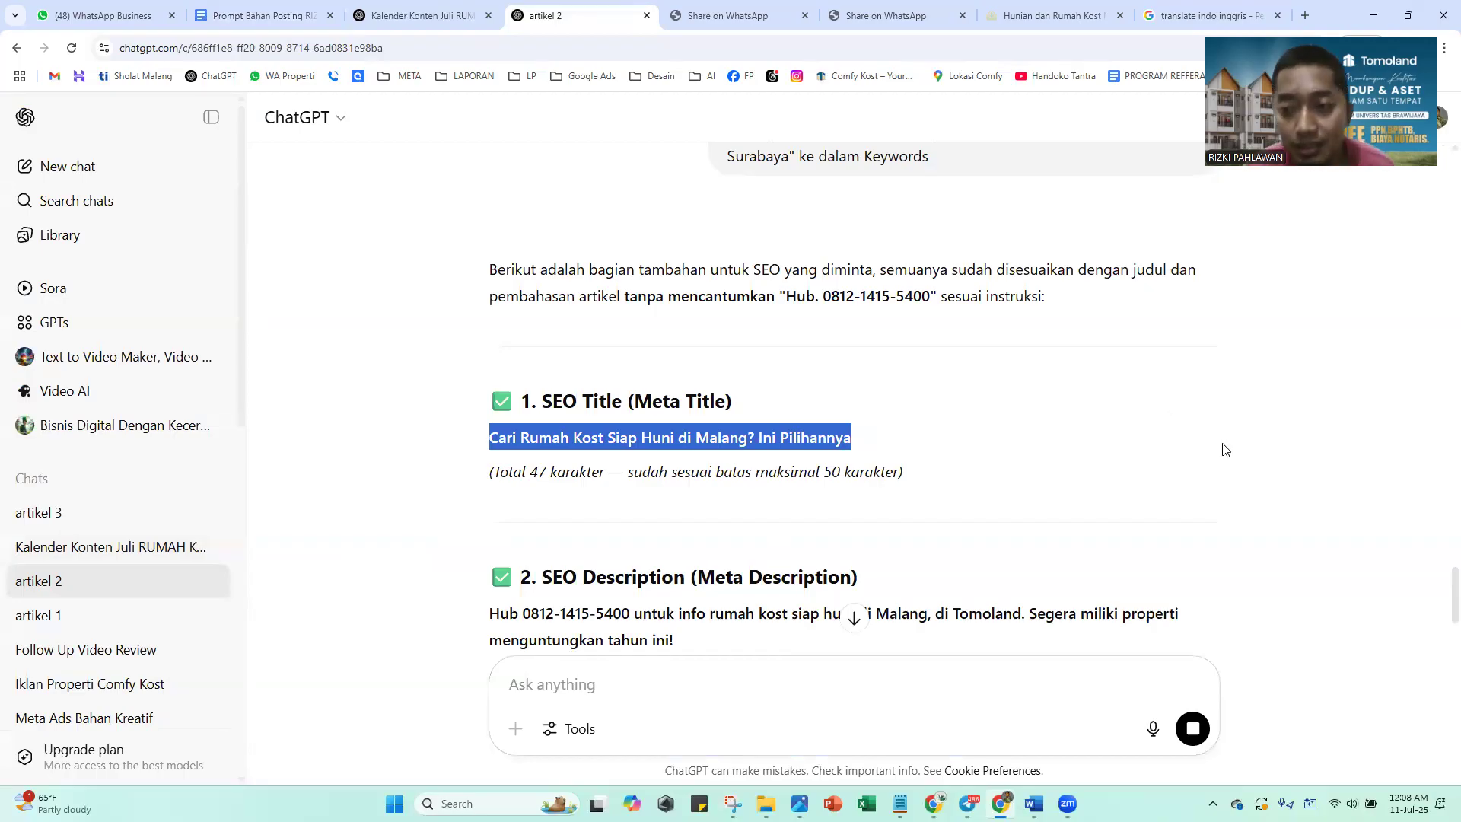
click(1421, 578)
scroll(1439, 601, down, 4)
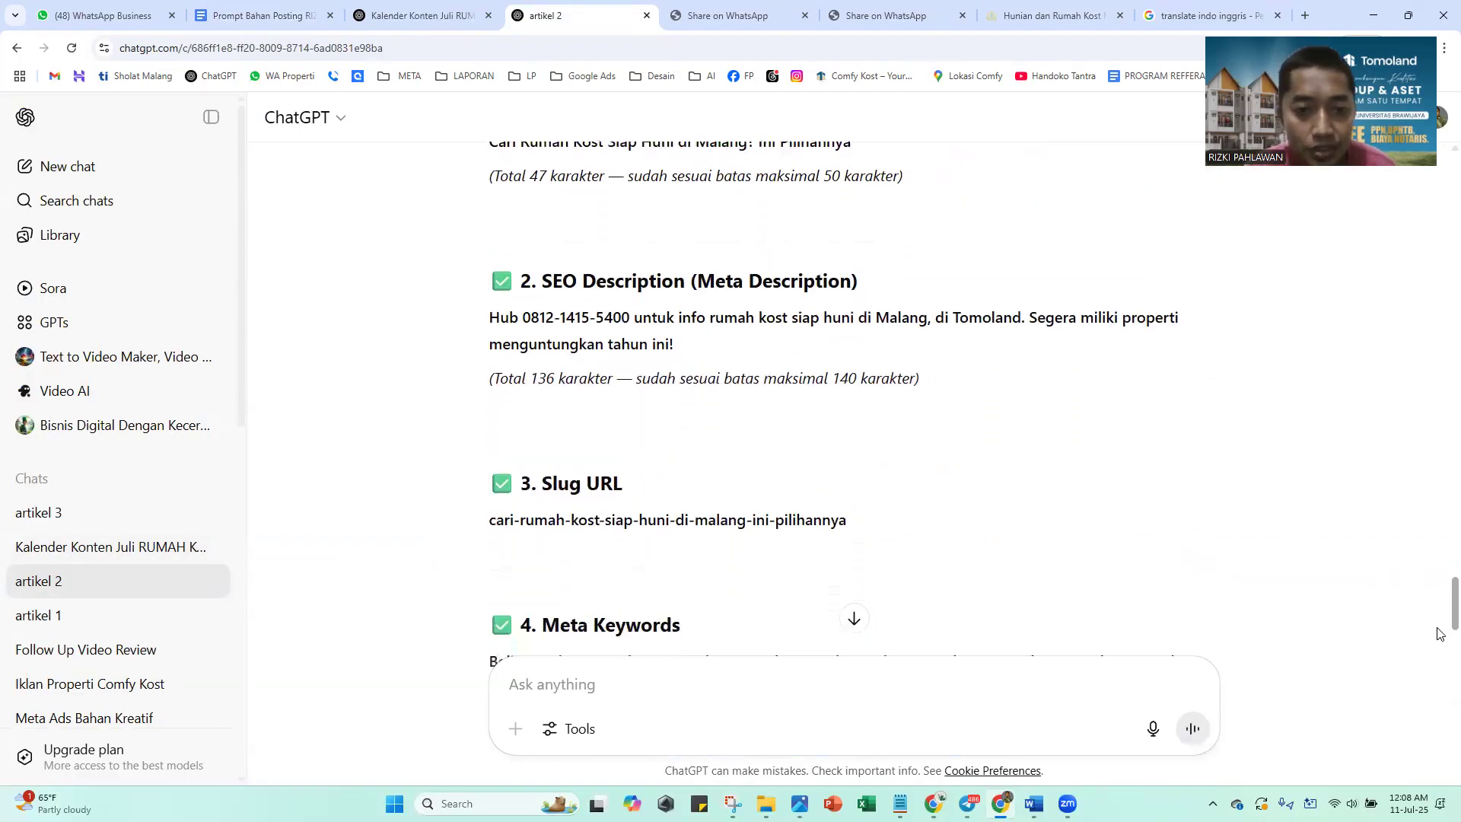
scroll(1439, 633, down, 1)
drag(849, 423, 487, 423)
scroll(767, 403, up, 4)
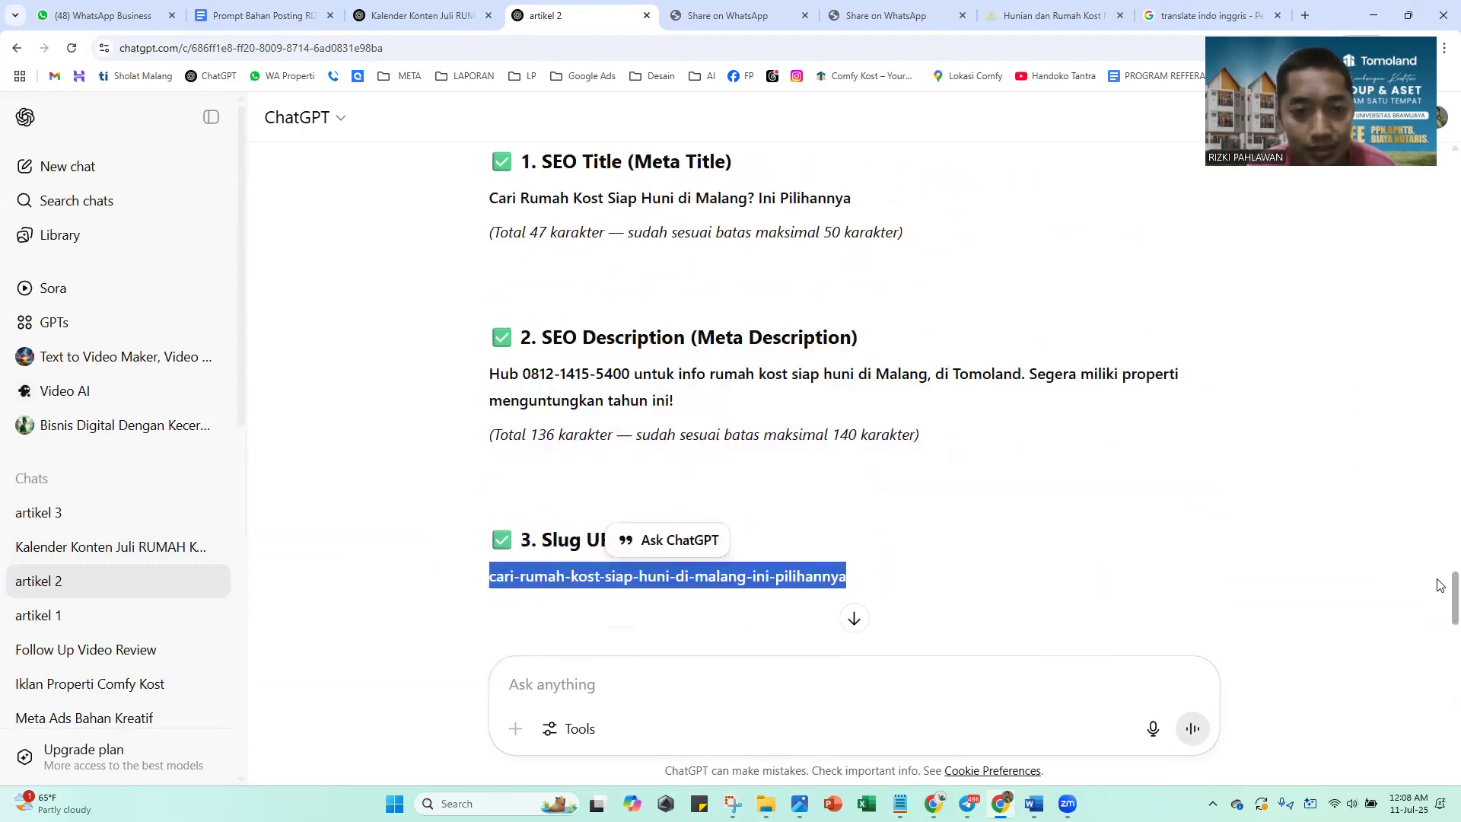
drag(565, 343, 895, 338)
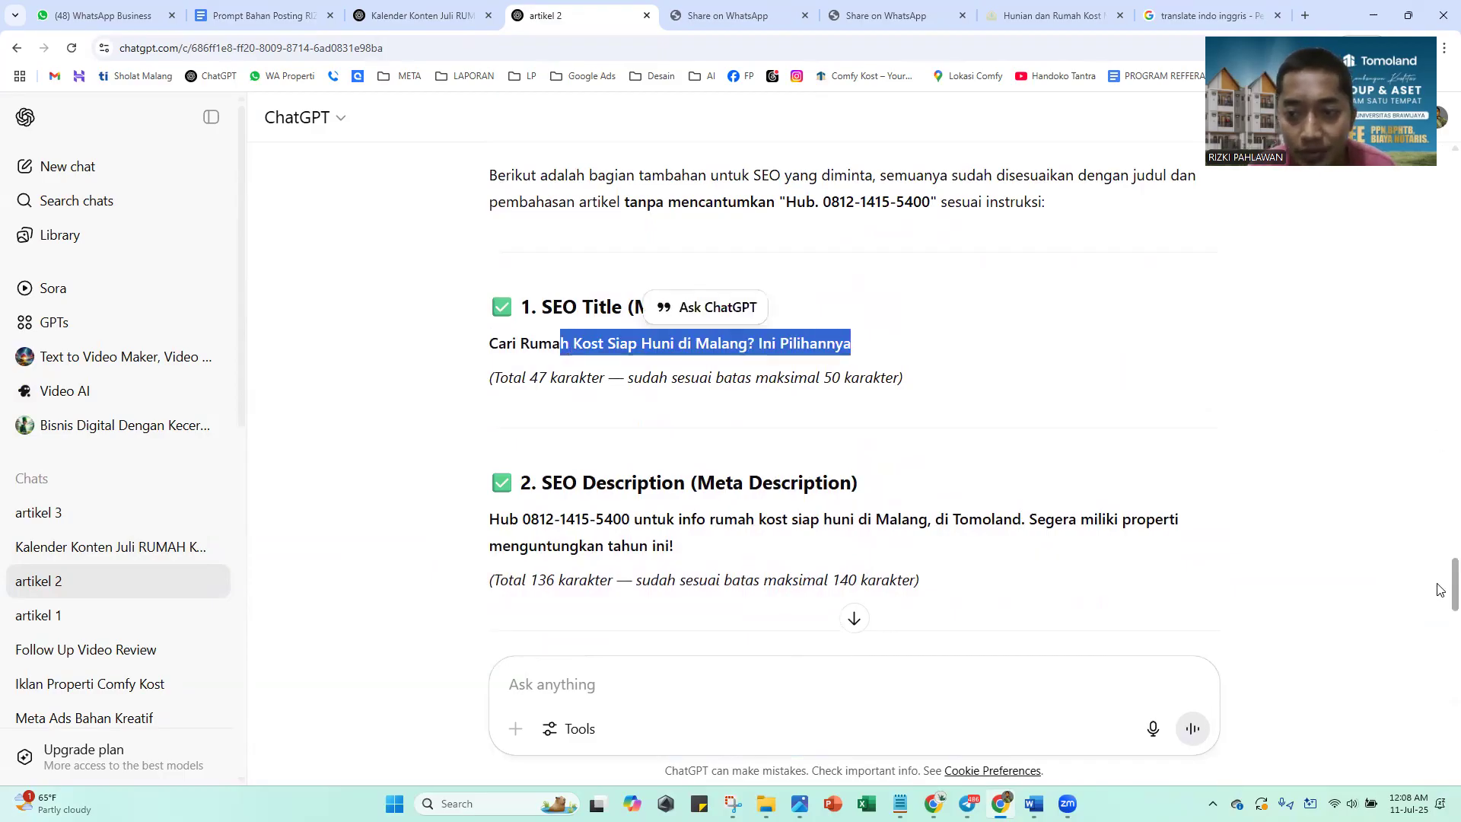
scroll(902, 432, down, 4)
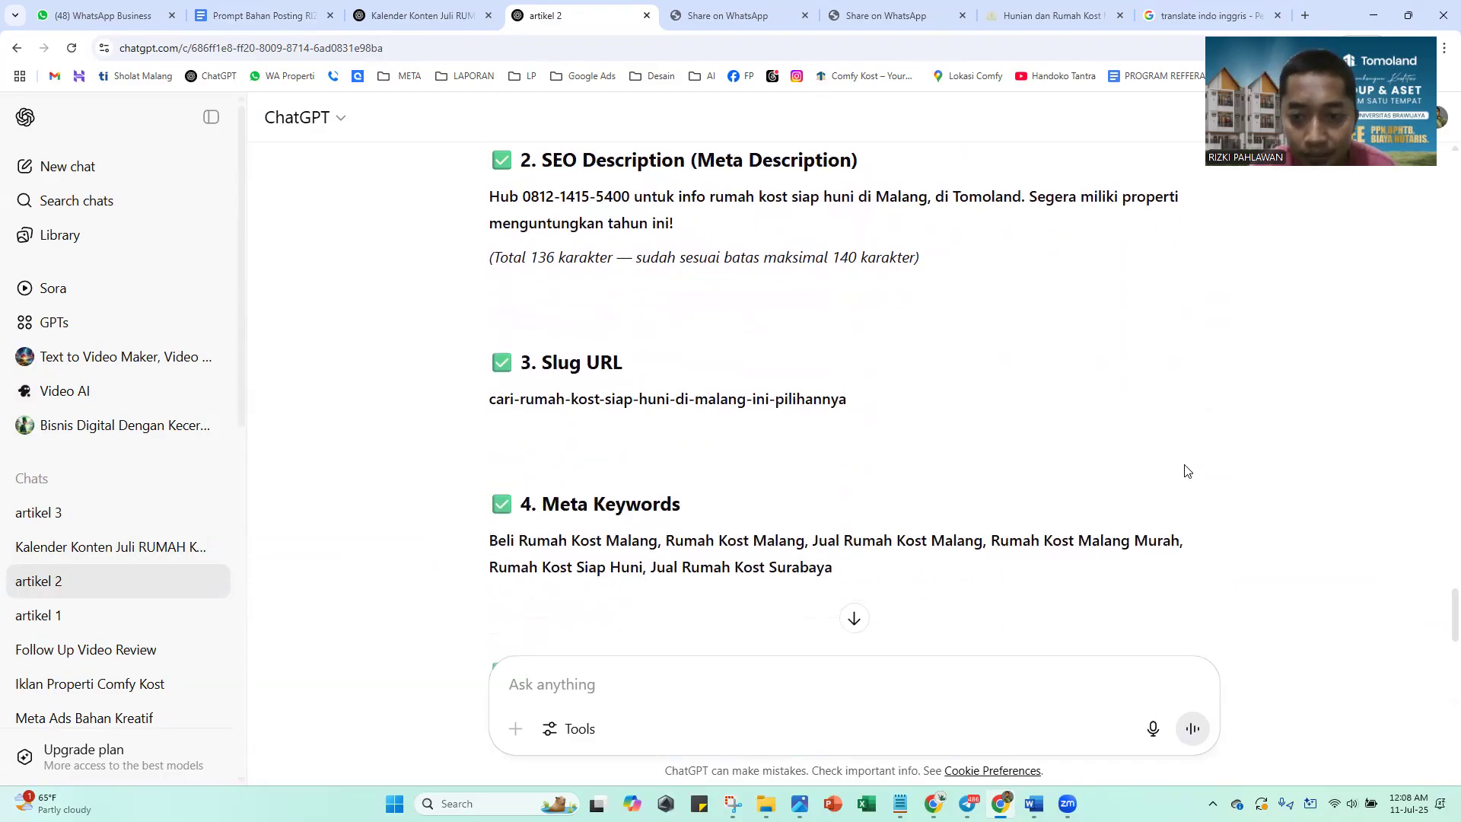
Examine the regular, no-space and hashtag versions of the meta keywords generated for "artikel 2"
drag(679, 502, 553, 502)
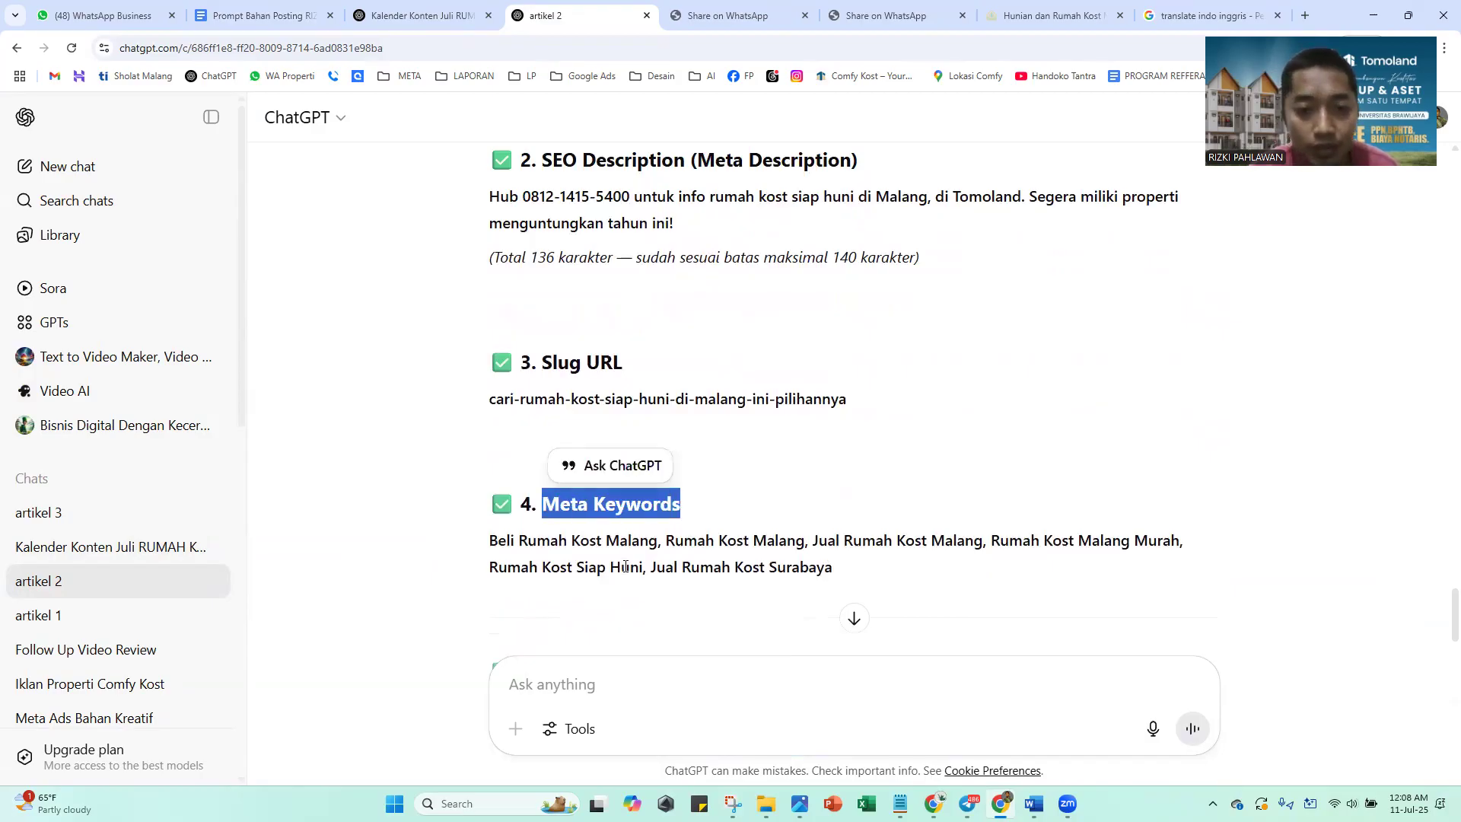
drag(667, 545, 801, 561)
click(875, 566)
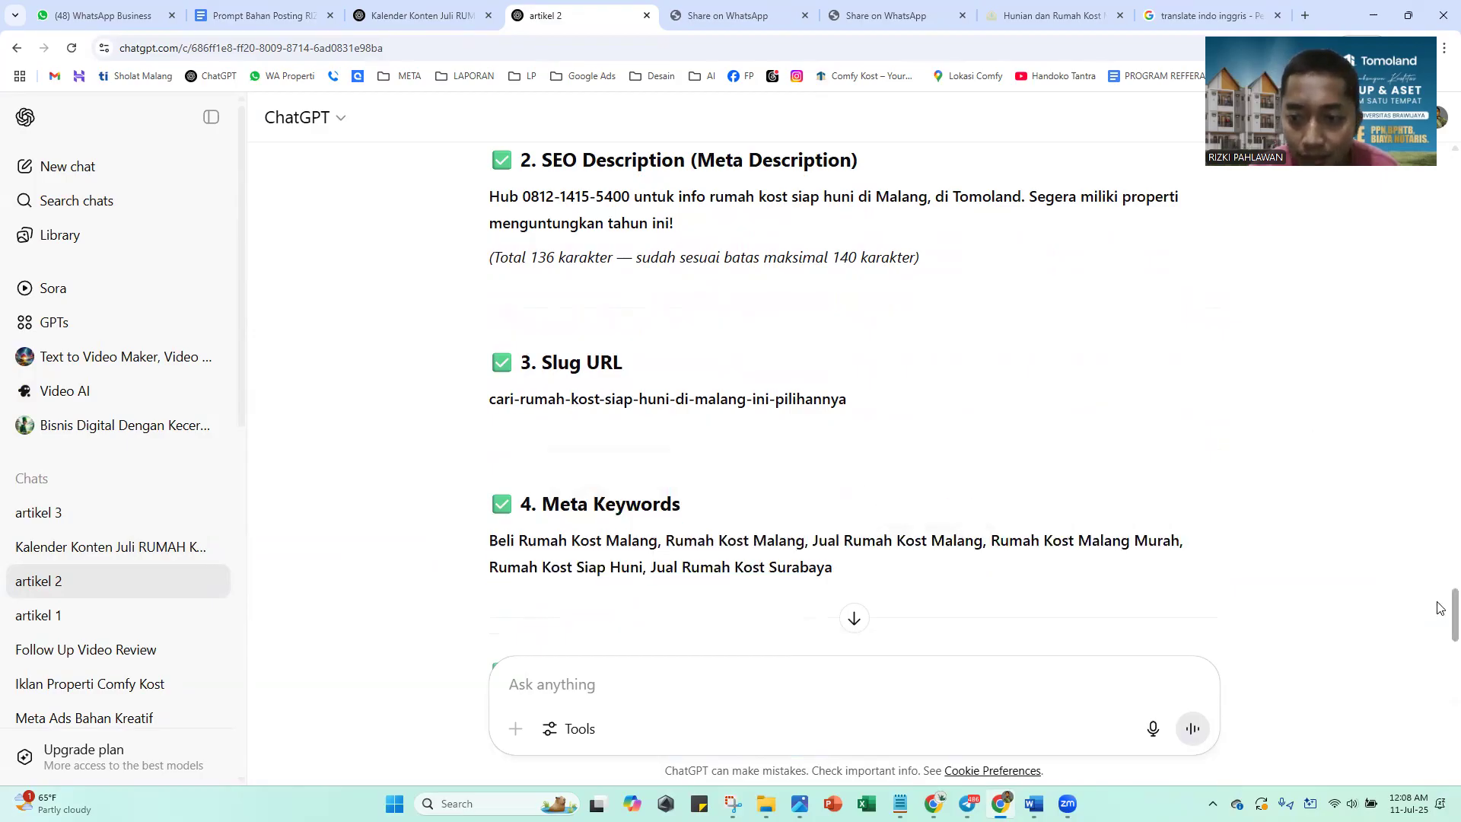
drag(1440, 609, 1441, 658)
drag(840, 382, 477, 356)
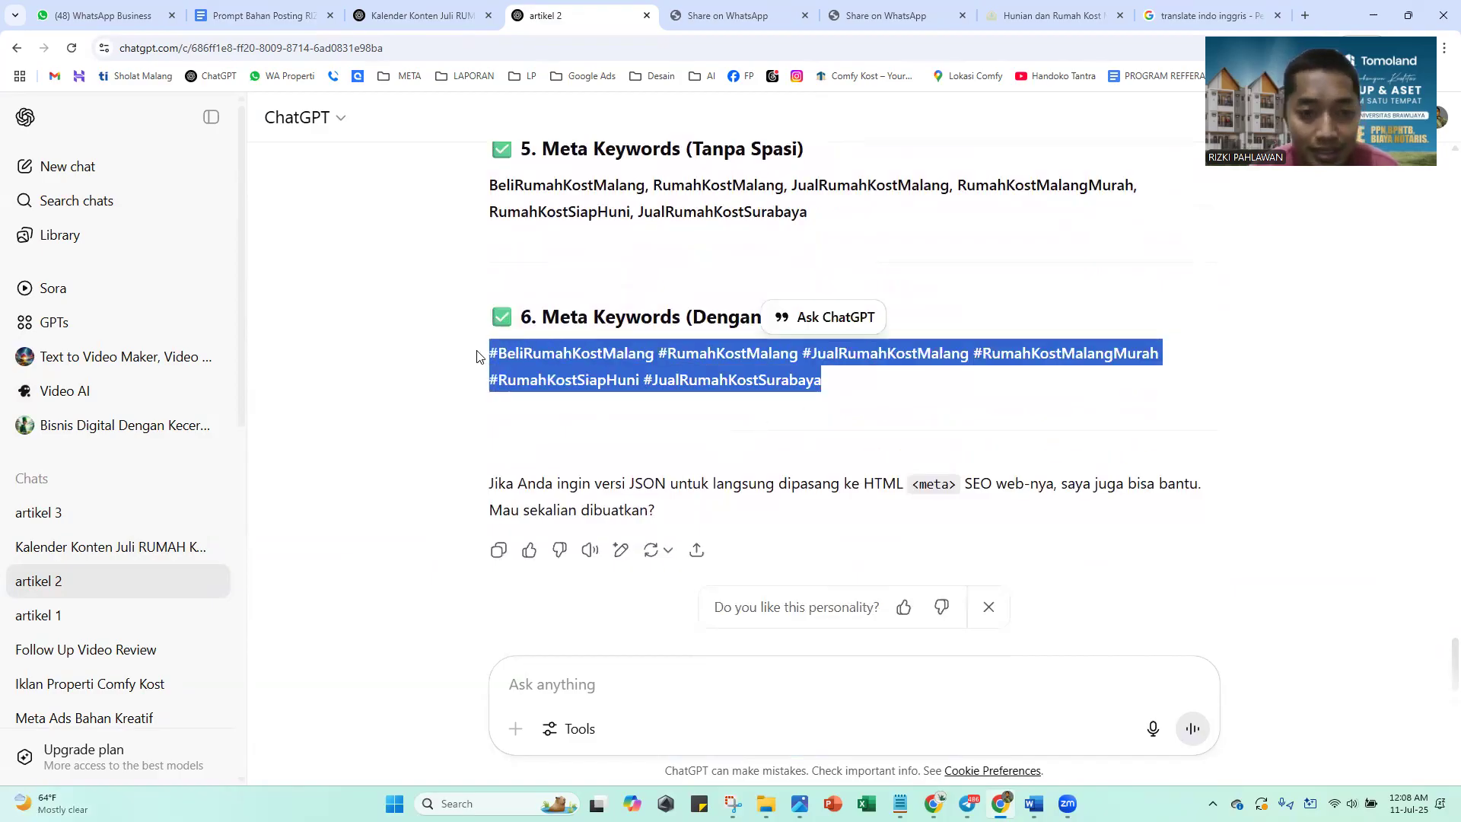
Open the "artikel 3" chat and quote its full article, from title to author signature, in a new message
click(72, 521)
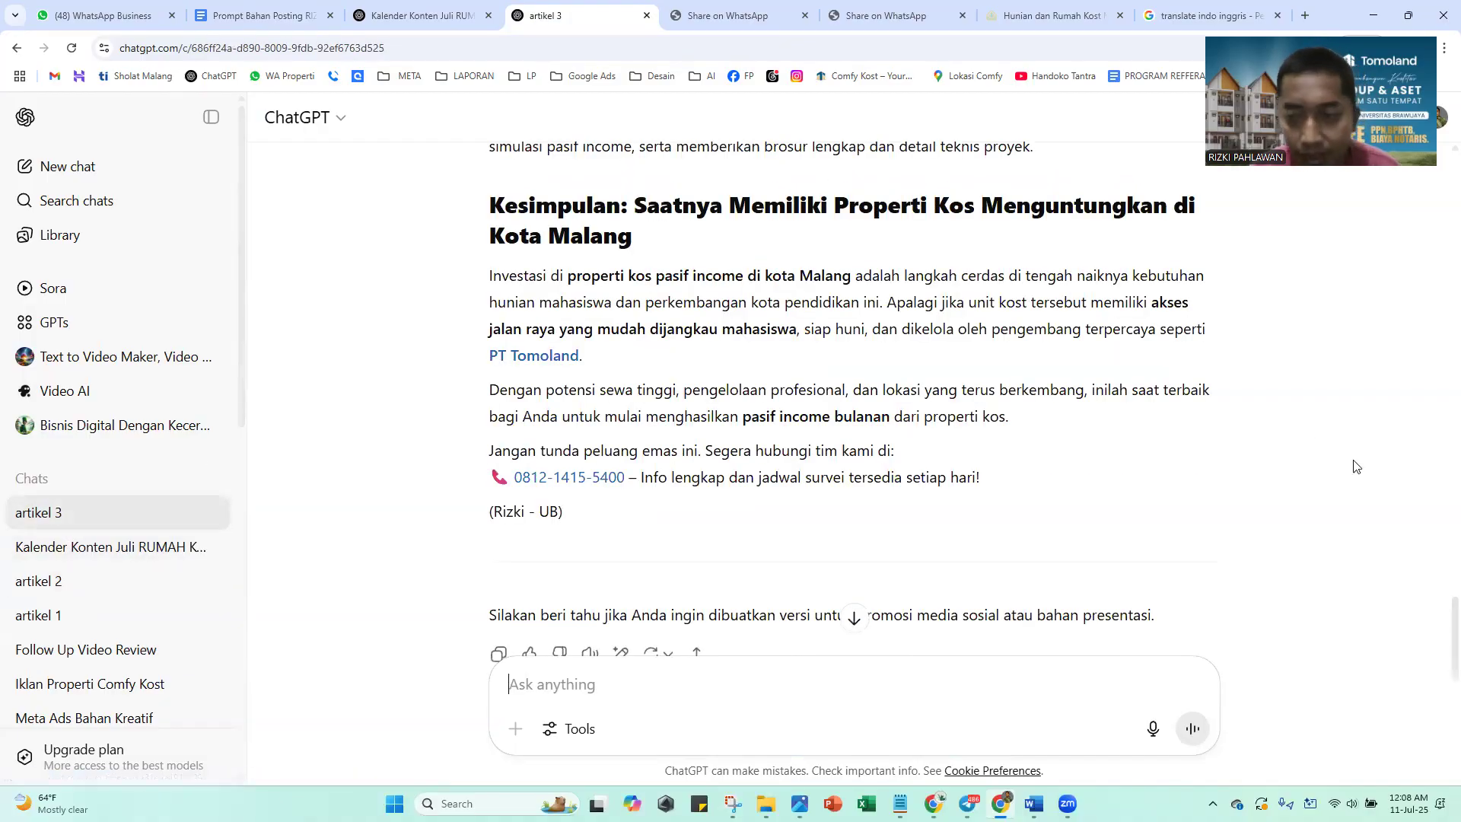
scroll(1442, 598, down, 1)
drag(563, 461, 482, 500)
click(804, 454)
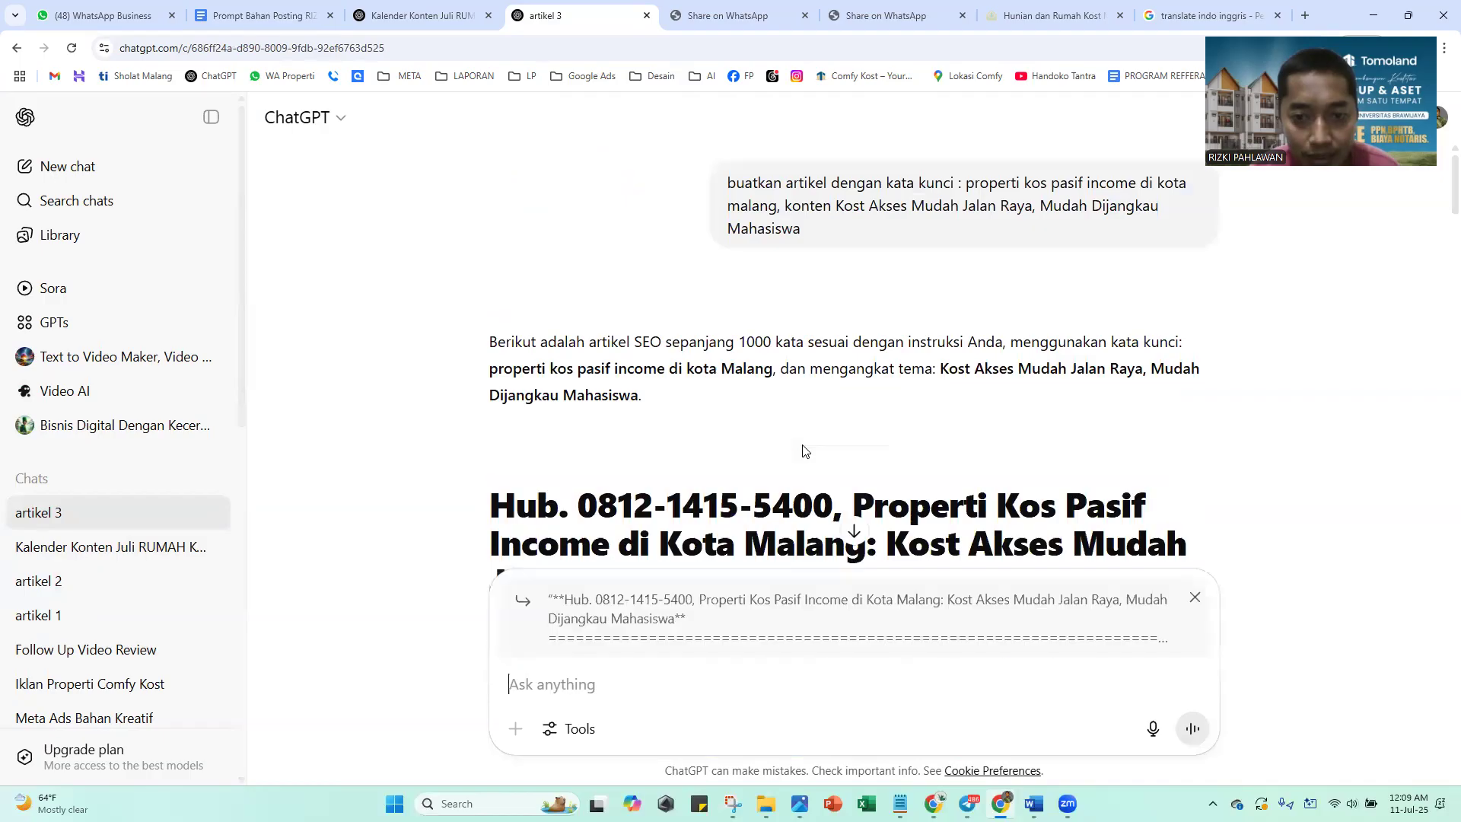
Copy all six items of "Prompt Tahap 2" from the Google Docs prompt document and submit them with the quoted article in ChatGPT's "artikel 3" chat
click(219, 9)
click(785, 315)
drag(831, 558, 413, 345)
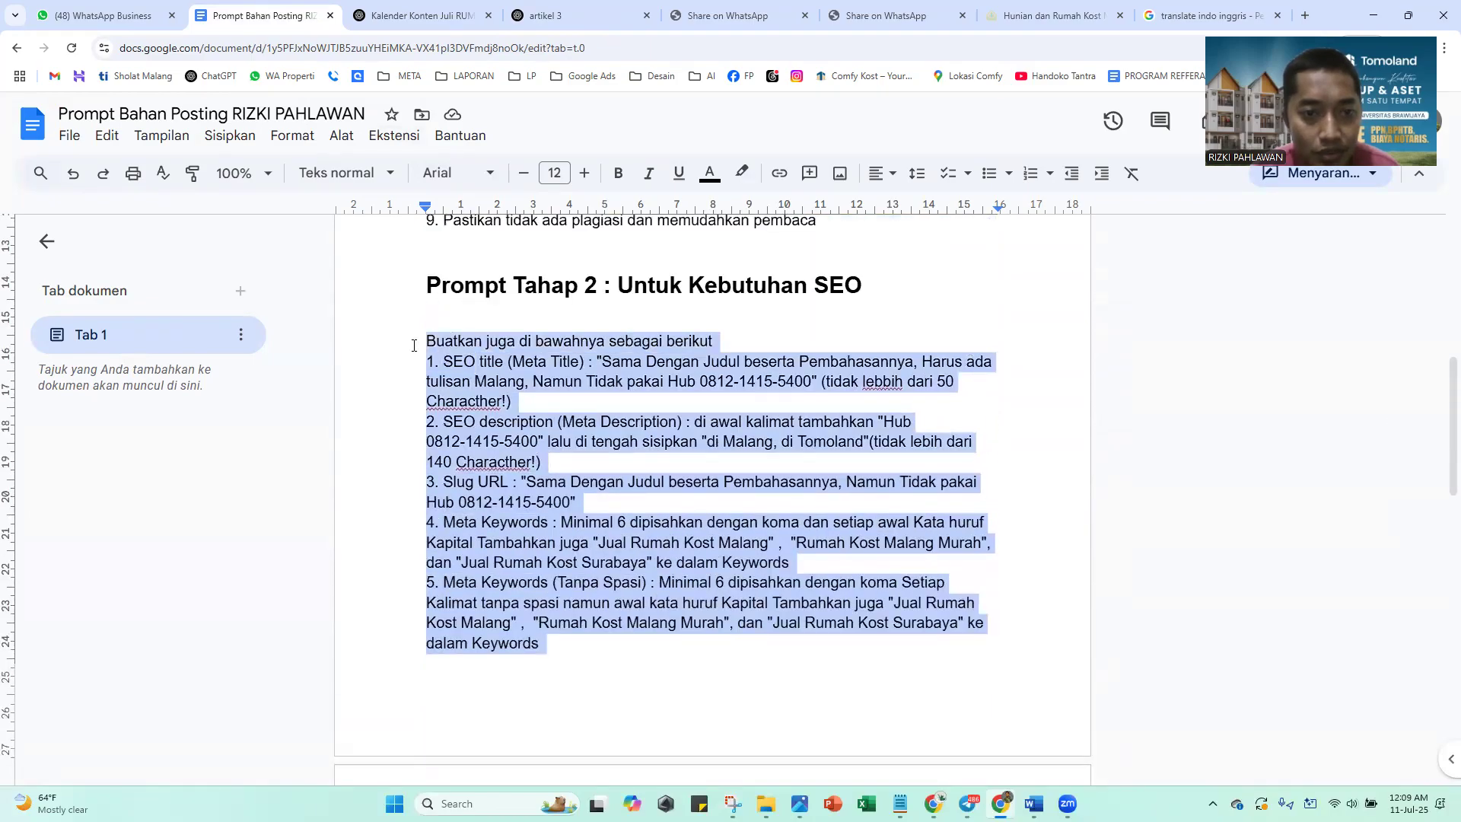
right_click(492, 361)
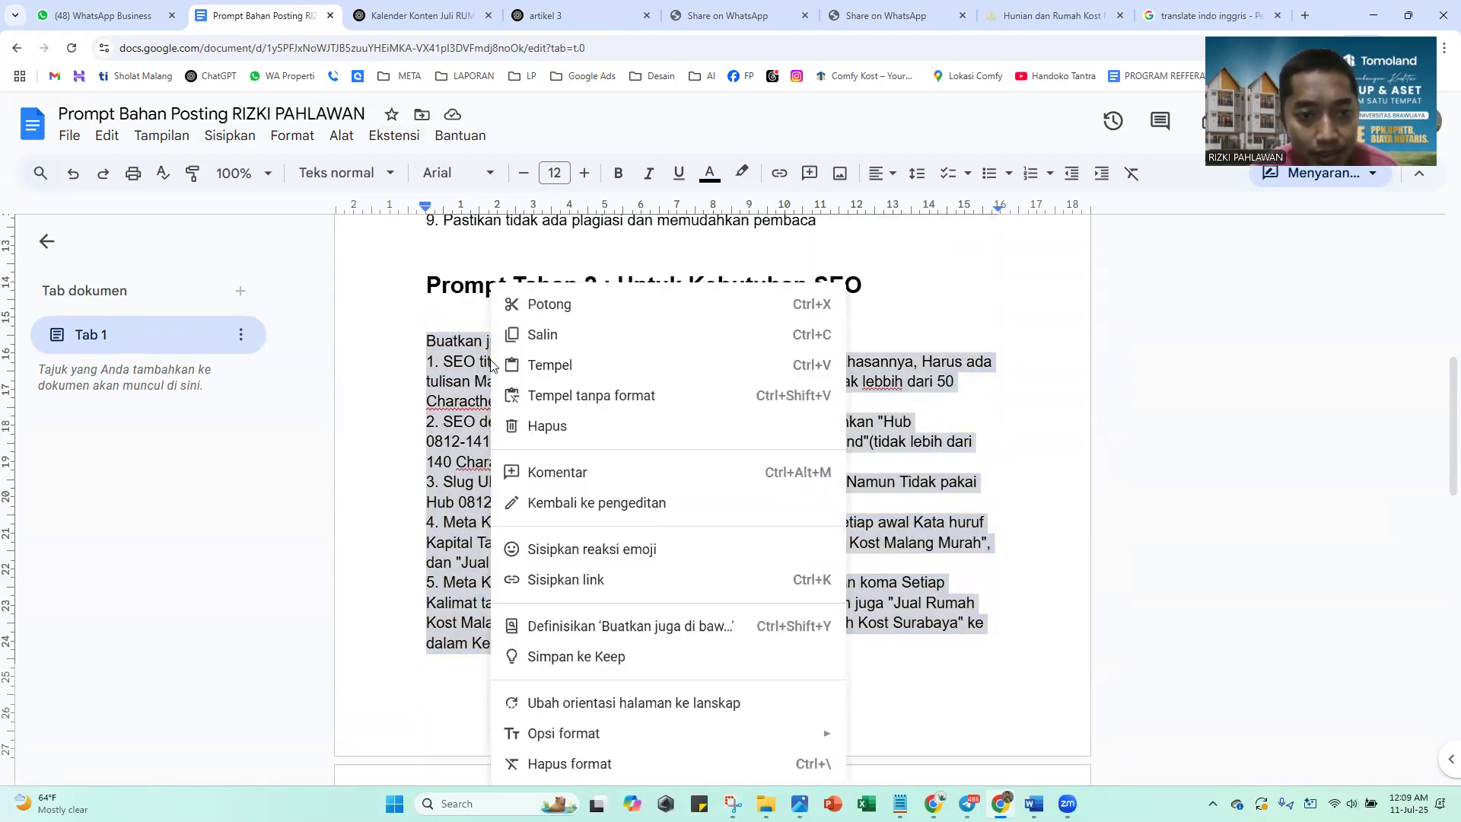
click(552, 333)
click(415, 6)
click(558, 10)
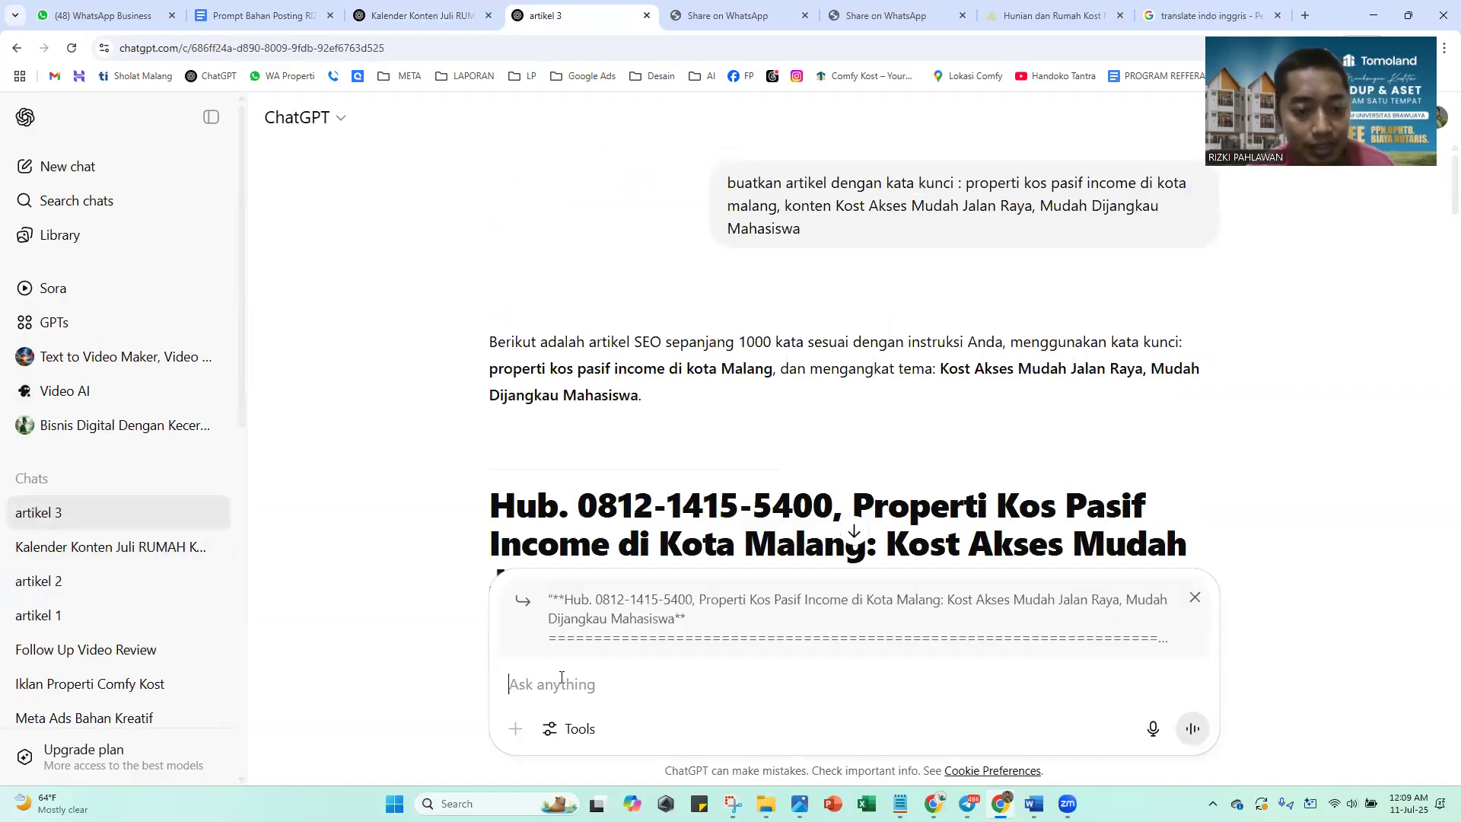
key(ctrl+v)
key(Return)
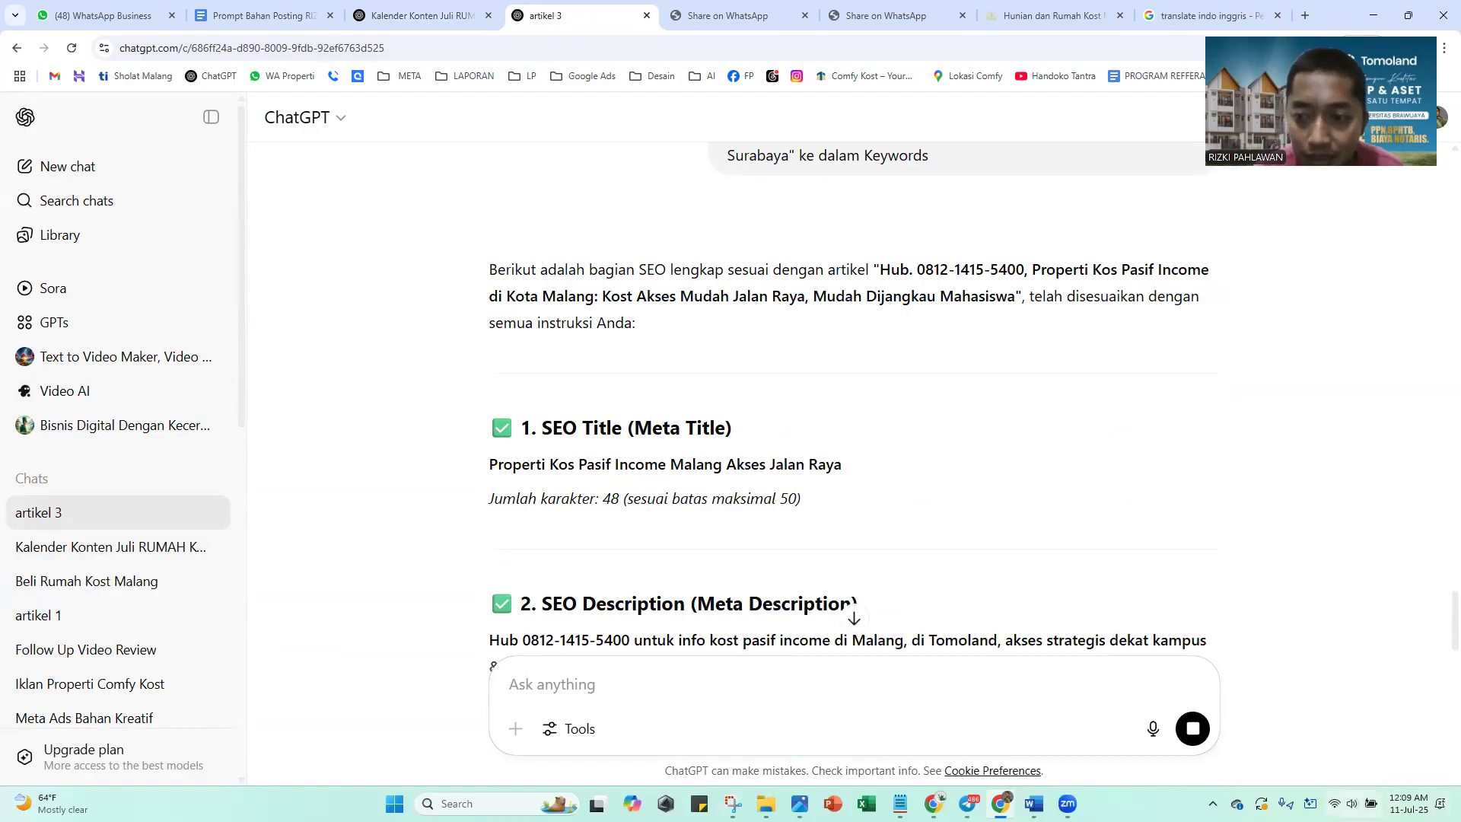
Review the SEO title, meta description and slug URL generated for "artikel 3"
scroll(1440, 637, down, 2)
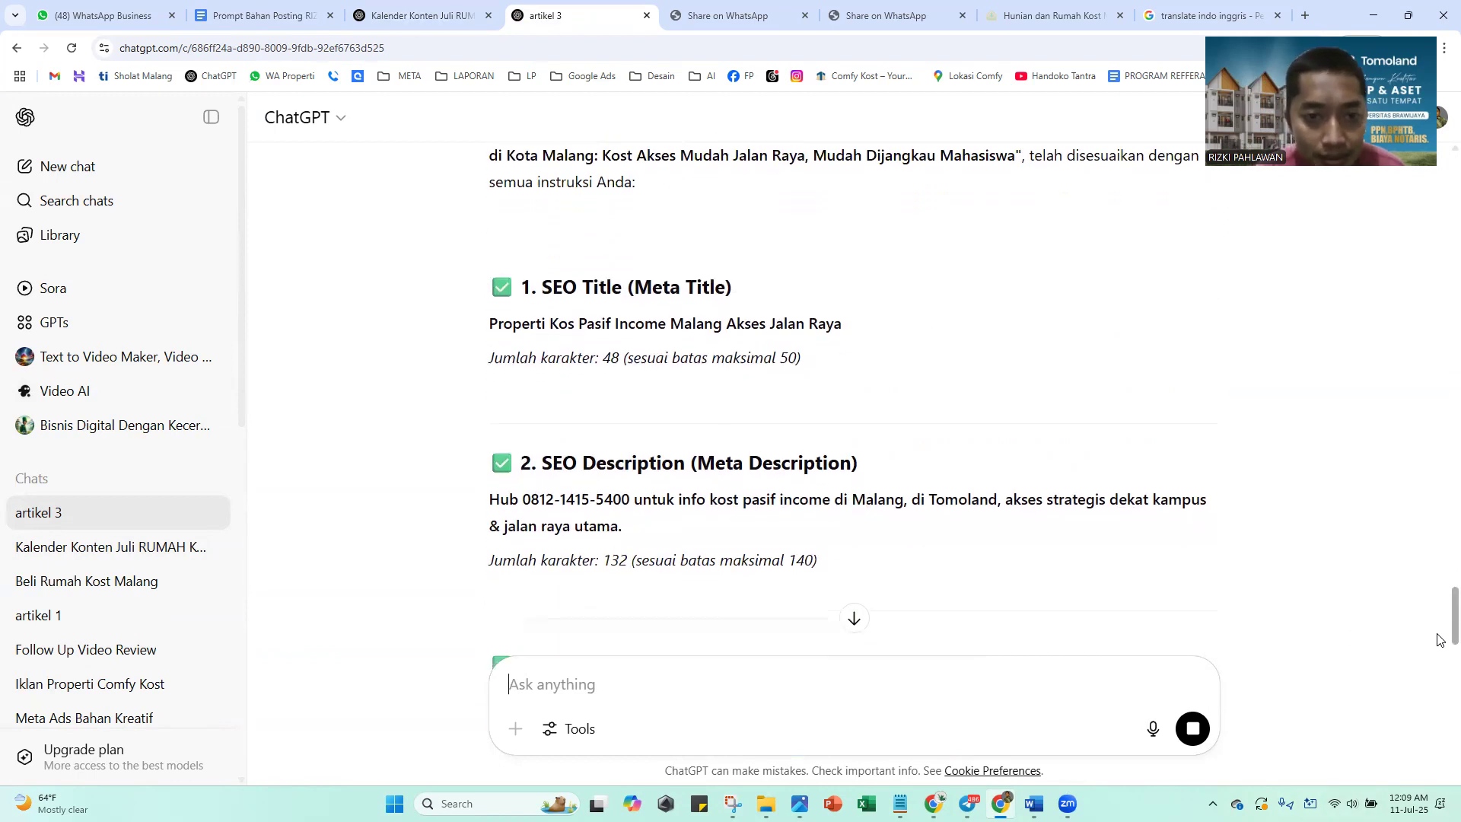
scroll(1440, 638, down, 1)
drag(468, 222, 859, 235)
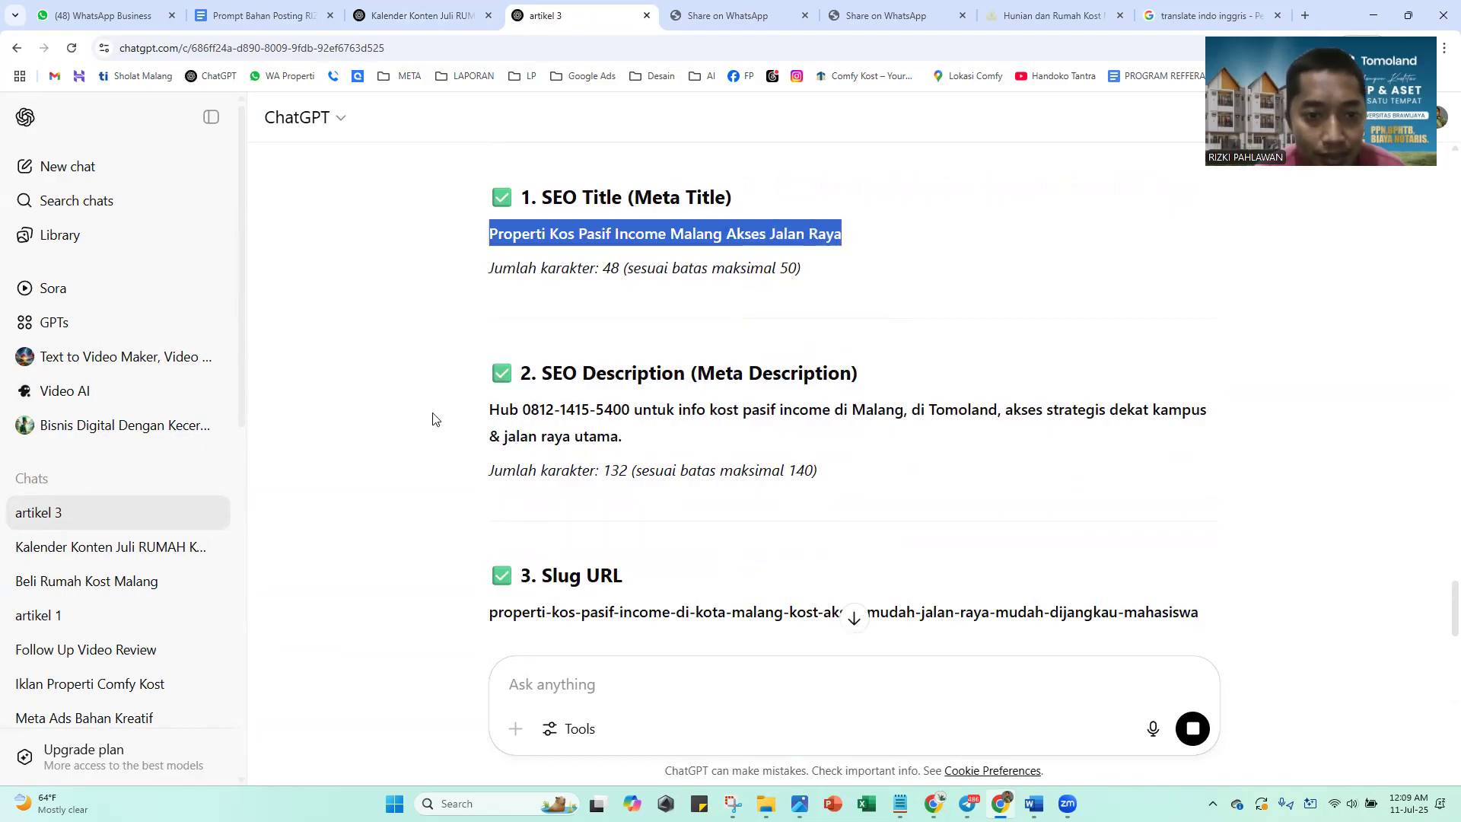
drag(464, 419, 689, 462)
drag(531, 577, 701, 563)
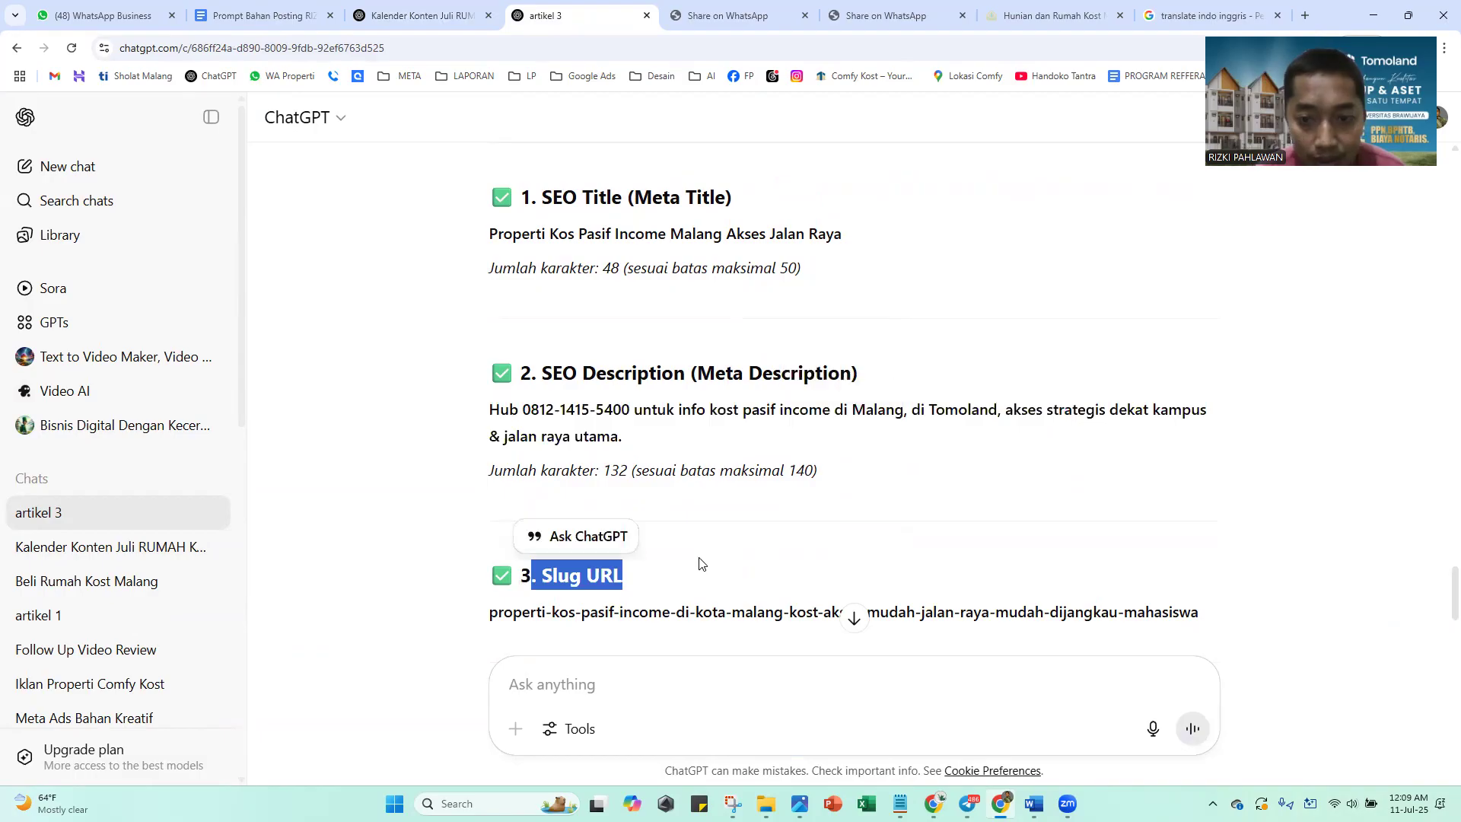
Examine the "Biasa", "Tanpa Spasi" and "Dengan Hashtag" meta keyword lists generated for "artikel 3"
scroll(1441, 606, down, 4)
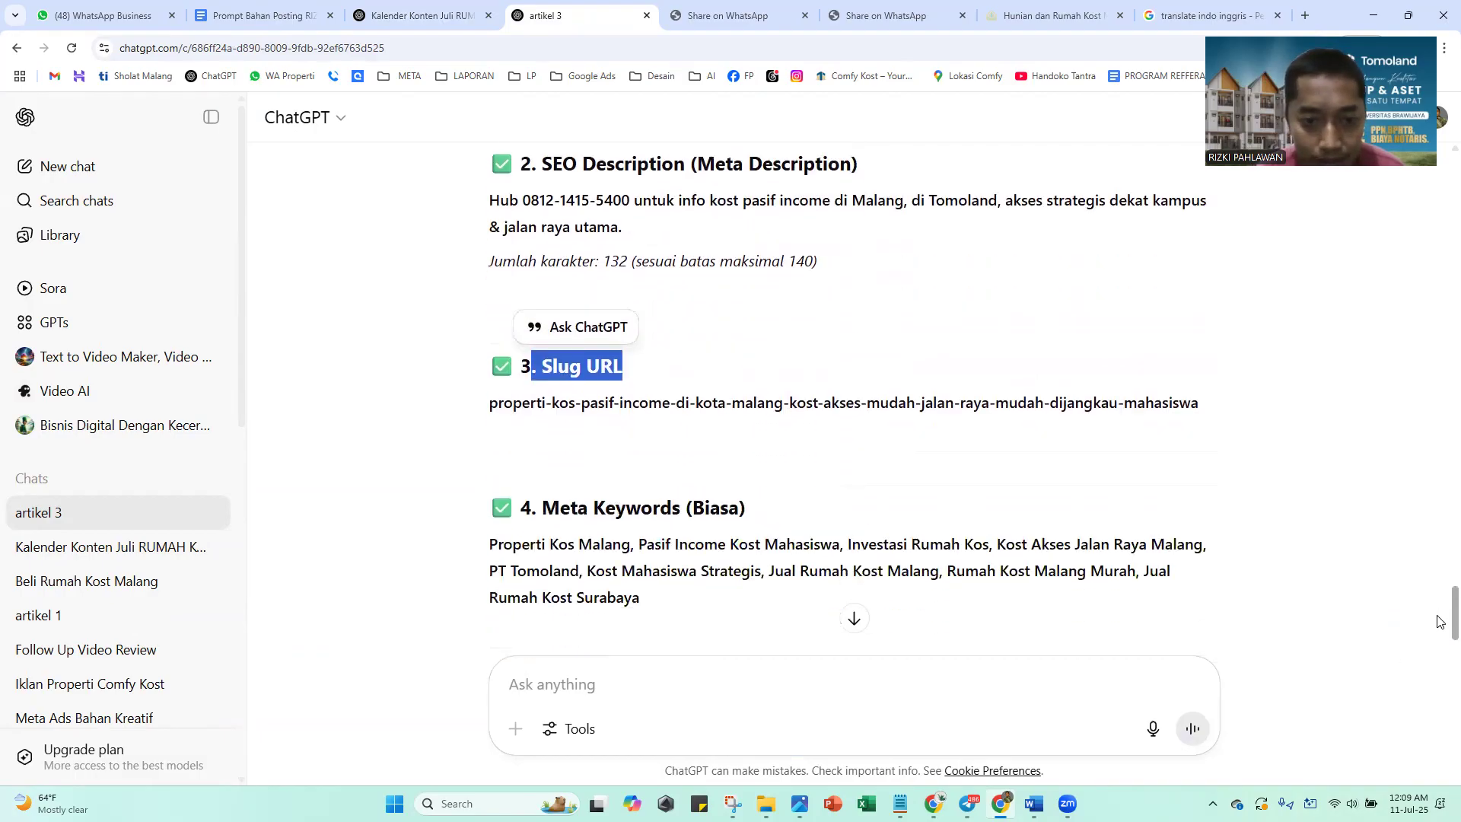
scroll(1439, 632, down, 1)
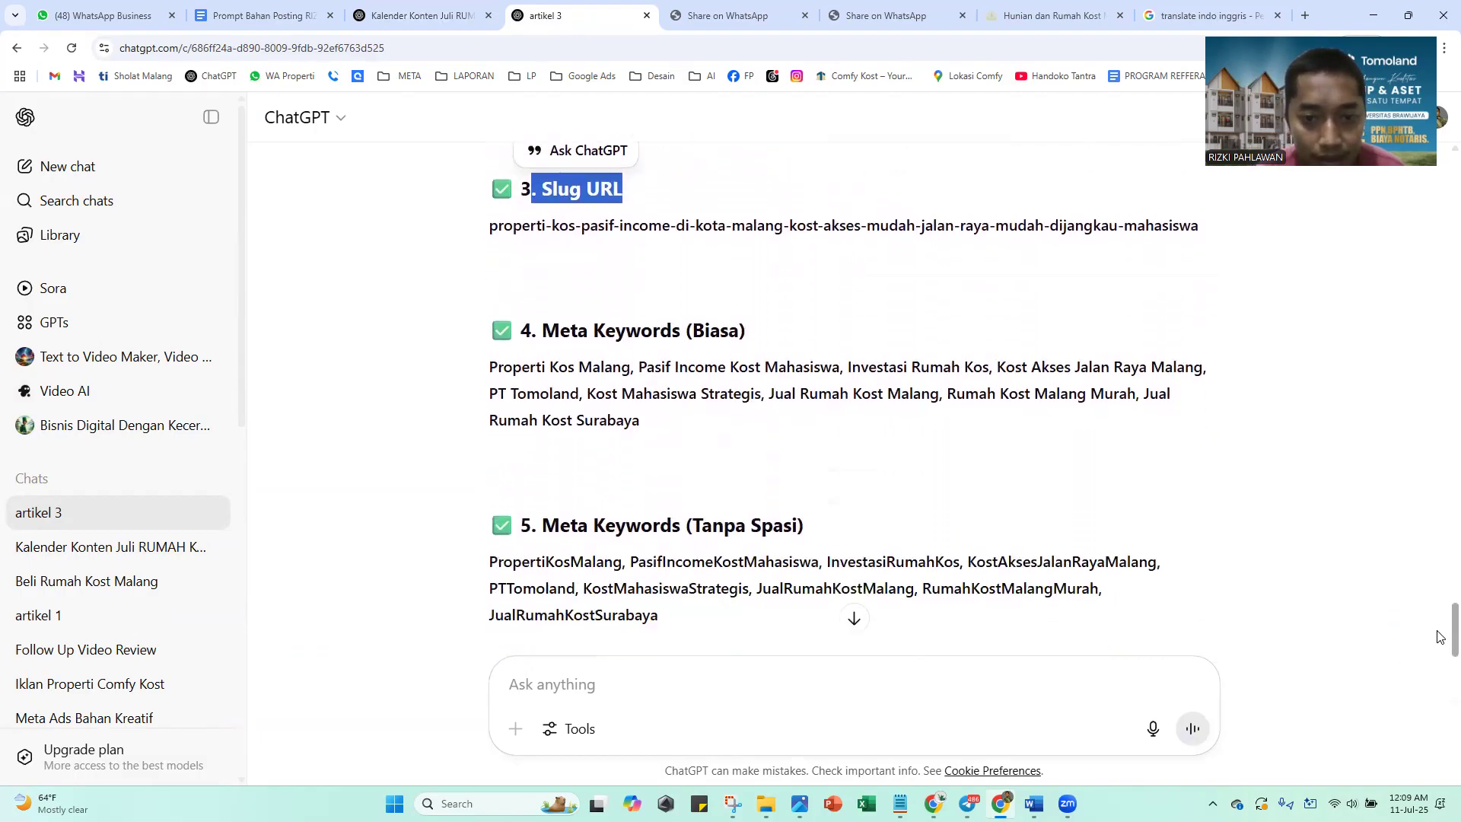
scroll(1438, 639, down, 4)
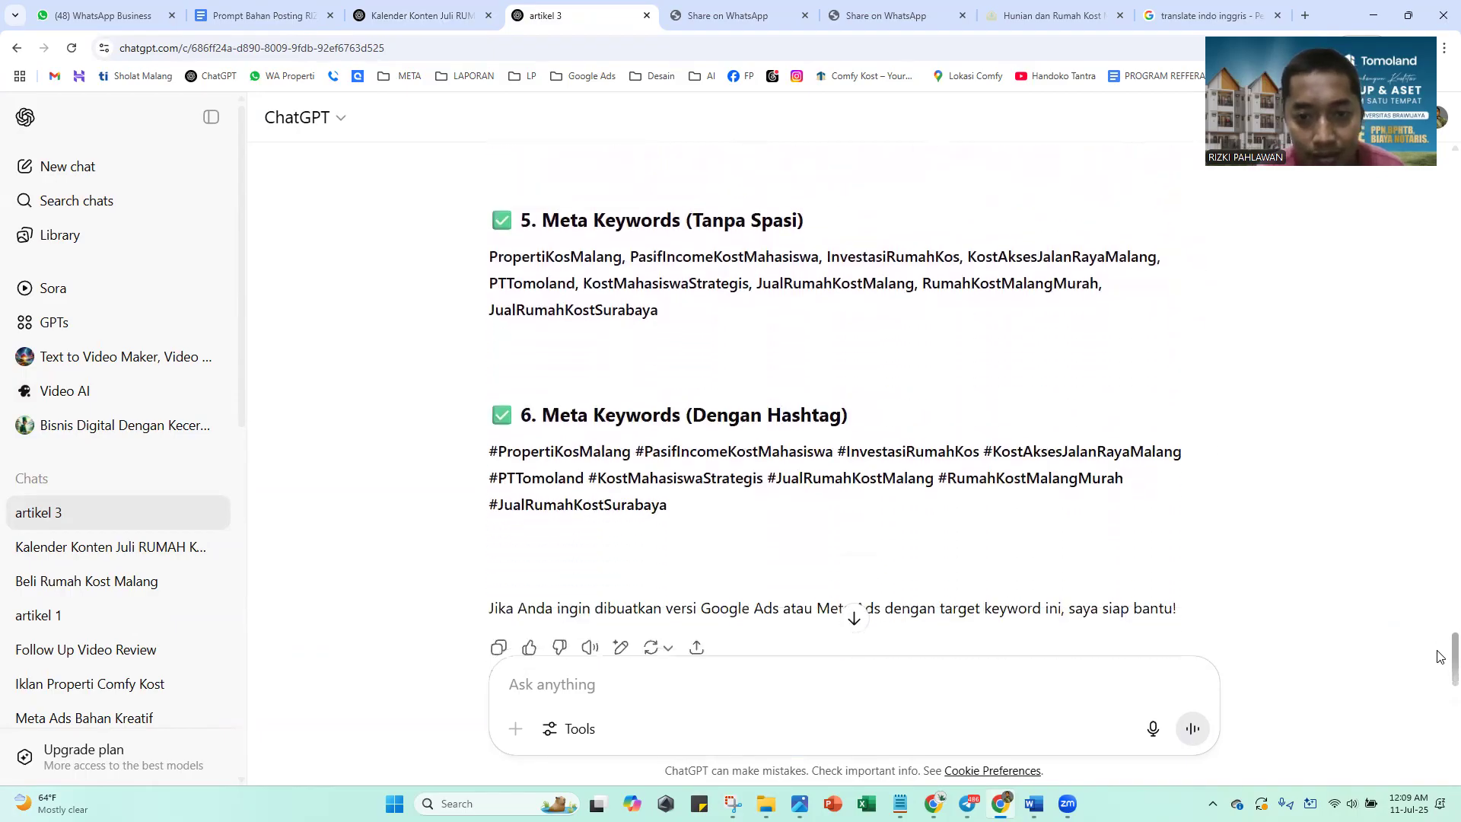
drag(692, 508, 461, 447)
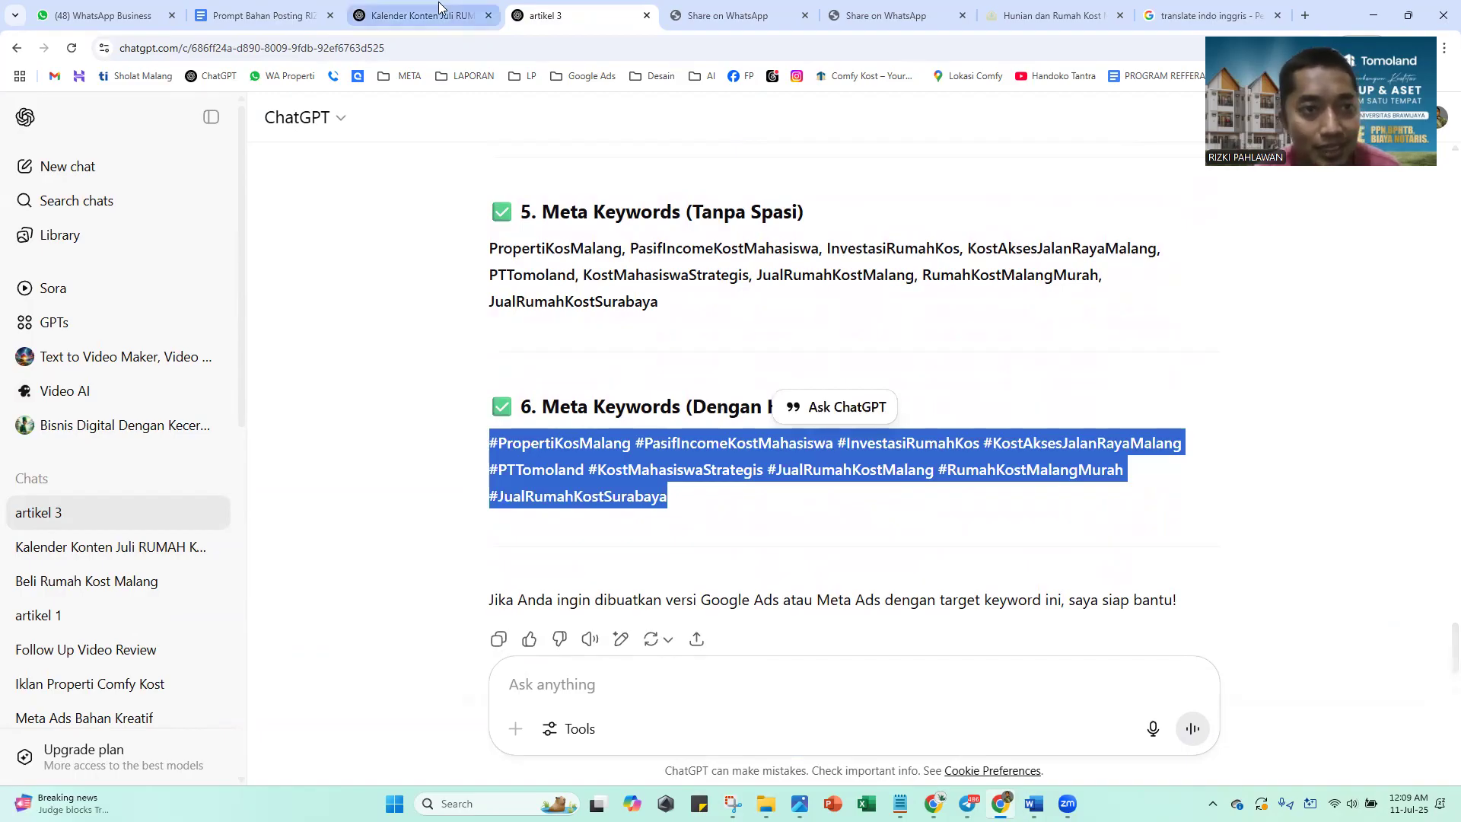
Return to the Google Docs prompt document and review the "Prompt Tahap 2" title, description and meta keyword instructions
click(262, 15)
click(1017, 472)
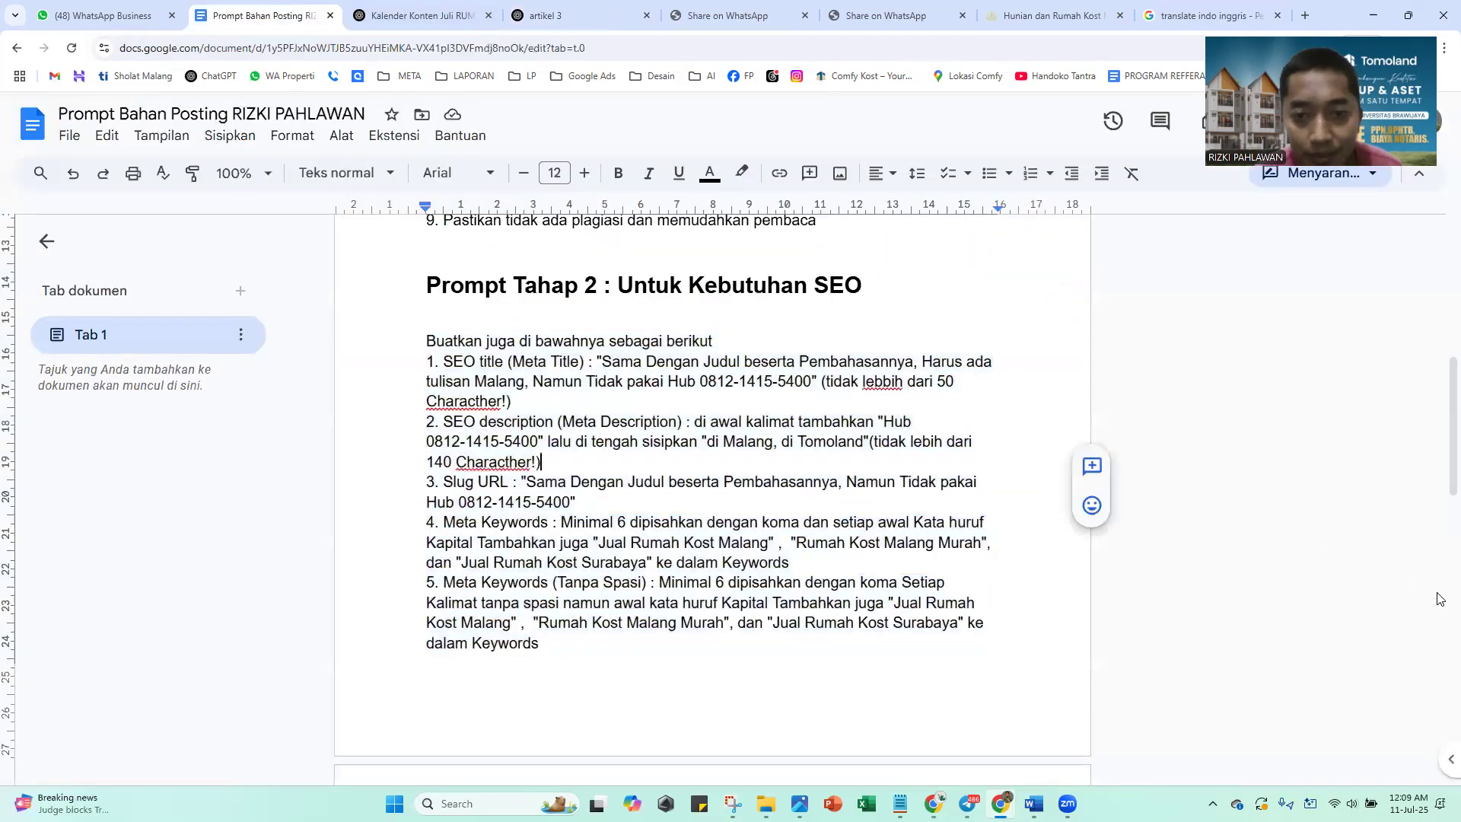
click(69, 137)
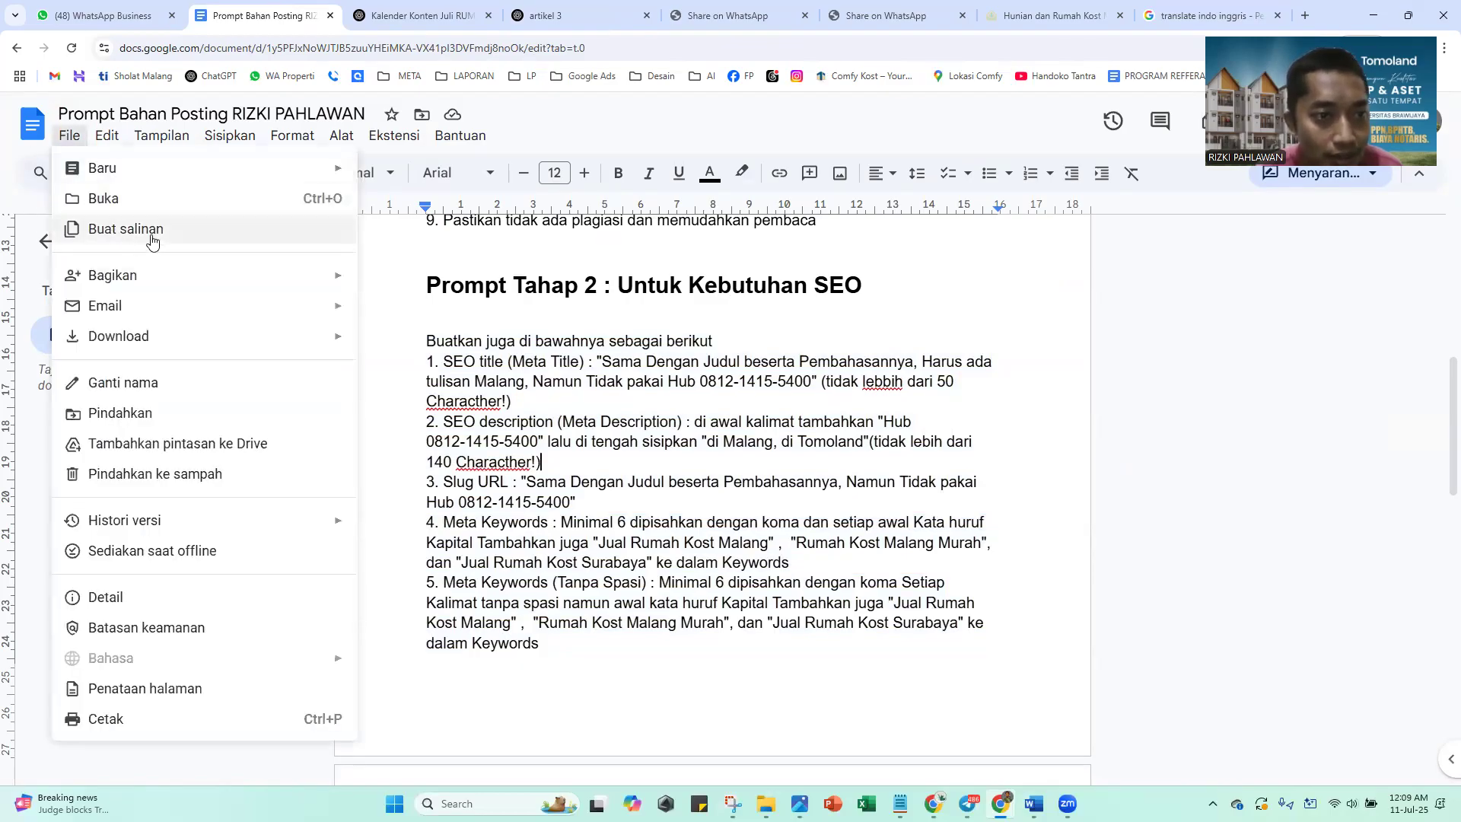
click(652, 418)
drag(693, 393, 870, 387)
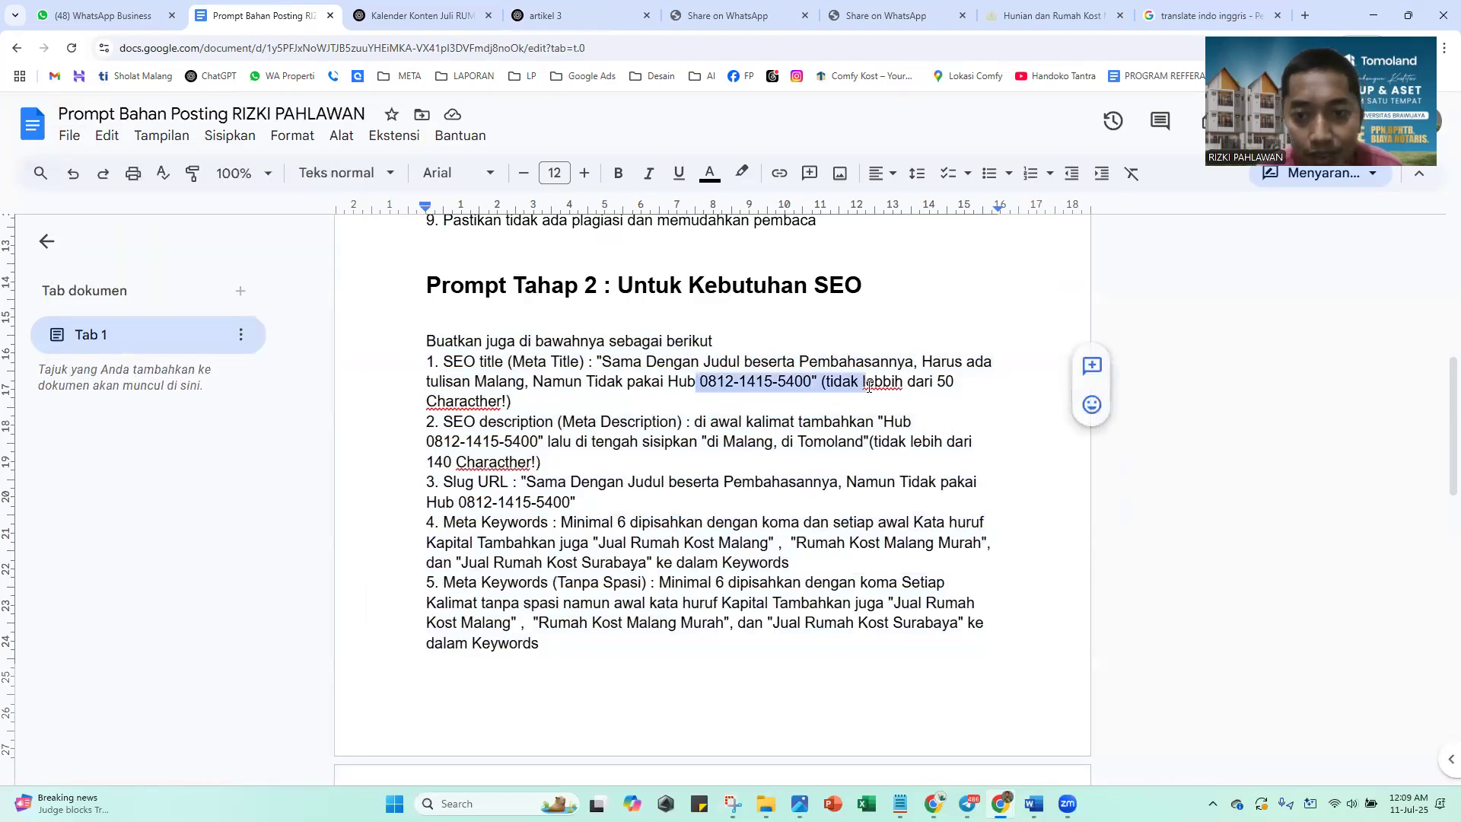
scroll(1440, 466, up, 1)
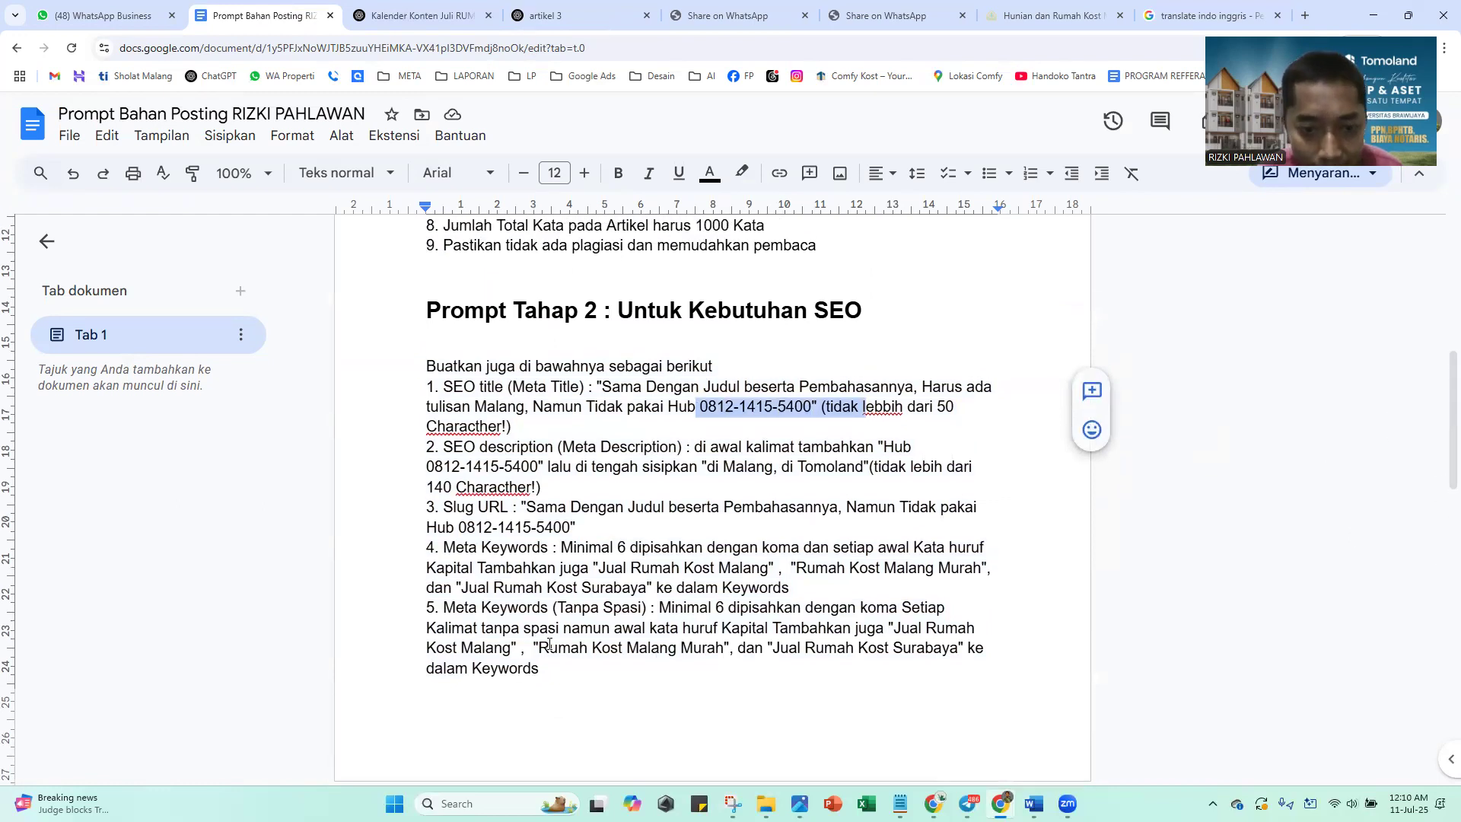
drag(535, 644, 951, 646)
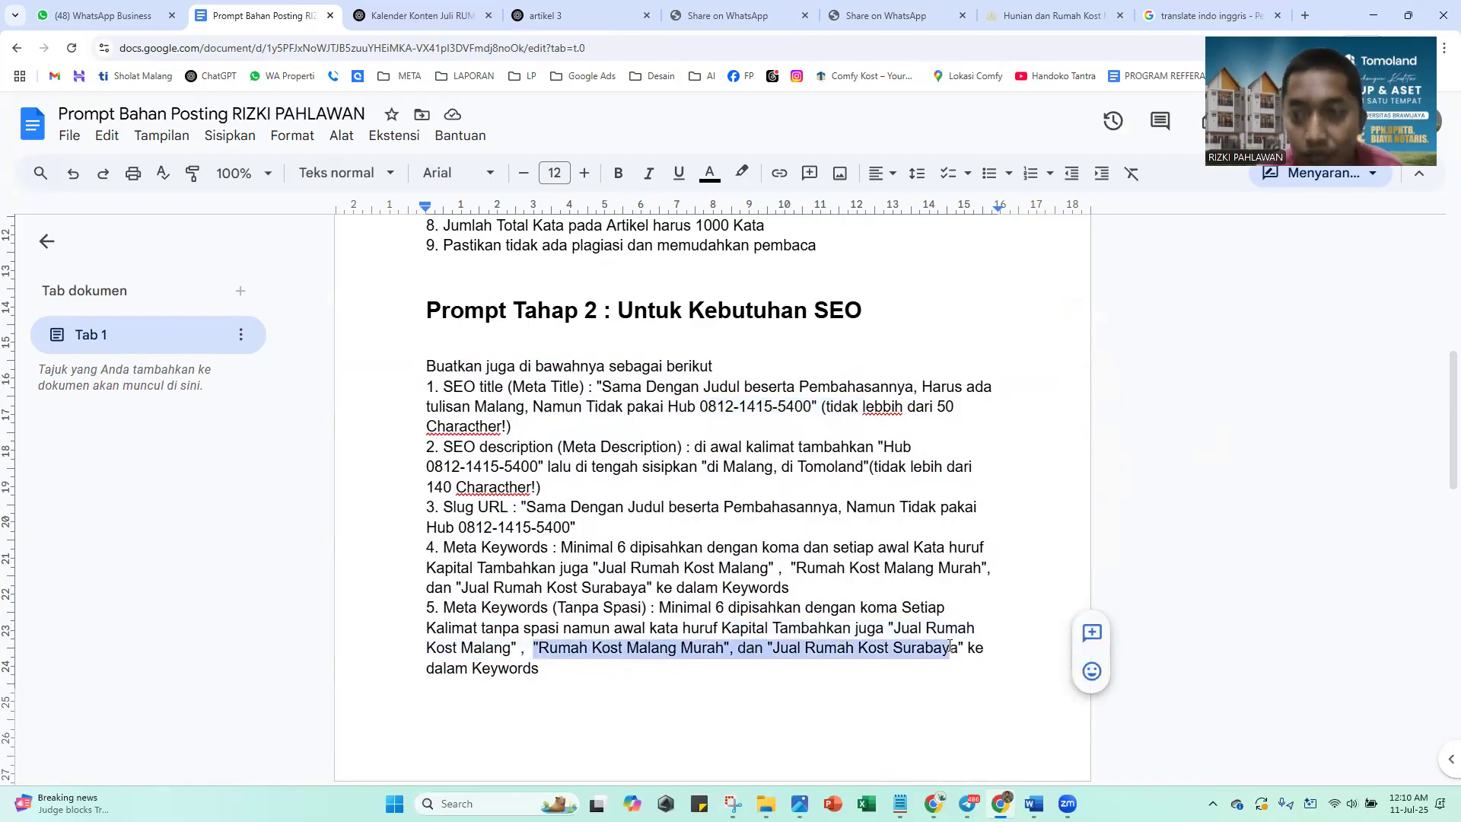
Review the "Prompt Tahap 1" instructions, including the PT Tomoland restriction, the WhatsApp link and the website link
scroll(1441, 357, up, 2)
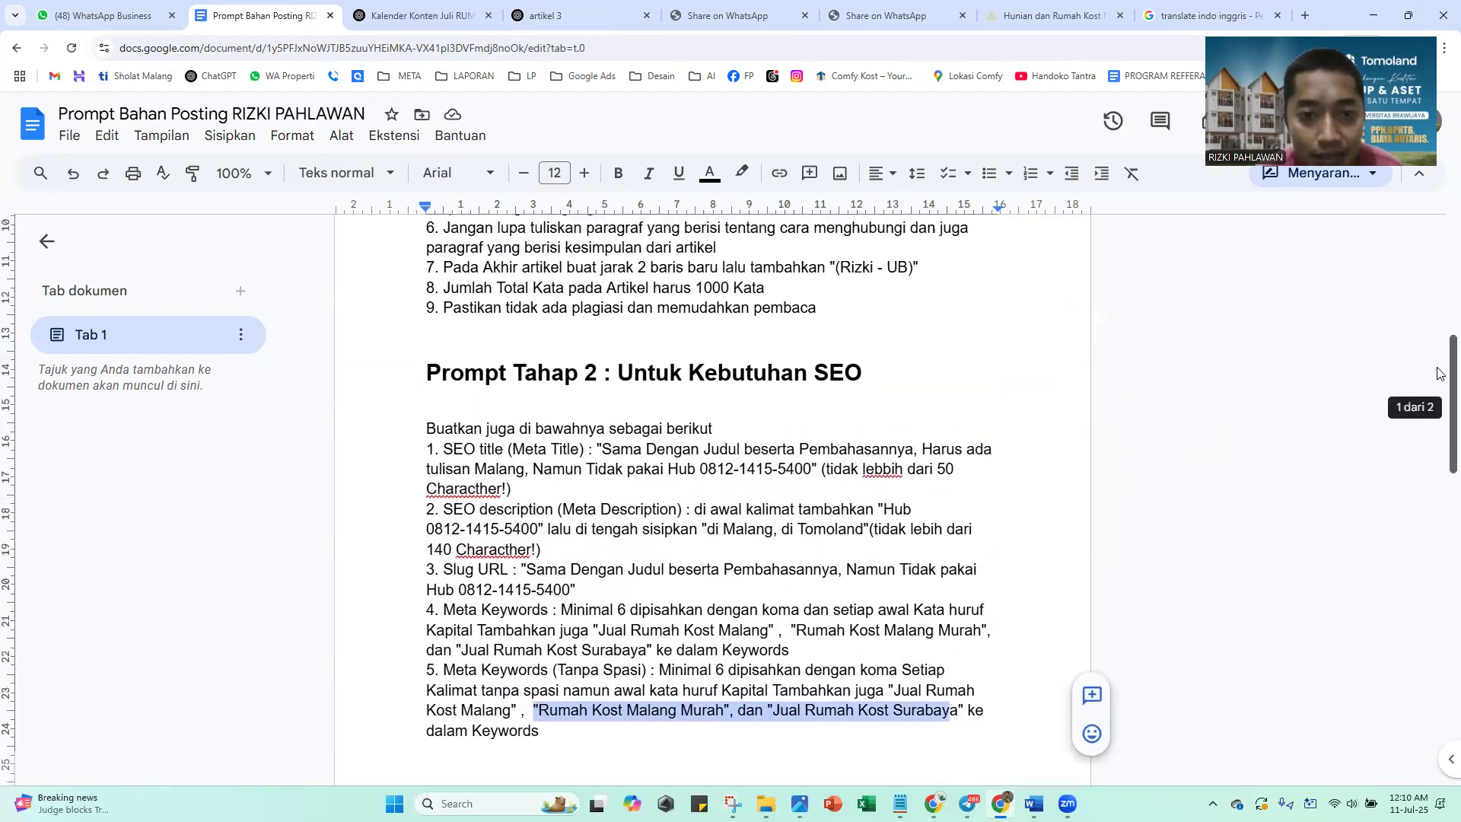
scroll(1440, 349, up, 5)
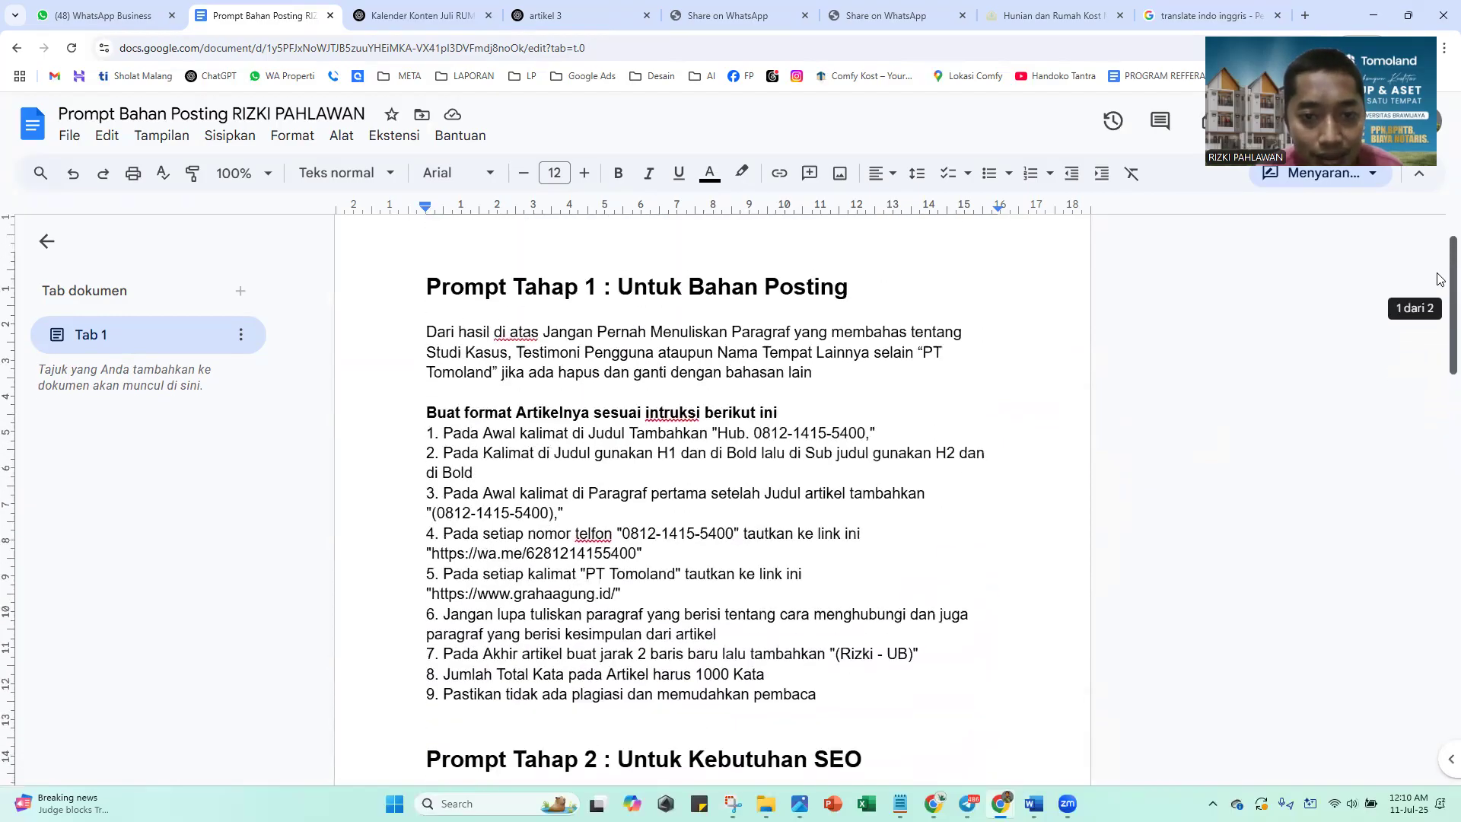
drag(853, 392, 713, 408)
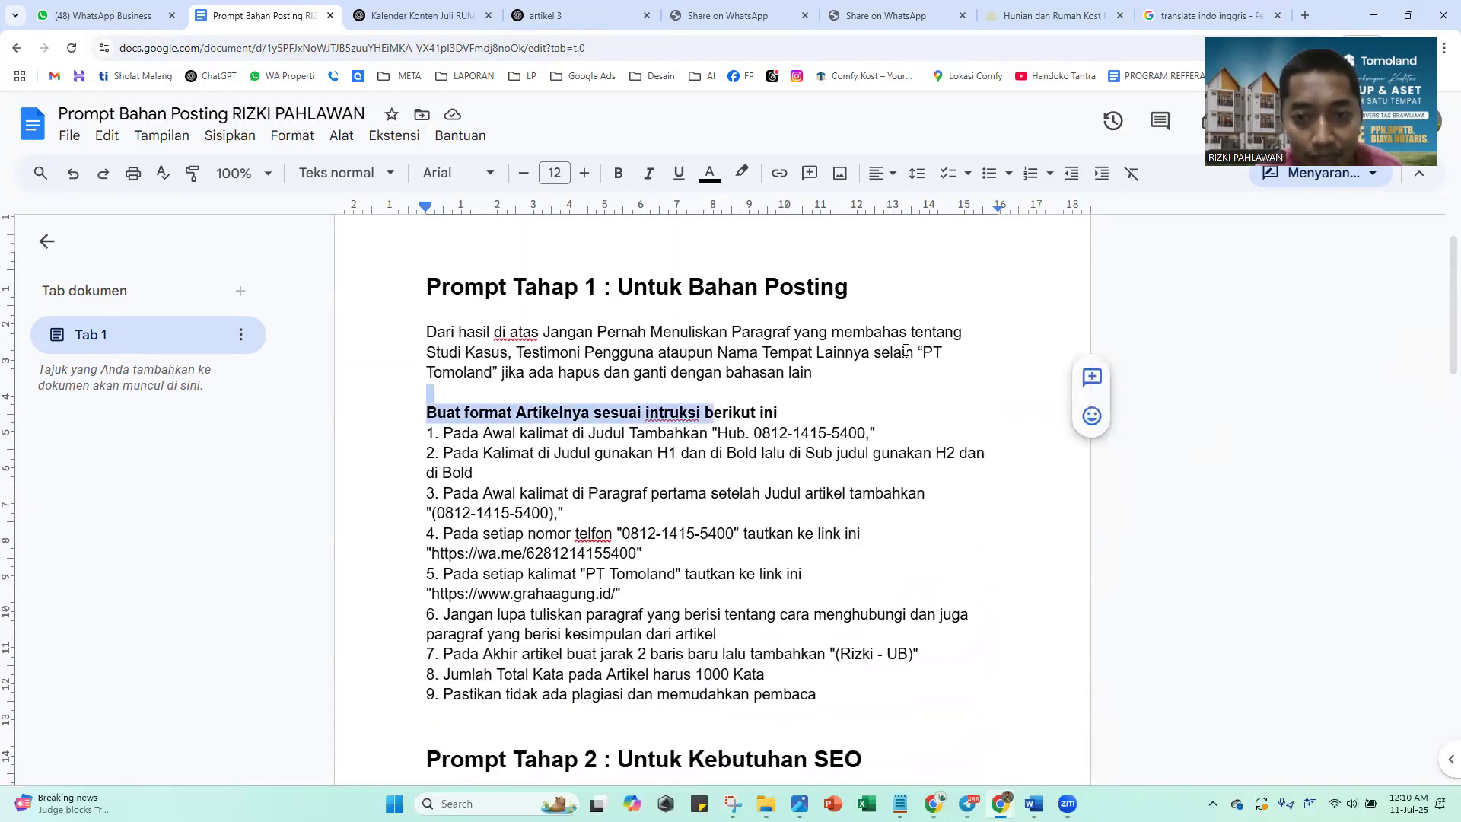
drag(905, 350, 932, 379)
click(546, 559)
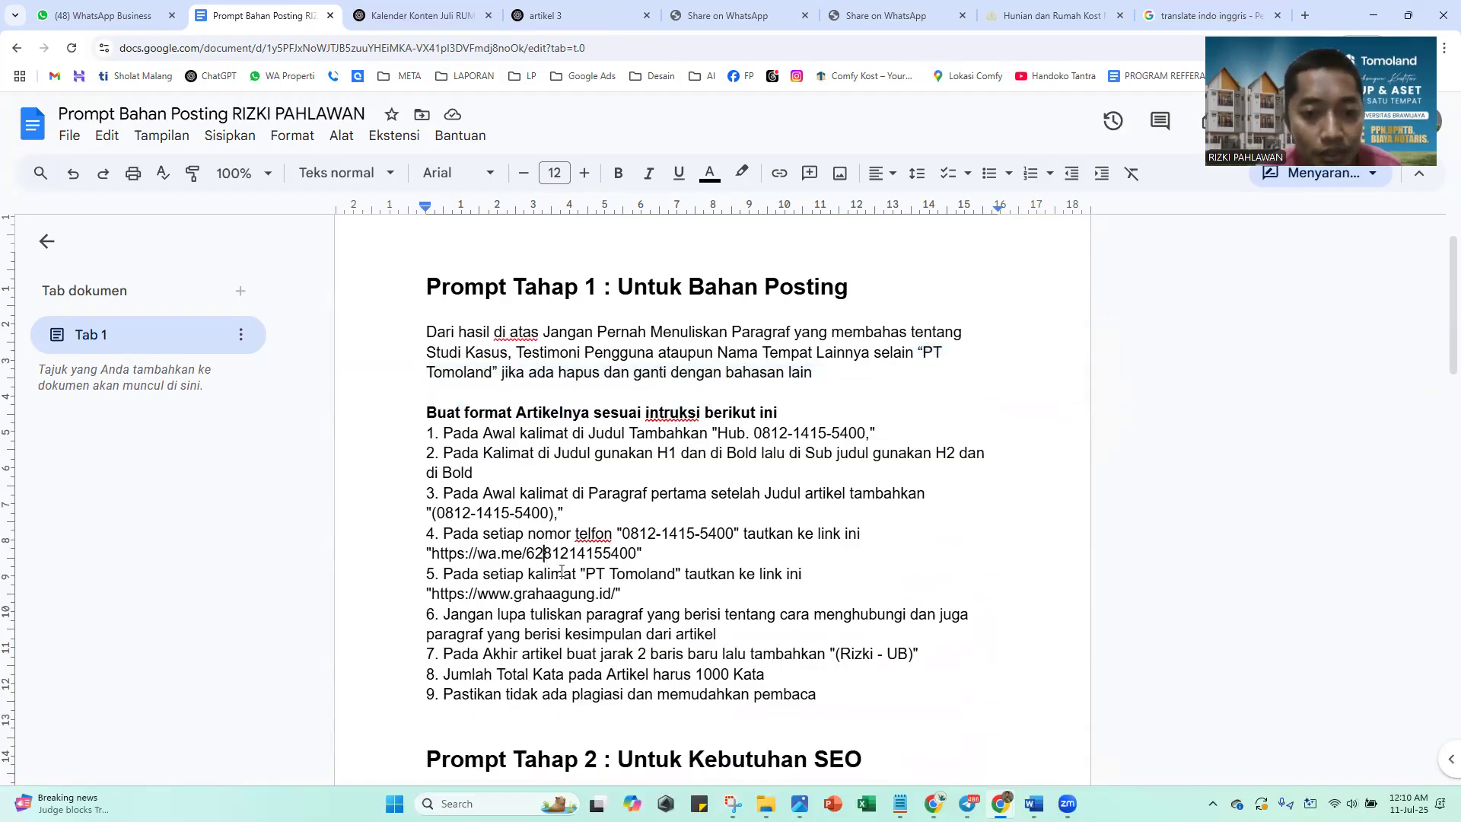
drag(631, 599, 408, 595)
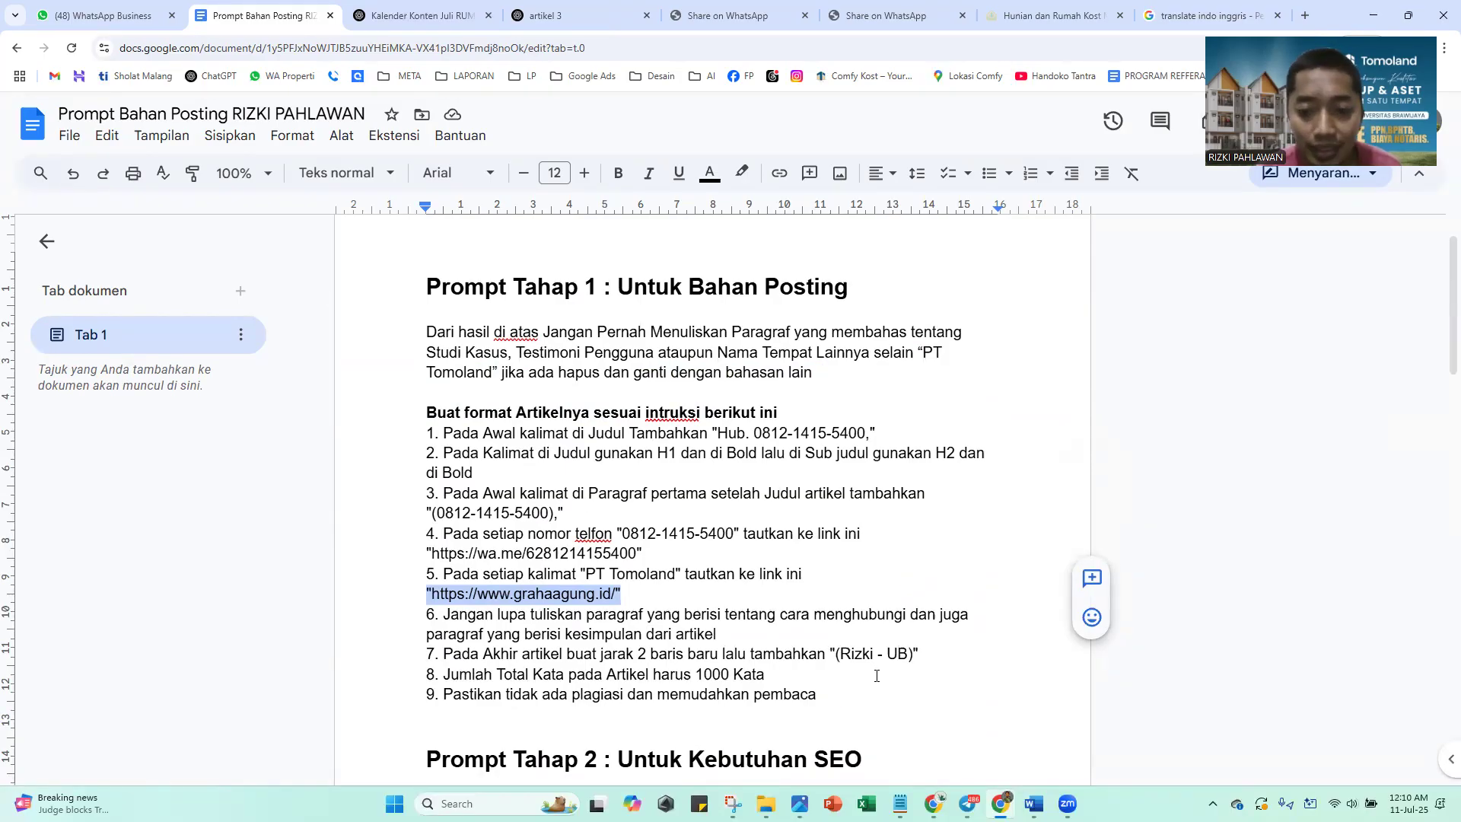
Switch to the Word outline and add the line "Untuk memudahkan dan sistemasi anak magang" below the numbered steps
key(alt+Tab)
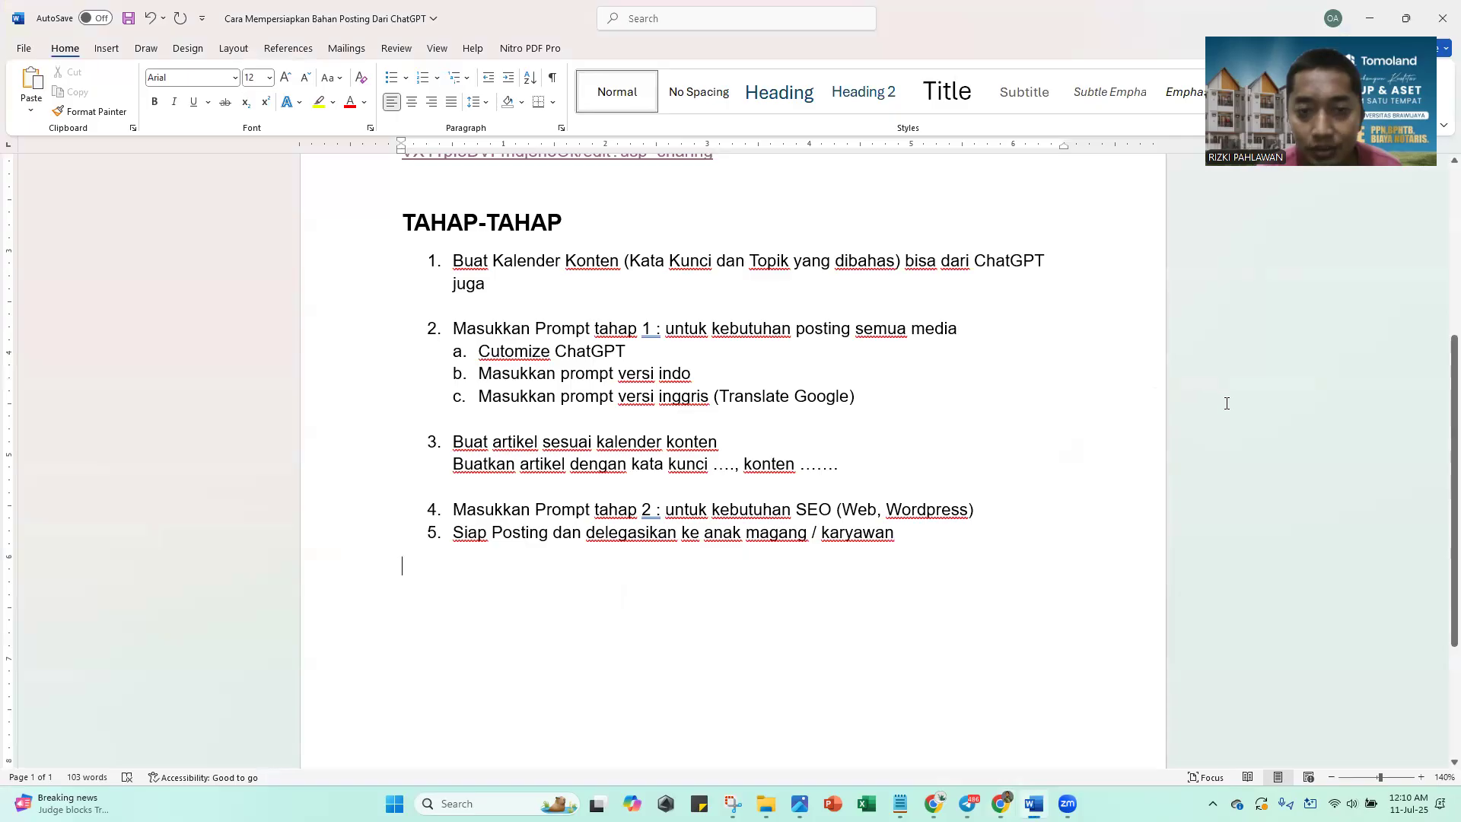
scroll(1438, 487, up, 3)
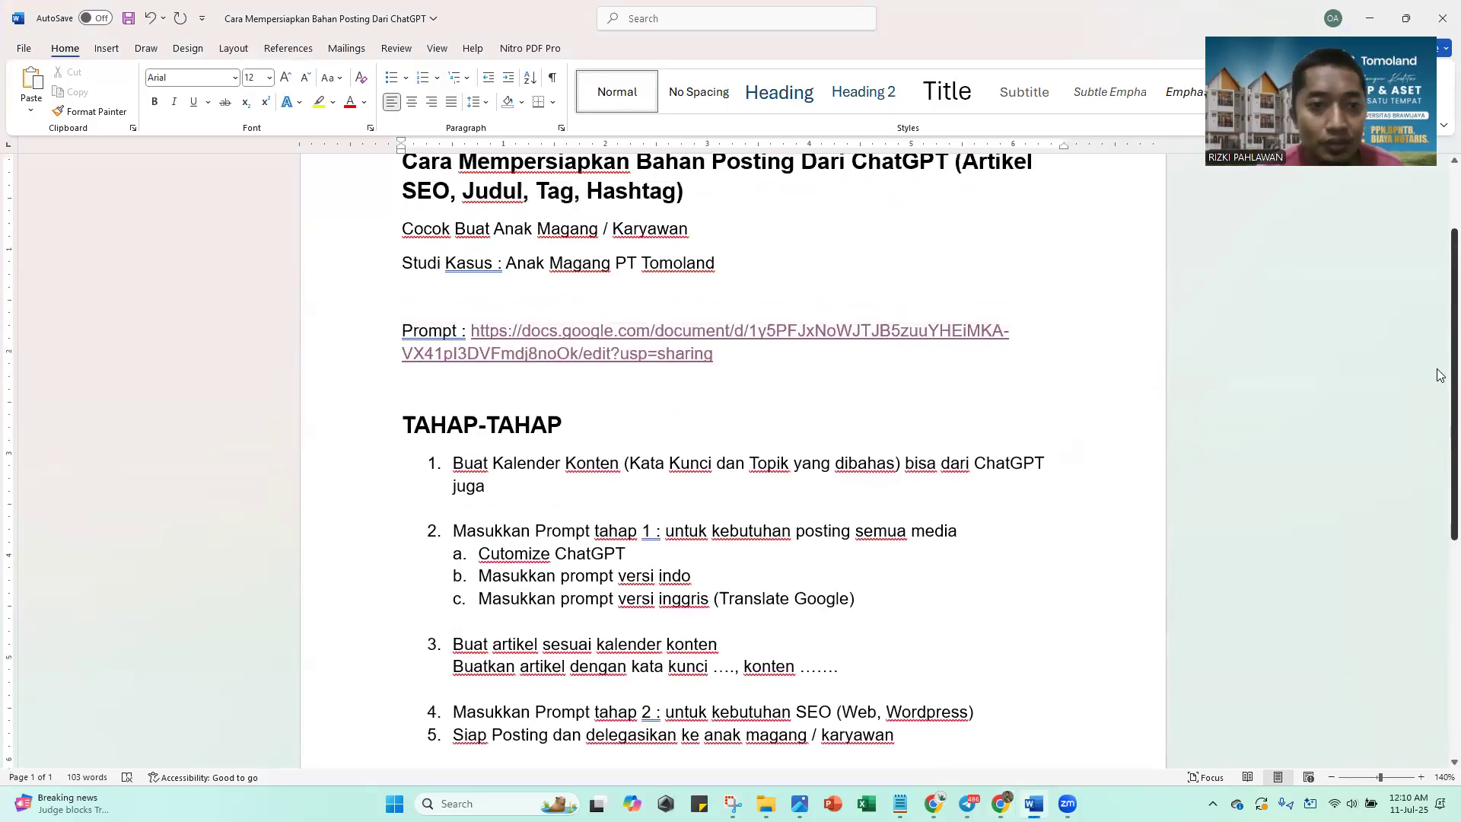
scroll(1440, 374, down, 3)
click(374, 706)
text(Untuk memudahkan dann)
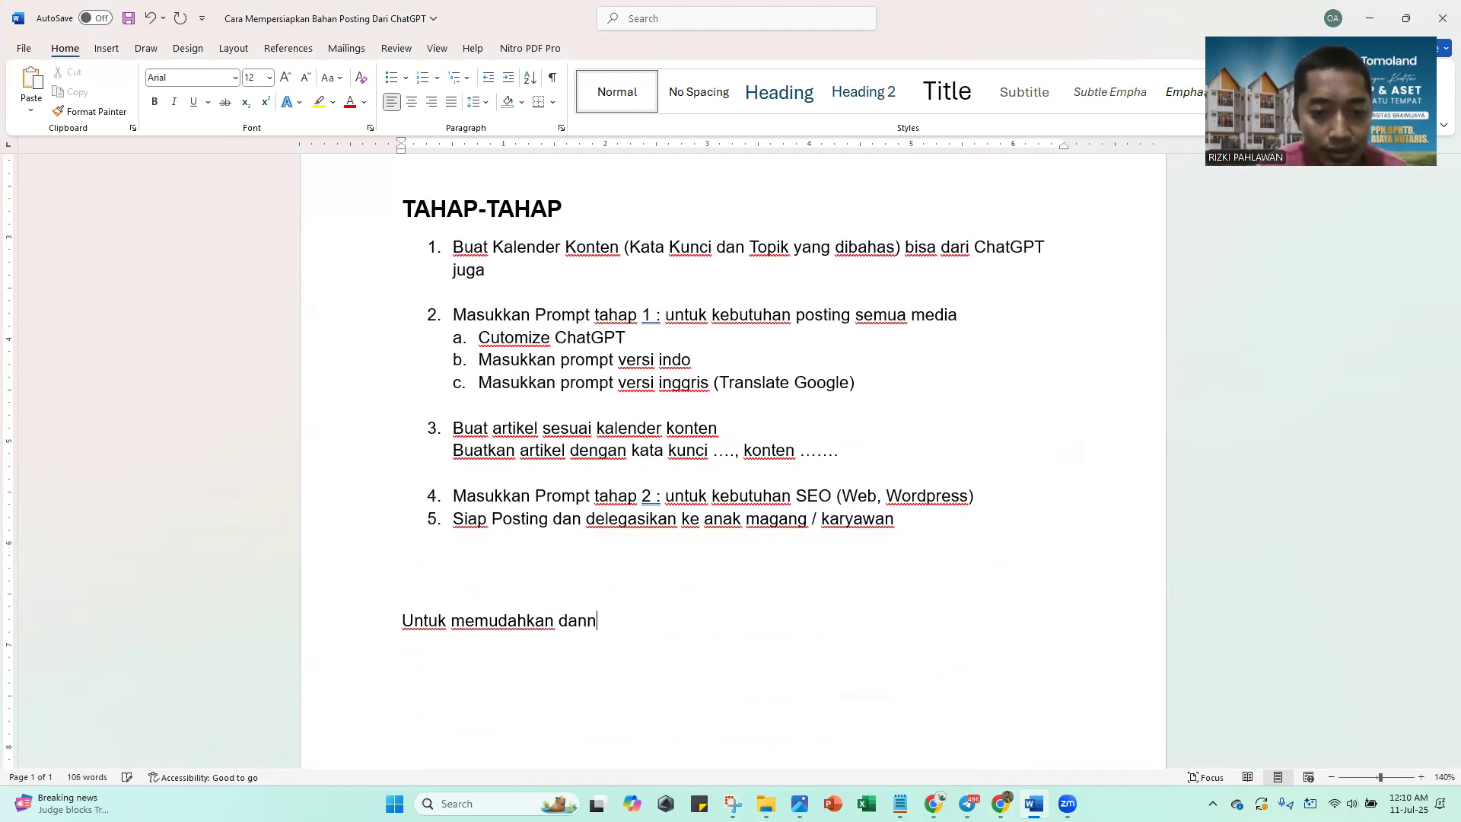
key(BackSpace)
text( sistemasi anak magang)
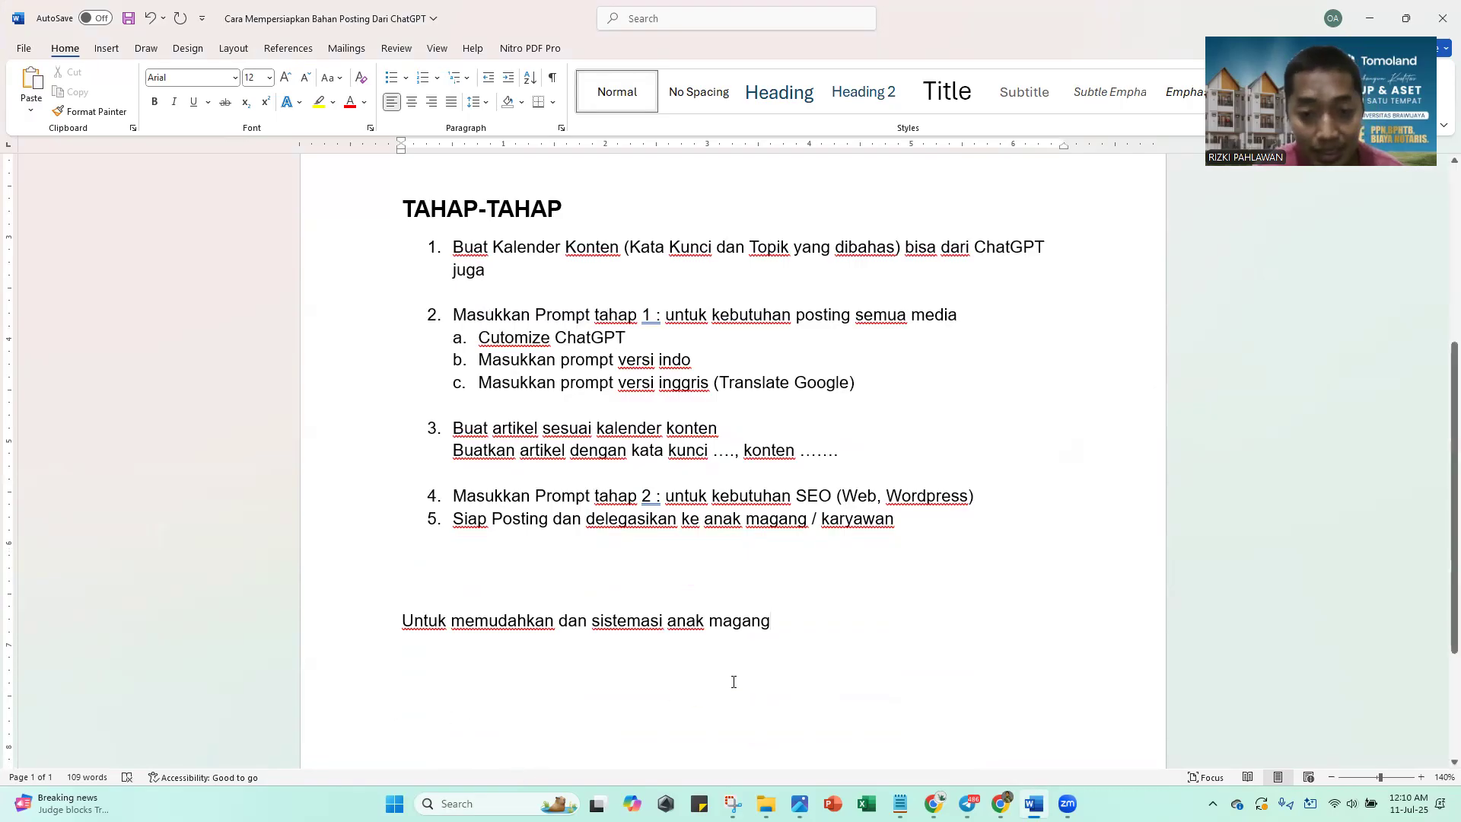
Format the line "Untuk memudahkan dan sistemasi anak magang" as bold 16 pt text
drag(401, 652, 215, 596)
key(ctrl+shift+period)
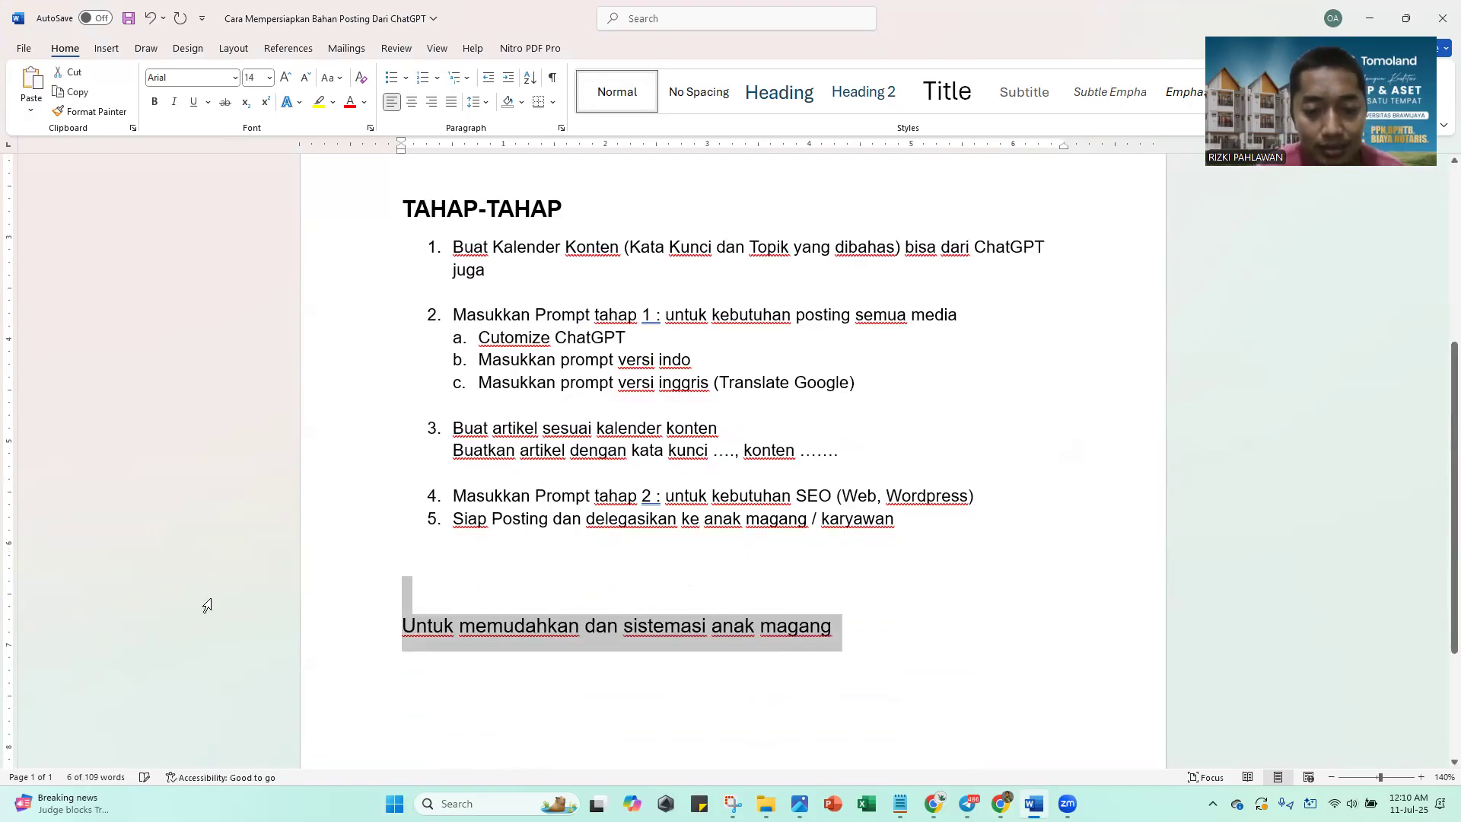
key(ctrl+shift+period)
key(ctrl+b)
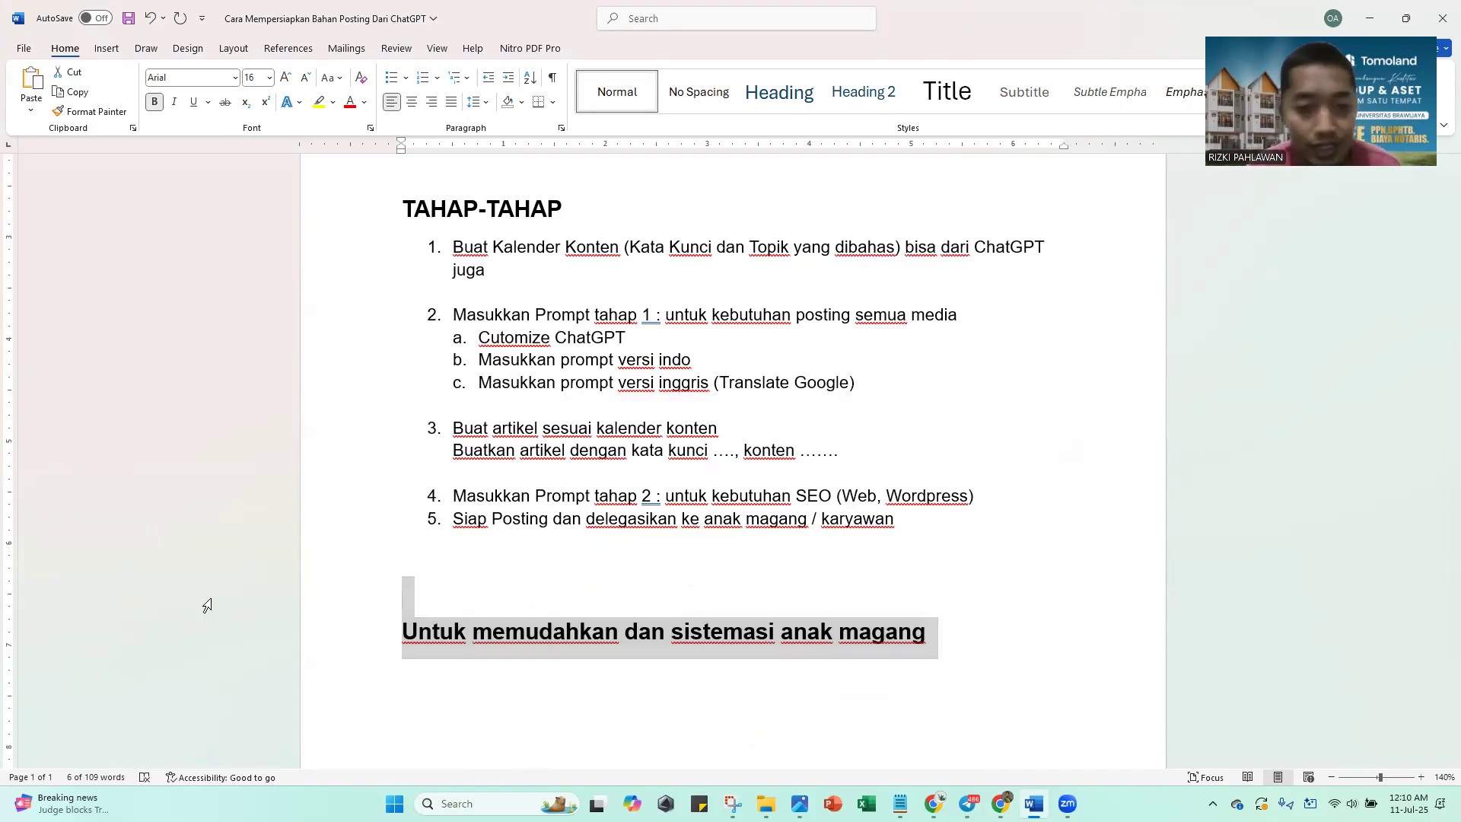
Look over the Word outline again from its title and prompt link through the "TAHAP-TAHAP" list
key(Up)
key(Up)
key(Up)
key(Up)
key(Up)
key(Up)
key(Up)
key(Up)
key(Up)
key(Up)
key(Up)
key(Up)
key(Up)
key(Up)
key(Up)
key(Up)
key(Up)
key(Up)
key(Up)
key(Up)
key(Up)
key(Up)
key(Up)
key(Up)
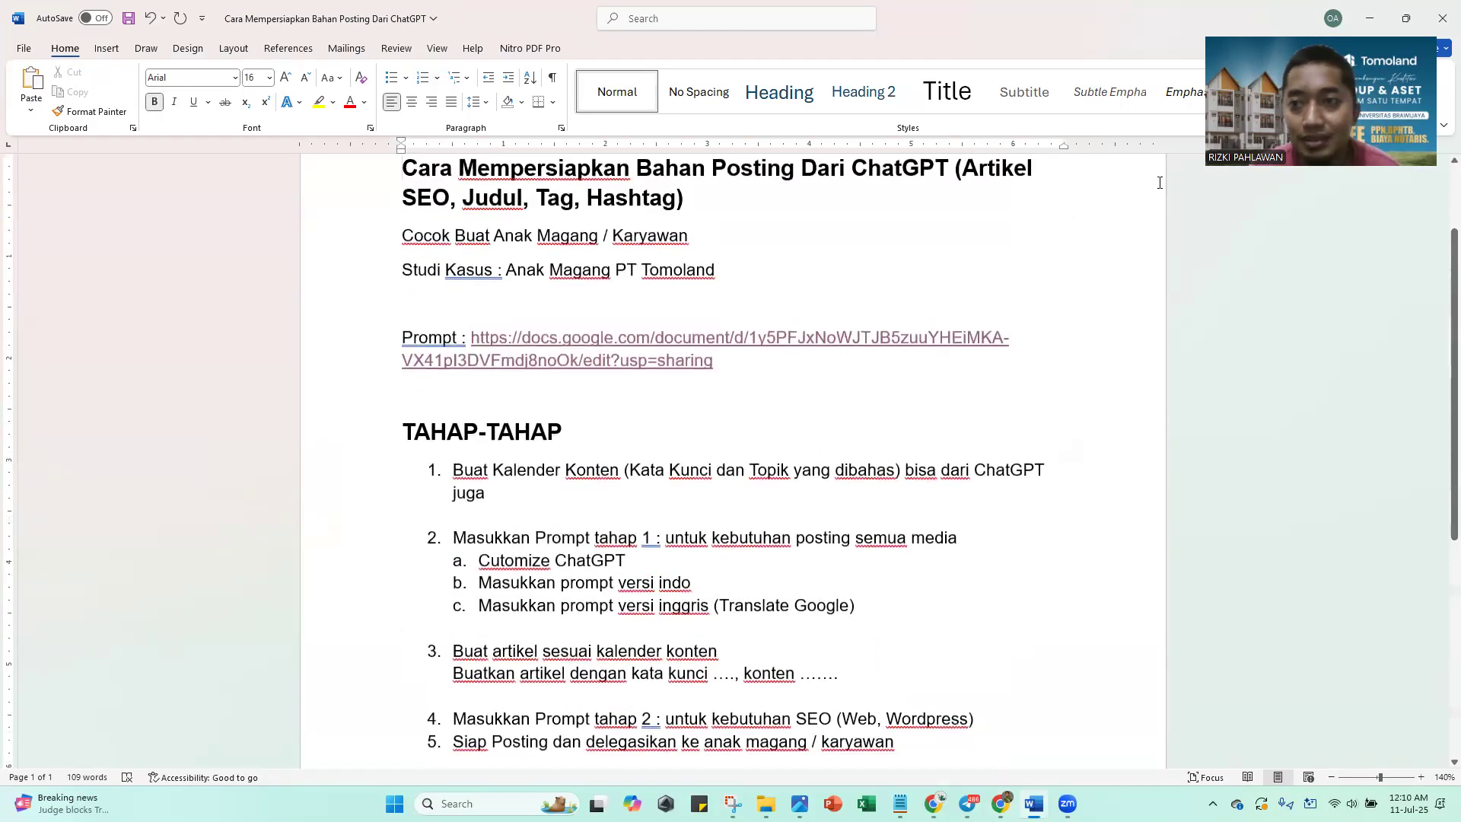
click(1201, 154)
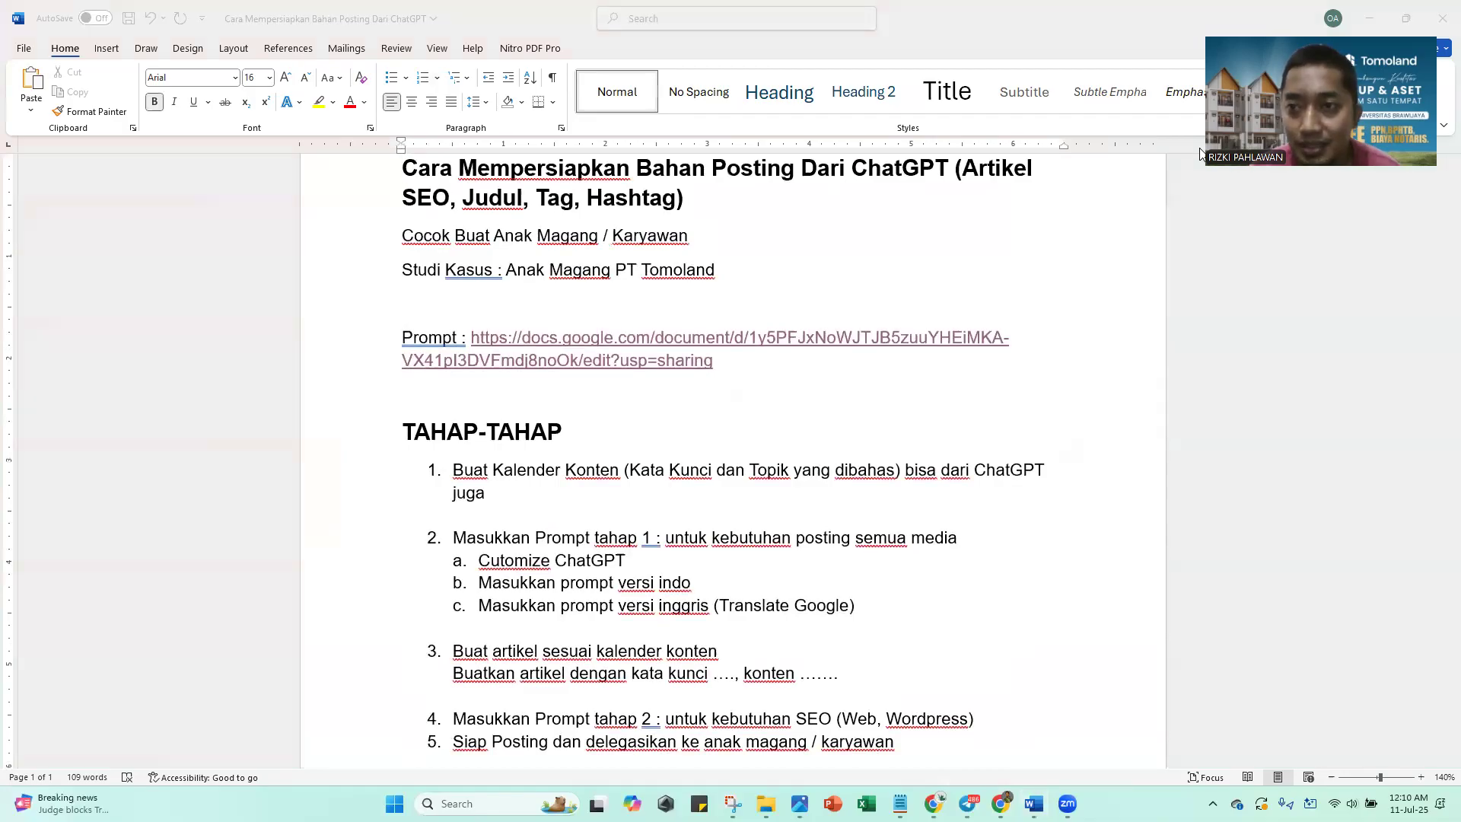